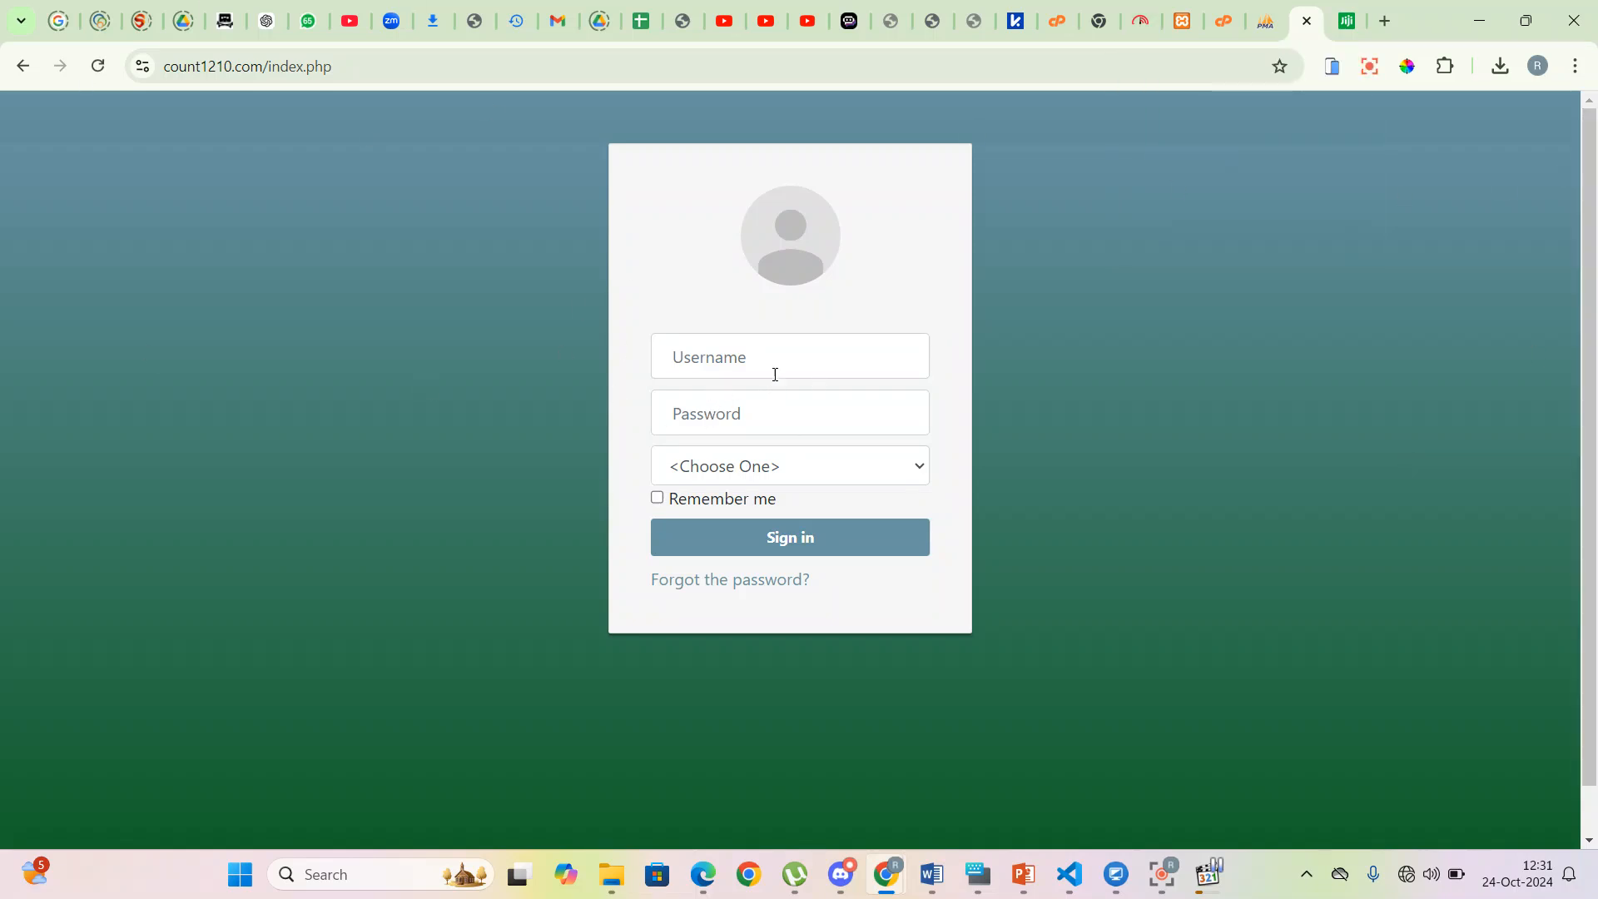
- Sign in with the administrator username and password, selecting the z_dummy_test outlet
{"action": "left_click", "coordinate": [820, 359]}
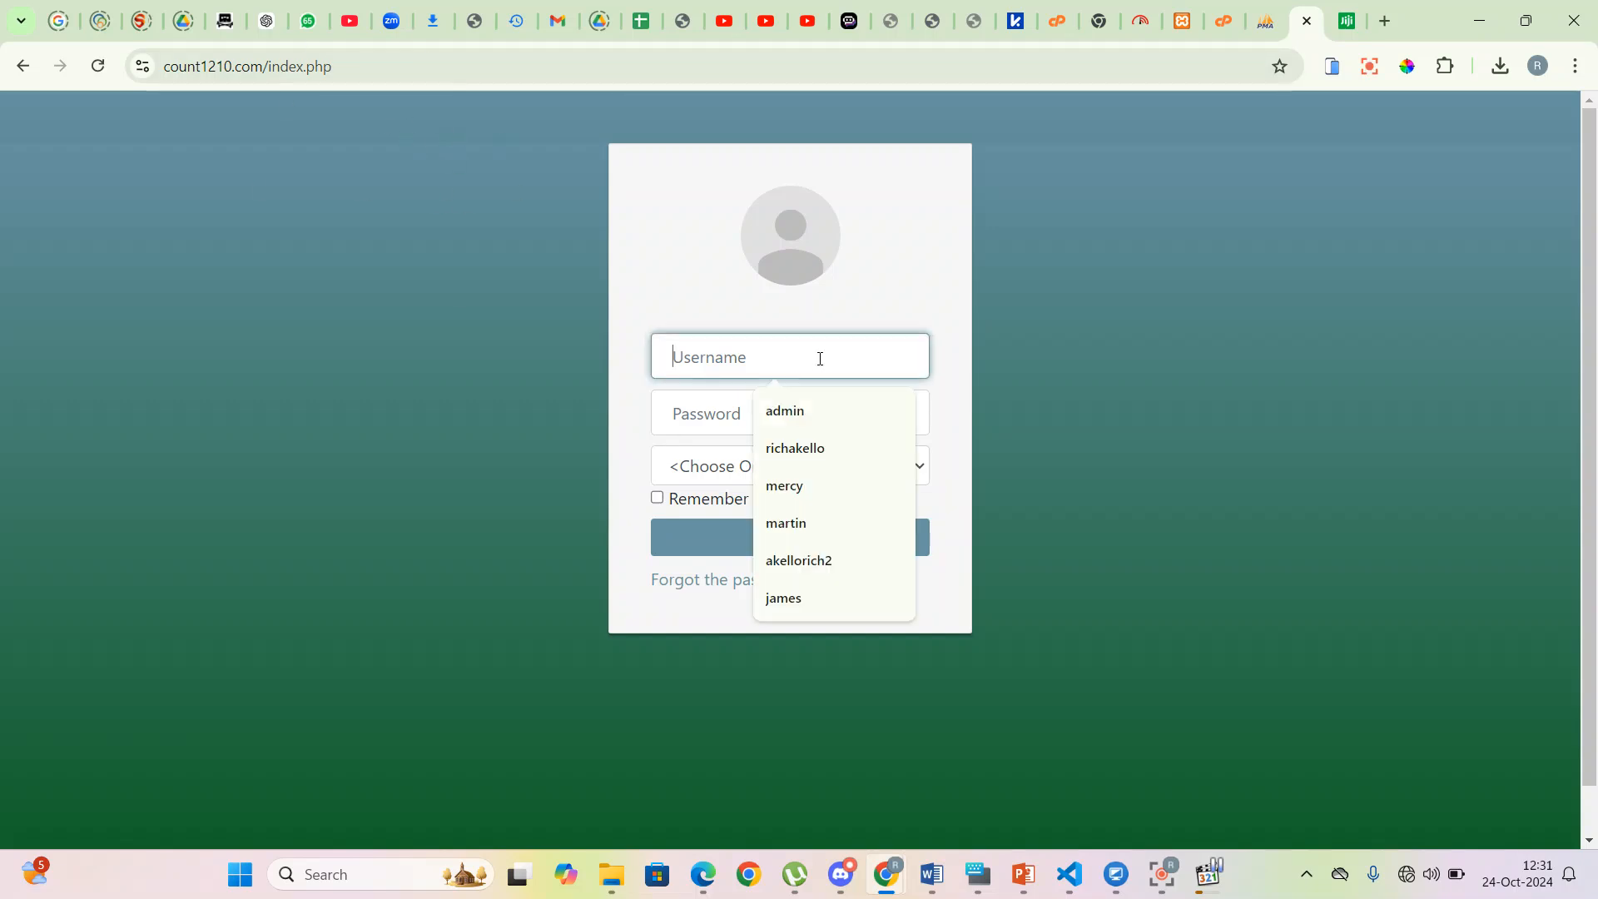
{"action": "type", "text": "admin"}
{"action": "key", "text": "Tab"}
{"action": "type", "text": "a•••••"}
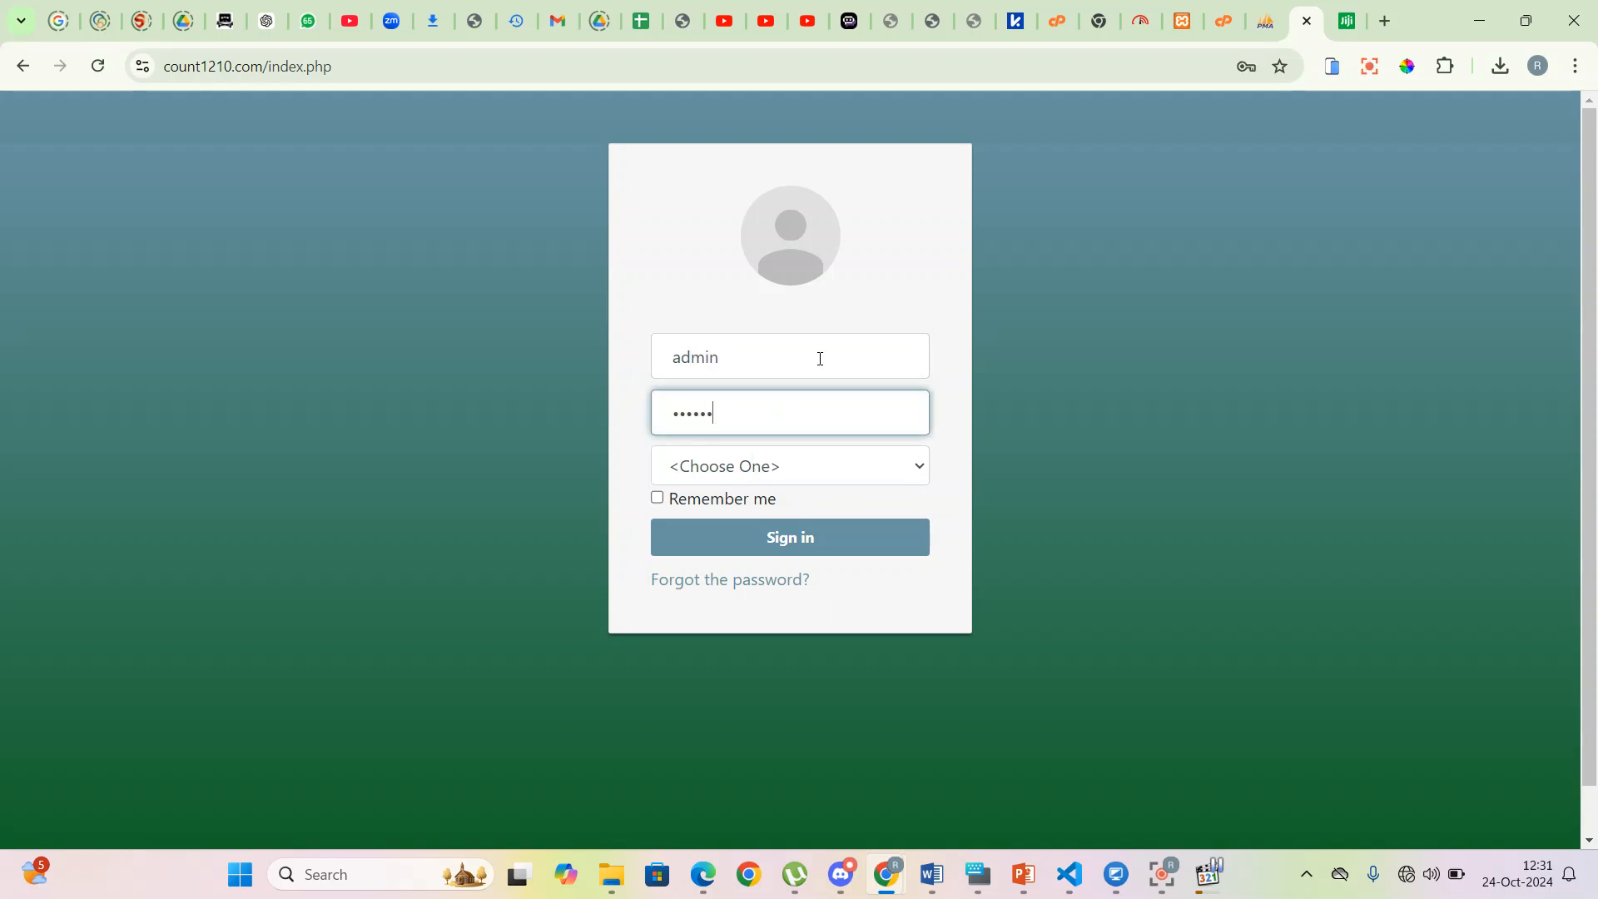
{"action": "left_click", "coordinate": [814, 460]}
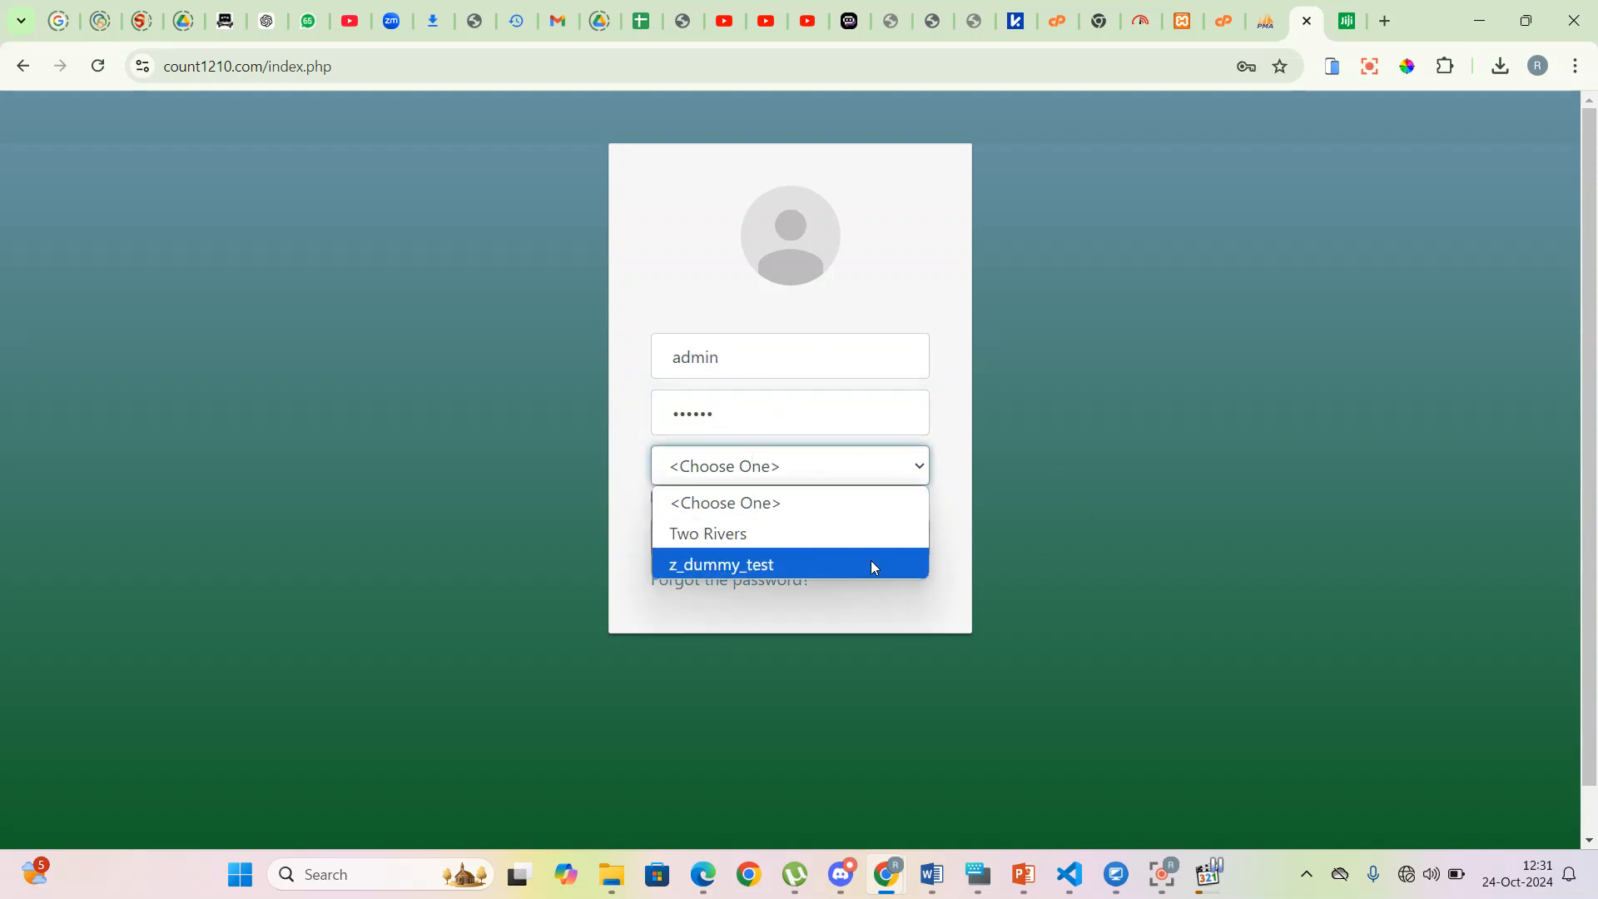
{"action": "left_click", "coordinate": [779, 566]}
{"action": "left_click", "coordinate": [758, 541]}
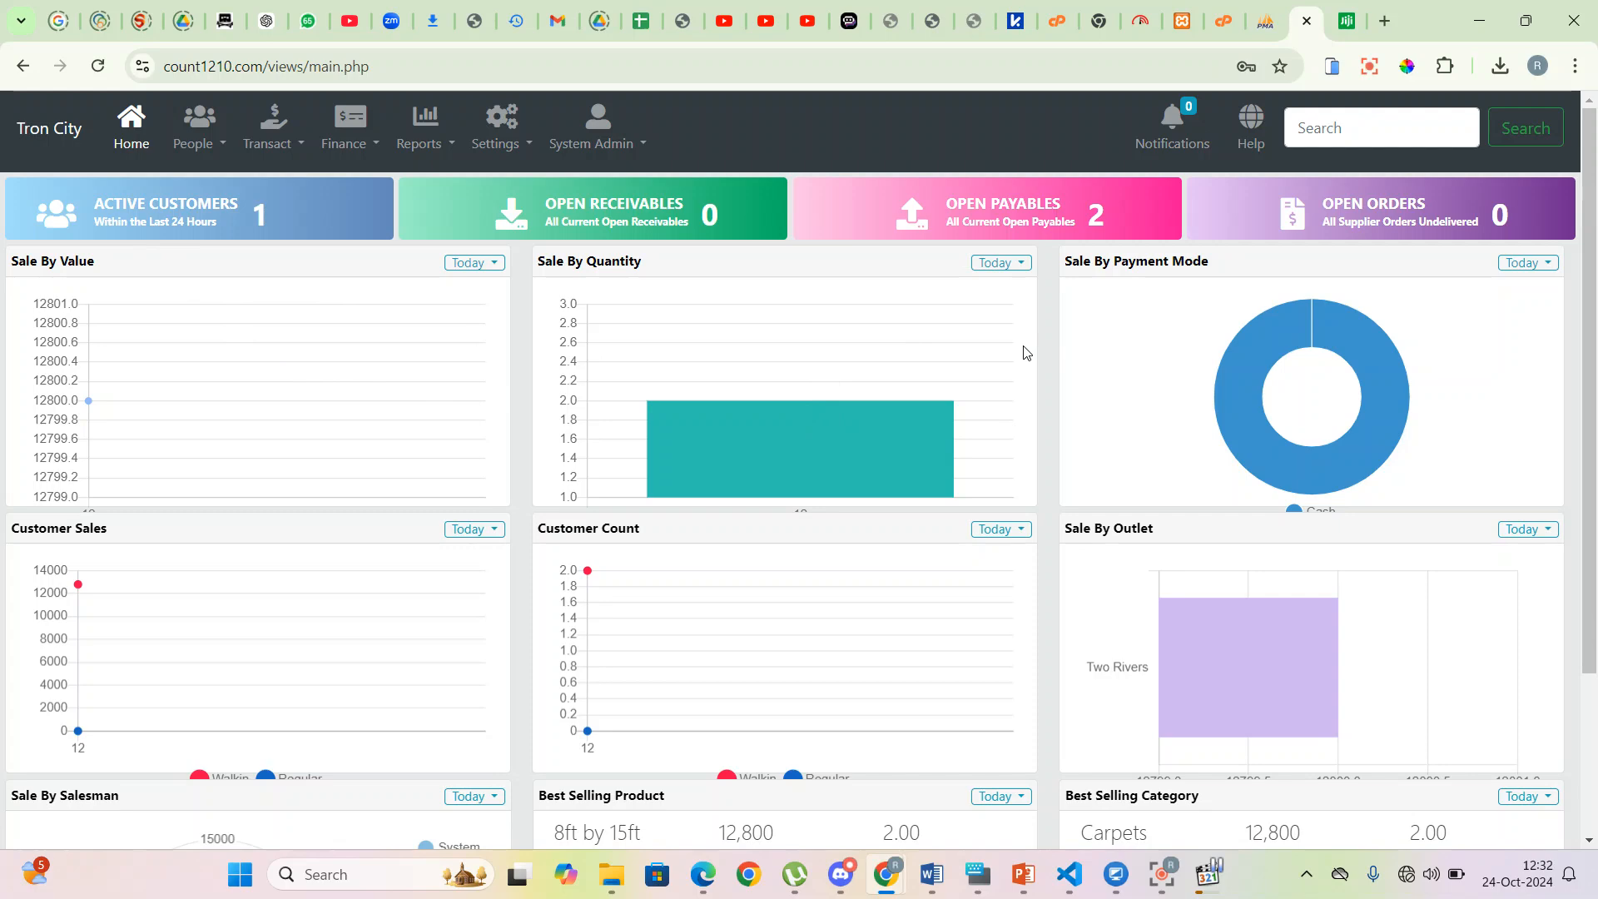
{"action": "scroll", "coordinate": [744, 321], "scroll_direction": "down", "scroll_amount": 3}
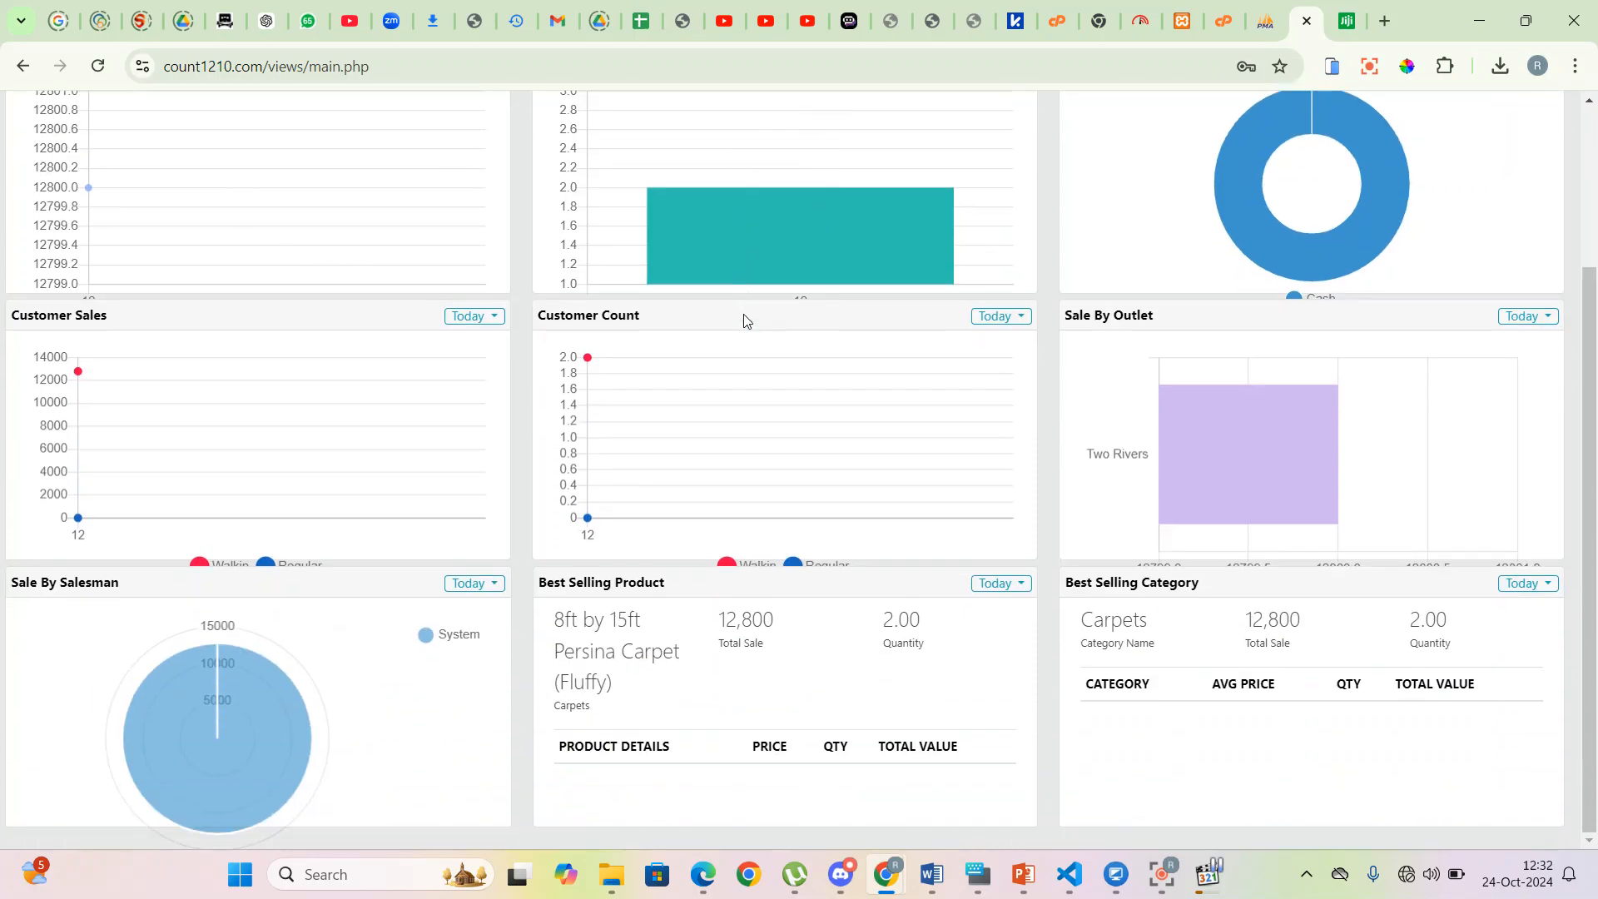
{"action": "scroll", "coordinate": [836, 466], "scroll_direction": "up", "scroll_amount": 3}
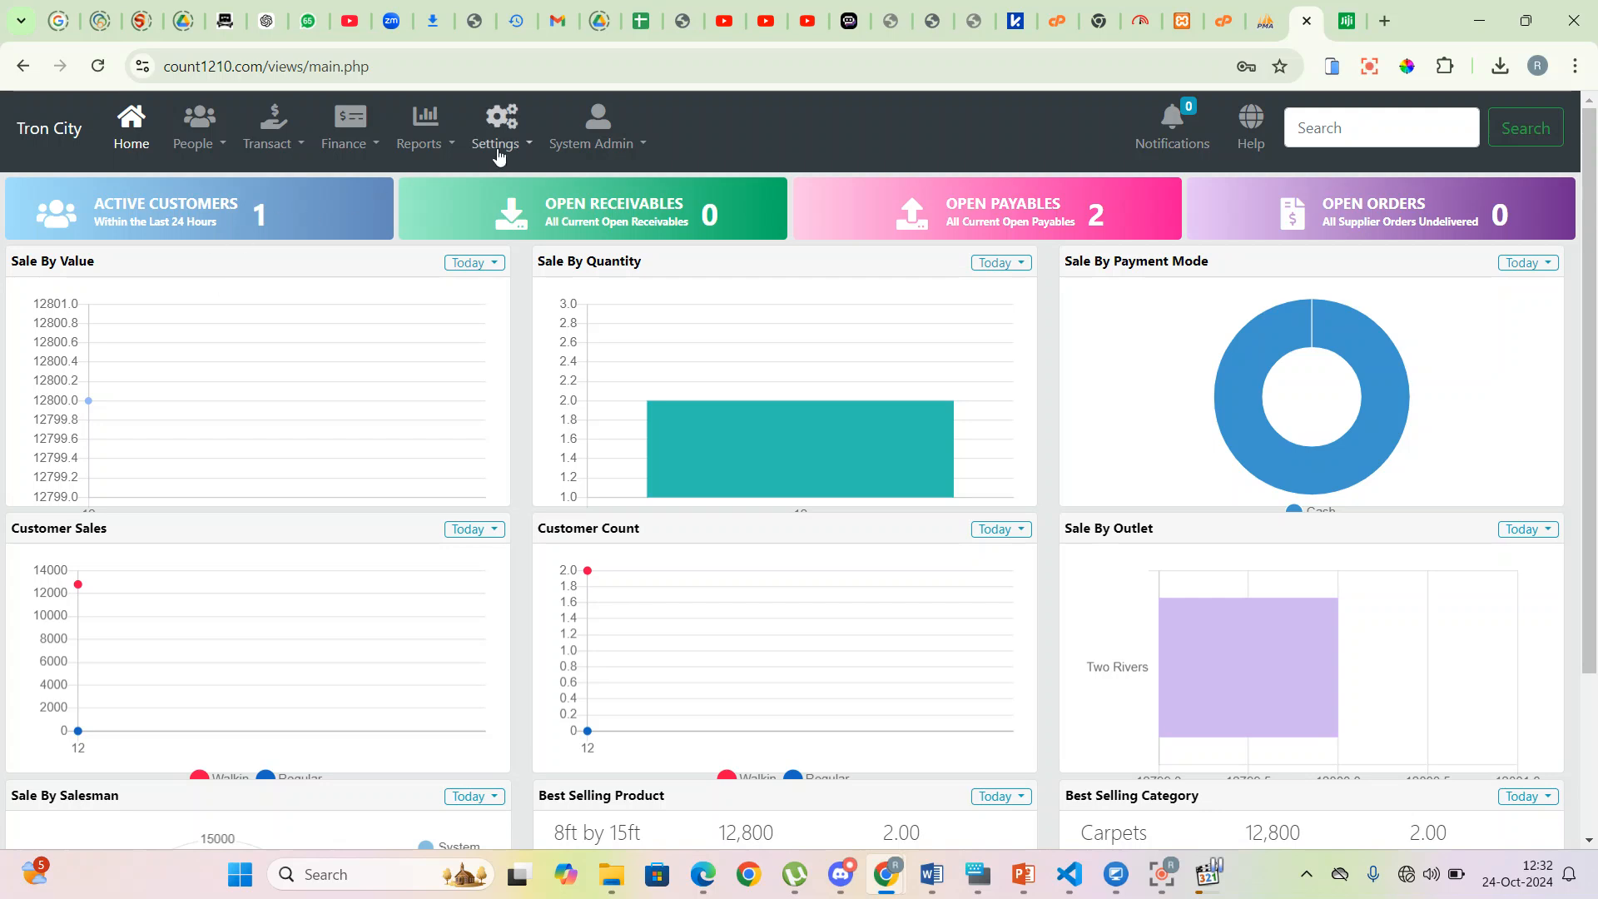
- Go to Settings > Product Categories and add the 'Tiles' category
{"action": "left_click", "coordinate": [531, 152]}
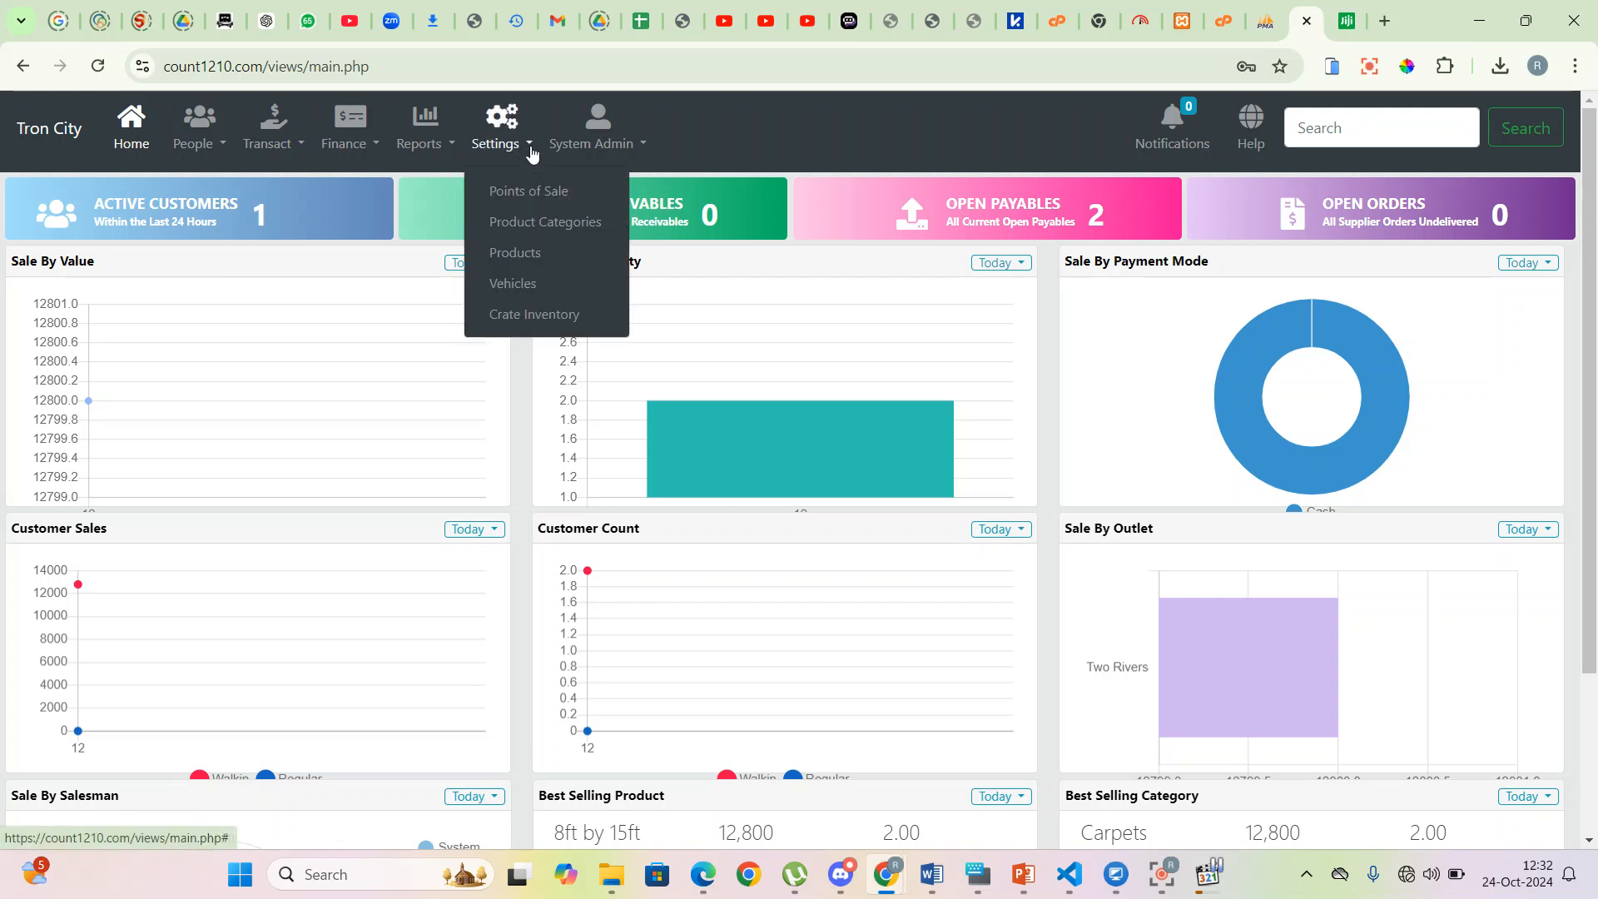
{"action": "left_click", "coordinate": [551, 226]}
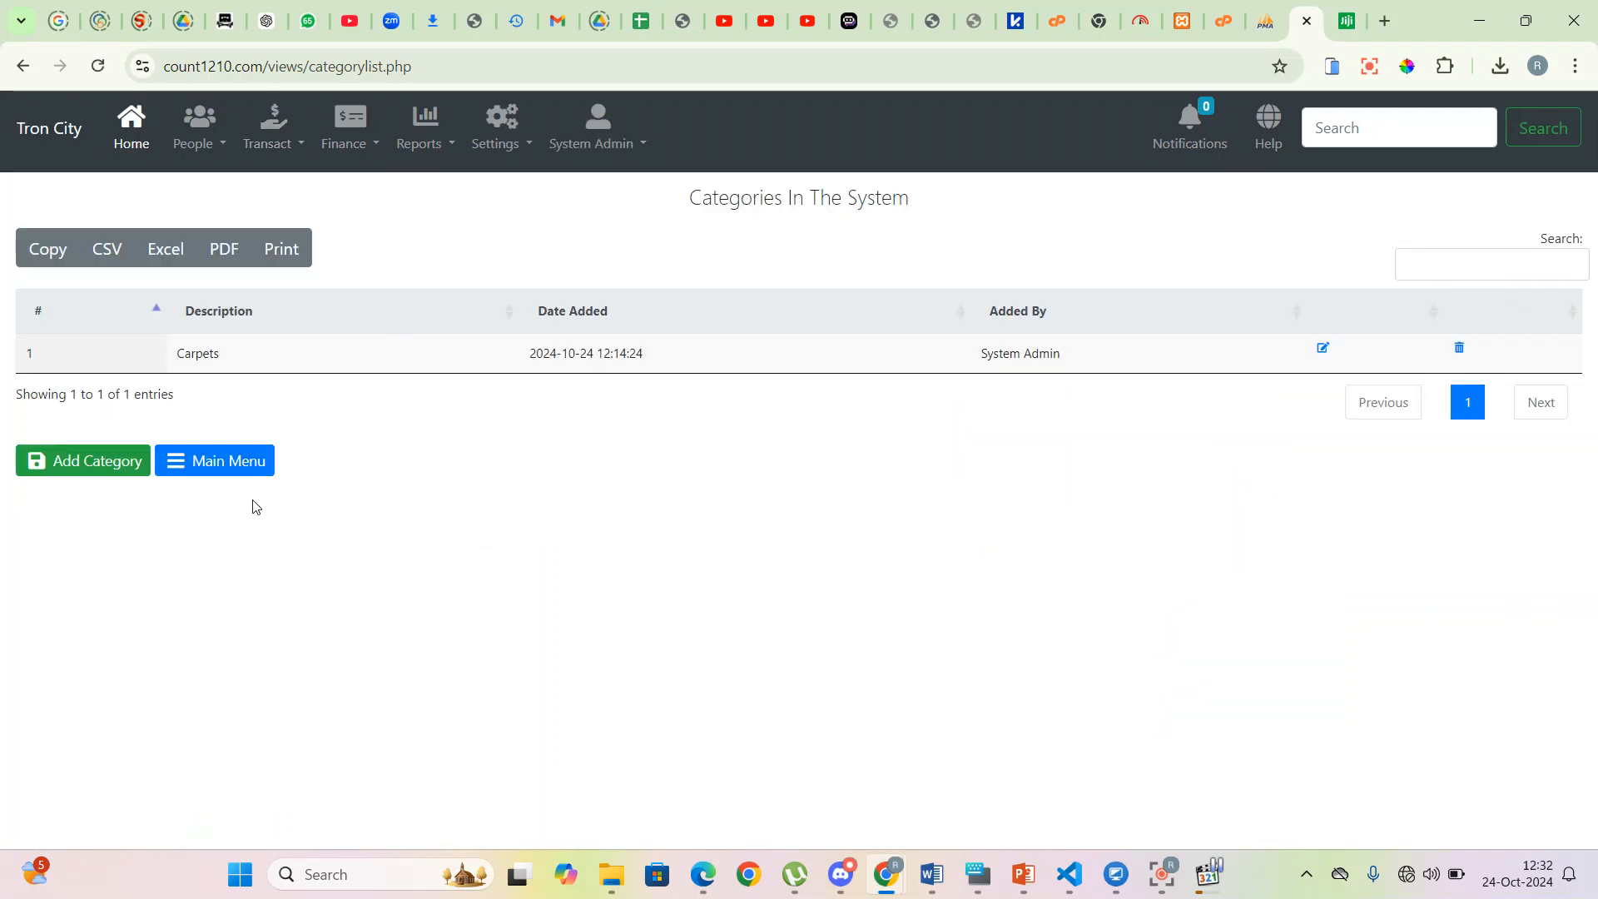
{"action": "left_click", "coordinate": [88, 467]}
{"action": "left_click", "coordinate": [653, 246]}
{"action": "type", "text": "Tiles"}
{"action": "left_click", "coordinate": [927, 363]}
- Add the 'Granite' category, close the form and reload the category list
{"action": "left_click", "coordinate": [646, 336]}
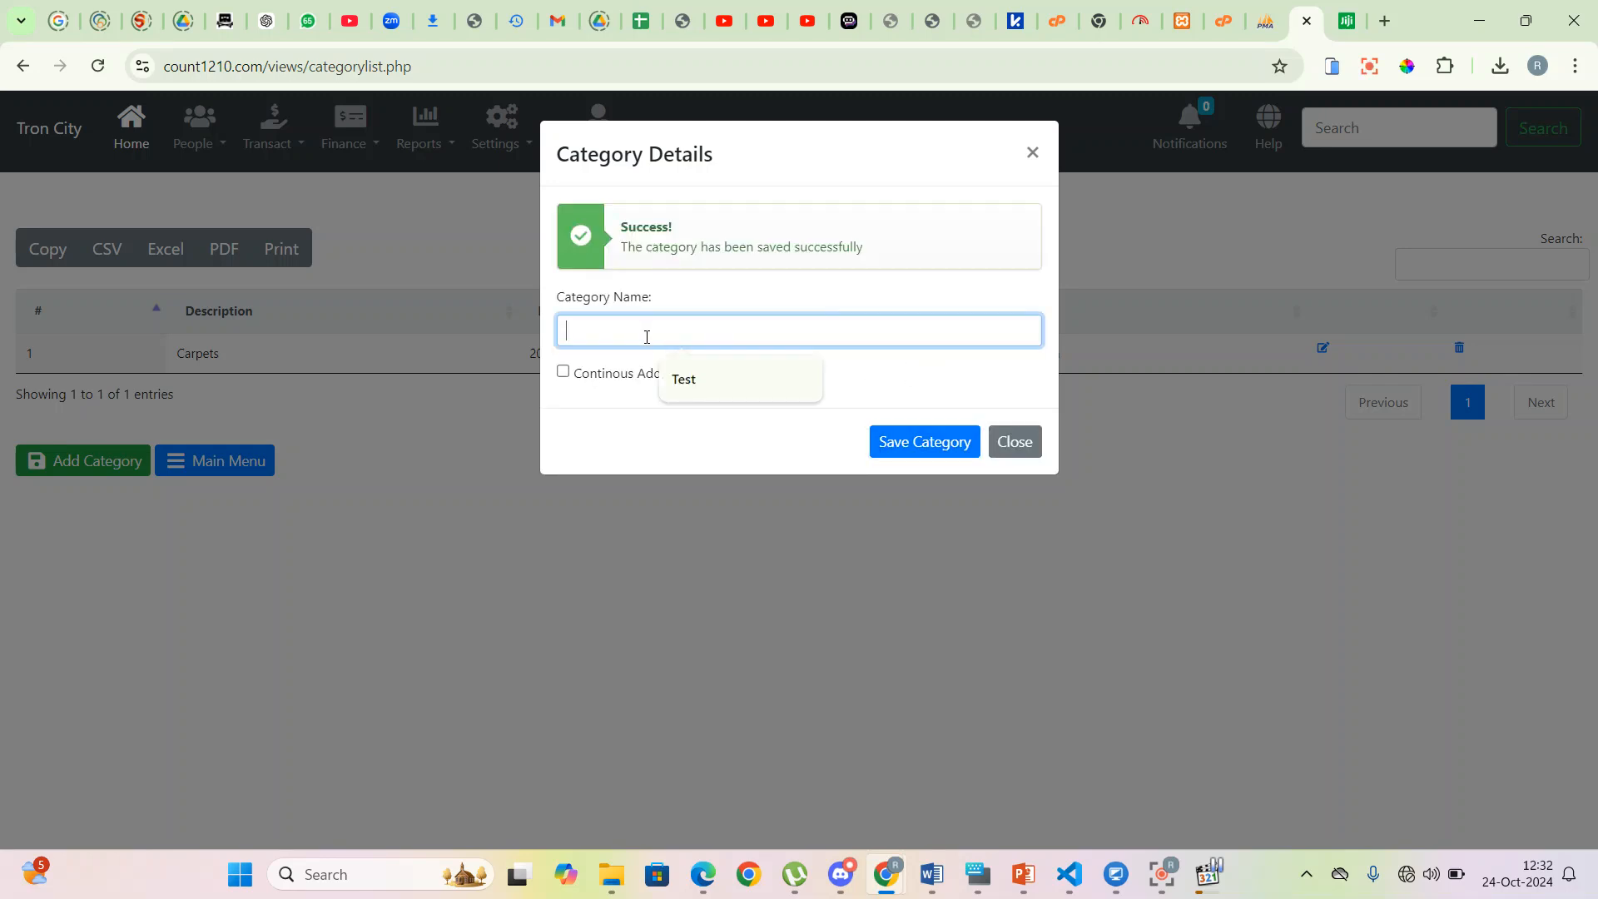
{"action": "type", "text": "Granite"}
{"action": "left_click", "coordinate": [908, 447]}
{"action": "left_click", "coordinate": [1016, 449]}
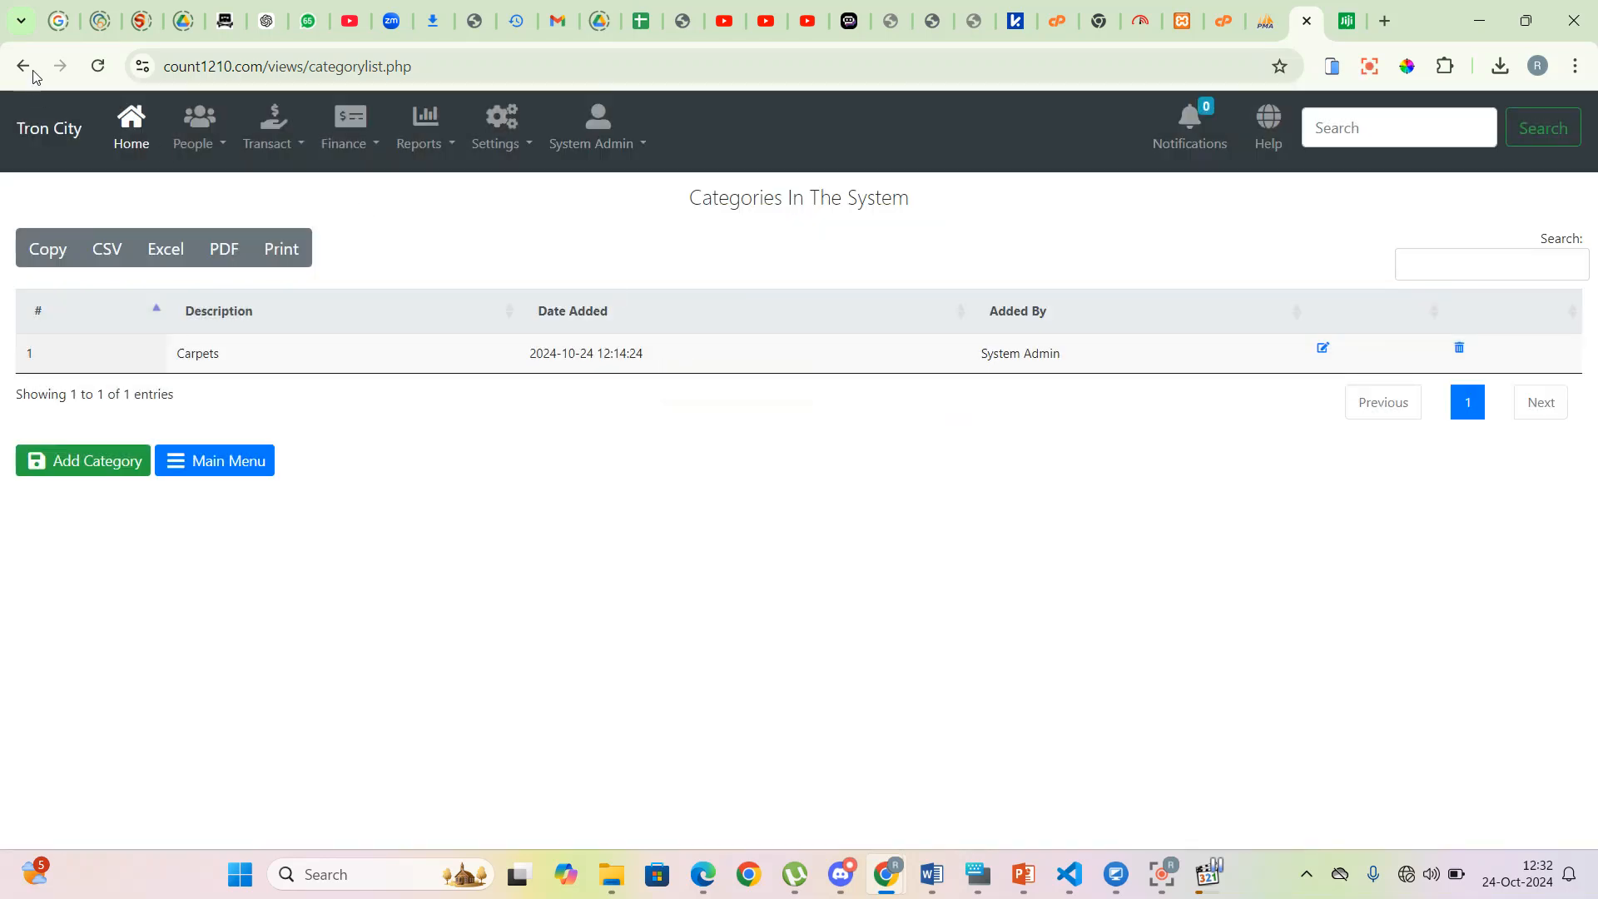
{"action": "left_click", "coordinate": [98, 66]}
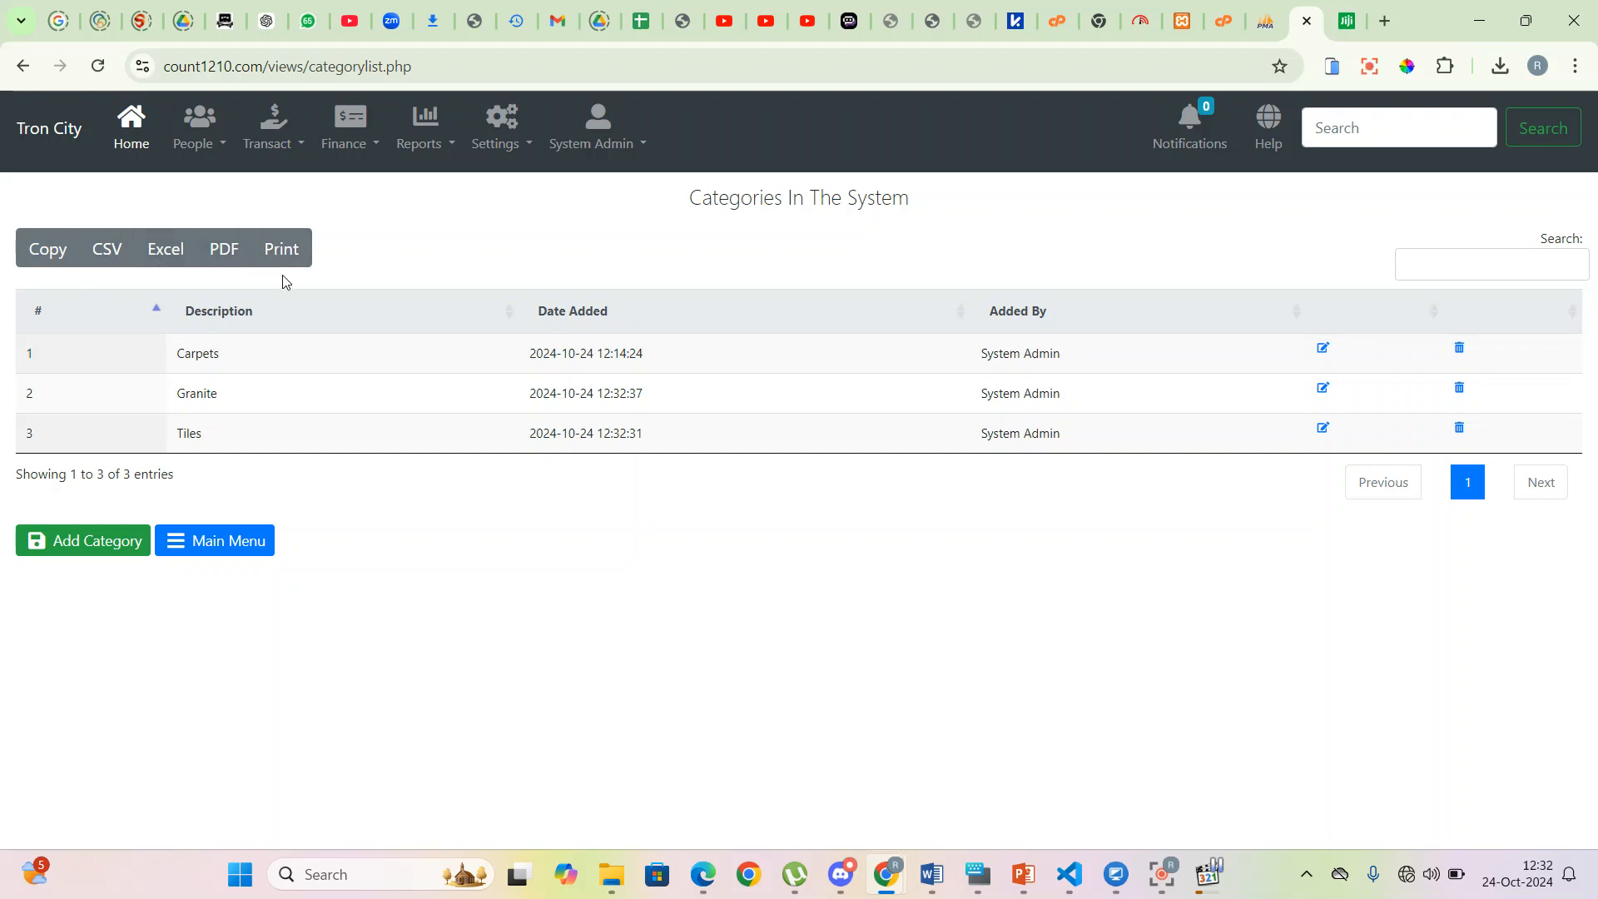
- Start a new product in Settings > Products under the Tiles category
{"action": "left_click", "coordinate": [520, 147]}
{"action": "left_click", "coordinate": [520, 251]}
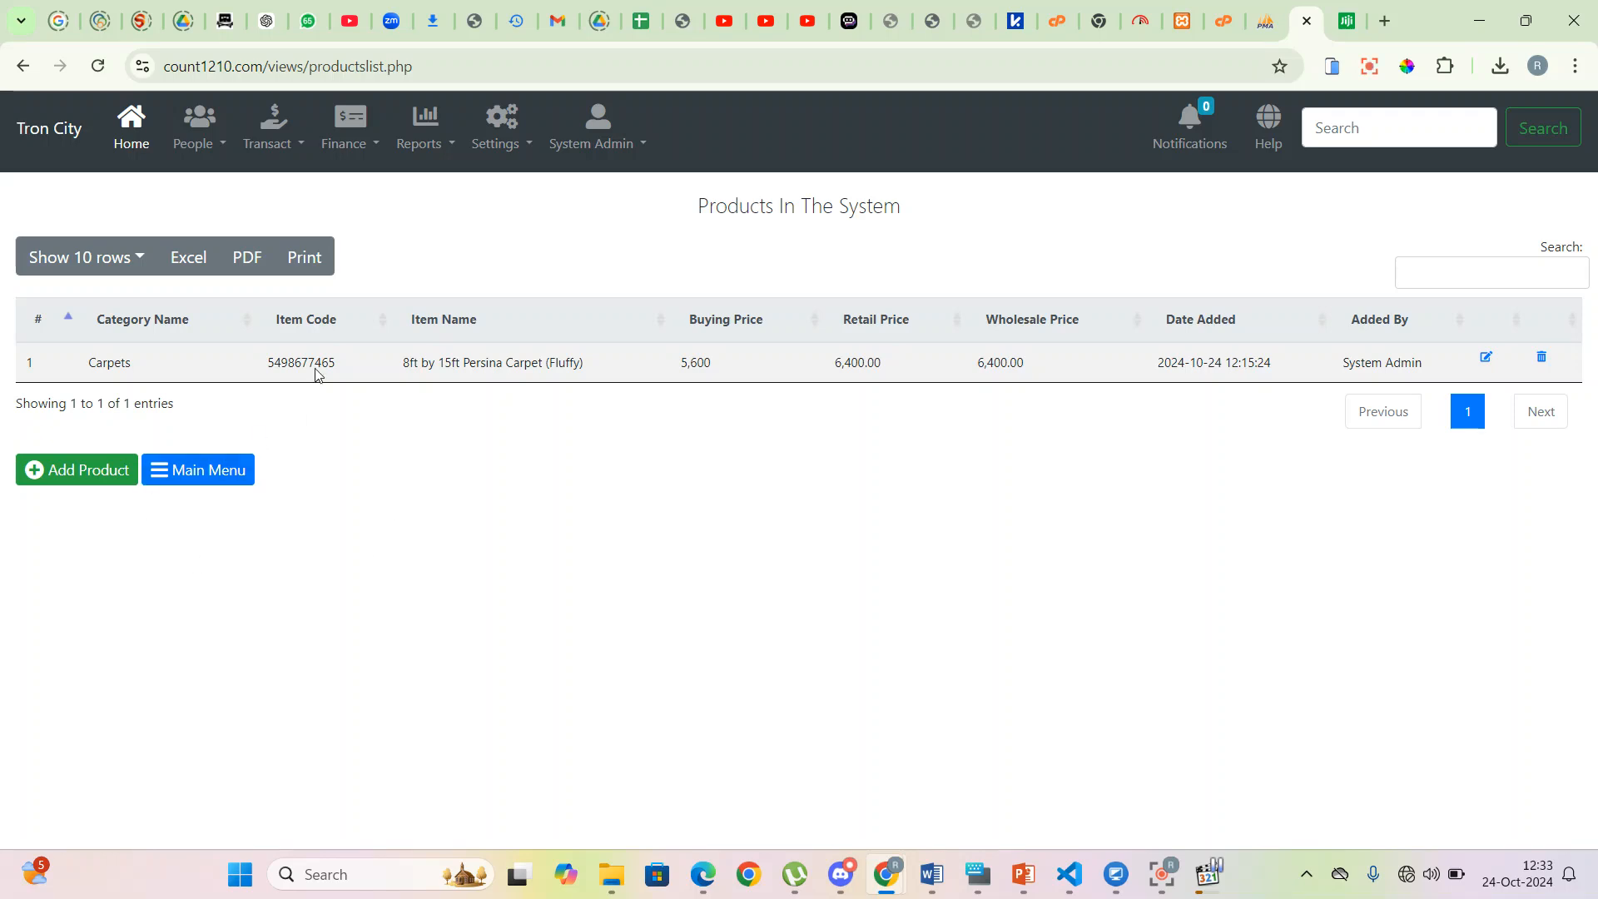
{"action": "left_click", "coordinate": [84, 481]}
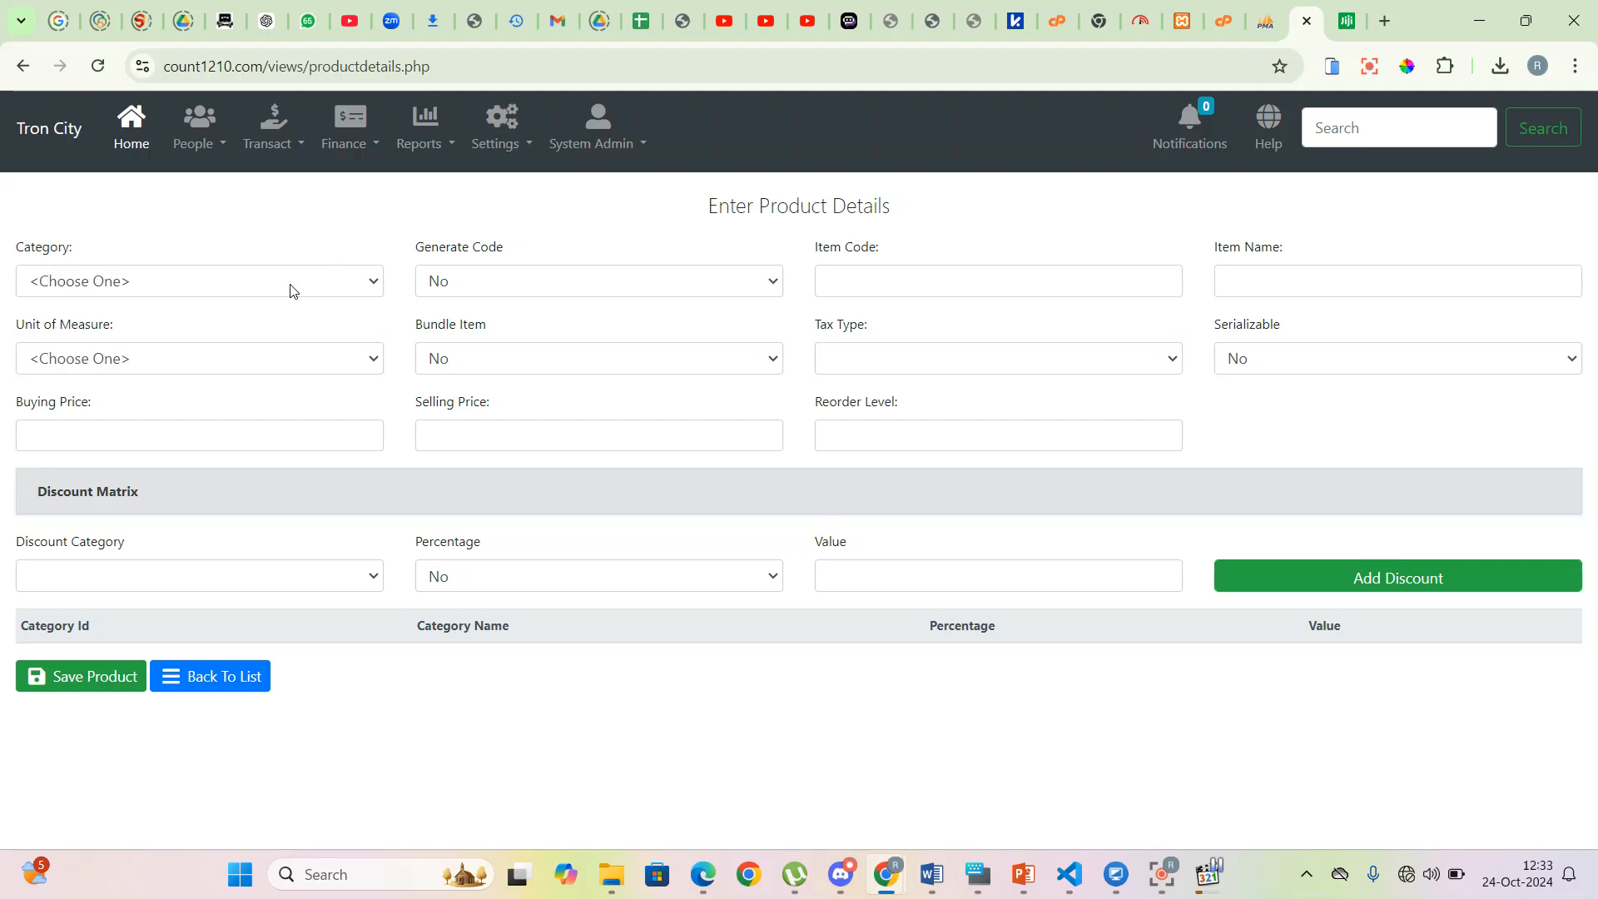
{"action": "left_click", "coordinate": [291, 284]}
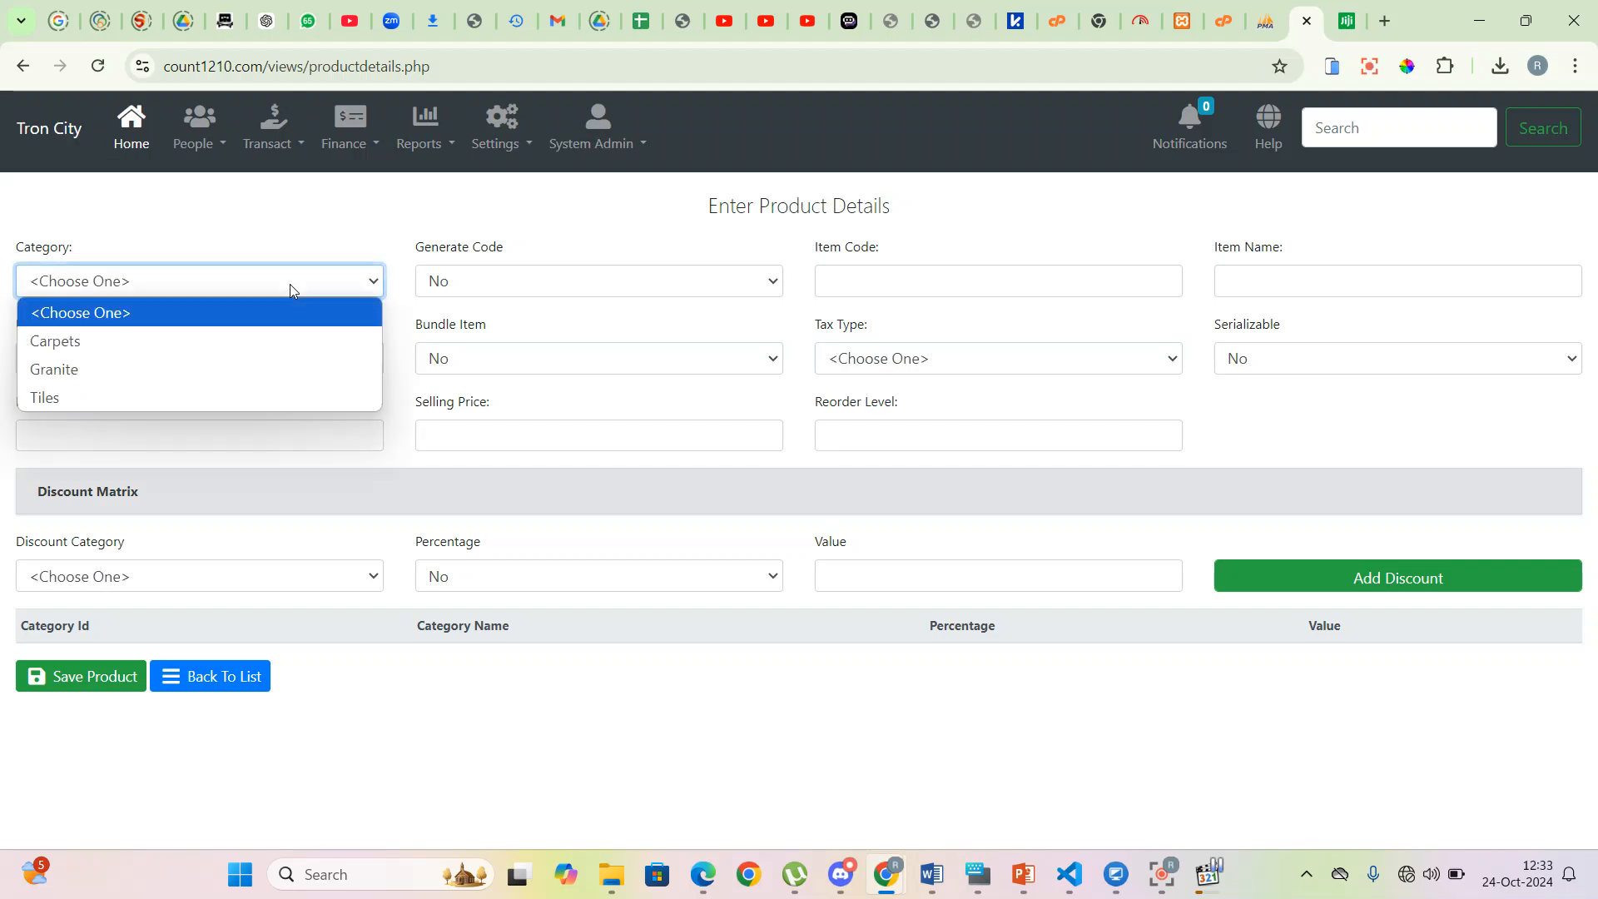
{"action": "left_click", "coordinate": [93, 398]}
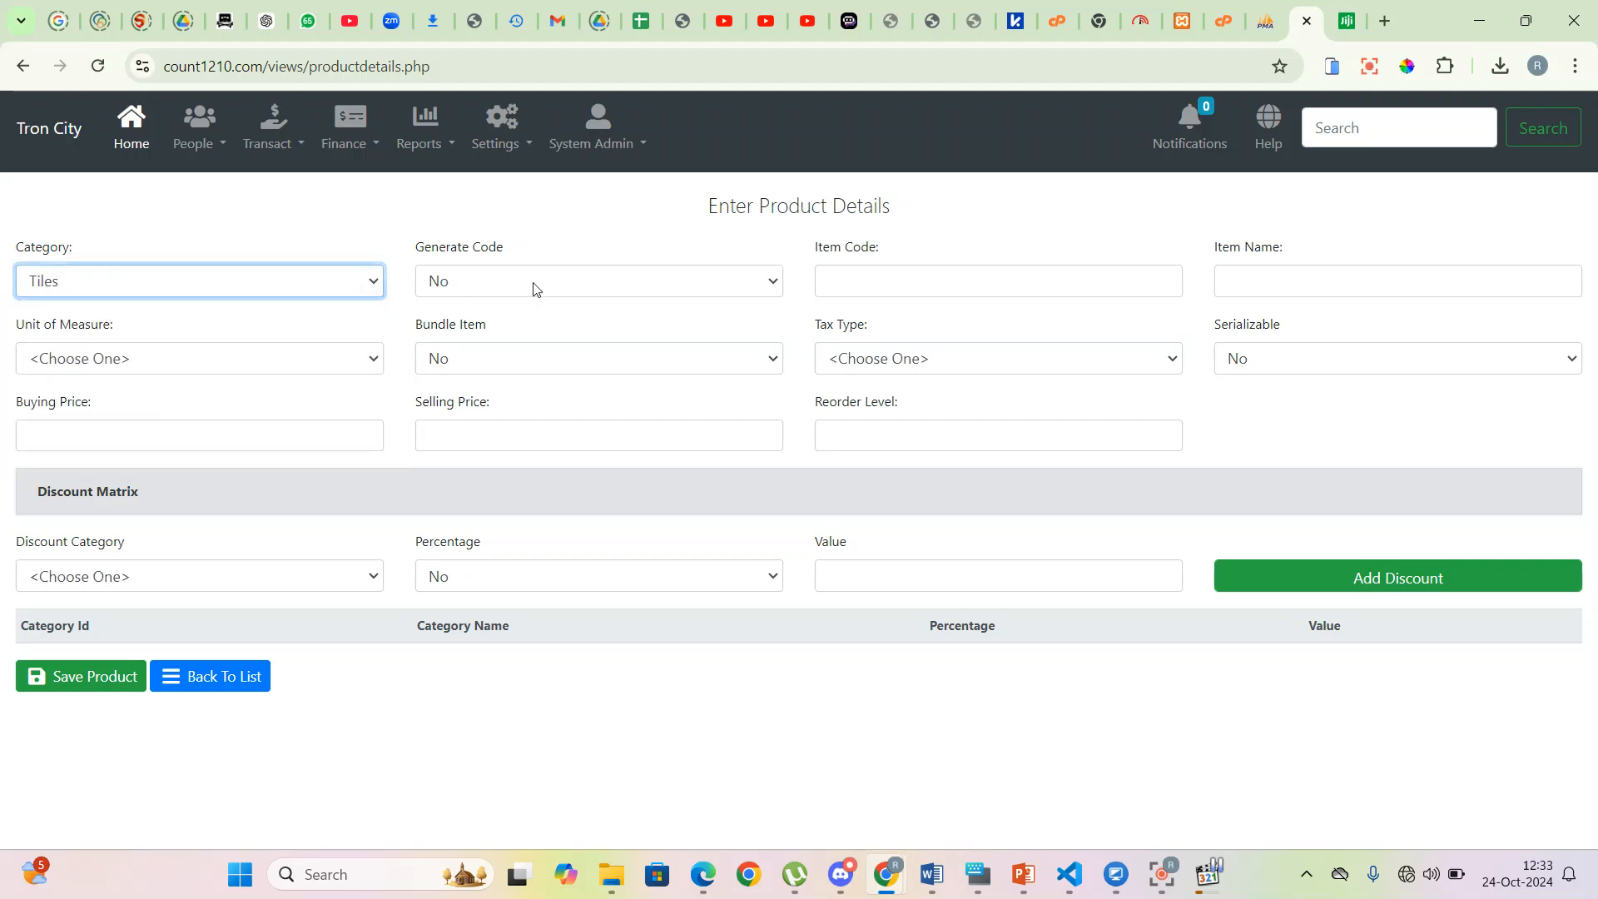
{"action": "left_click", "coordinate": [773, 283]}
{"action": "left_click", "coordinate": [542, 340]}
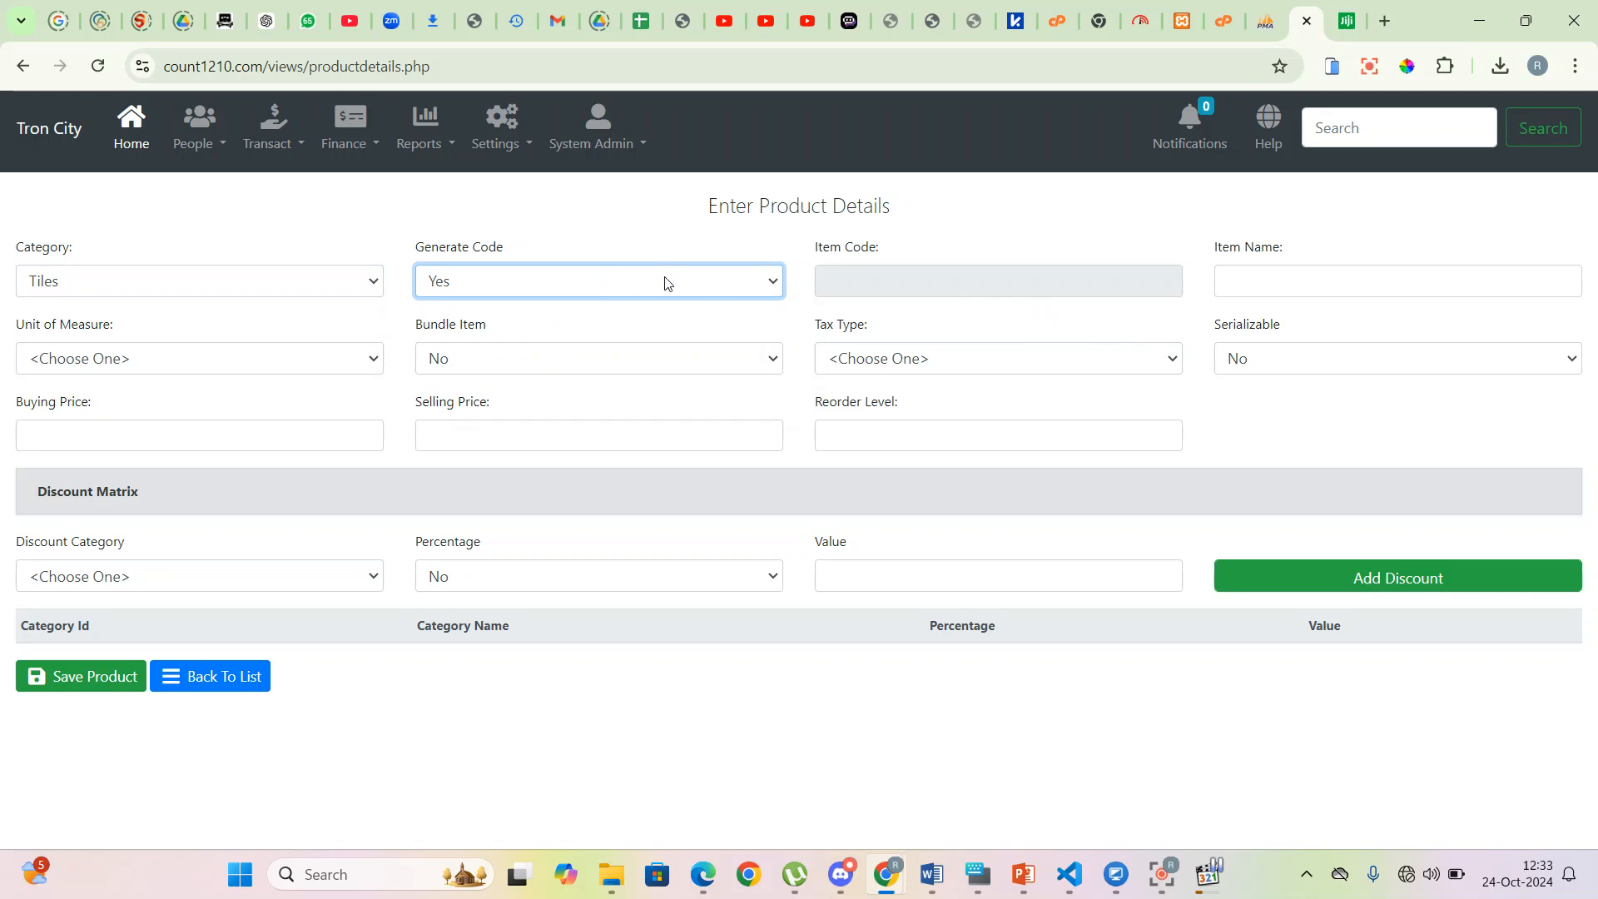
{"action": "left_click", "coordinate": [666, 283]}
{"action": "left_click", "coordinate": [547, 314]}
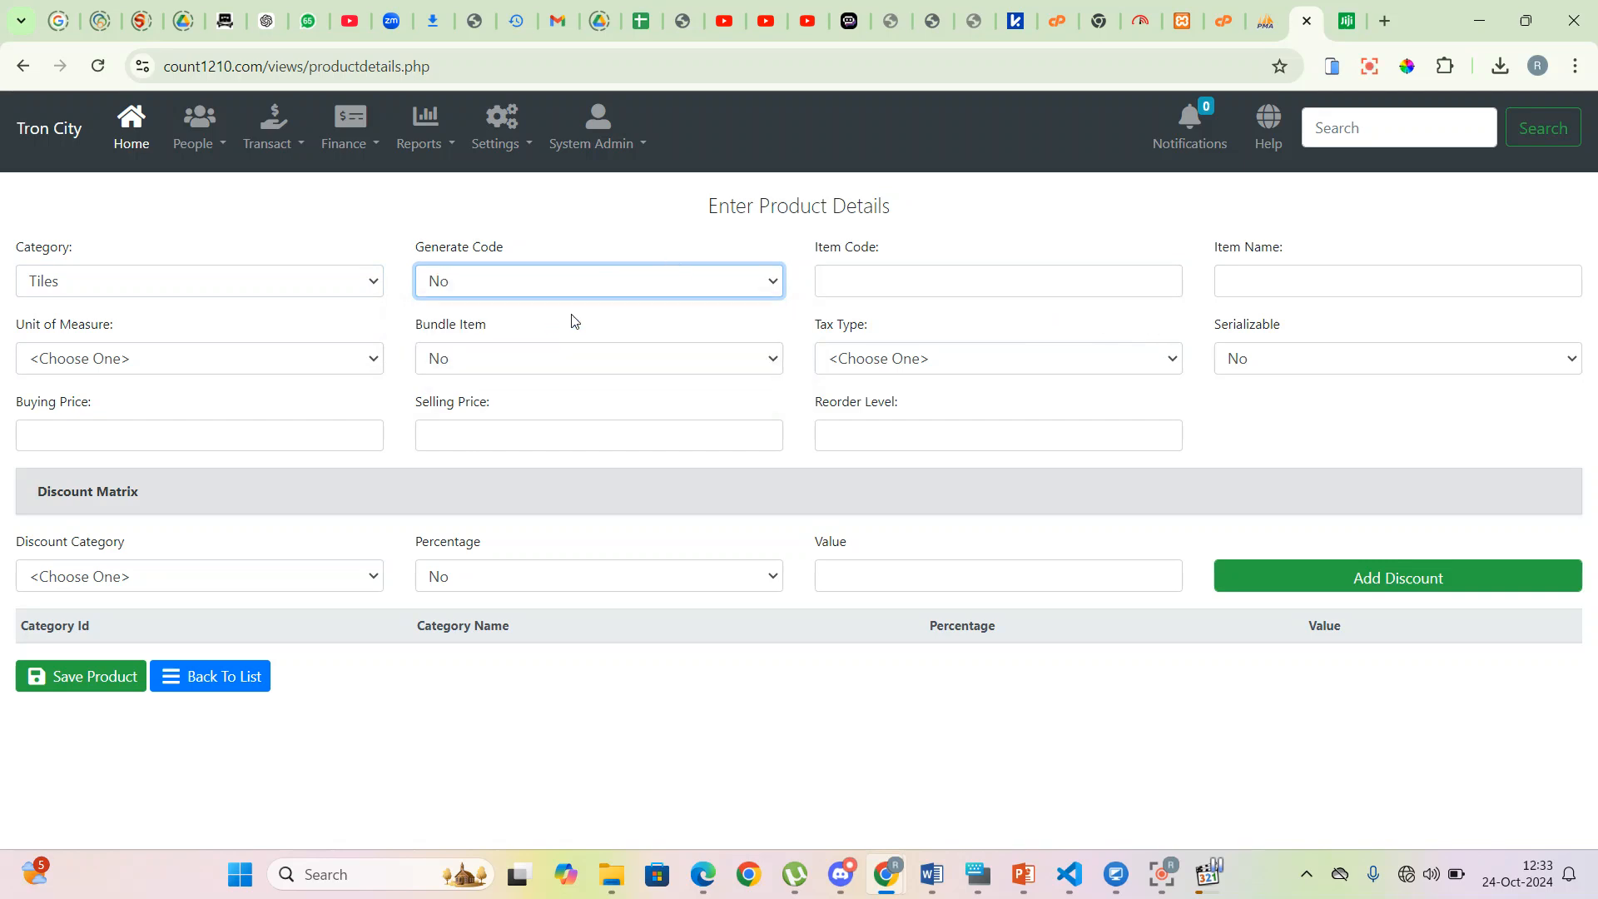
{"action": "left_click", "coordinate": [945, 283]}
{"action": "type", "text": "1122334455"}
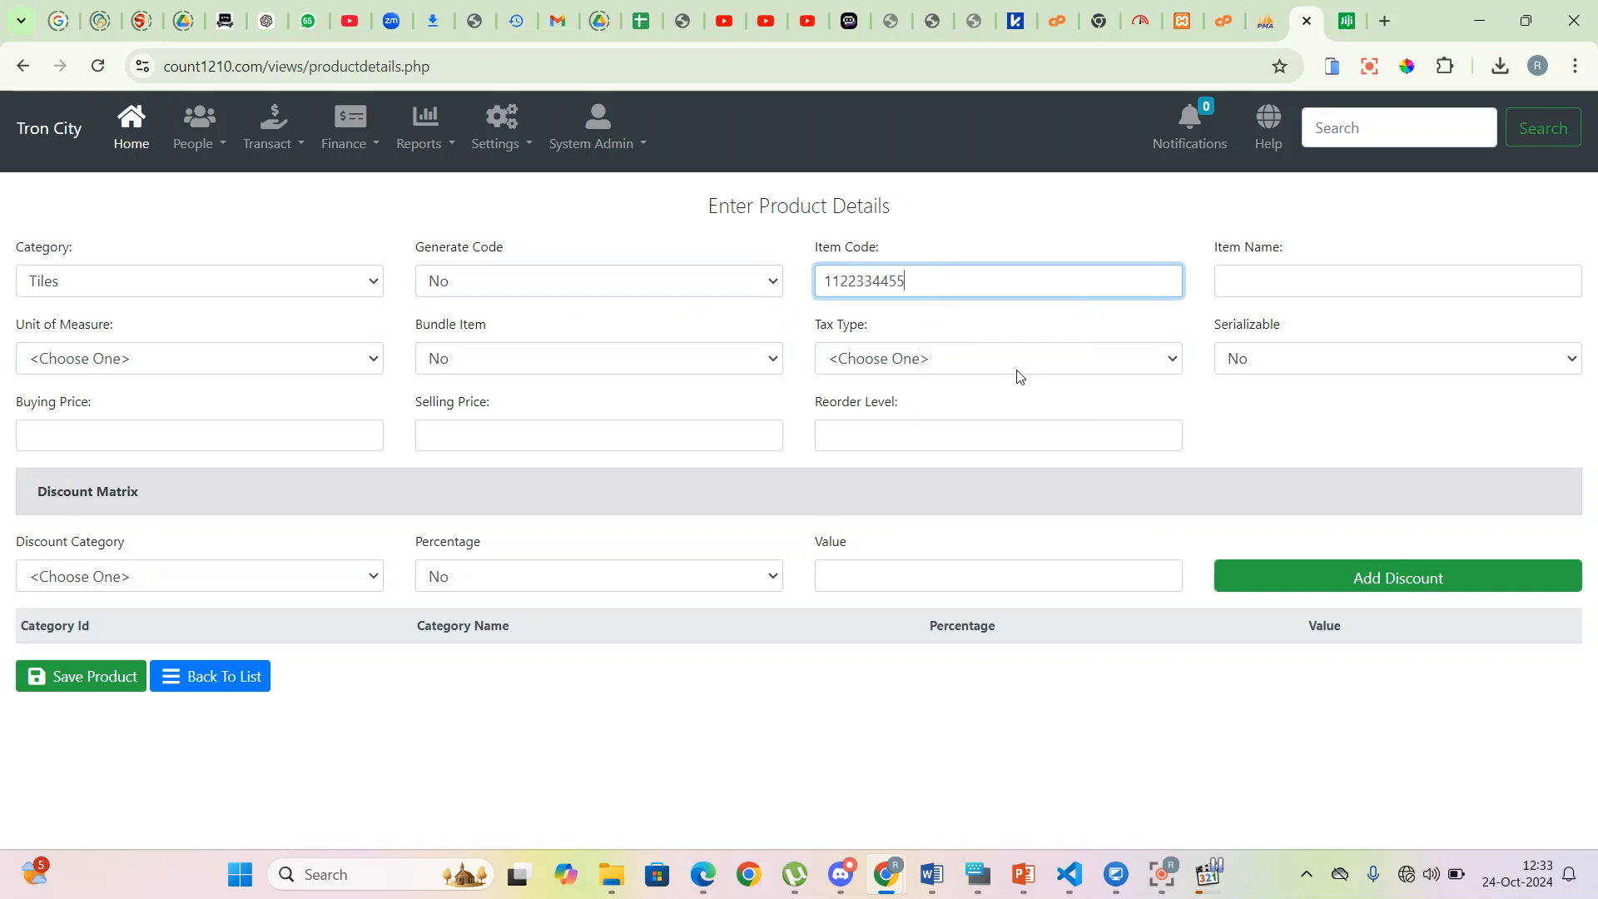
- Name the item '300x300 Saj Black Tiles'
{"action": "left_click", "coordinate": [1299, 279]}
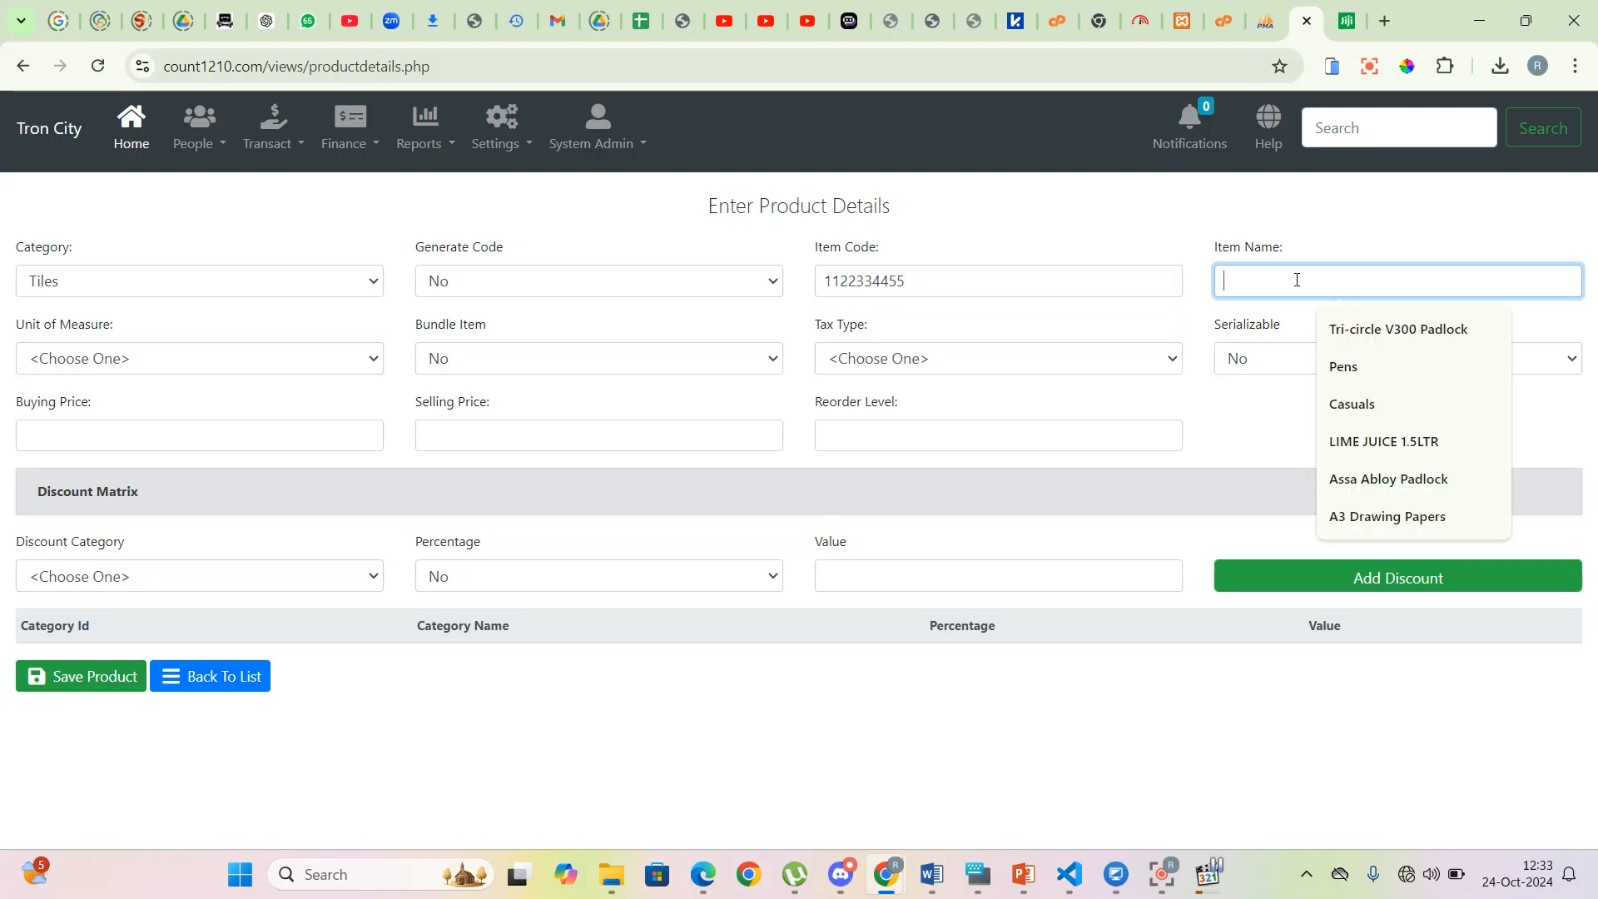
{"action": "type", "text": "300x030"}
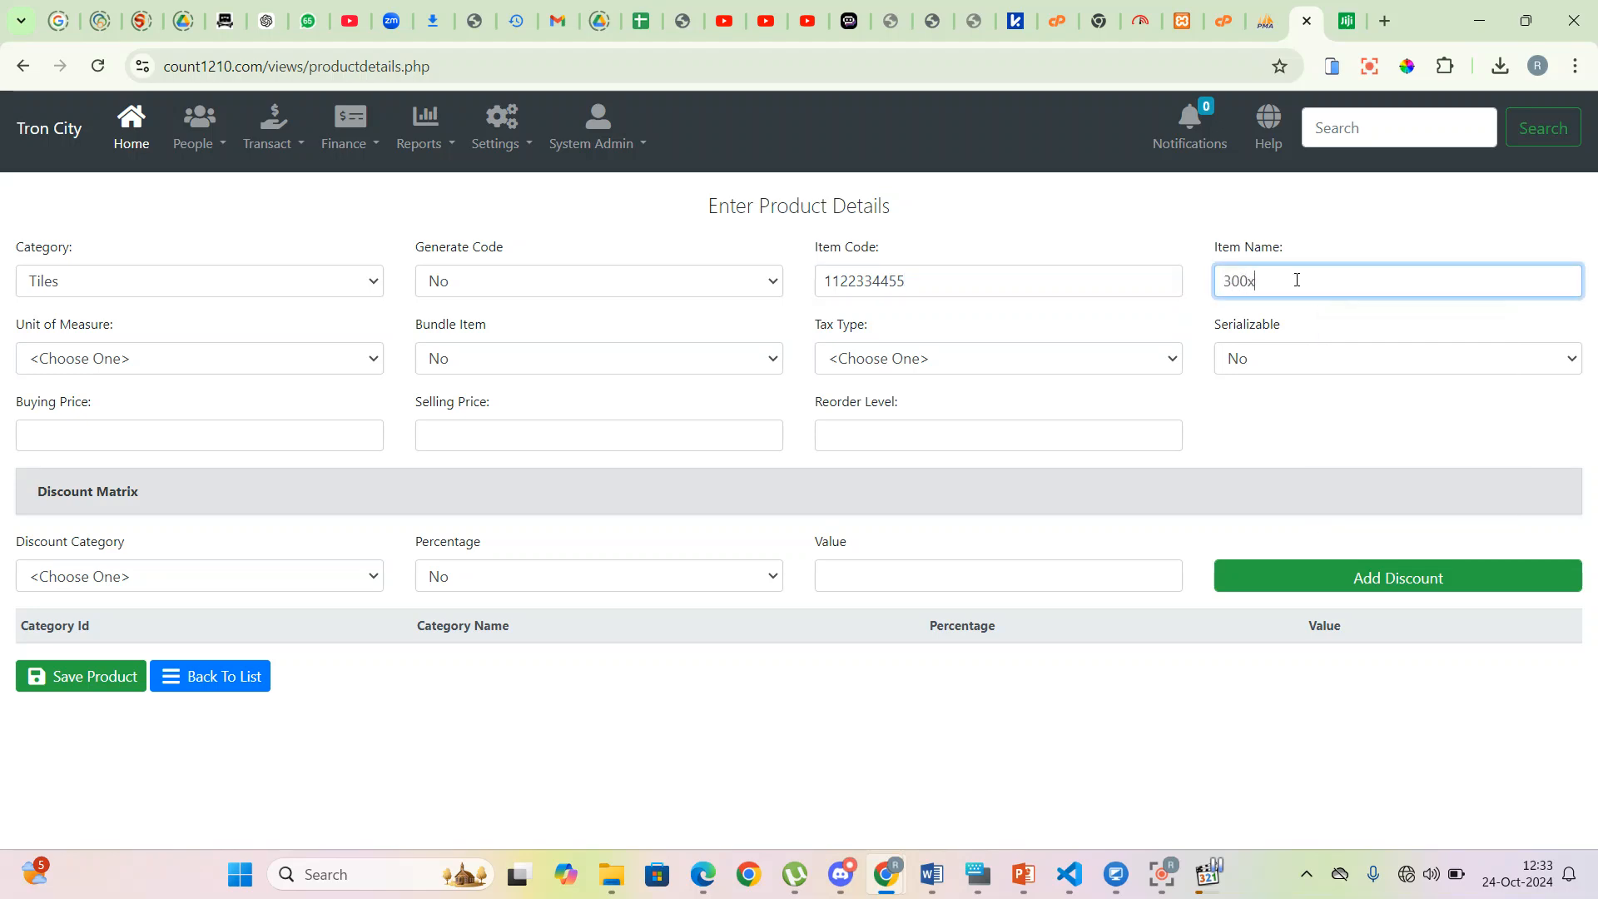
{"action": "key", "text": "BackSpace"}
{"action": "key", "text": "BackSpace"}
{"action": "type", "text": "300 "}
{"action": "type", "text": "Black Tiles"}
{"action": "left_click", "coordinate": [1281, 281]}
{"action": "type", "text": "nSaj"}
{"action": "left_click", "coordinate": [1299, 283]}
{"action": "key", "text": "Left"}
{"action": "key", "text": "BackSpace"}
- Set the unit to Carton and tax type to VAT, keeping it non-serializable
{"action": "left_click", "coordinate": [197, 364]}
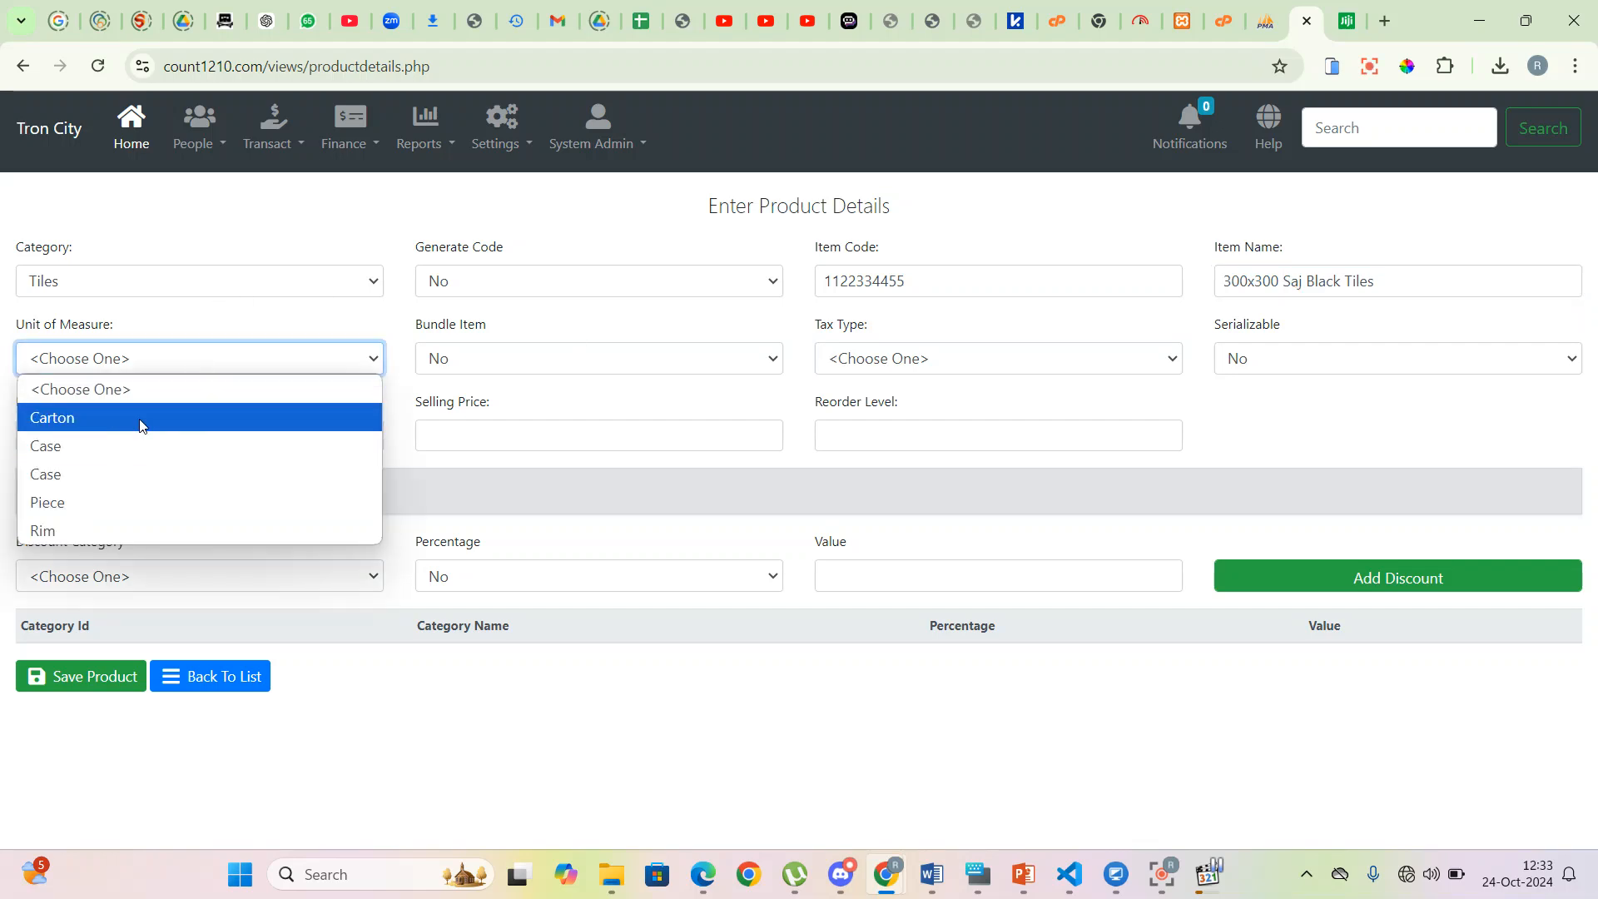
{"action": "left_click", "coordinate": [140, 418]}
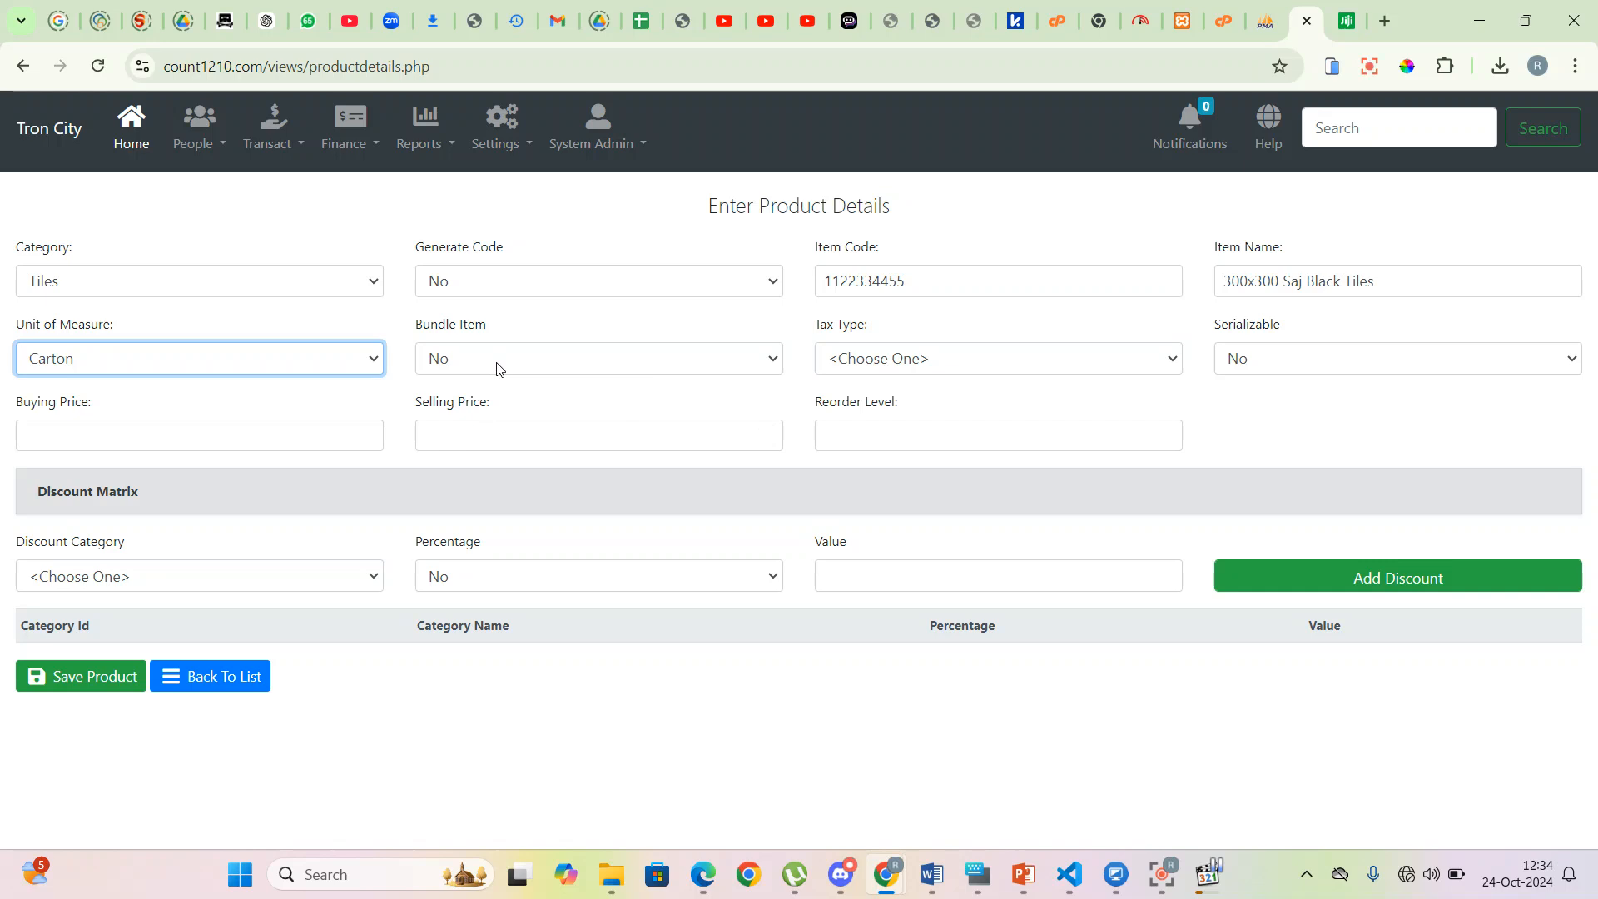
{"action": "left_click", "coordinate": [932, 366]}
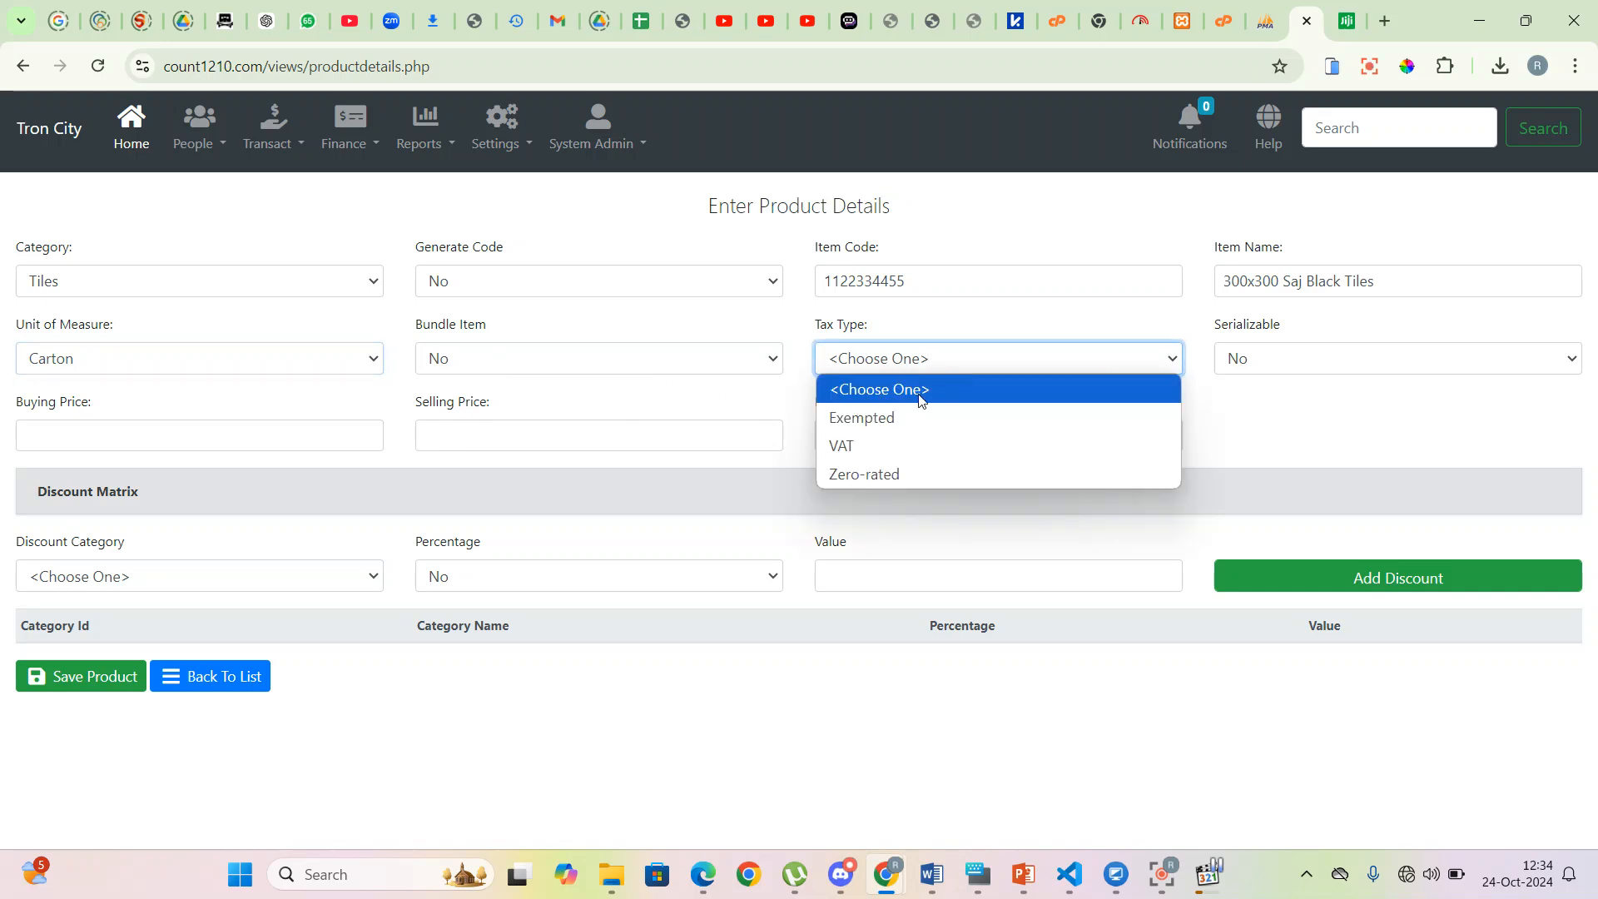
{"action": "left_click", "coordinate": [908, 446]}
{"action": "left_click", "coordinate": [1354, 361]}
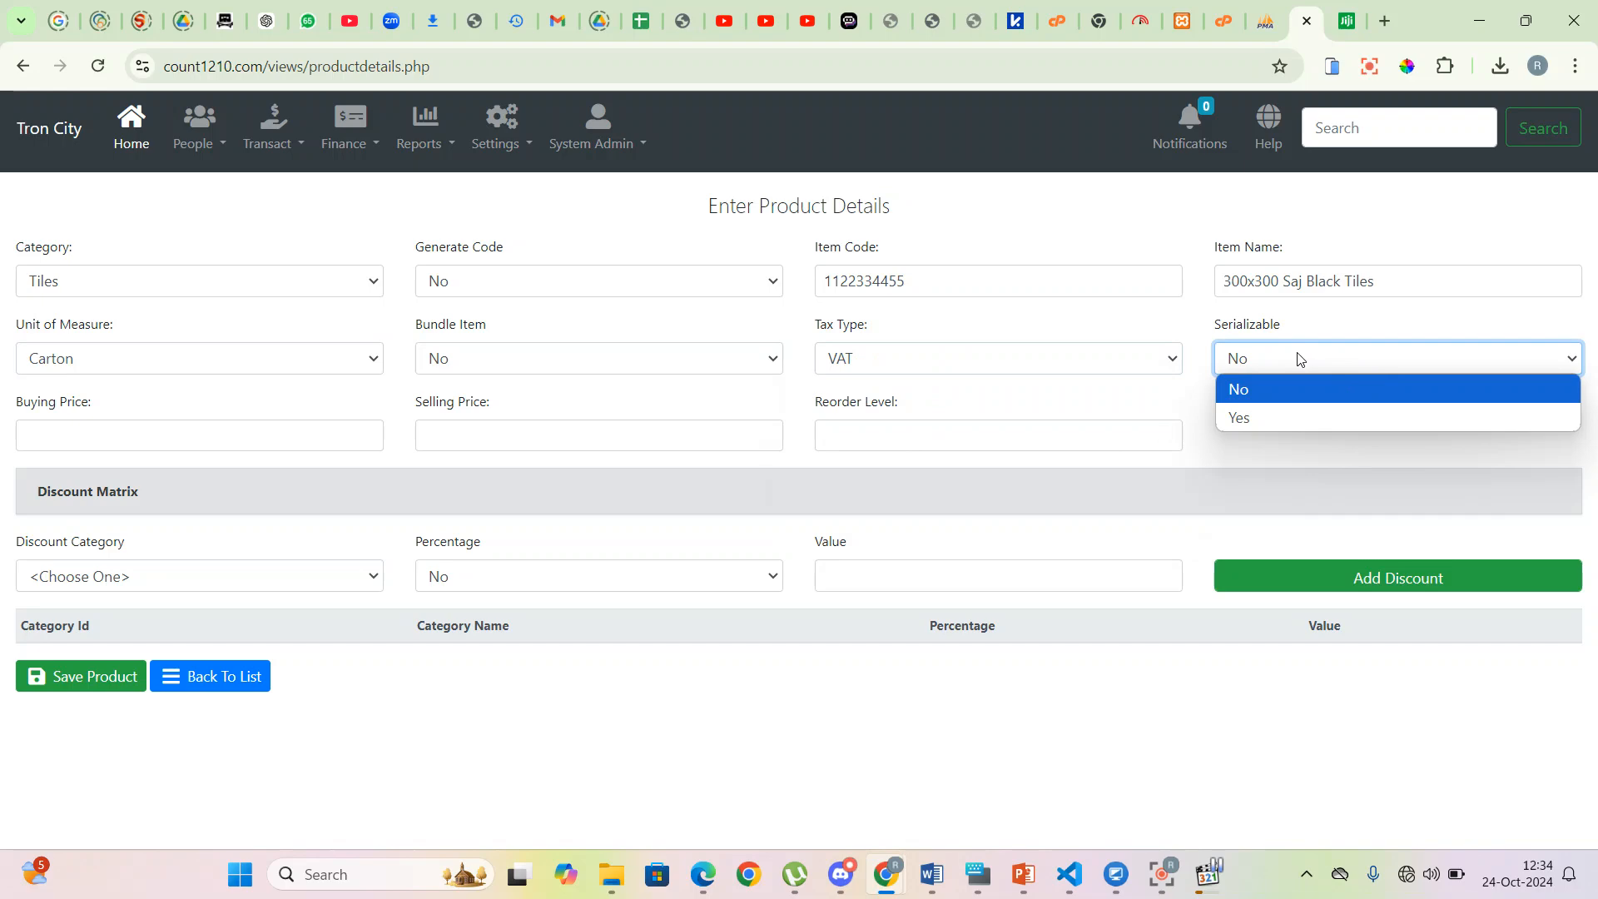
{"action": "left_click", "coordinate": [245, 431]}
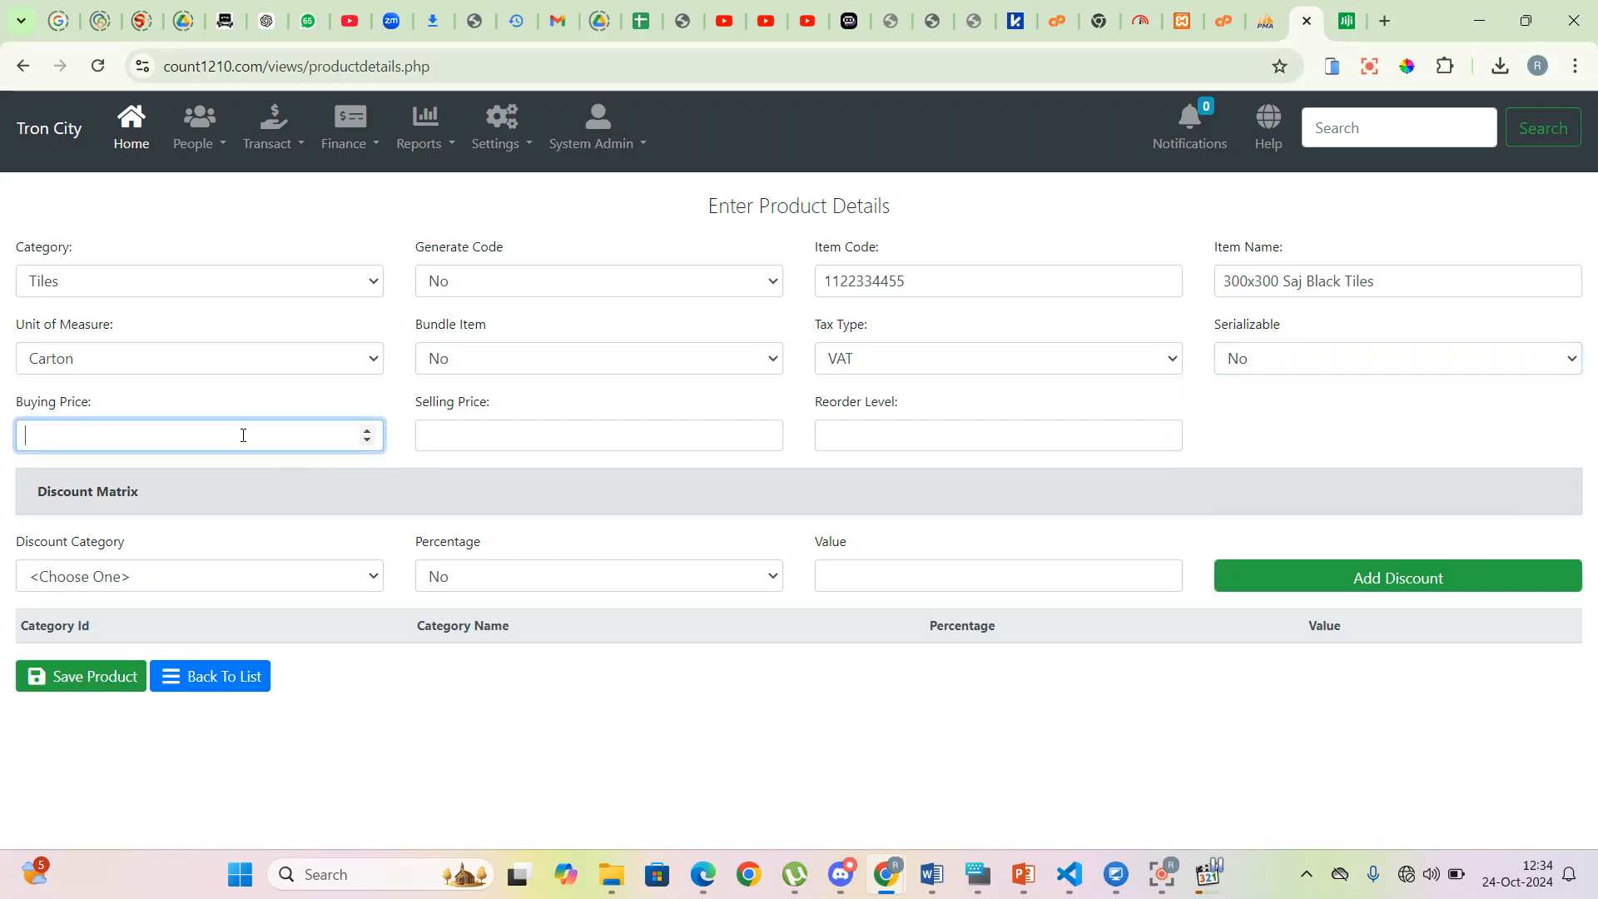
- Enter buying price 900, selling price 1500 and reorder level 20, then save the product
{"action": "type", "text": "900"}
{"action": "key", "text": "Tab"}
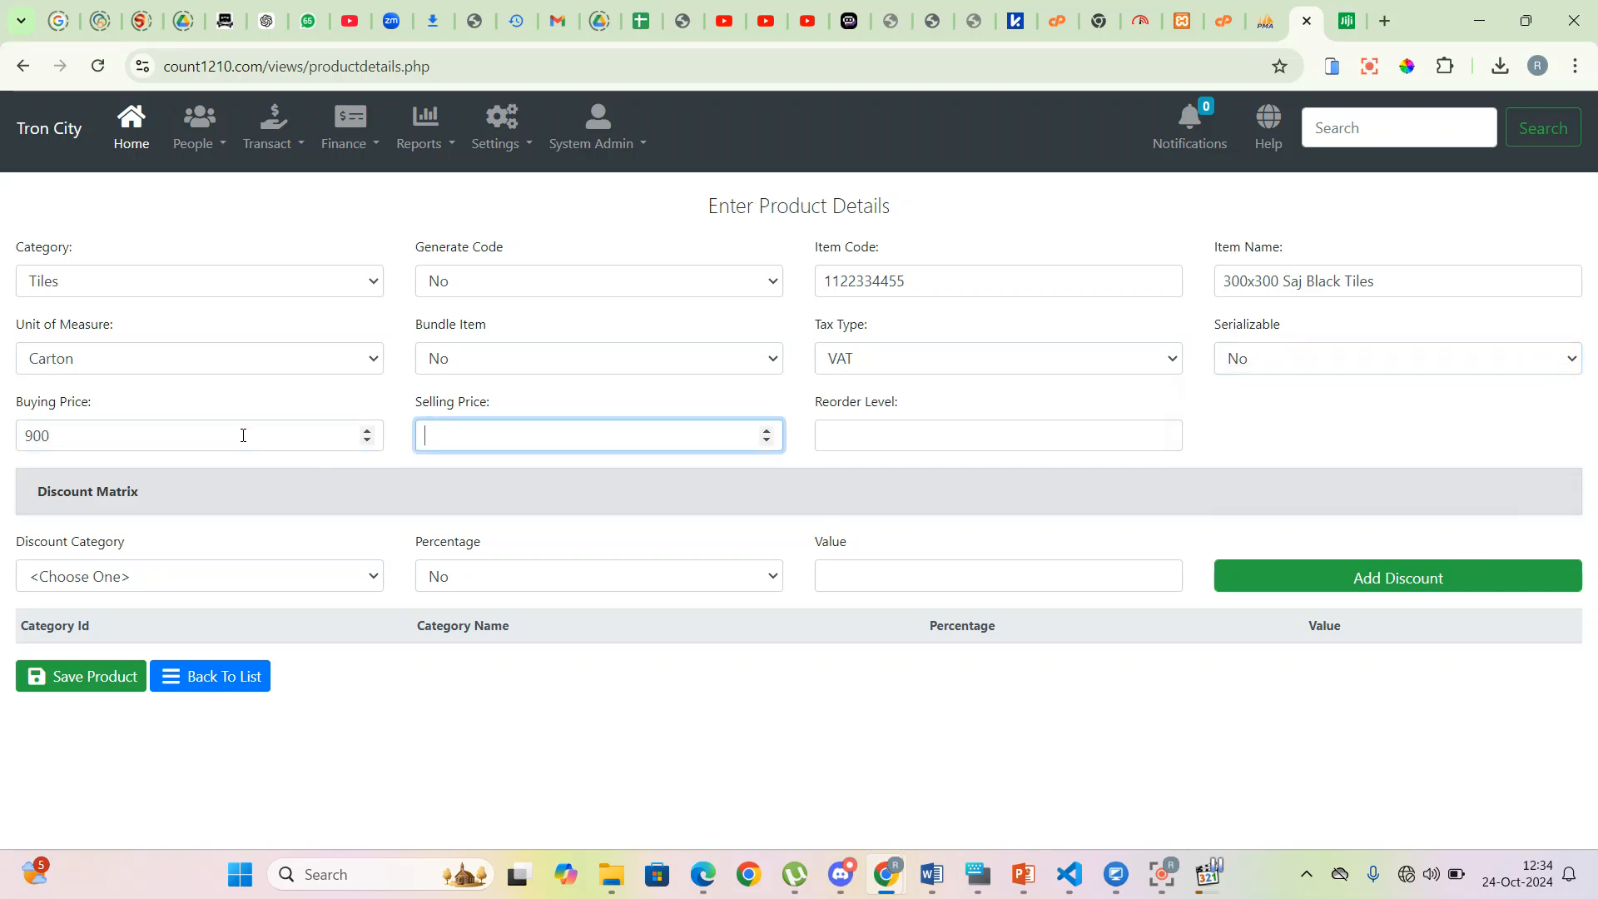
{"action": "type", "text": "1500"}
{"action": "left_click", "coordinate": [889, 430]}
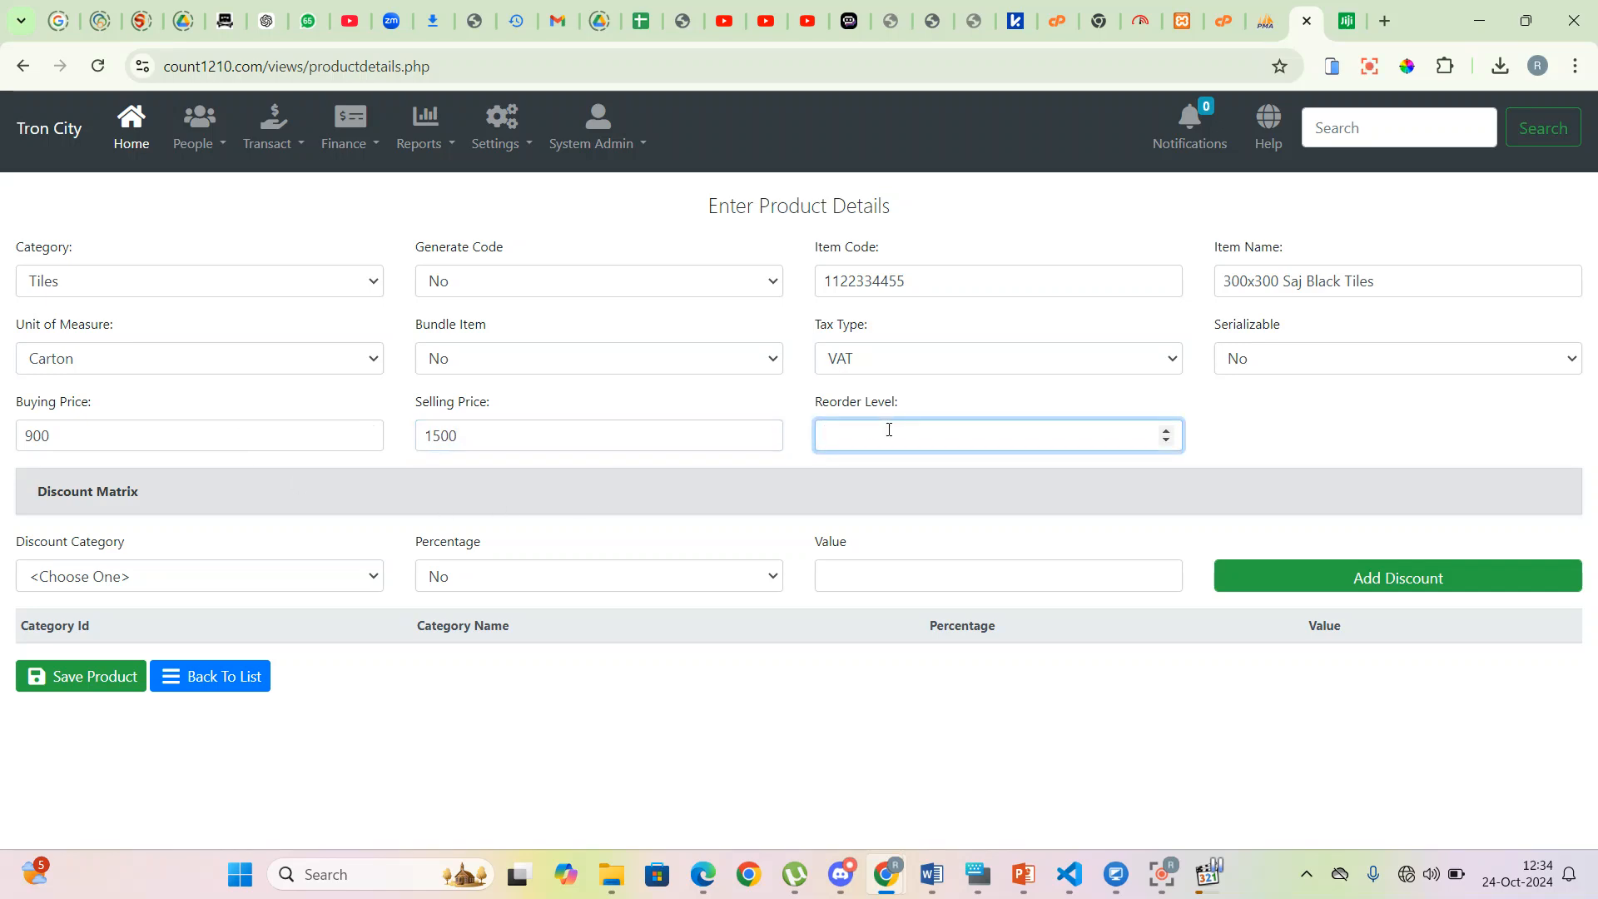
{"action": "type", "text": "20"}
{"action": "left_click", "coordinate": [96, 684]}
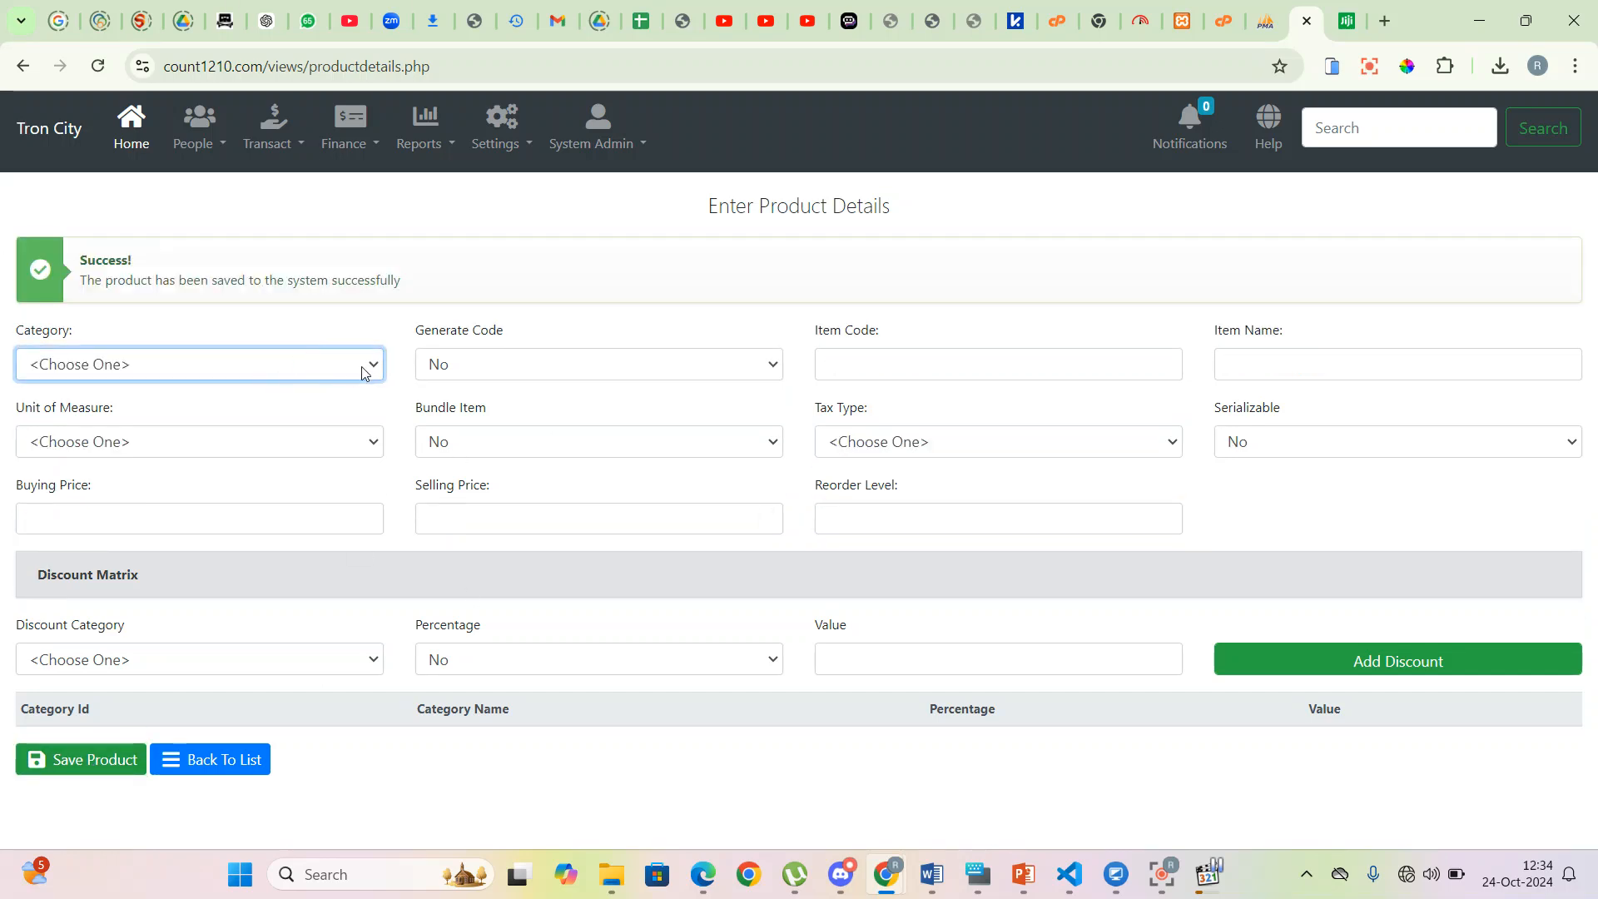
{"action": "left_click", "coordinate": [367, 367]}
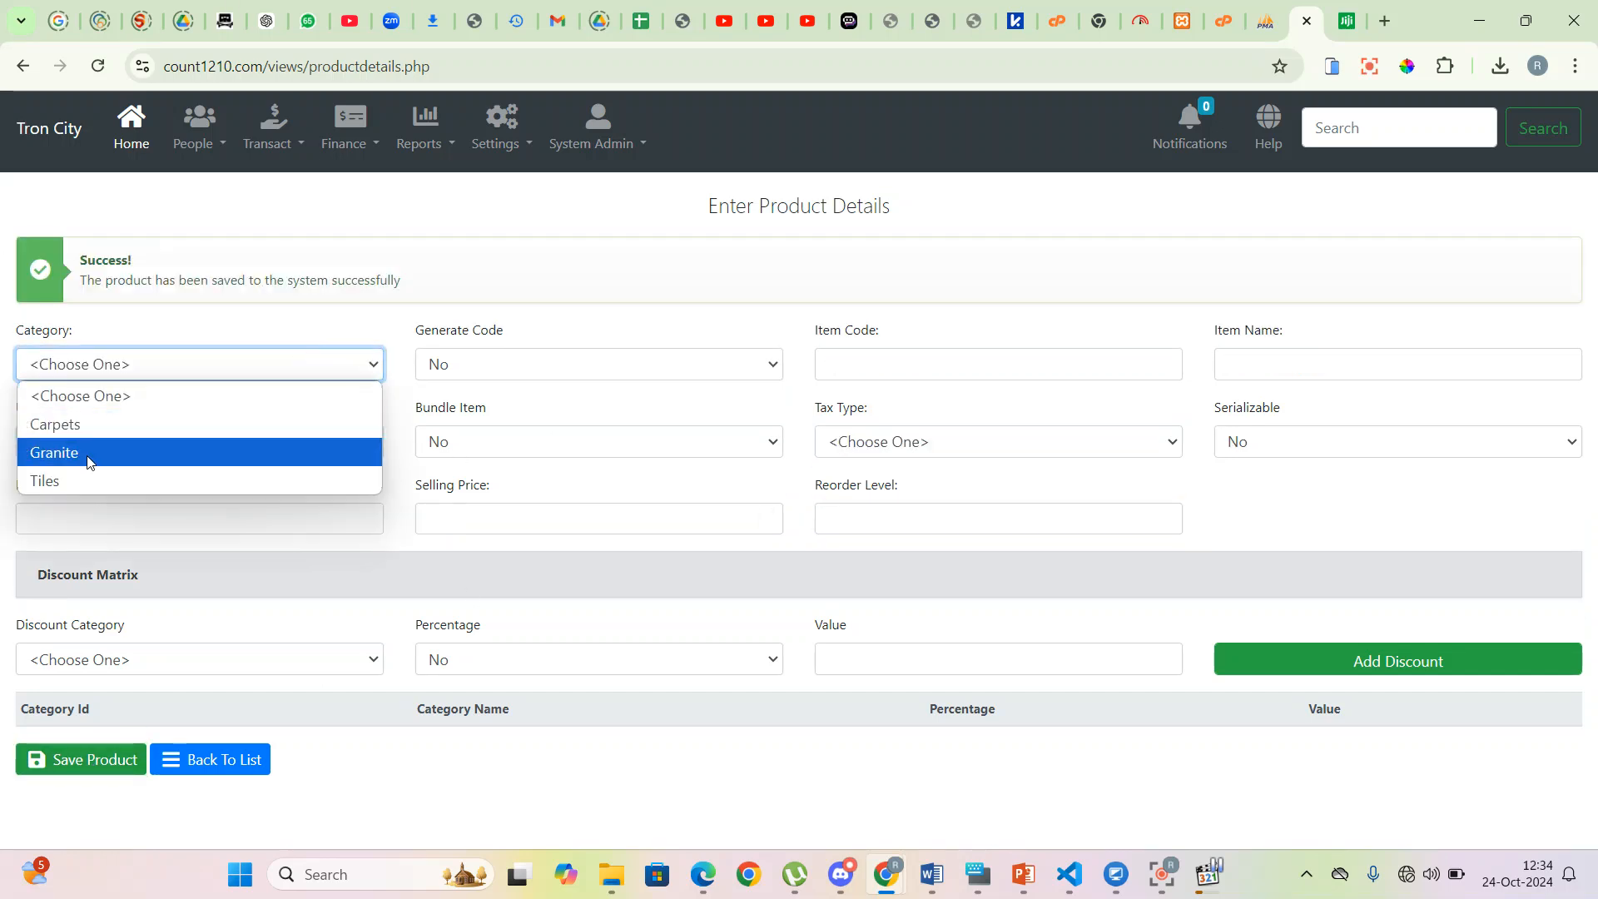
- Start a Tiles product with item code 33445566 named '400X400 Saj Ceramic Tiles'
{"action": "left_click", "coordinate": [87, 481]}
{"action": "left_click", "coordinate": [941, 373]}
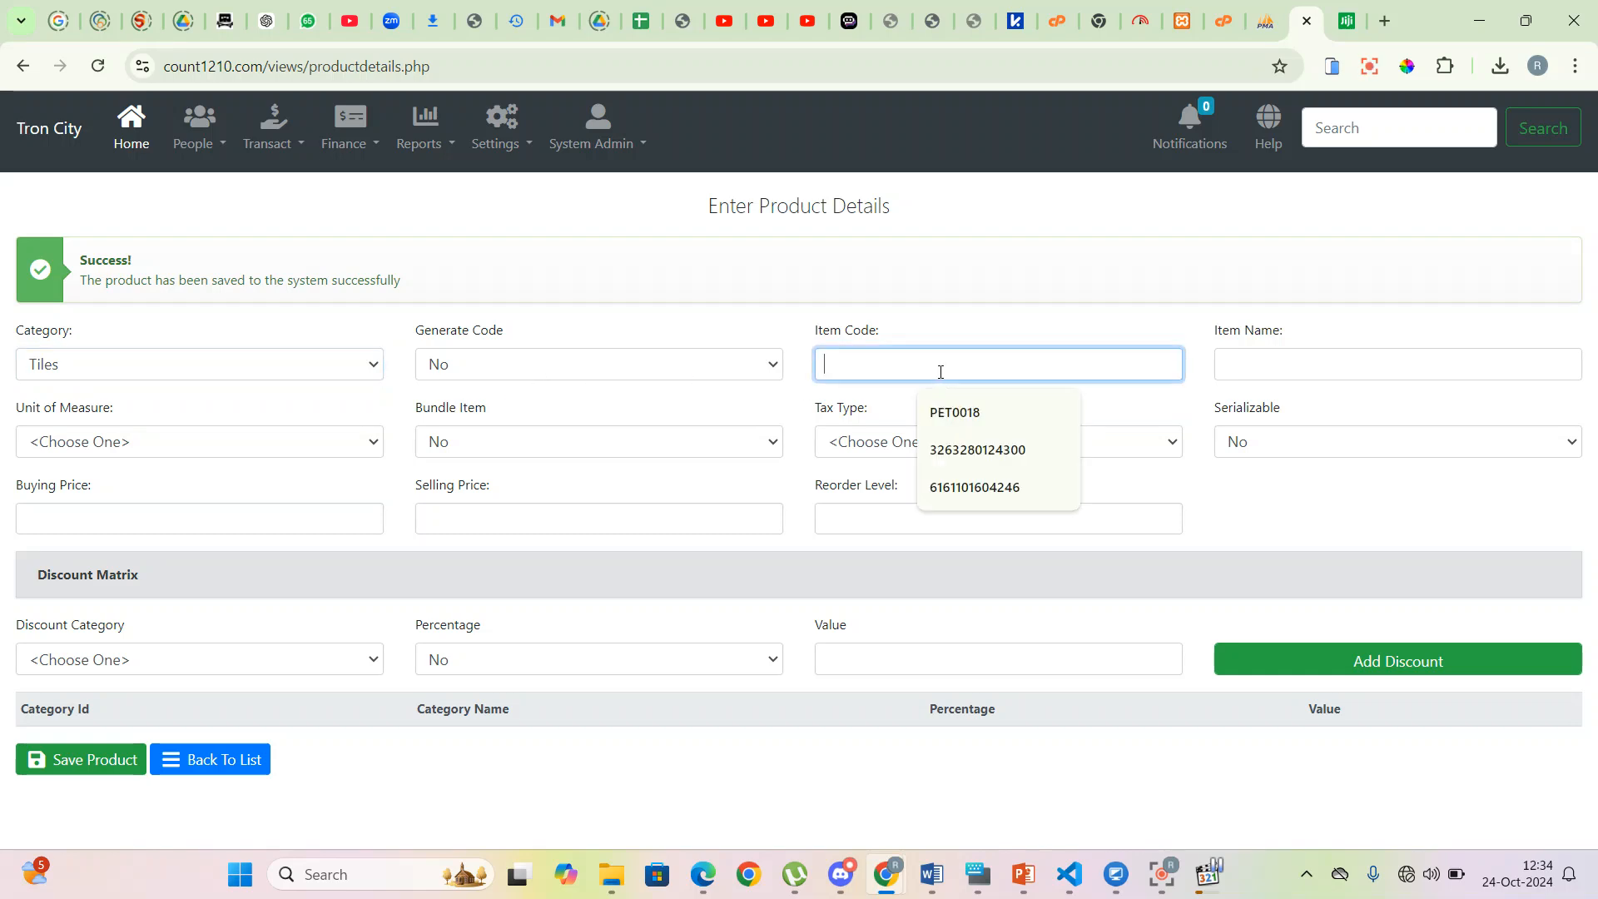
{"action": "type", "text": "33445566"}
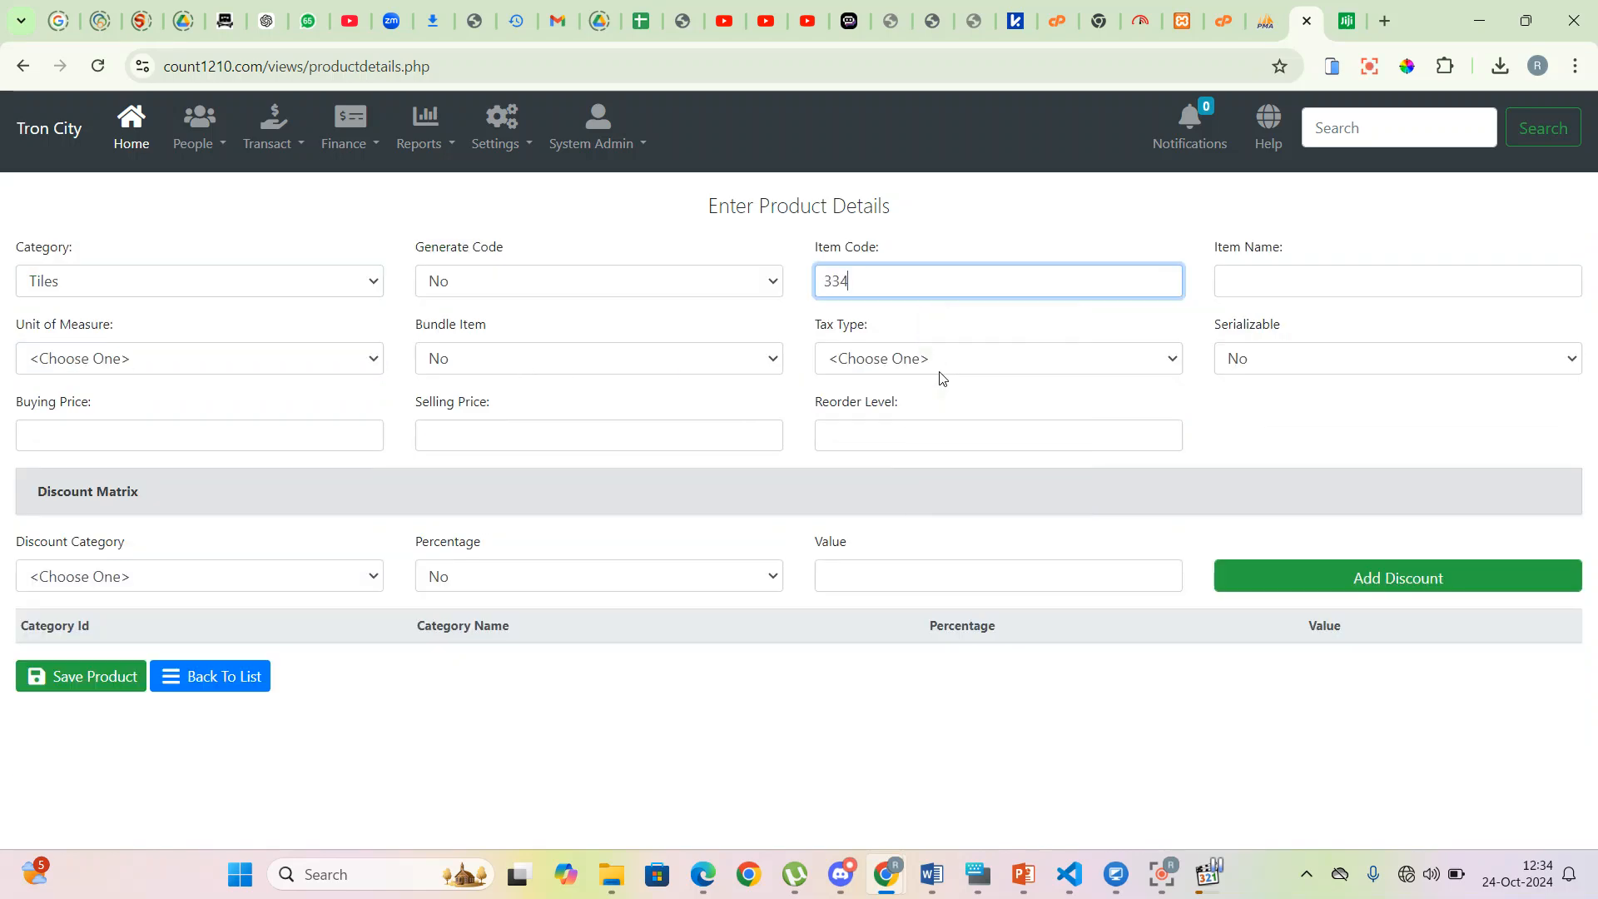
{"action": "left_click", "coordinate": [1318, 283]}
{"action": "type", "text": "400X400"}
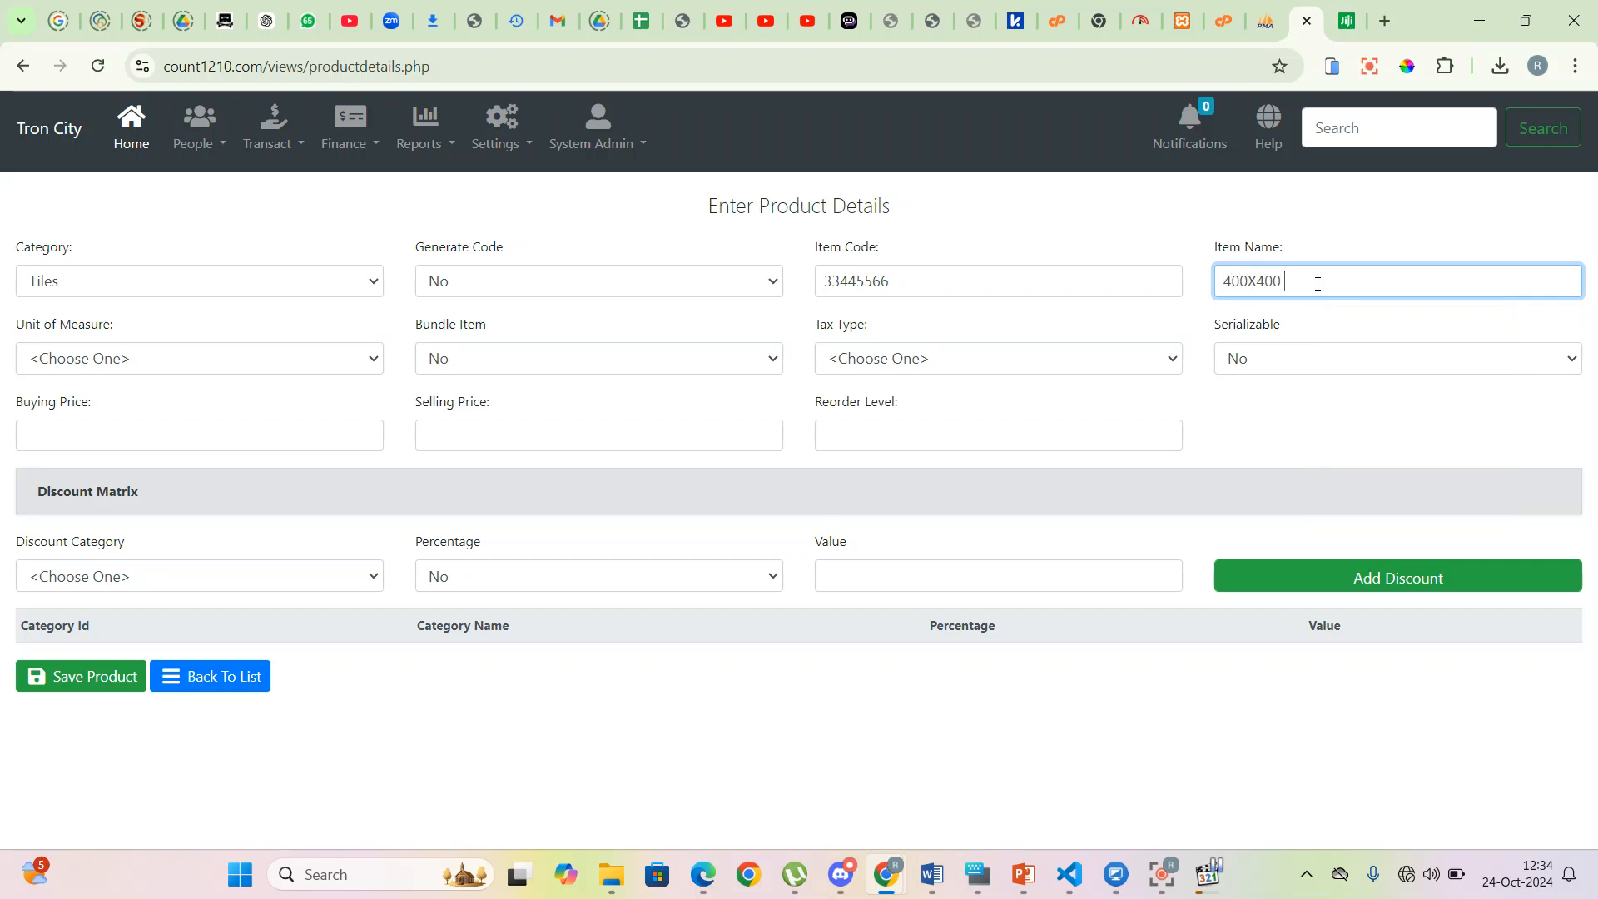
{"action": "type", "text": " Saj Ceramic Ti"}
{"action": "type", "text": "les"}
- Set the unit to Carton, not a bundle, with VAT as the tax type
{"action": "left_click", "coordinate": [310, 367]}
{"action": "left_click", "coordinate": [88, 417]}
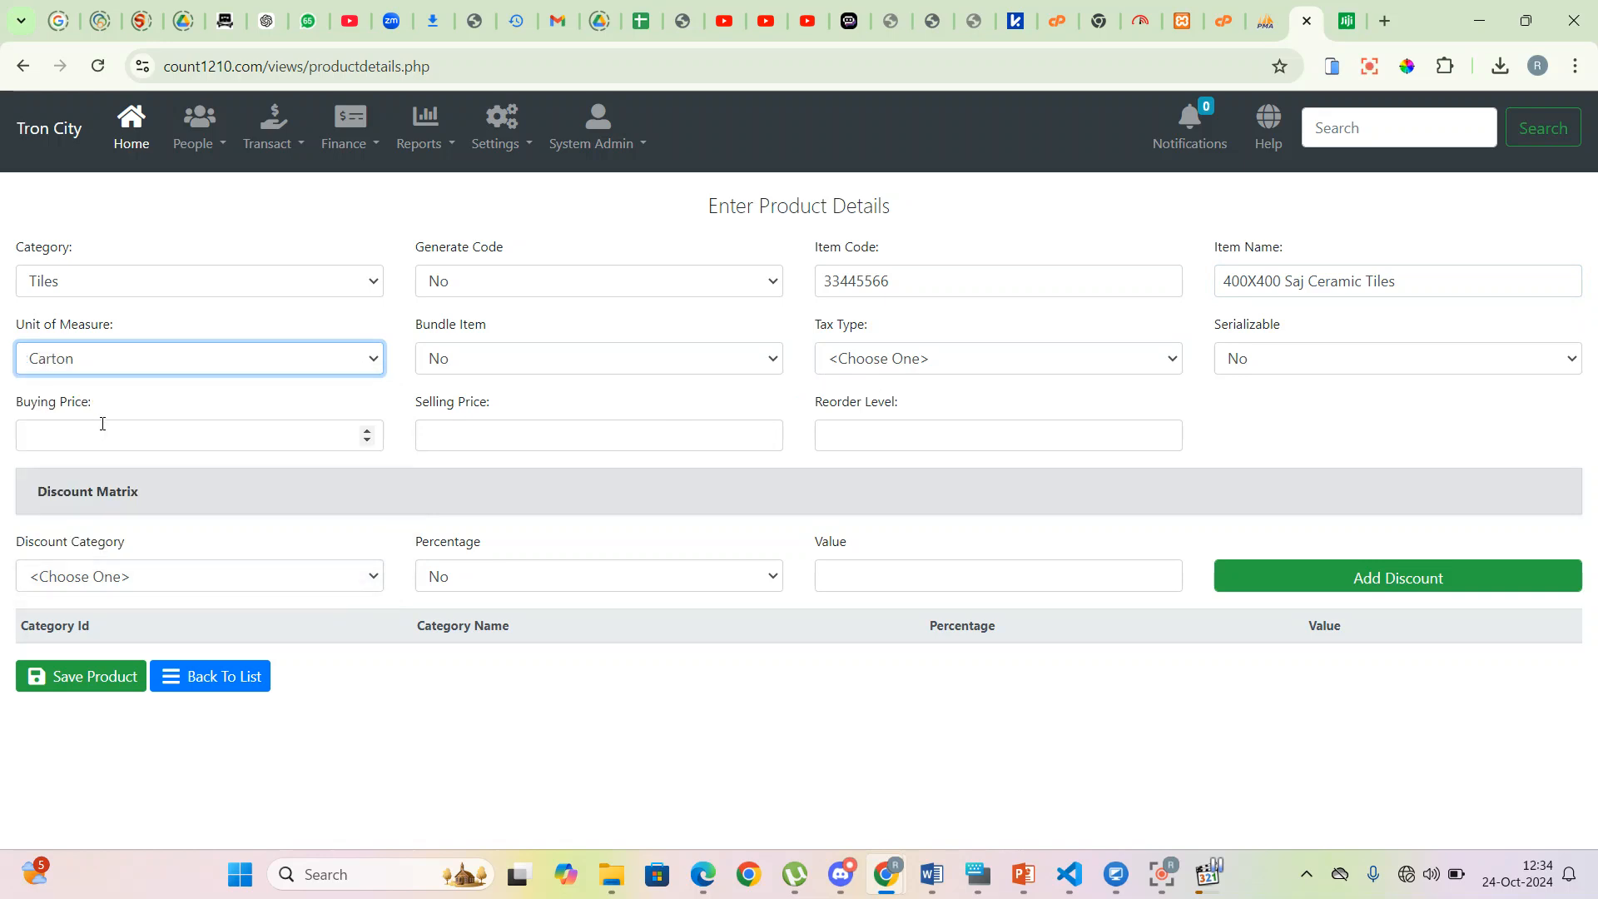
{"action": "left_click", "coordinate": [517, 366]}
{"action": "left_click", "coordinate": [882, 366]}
{"action": "left_click", "coordinate": [897, 365]}
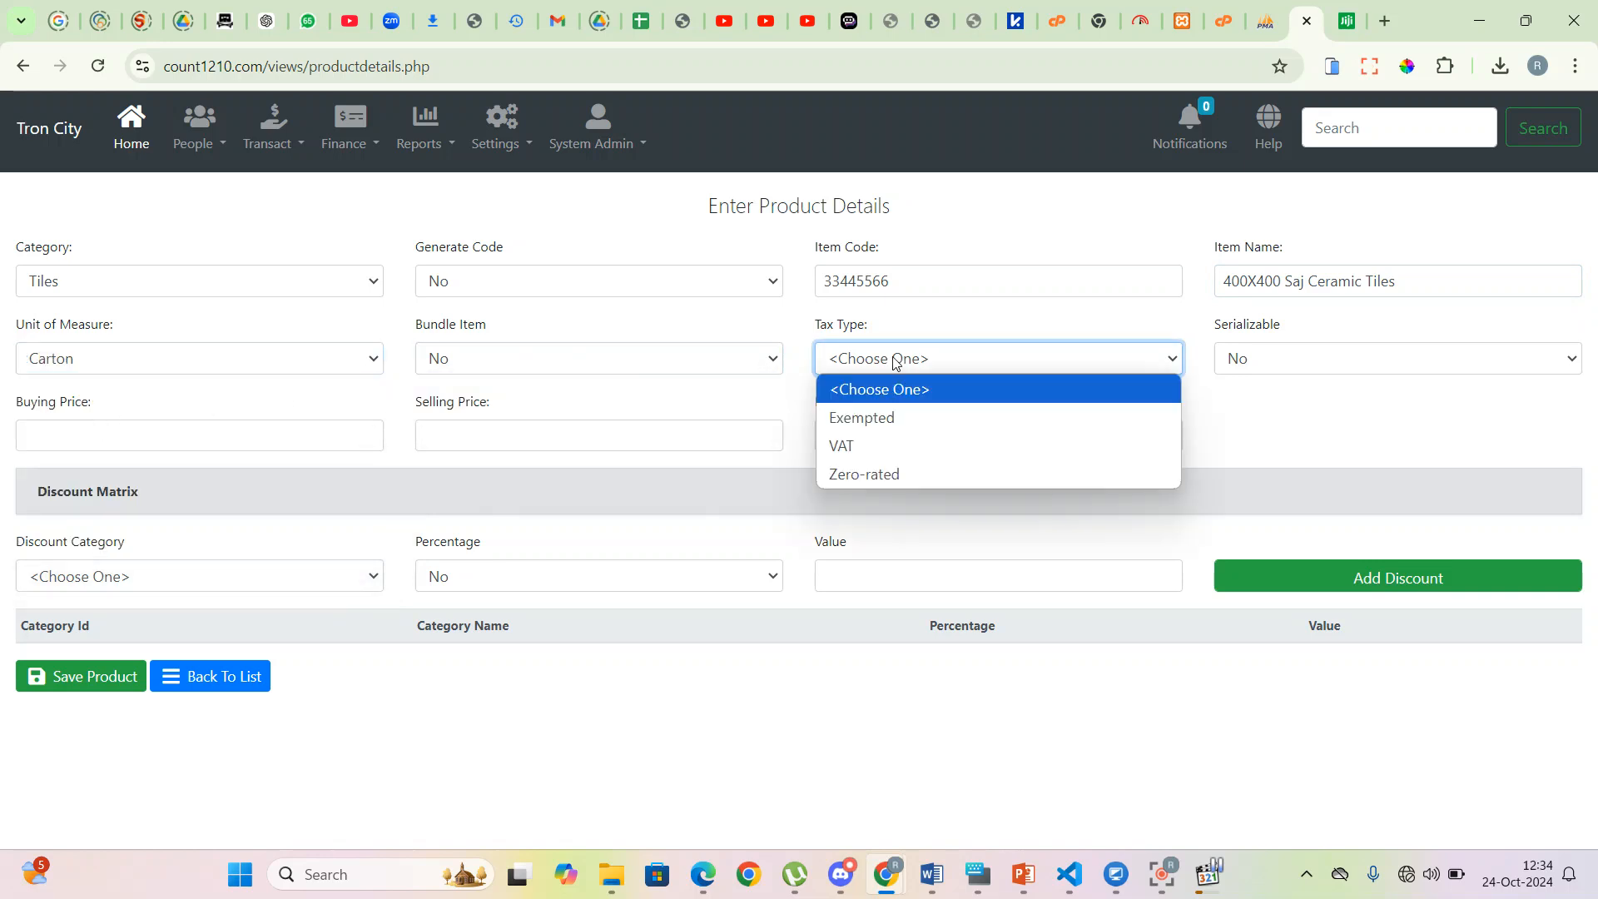
{"action": "left_click", "coordinate": [881, 448]}
- Enter buying price 1,300, selling price 1800 and reorder level 20, save, and return to the list
{"action": "left_click", "coordinate": [142, 432]}
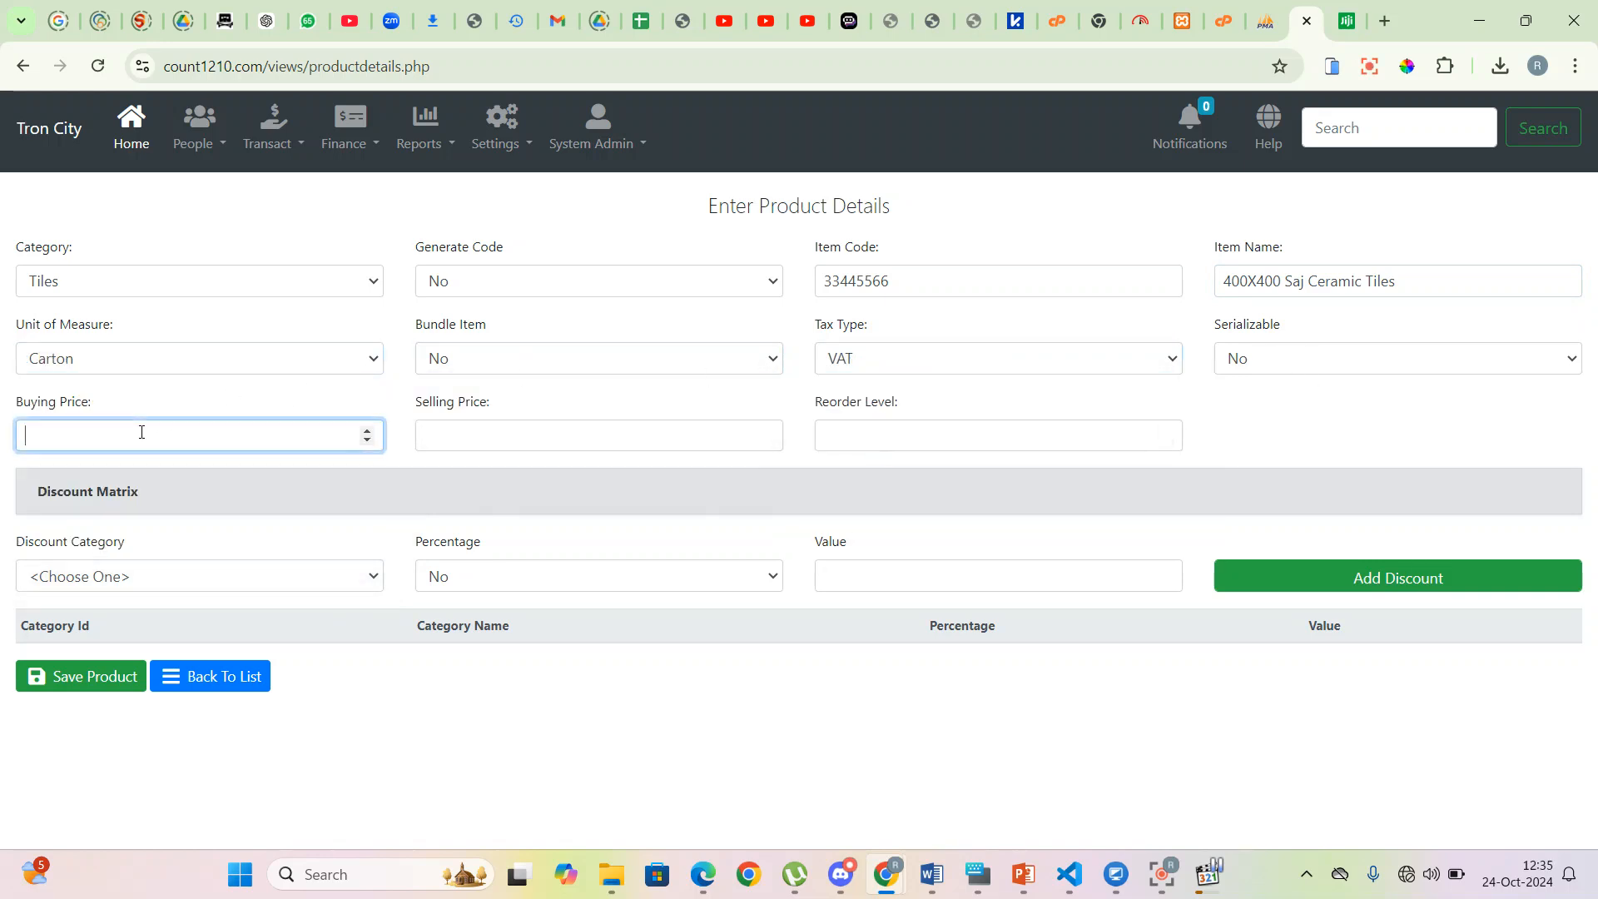
{"action": "type", "text": "13"}
{"action": "key", "text": "Tab"}
{"action": "type", "text": "1800"}
{"action": "key", "text": "Tab"}
{"action": "type", "text": "20"}
{"action": "left_click", "coordinate": [77, 675]}
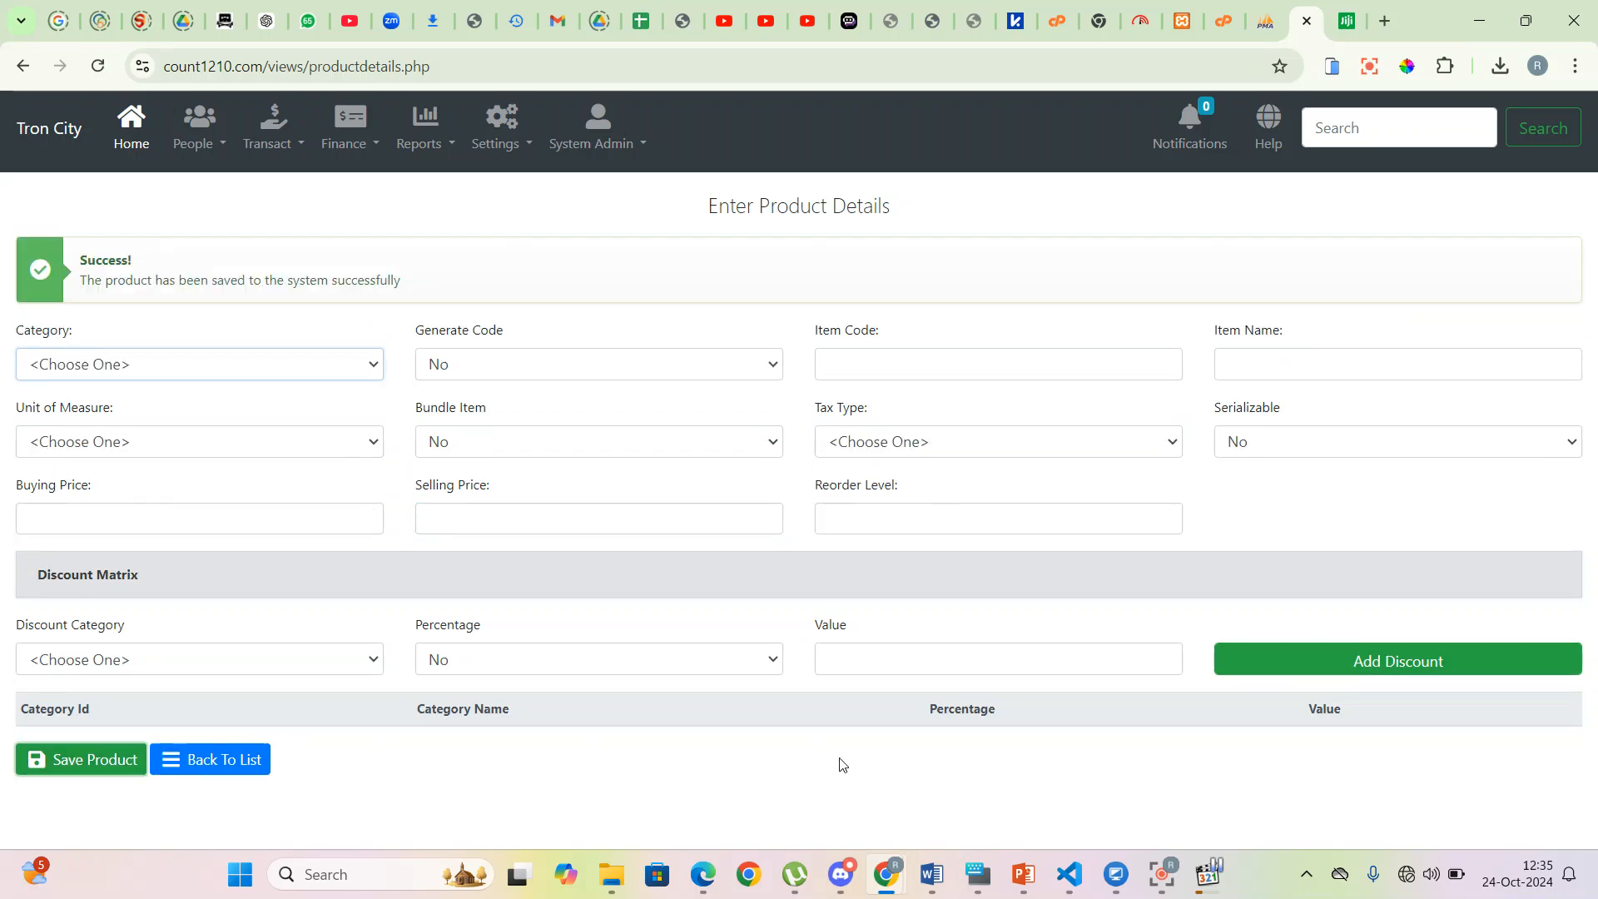
{"action": "left_click", "coordinate": [244, 770]}
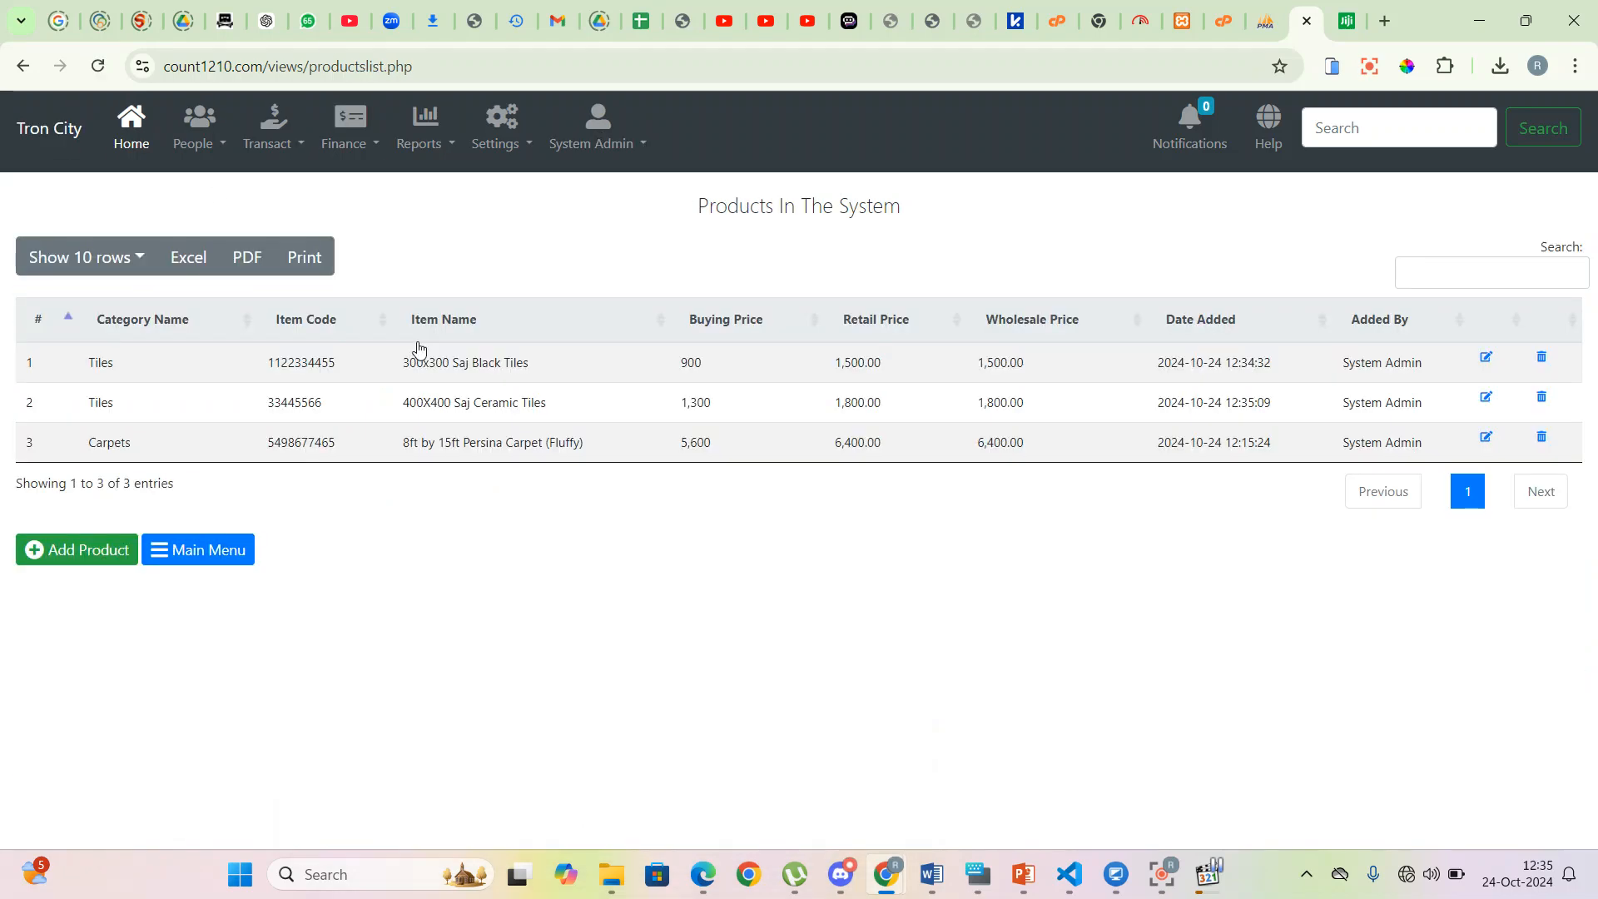
- Go to Settings > Points of Sale to list the Two Rivers outlet
{"action": "left_click_drag", "start_coordinate": [75, 356], "coordinate": [1582, 376]}
{"action": "left_click", "coordinate": [1389, 559]}
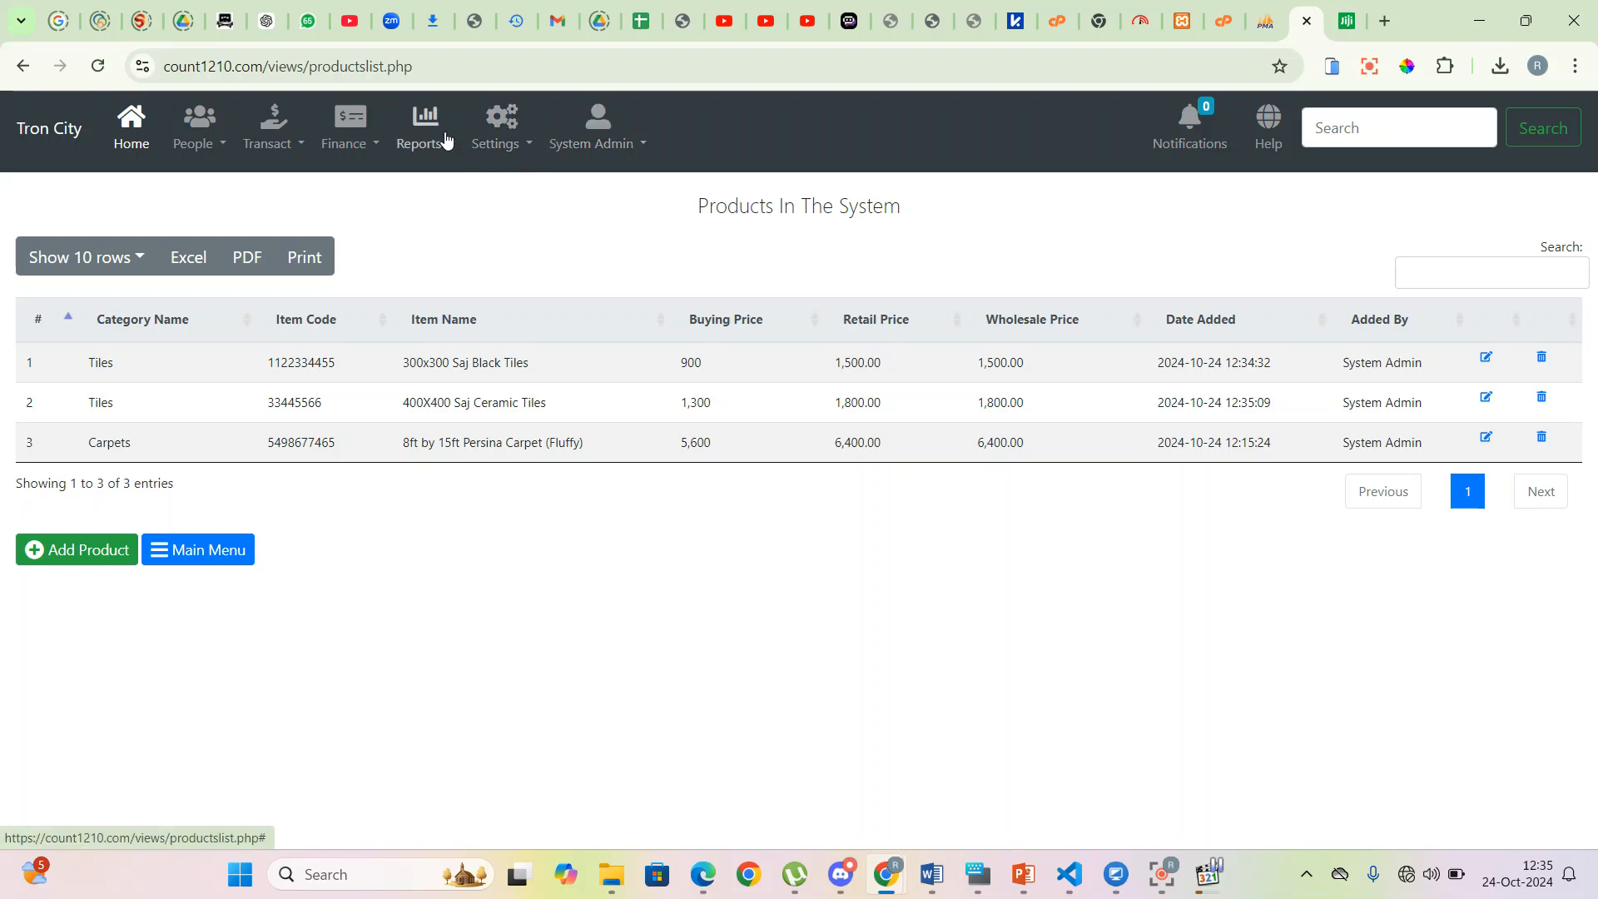
{"action": "left_click", "coordinate": [530, 146]}
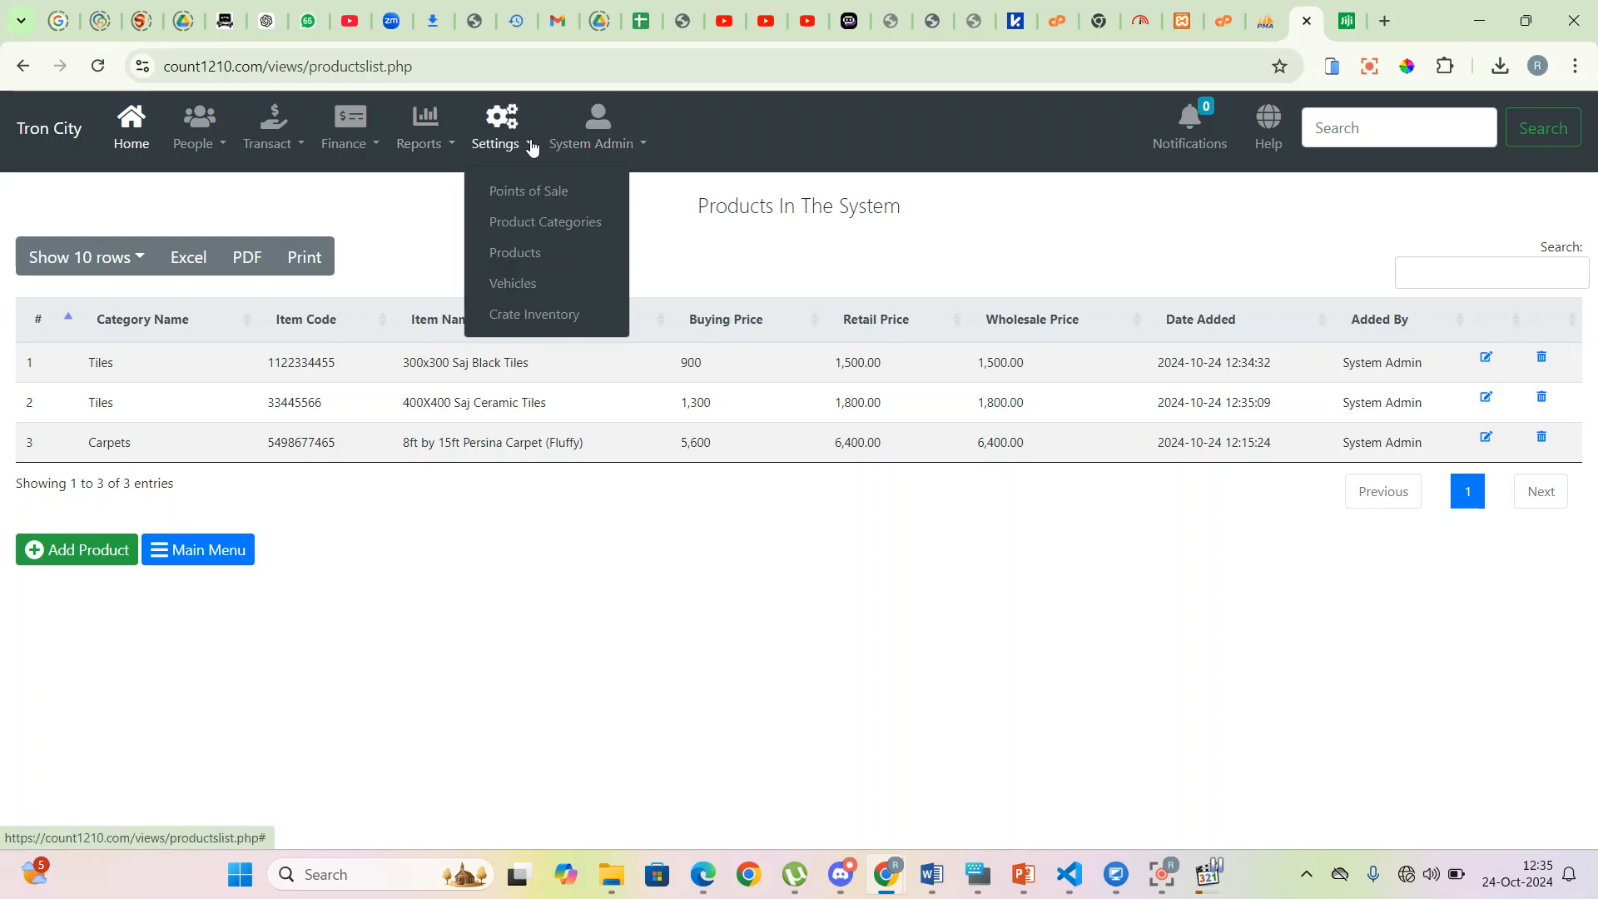
{"action": "left_click", "coordinate": [537, 193]}
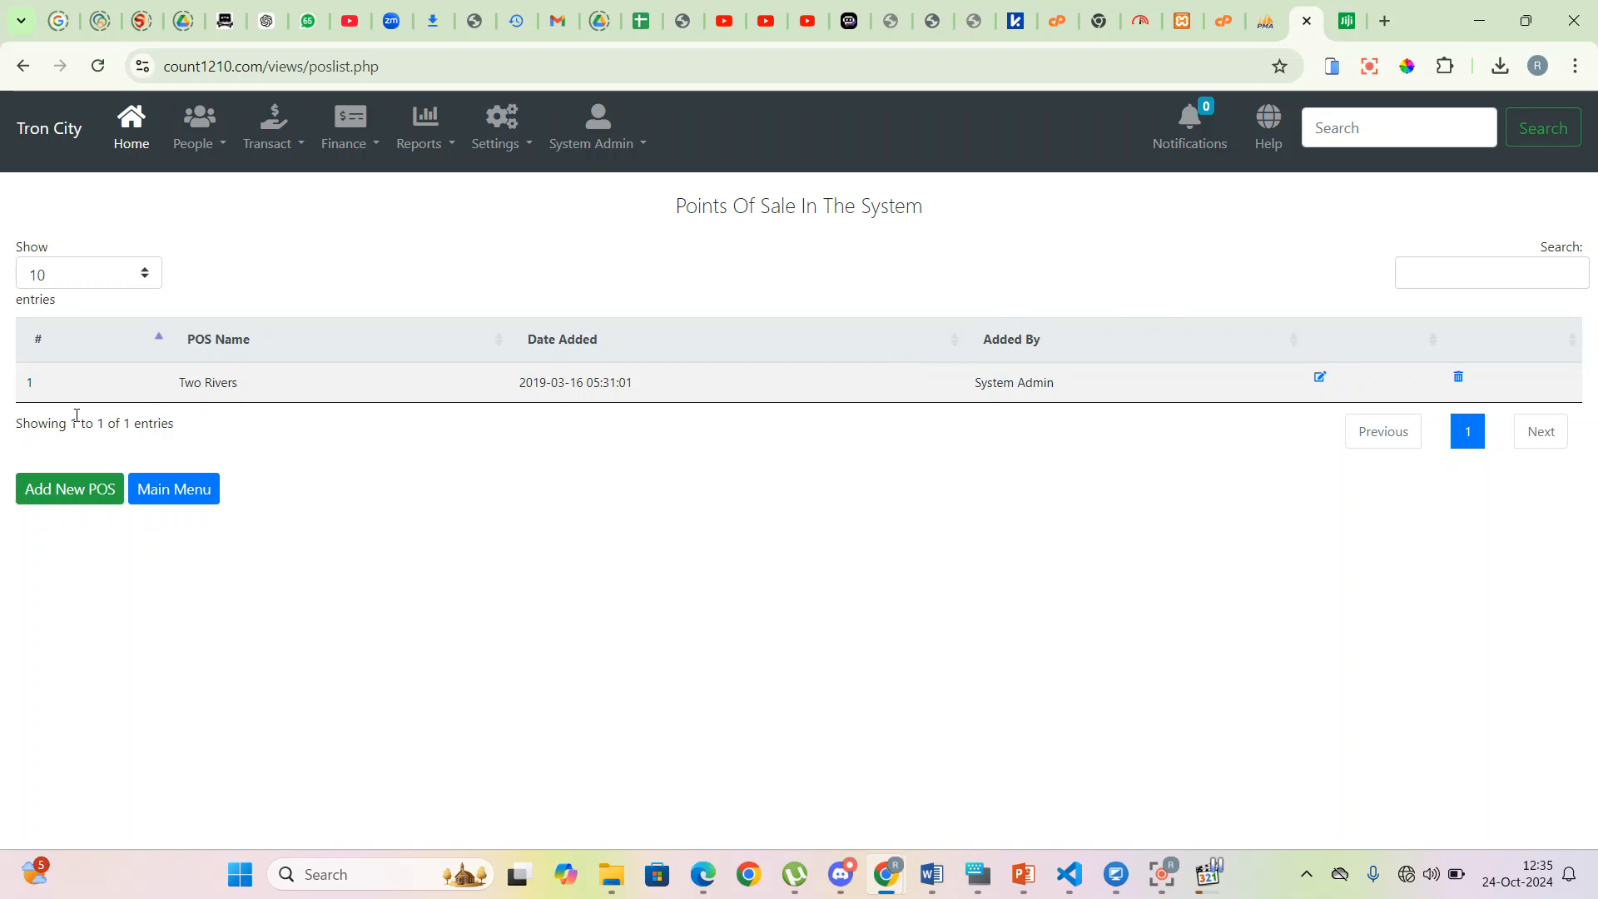
- Save the new point of sale 'Cashier 1 - Main Branch' and return to the list
{"action": "left_click", "coordinate": [61, 498]}
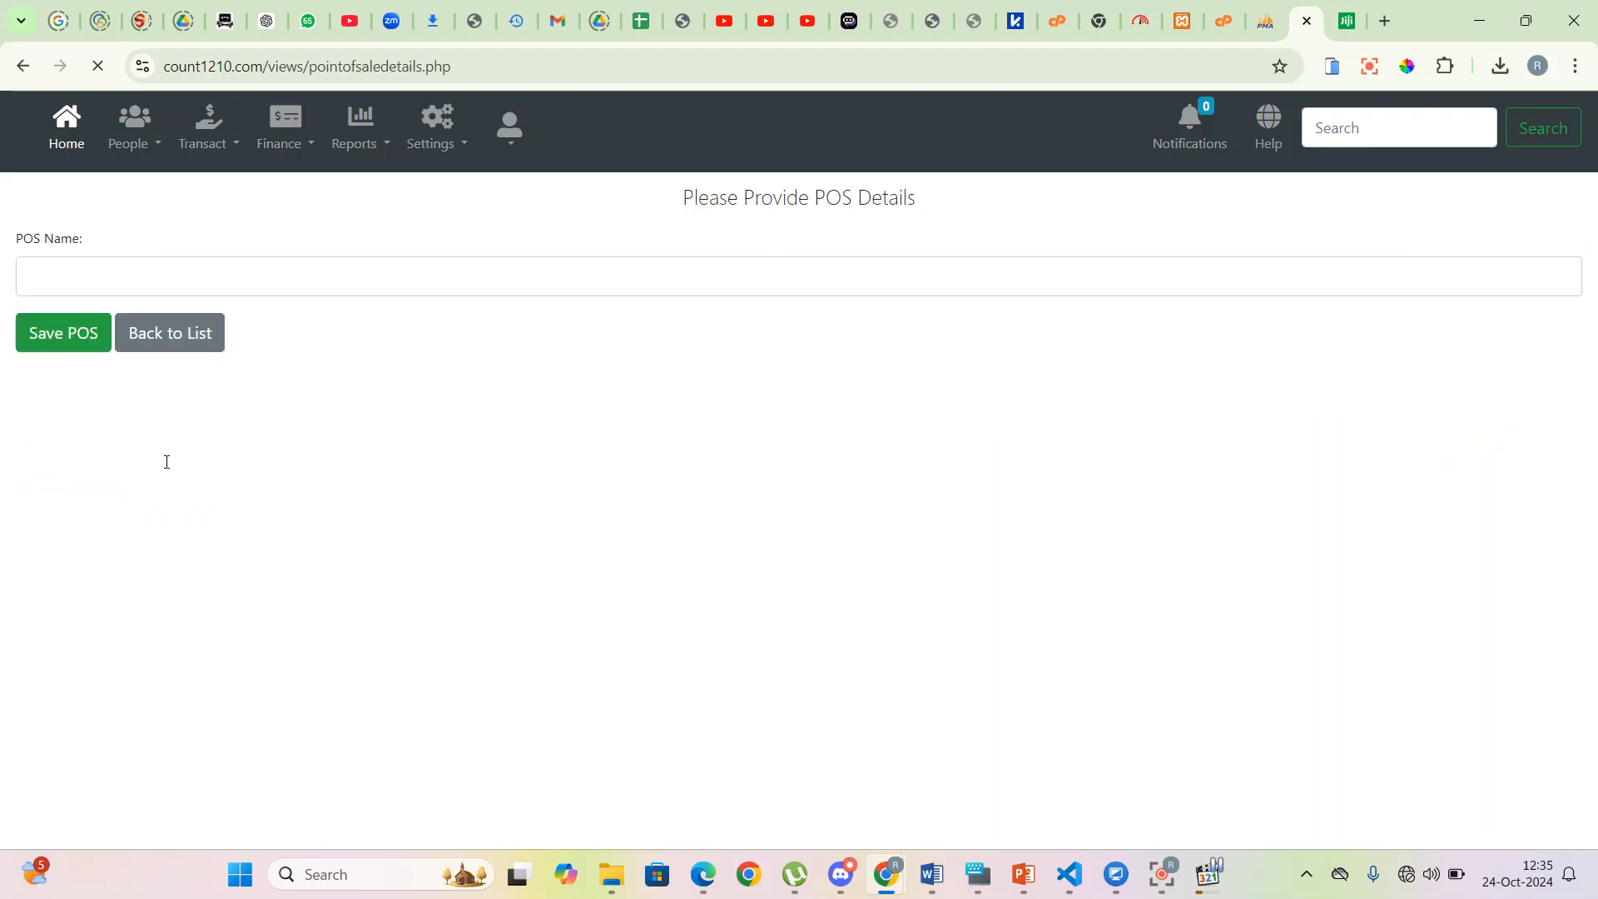
{"action": "left_click", "coordinate": [135, 271]}
{"action": "type", "text": "Cashier 1 - Main Bram"}
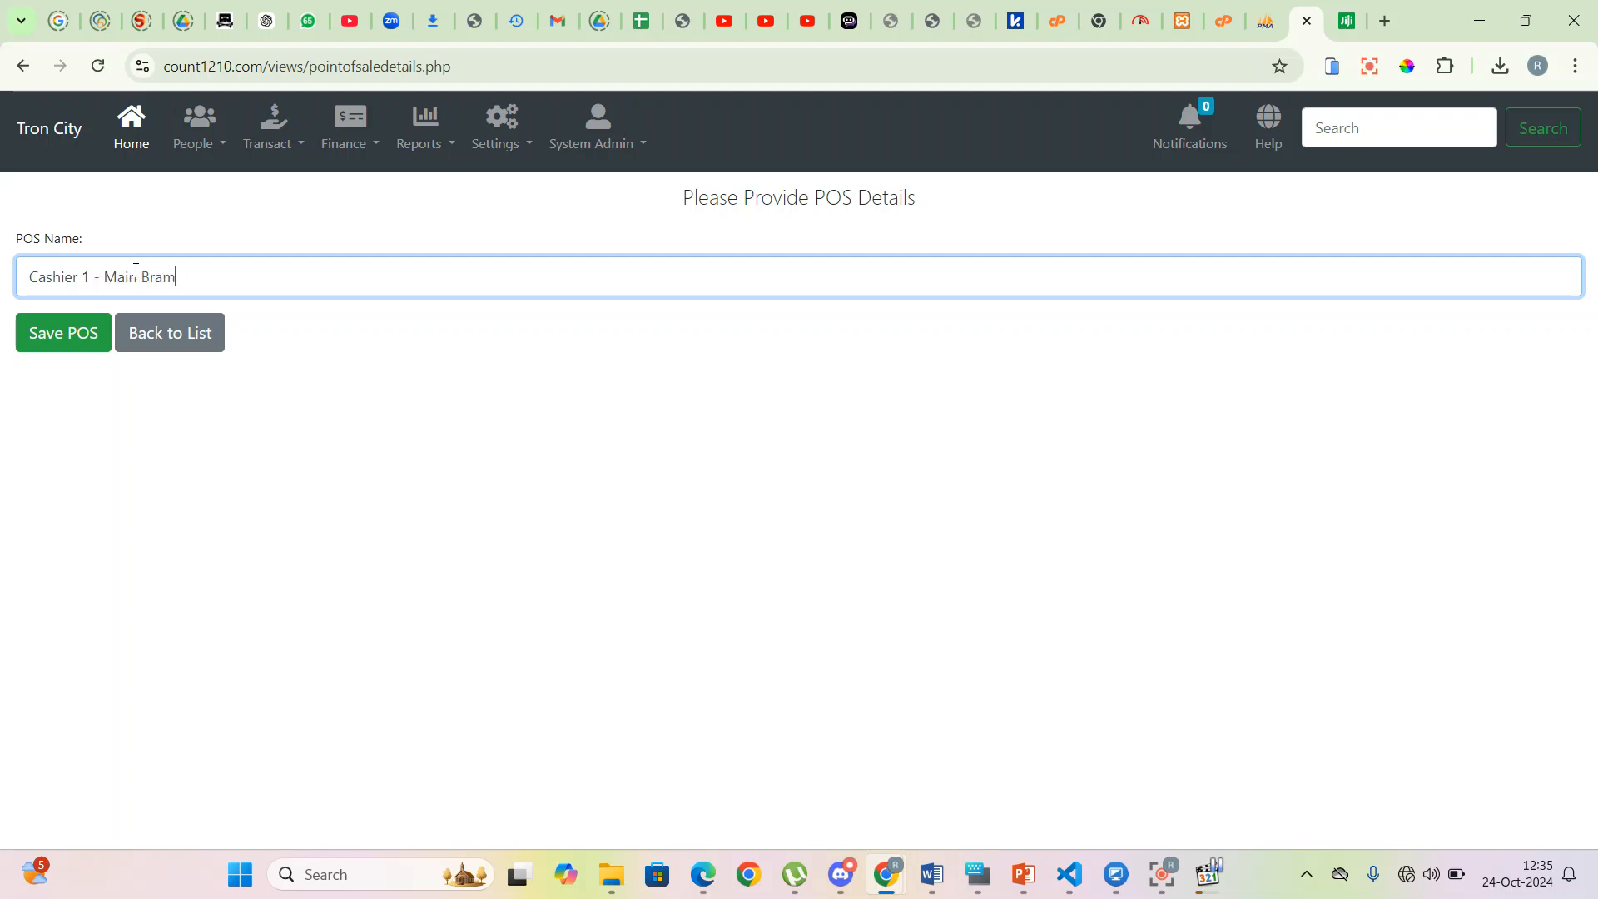
{"action": "type", "text": "nnch"}
{"action": "left_click", "coordinate": [103, 336]}
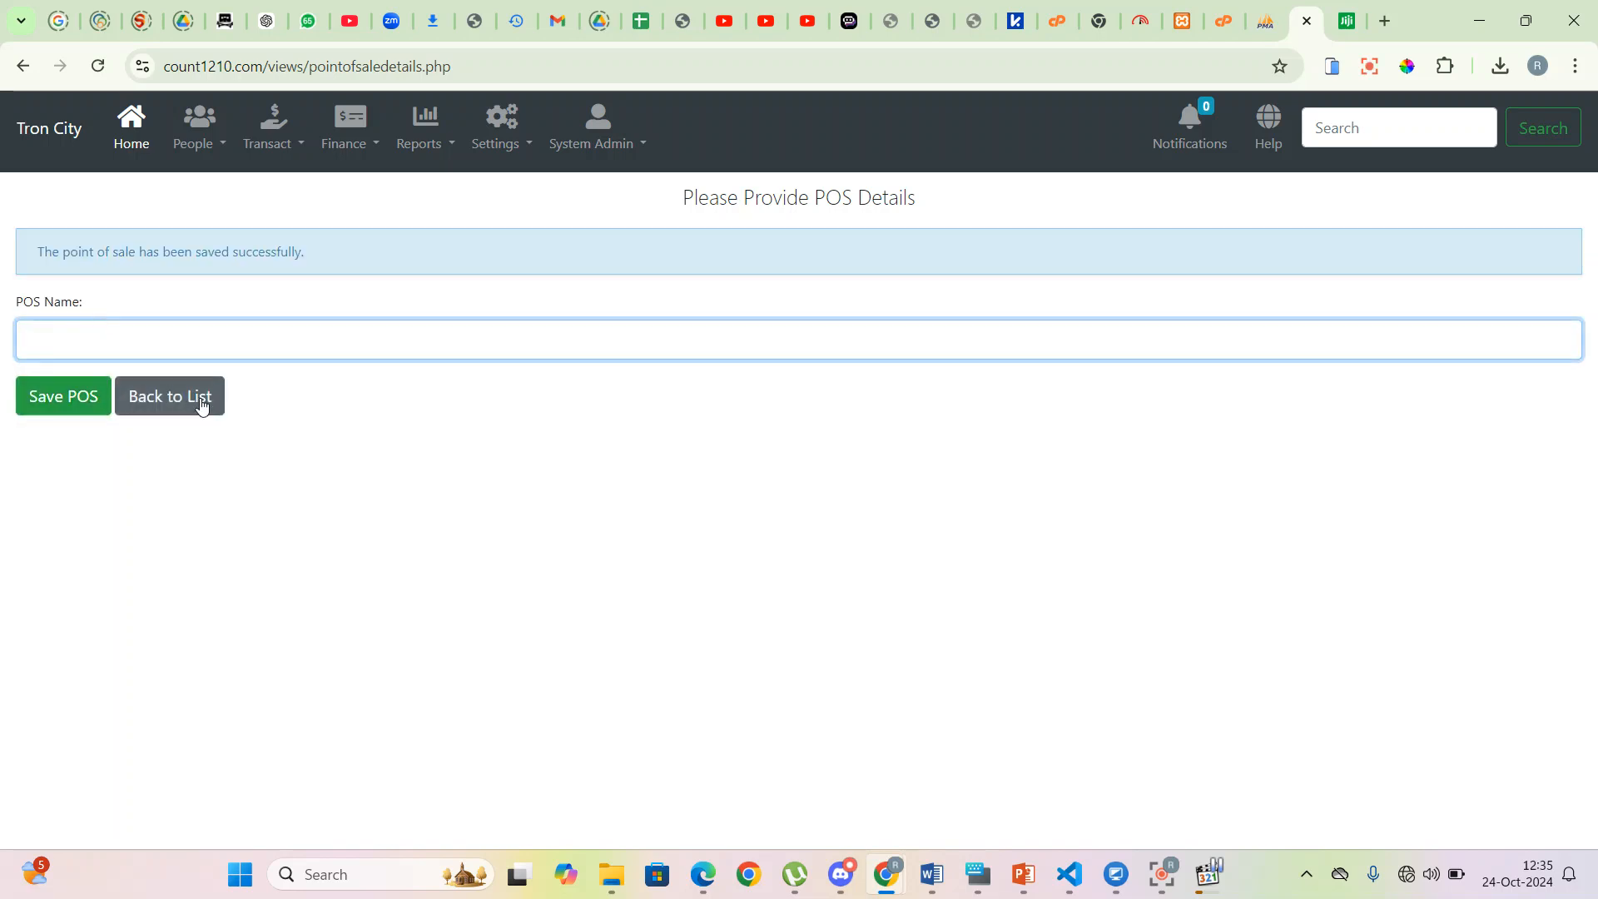
{"action": "left_click", "coordinate": [199, 401]}
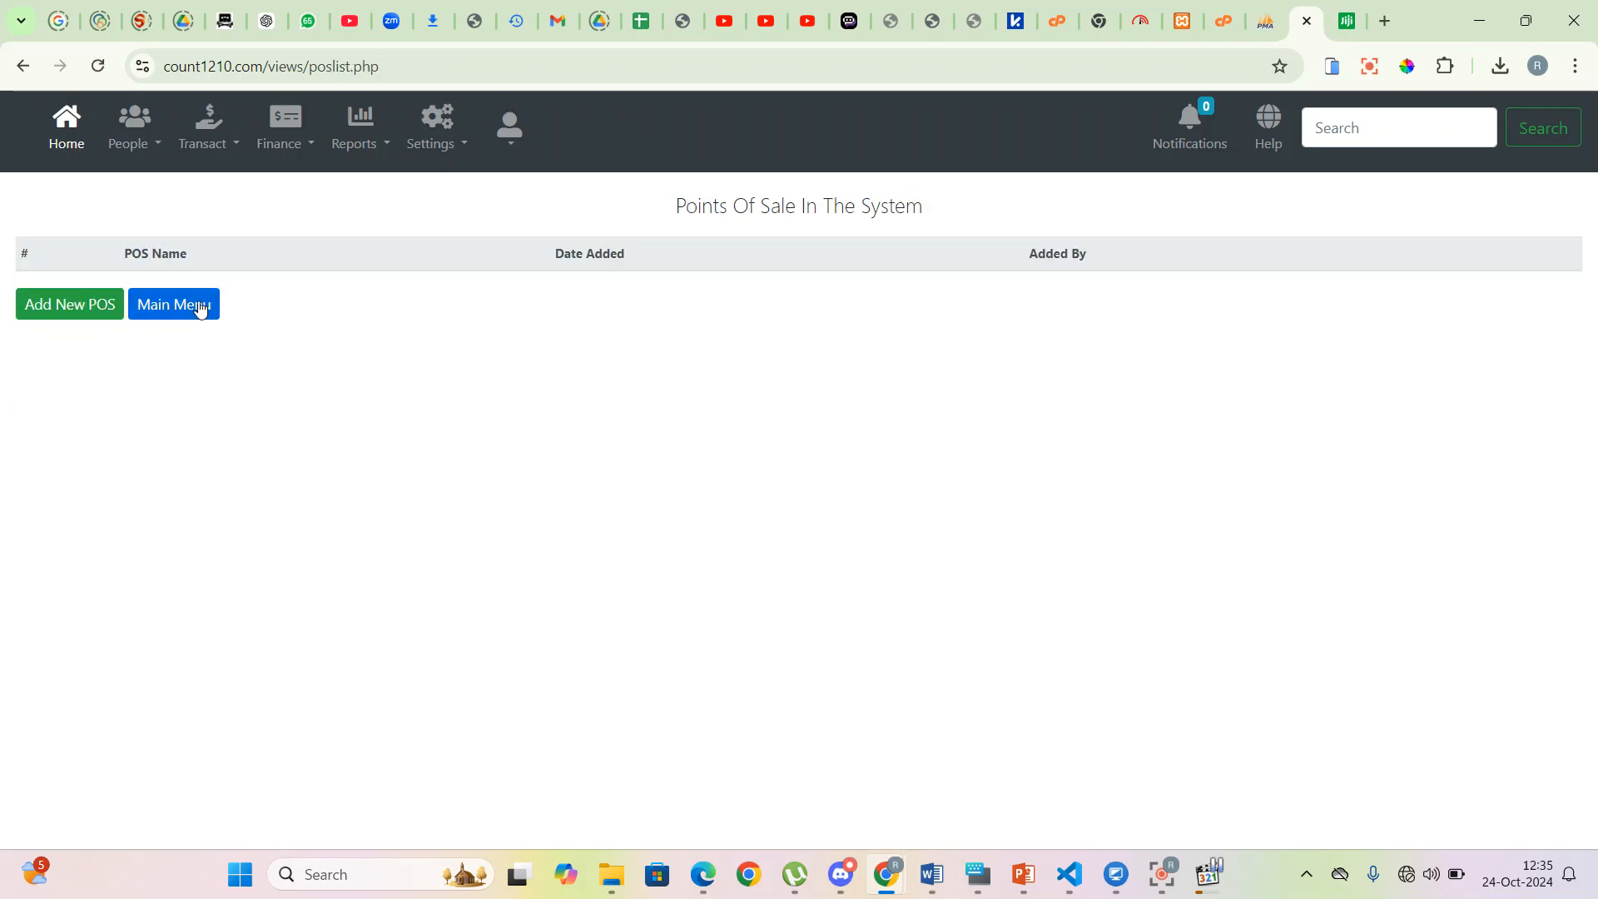
{"action": "left_click_drag", "start_coordinate": [194, 384], "coordinate": [1209, 406]}
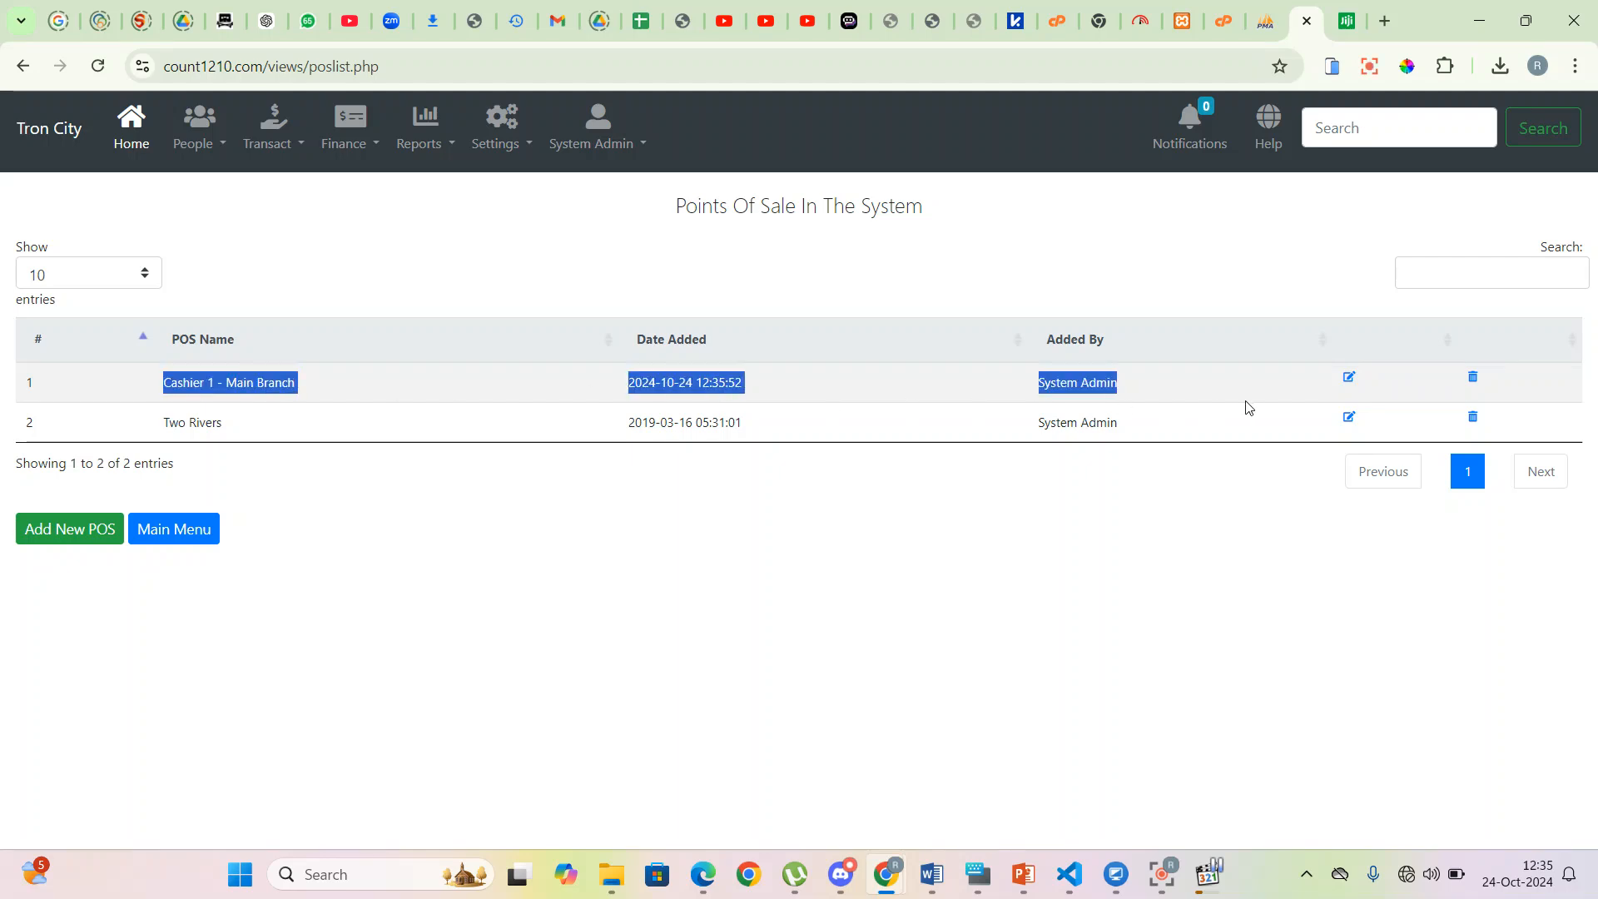
- Navigate to People > Customers
{"action": "left_click", "coordinate": [517, 145]}
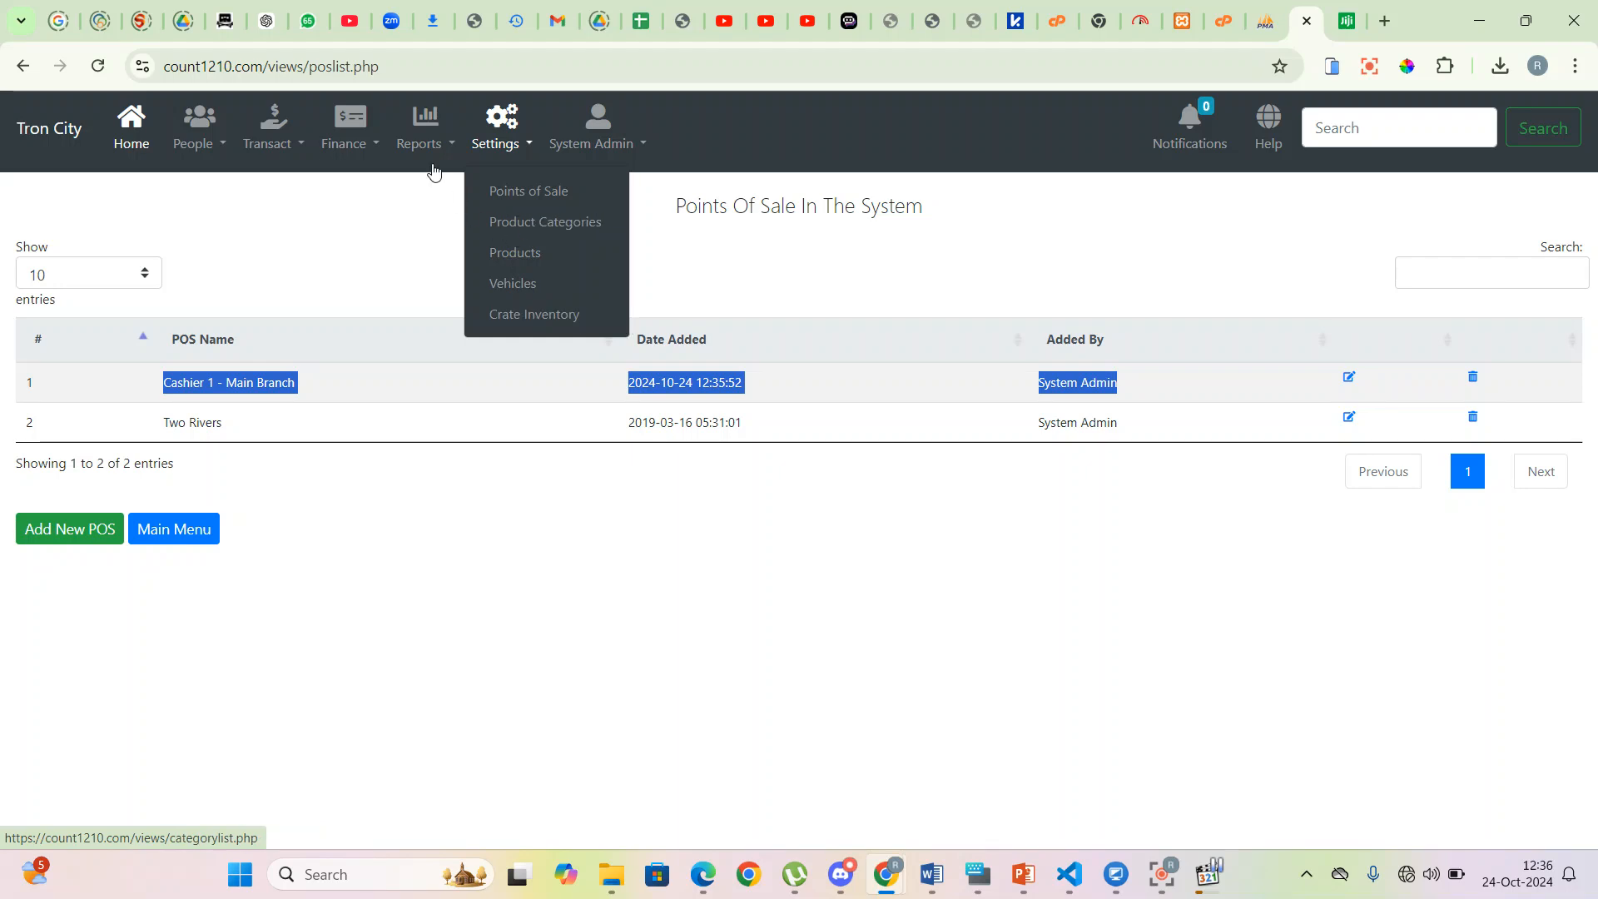
{"action": "left_click", "coordinate": [223, 143]}
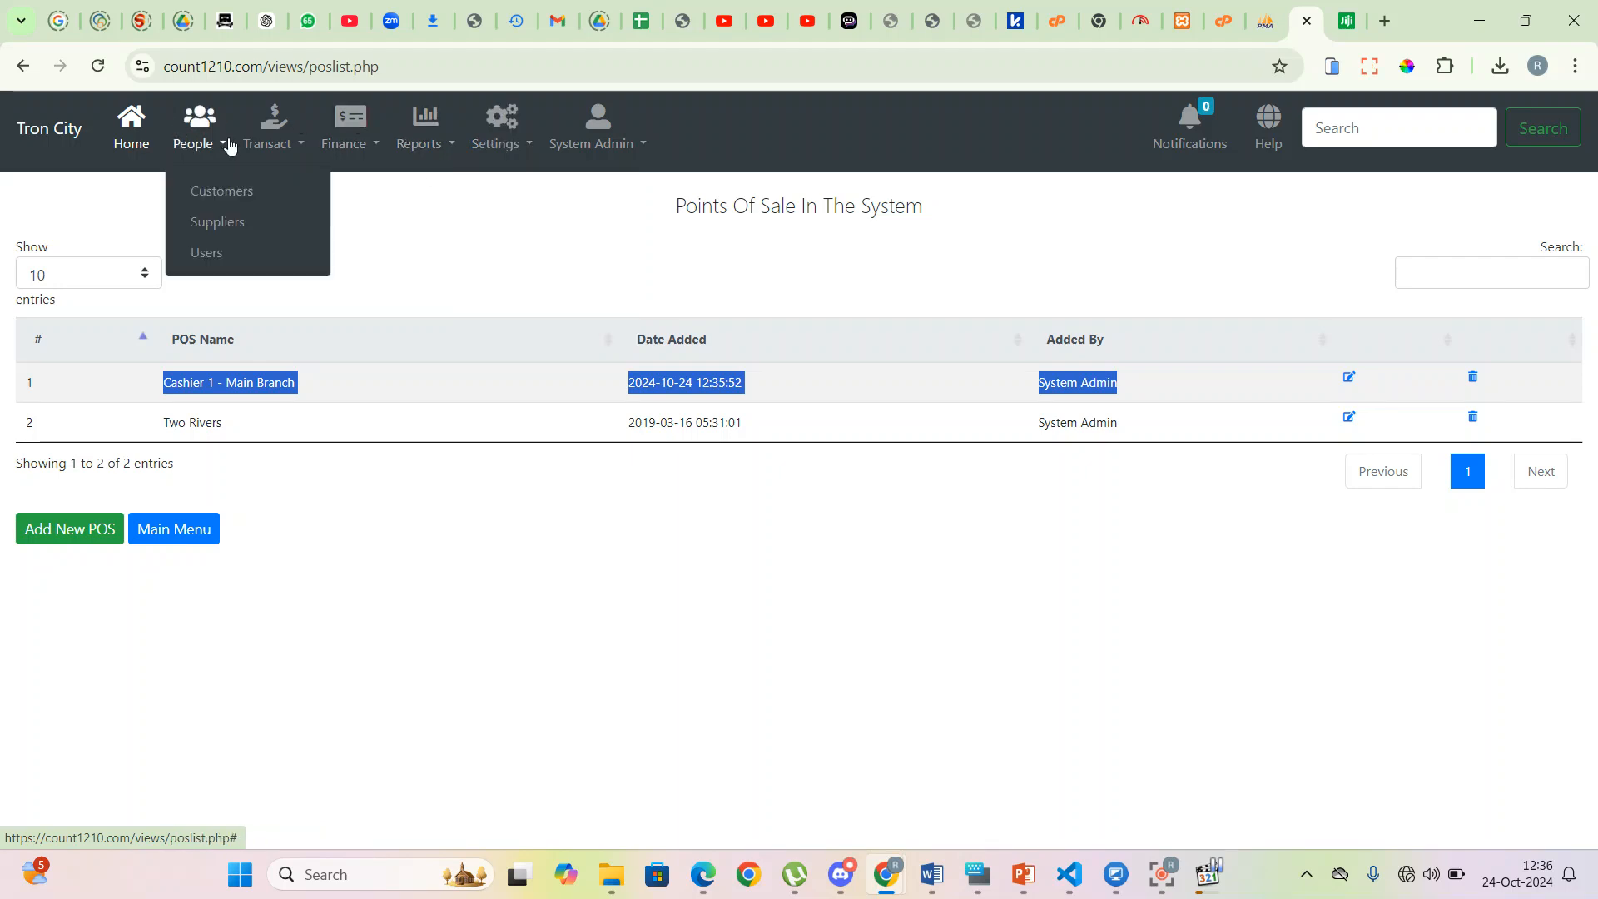
{"action": "left_click", "coordinate": [226, 200]}
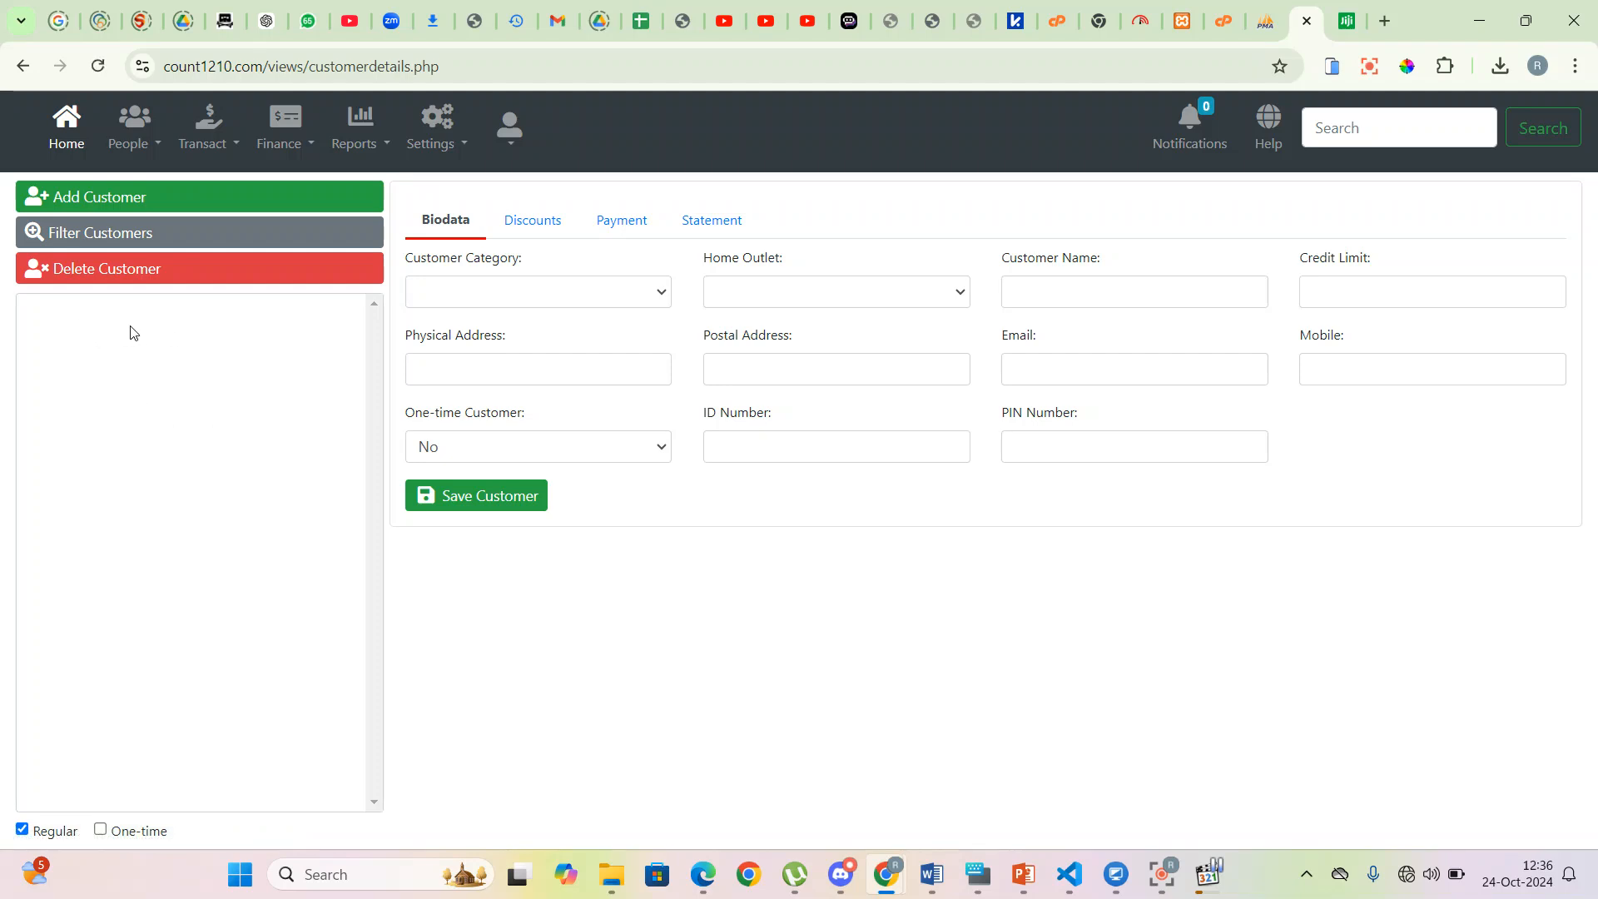
- Open the WALKIN CUSTOMER record to view its biodata
{"action": "left_click", "coordinate": [102, 314]}
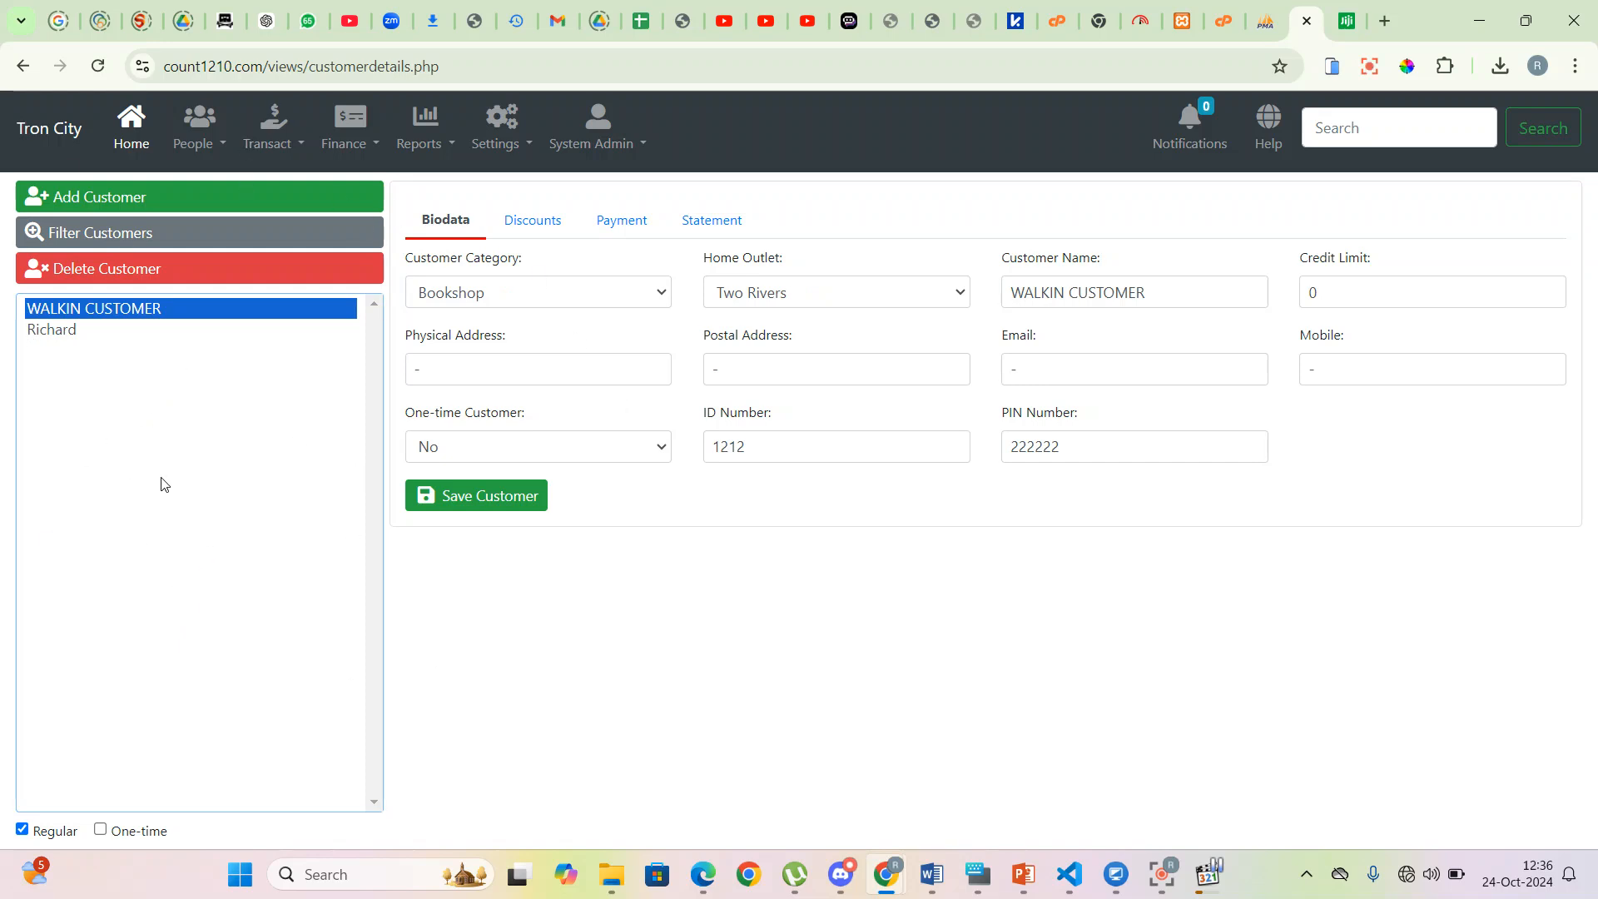
- Start an Individual customer 'Jumba Construction Ltd' with home outlet Cashier 1 - Main Branch
{"action": "left_click", "coordinate": [201, 200]}
{"action": "left_click", "coordinate": [593, 293]}
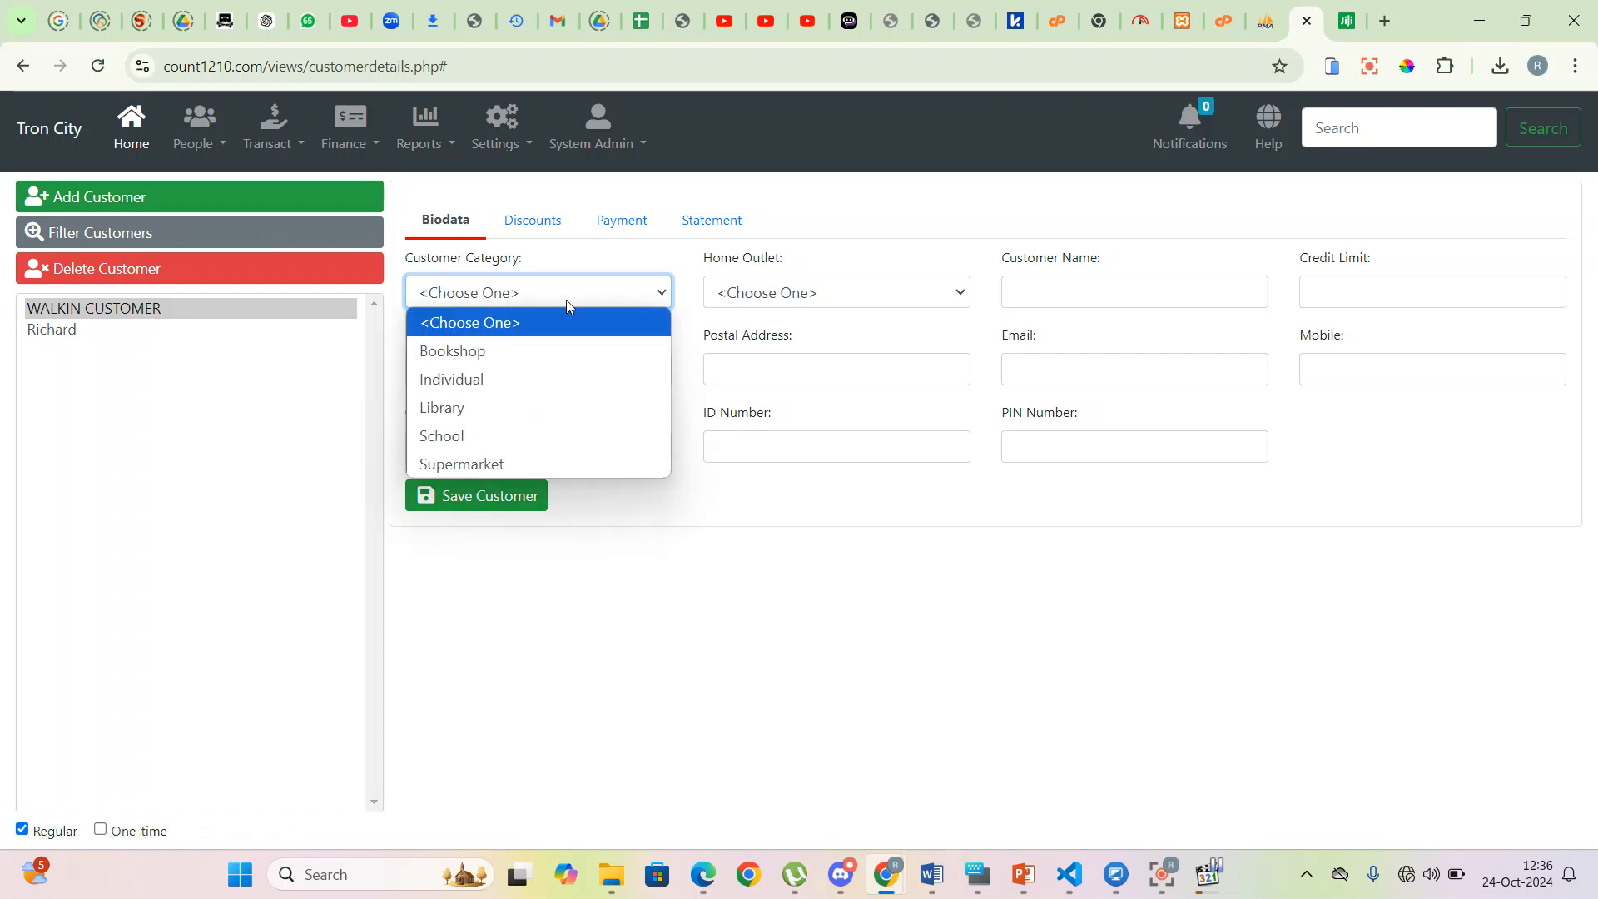
{"action": "left_click", "coordinate": [512, 379]}
{"action": "left_click", "coordinate": [902, 298]}
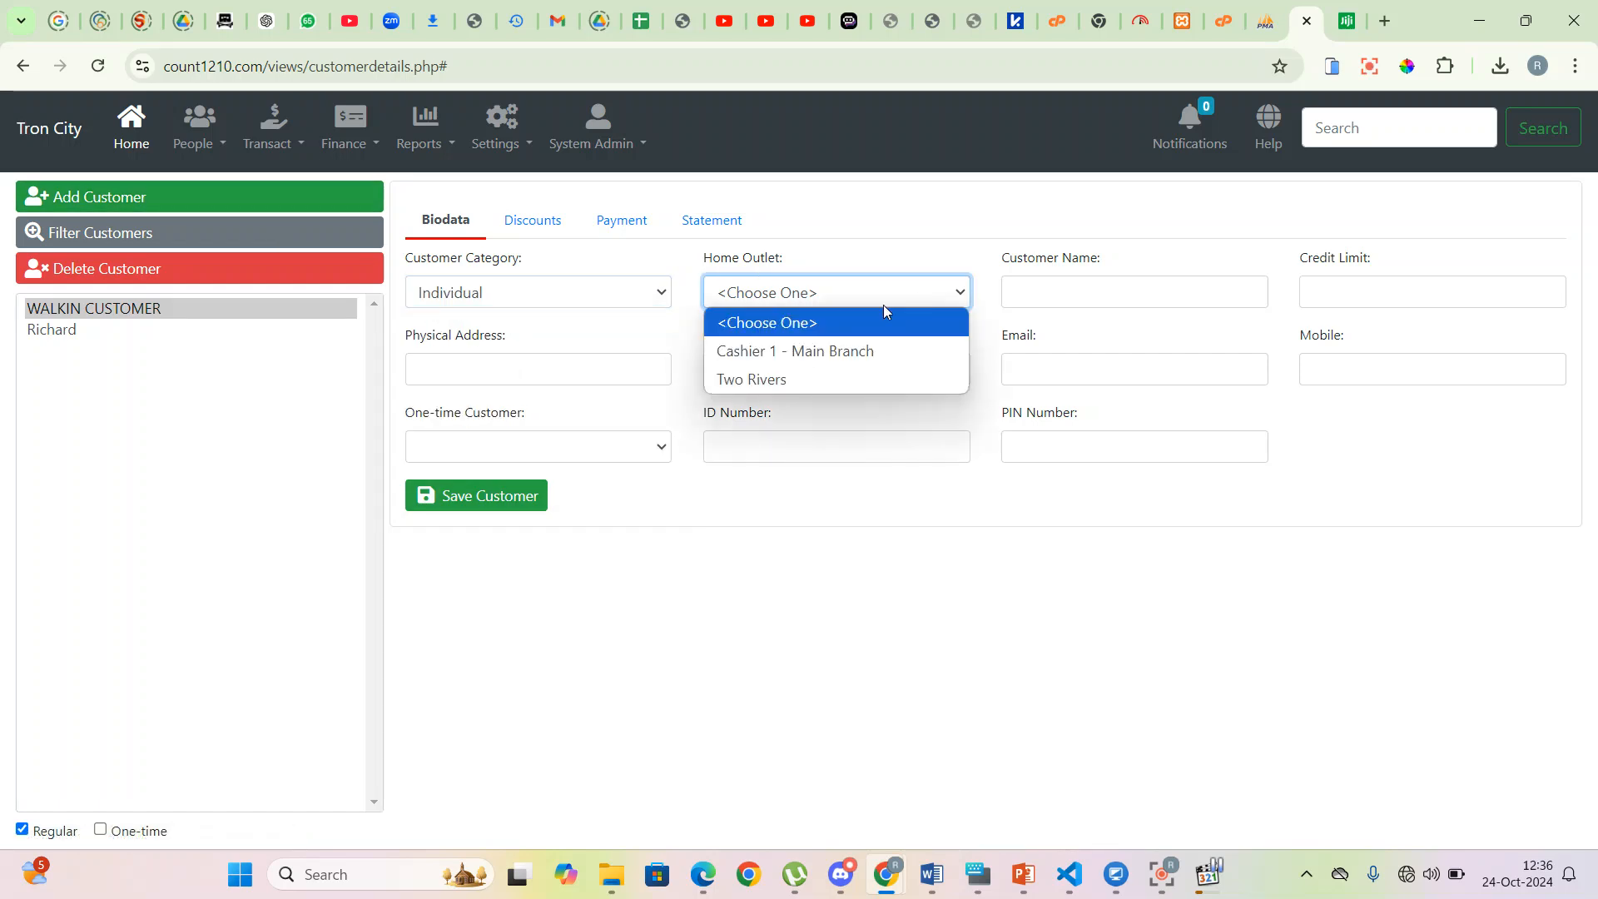
{"action": "left_click", "coordinate": [805, 355]}
{"action": "left_click", "coordinate": [1090, 293]}
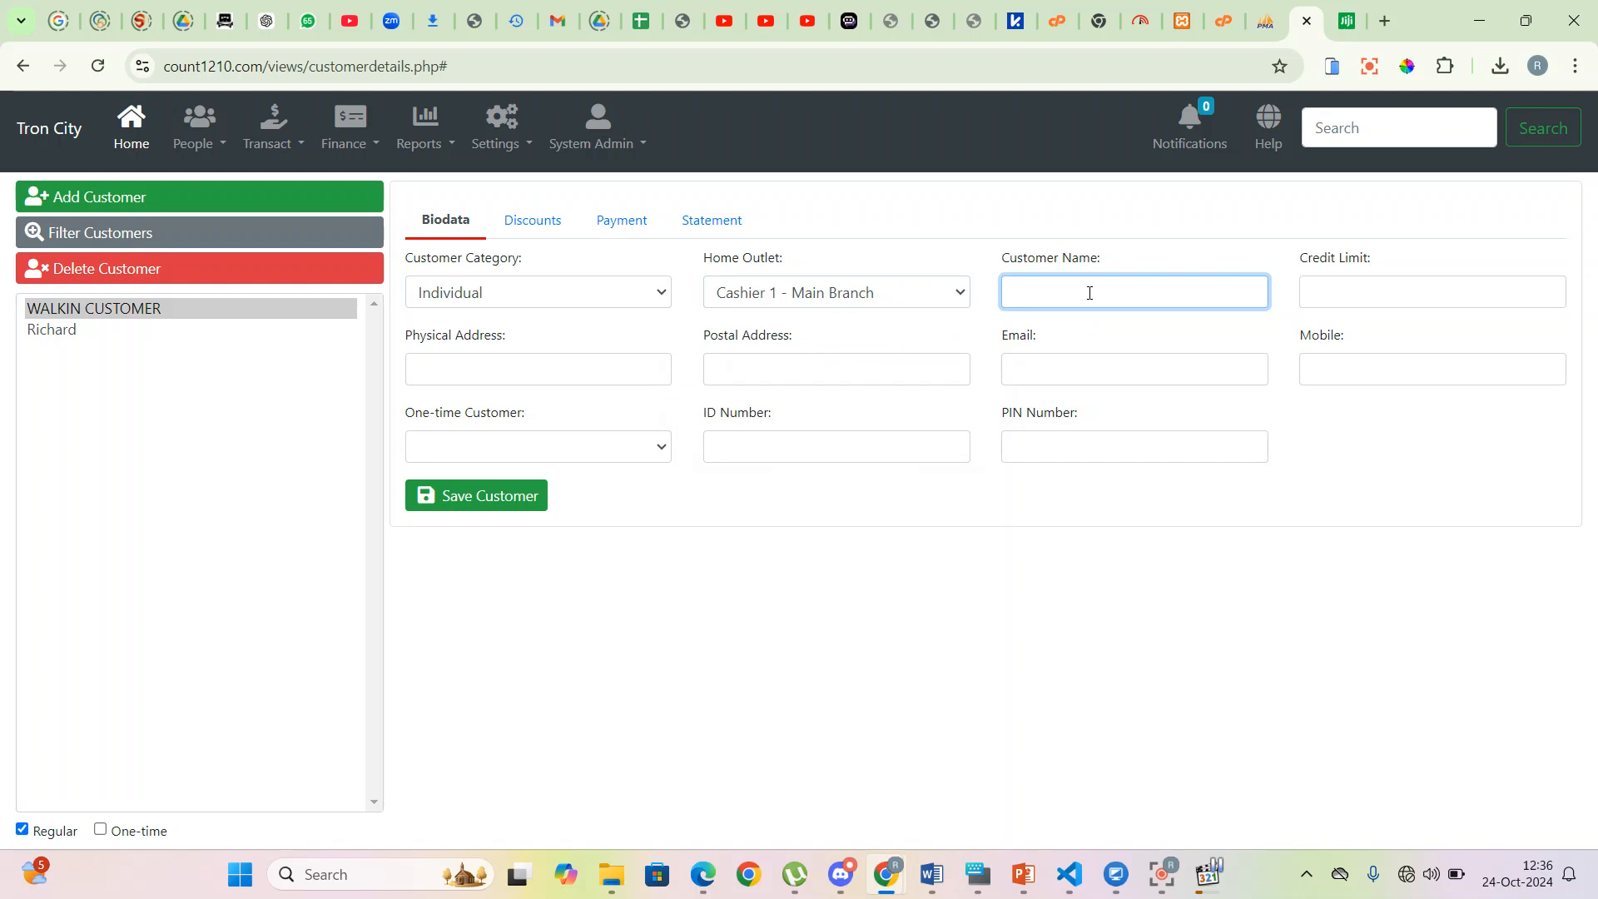
{"action": "type", "text": "Jumba Construction Ltd"}
{"action": "left_click", "coordinate": [1404, 289]}
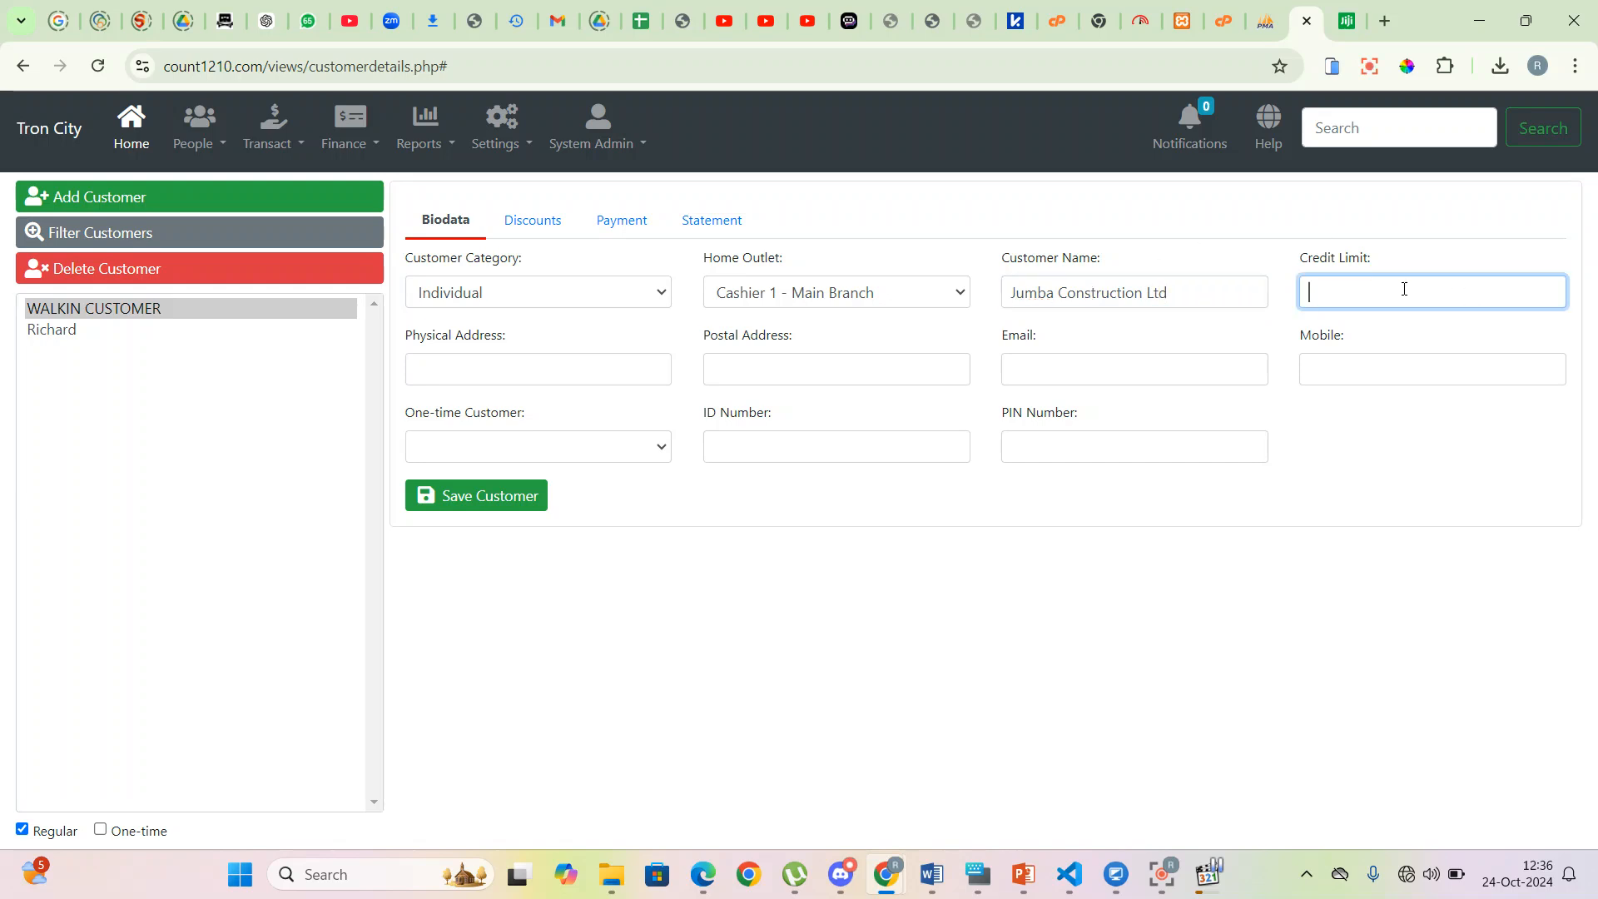
- Enter '-' for physical and postal addresses, plus the customer's e-mail and mobile number
{"action": "left_click", "coordinate": [522, 373]}
{"action": "type", "text": "-"}
{"action": "key", "text": "Tab"}
{"action": "type", "text": "-"}
{"action": "key", "text": "Tab"}
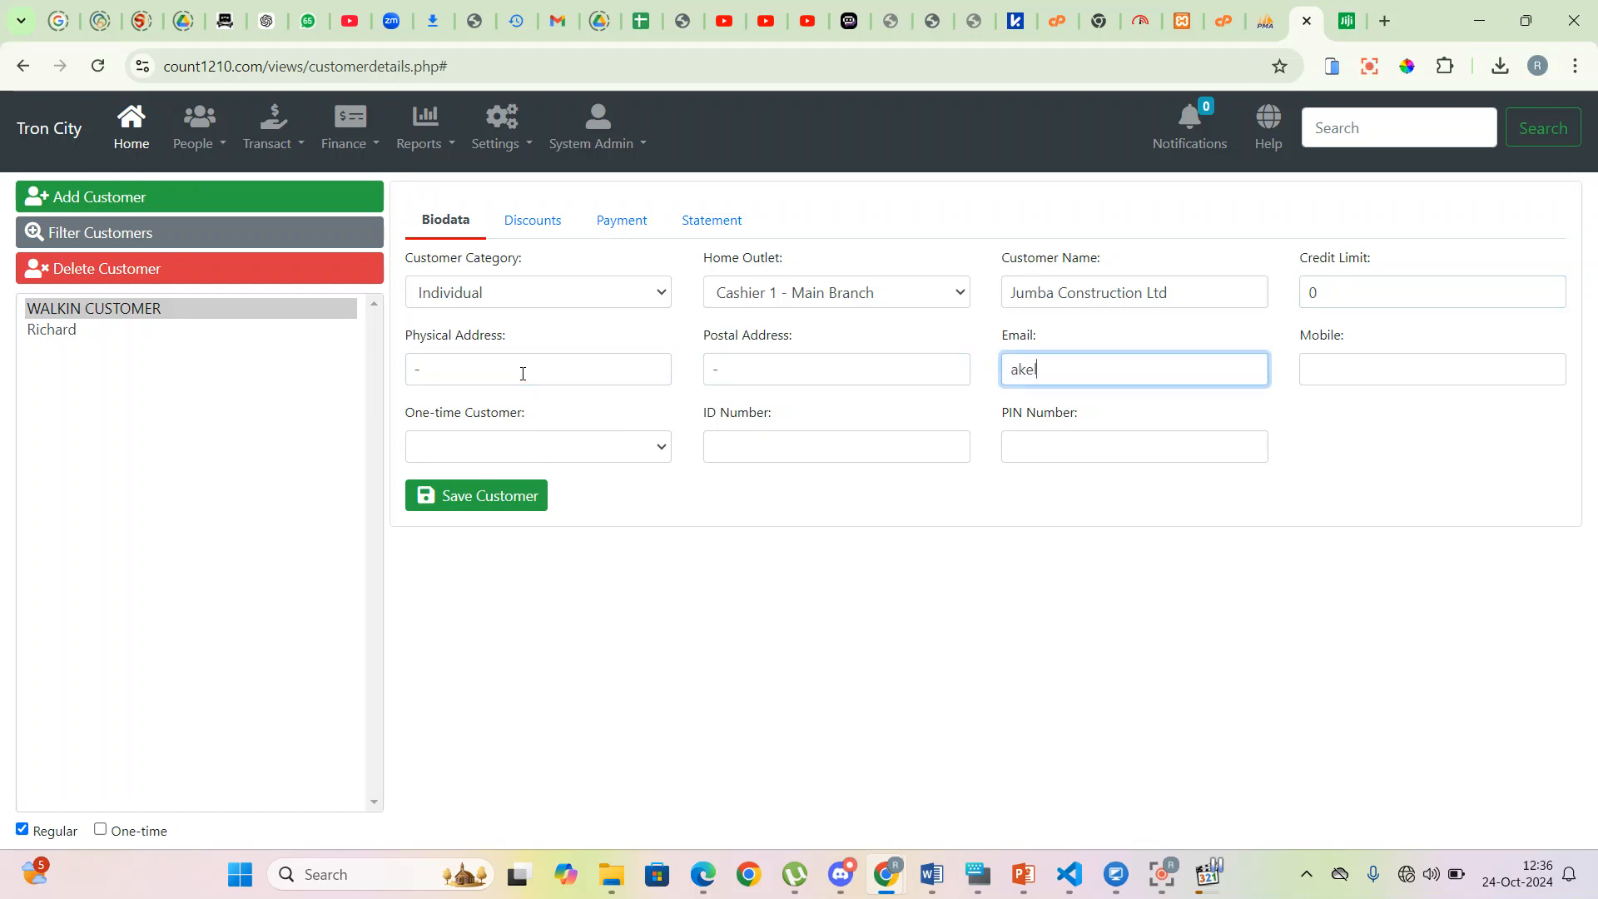
{"action": "key", "text": "Tab"}
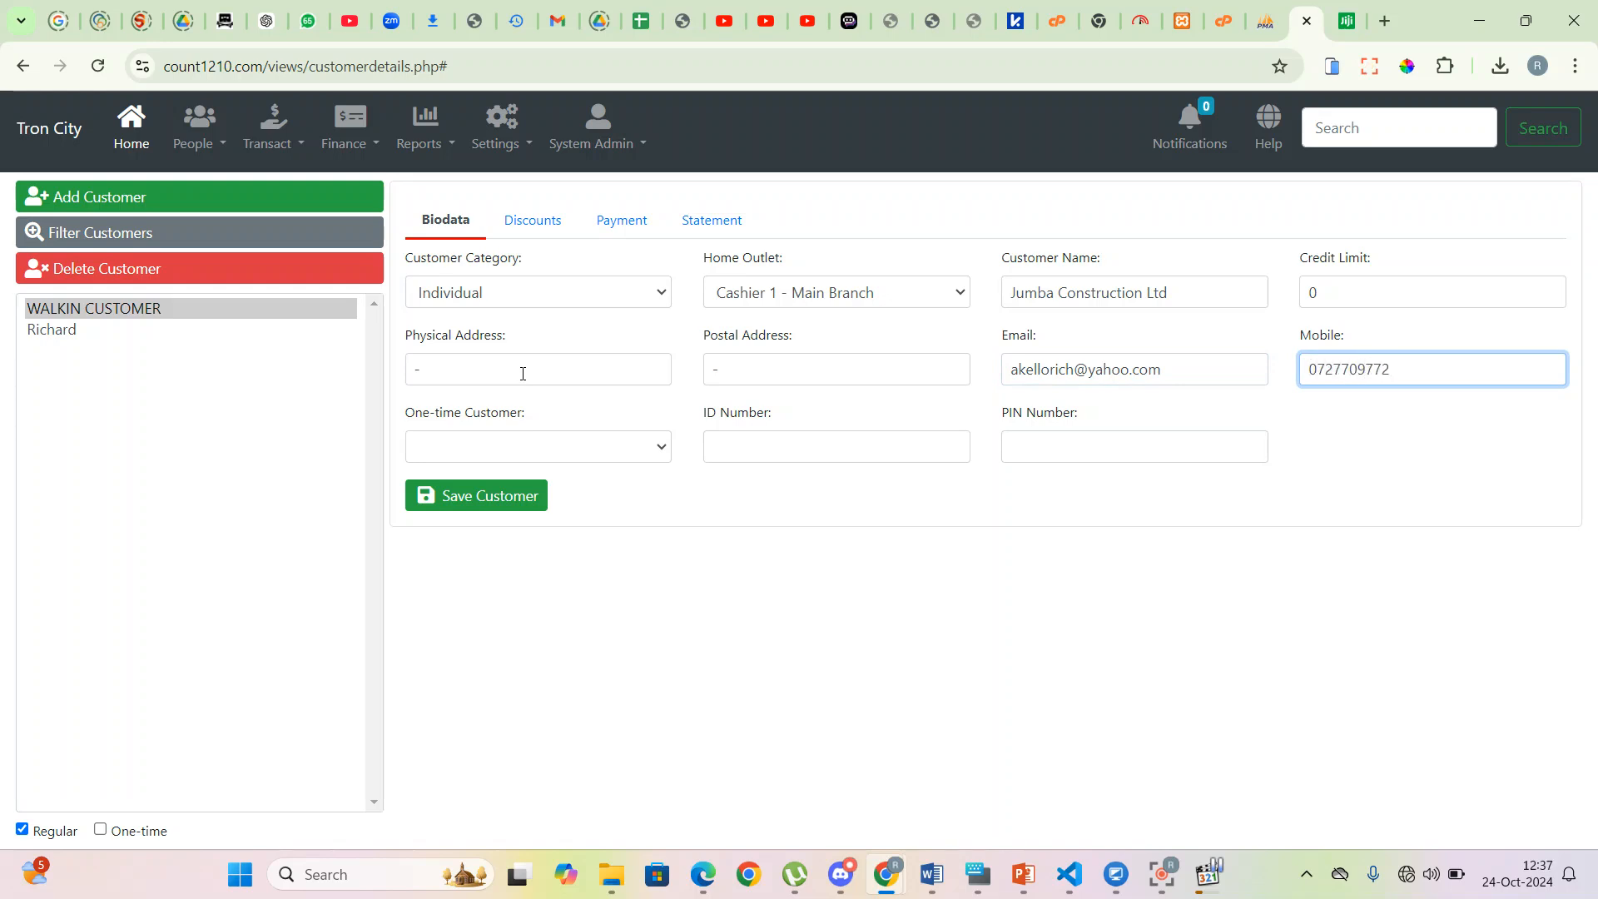
- Keep the customer not one-time, fill in the ID and PIN numbers, save, and reload
{"action": "left_click", "coordinate": [504, 455]}
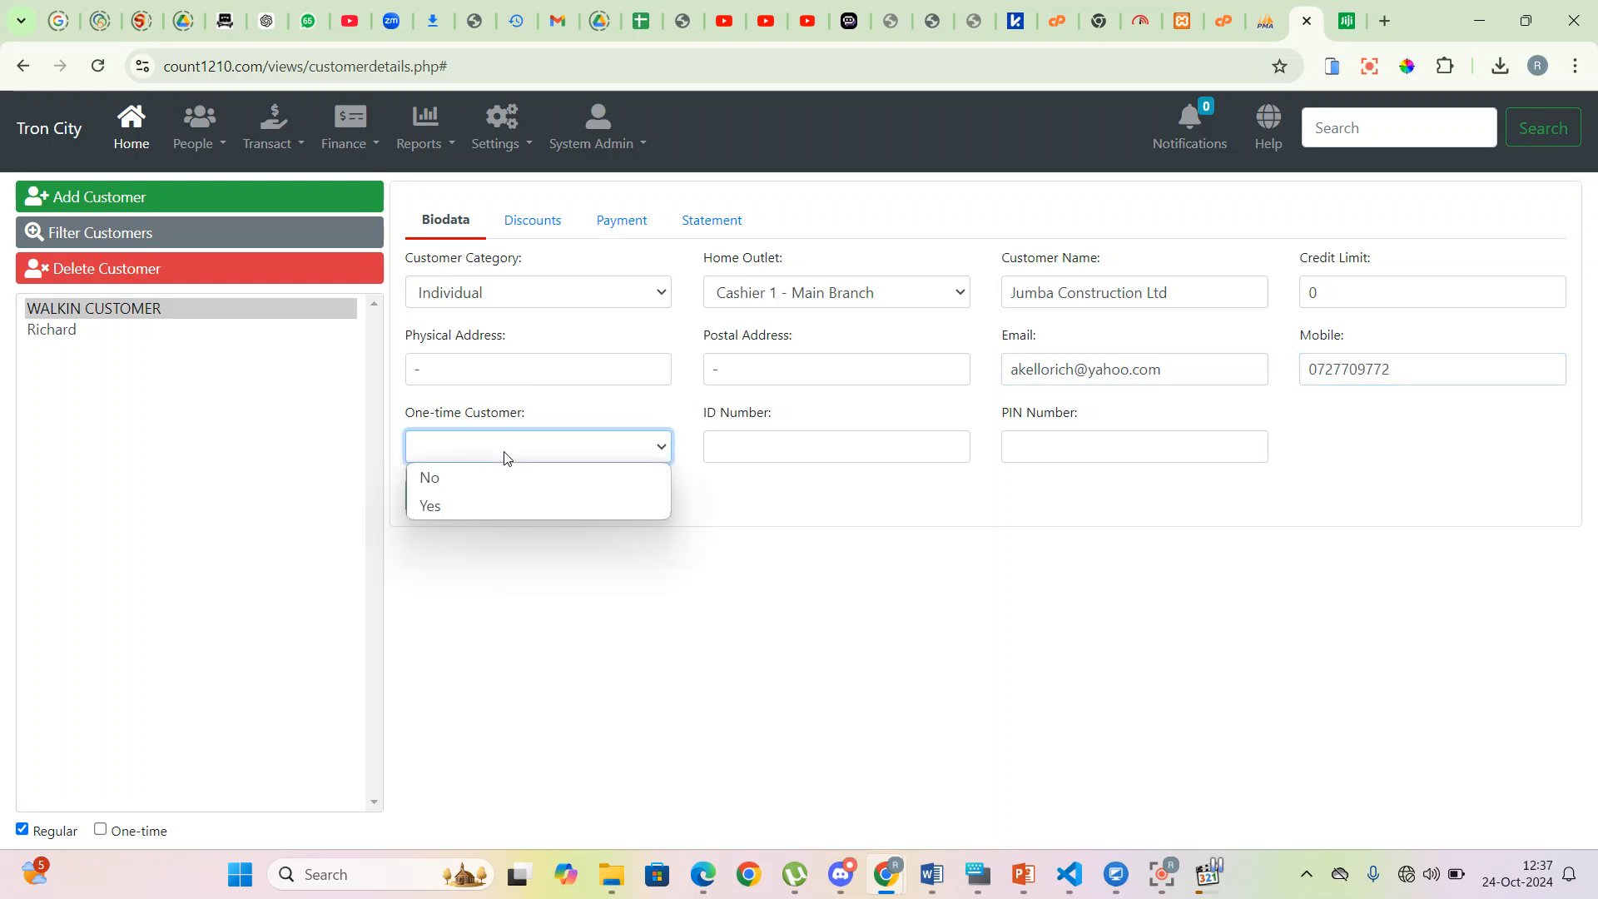
{"action": "left_click", "coordinate": [466, 503]}
{"action": "left_click", "coordinate": [549, 457]}
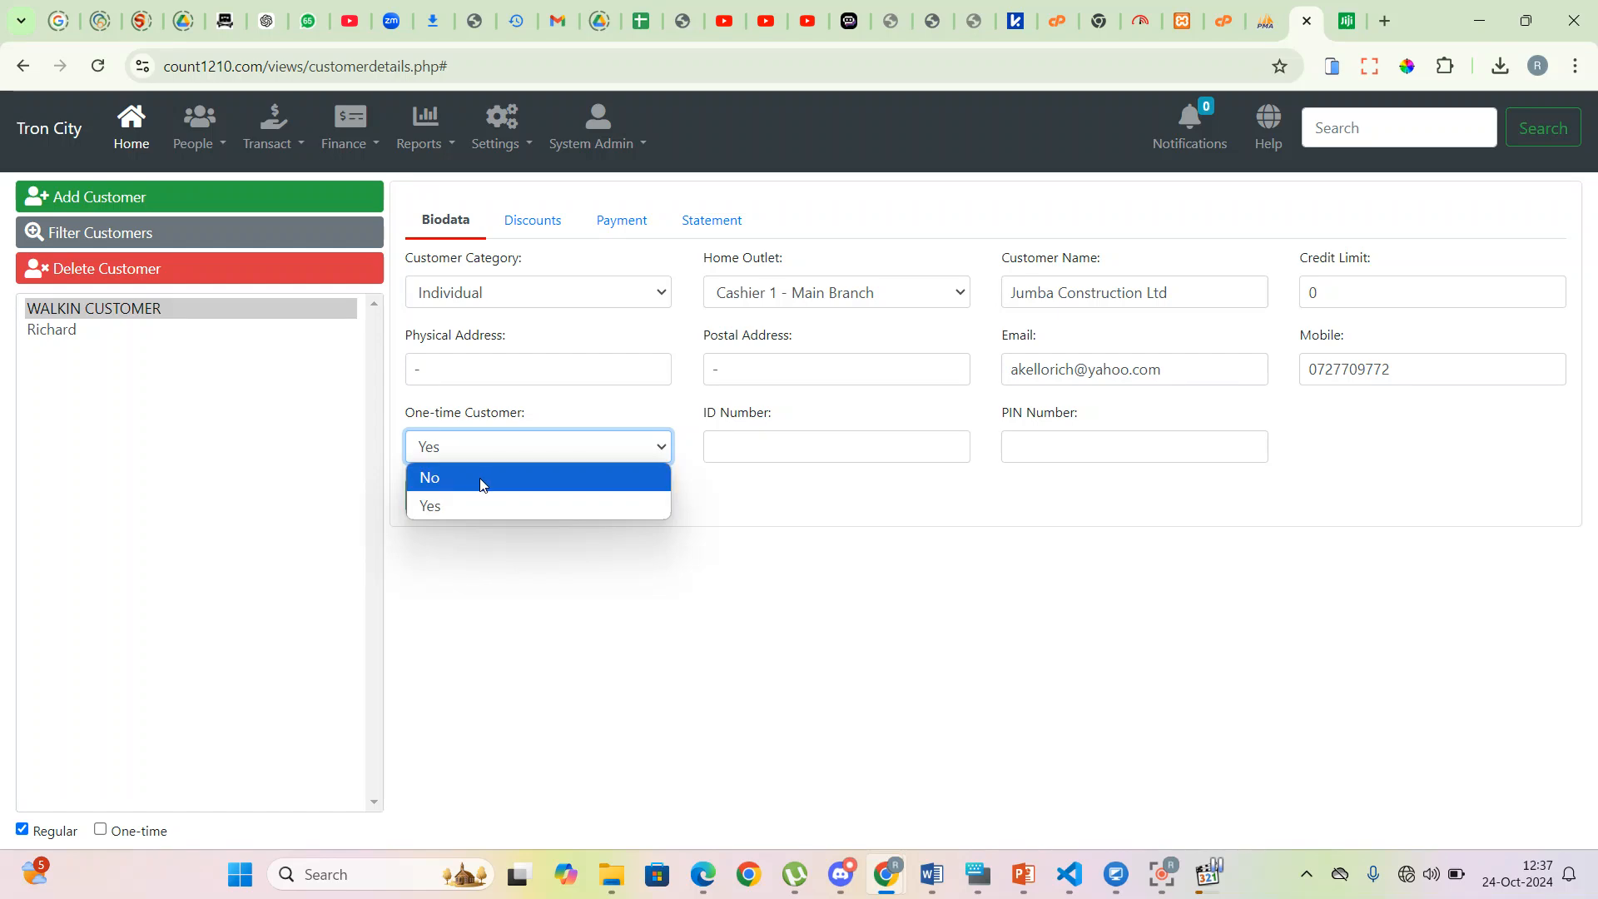
{"action": "left_click", "coordinate": [540, 479]}
{"action": "left_click", "coordinate": [774, 448]}
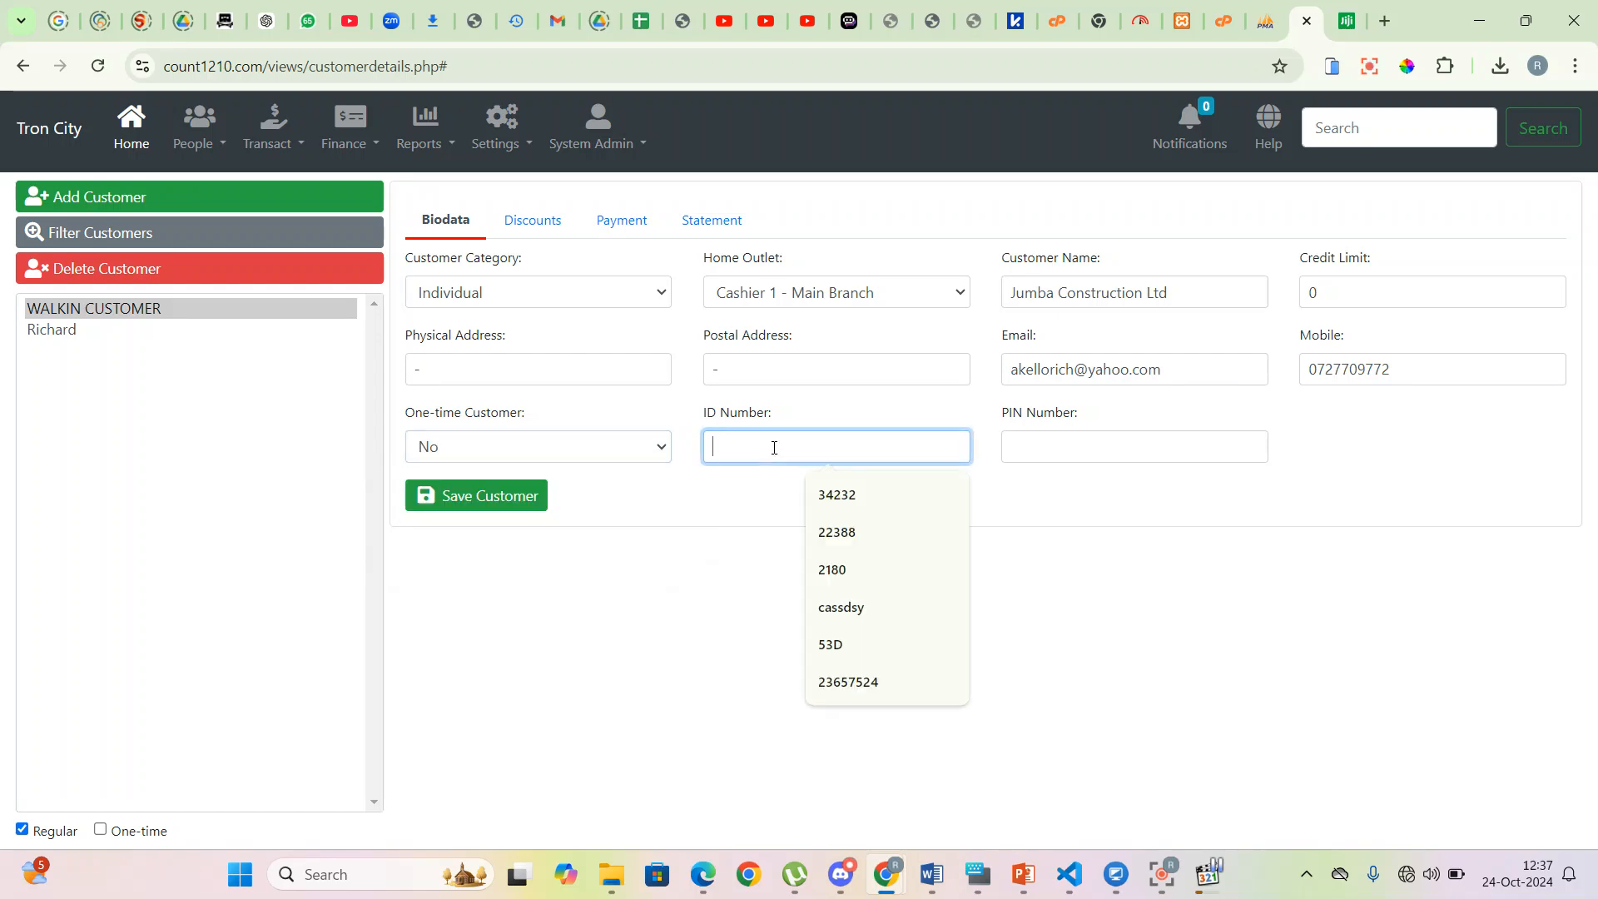
{"action": "type", "text": "//"}
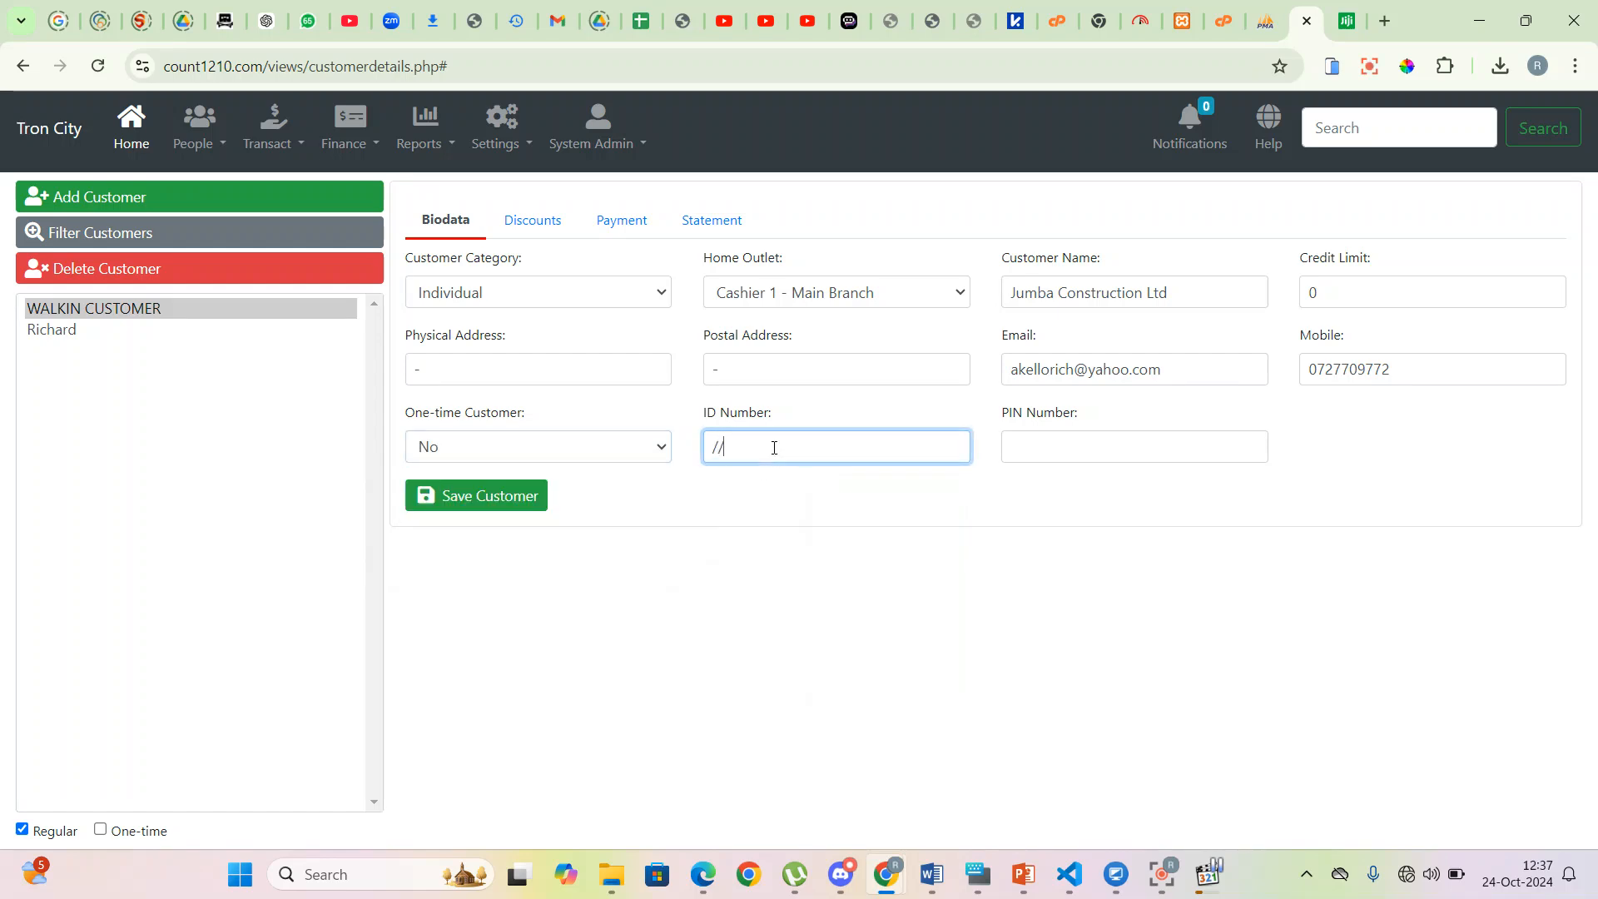
{"action": "left_click", "coordinate": [1033, 457]}
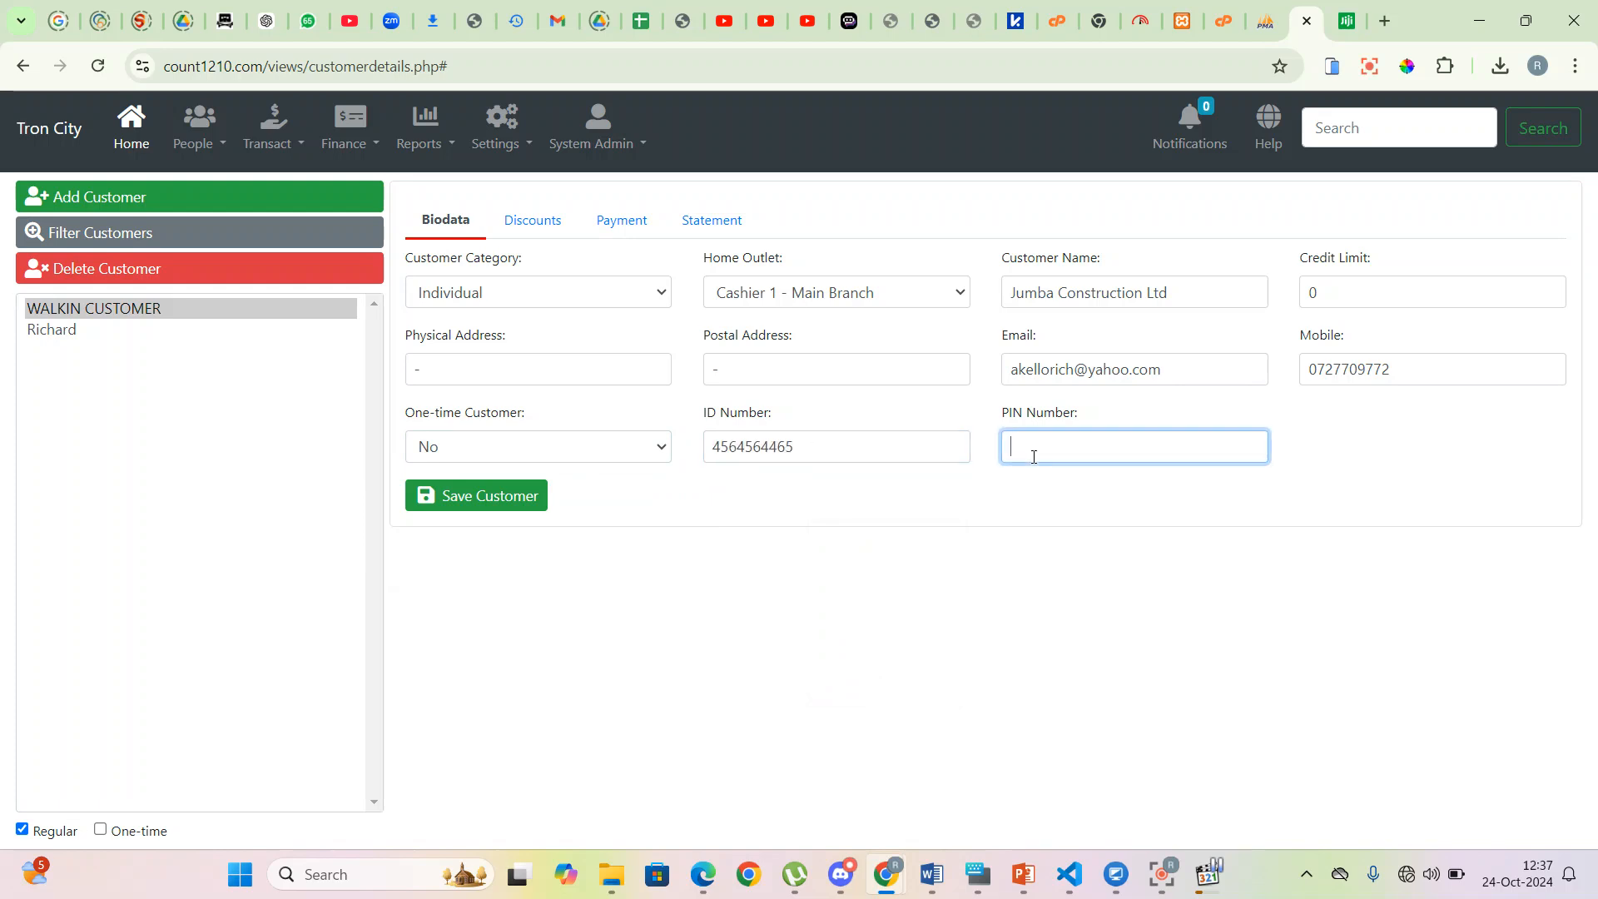
{"action": "left_click", "coordinate": [504, 496]}
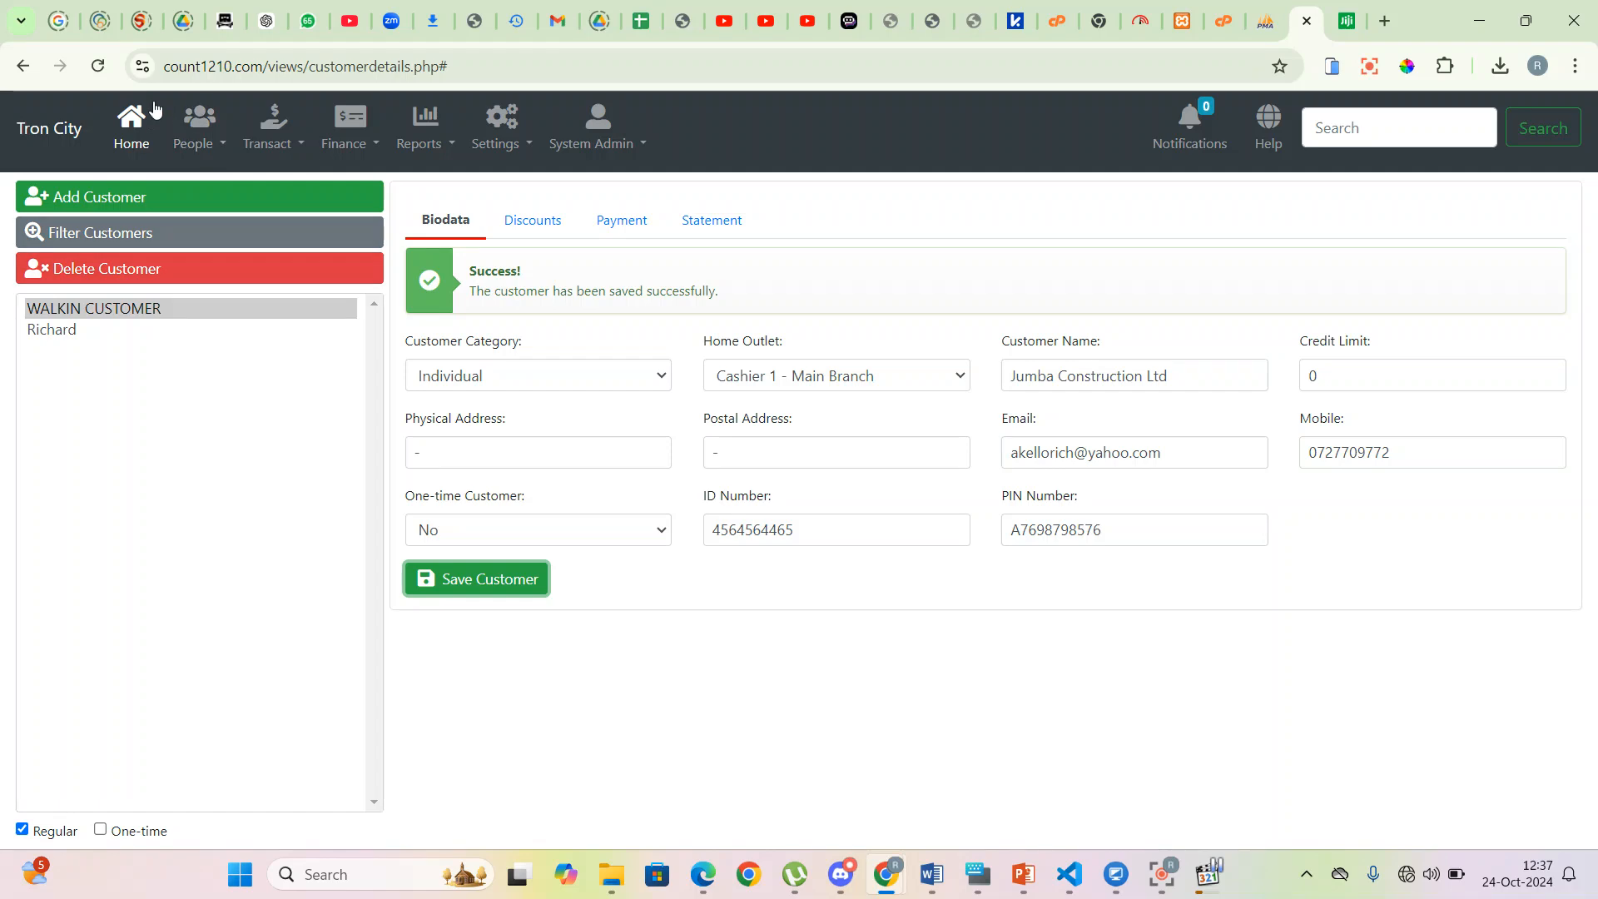
{"action": "left_click", "coordinate": [103, 72]}
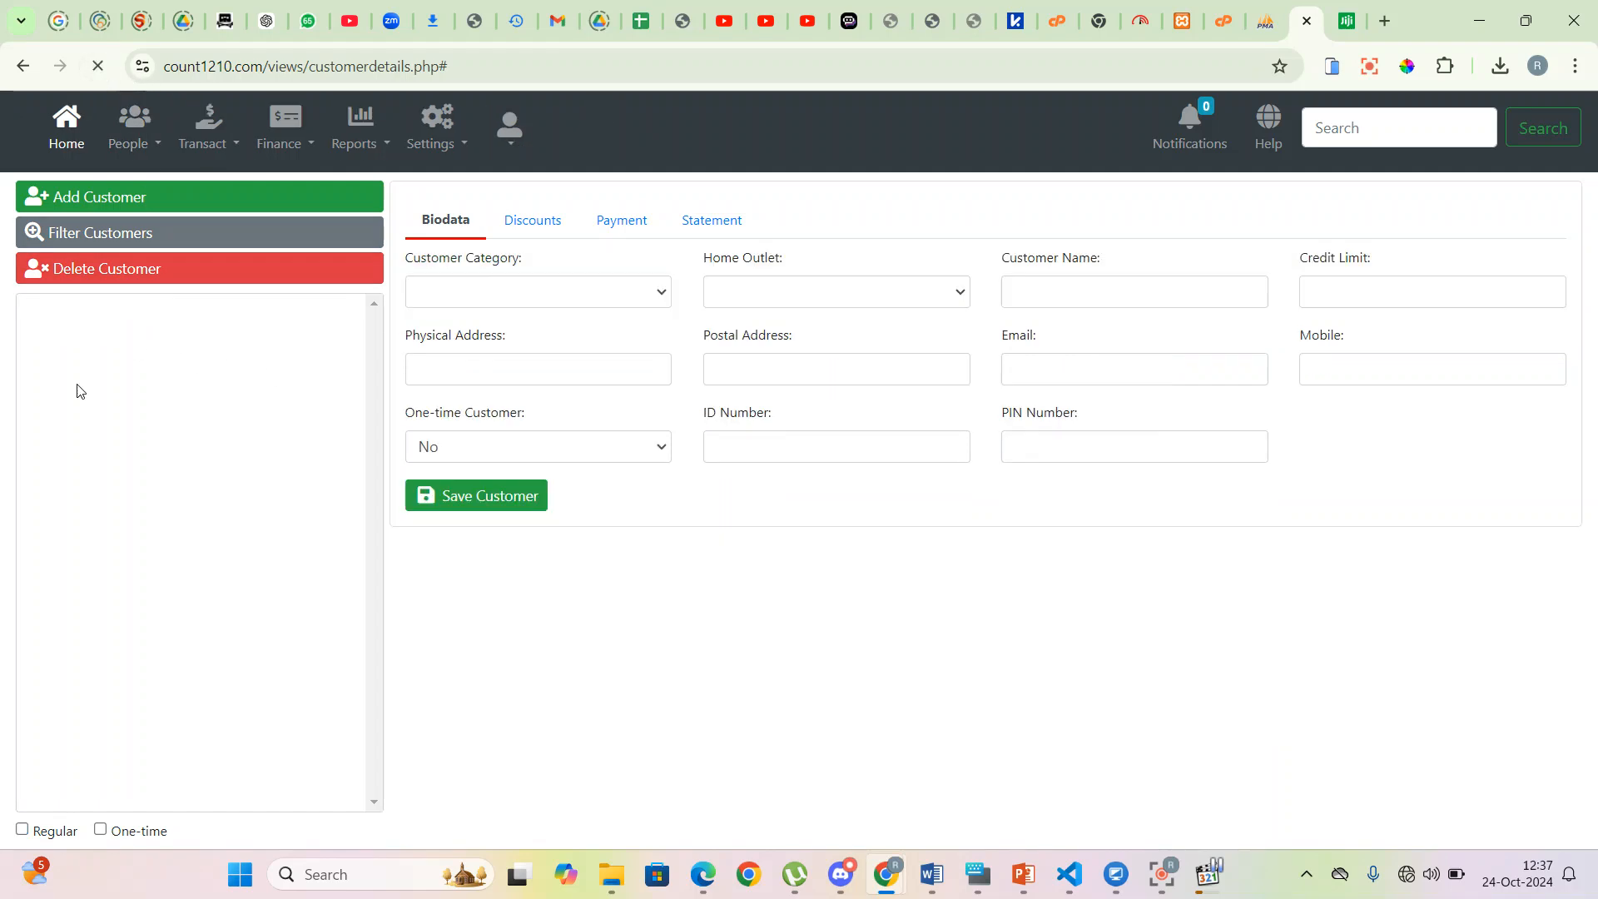
- Open Jumba Construction Ltd's discounts and start a discount on 300x300 Saj Black Tiles
{"action": "left_click", "coordinate": [118, 337]}
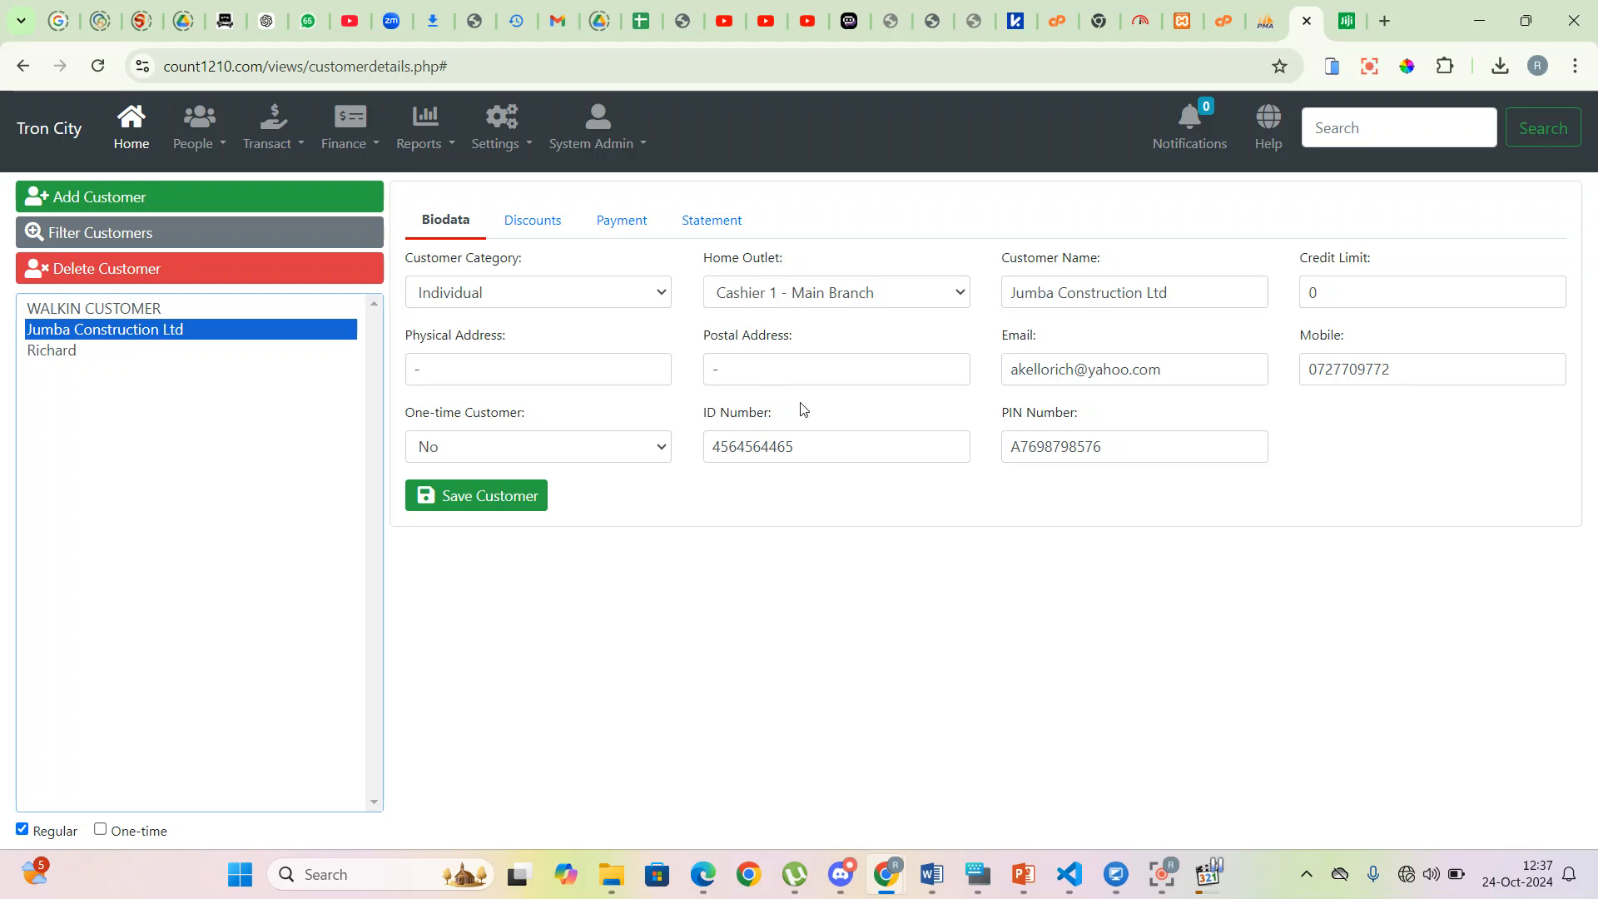
{"action": "left_click", "coordinate": [537, 236]}
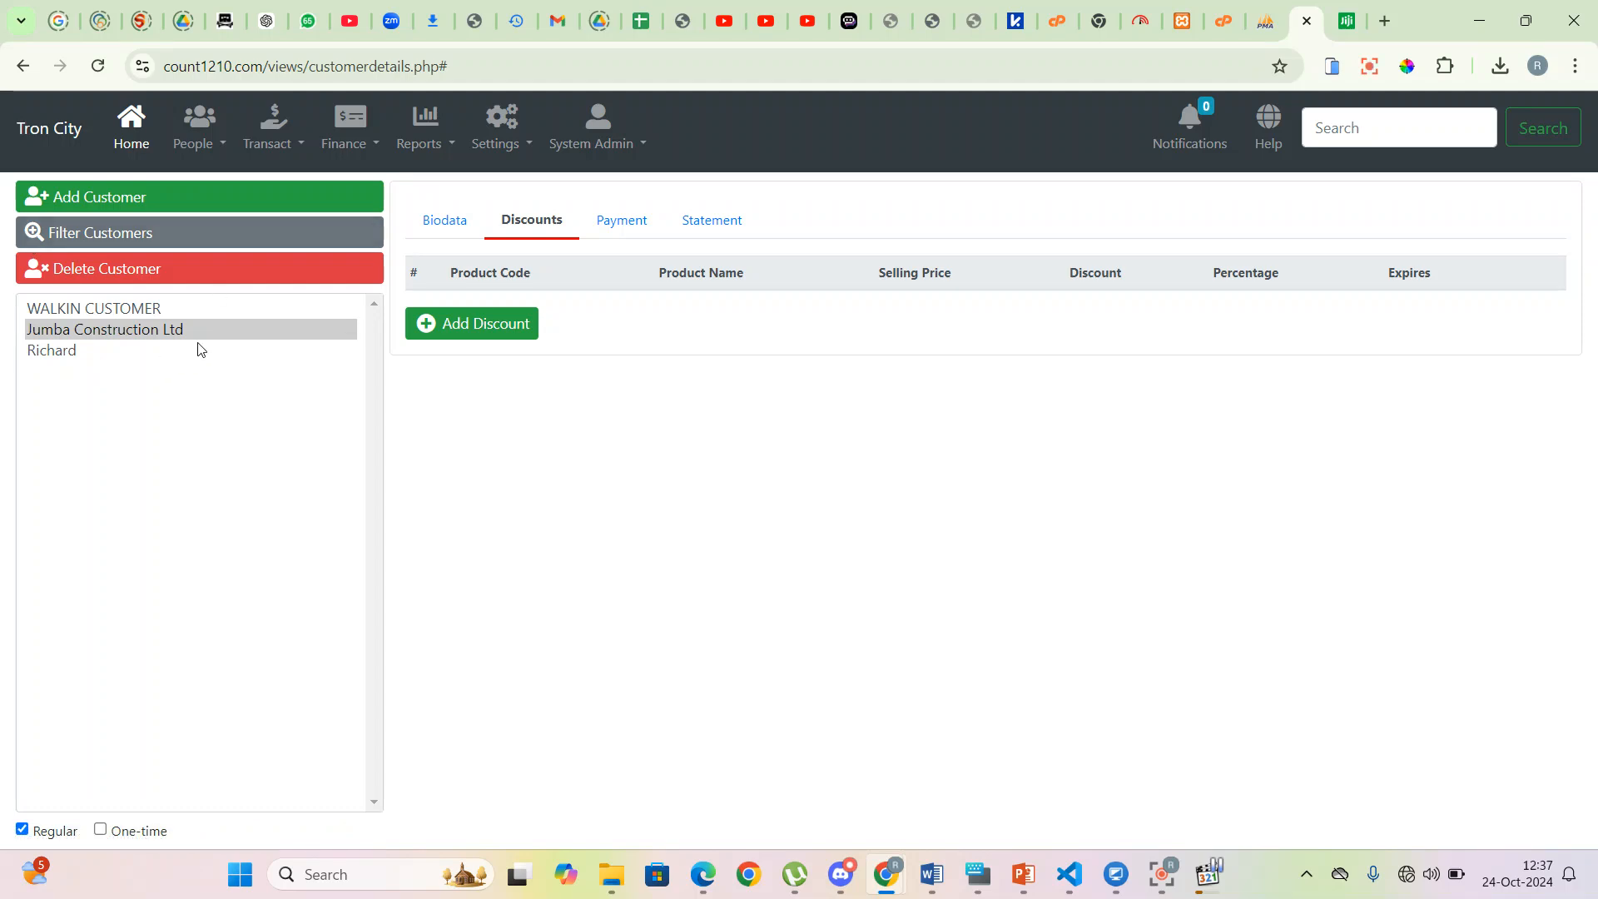
{"action": "left_click", "coordinate": [490, 333]}
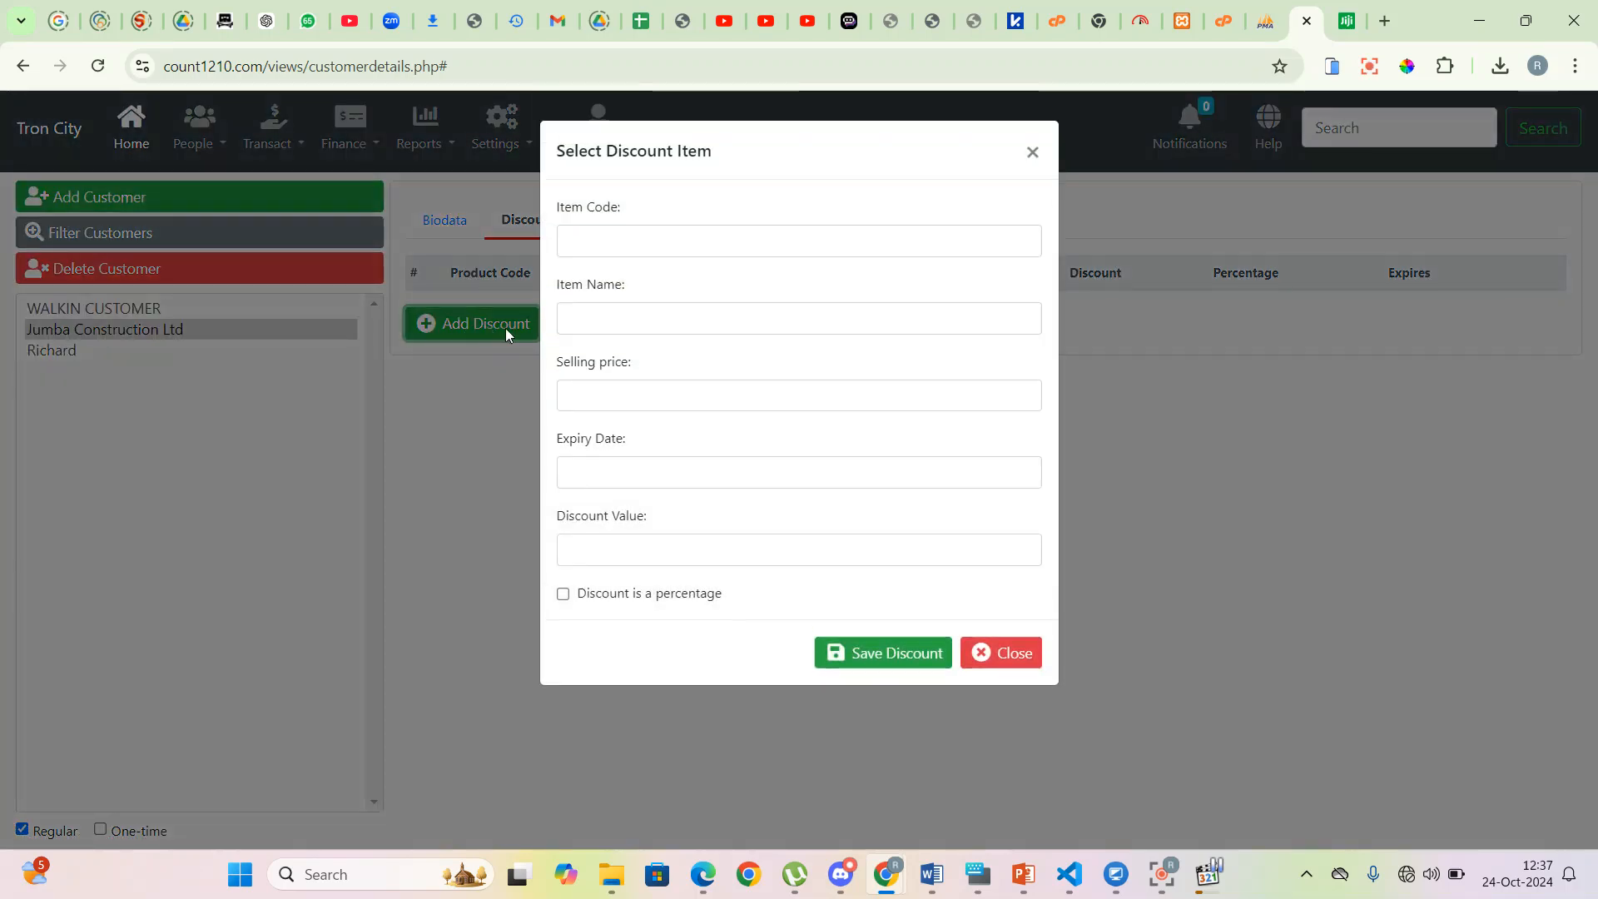
{"action": "left_click", "coordinate": [636, 232]}
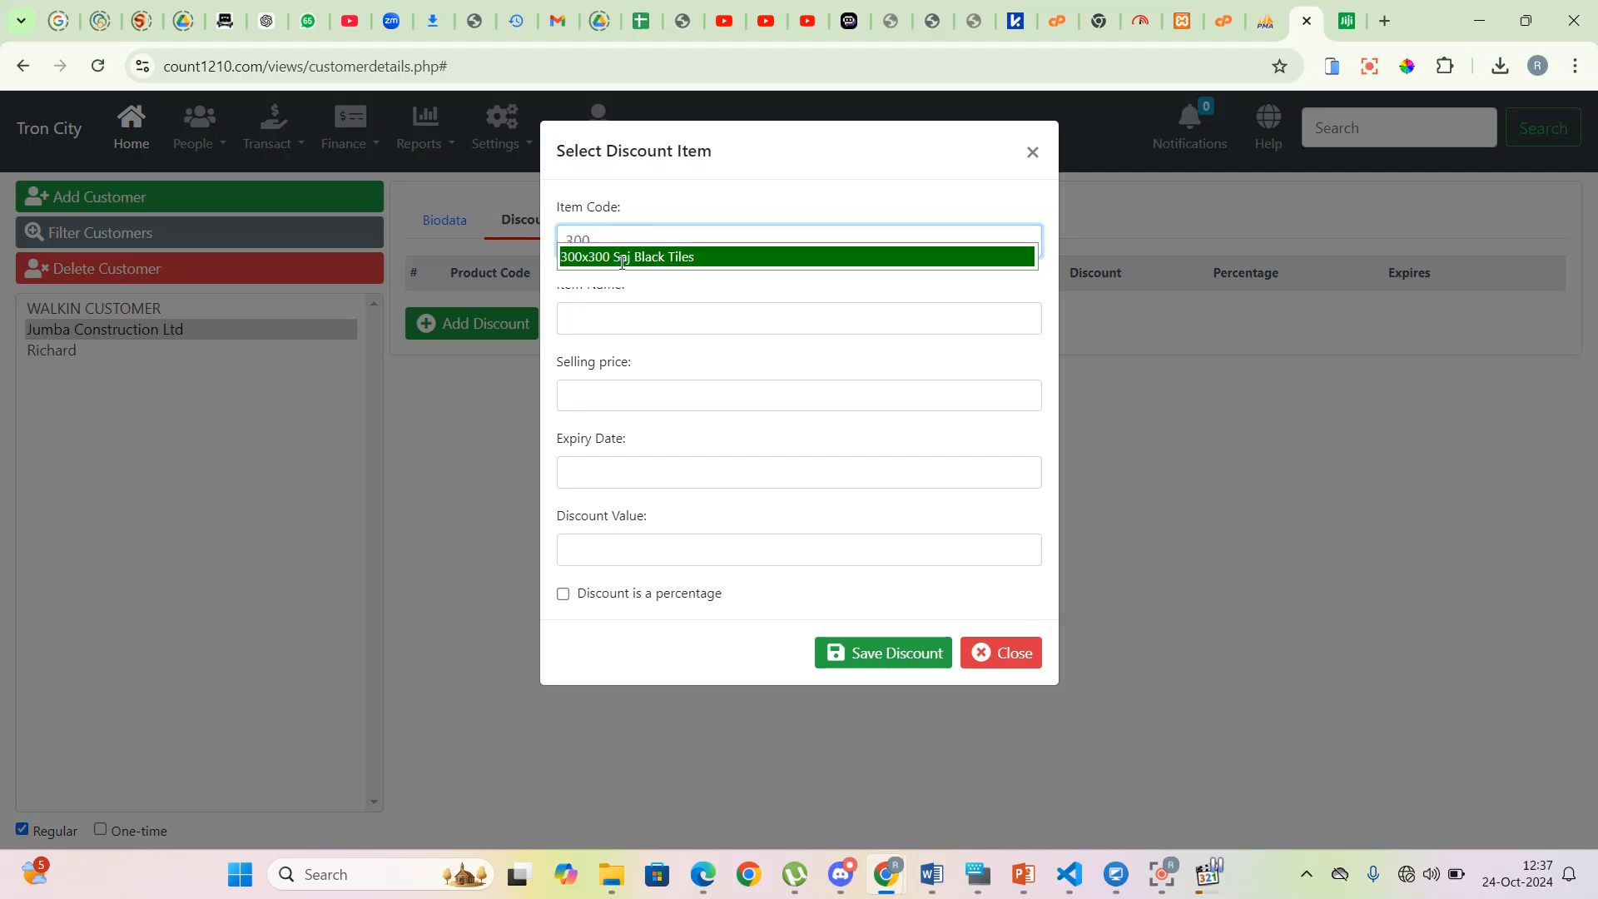
{"action": "left_click", "coordinate": [605, 258]}
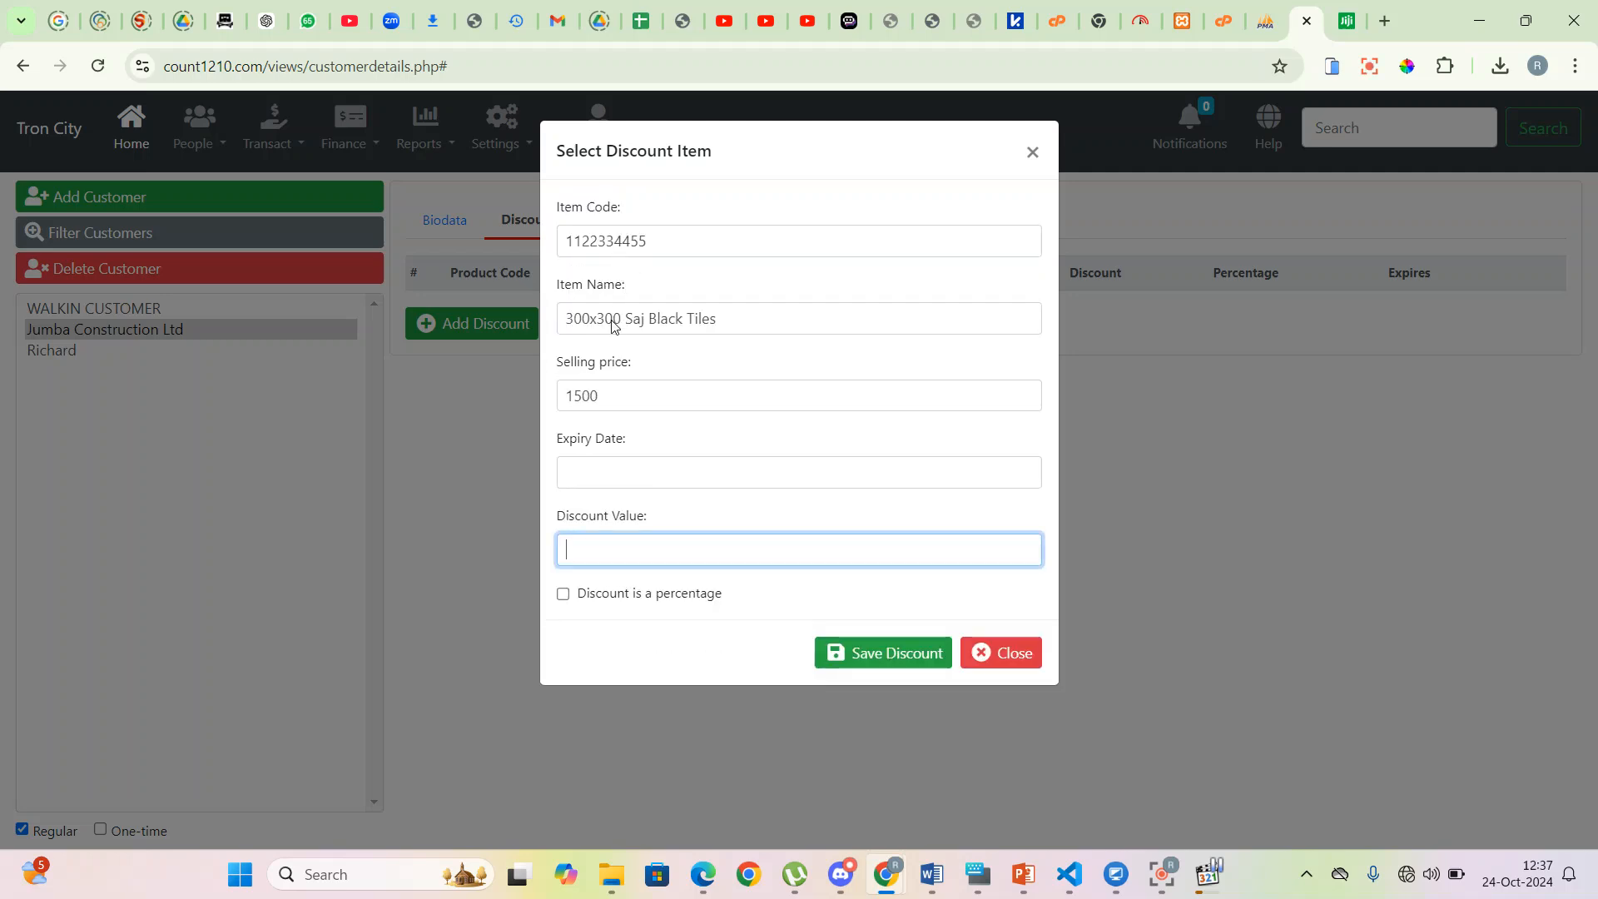
- Set expiry 31-Mar-2025 and a discount of 100, then save and close the form
{"action": "left_click", "coordinate": [588, 466]}
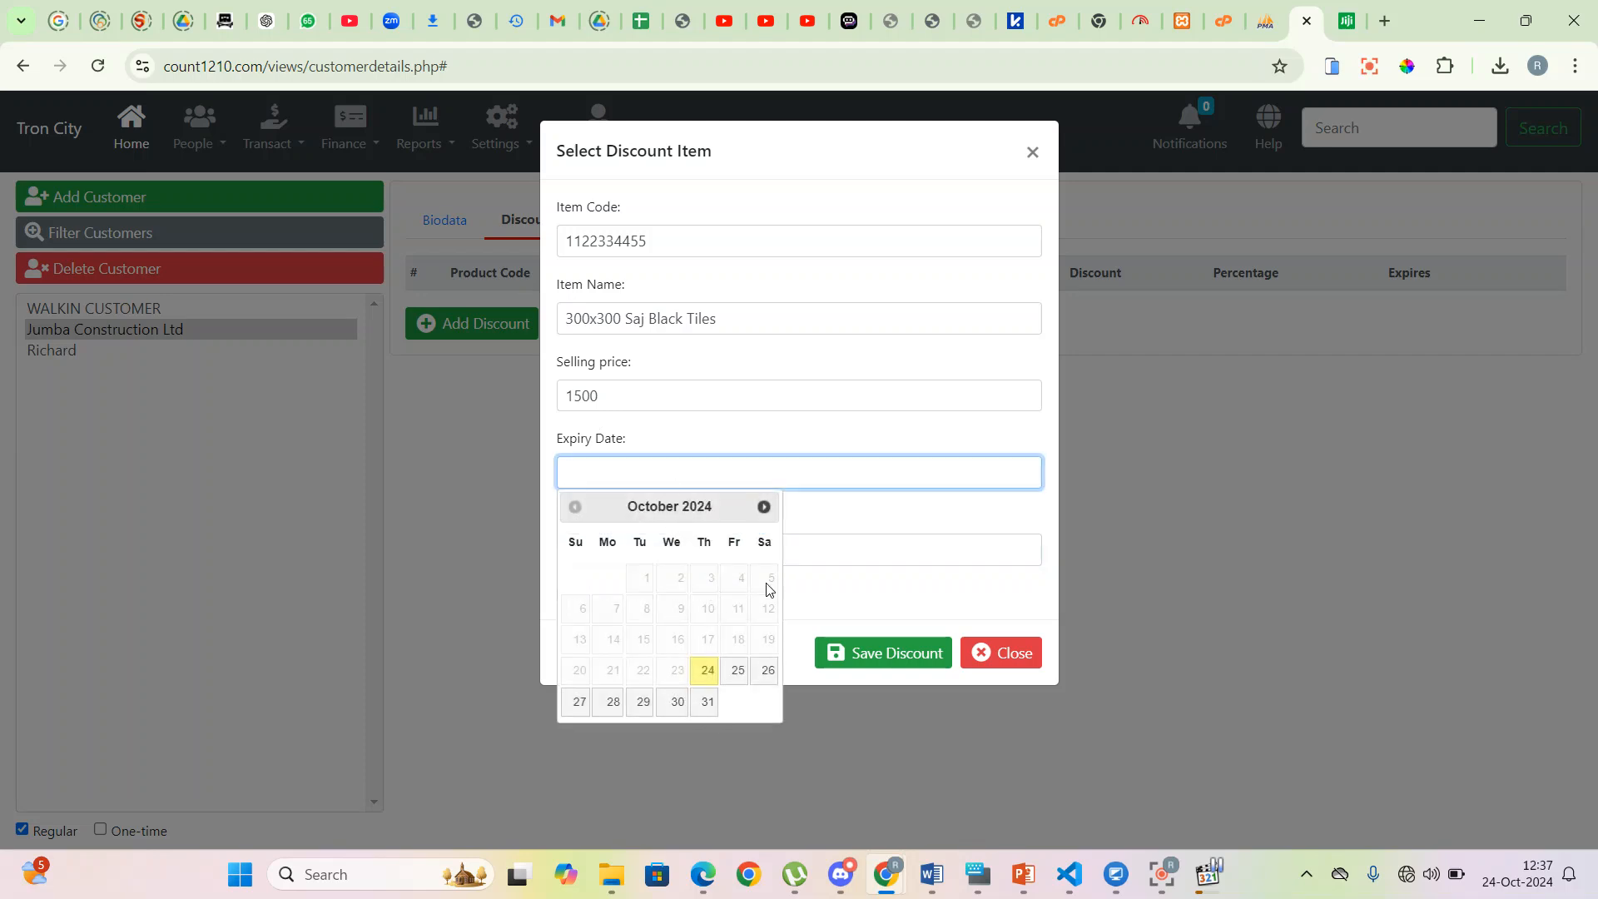
{"action": "left_click", "coordinate": [765, 508]}
{"action": "left_click", "coordinate": [765, 508]}
{"action": "left_click", "coordinate": [765, 508]}
{"action": "left_click", "coordinate": [765, 508]}
{"action": "left_click", "coordinate": [765, 508]}
{"action": "left_click", "coordinate": [609, 732]}
{"action": "left_click", "coordinate": [612, 550]}
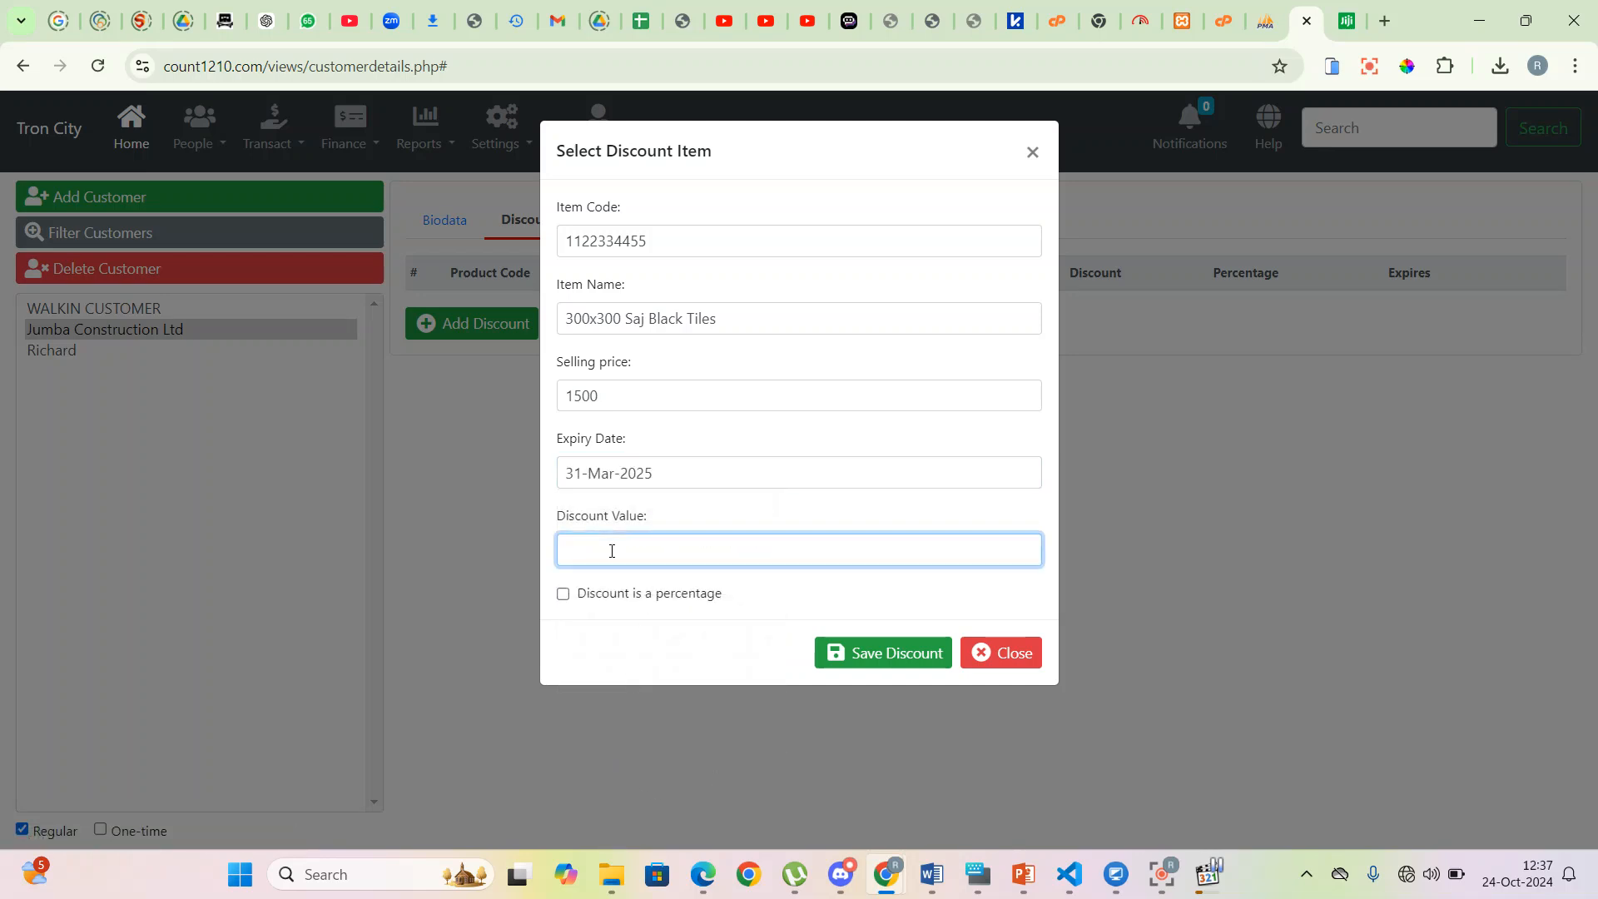
{"action": "type", "text": "100"}
{"action": "left_click_drag", "start_coordinate": [616, 399], "coordinate": [547, 405]}
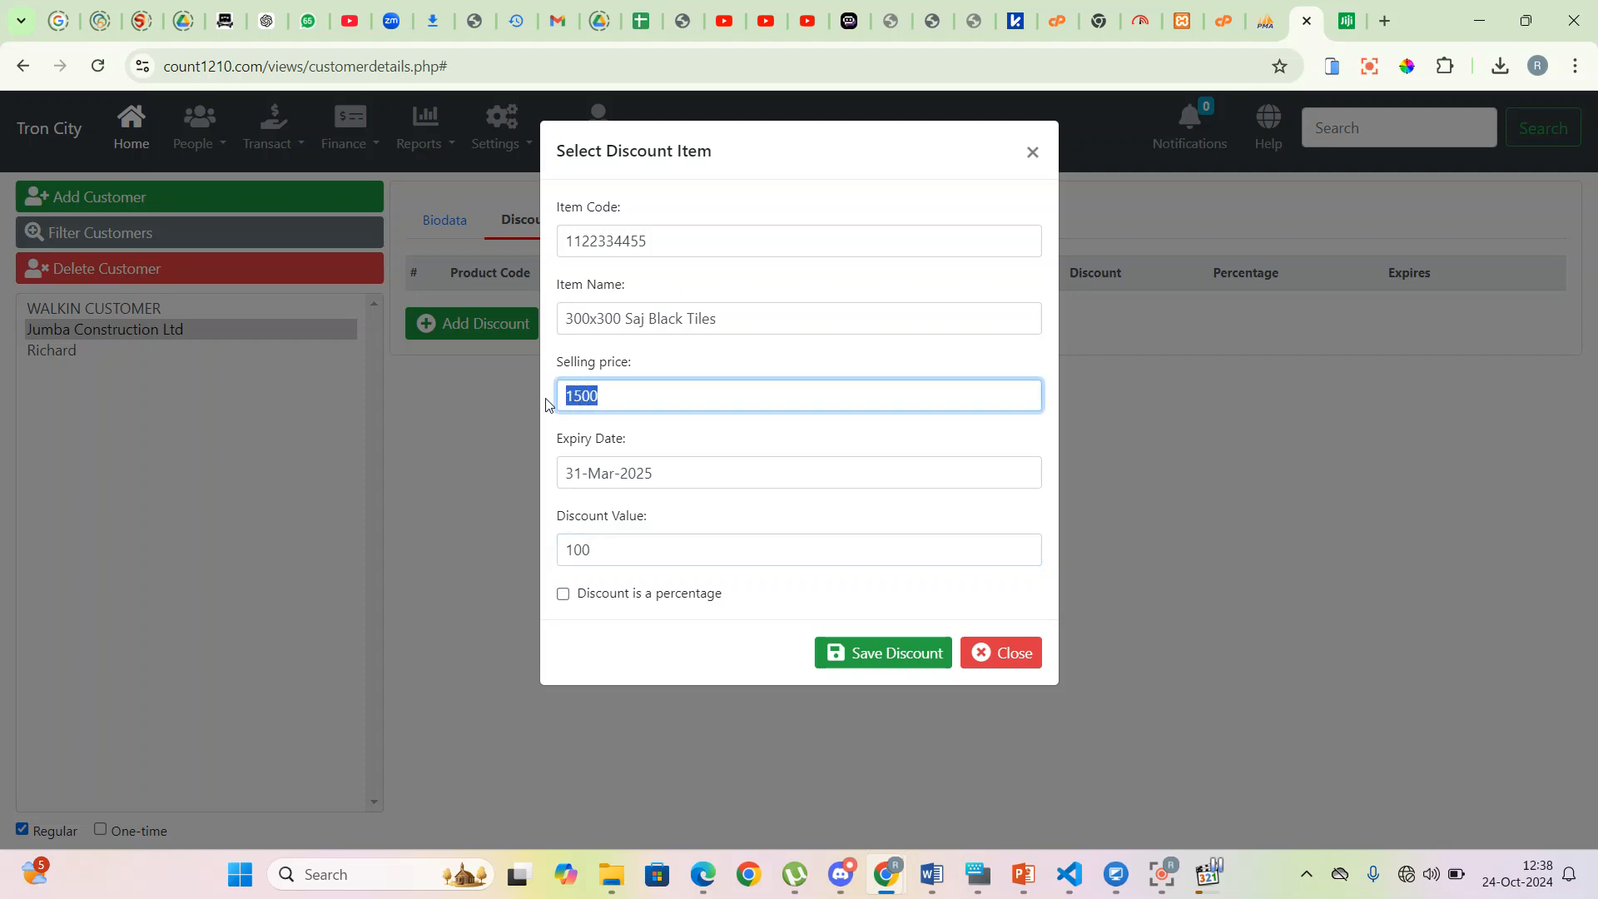
{"action": "left_click_drag", "start_coordinate": [637, 545], "coordinate": [560, 546]}
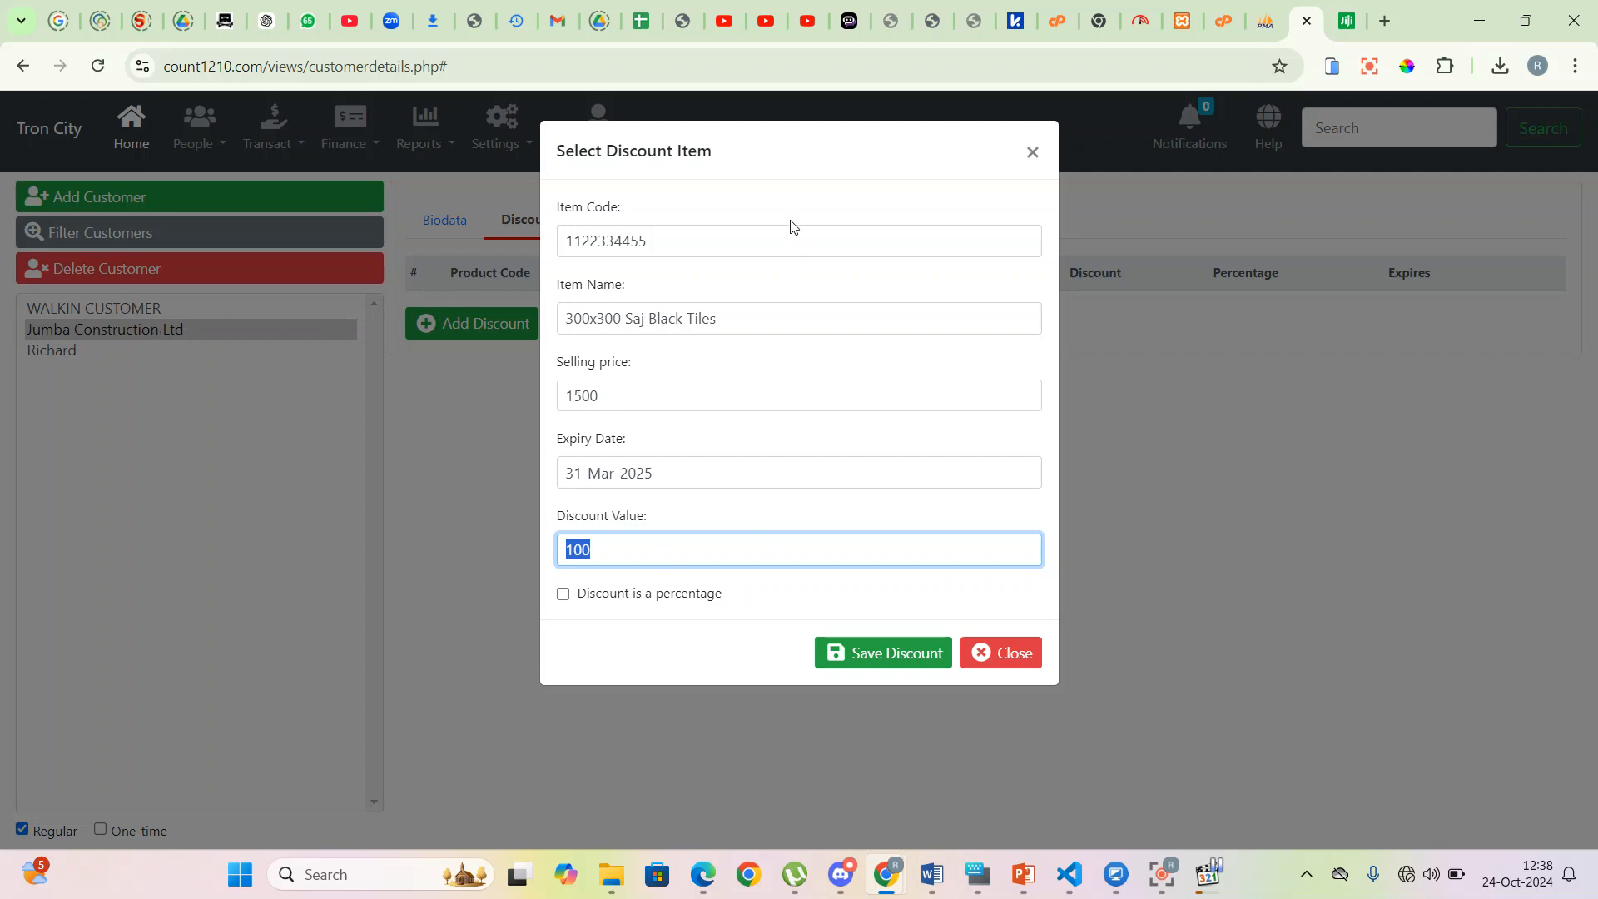
{"action": "left_click", "coordinate": [893, 657]}
{"action": "left_click", "coordinate": [1009, 738]}
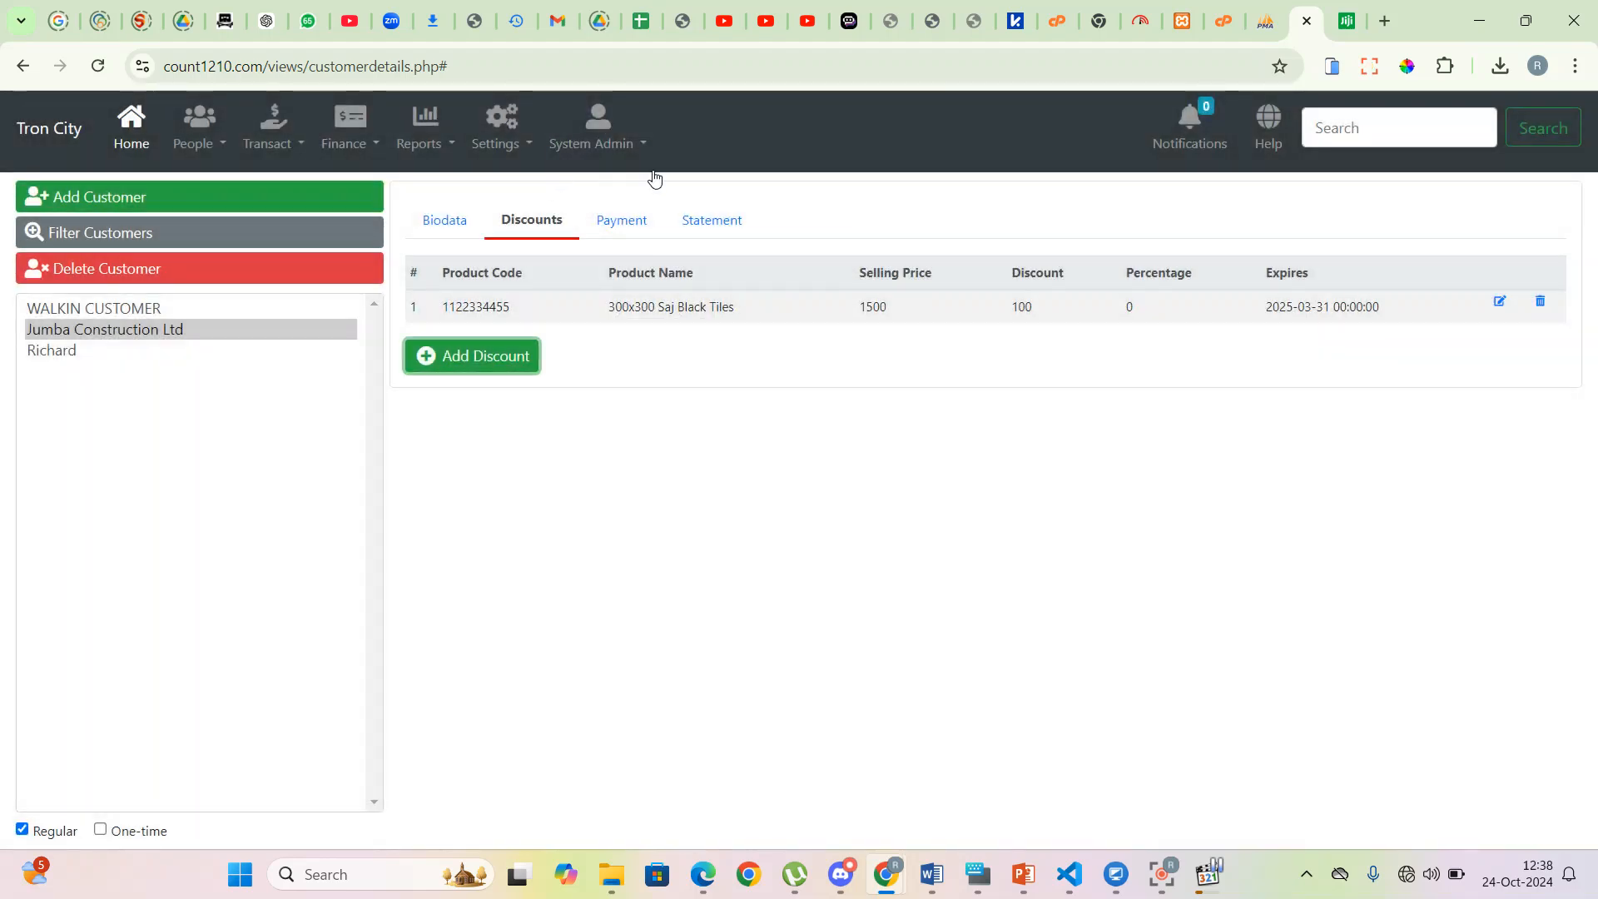
- Generate Jumba Construction Ltd's statement from 01-Oct-2024 to 24-Oct-2024
{"action": "left_click", "coordinate": [636, 236]}
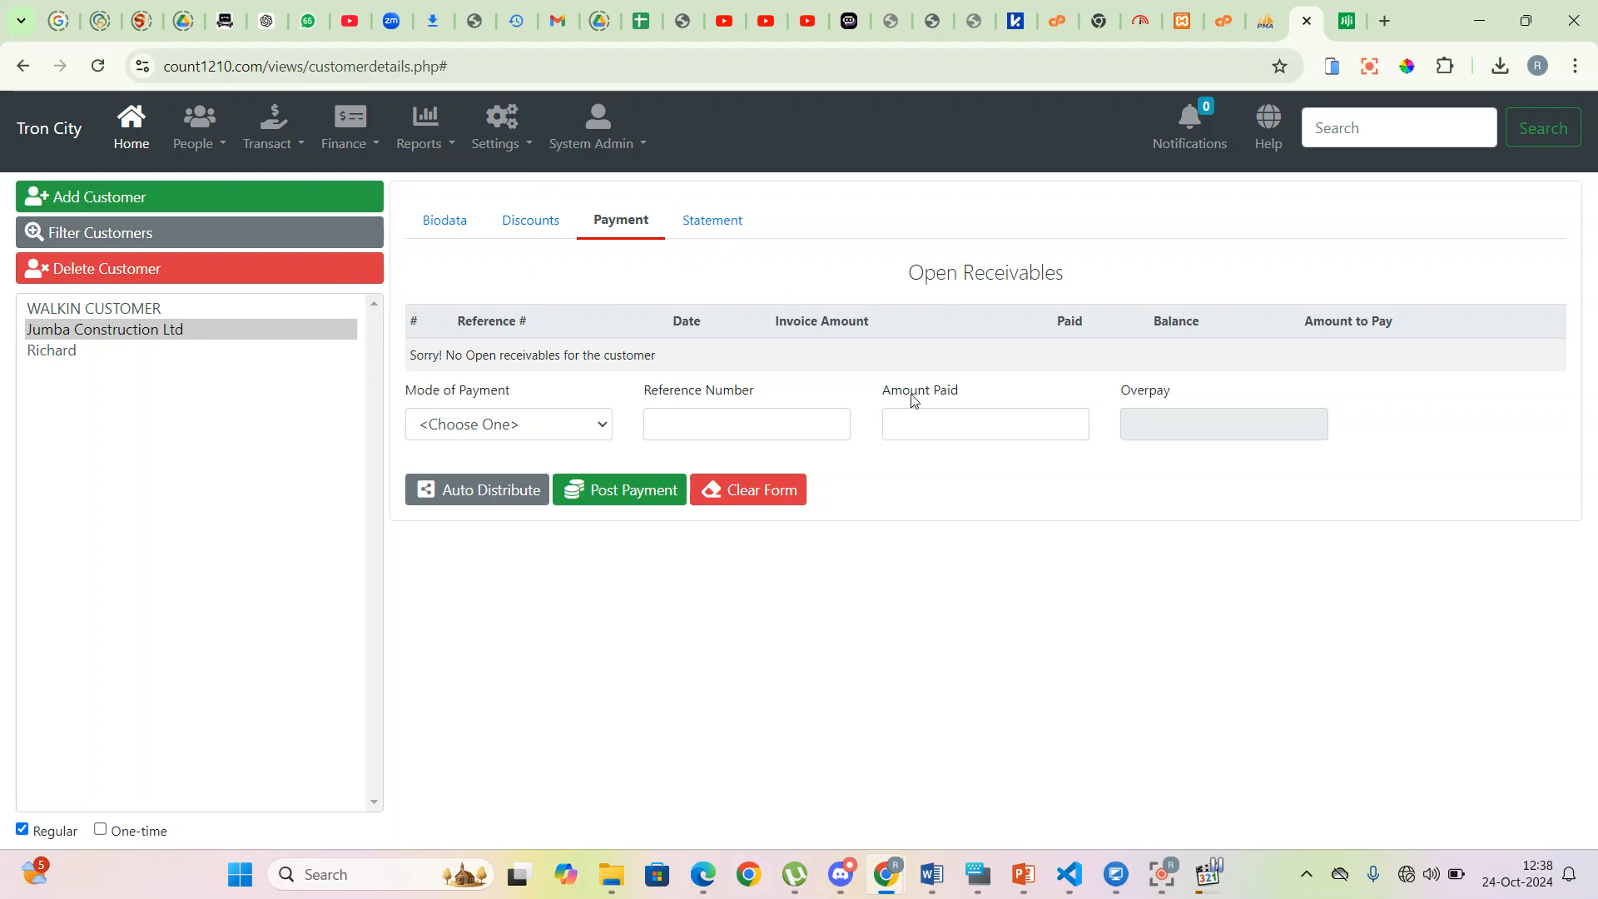
{"action": "left_click", "coordinate": [732, 229]}
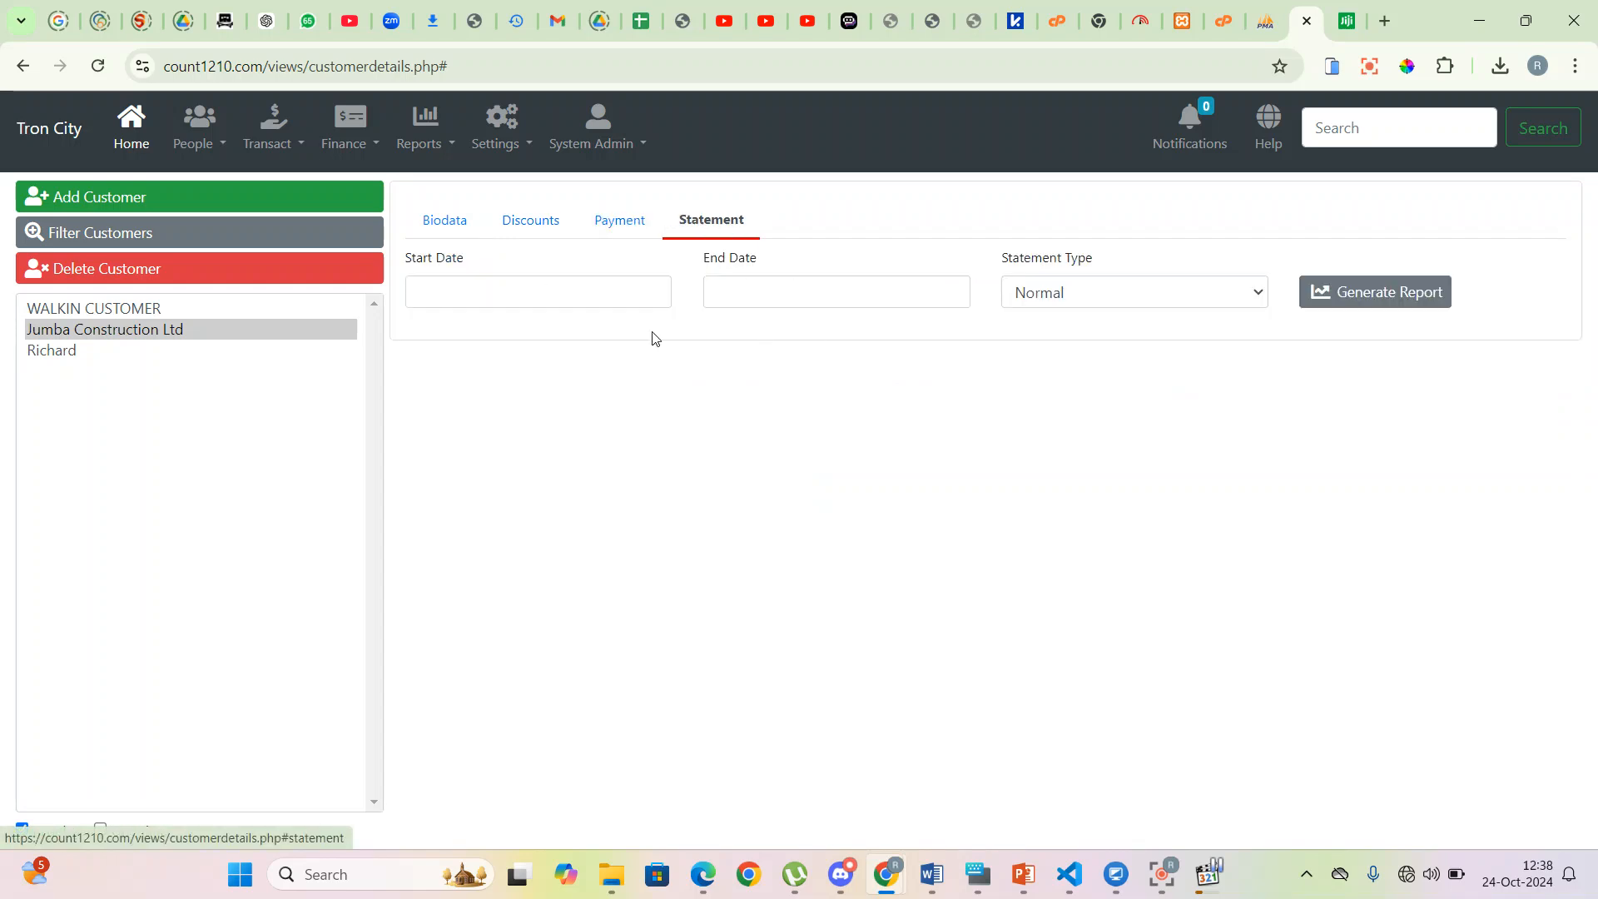
{"action": "left_click", "coordinate": [574, 293]}
{"action": "left_click", "coordinate": [492, 398]}
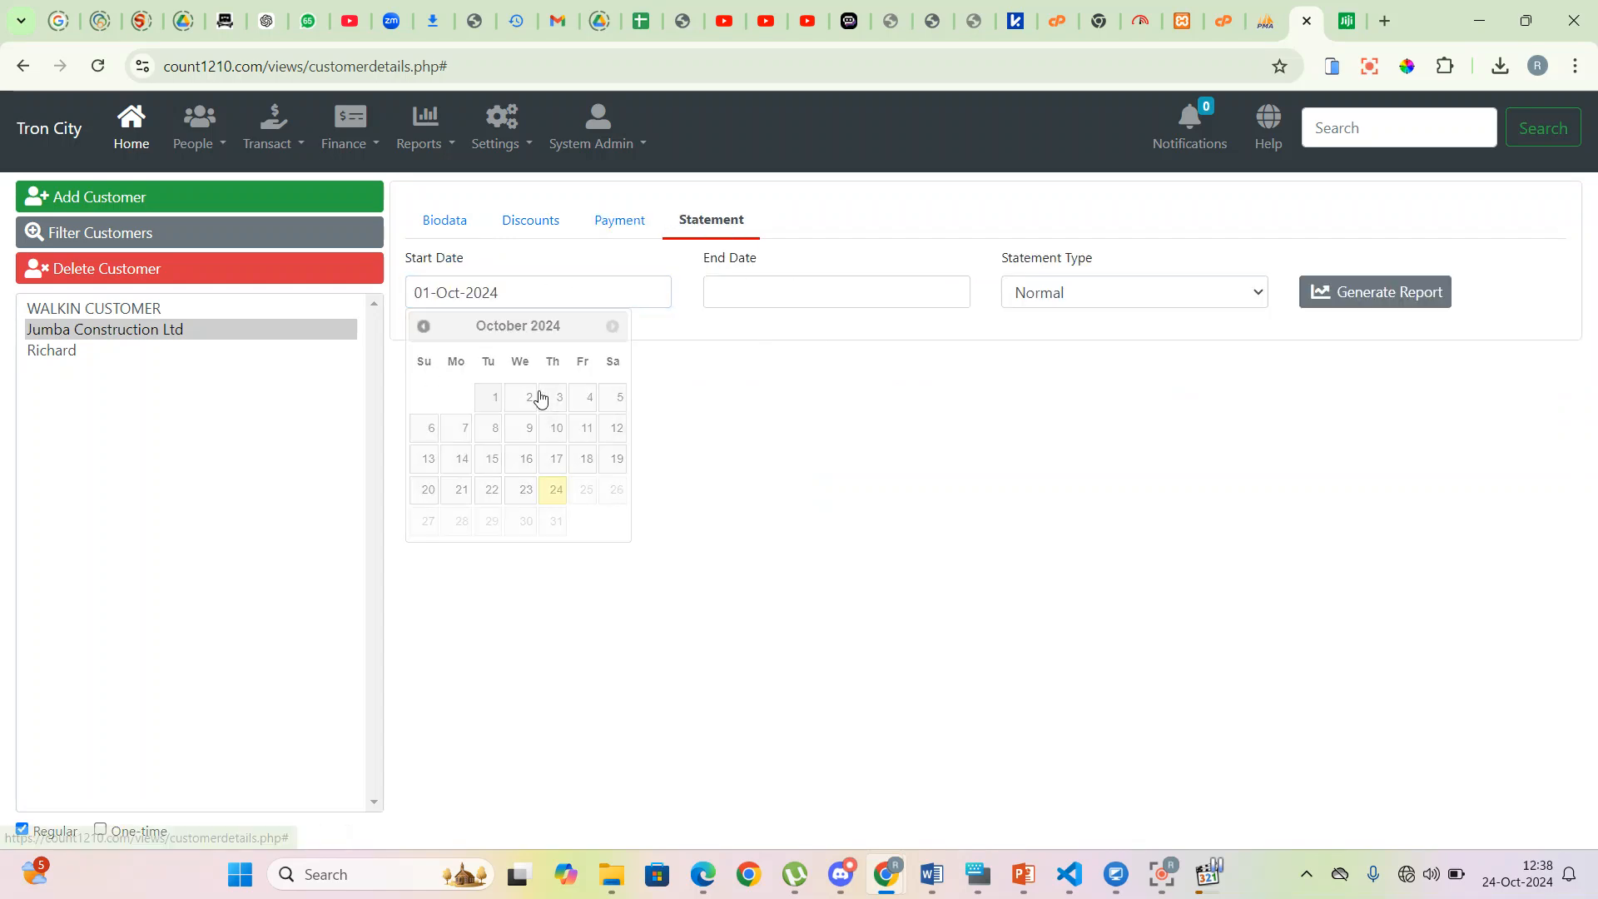
{"action": "left_click", "coordinate": [914, 292]}
{"action": "left_click", "coordinate": [841, 496]}
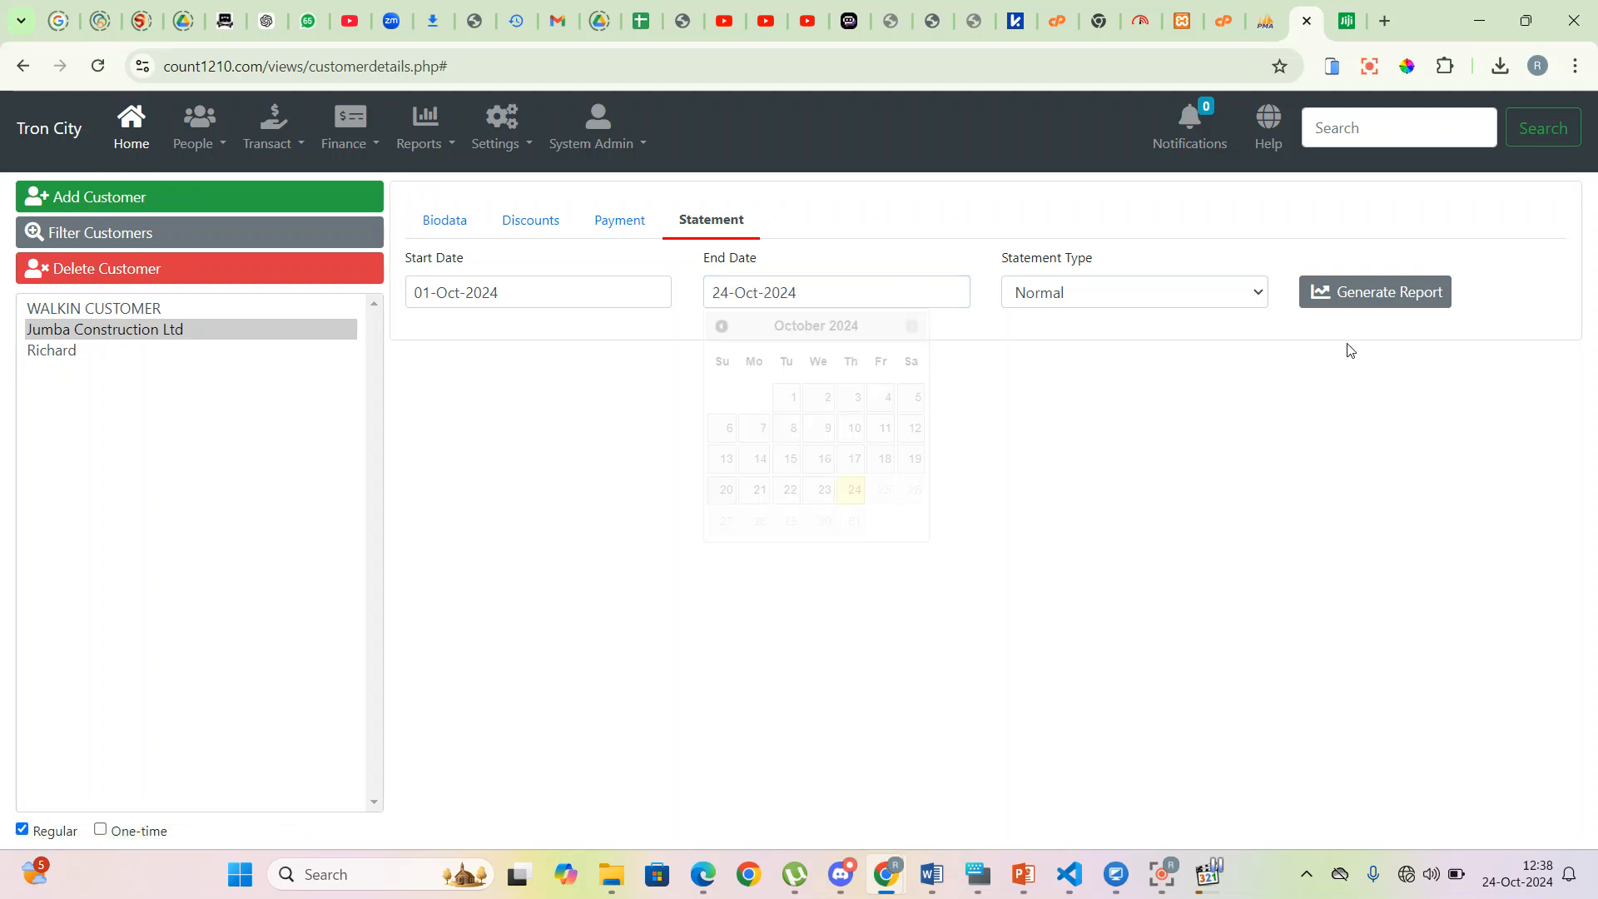
{"action": "left_click", "coordinate": [1421, 292]}
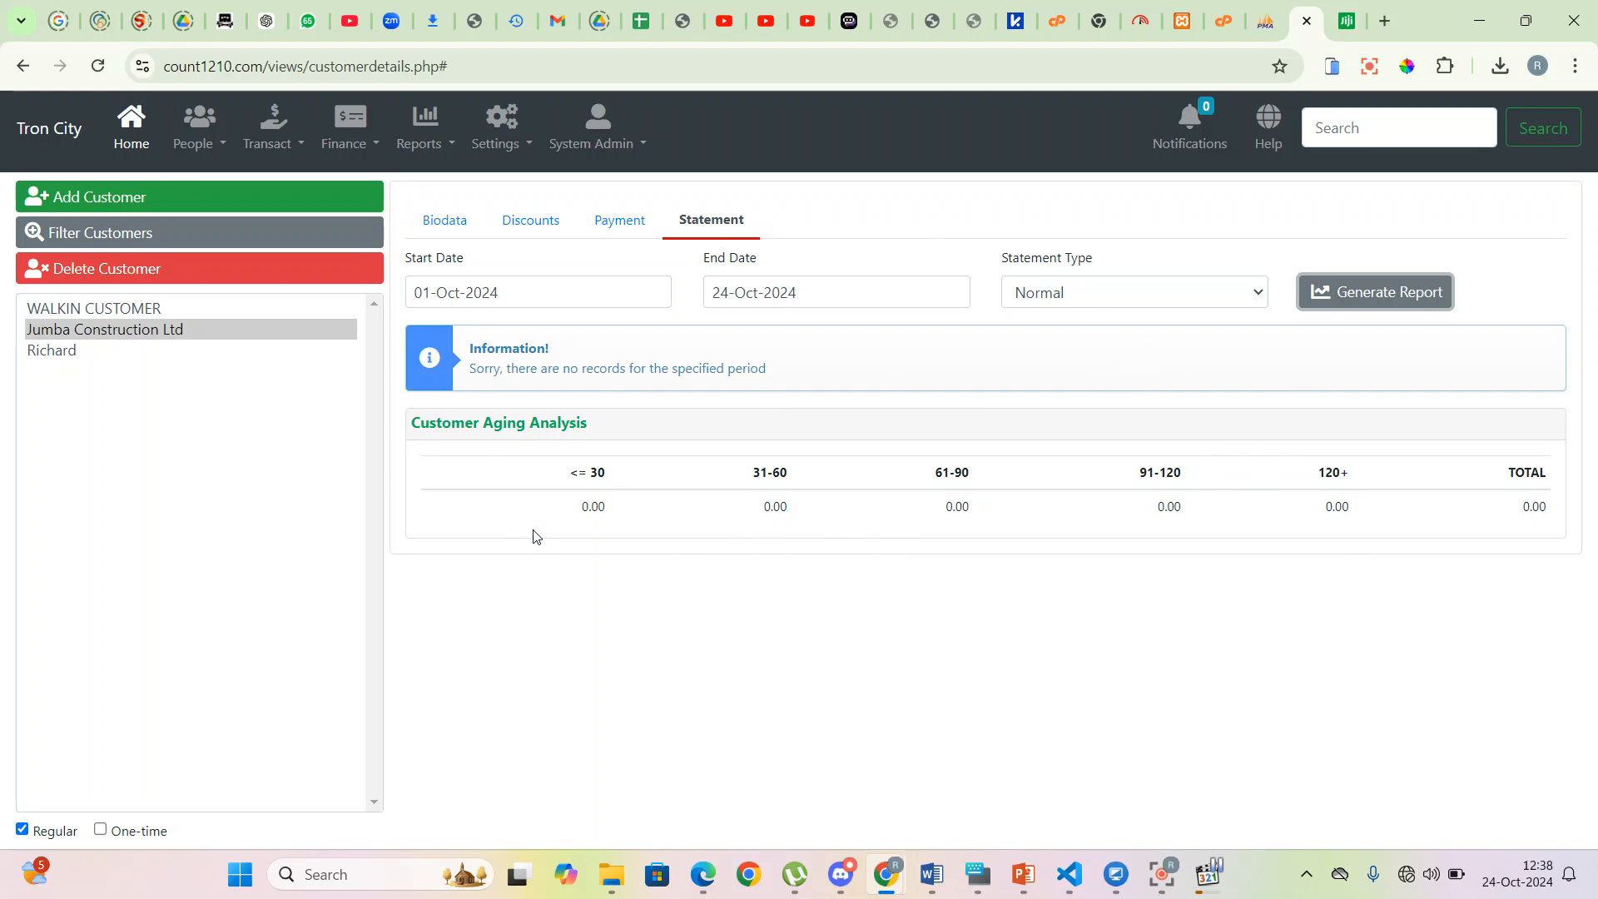
- Start a new supplier named Saj Ceramics and enter its physical and postal addresses
{"action": "left_click", "coordinate": [224, 146]}
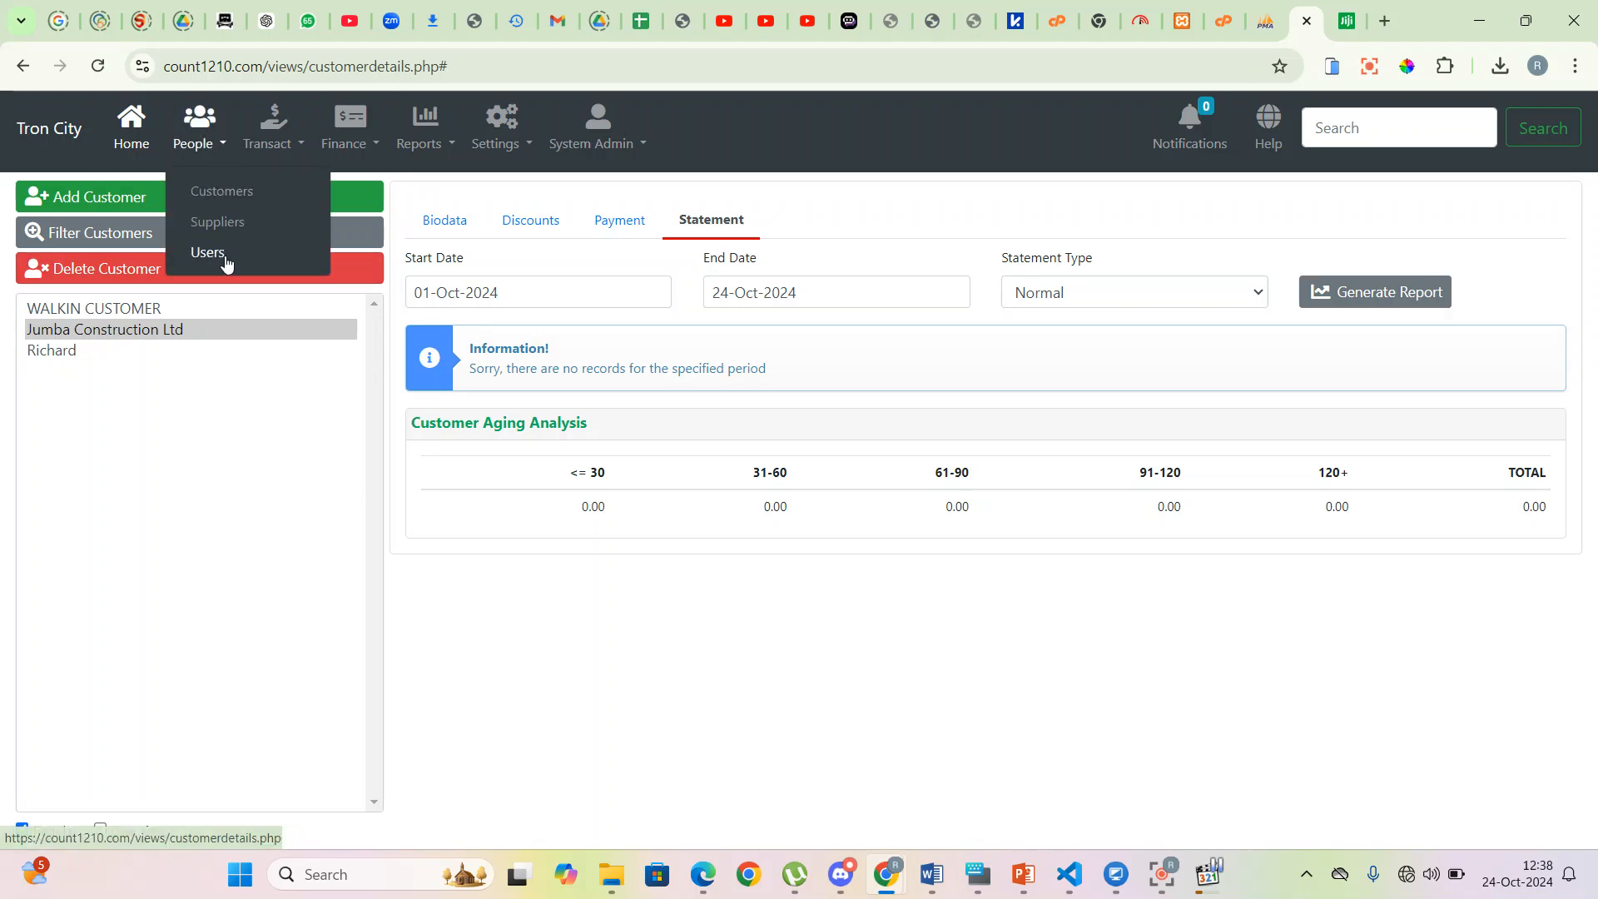
{"action": "left_click", "coordinate": [229, 222]}
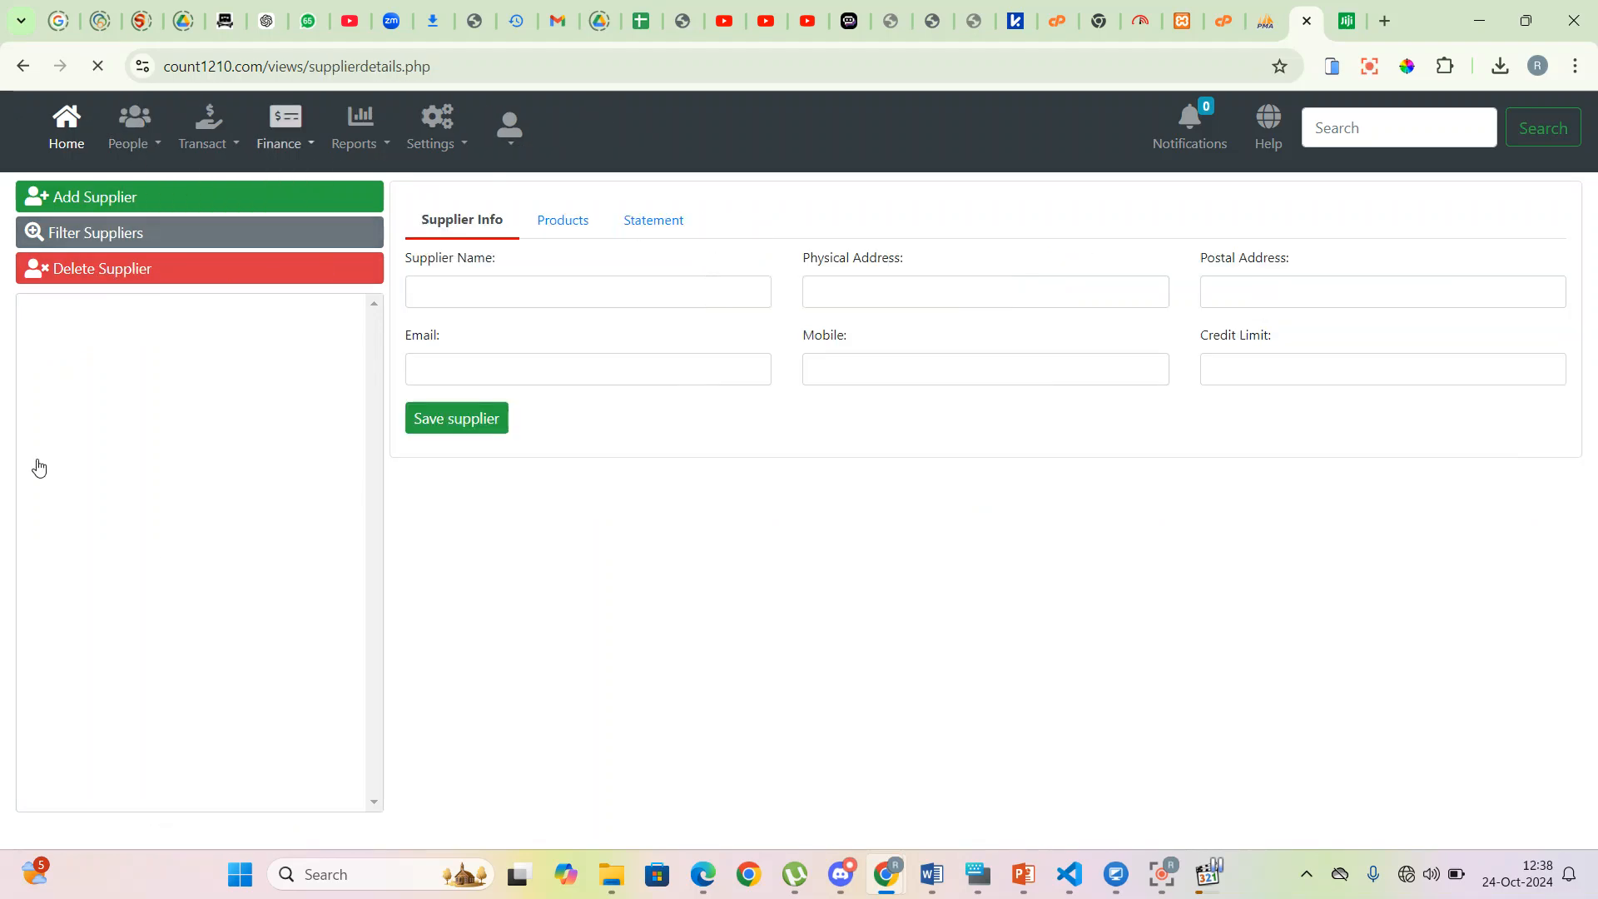
{"action": "left_click", "coordinate": [468, 284]}
{"action": "type", "text": "Sa"}
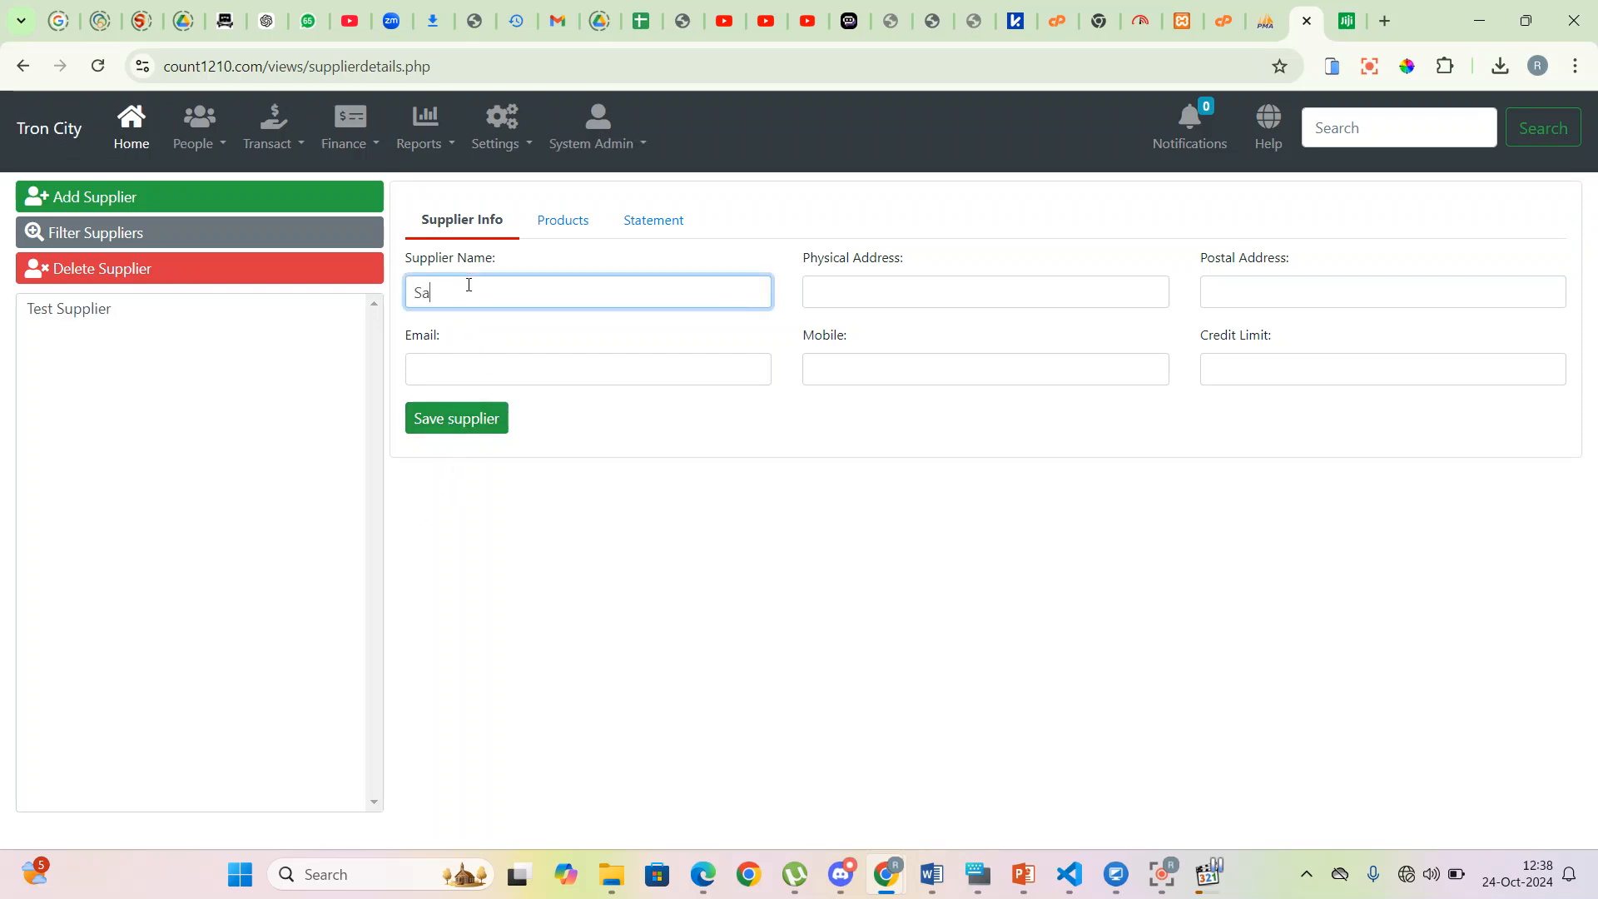
{"action": "type", "text": "j Ceramics"}
{"action": "left_click", "coordinate": [888, 287]}
{"action": "type", "text": "Mombasa Road"}
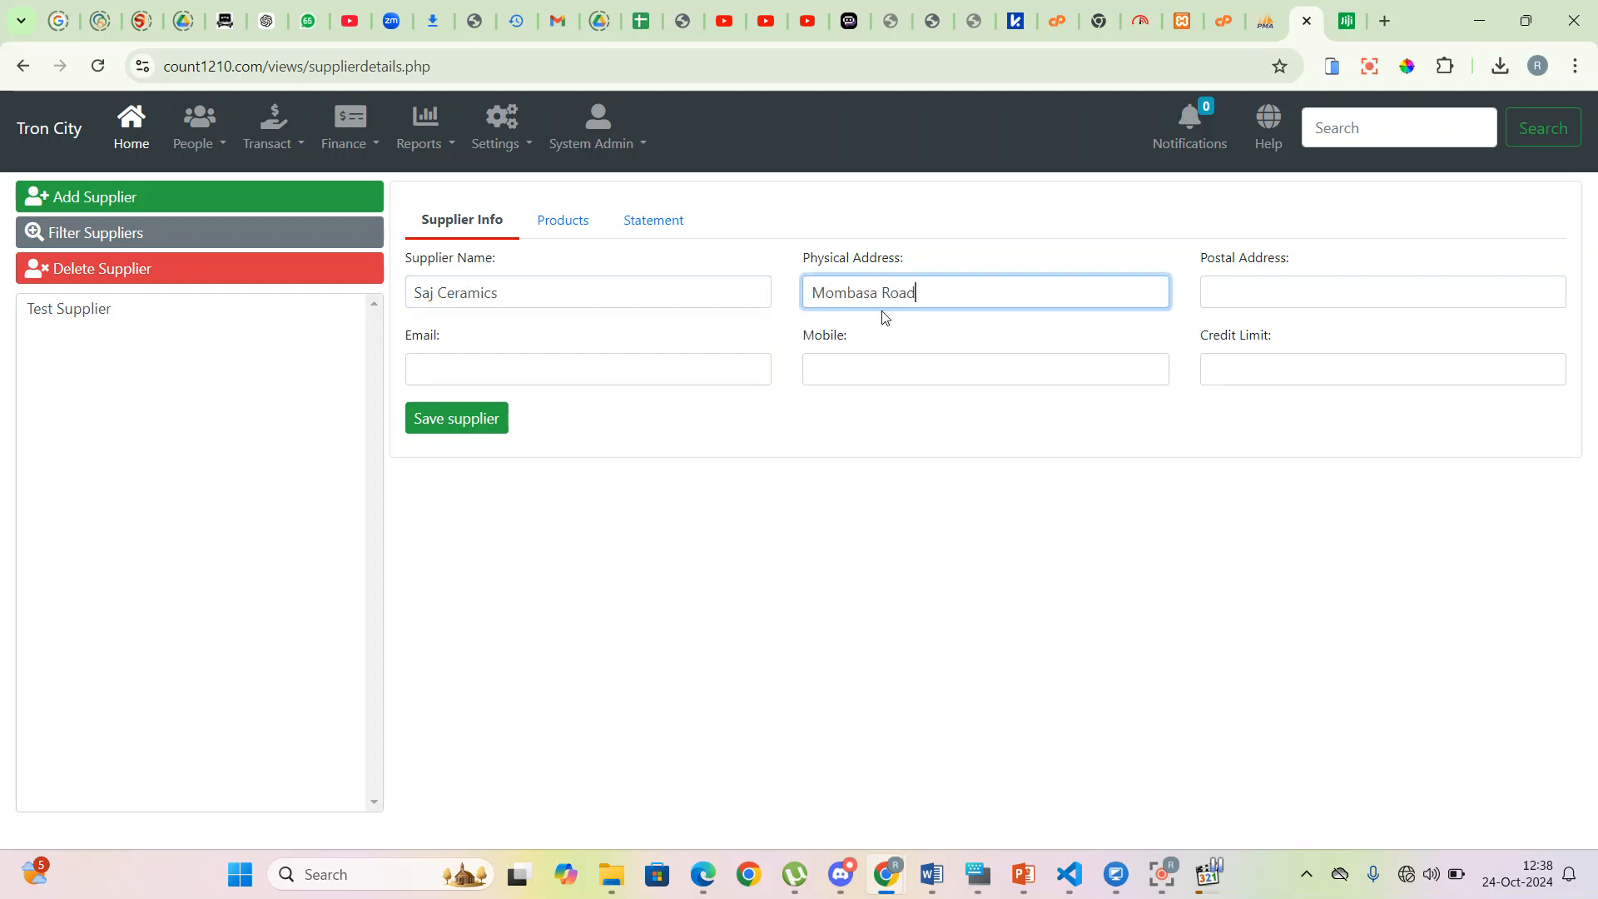
{"action": "left_click", "coordinate": [1288, 296]}
{"action": "type", "text": "8797897"}
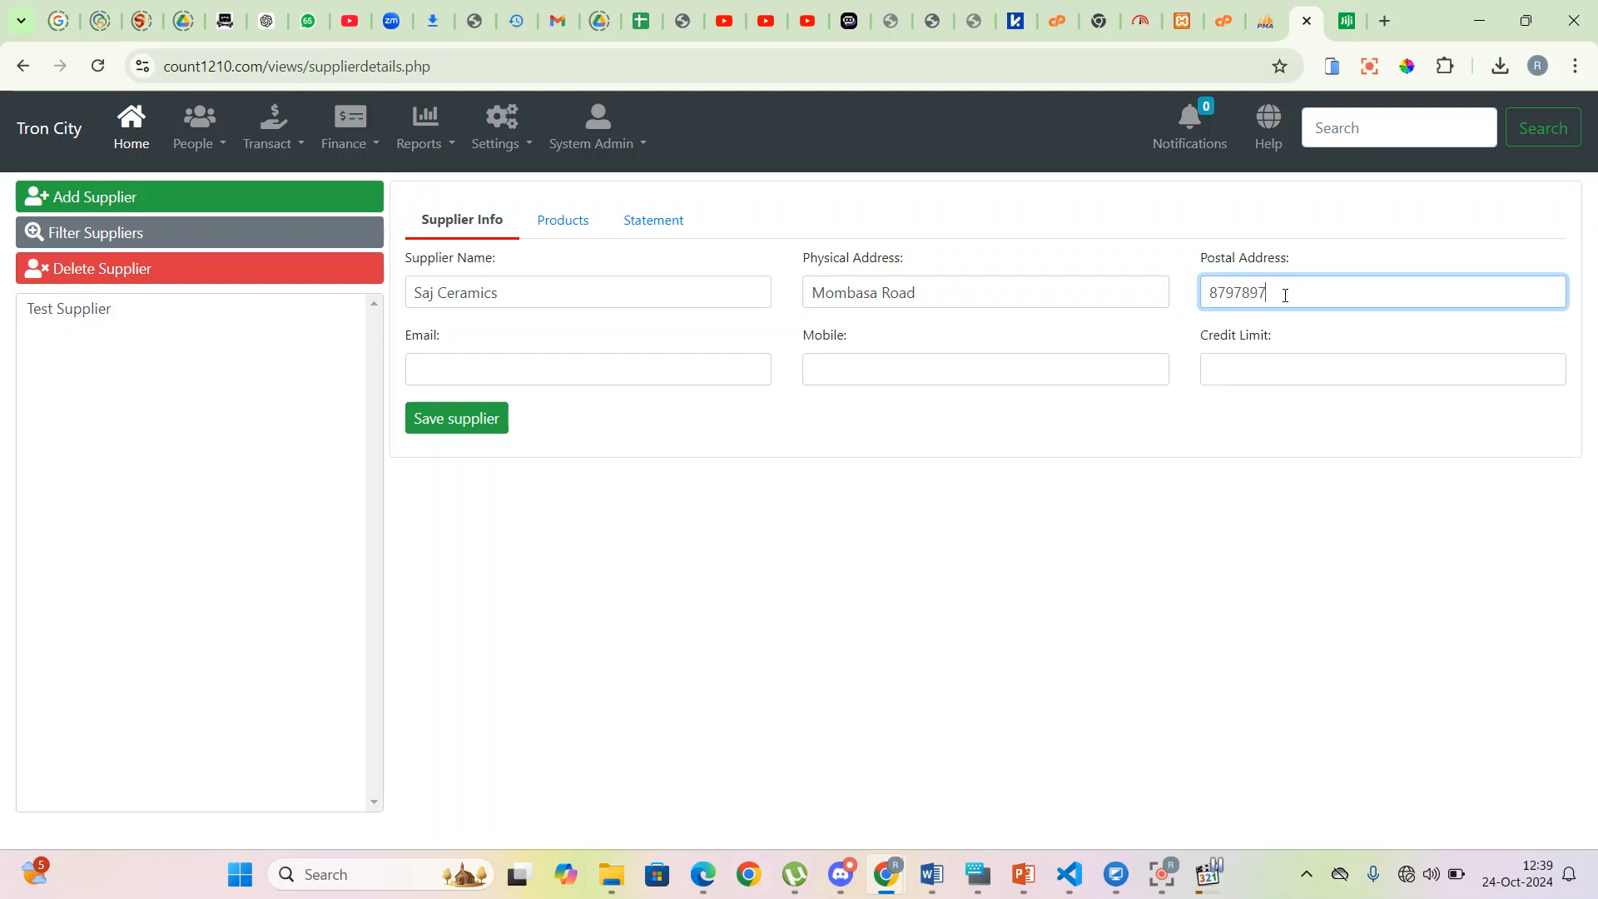
- Add the supplier's e-mail and mobile number, save with credit limit 0, and view the record
{"action": "left_click", "coordinate": [757, 383]}
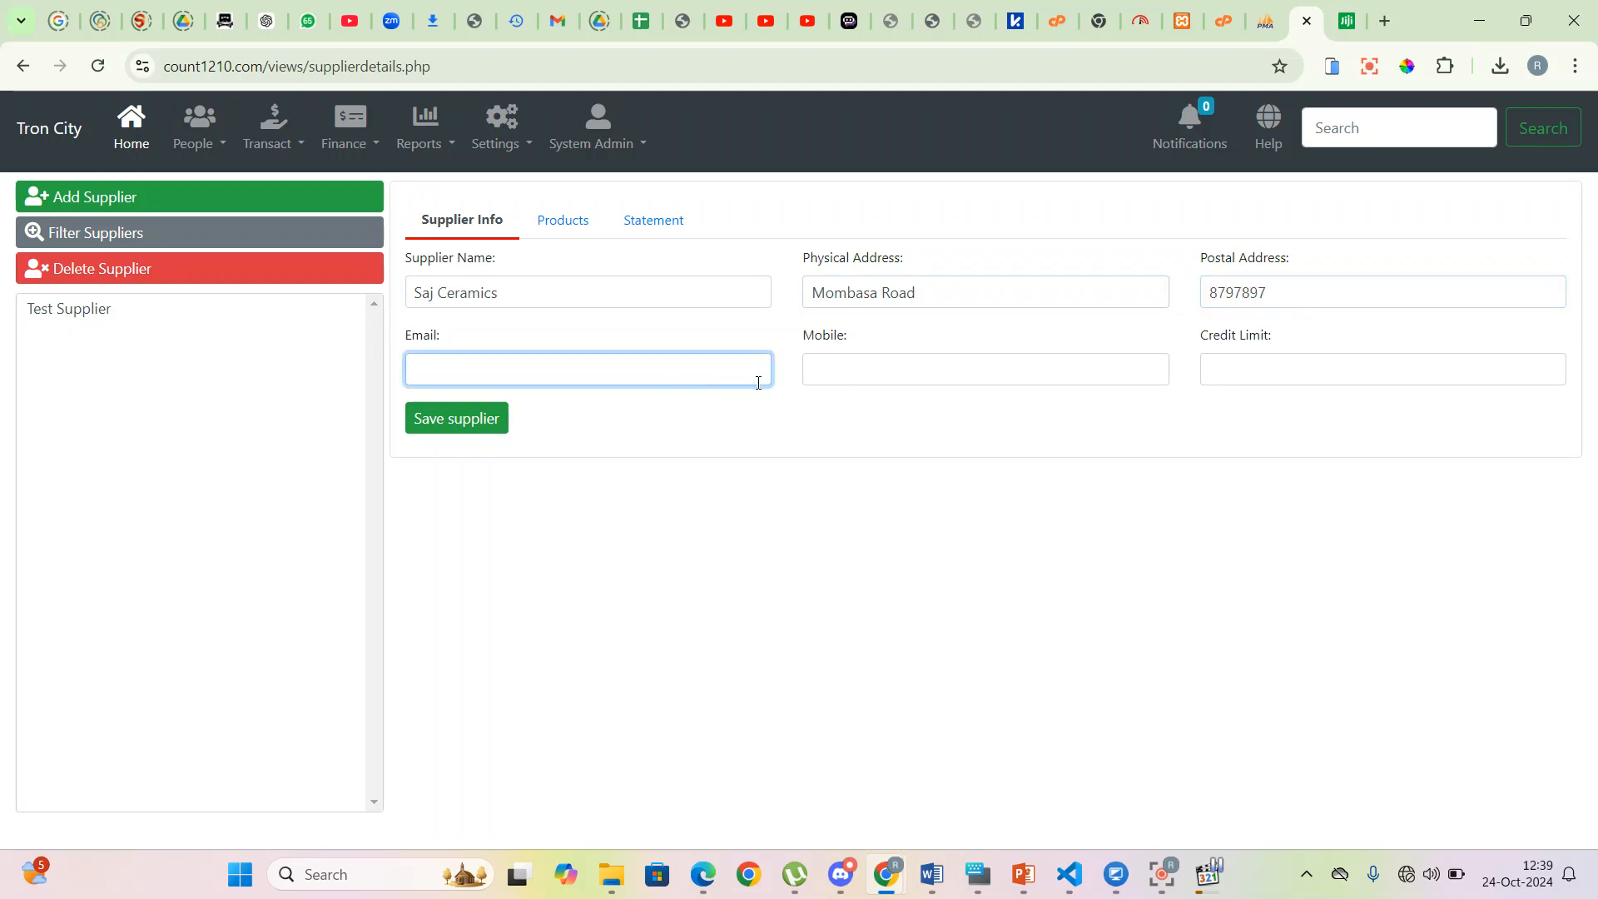
{"action": "key", "text": "Tab"}
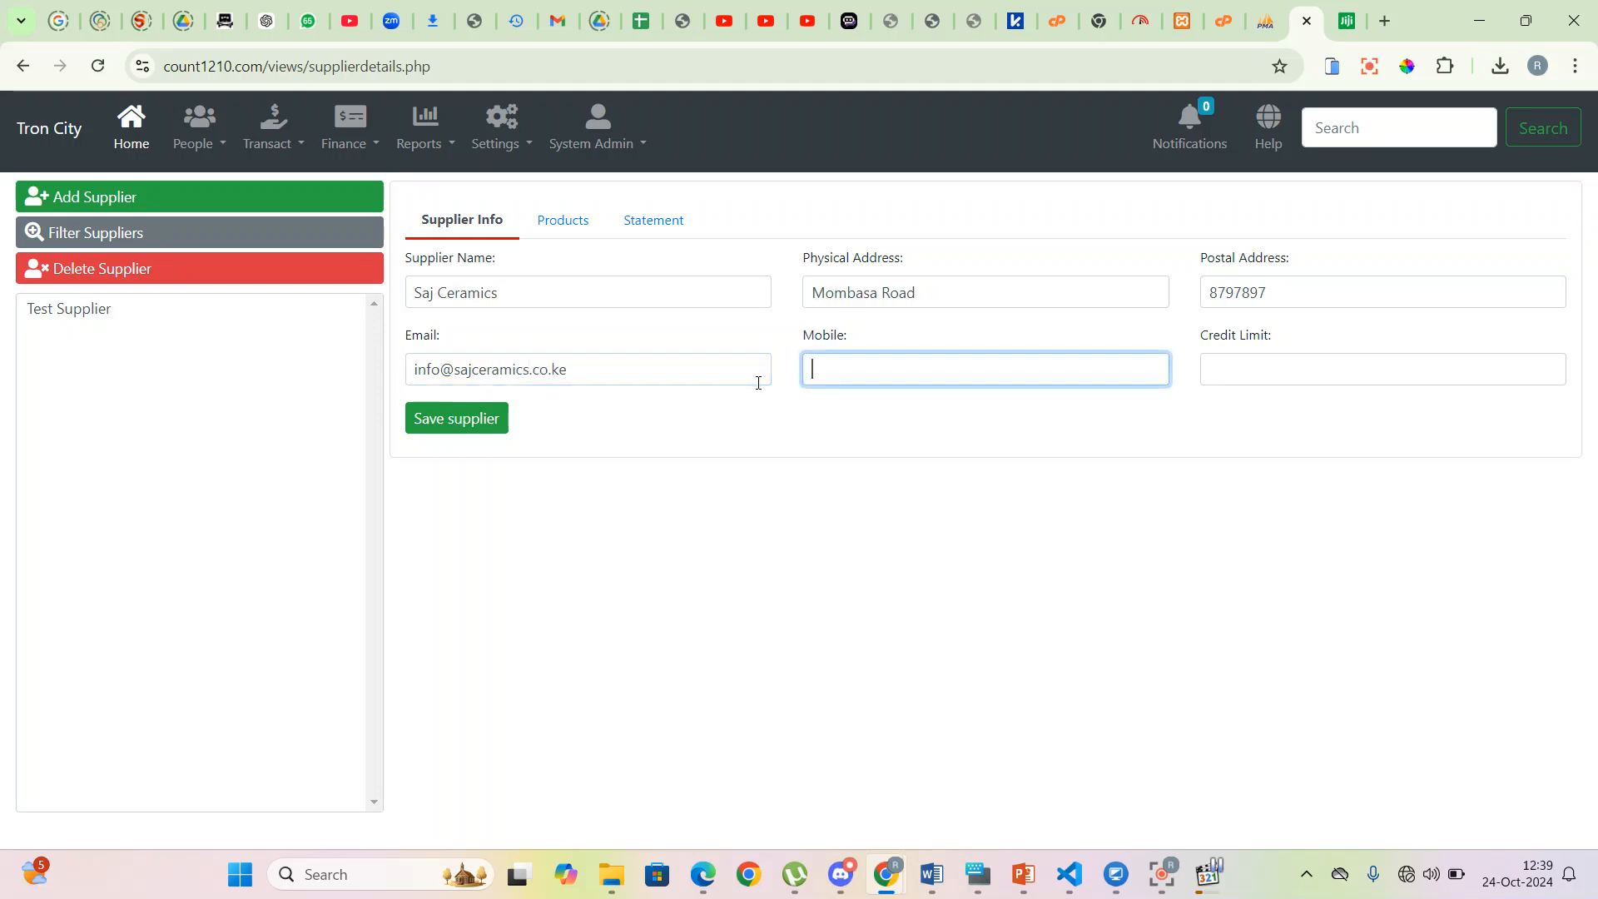
{"action": "key", "text": "Tab"}
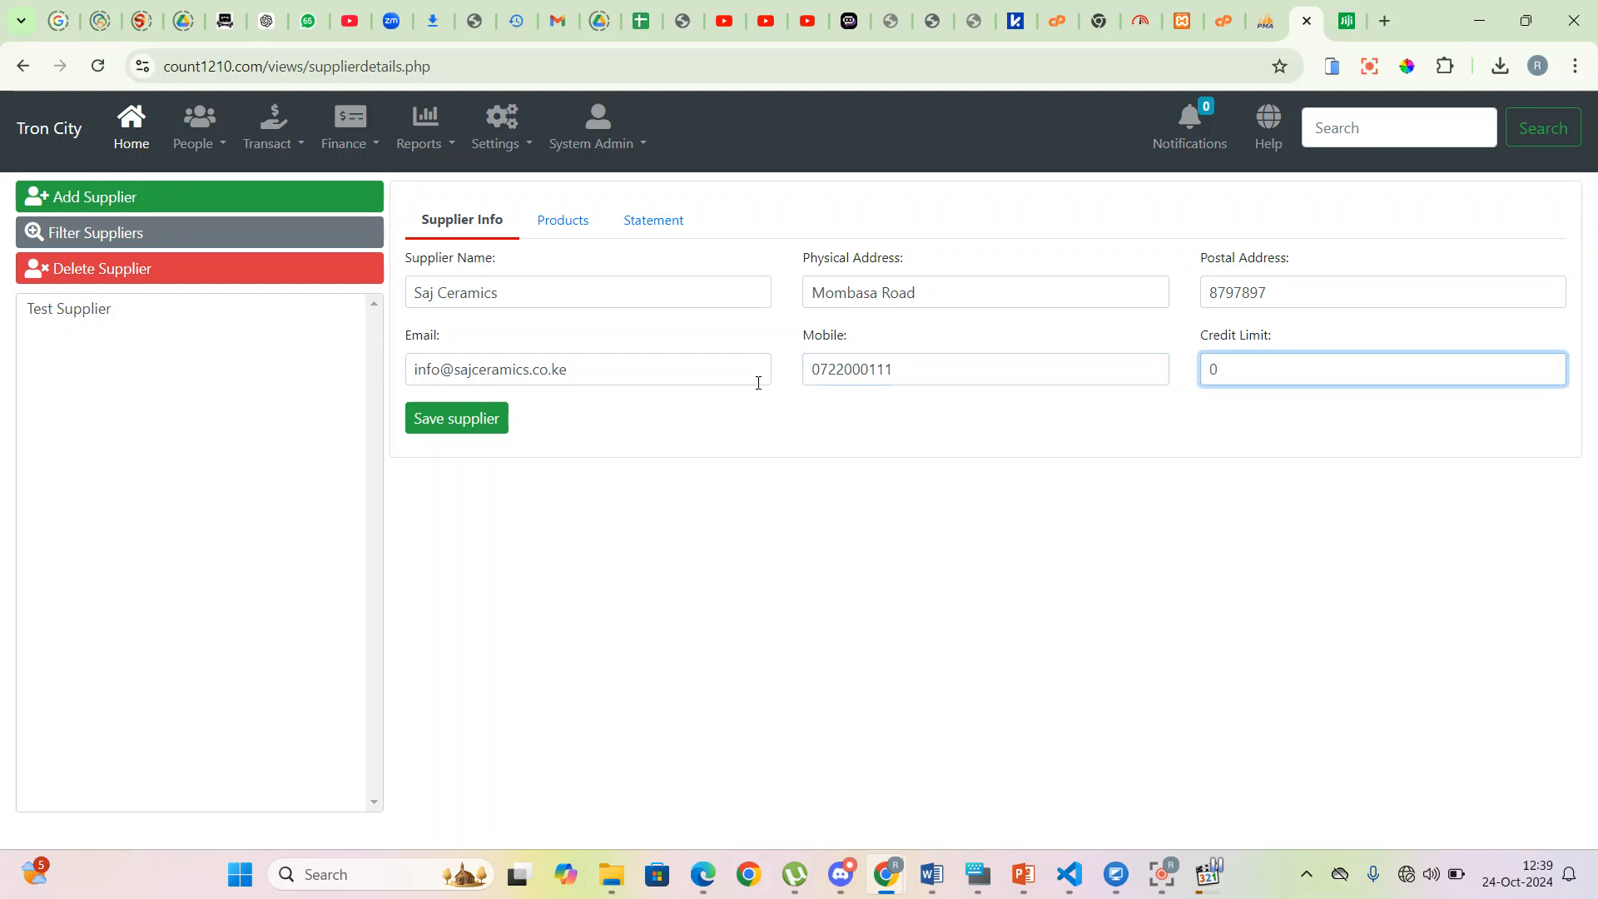
{"action": "left_click", "coordinate": [483, 429]}
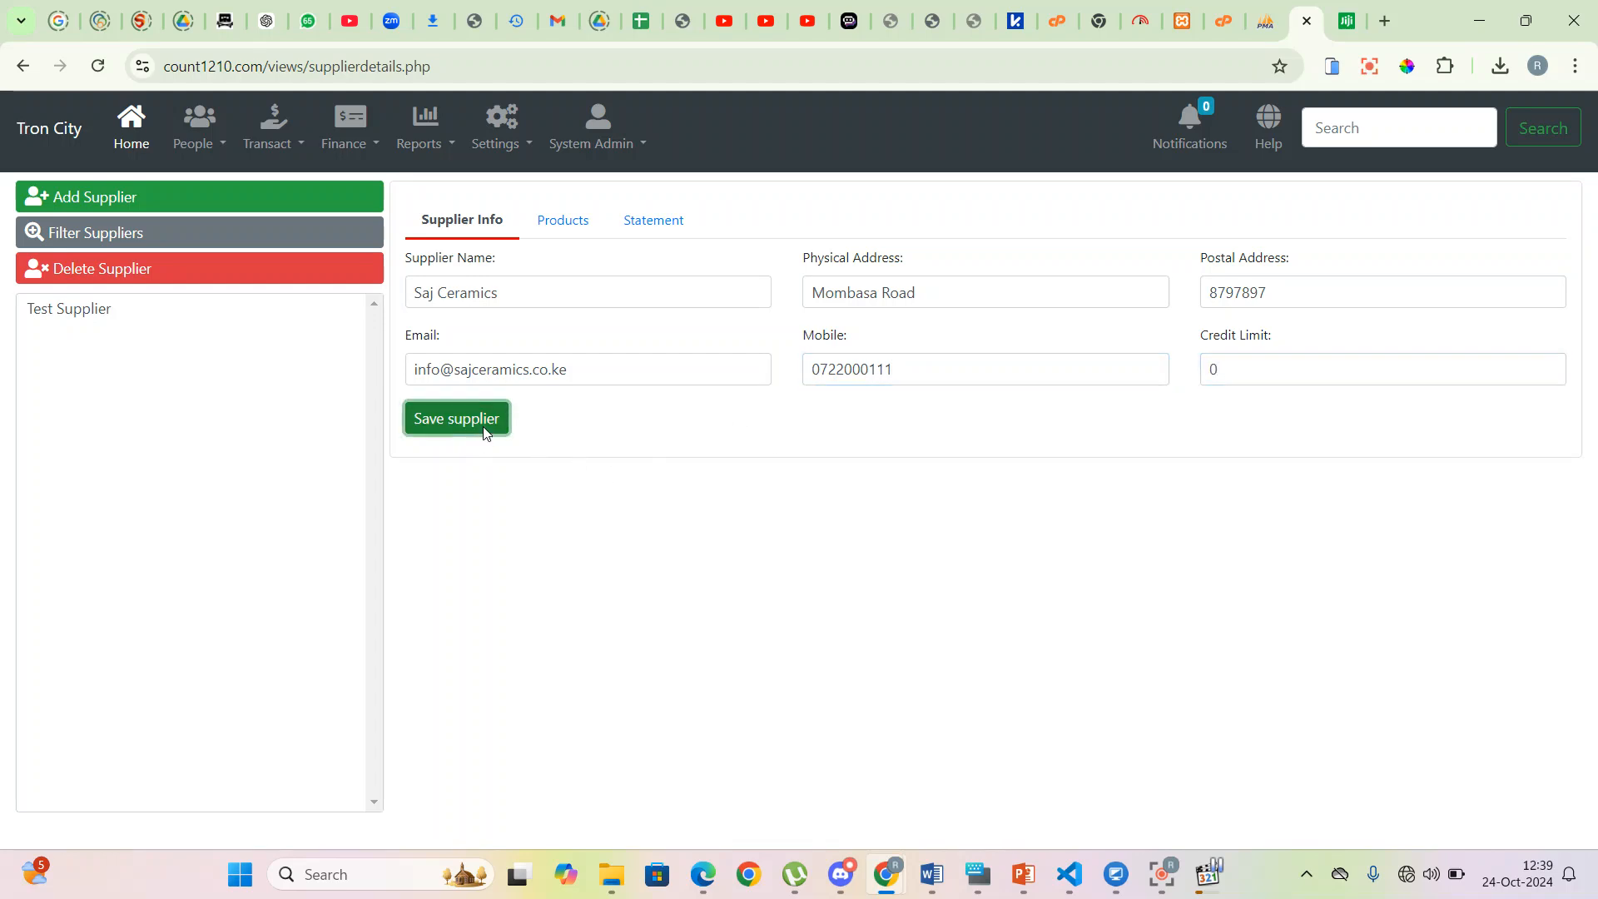
{"action": "left_click", "coordinate": [105, 313]}
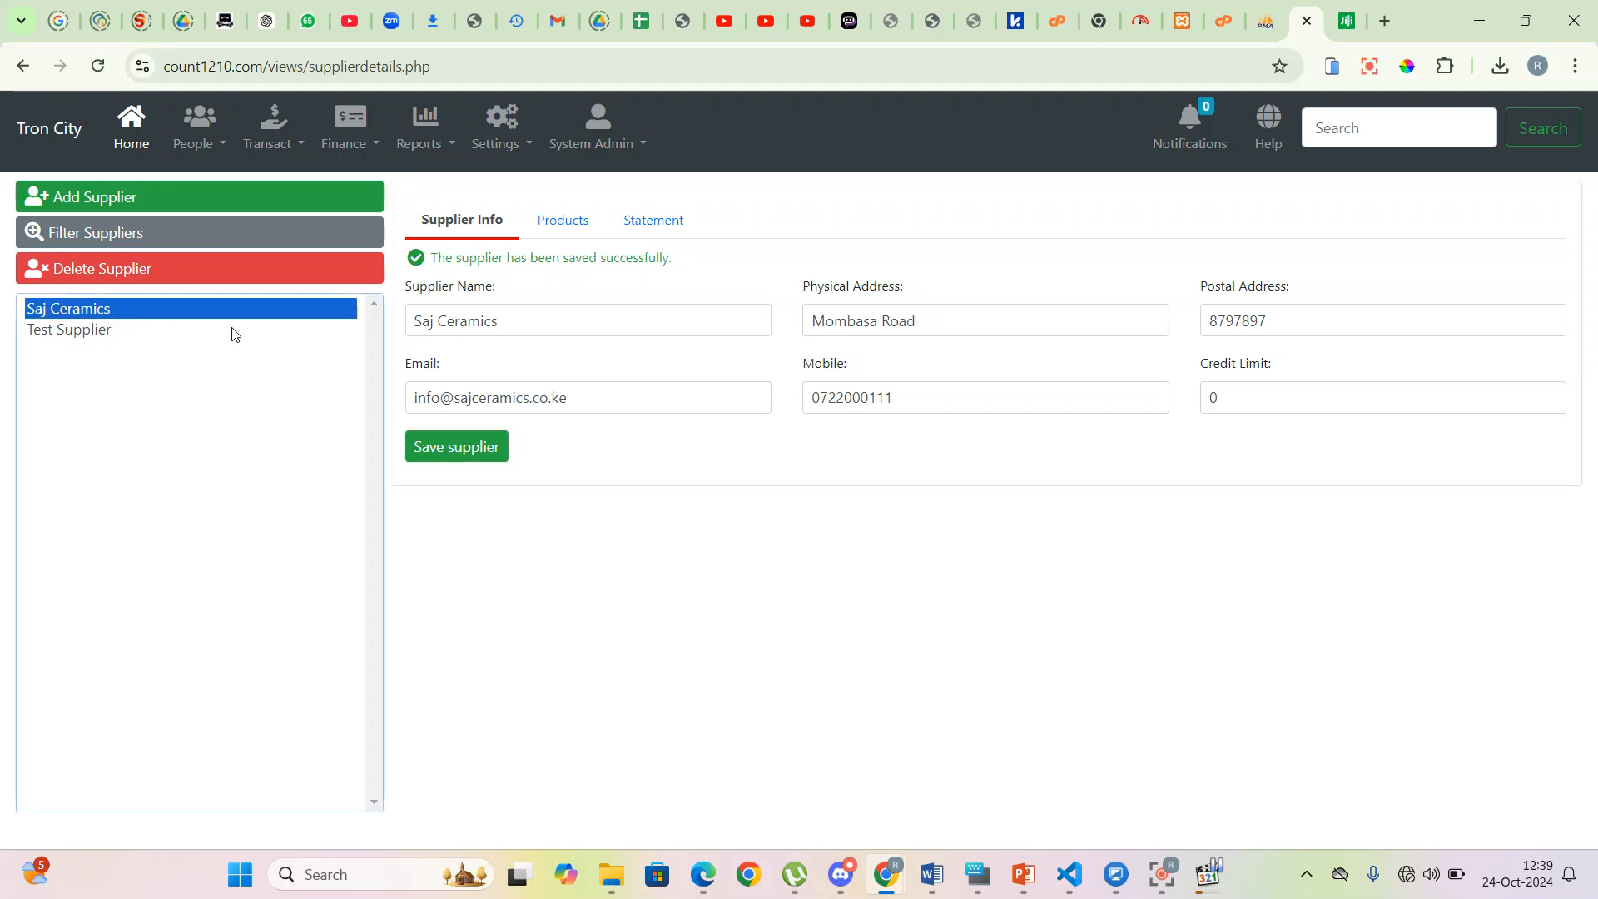
- On the user management page, begin a new user with username cashier1
{"action": "left_click", "coordinate": [222, 144]}
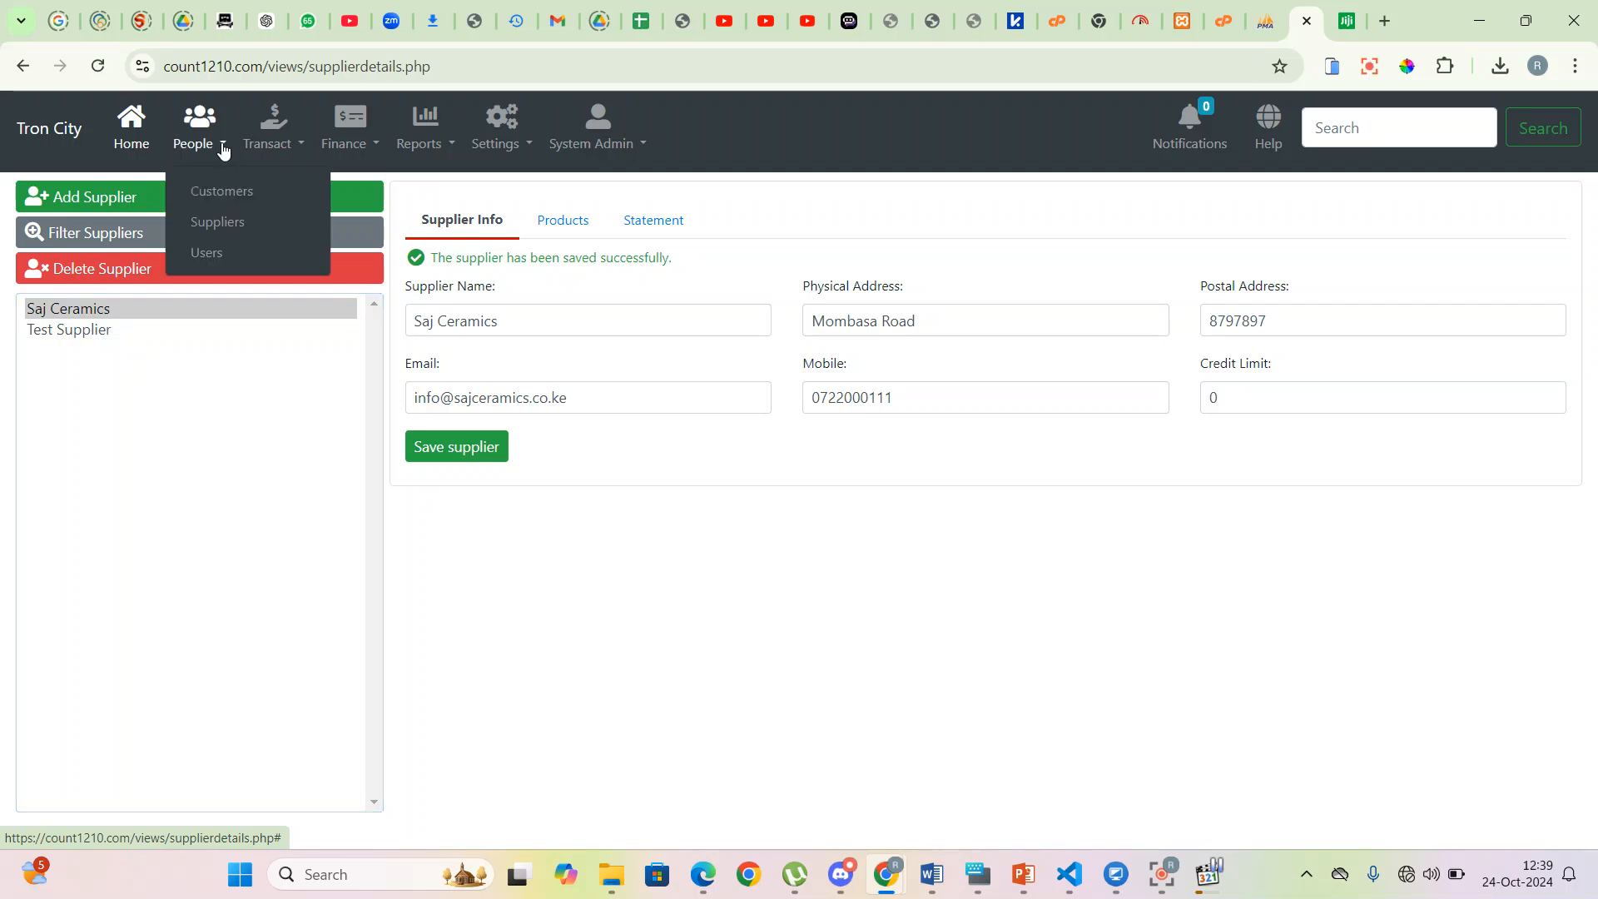
{"action": "left_click", "coordinate": [211, 248]}
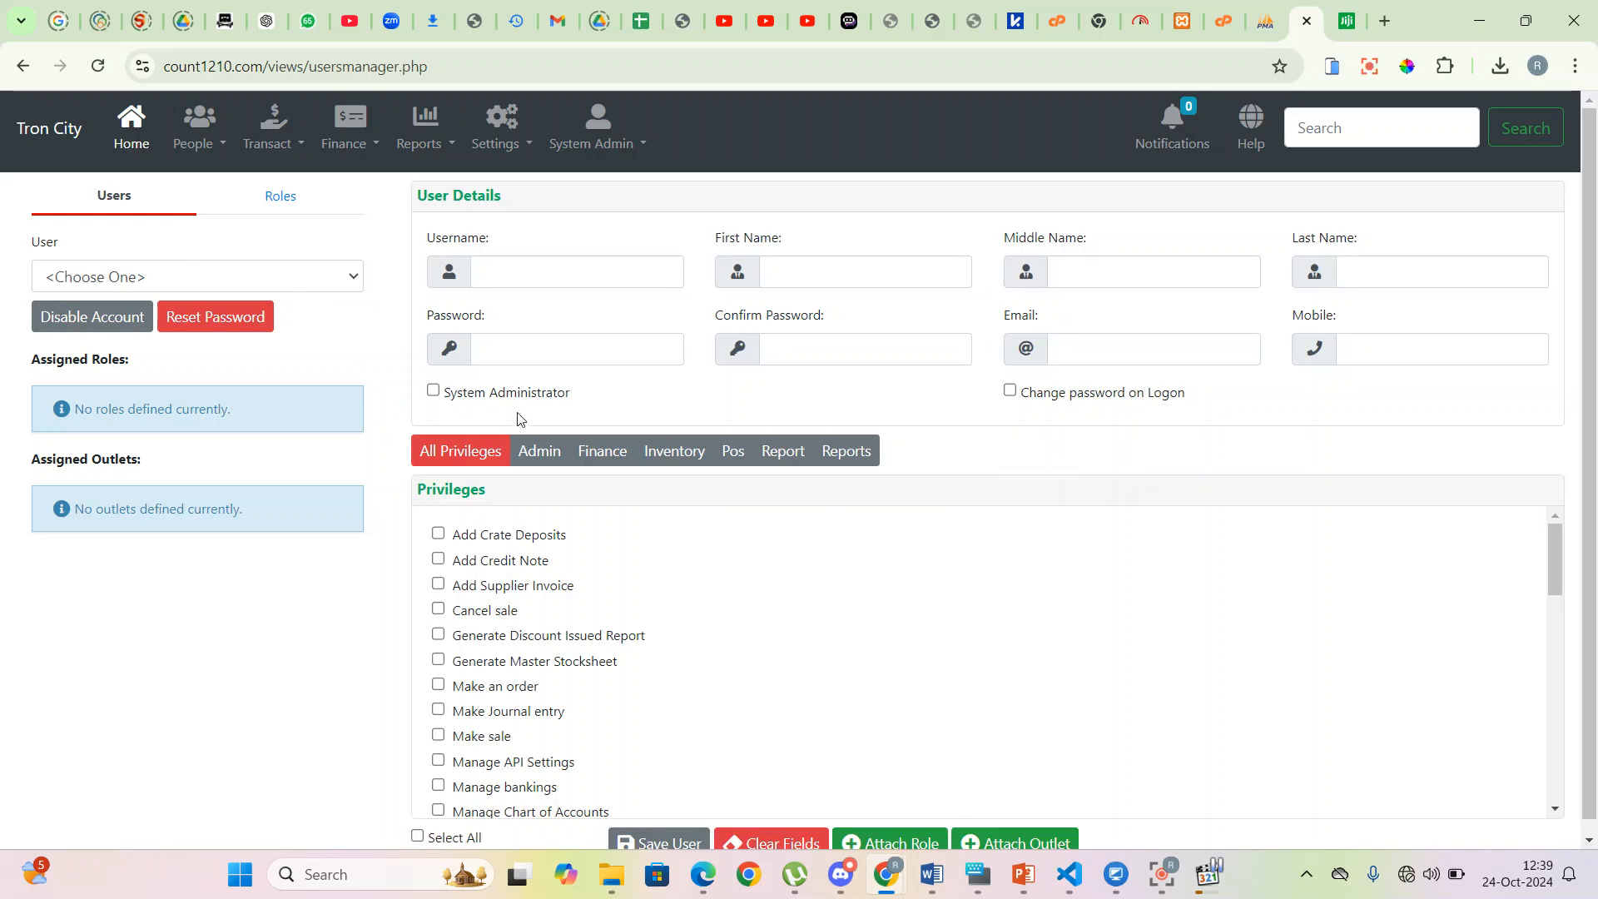
{"action": "left_click", "coordinate": [179, 279]}
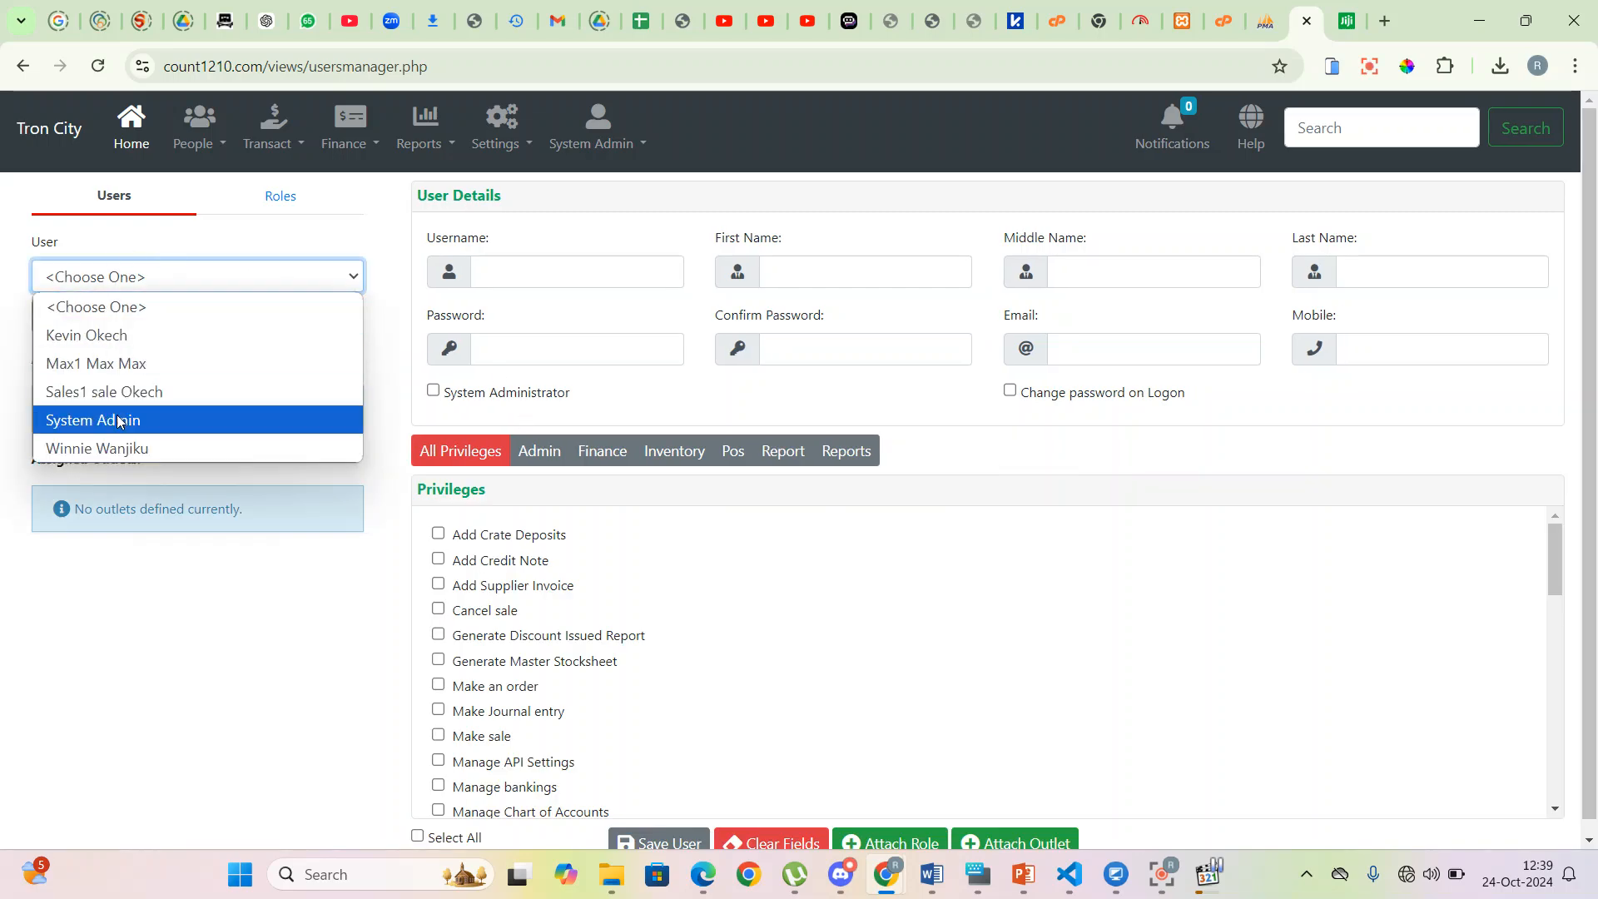
{"action": "left_click", "coordinate": [2, 316]}
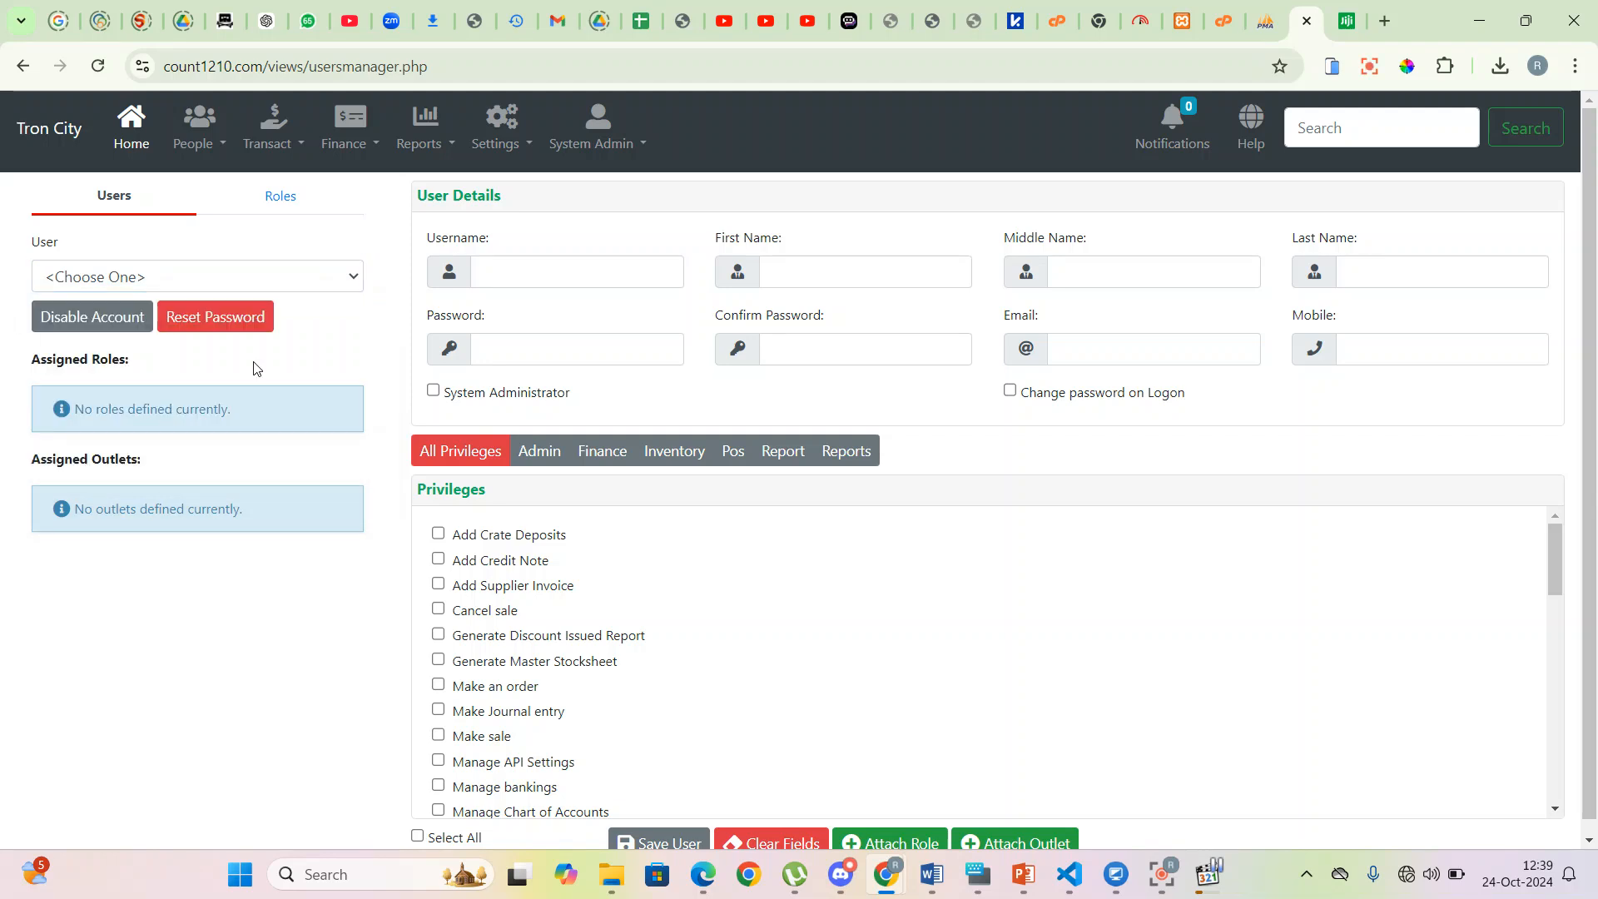
{"action": "left_click", "coordinate": [508, 279]}
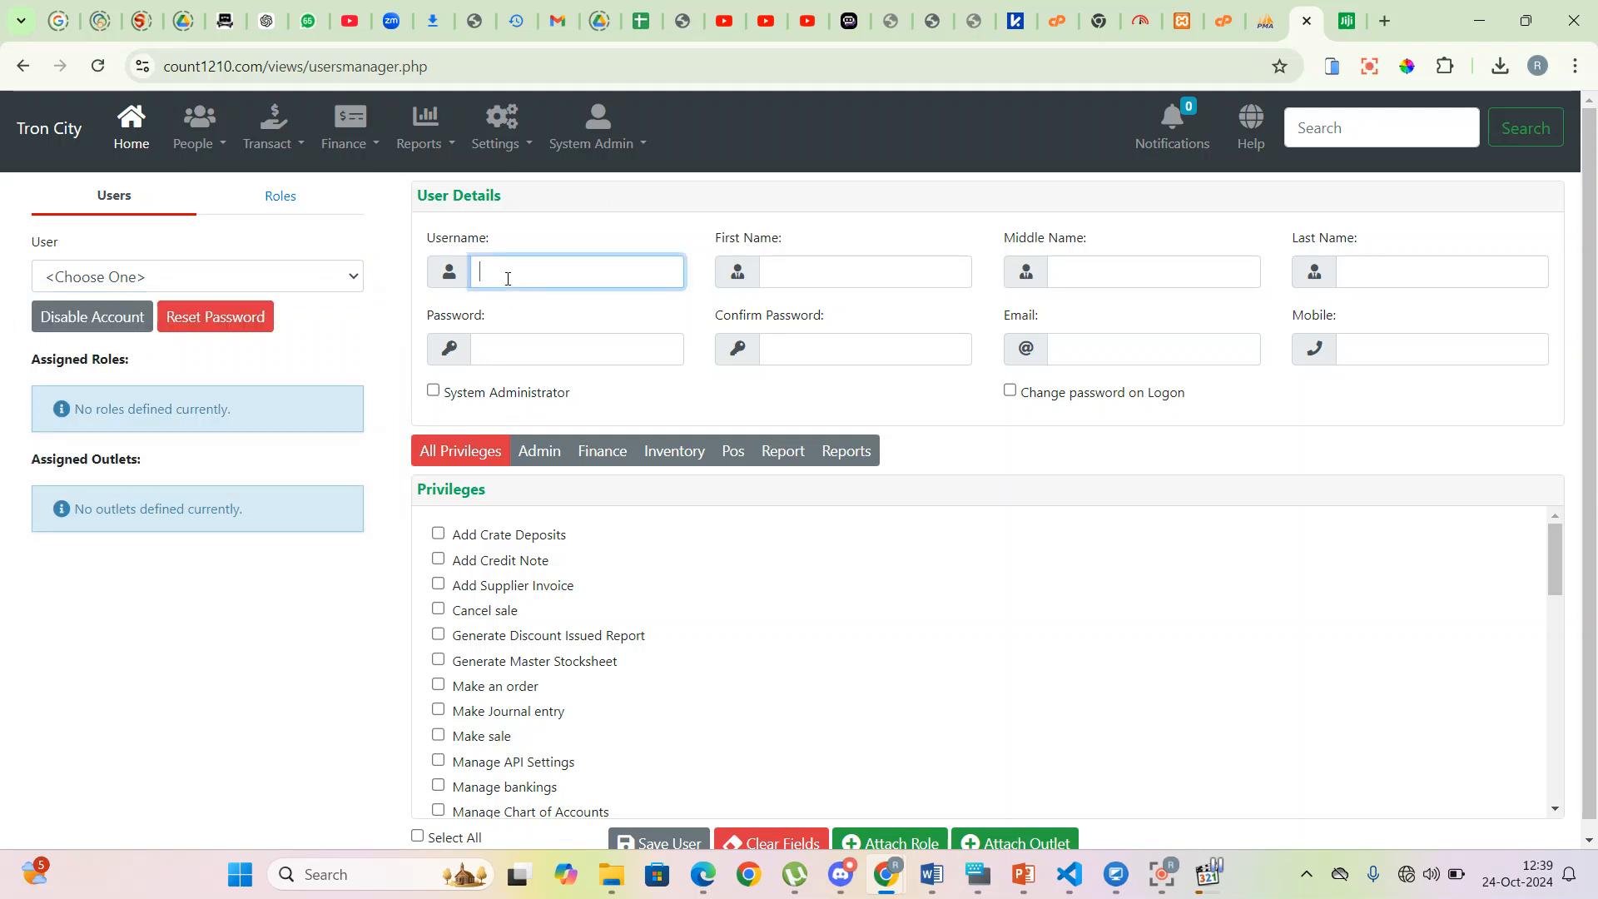
{"action": "type", "text": "cashier1"}
{"action": "left_click", "coordinate": [323, 278]}
{"action": "left_click", "coordinate": [323, 278]}
- Enter the new user's first and middle names, correcting a typo in the middle name
{"action": "left_click", "coordinate": [817, 270]}
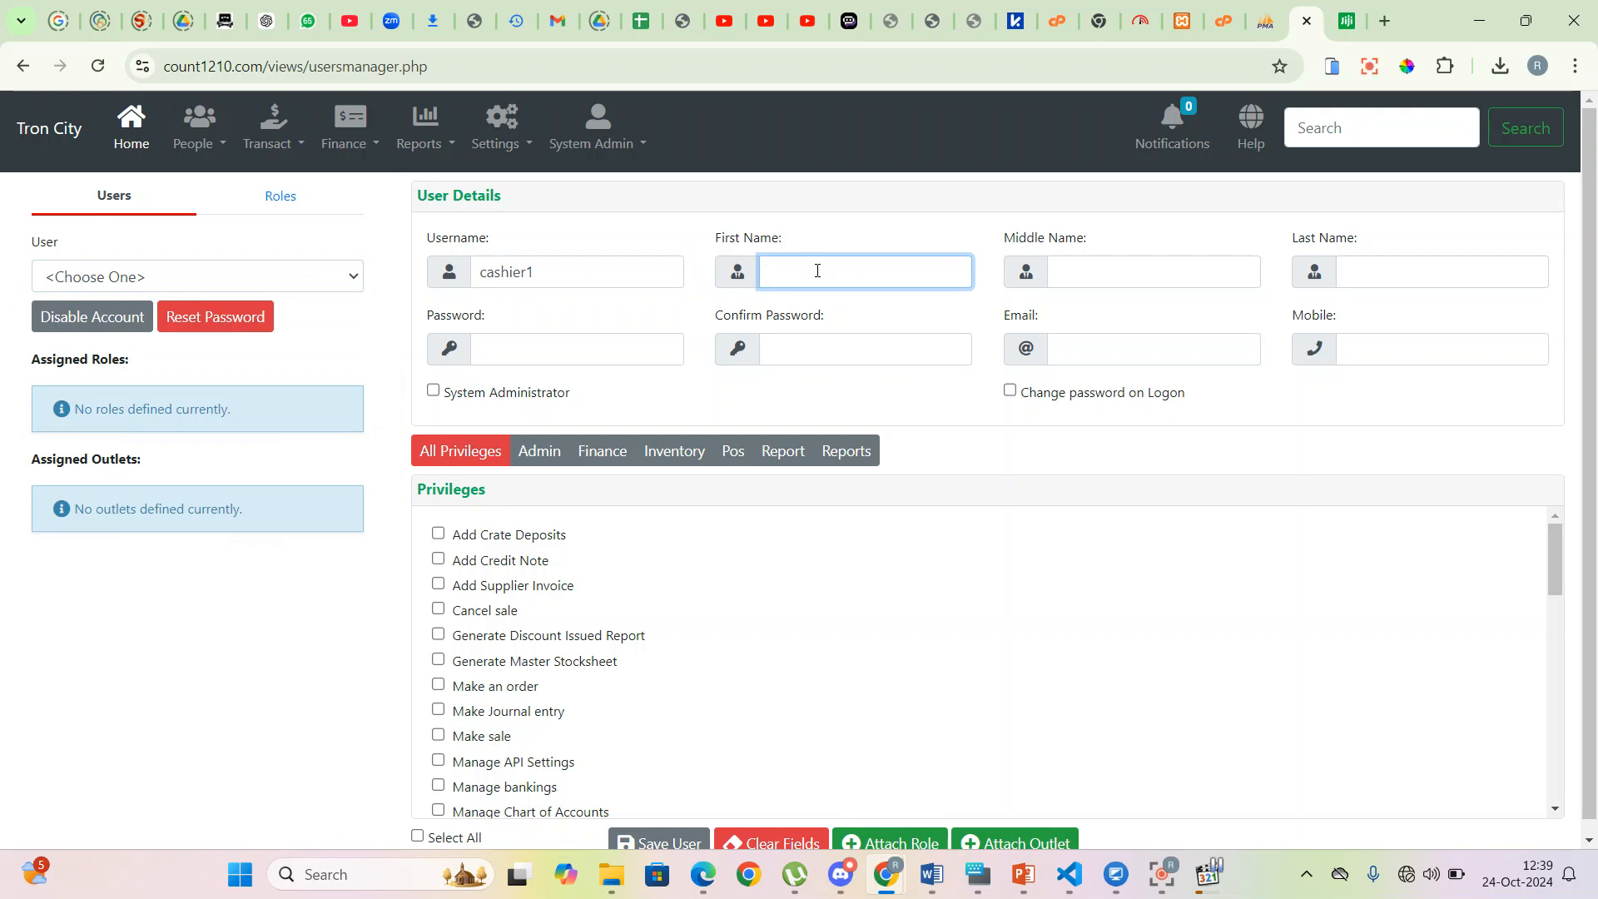
{"action": "key", "text": "Tab"}
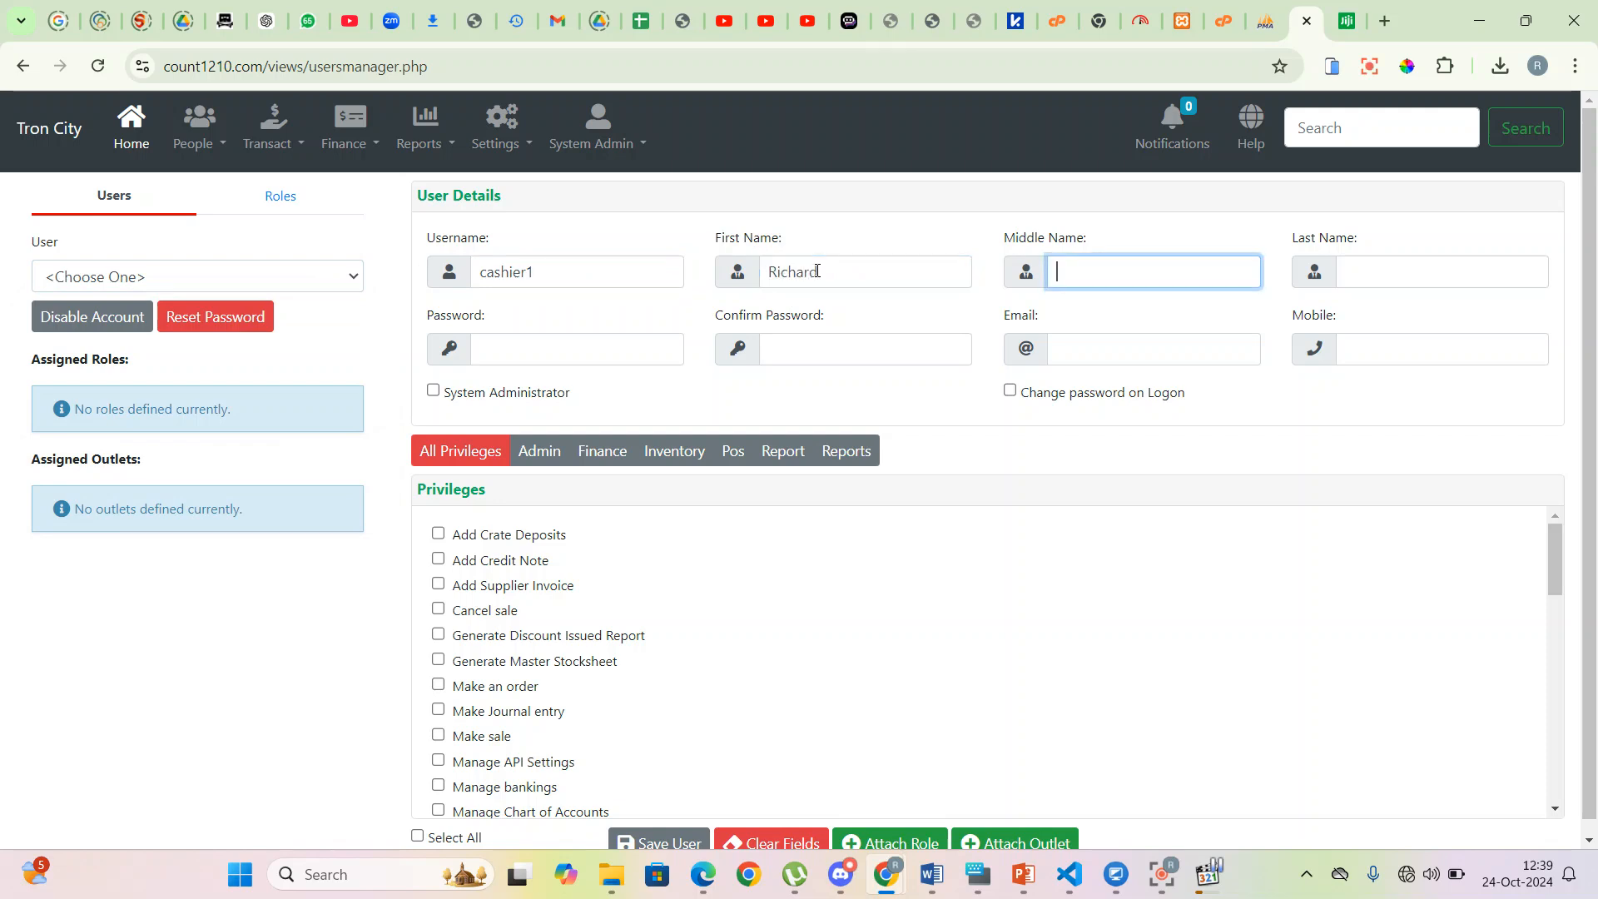
- Set and confirm the password, then fill in the user's e-mail and mobile number
{"action": "left_click", "coordinate": [535, 357]}
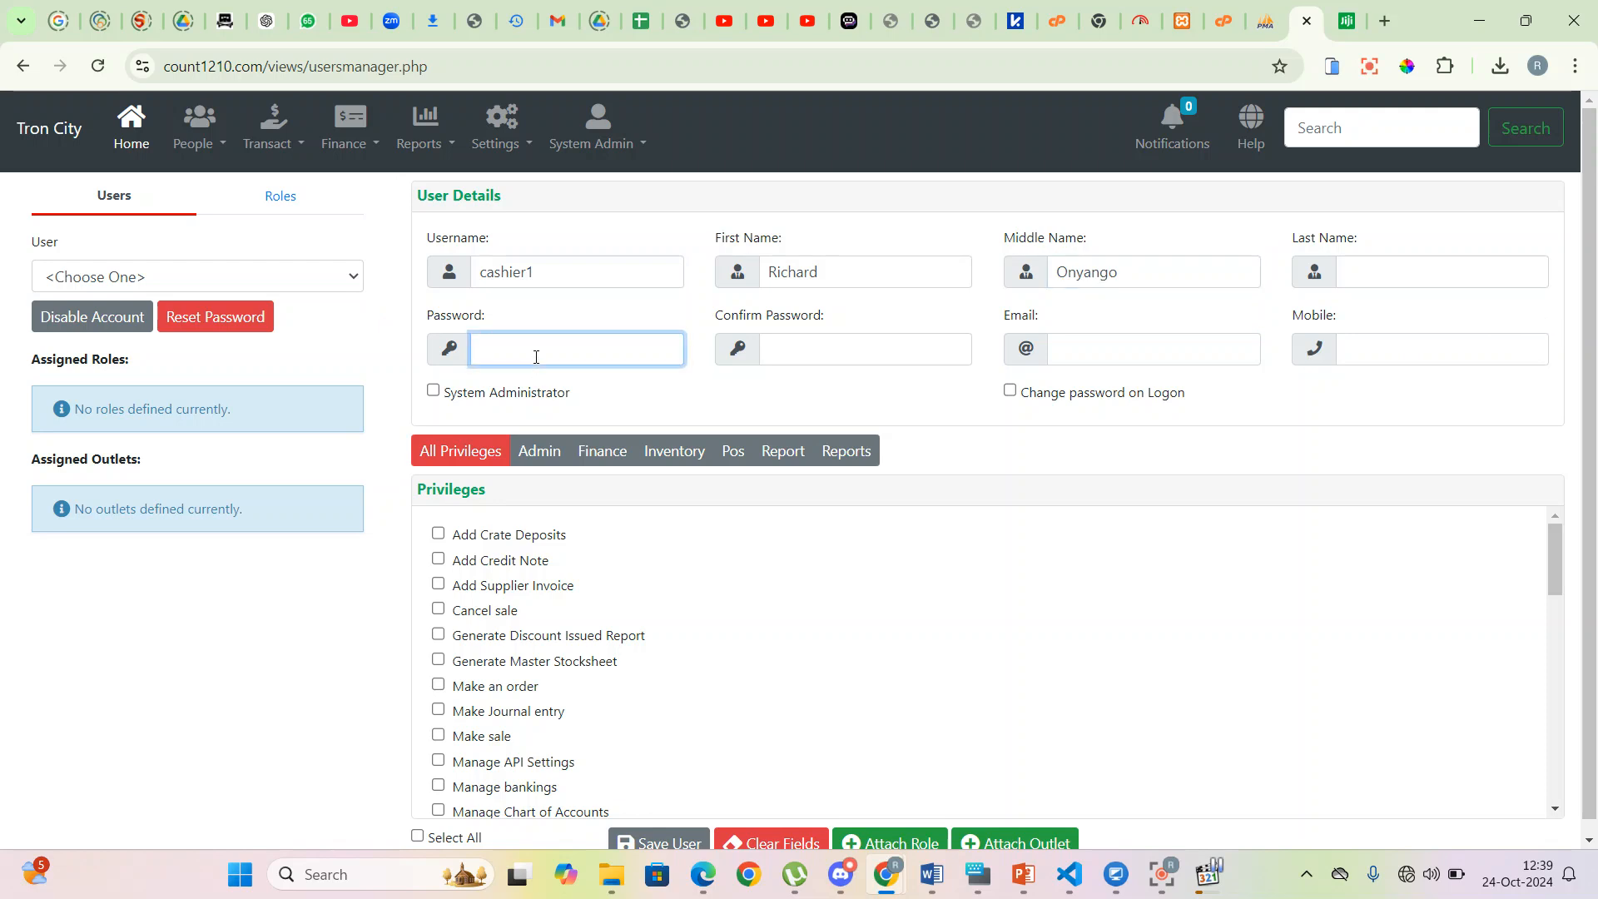
{"action": "type", "text": "••••"}
{"action": "key", "text": "Tab"}
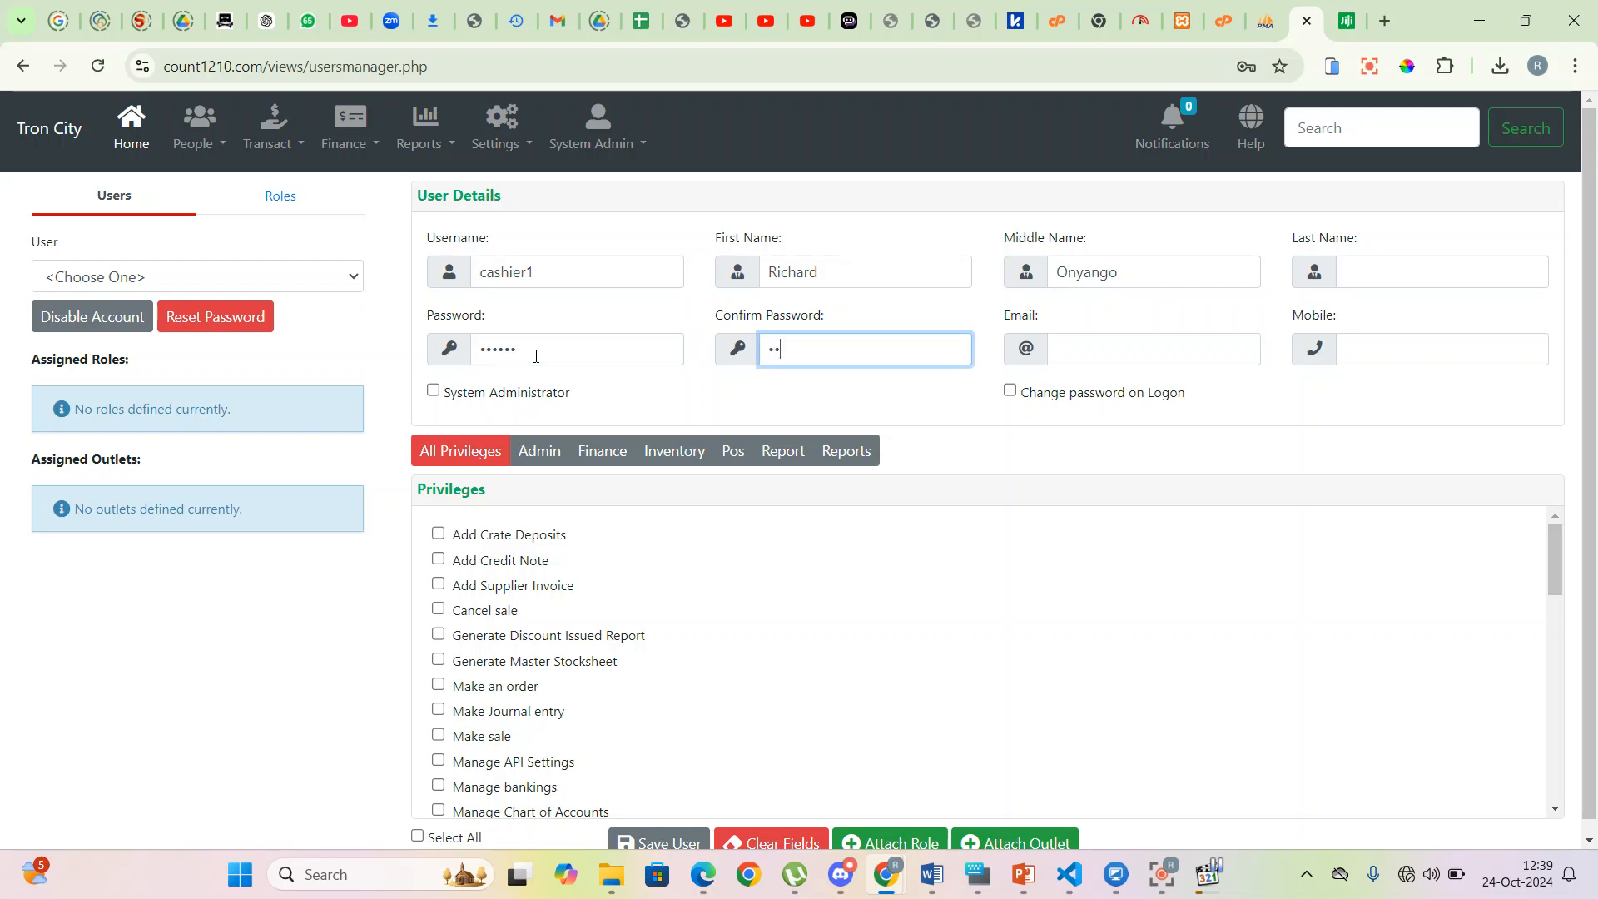
{"action": "left_click", "coordinate": [1101, 352]}
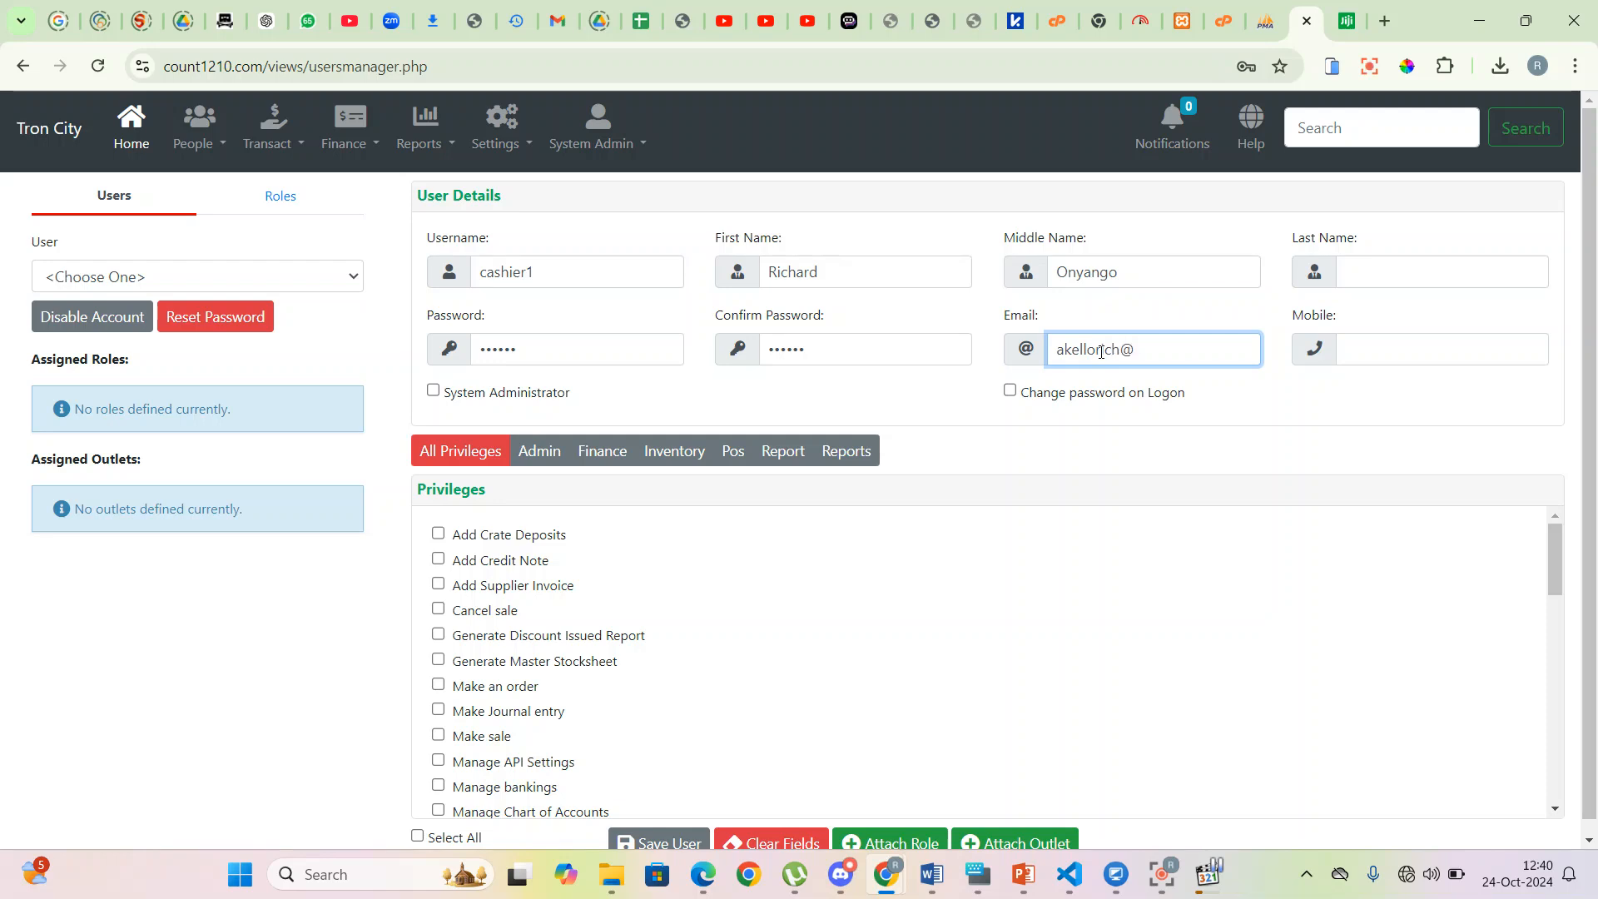
{"action": "key", "text": "Tab"}
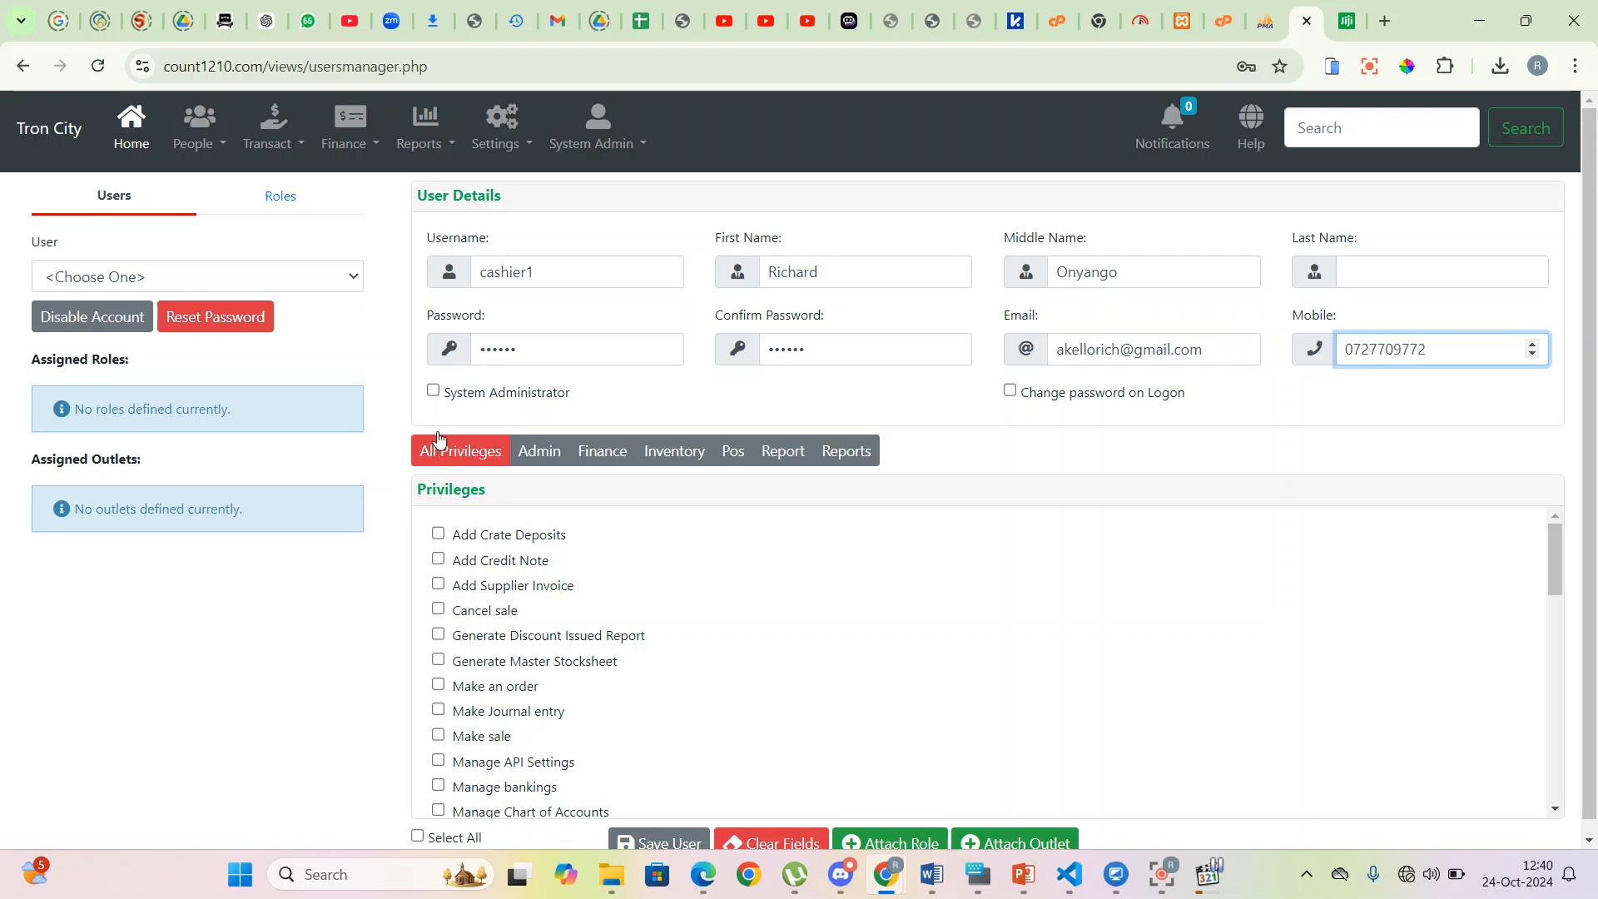
- Toggle the System Administrator checkbox on and back off for the new user
{"action": "left_click", "coordinate": [434, 392]}
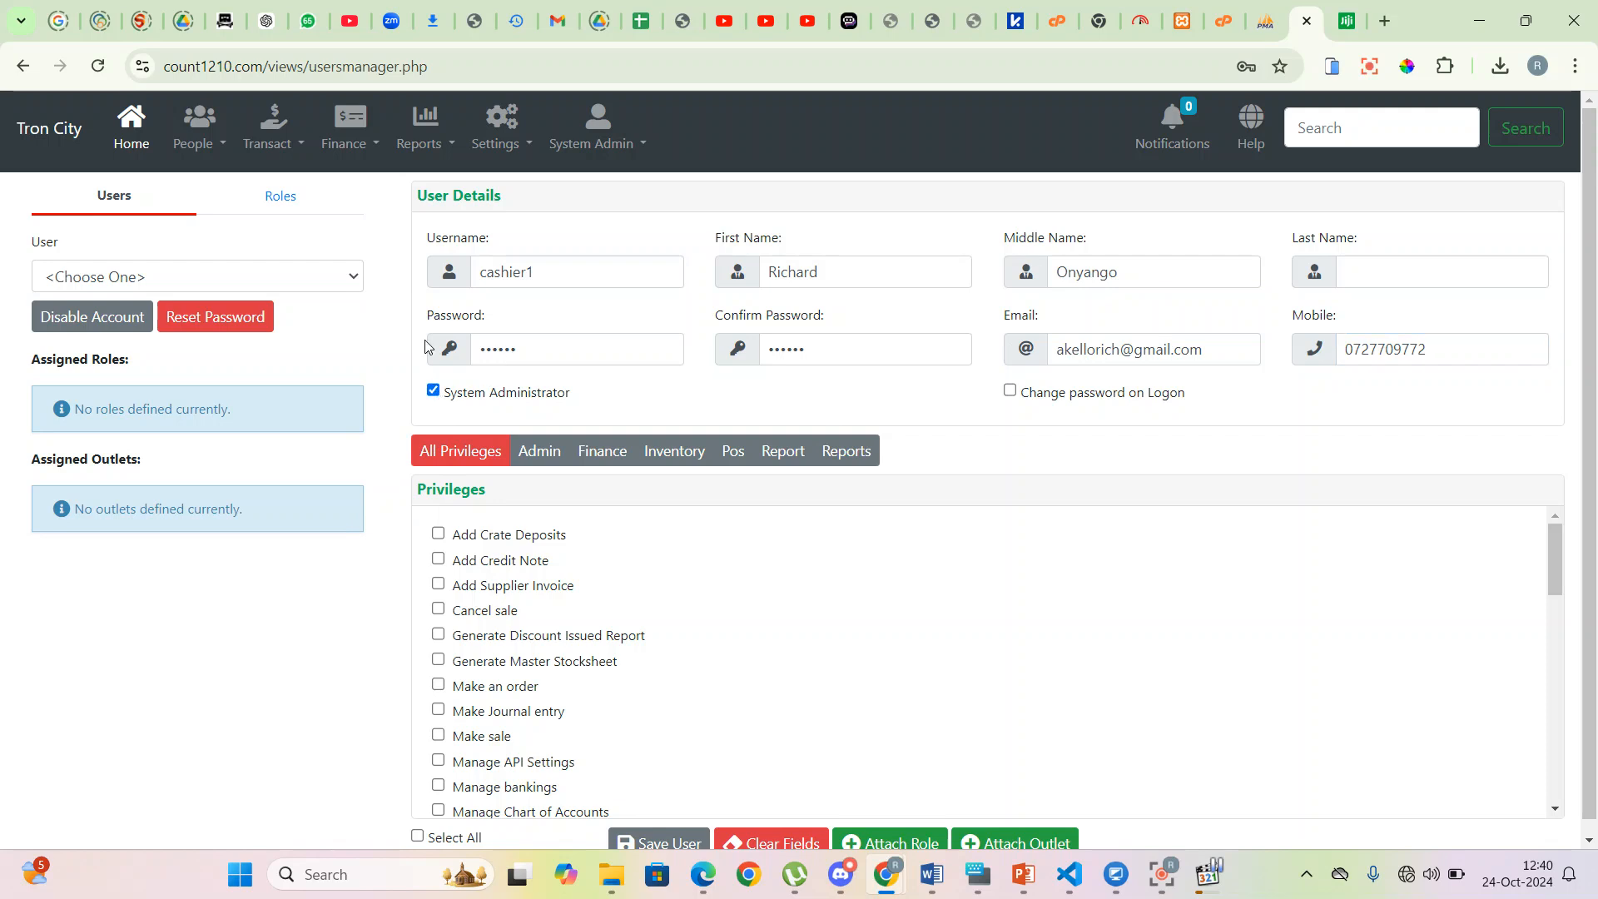
{"action": "scroll", "coordinate": [440, 456], "scroll_direction": "down", "scroll_amount": 2}
{"action": "scroll", "coordinate": [492, 569], "scroll_direction": "down", "scroll_amount": 15}
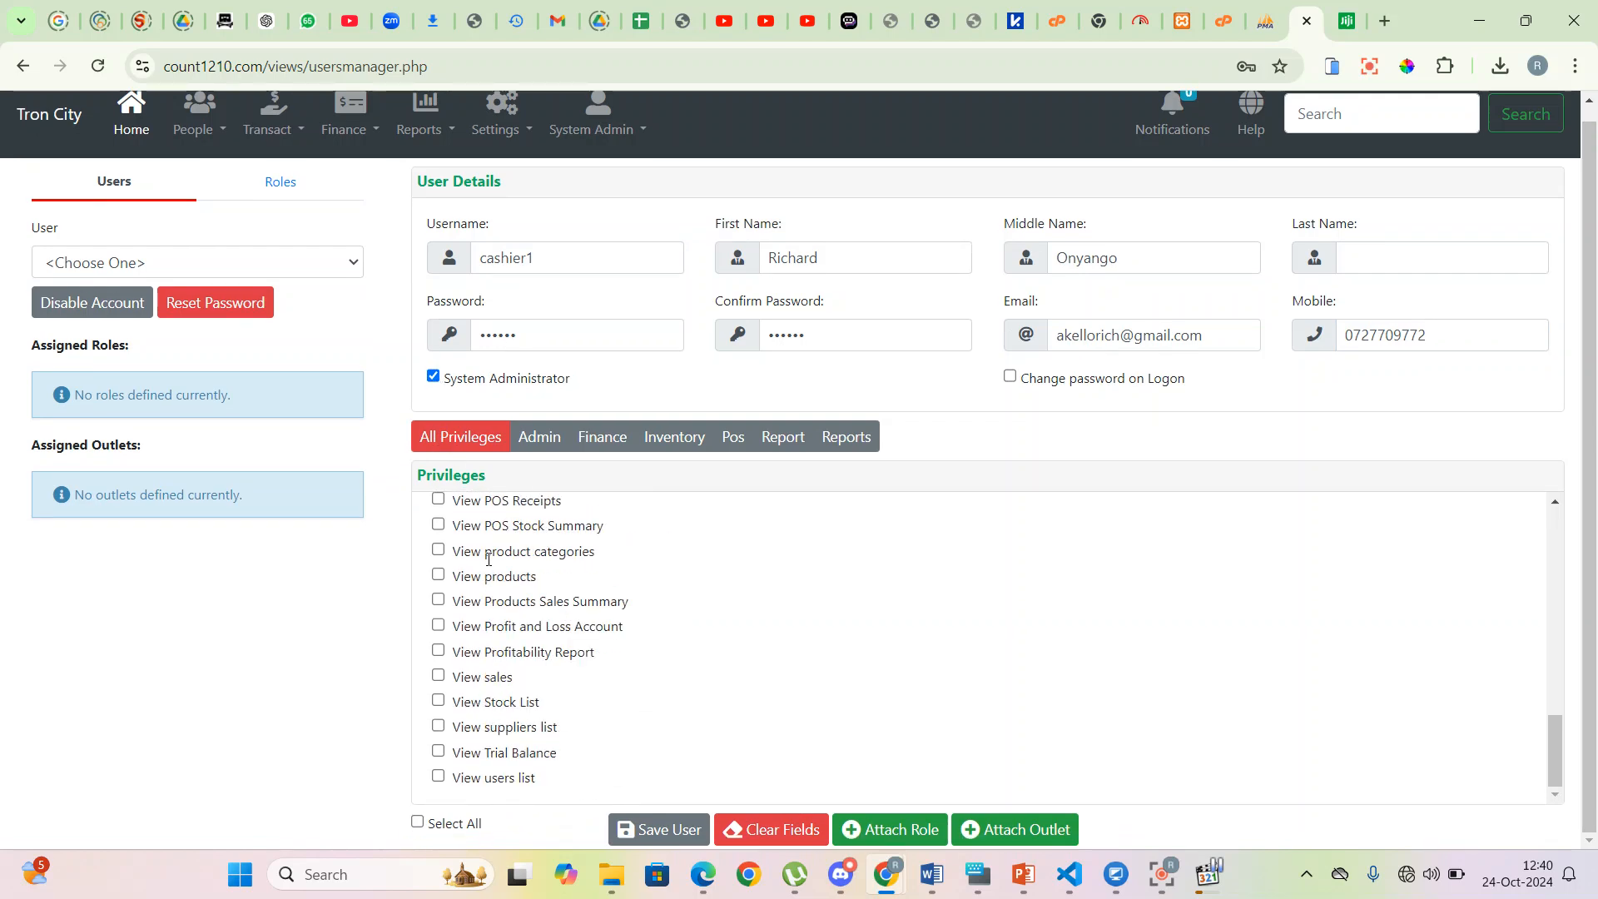
{"action": "scroll", "coordinate": [491, 569], "scroll_direction": "up", "scroll_amount": 1}
{"action": "scroll", "coordinate": [492, 569], "scroll_direction": "up", "scroll_amount": 5}
{"action": "left_click", "coordinate": [434, 378]}
- Browse the privilege categories, then tick all privileges and clear them again
{"action": "left_click", "coordinate": [539, 442]}
{"action": "left_click", "coordinate": [602, 441]}
{"action": "left_click", "coordinate": [733, 439]}
{"action": "left_click", "coordinate": [782, 439]}
{"action": "left_click", "coordinate": [846, 439]}
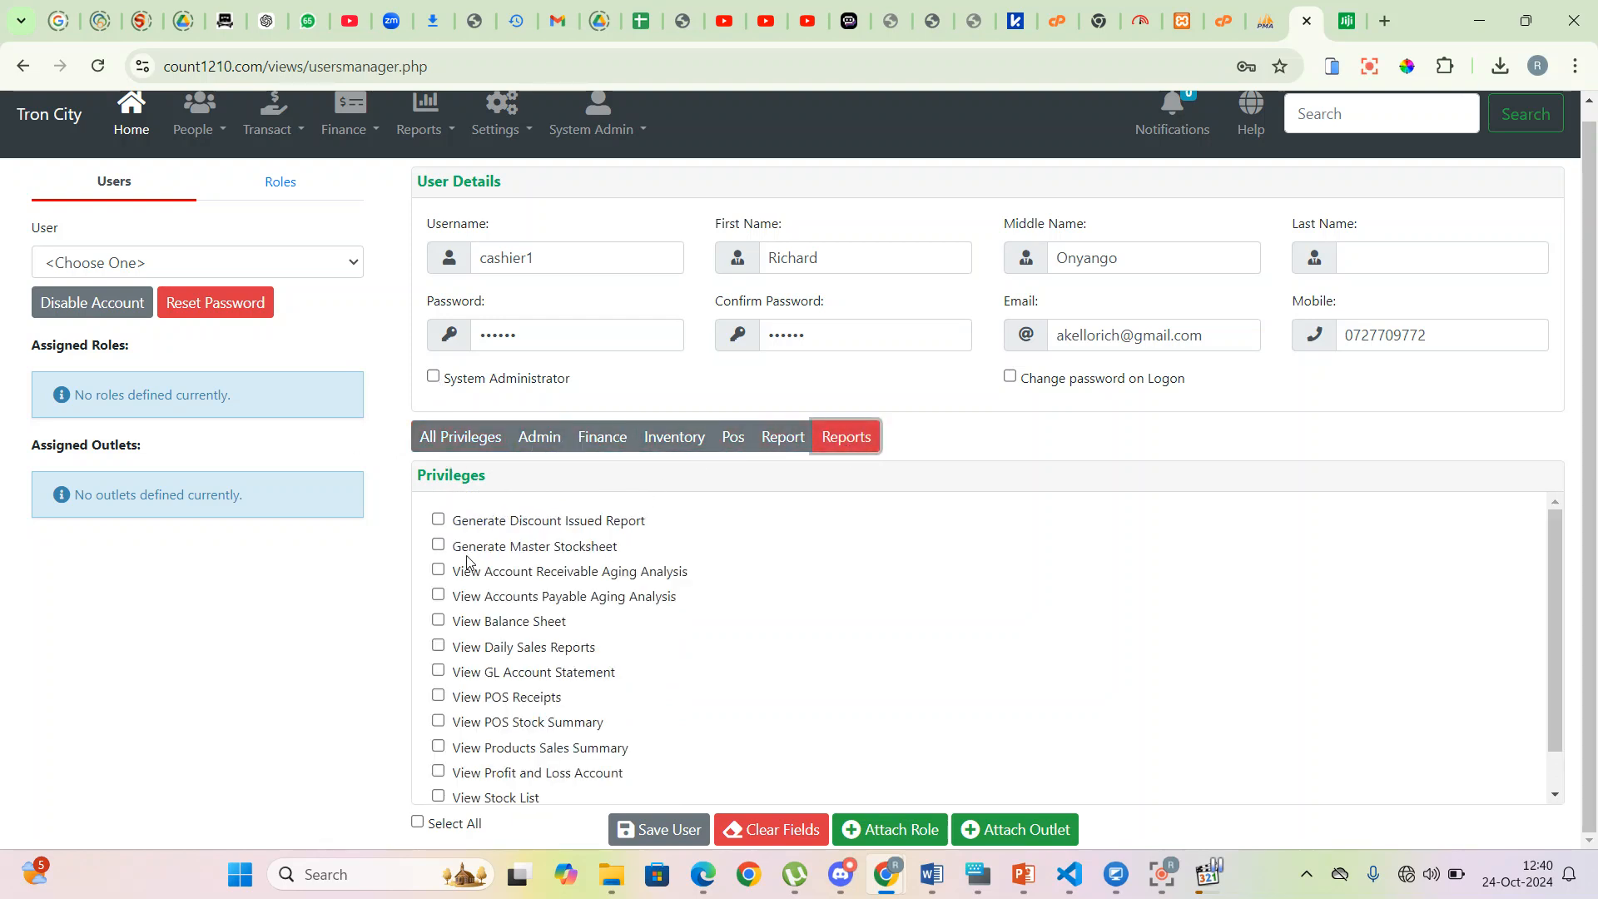
{"action": "left_click", "coordinate": [459, 436]}
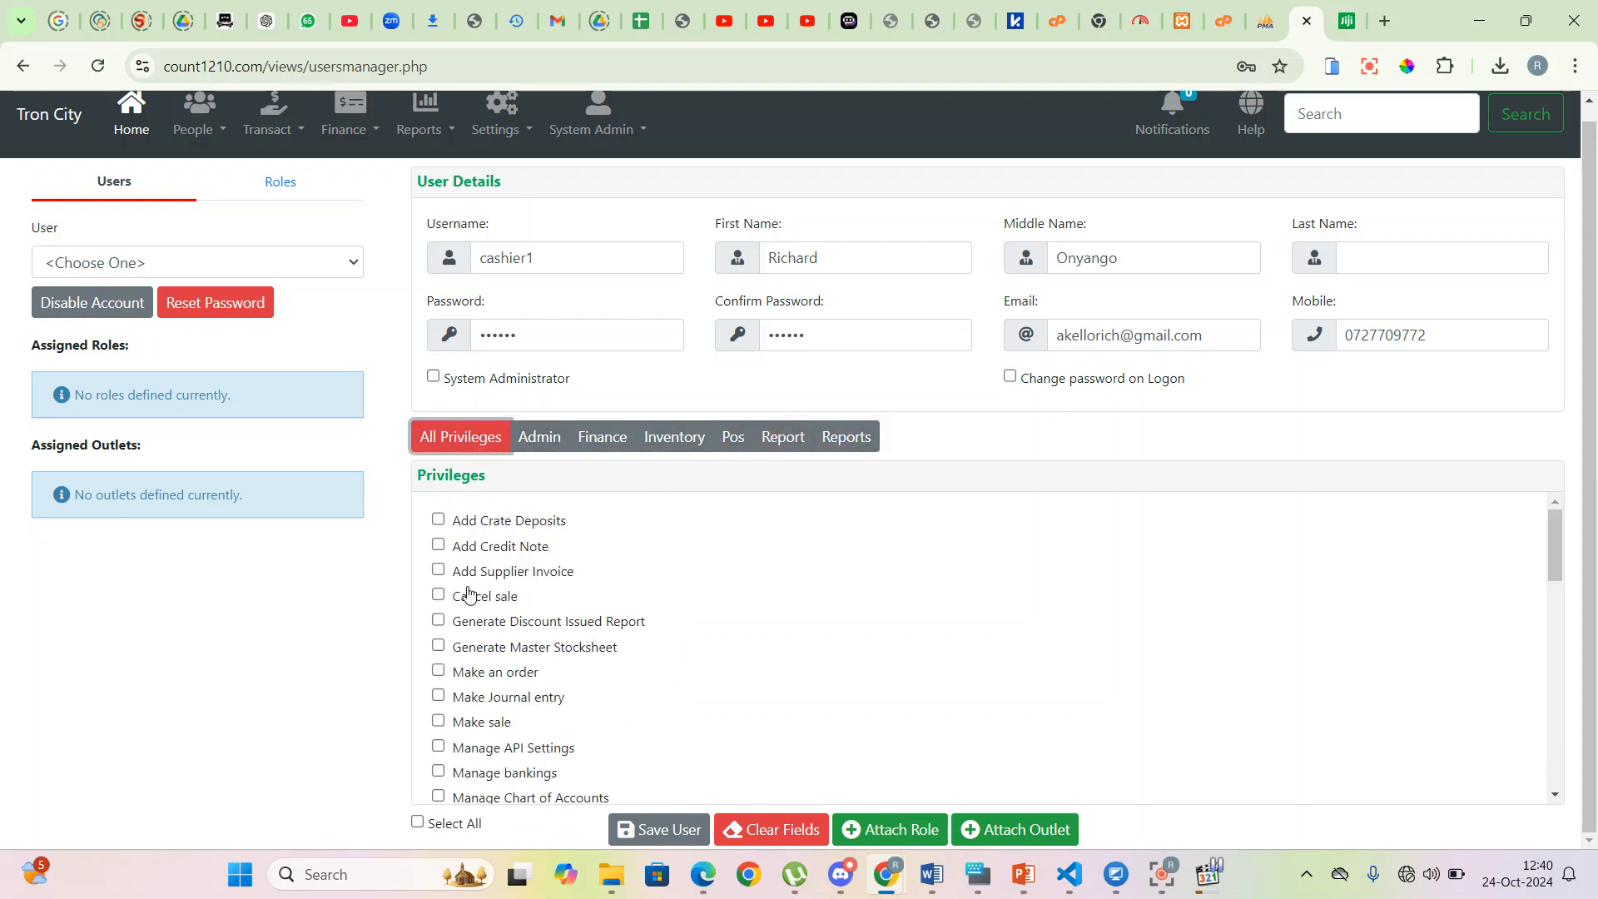
{"action": "scroll", "coordinate": [469, 591], "scroll_direction": "down", "scroll_amount": 3}
{"action": "left_click", "coordinate": [417, 823]}
{"action": "scroll", "coordinate": [500, 583], "scroll_direction": "up", "scroll_amount": 3}
{"action": "scroll", "coordinate": [574, 648], "scroll_direction": "down", "scroll_amount": 10}
{"action": "scroll", "coordinate": [571, 671], "scroll_direction": "up", "scroll_amount": 5}
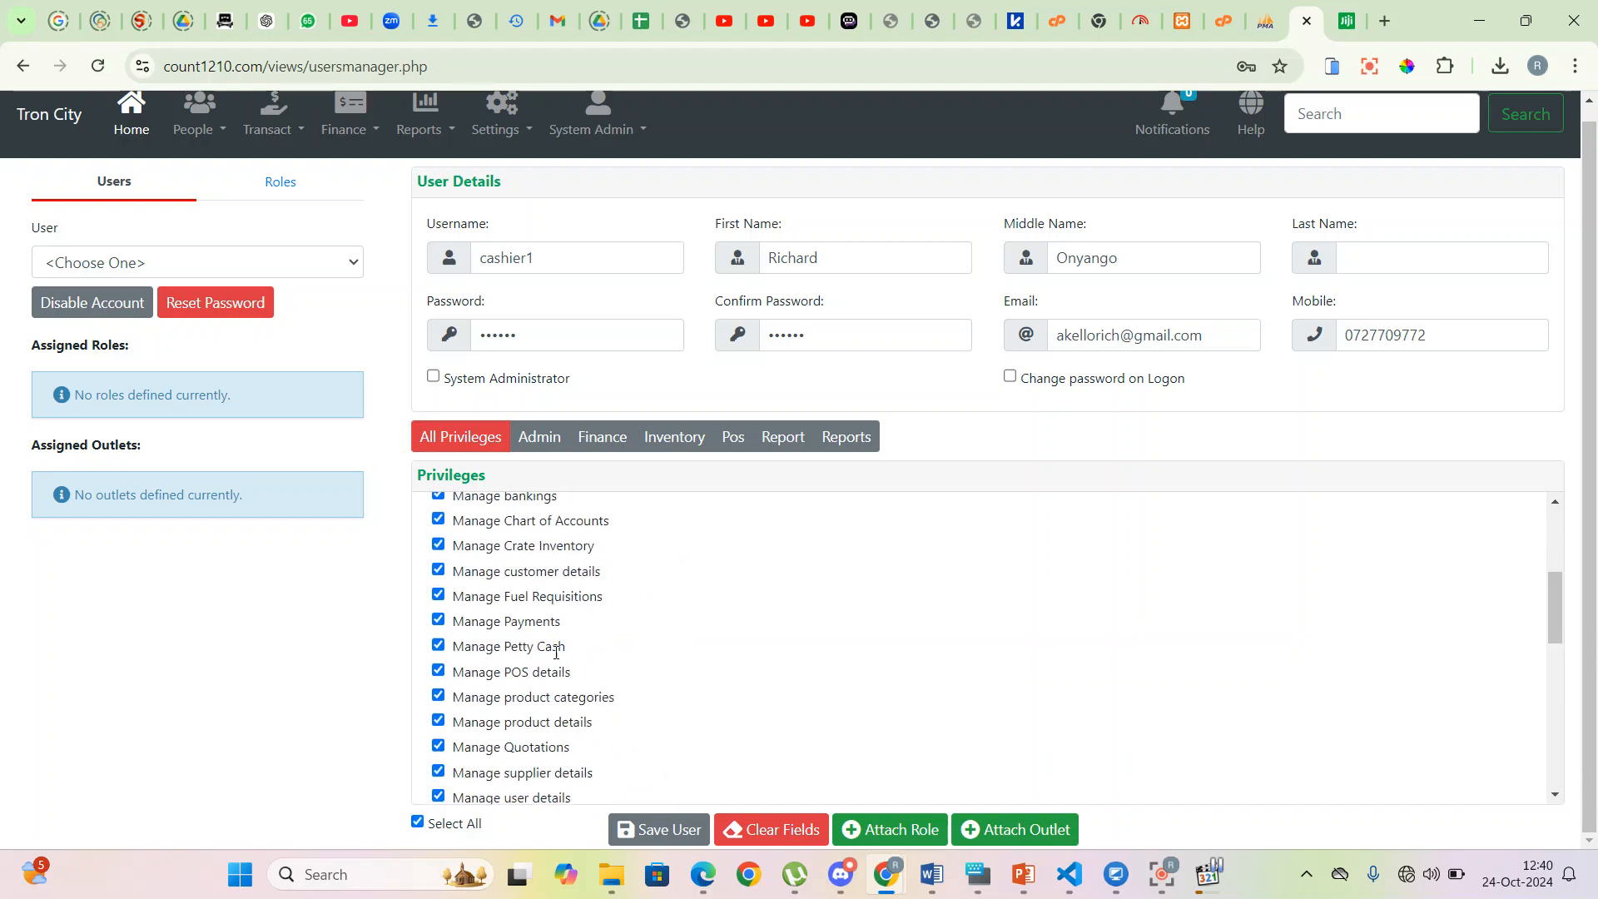
{"action": "left_click", "coordinate": [417, 823]}
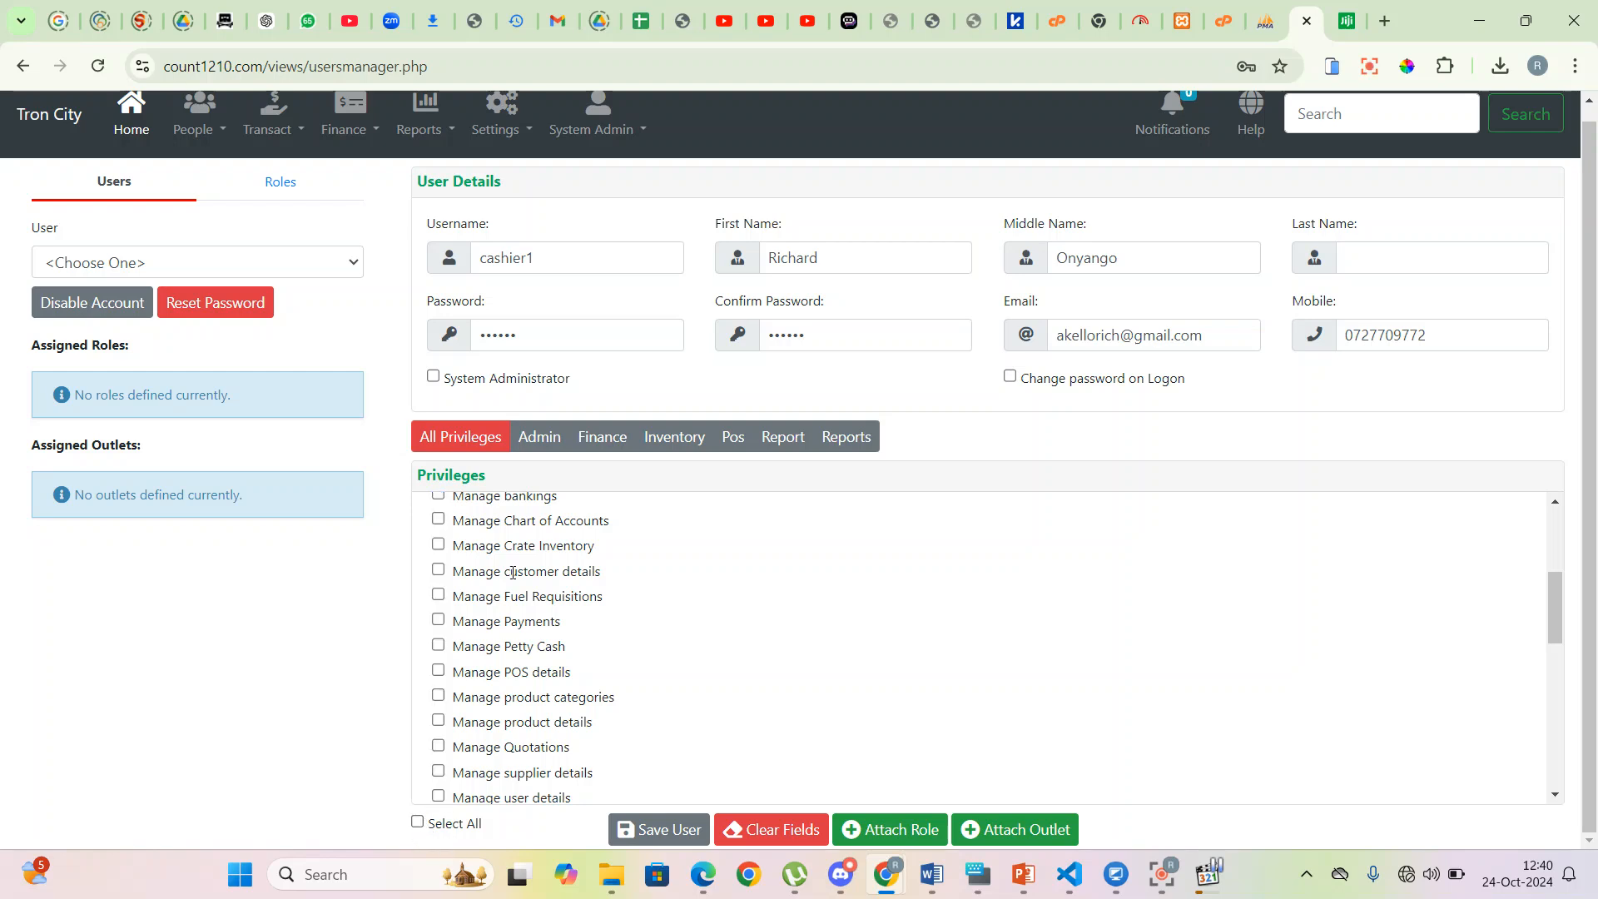
- Grant Manage Crate Inventory, POS details, product categories, Chart of Accounts and bankings privileges
{"action": "left_click", "coordinate": [541, 439]}
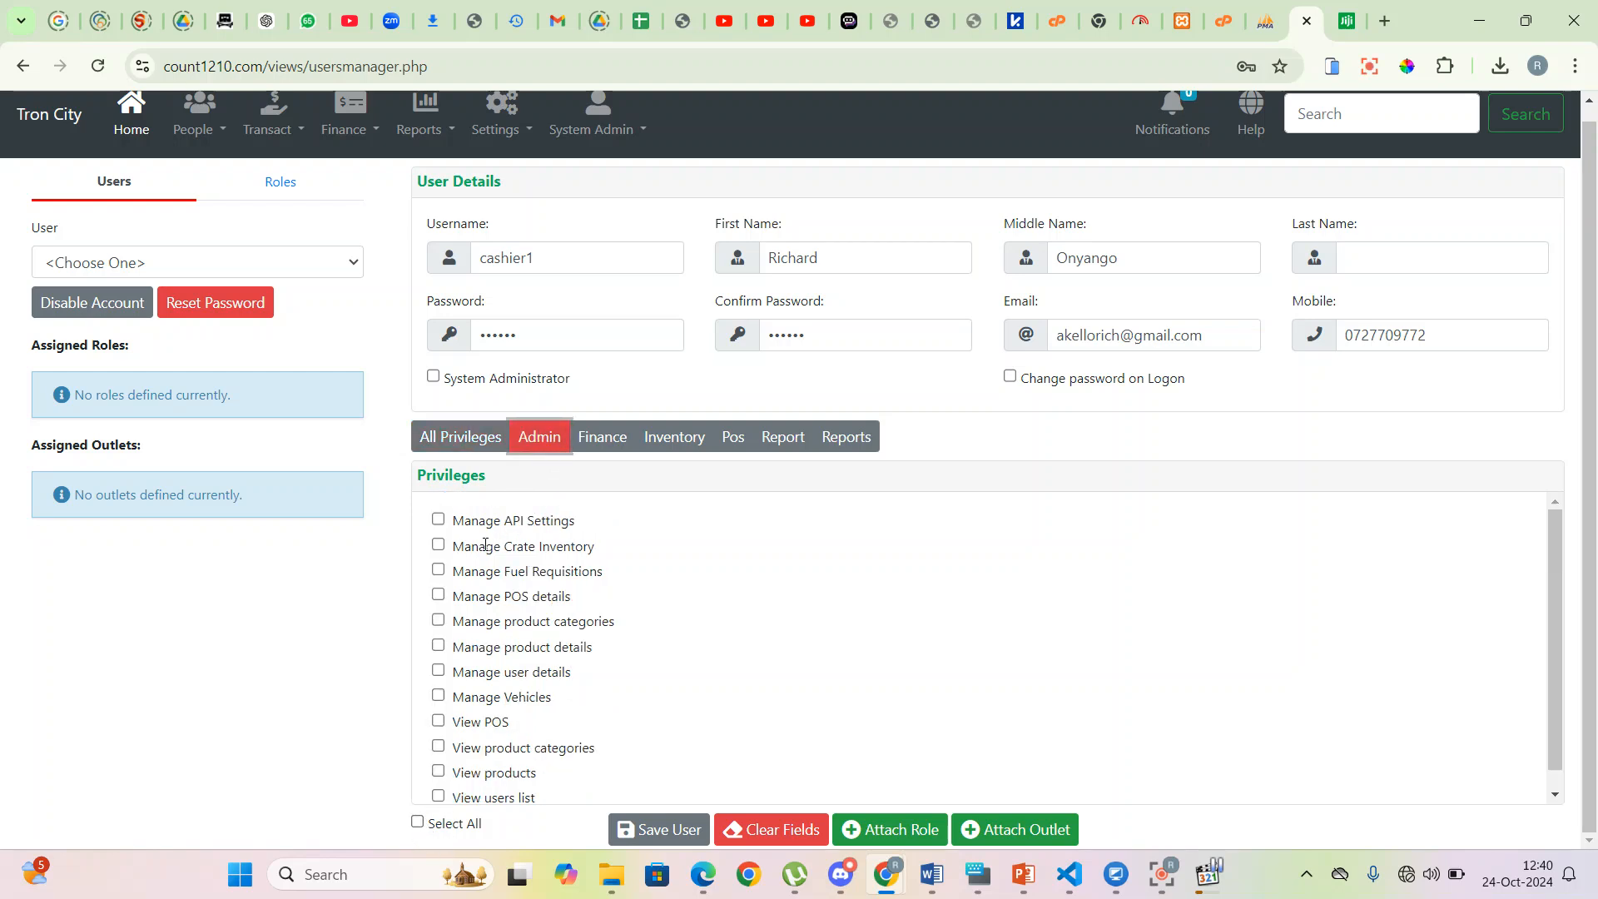
{"action": "left_click", "coordinate": [439, 545]}
{"action": "left_click", "coordinate": [439, 596]}
{"action": "left_click", "coordinate": [439, 621]}
{"action": "left_click", "coordinate": [603, 437]}
{"action": "left_click", "coordinate": [439, 570]}
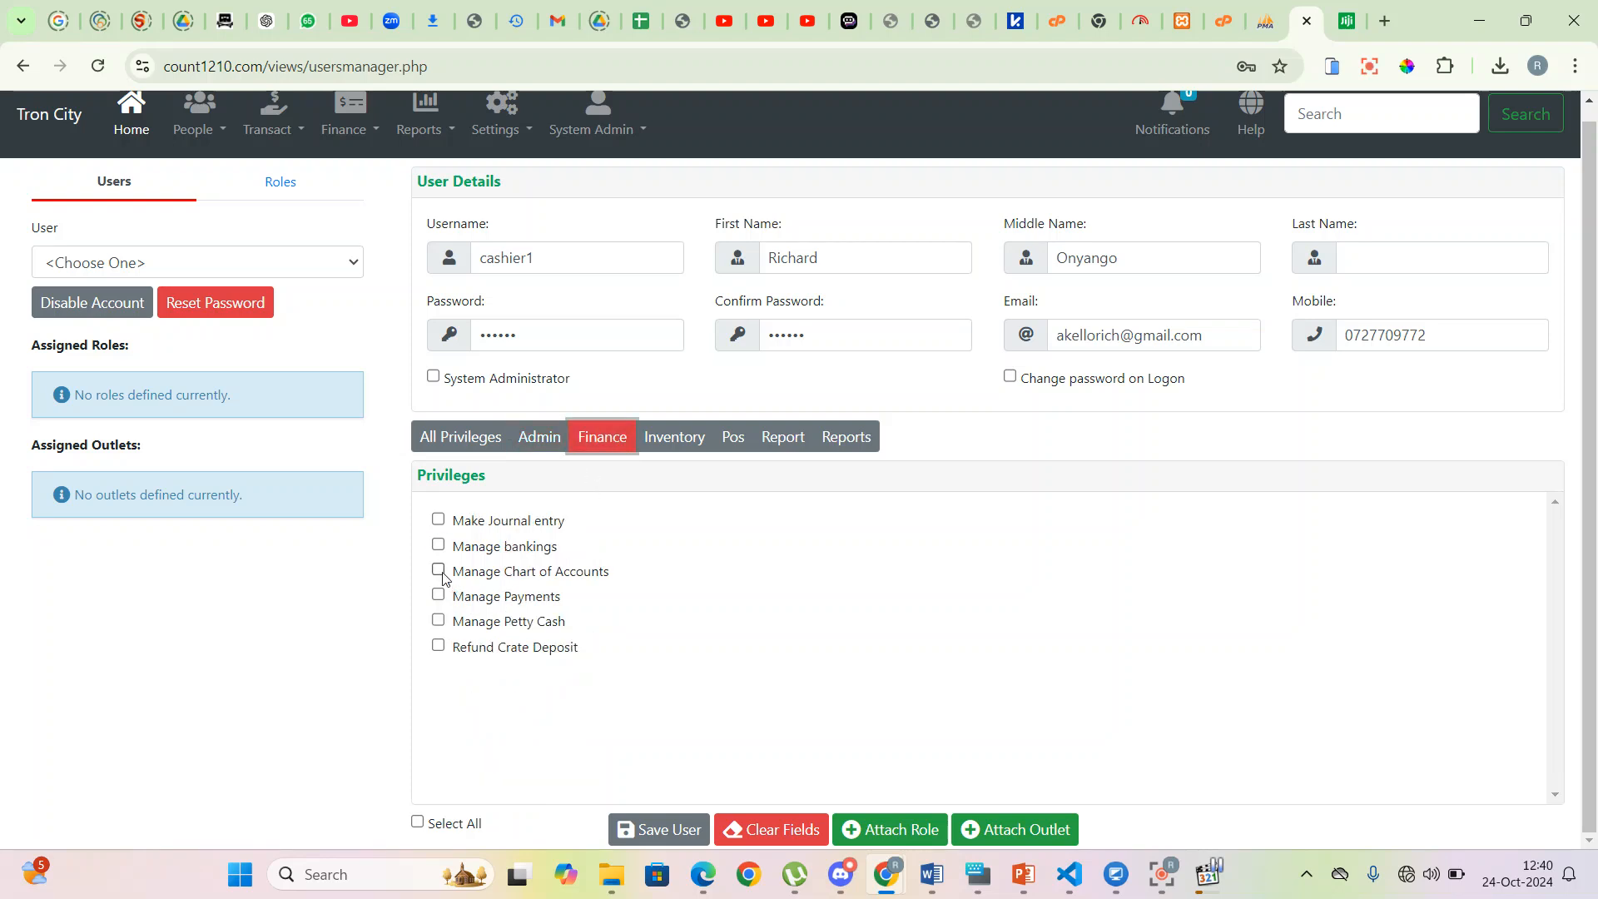
{"action": "left_click", "coordinate": [438, 546]}
- Grant Make an order, Add Supplier Invoice, View Balance Sheet and both aging-analysis privileges
{"action": "left_click", "coordinate": [667, 439]}
{"action": "left_click", "coordinate": [439, 570]}
{"action": "left_click", "coordinate": [439, 546]}
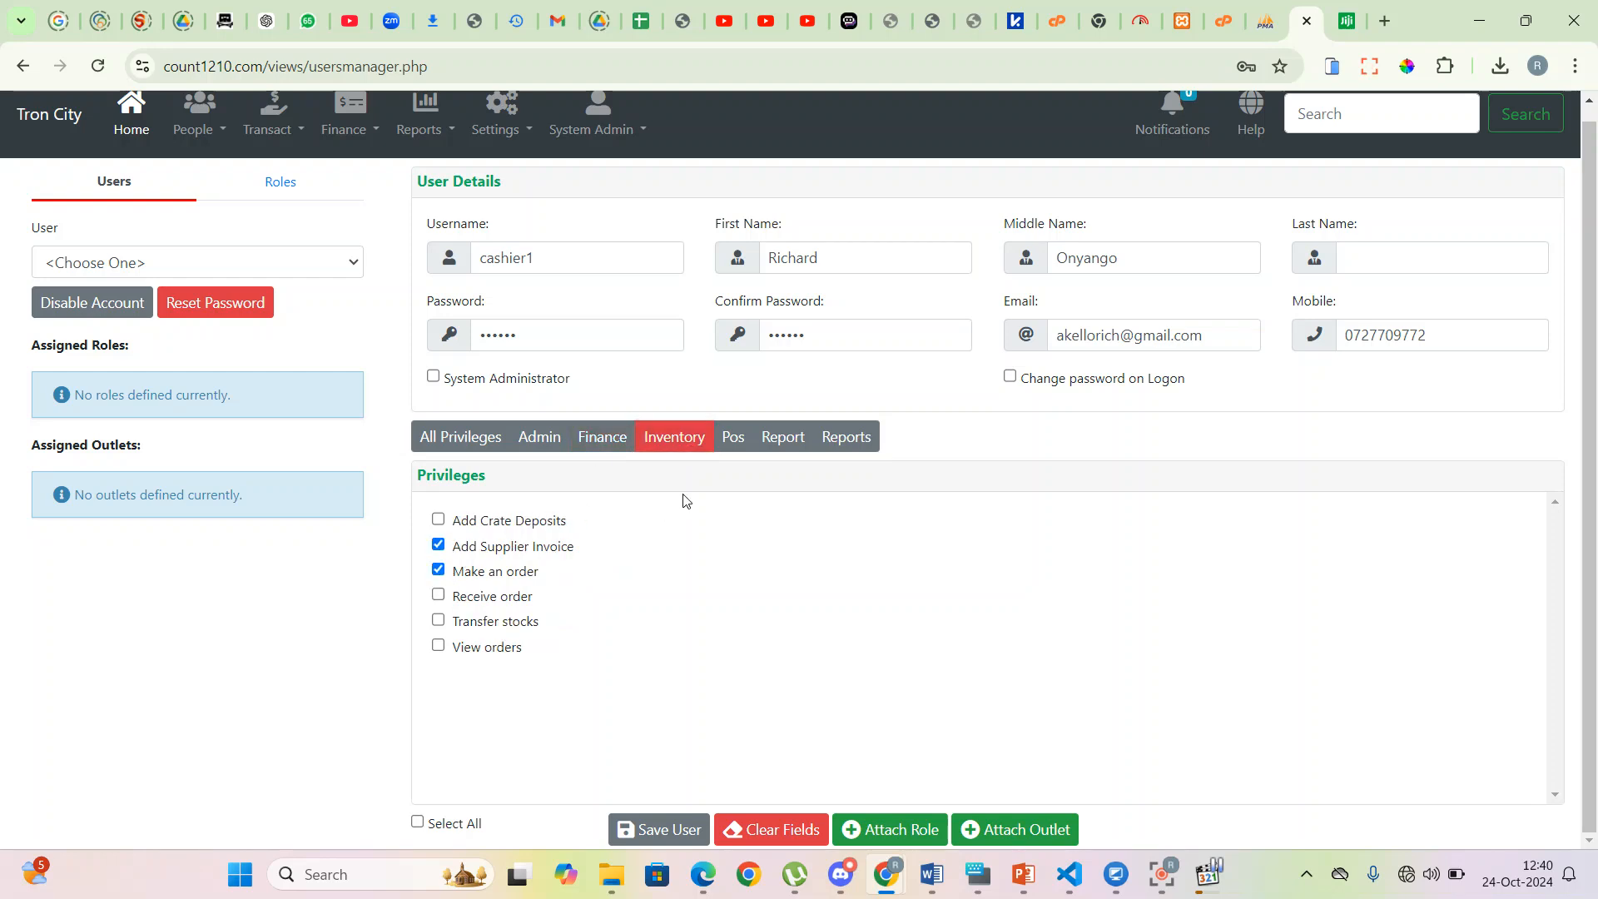
{"action": "left_click", "coordinate": [845, 437]}
{"action": "left_click", "coordinate": [439, 621]}
{"action": "left_click", "coordinate": [439, 596]}
{"action": "left_click", "coordinate": [438, 571]}
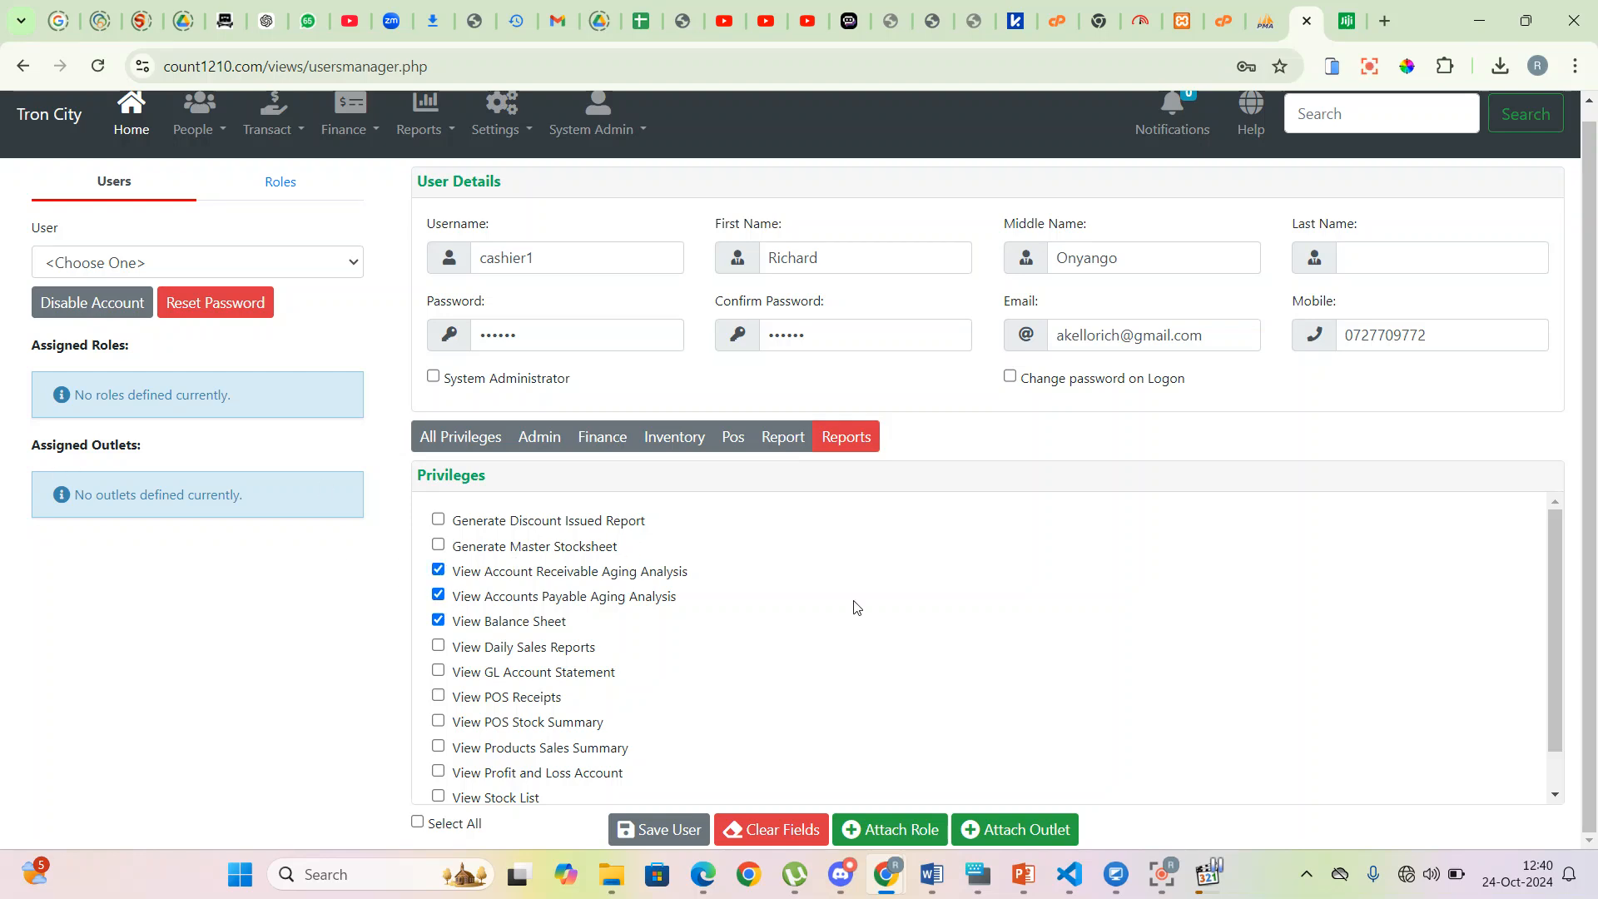
{"action": "scroll", "coordinate": [867, 563], "scroll_direction": "up", "scroll_amount": 1}
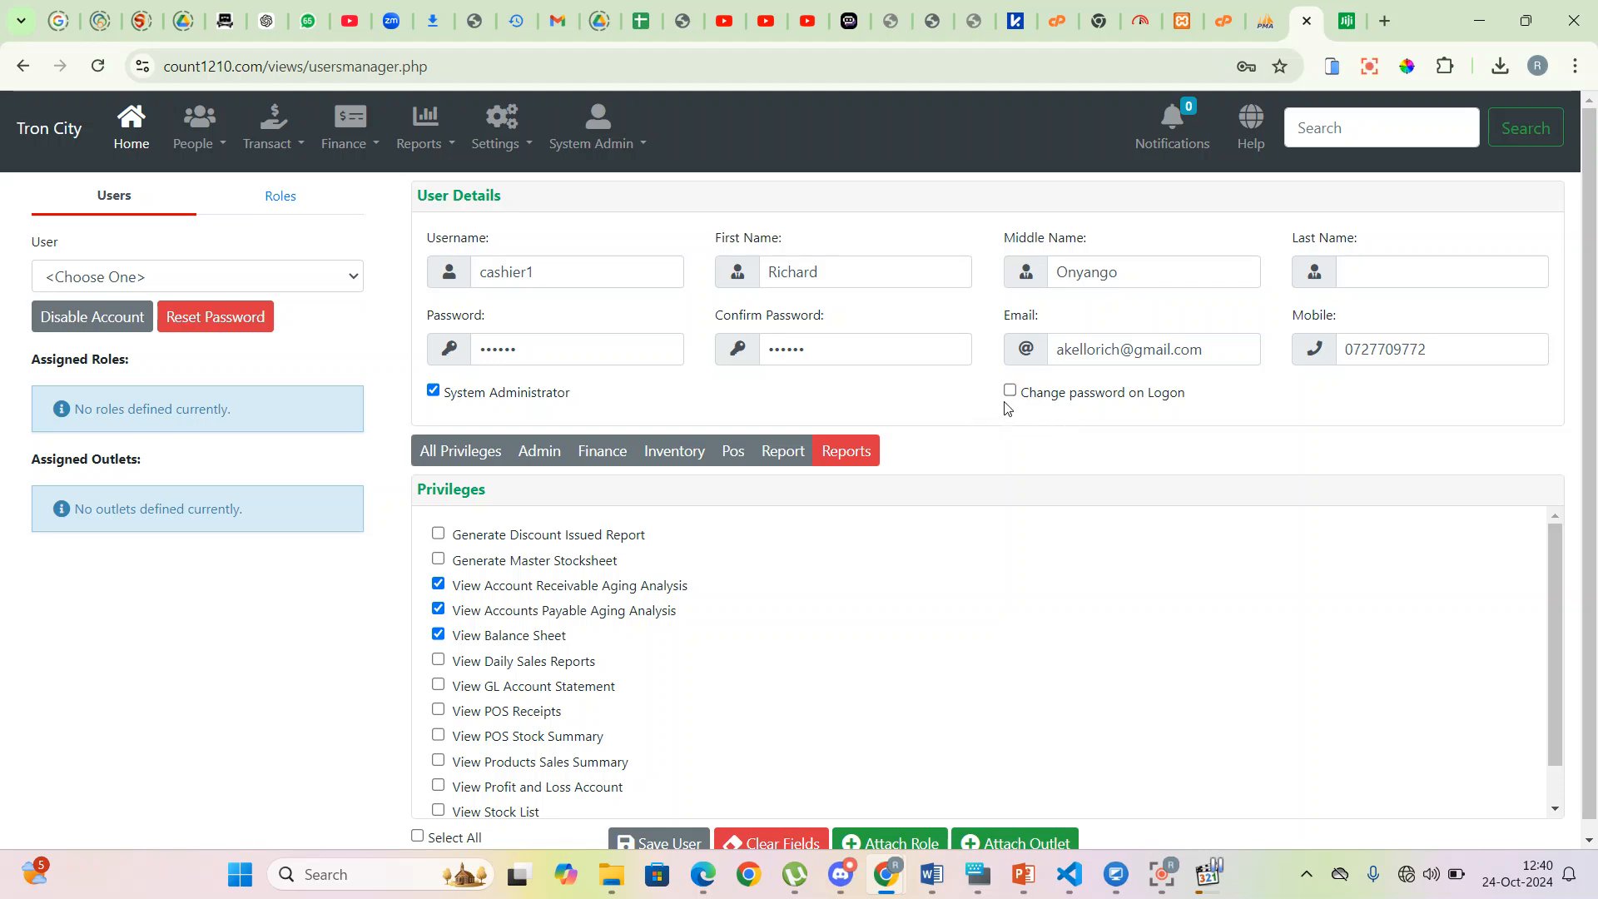
- Toggle Change password on Logon on and off, then clear the three ticked Reports privileges
{"action": "left_click", "coordinate": [1011, 391]}
{"action": "double_click", "coordinate": [504, 349]}
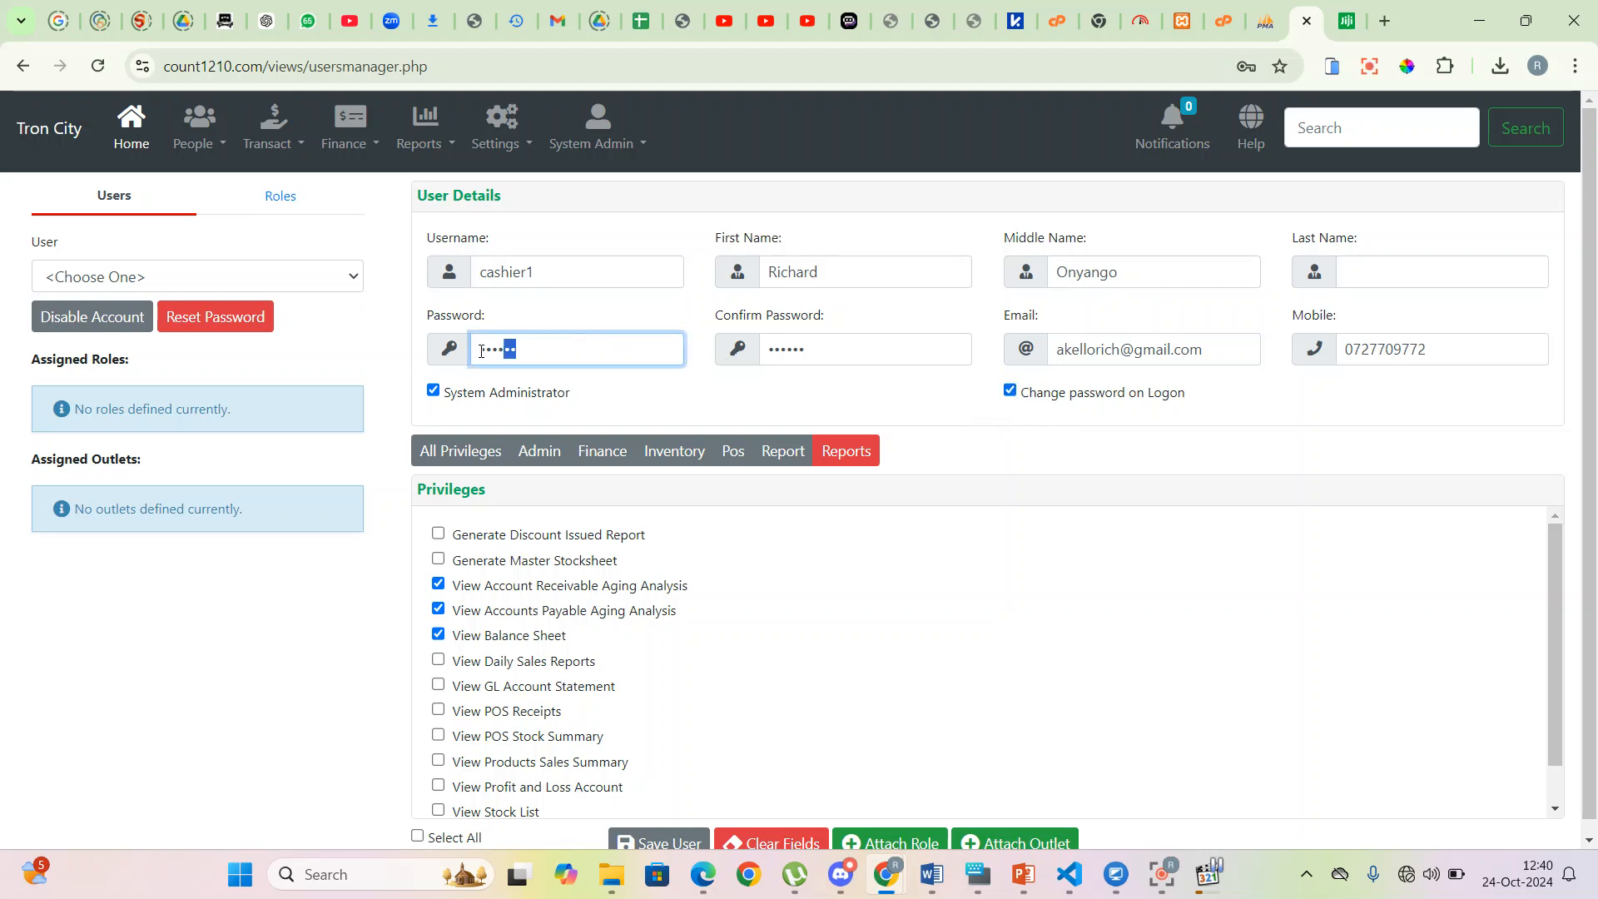
{"action": "double_click", "coordinate": [842, 355]}
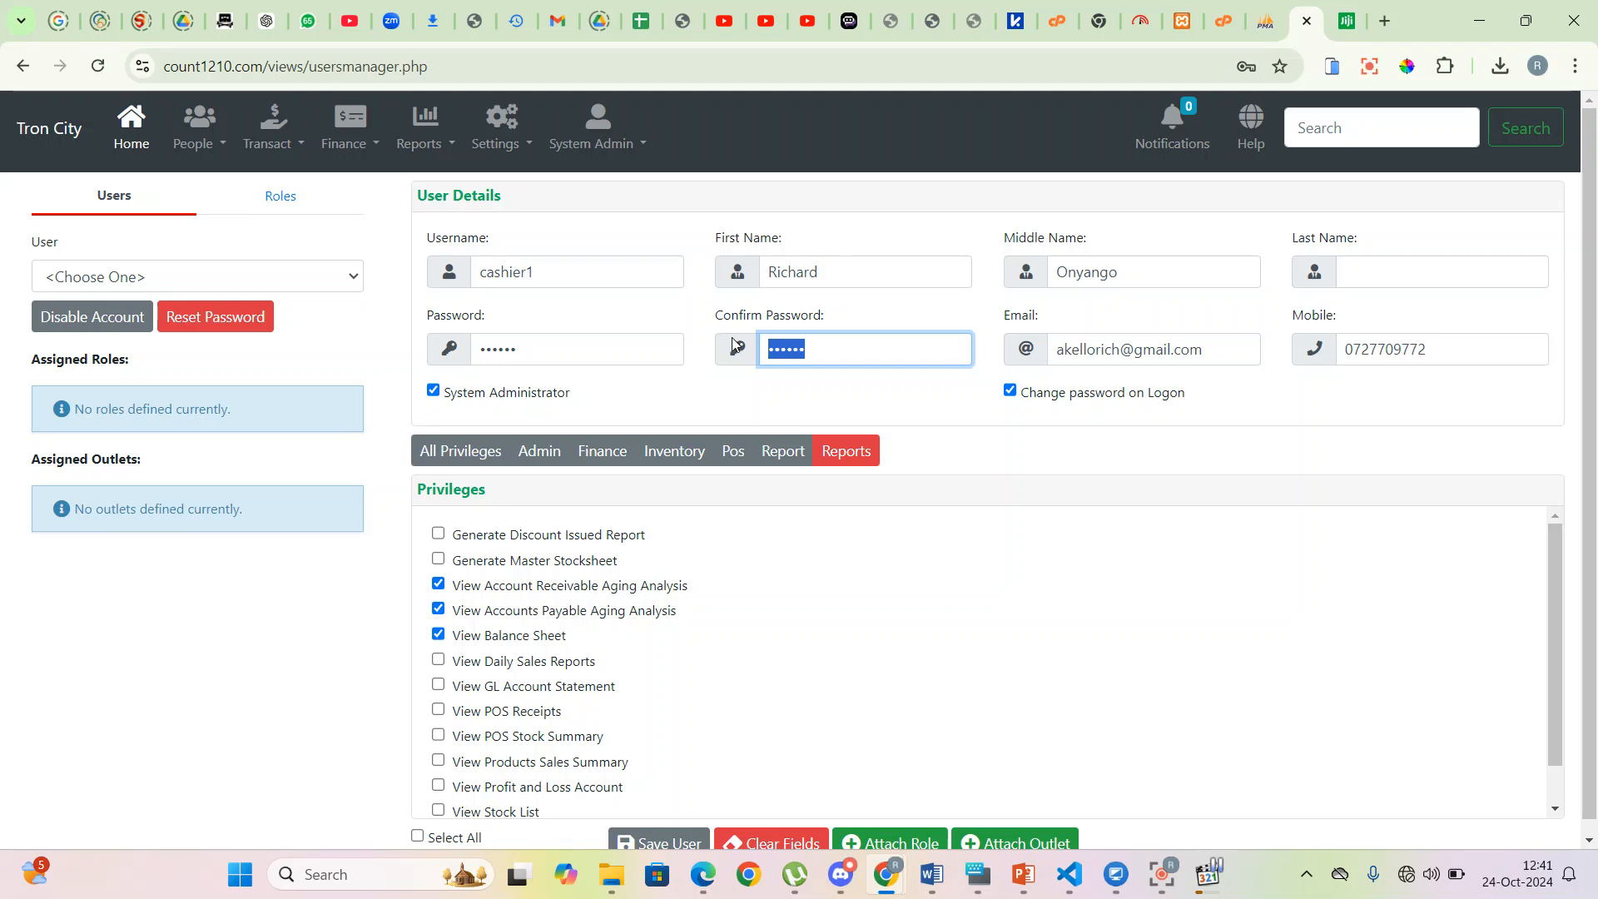
{"action": "left_click", "coordinate": [1011, 391]}
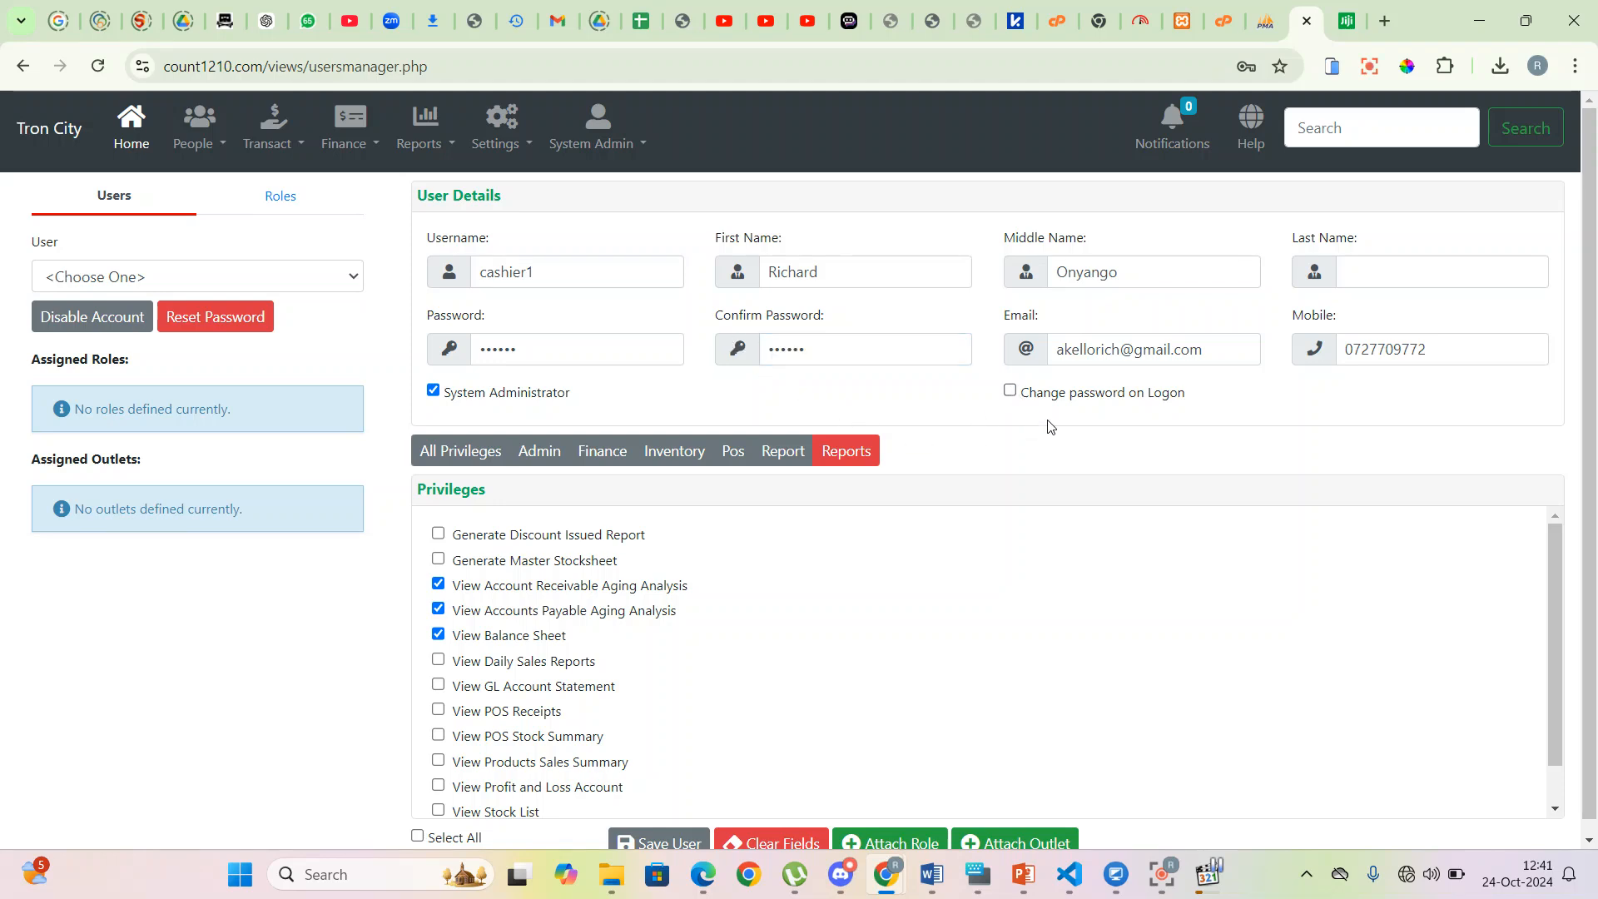
{"action": "scroll", "coordinate": [791, 479], "scroll_direction": "down", "scroll_amount": 1}
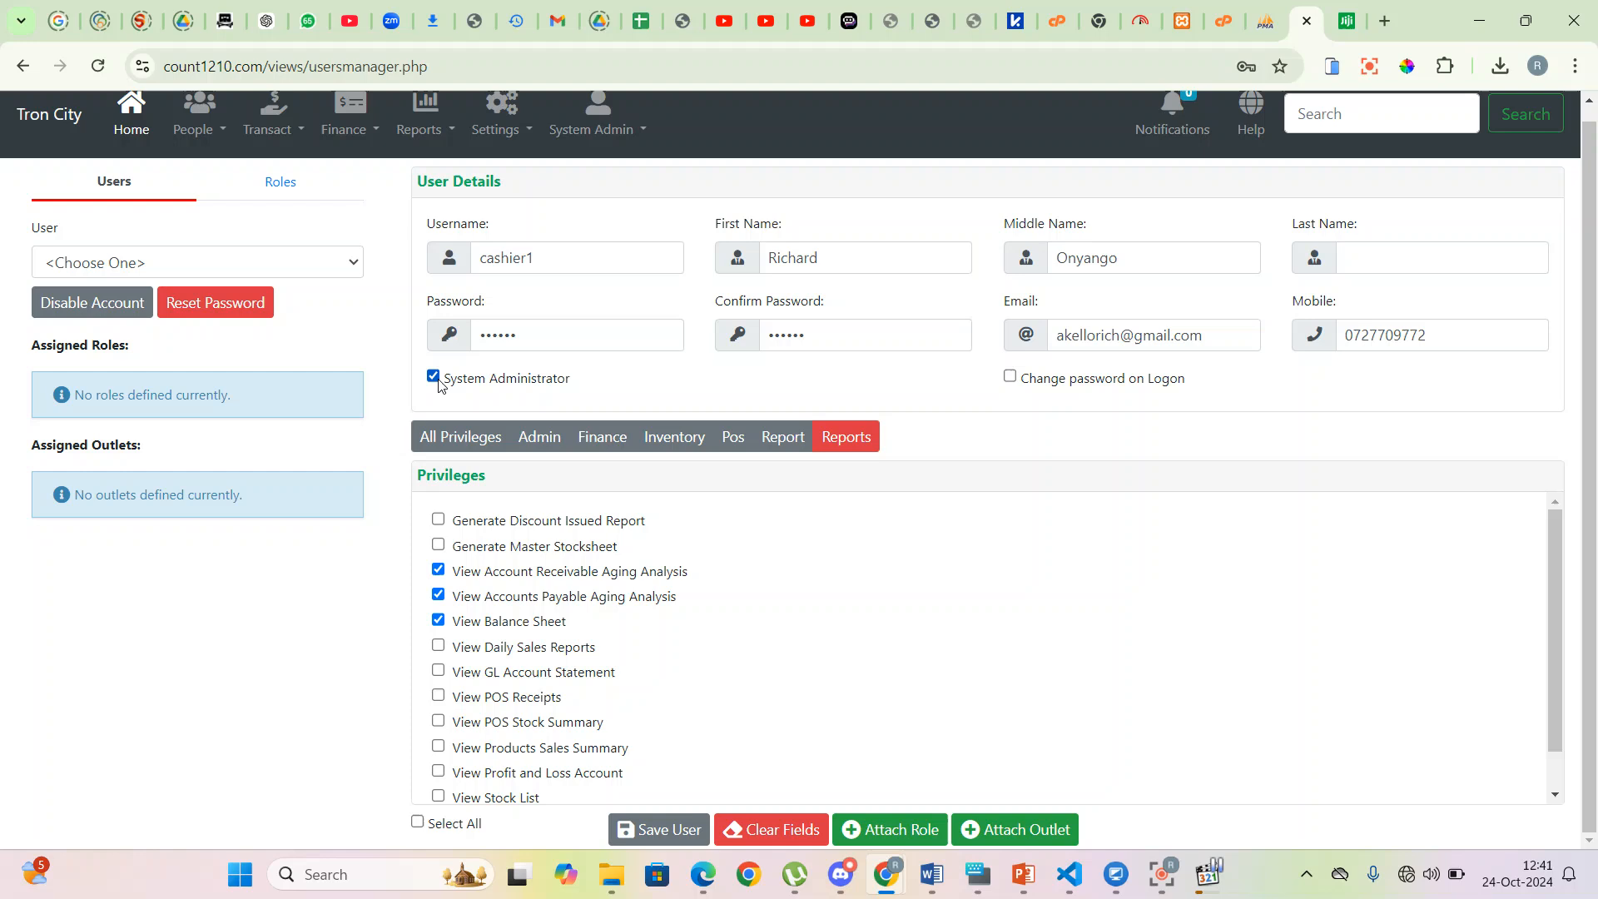
{"action": "double_click", "coordinate": [417, 822]}
- Save the user, changing the duplicate mobile number's last digit to 3 and saving again
{"action": "left_click", "coordinate": [657, 839]}
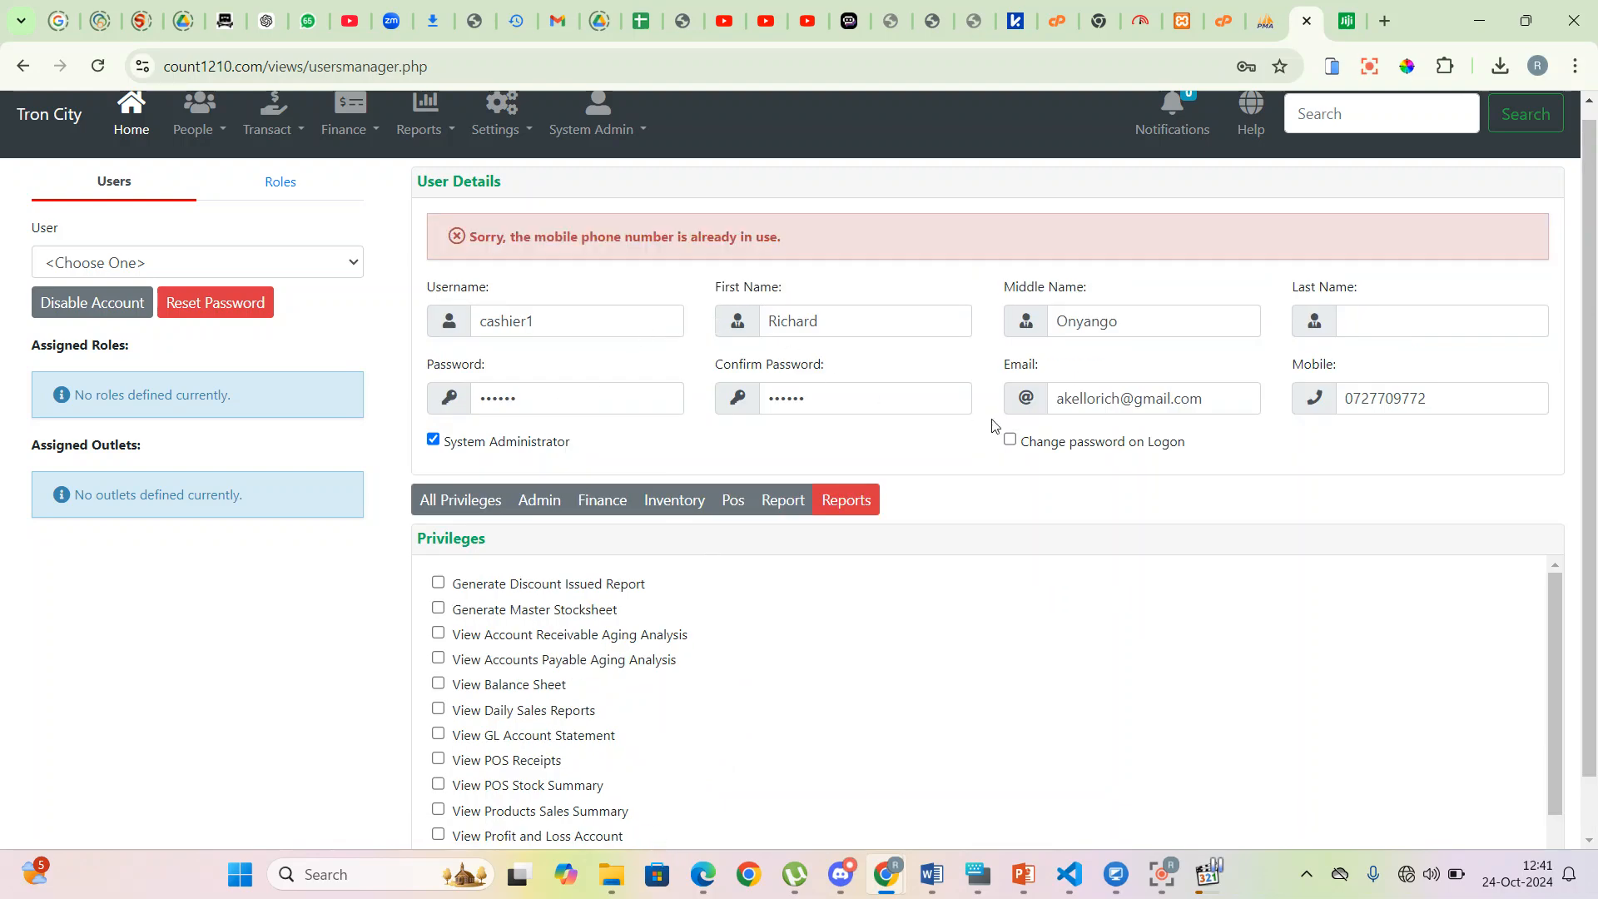
{"action": "left_click", "coordinate": [1453, 401]}
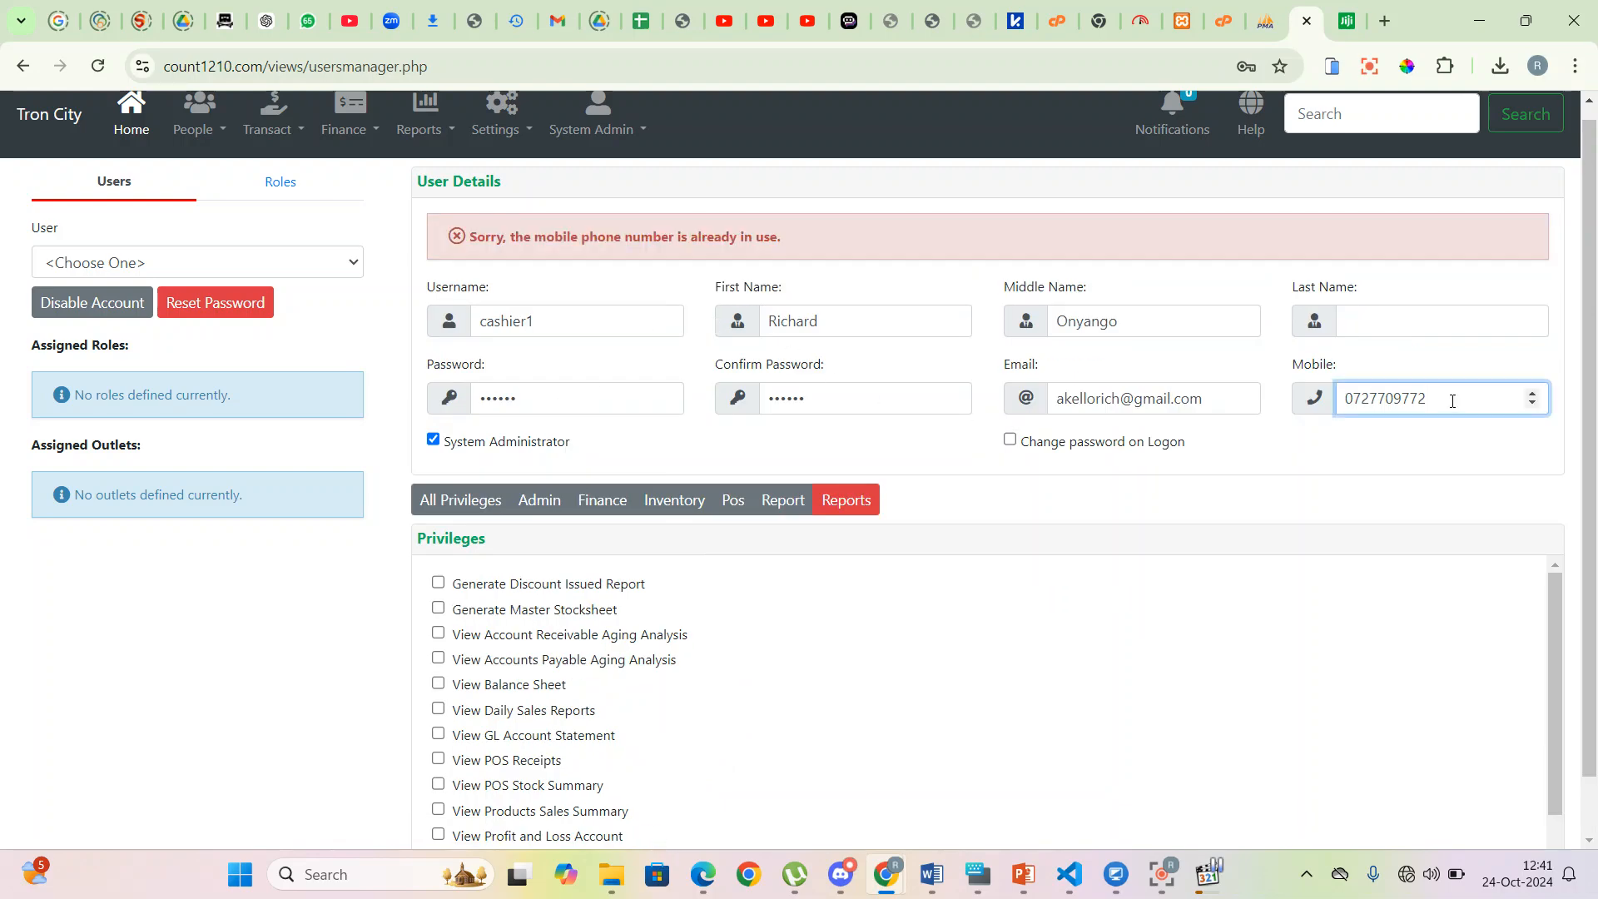
{"action": "key", "text": "BackSpace"}
{"action": "type", "text": "3"}
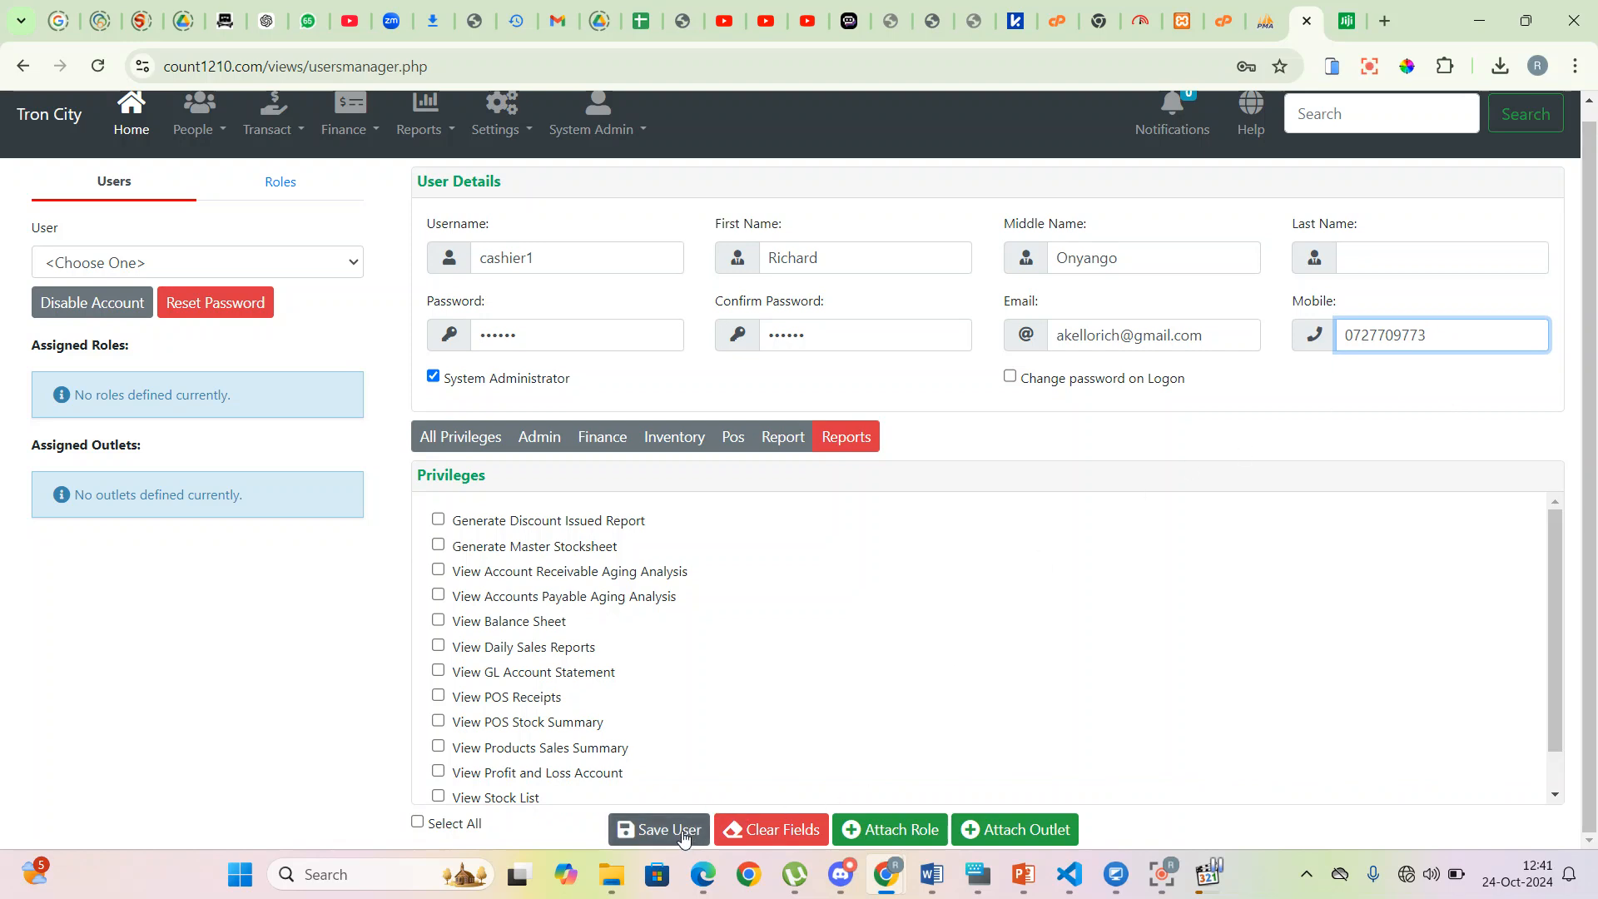
{"action": "left_click", "coordinate": [658, 830]}
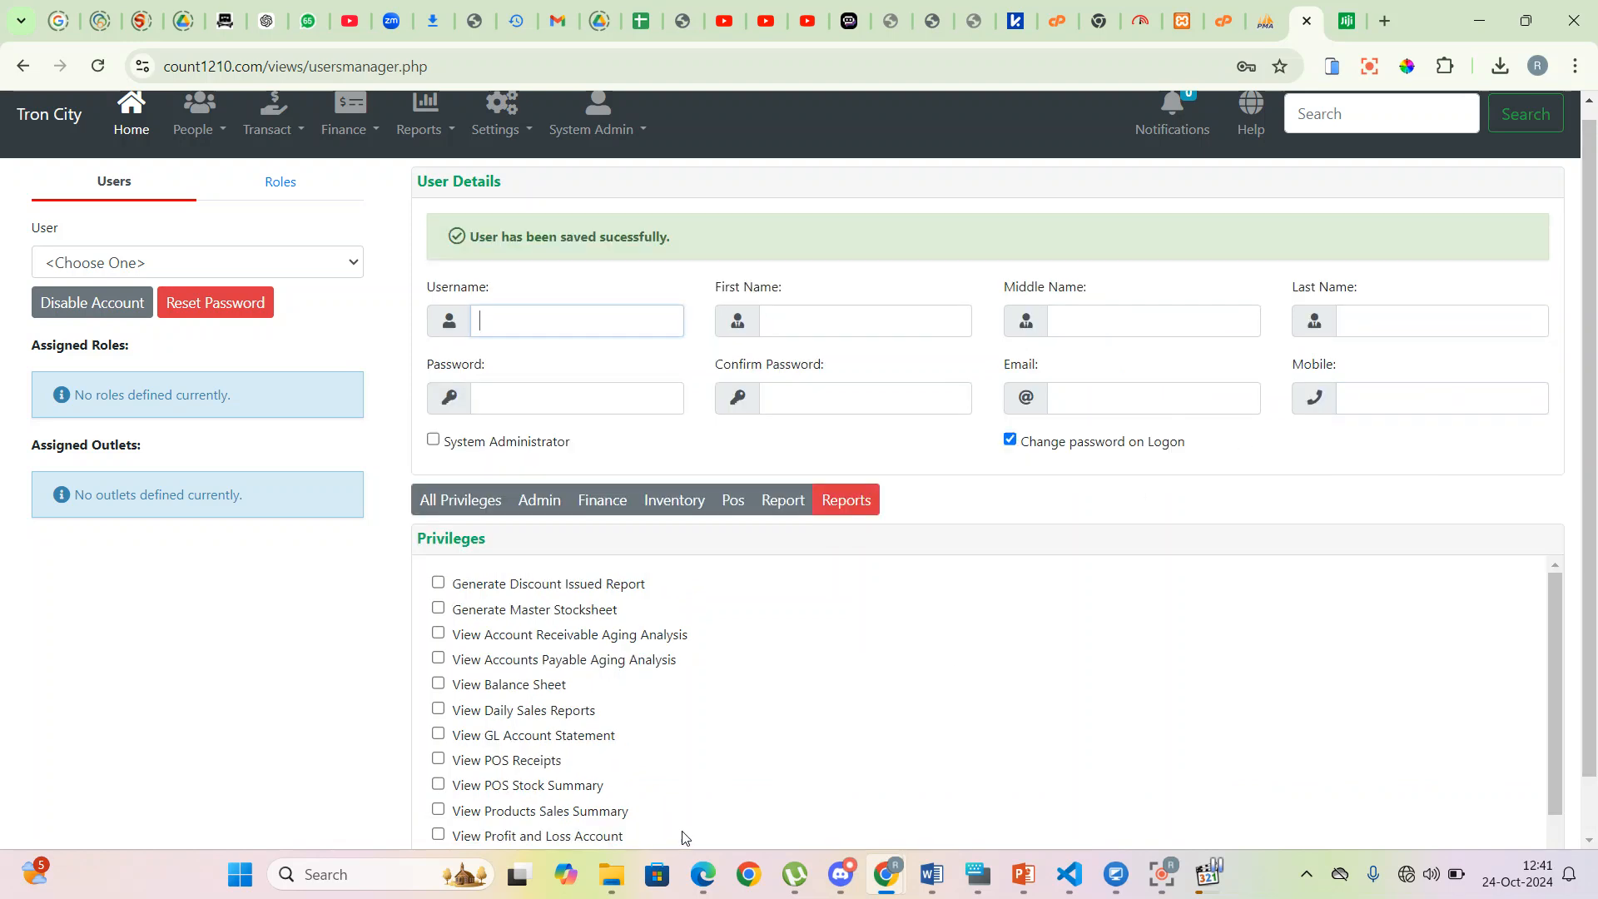
- Reload the user page and reopen the saved cashier1 record
{"action": "left_click", "coordinate": [354, 263]}
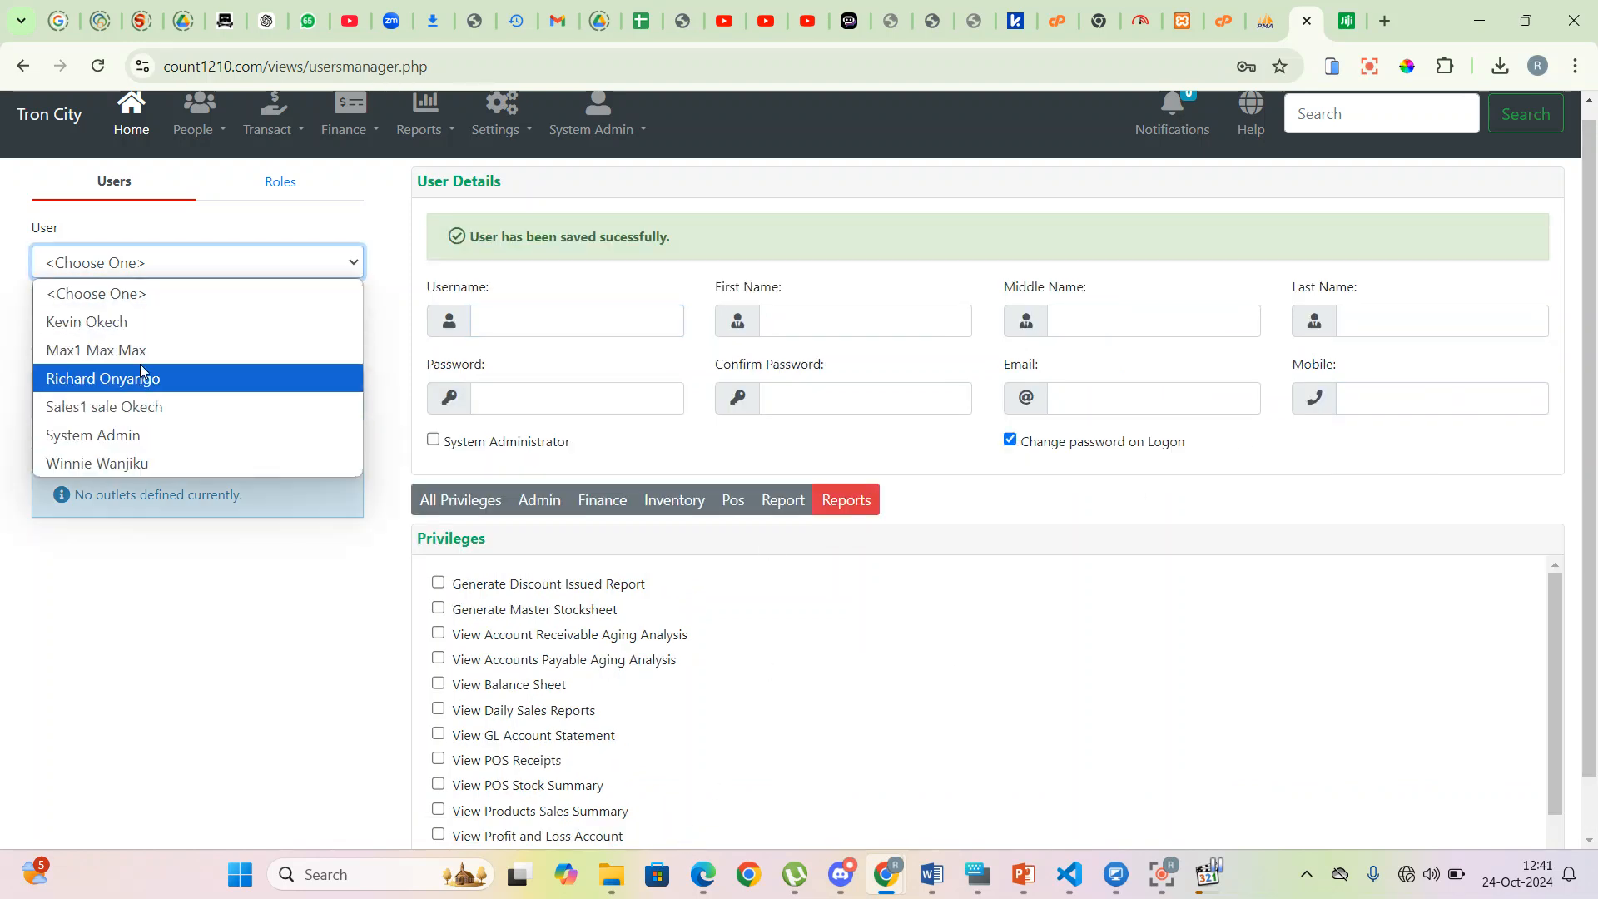
{"action": "left_click", "coordinate": [100, 68]}
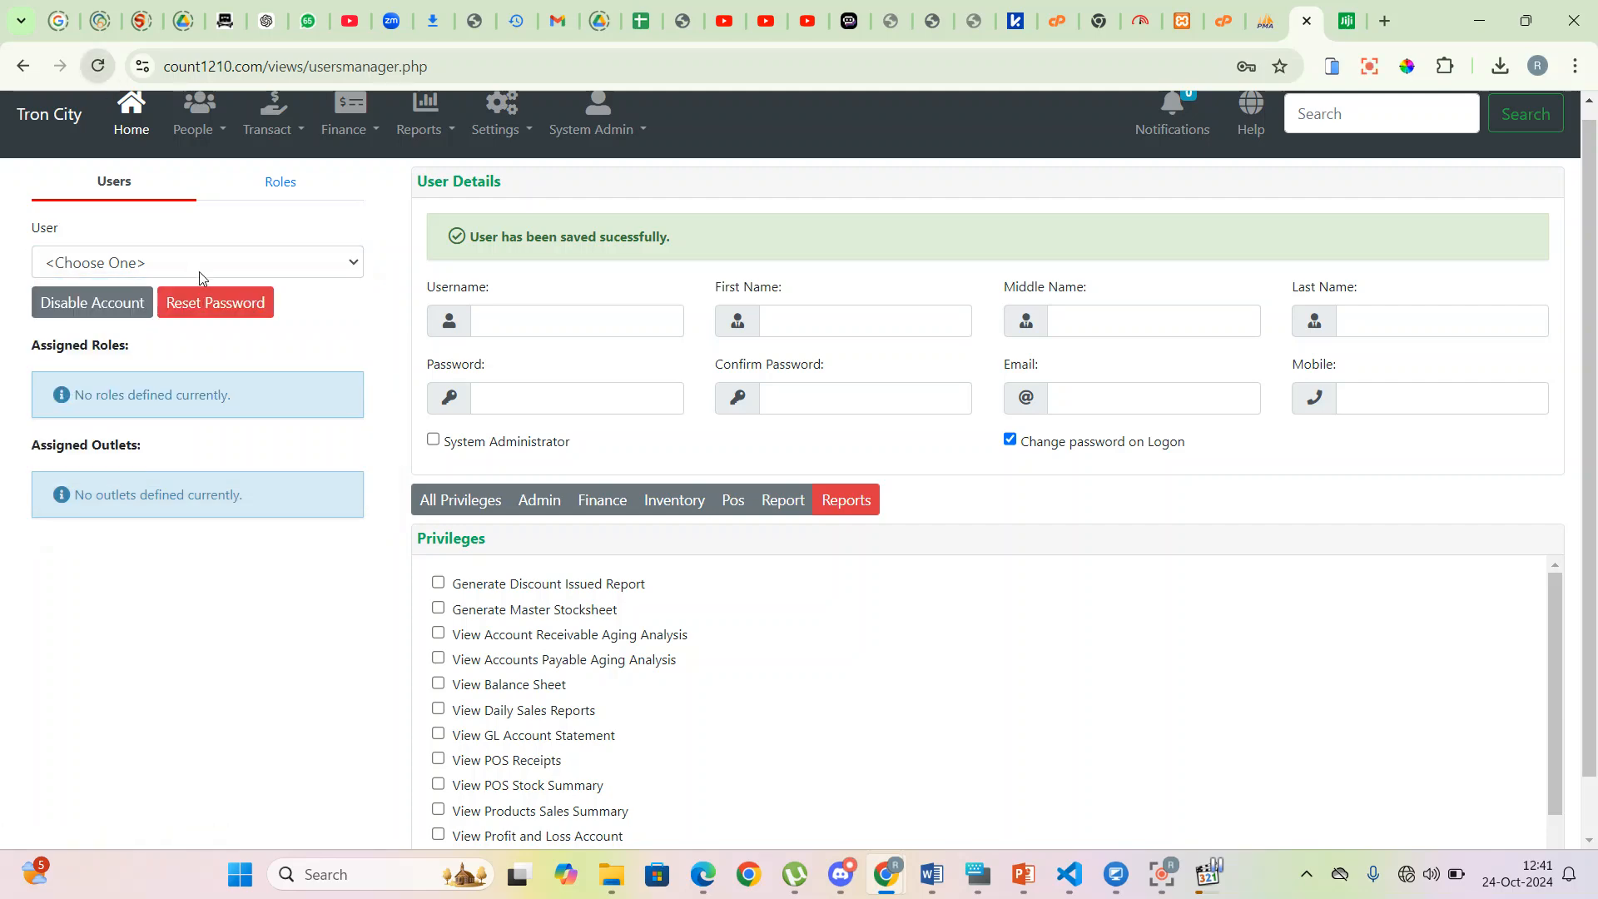
{"action": "left_click", "coordinate": [338, 283]}
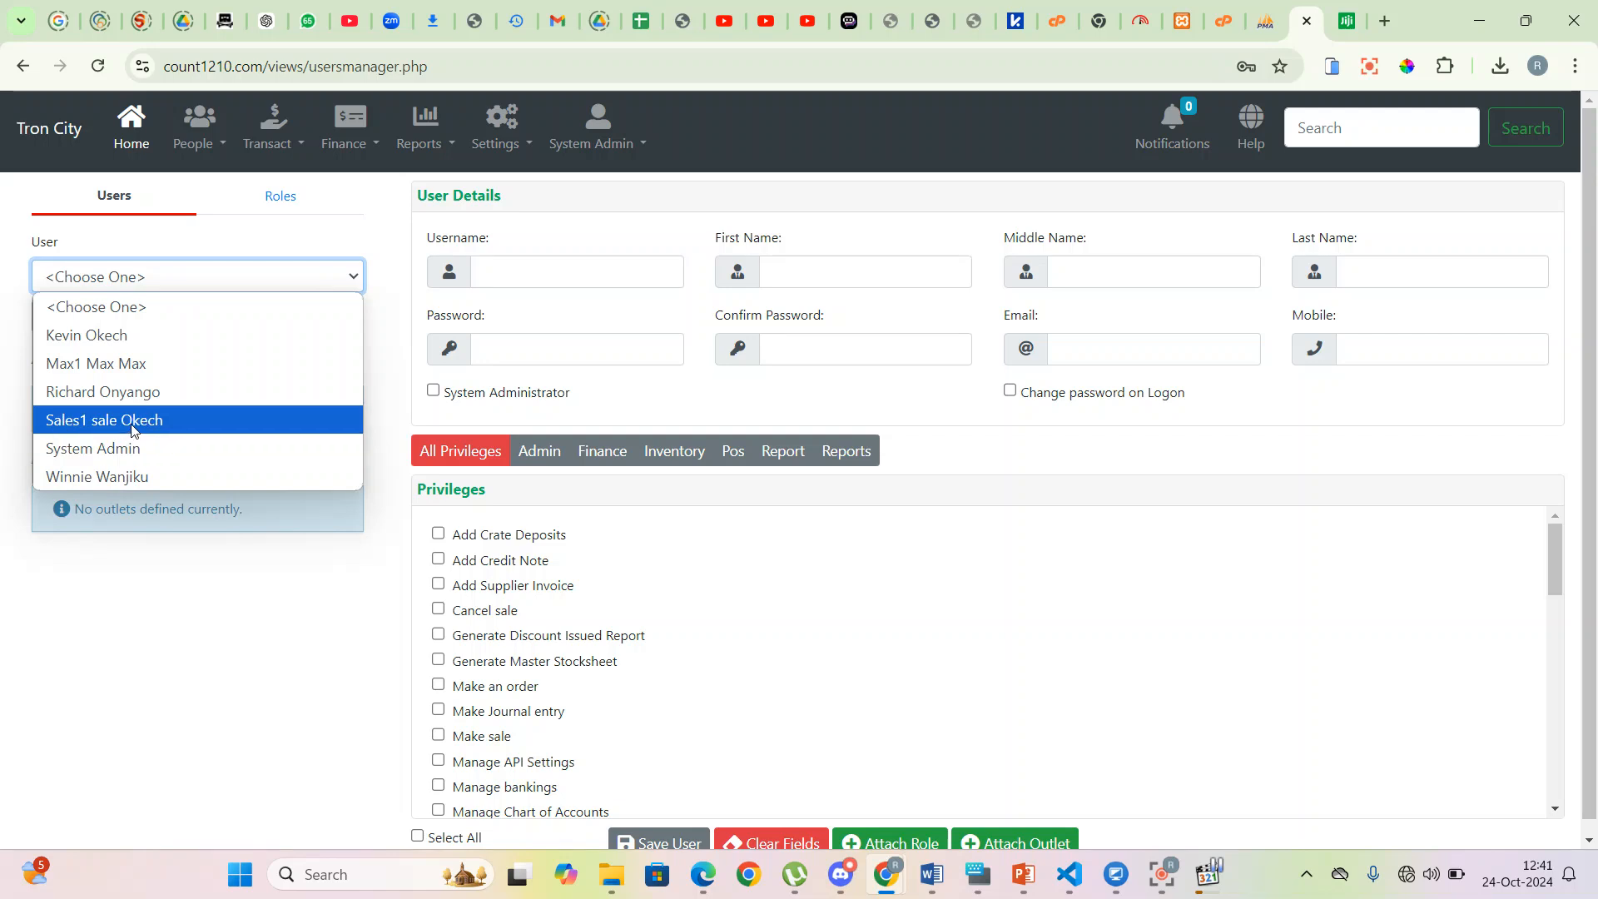
{"action": "left_click", "coordinate": [135, 394]}
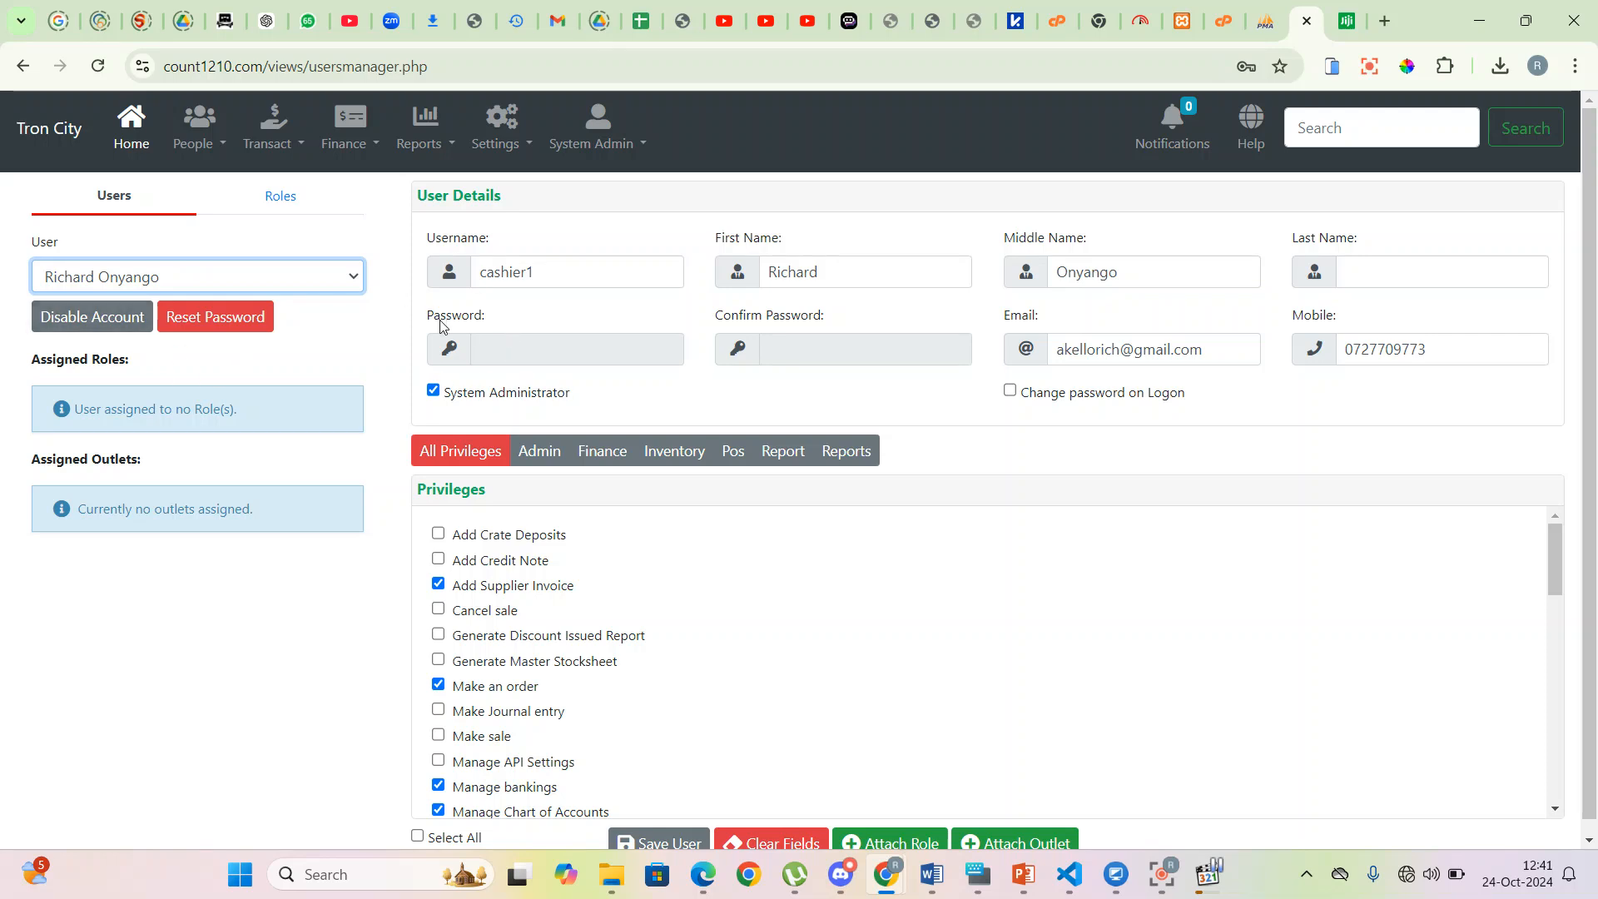
{"action": "scroll", "coordinate": [481, 323], "scroll_direction": "down", "scroll_amount": 1}
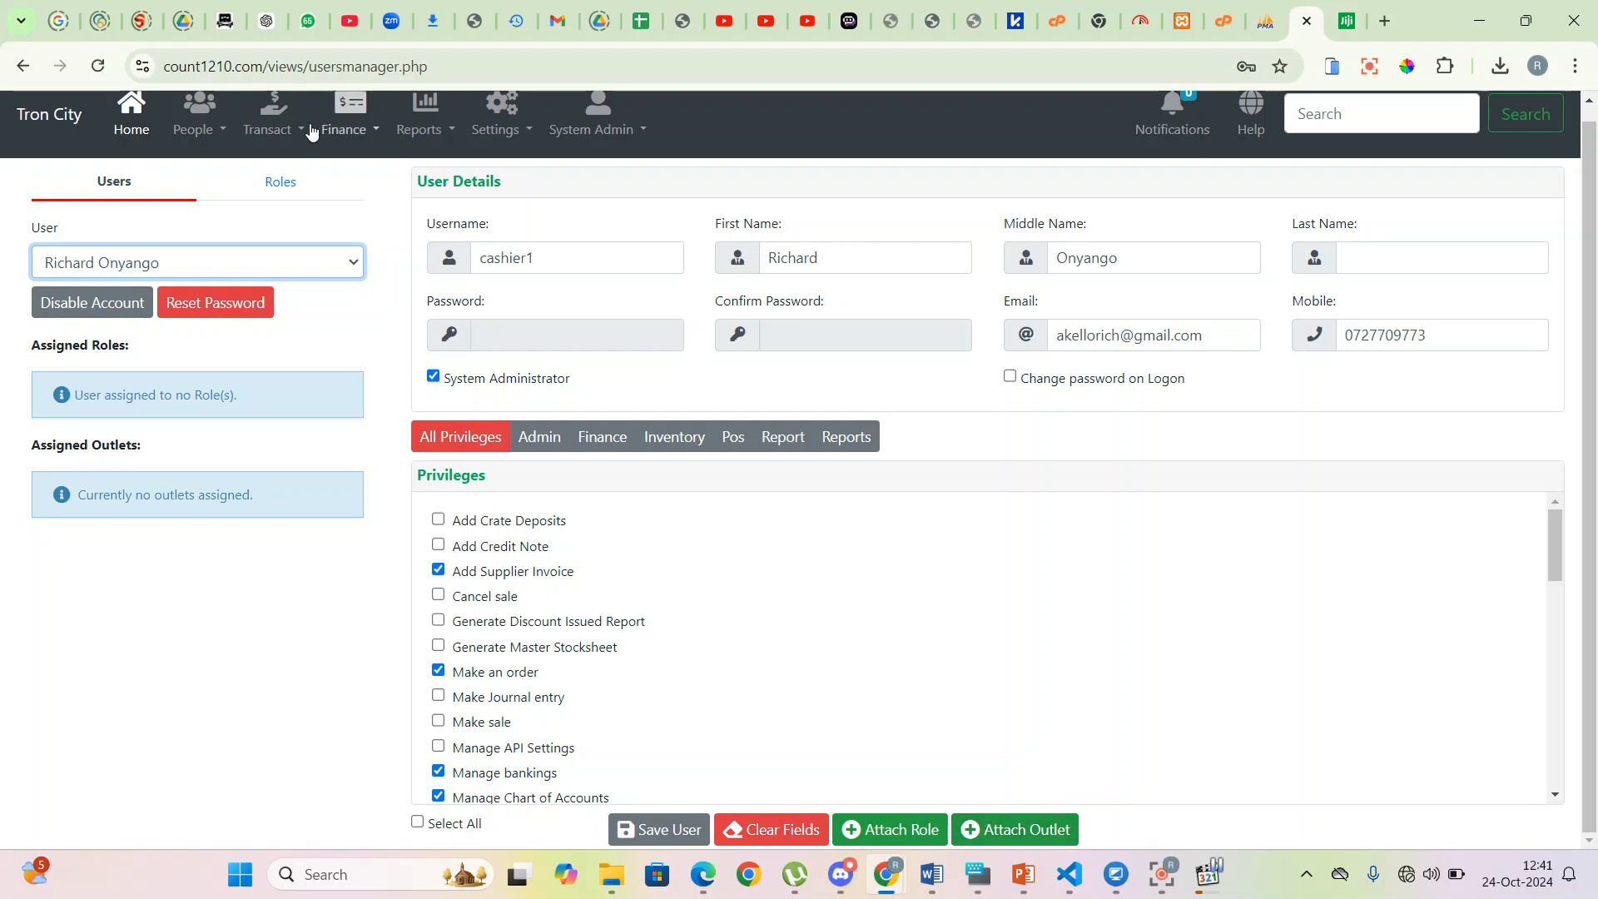
- Assign the Cashier 1 - Main Branch outlet to the cashier1 user
{"action": "left_click", "coordinate": [273, 263]}
{"action": "left_click", "coordinate": [135, 376]}
{"action": "left_click", "coordinate": [1015, 830]}
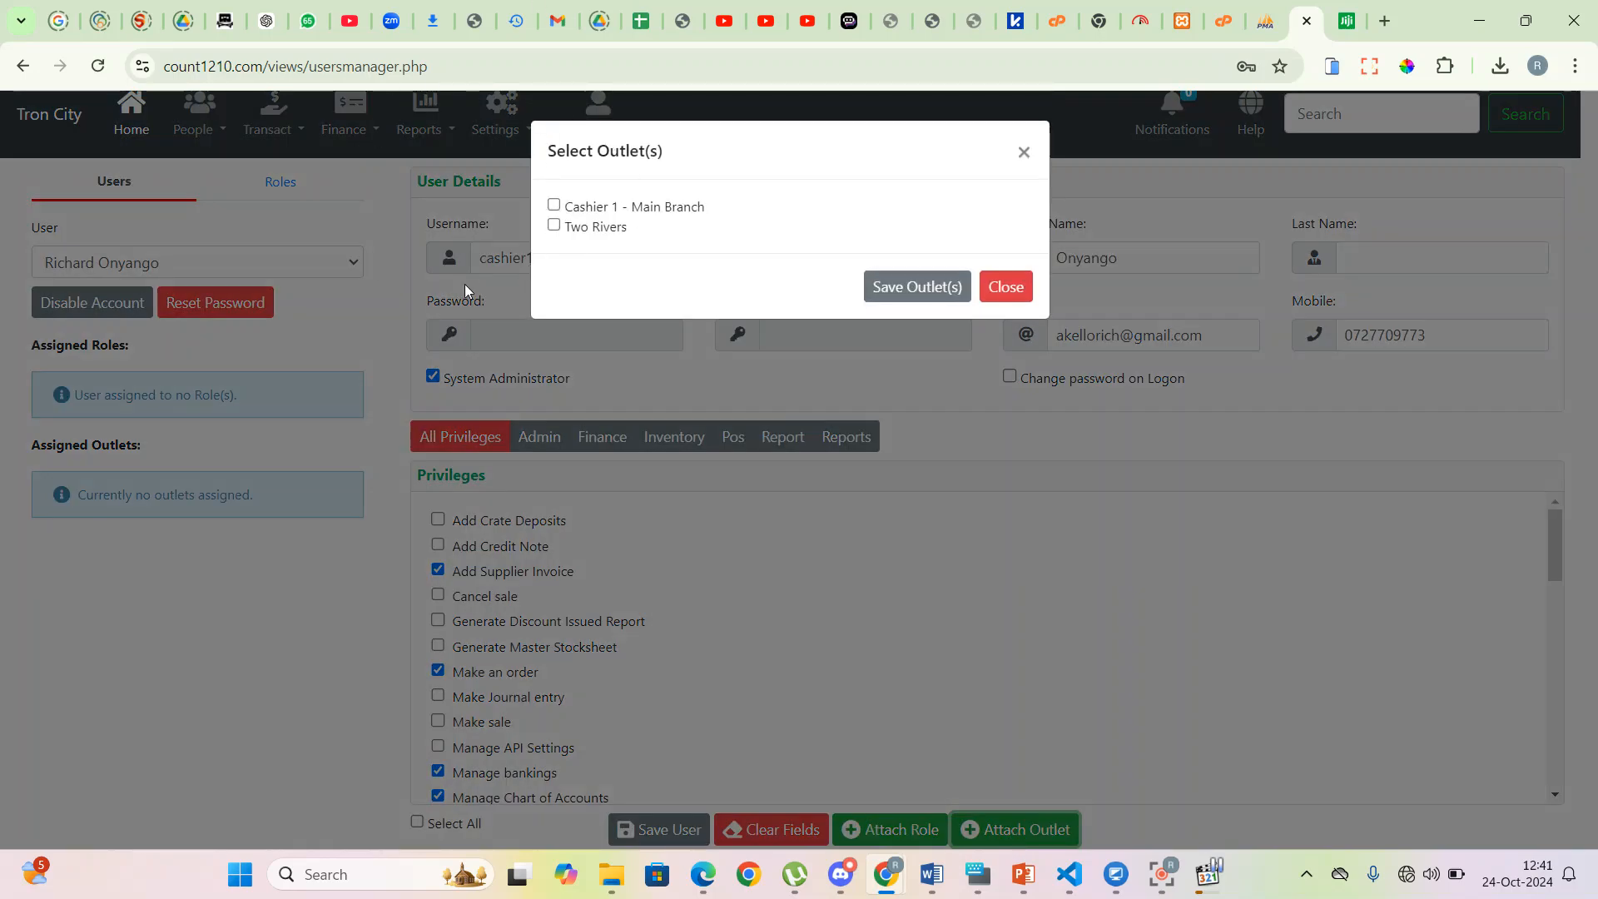
{"action": "left_click", "coordinate": [553, 206]}
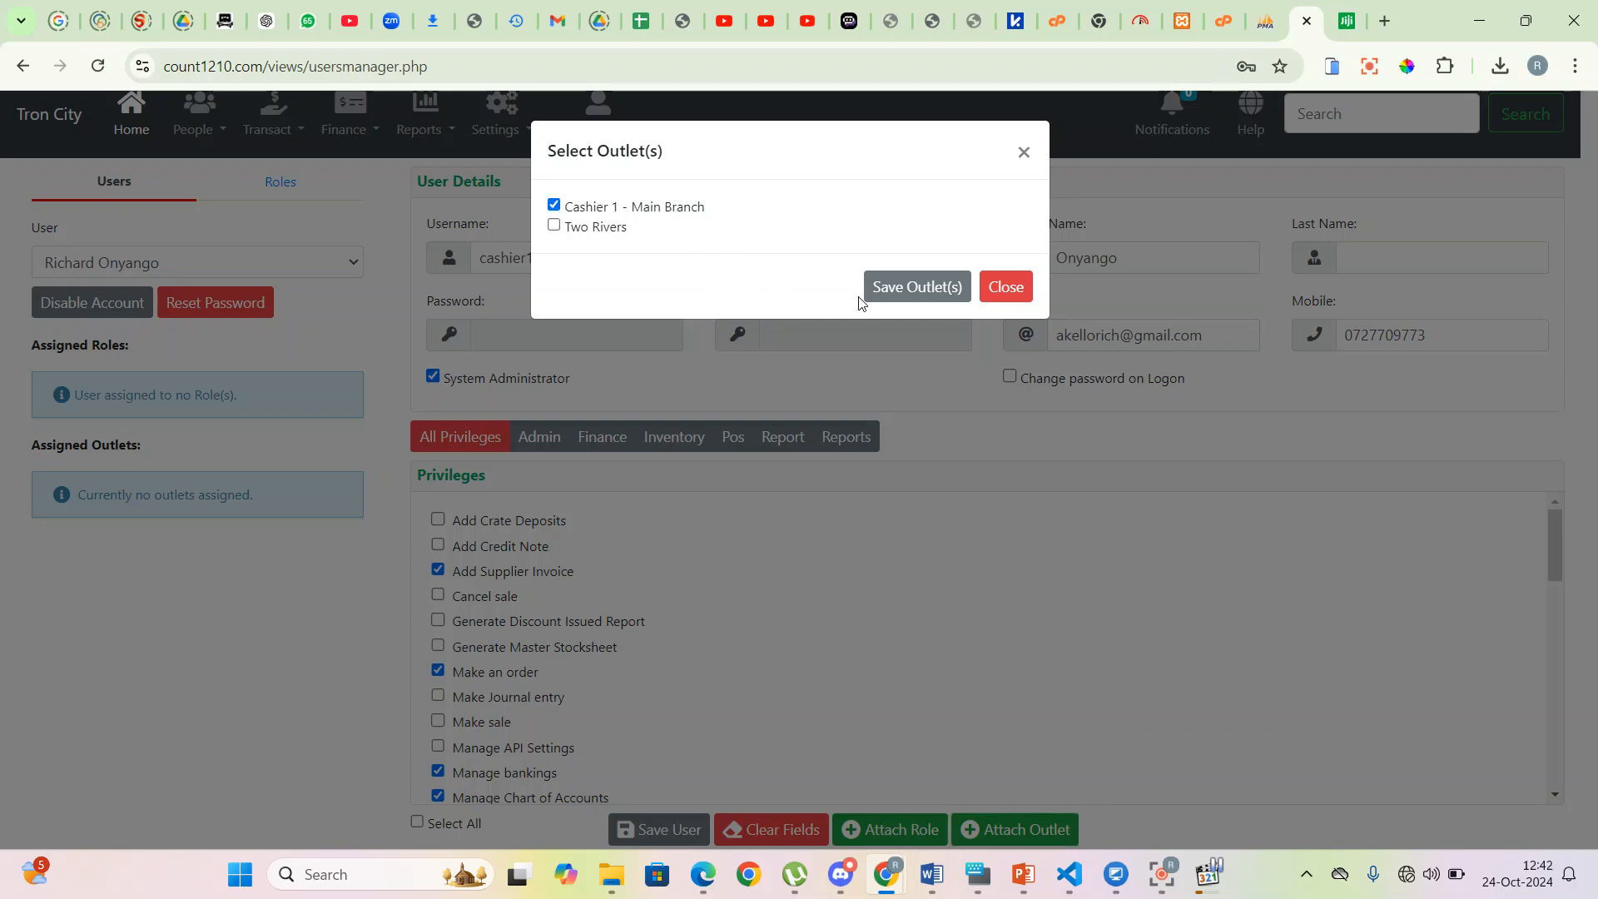
{"action": "left_click", "coordinate": [929, 297]}
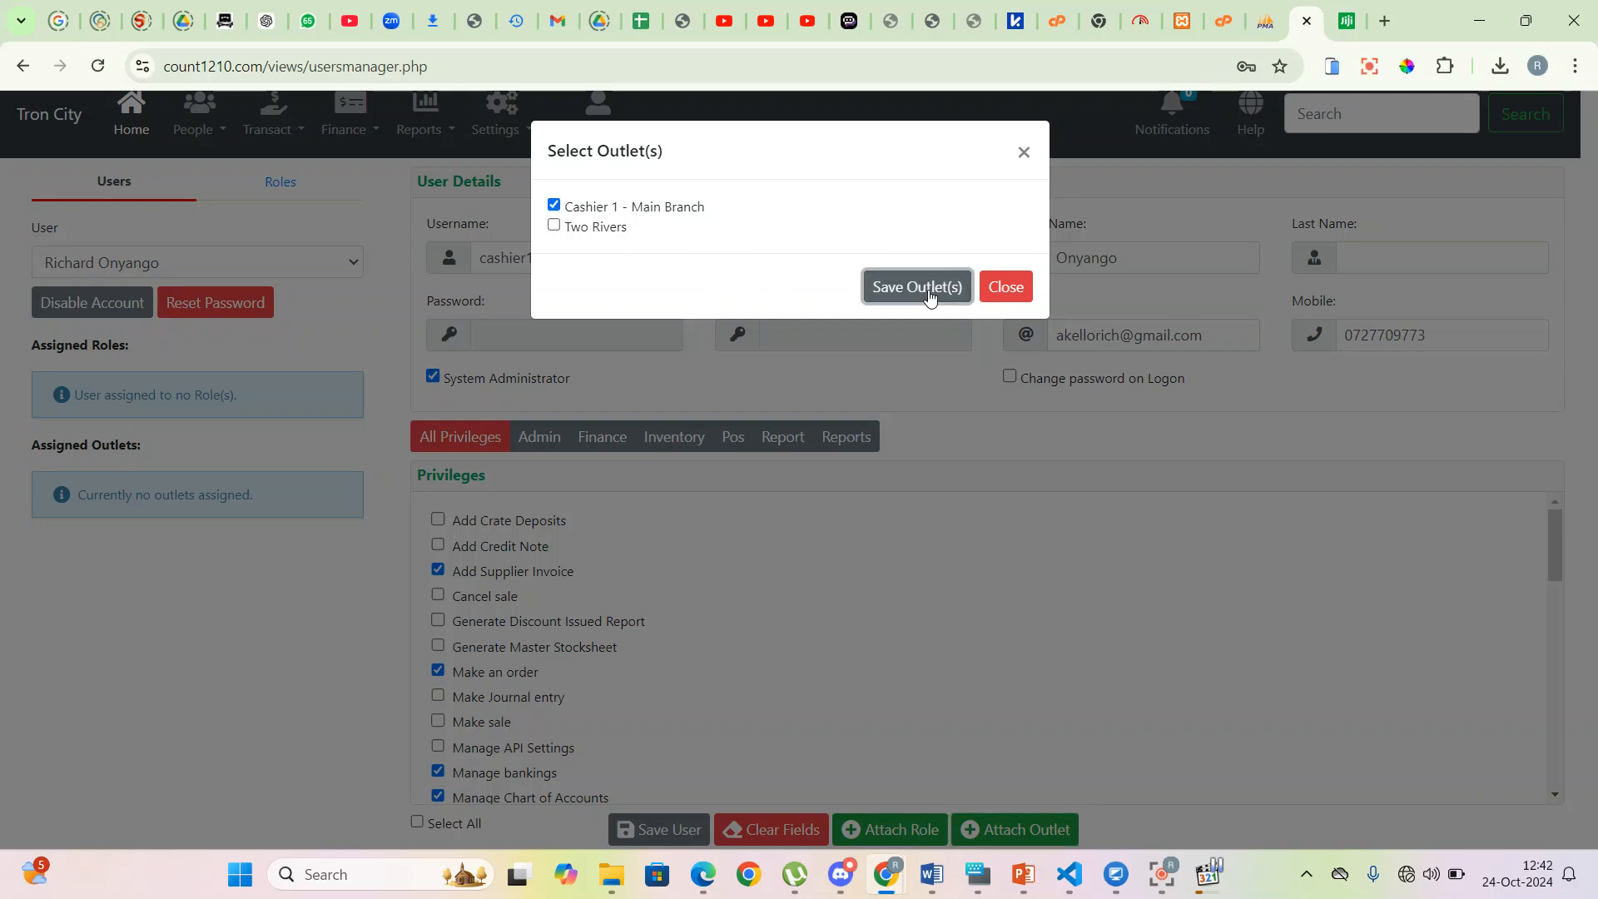
{"action": "left_click", "coordinate": [990, 351]}
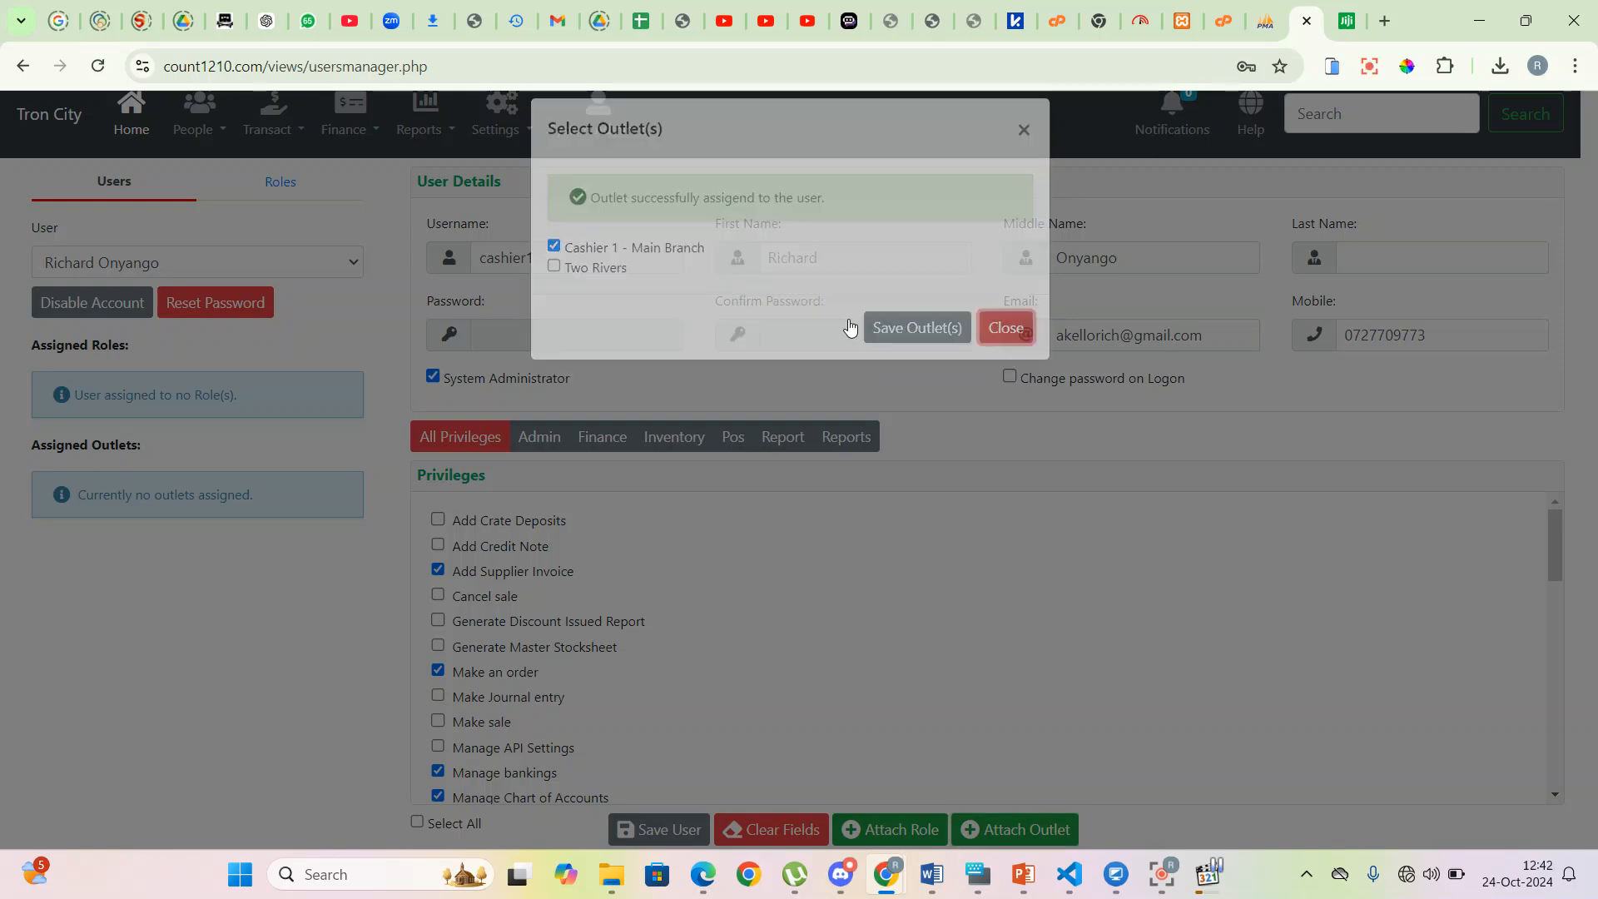
- Switch to the second cashier user and review its assigned outlet name
{"action": "left_click", "coordinate": [205, 268]}
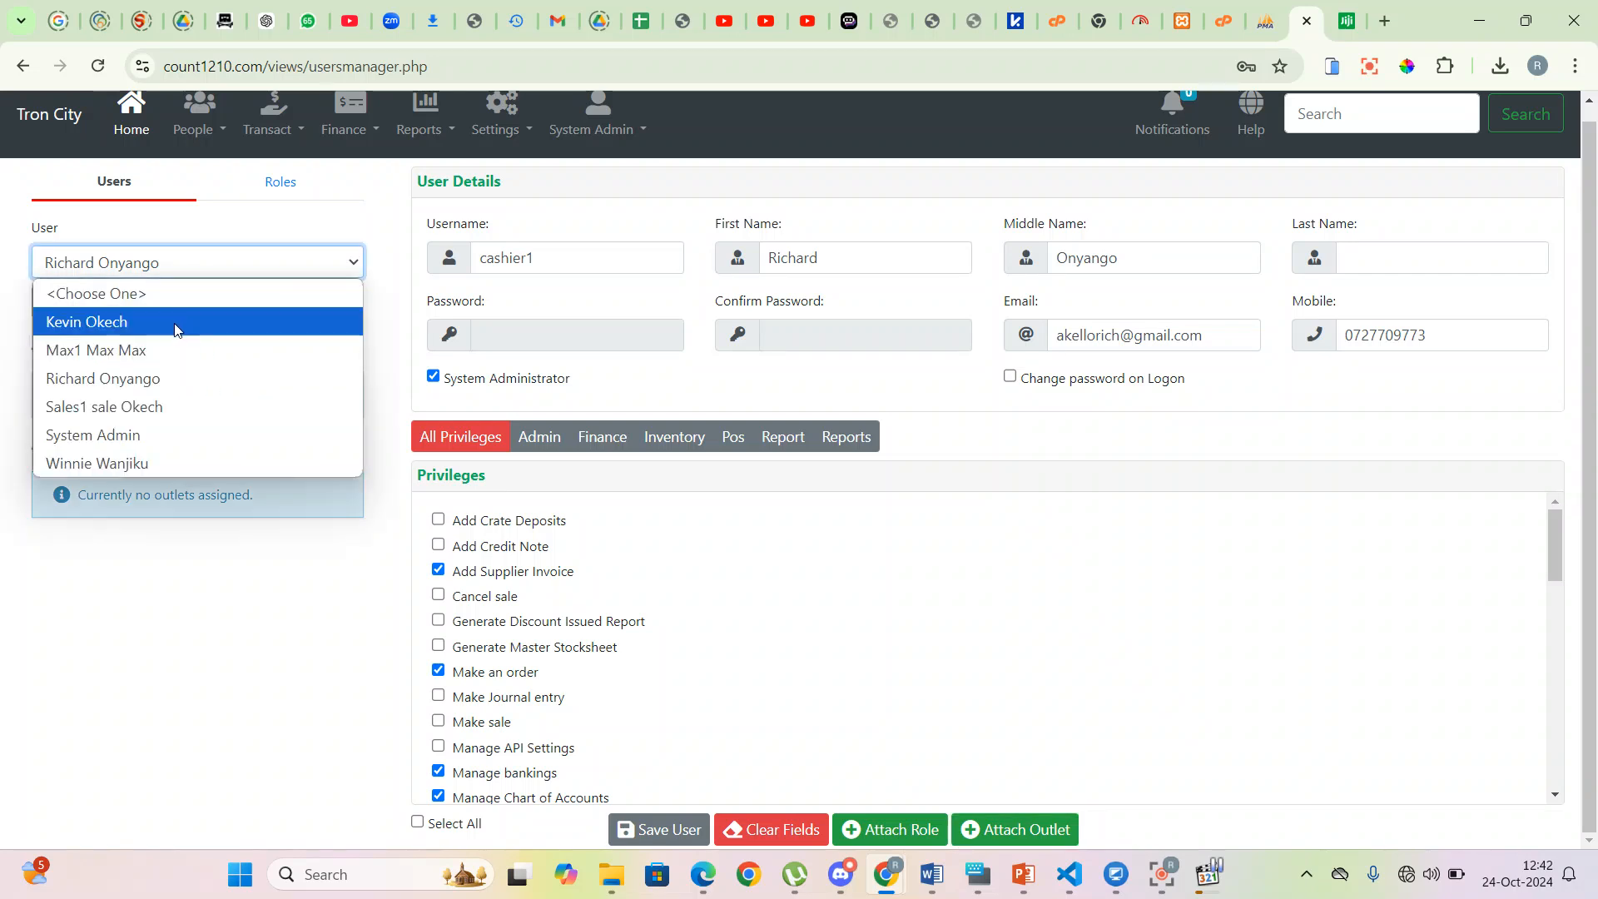
{"action": "left_click", "coordinate": [174, 323]}
{"action": "left_click", "coordinate": [186, 263]}
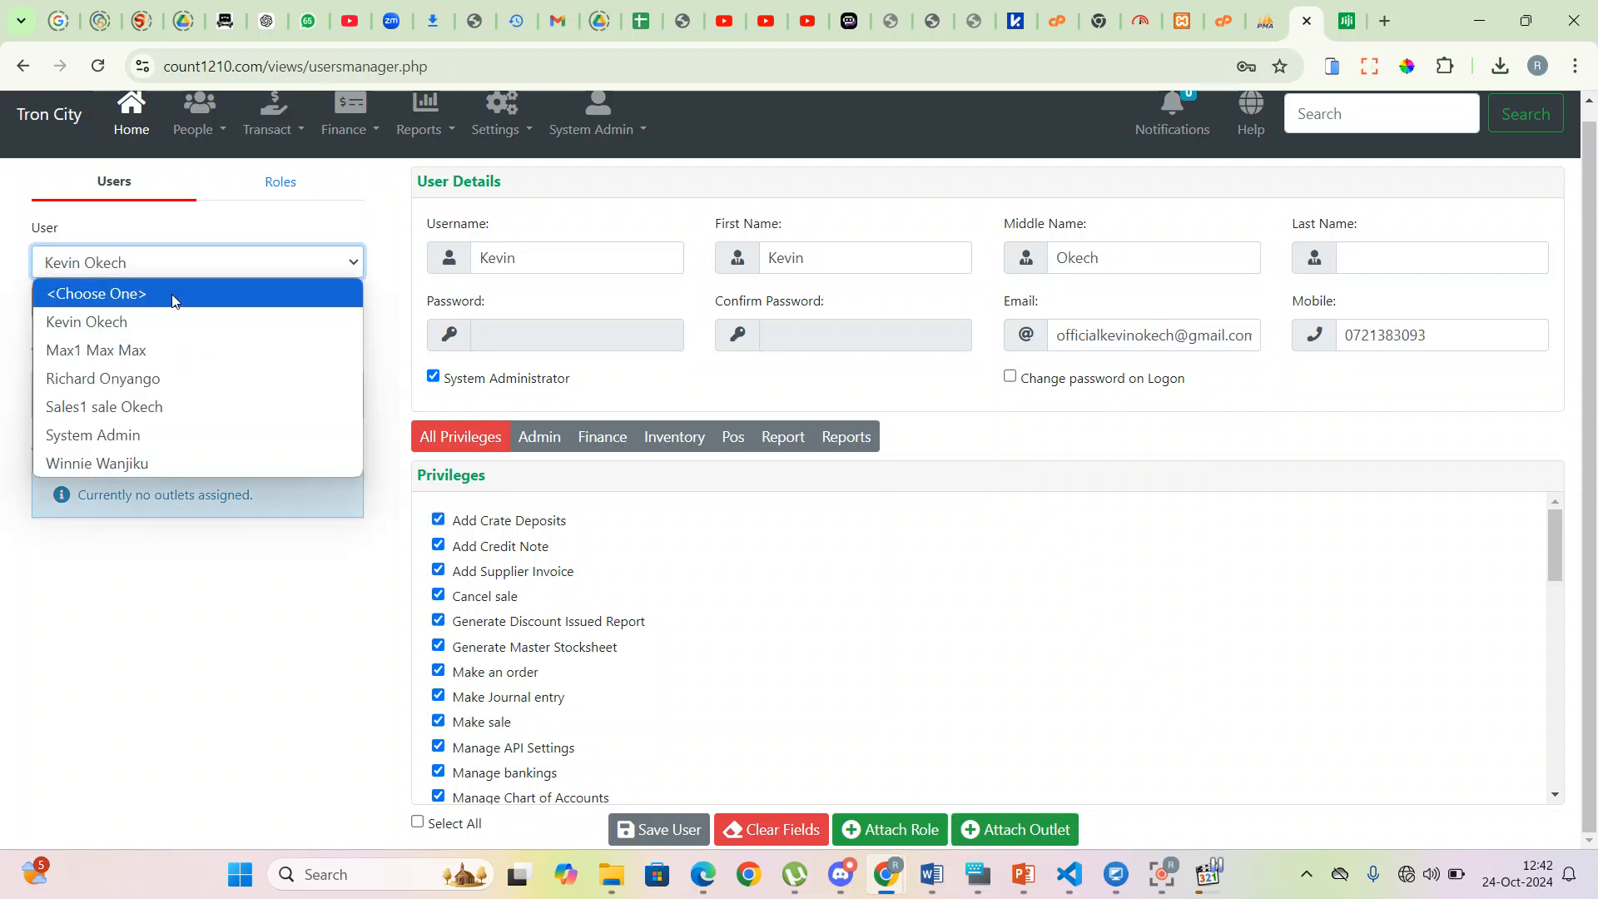
{"action": "left_click", "coordinate": [146, 381]}
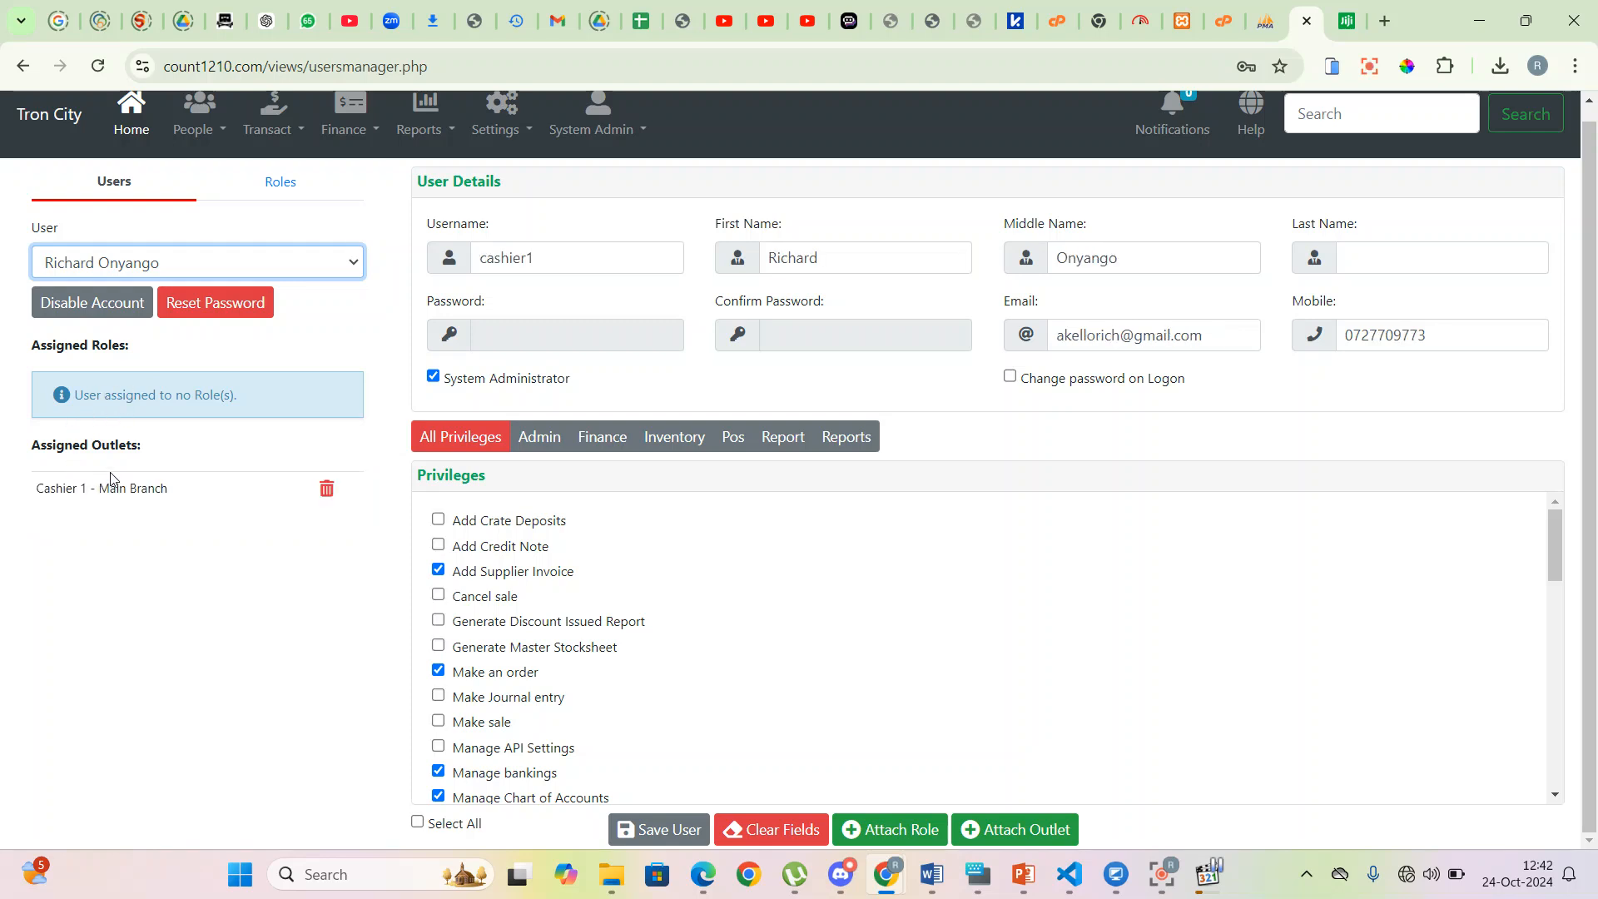
{"action": "left_click_drag", "start_coordinate": [367, 499], "coordinate": [8, 490]}
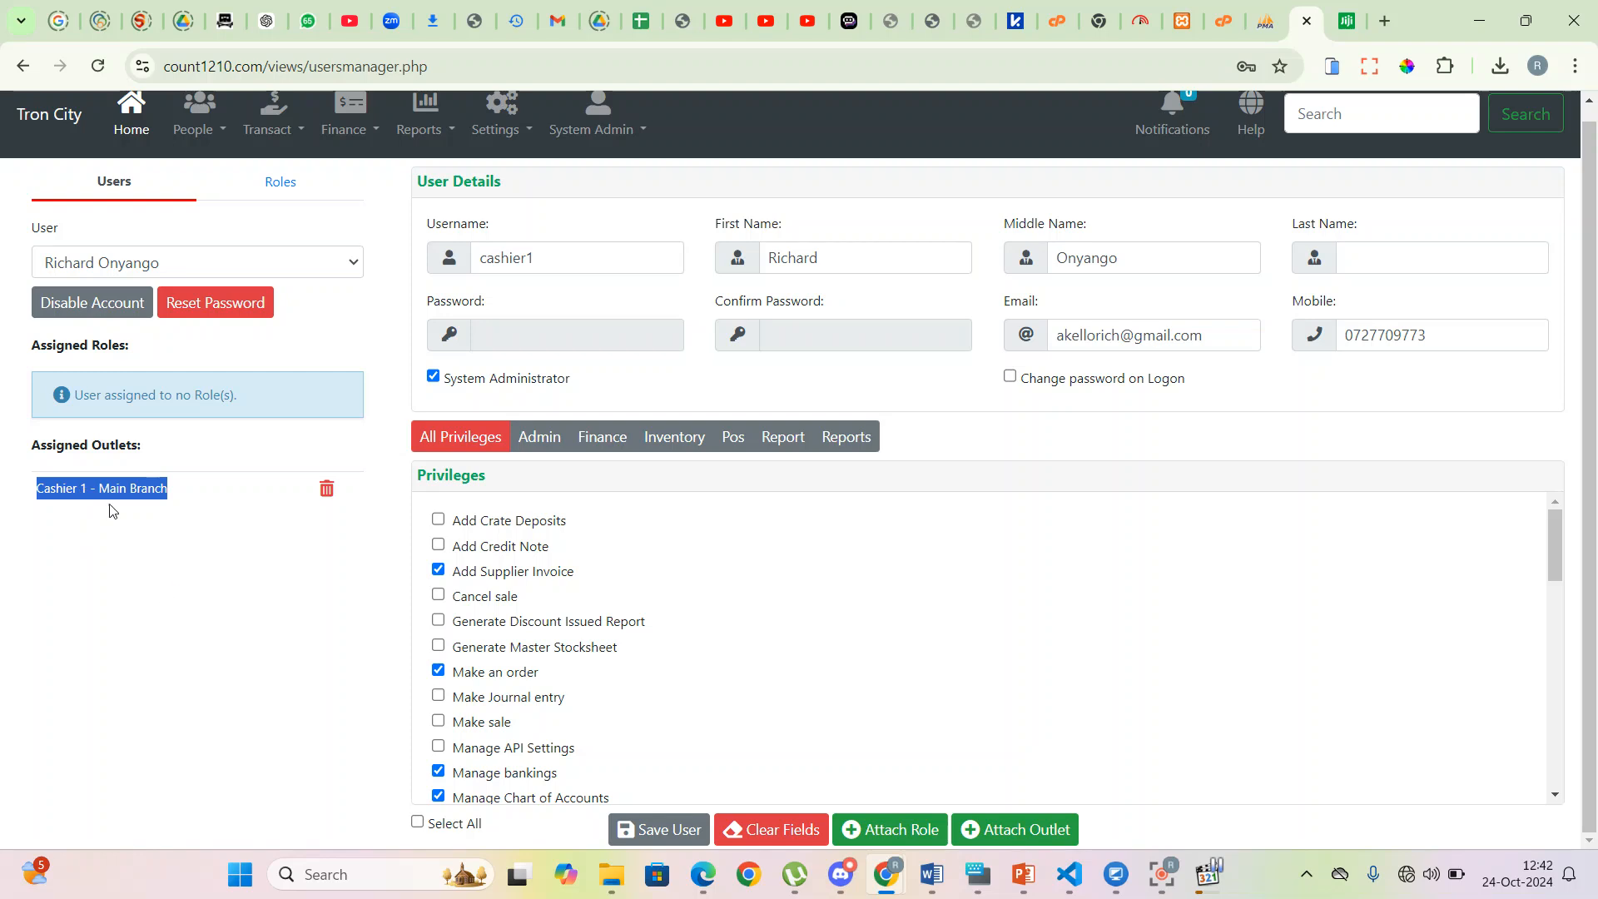
{"action": "left_click", "coordinate": [313, 561]}
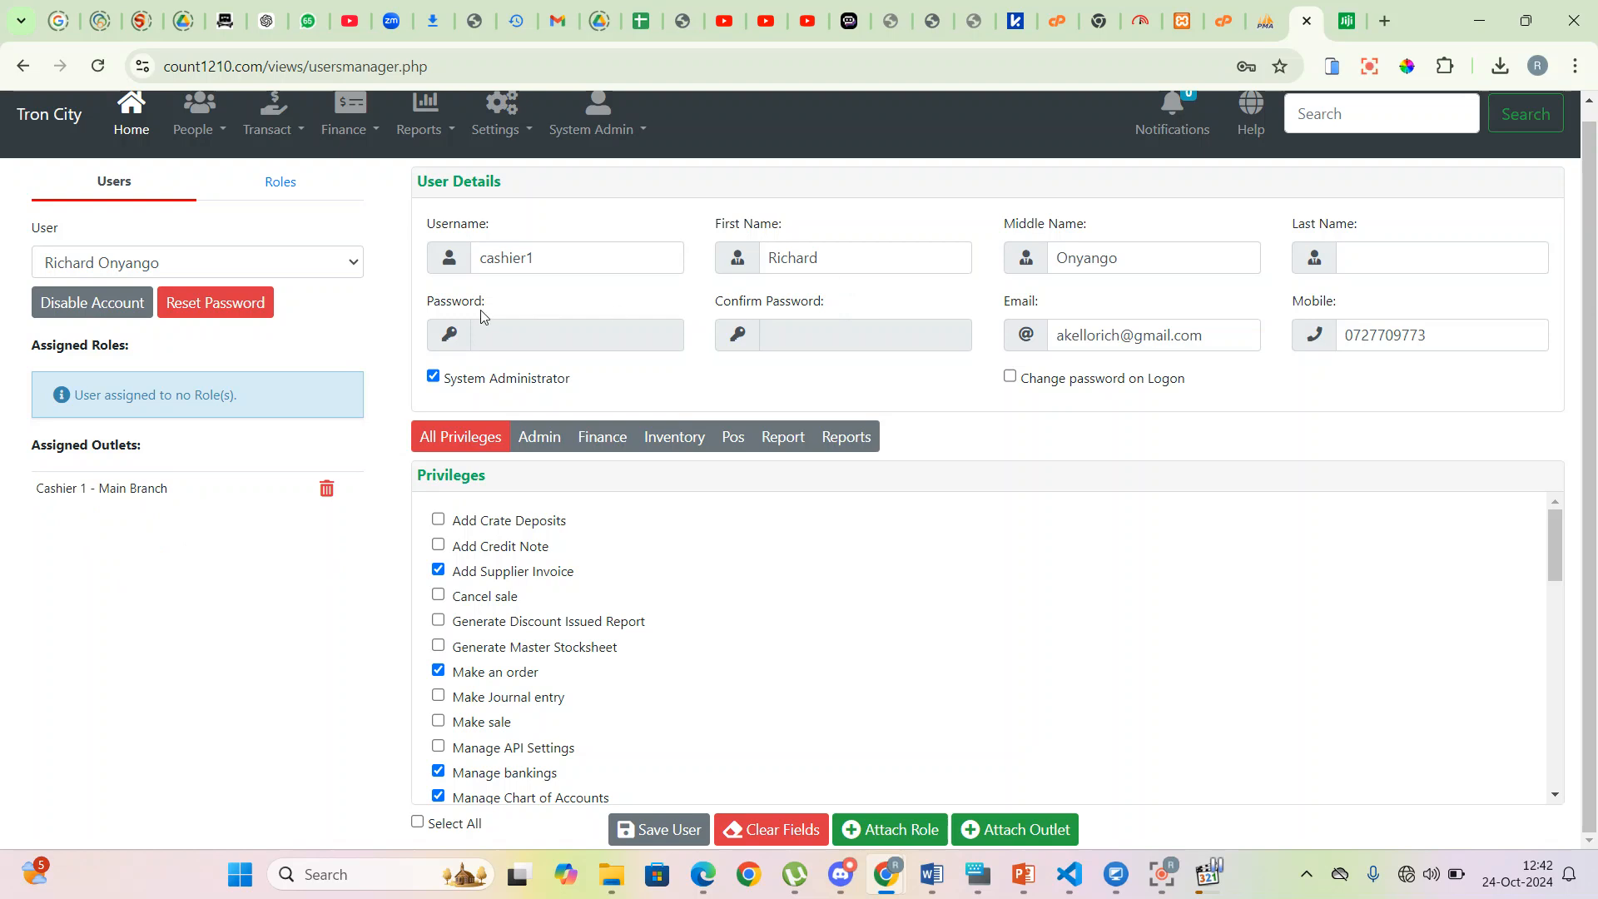
{"action": "scroll", "coordinate": [481, 315], "scroll_direction": "up", "scroll_amount": 1}
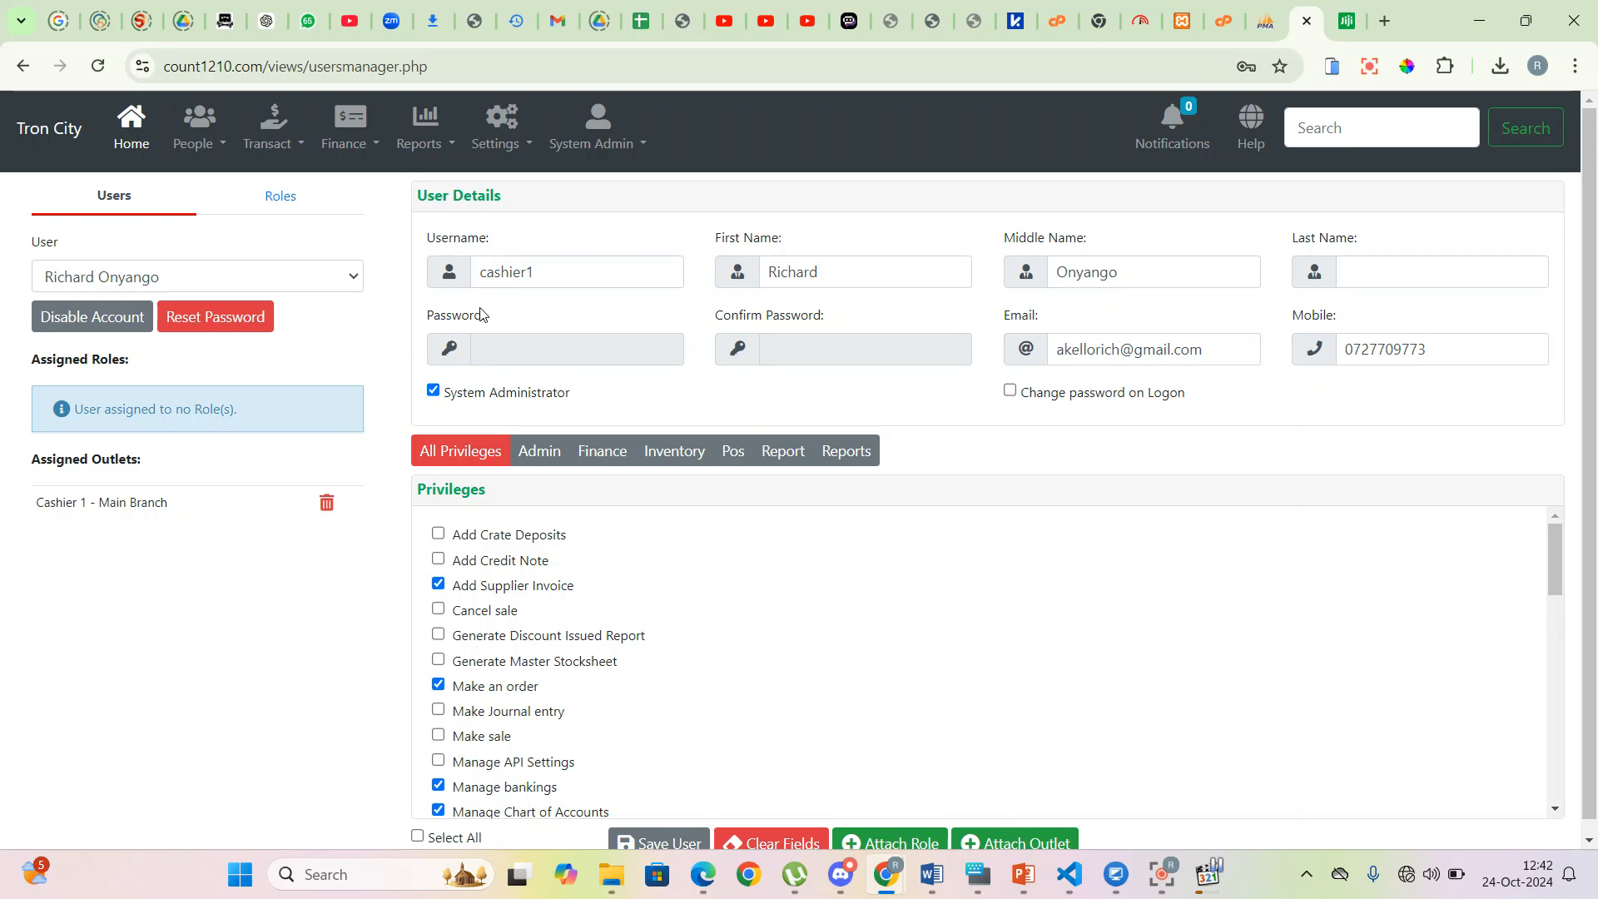
{"action": "left_click", "coordinate": [304, 147]}
- Start a Saj Ceramics purchase order with 300x300 Saj Black Tiles and 400X400 Saj Ceramic Tiles
{"action": "left_click", "coordinate": [291, 223]}
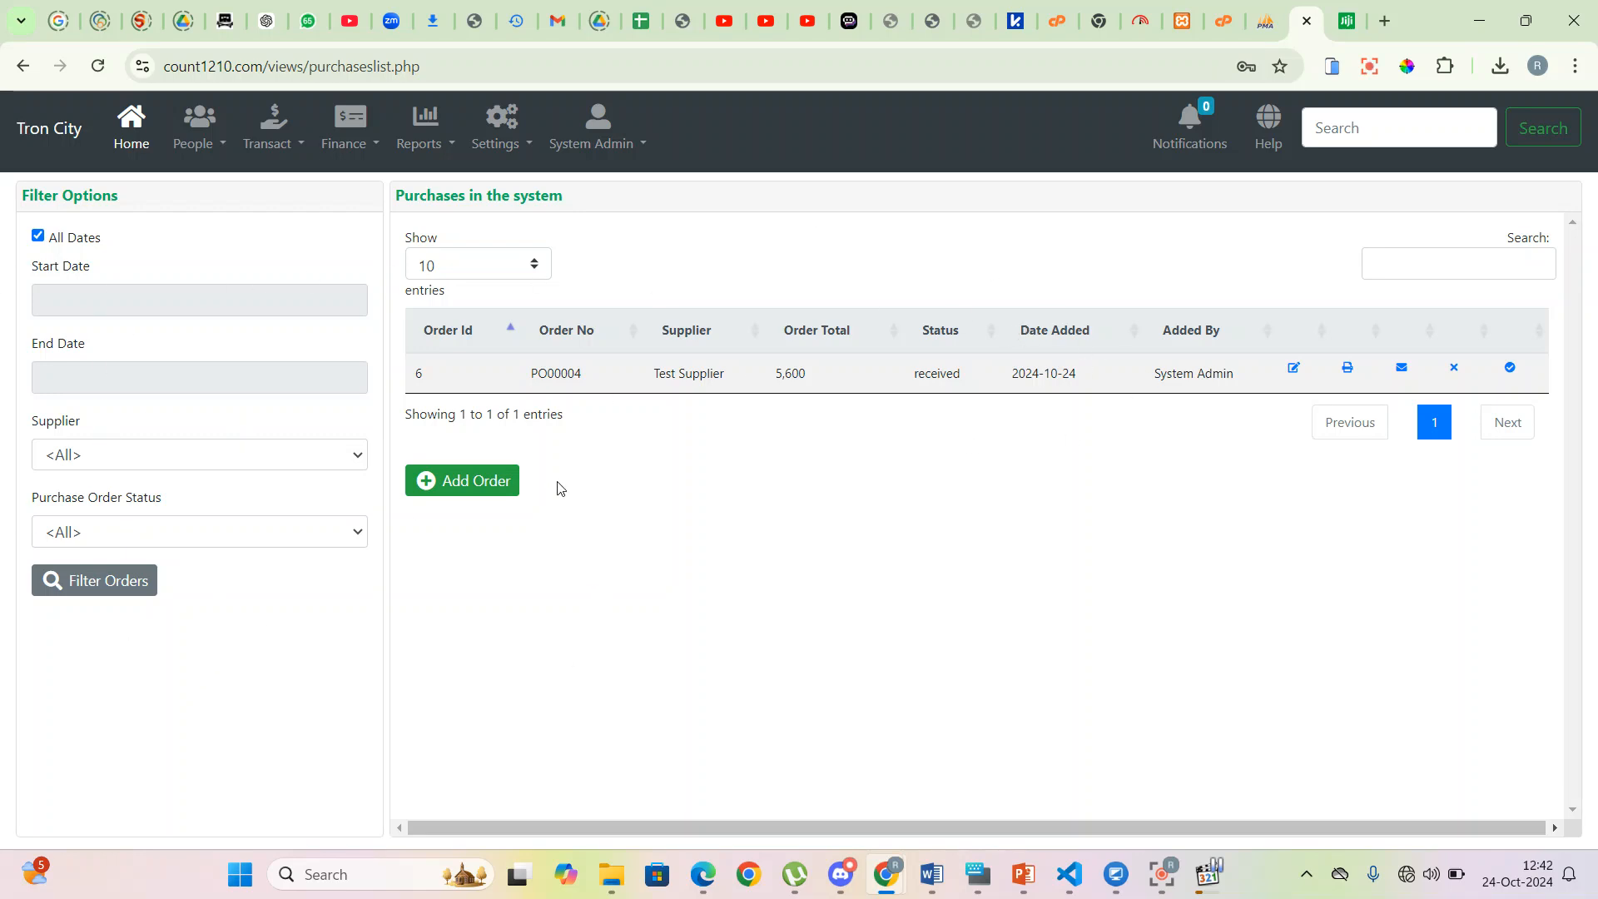
{"action": "left_click", "coordinate": [454, 482]}
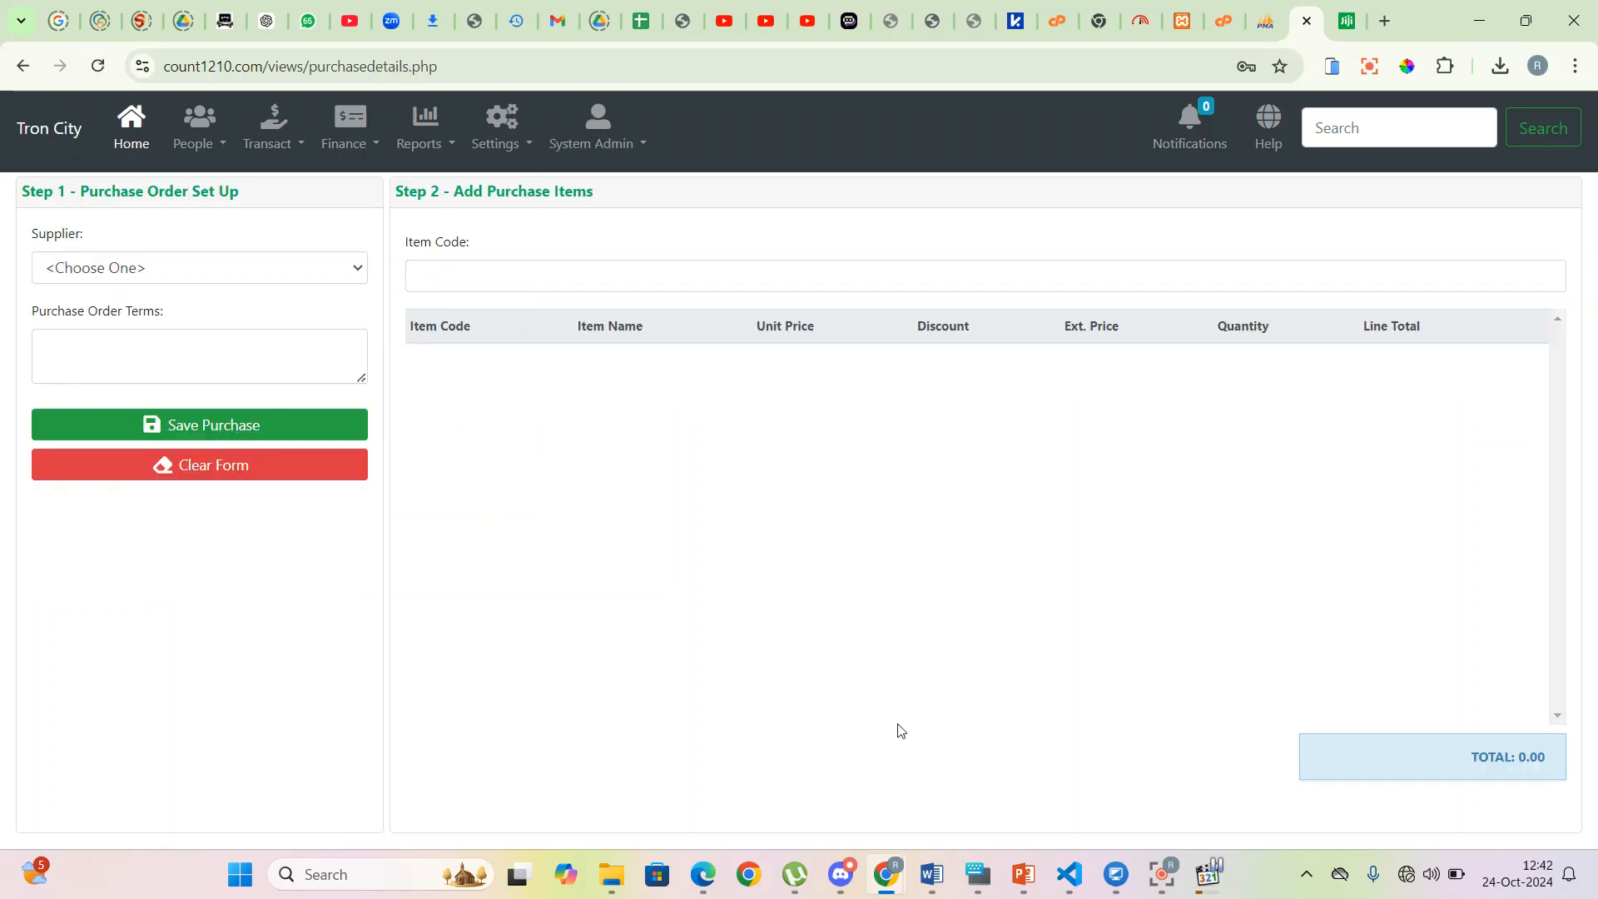
{"action": "left_click", "coordinate": [316, 267]}
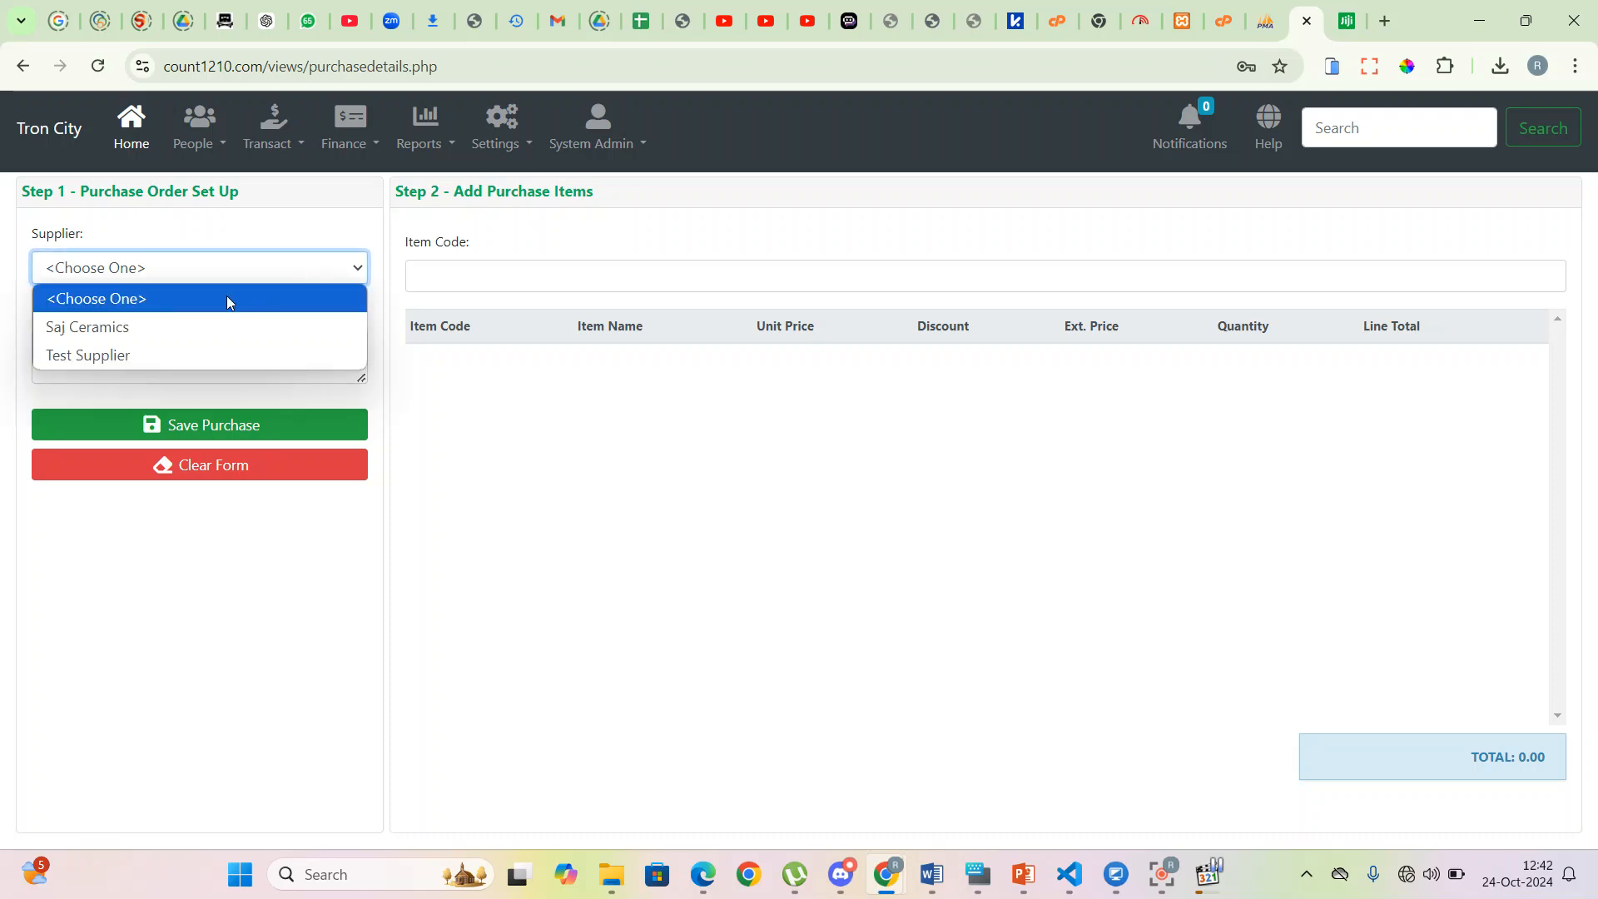
{"action": "left_click", "coordinate": [173, 326]}
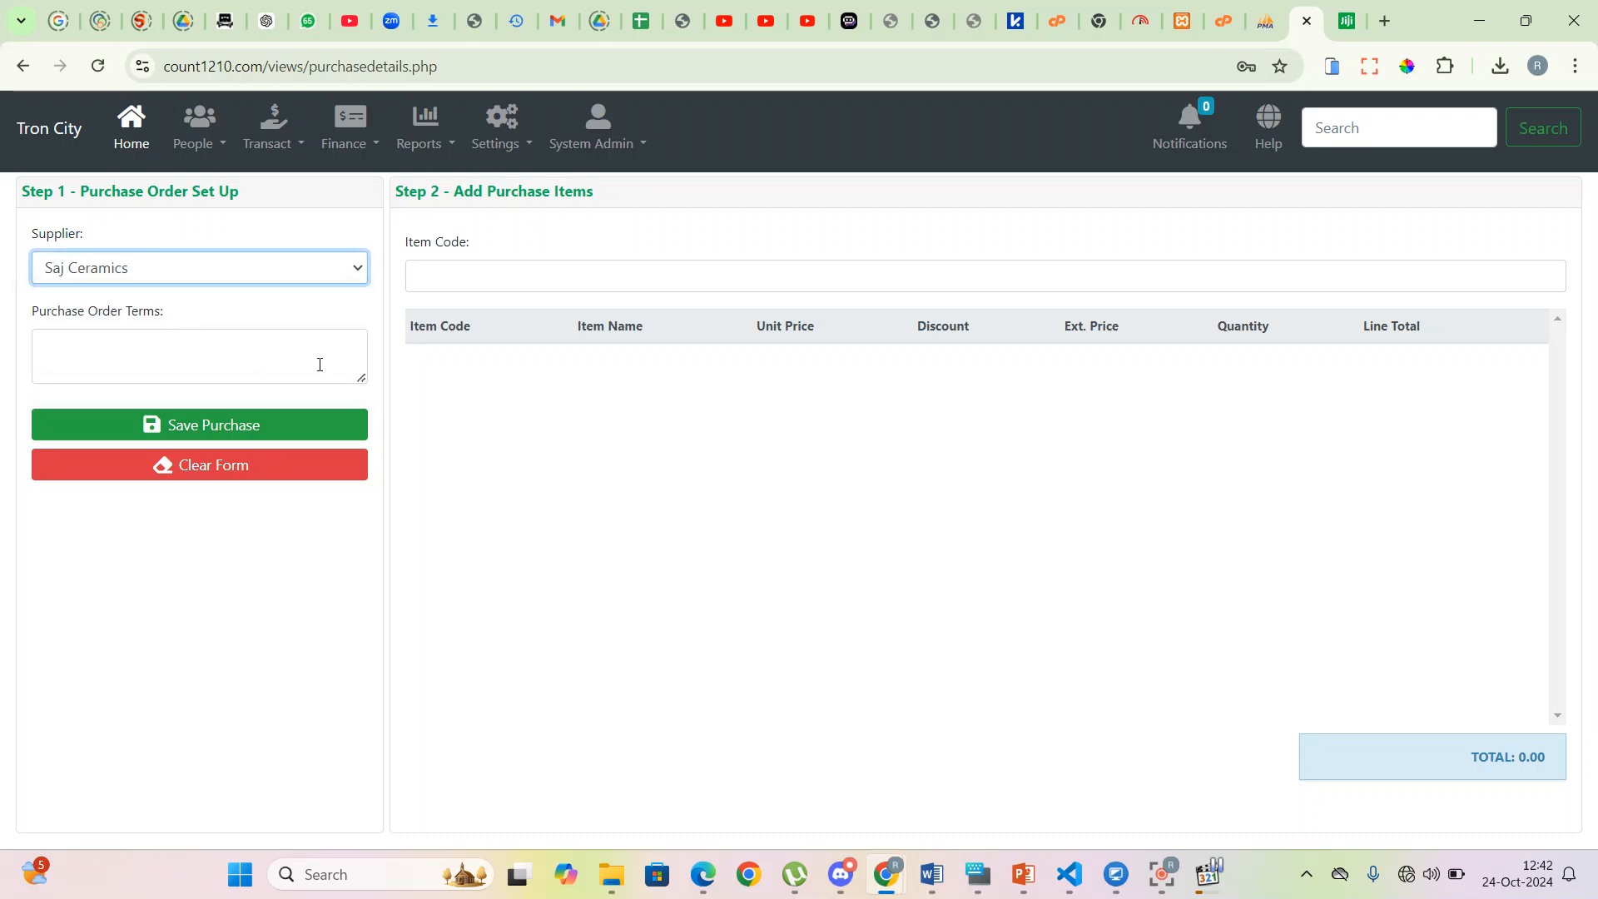
{"action": "left_click", "coordinate": [477, 277]}
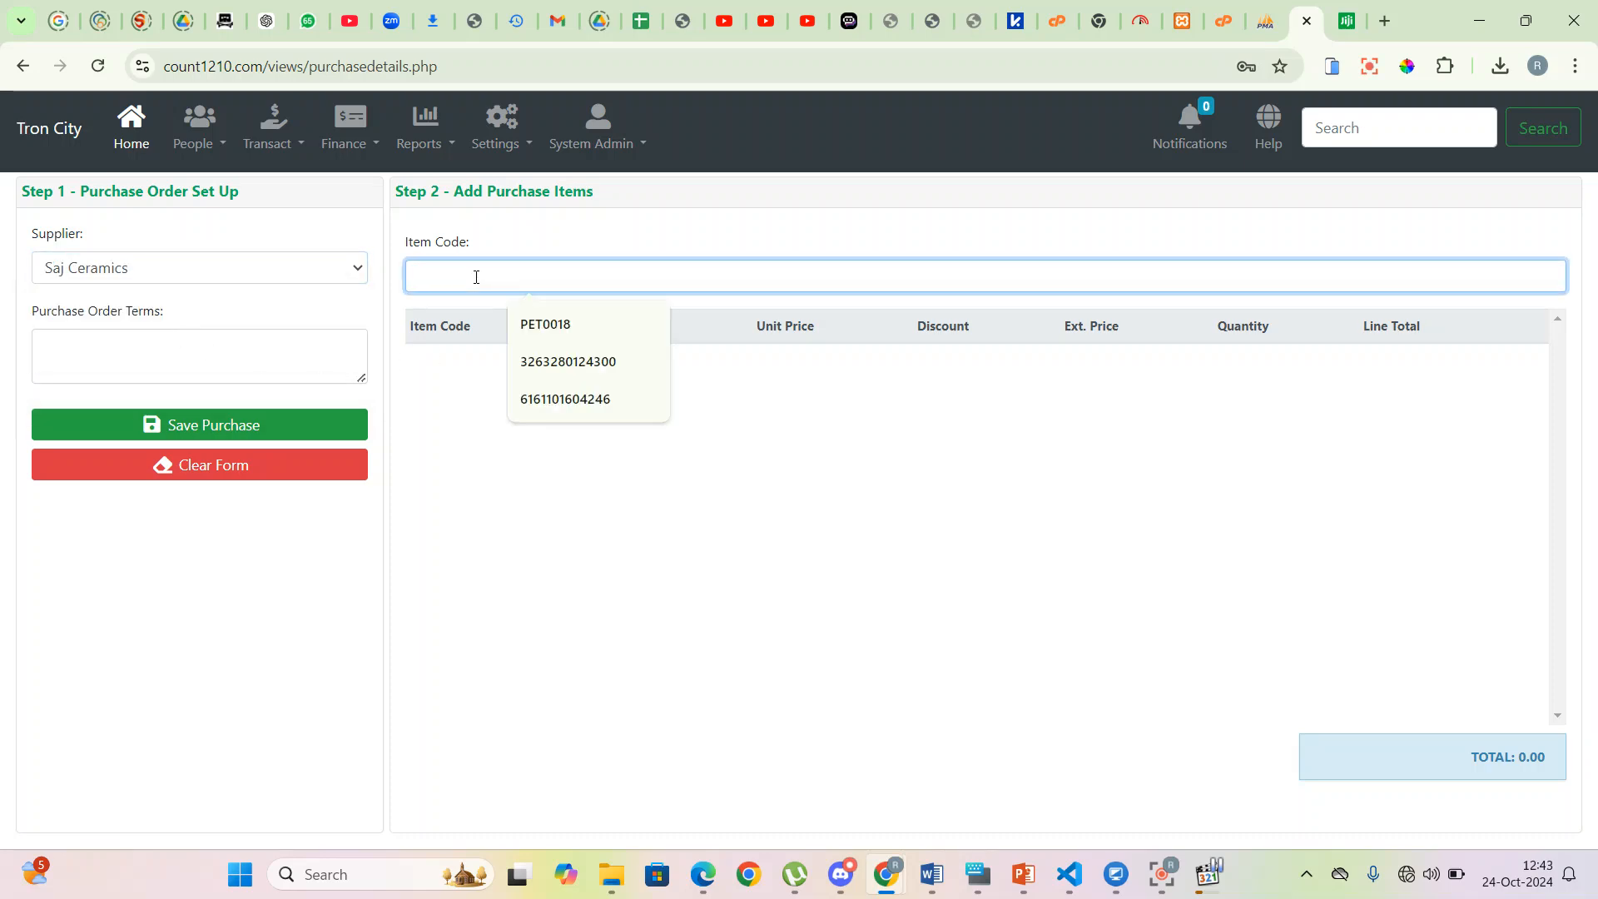
{"action": "type", "text": "300"}
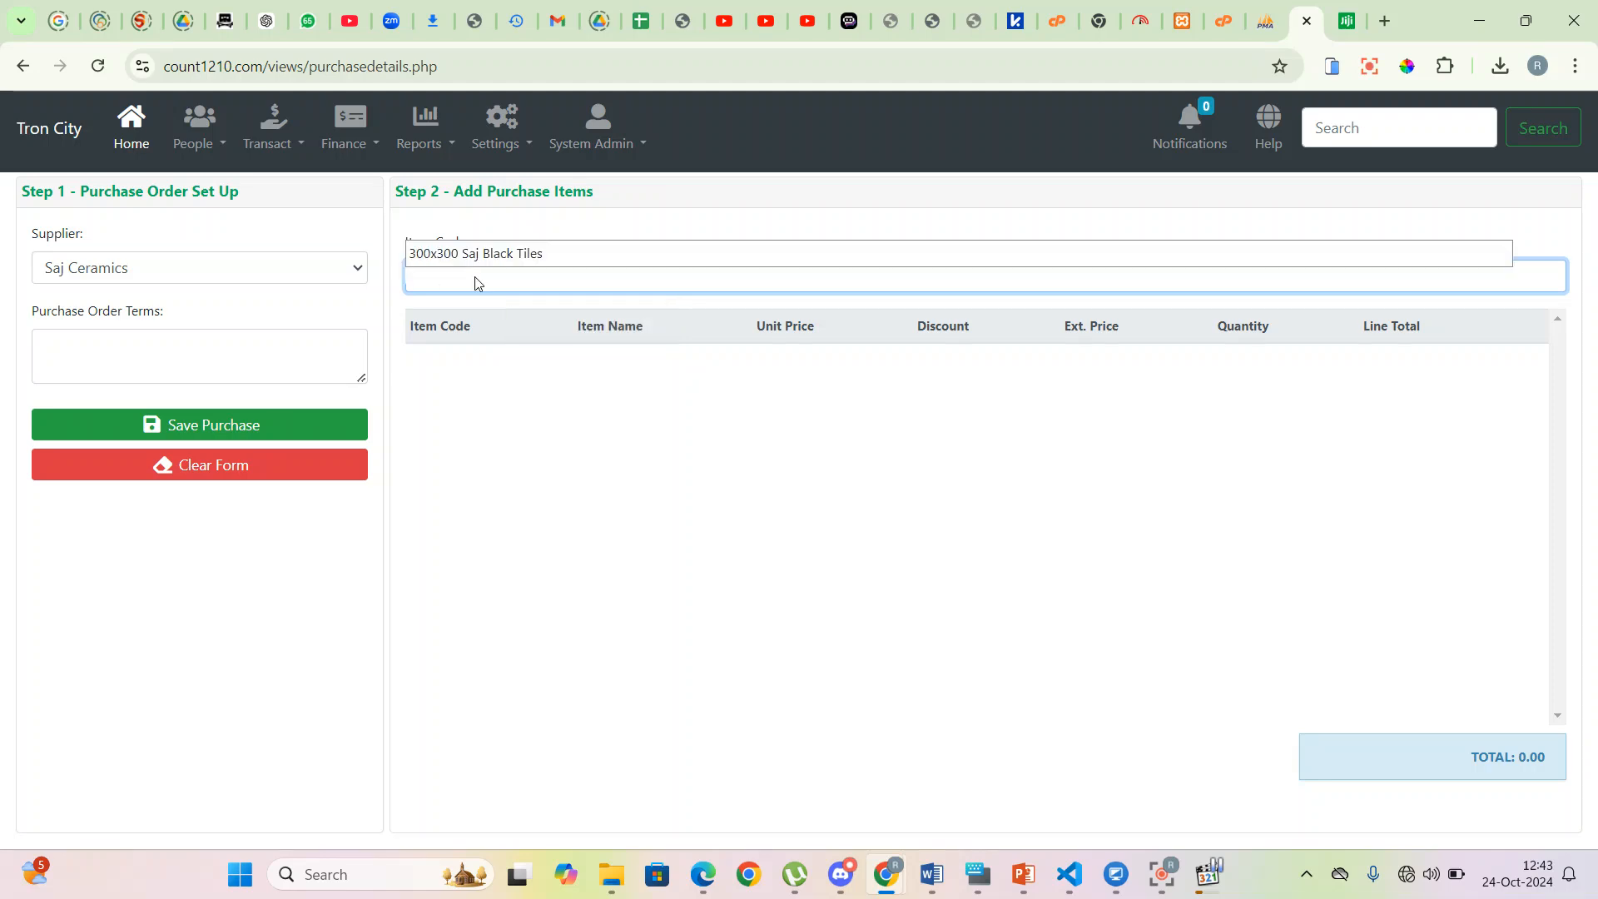
{"action": "left_click", "coordinate": [531, 251]}
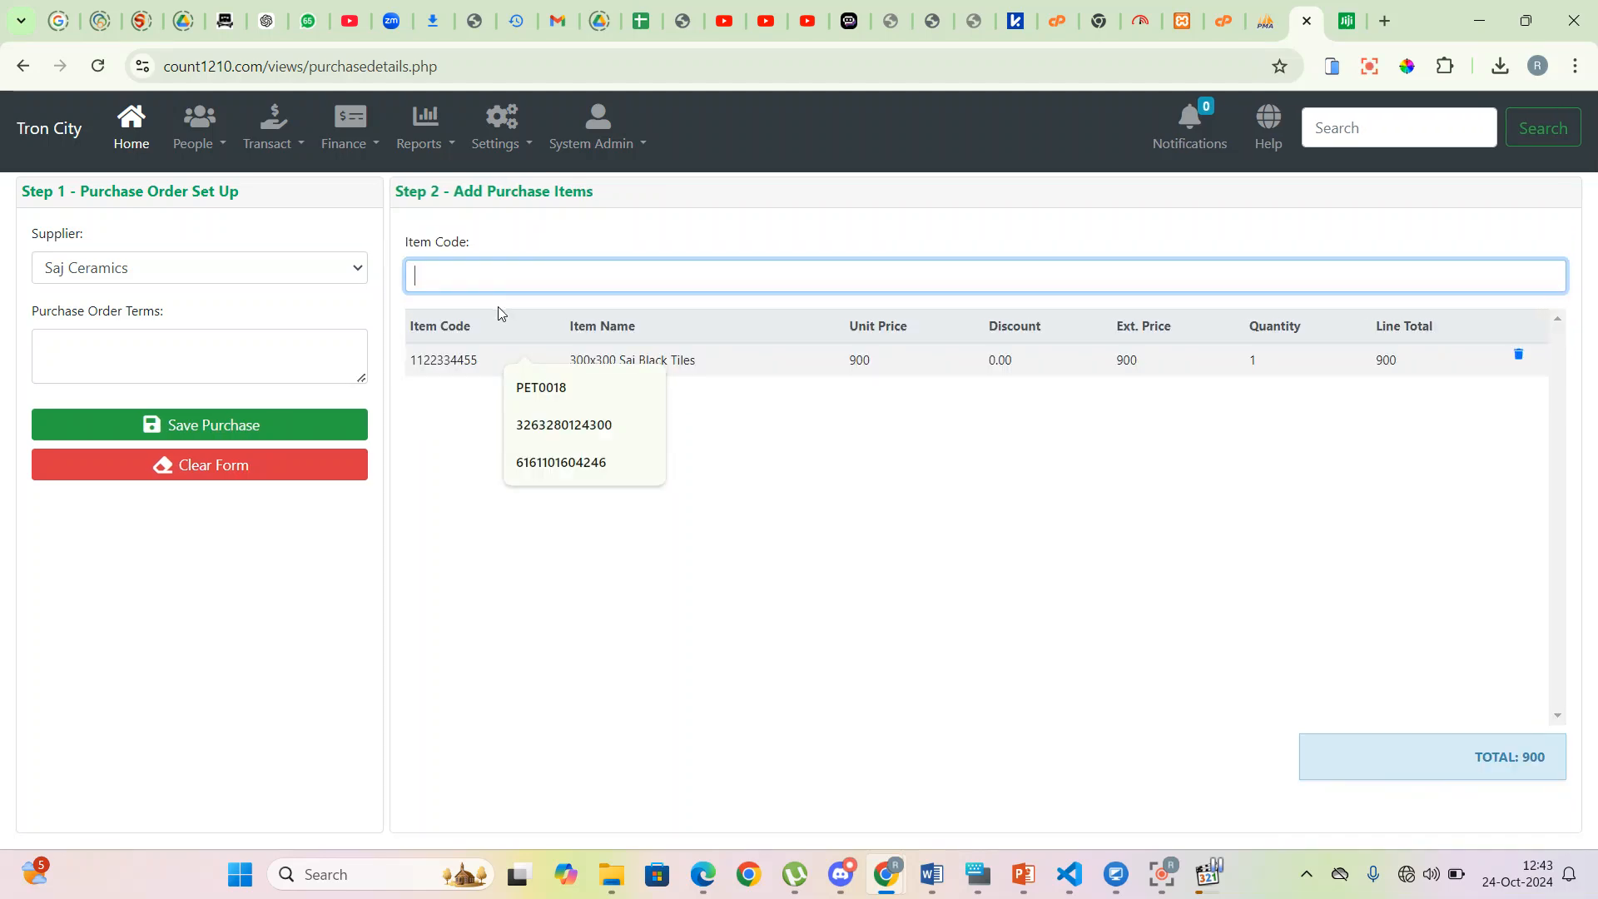
{"action": "type", "text": "400"}
{"action": "left_click", "coordinate": [499, 304]}
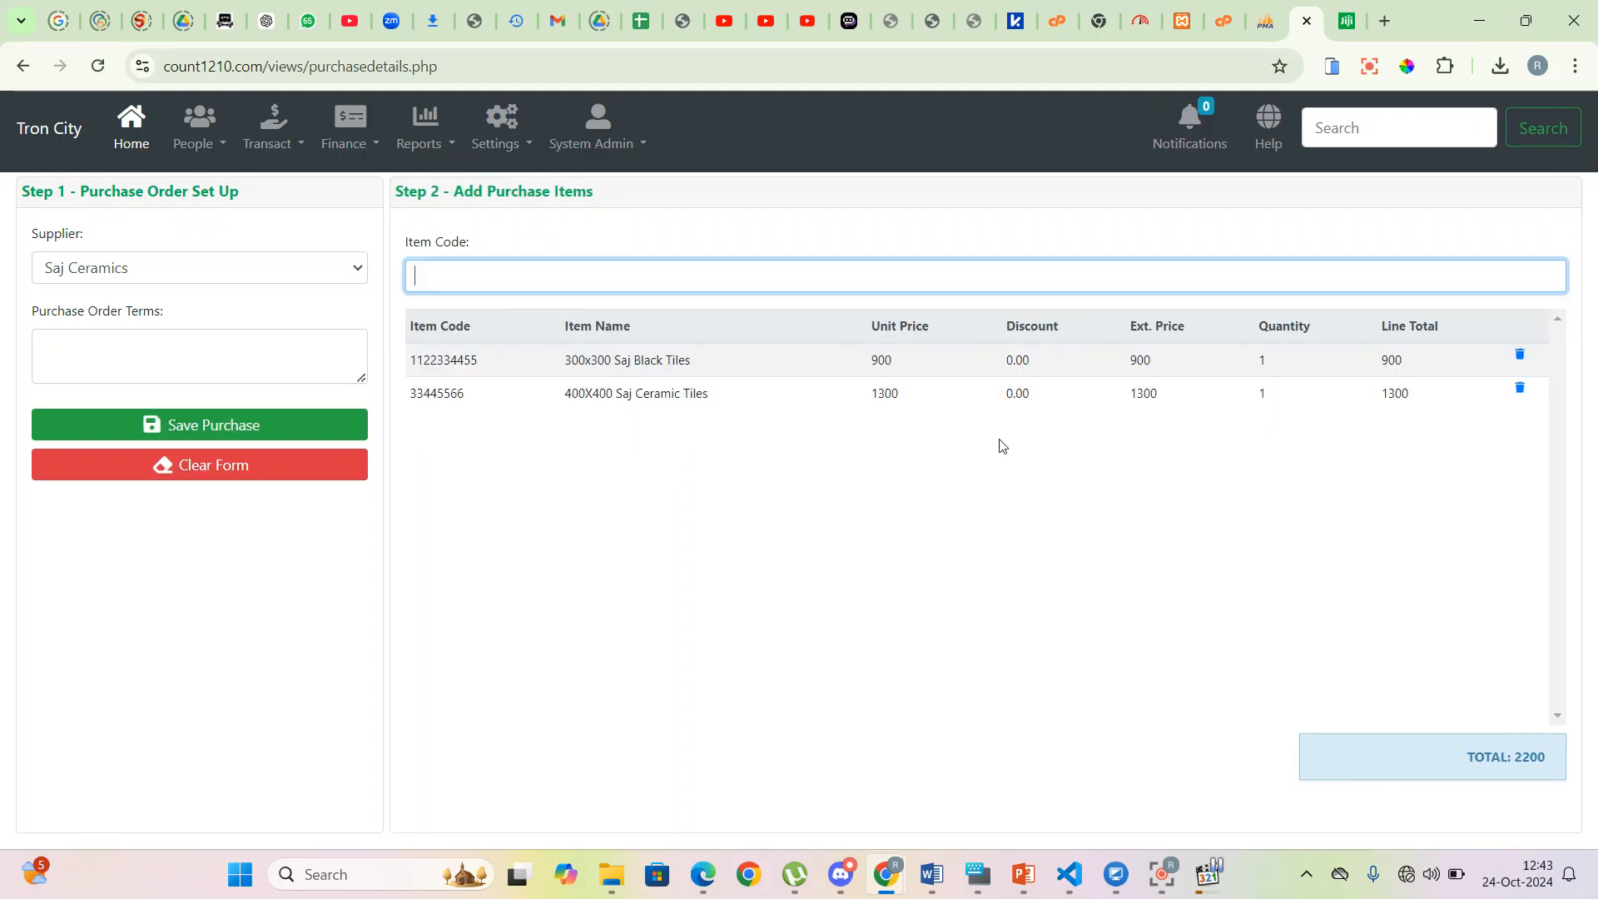
- Set quantities 30 and 25, add terms '100% payment on delivery', and save order PO00005
{"action": "left_click", "coordinate": [1264, 361]}
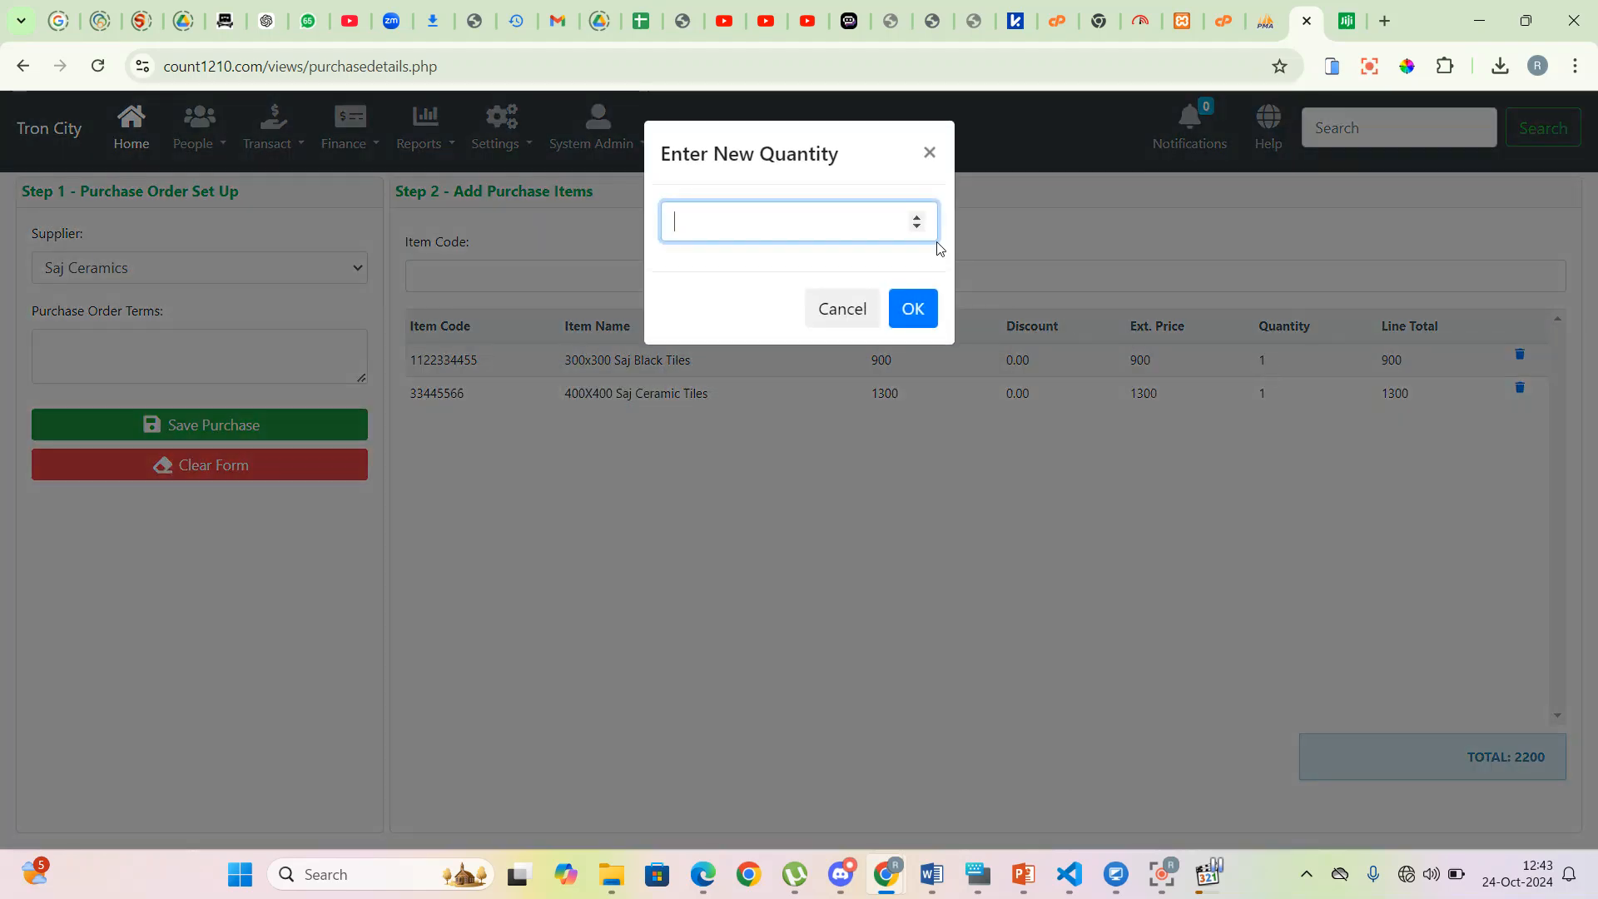
{"action": "key", "text": "Return"}
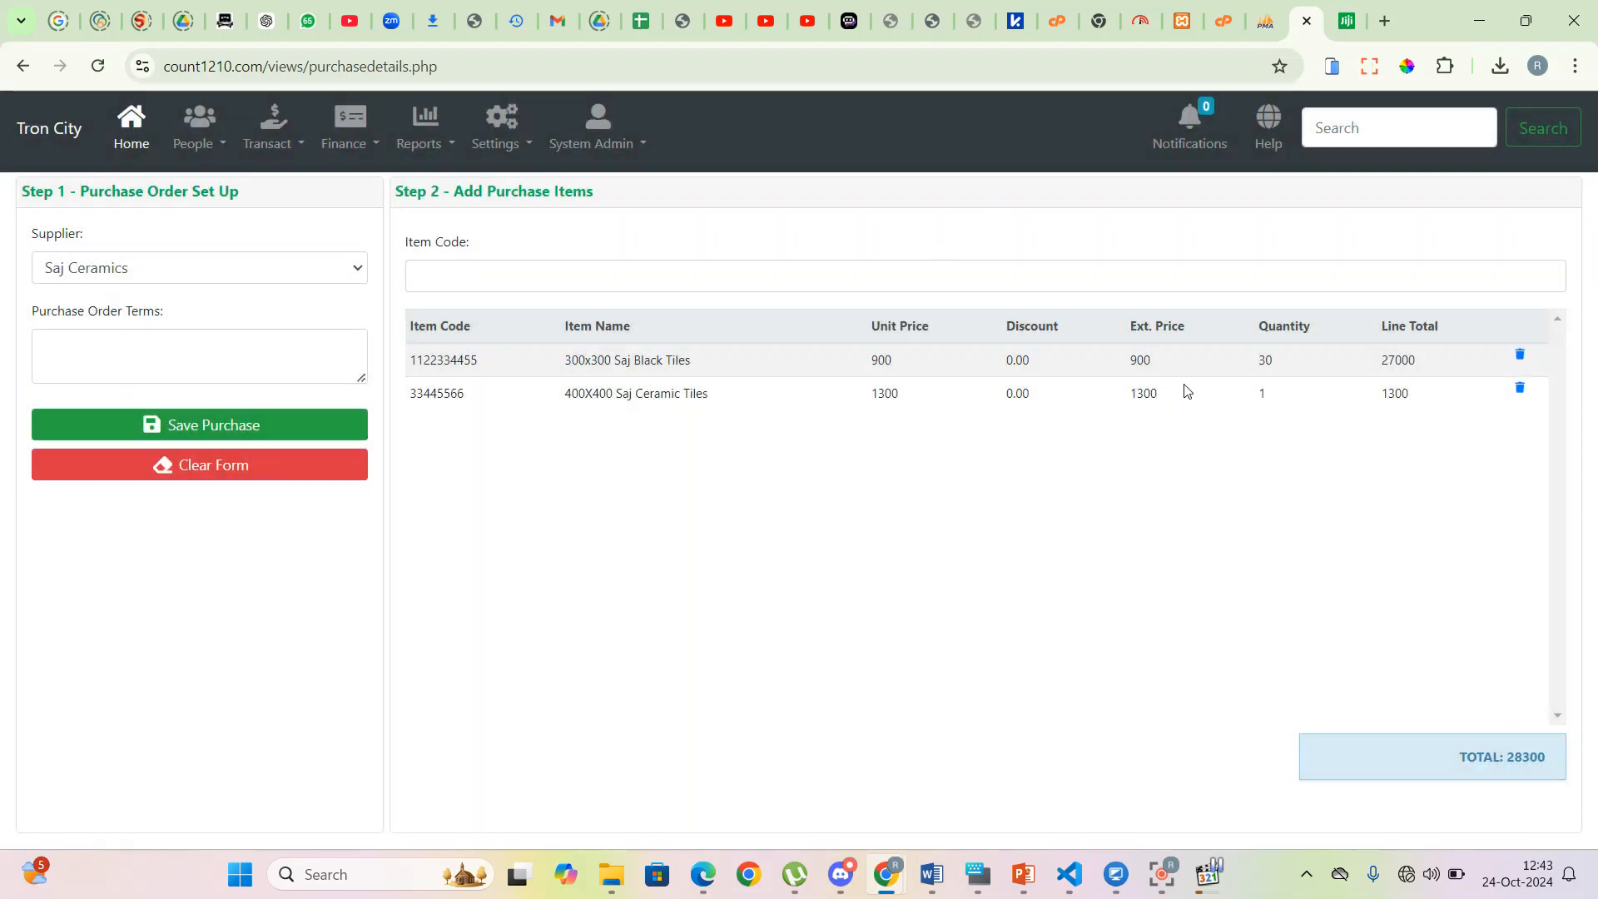
{"action": "left_click", "coordinate": [1262, 394]}
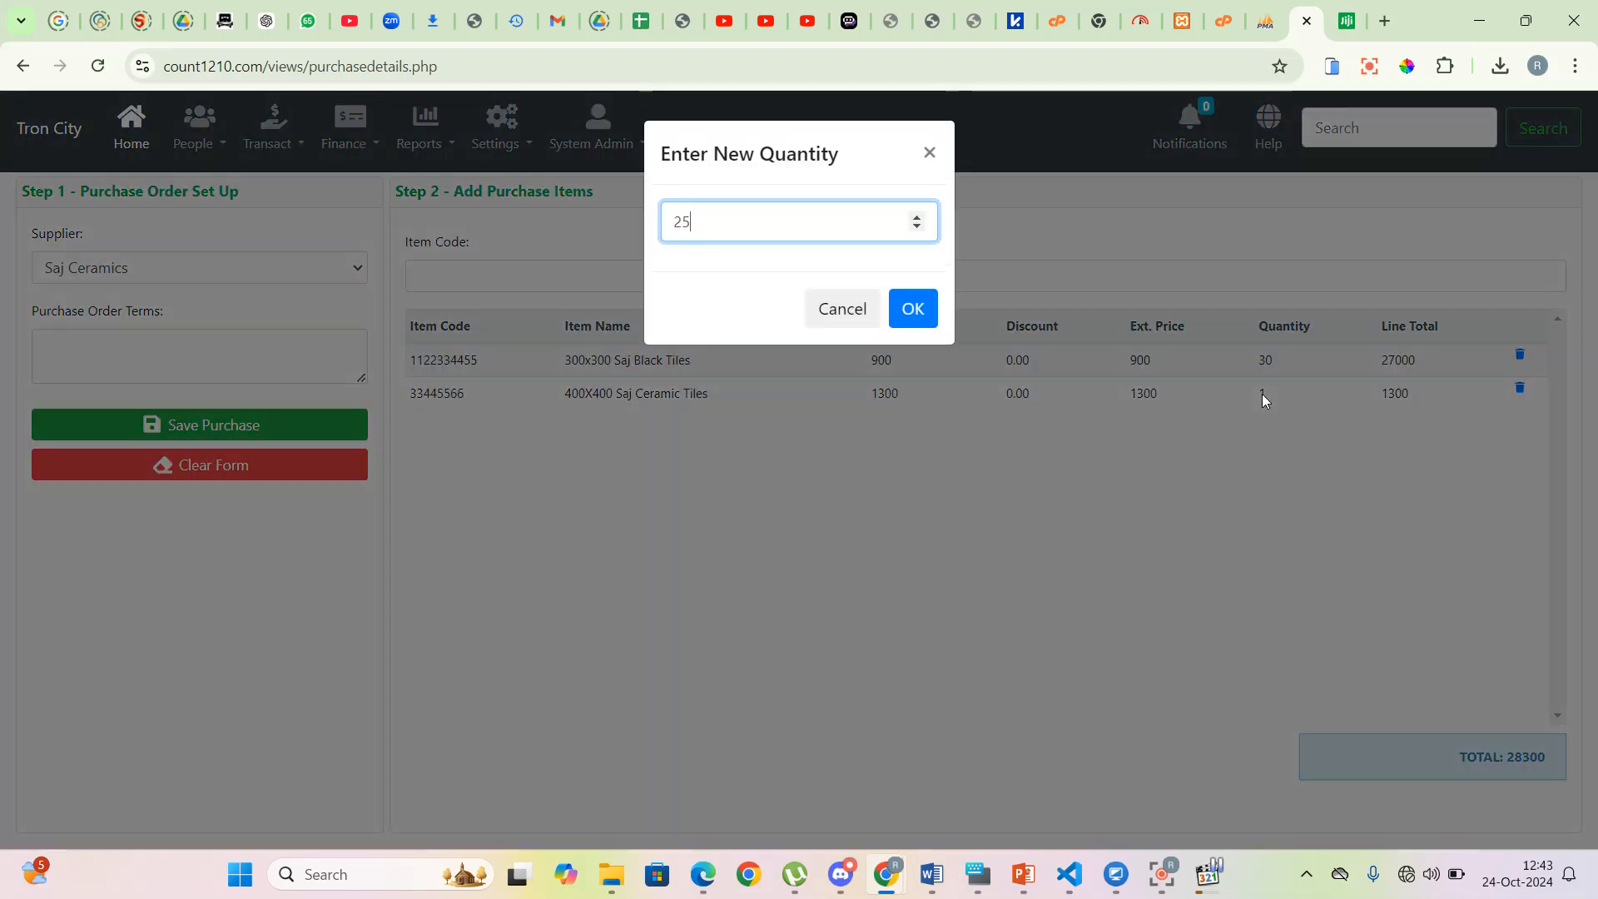
{"action": "left_click", "coordinate": [925, 309]}
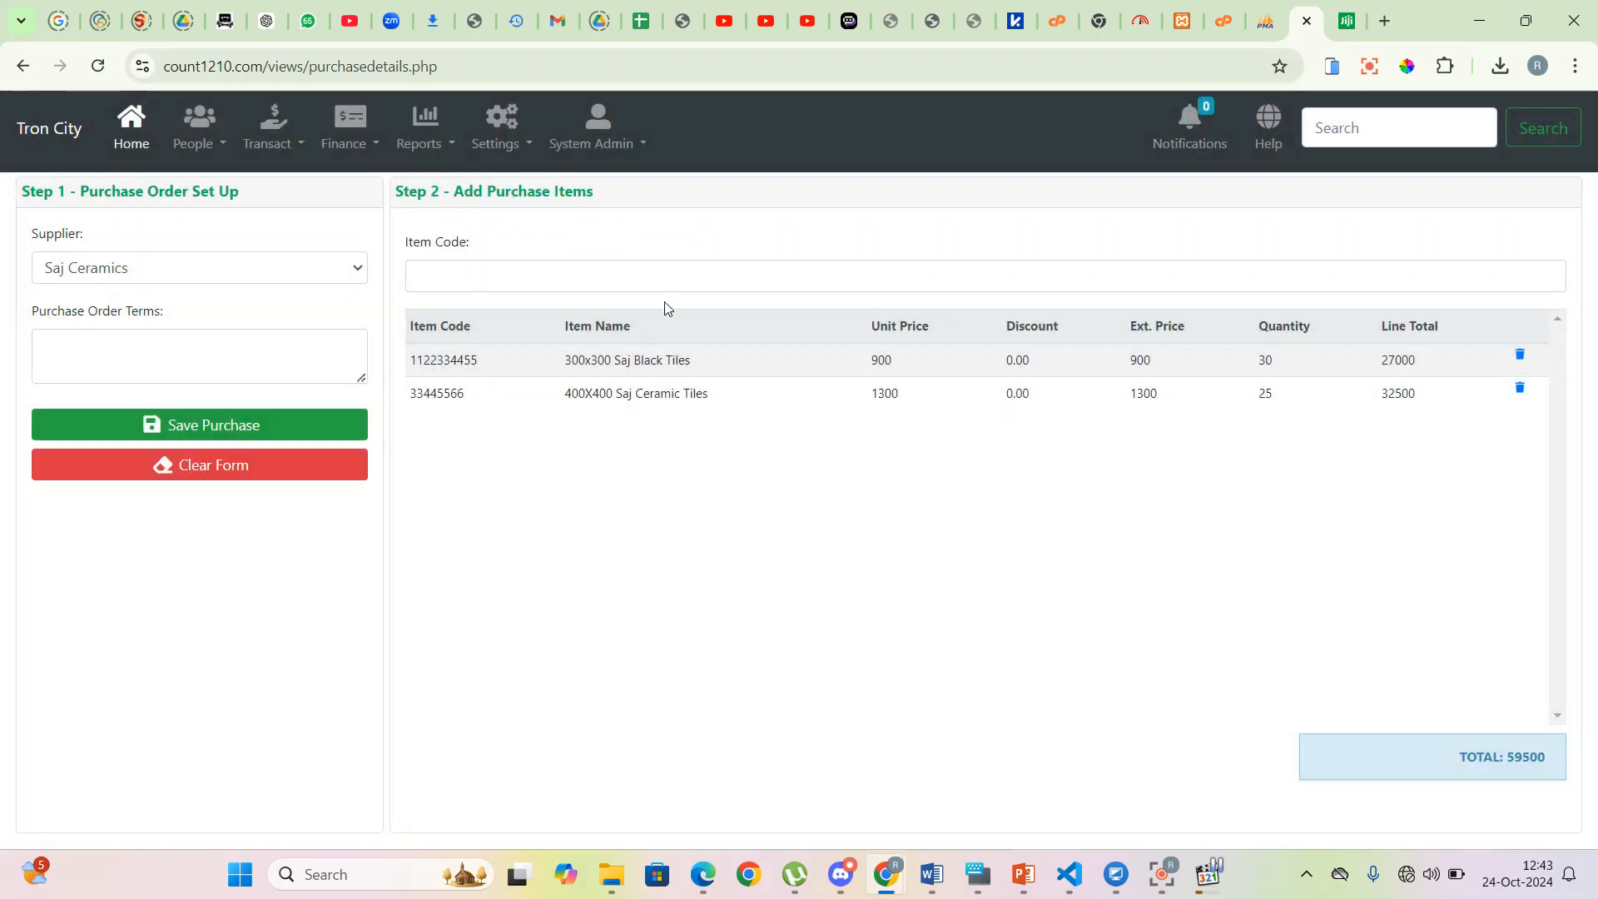
{"action": "left_click", "coordinate": [277, 363]}
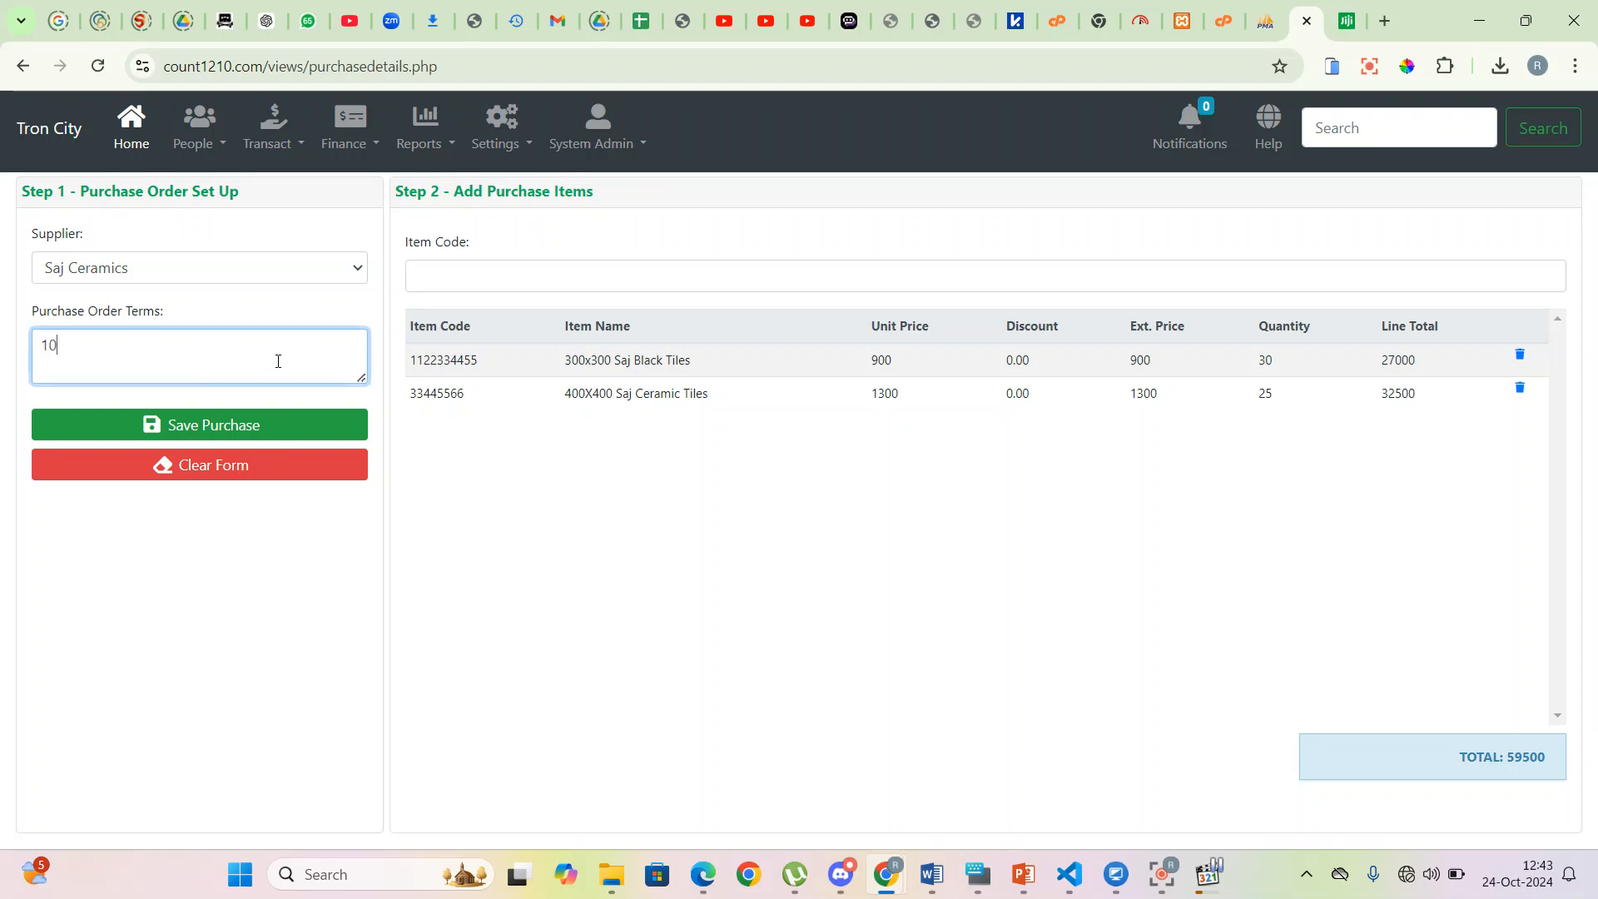
{"action": "type", "text": "100% payment on delivery"}
{"action": "left_click", "coordinate": [261, 428]}
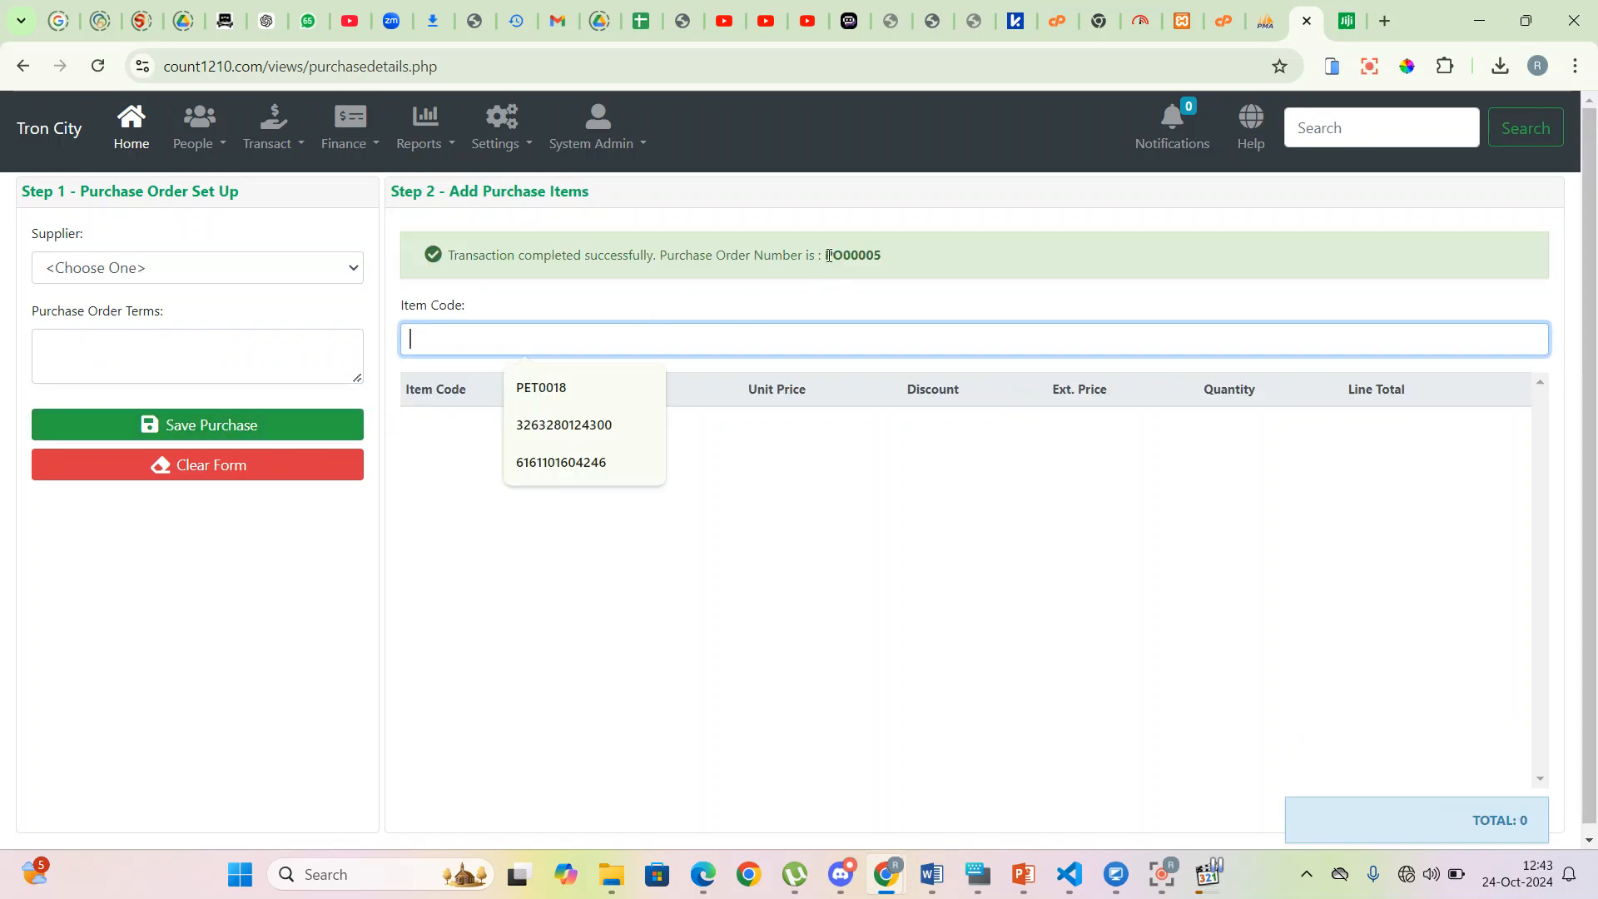
{"action": "left_click_drag", "start_coordinate": [826, 255], "coordinate": [888, 260]}
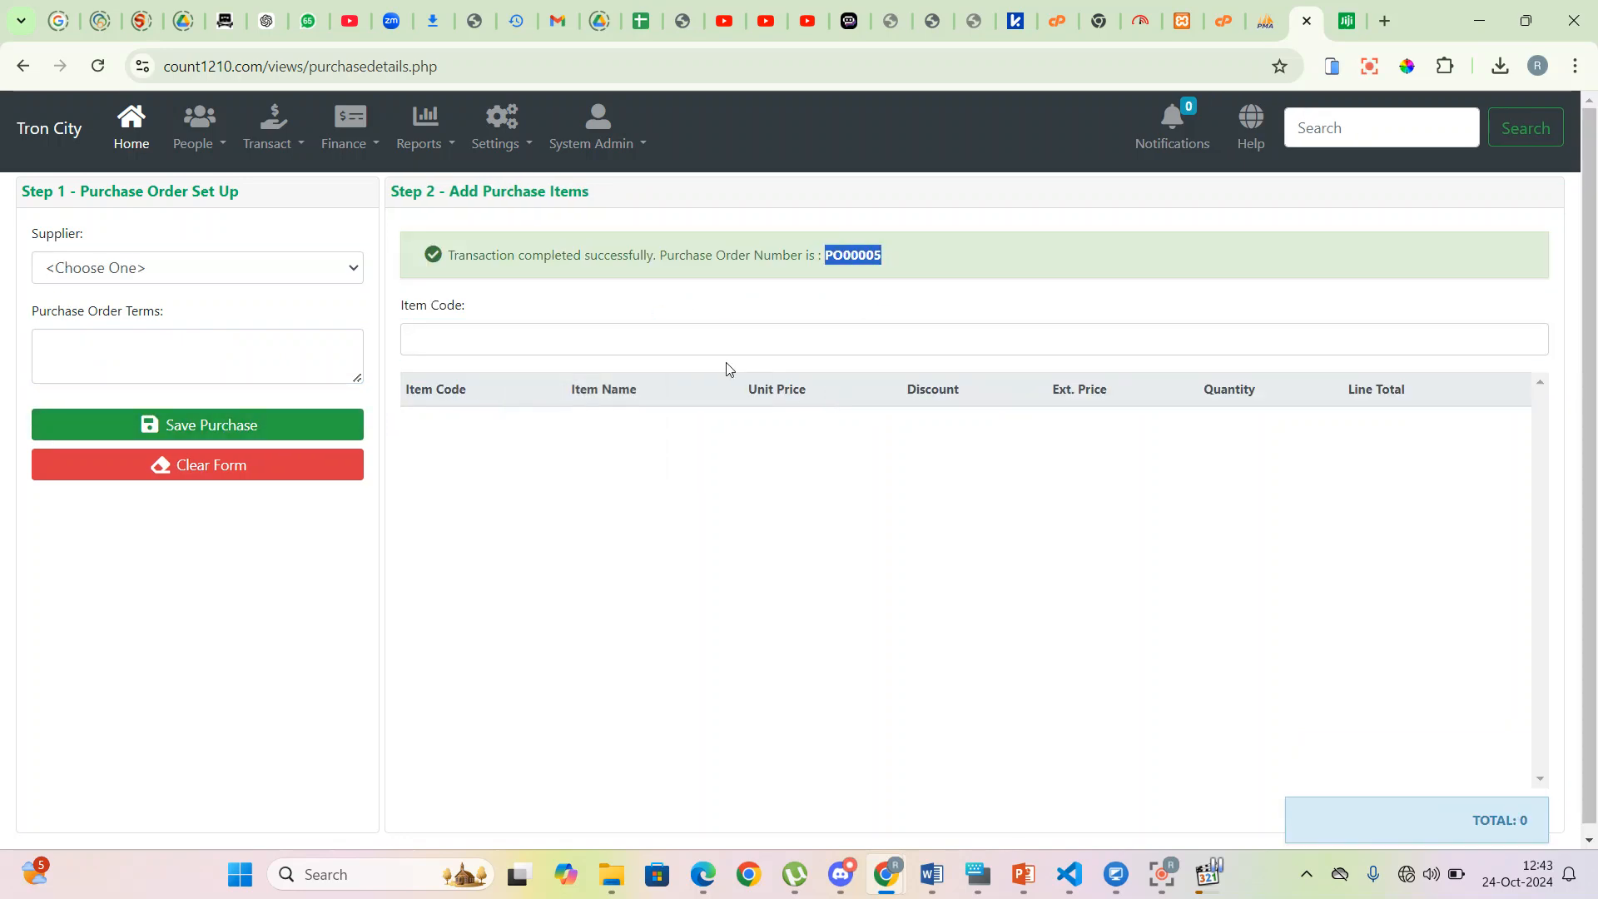
{"action": "left_click", "coordinate": [305, 149]}
- Review the purchases list, highlighting the pending PO00005 row at 59,500
{"action": "left_click", "coordinate": [311, 224]}
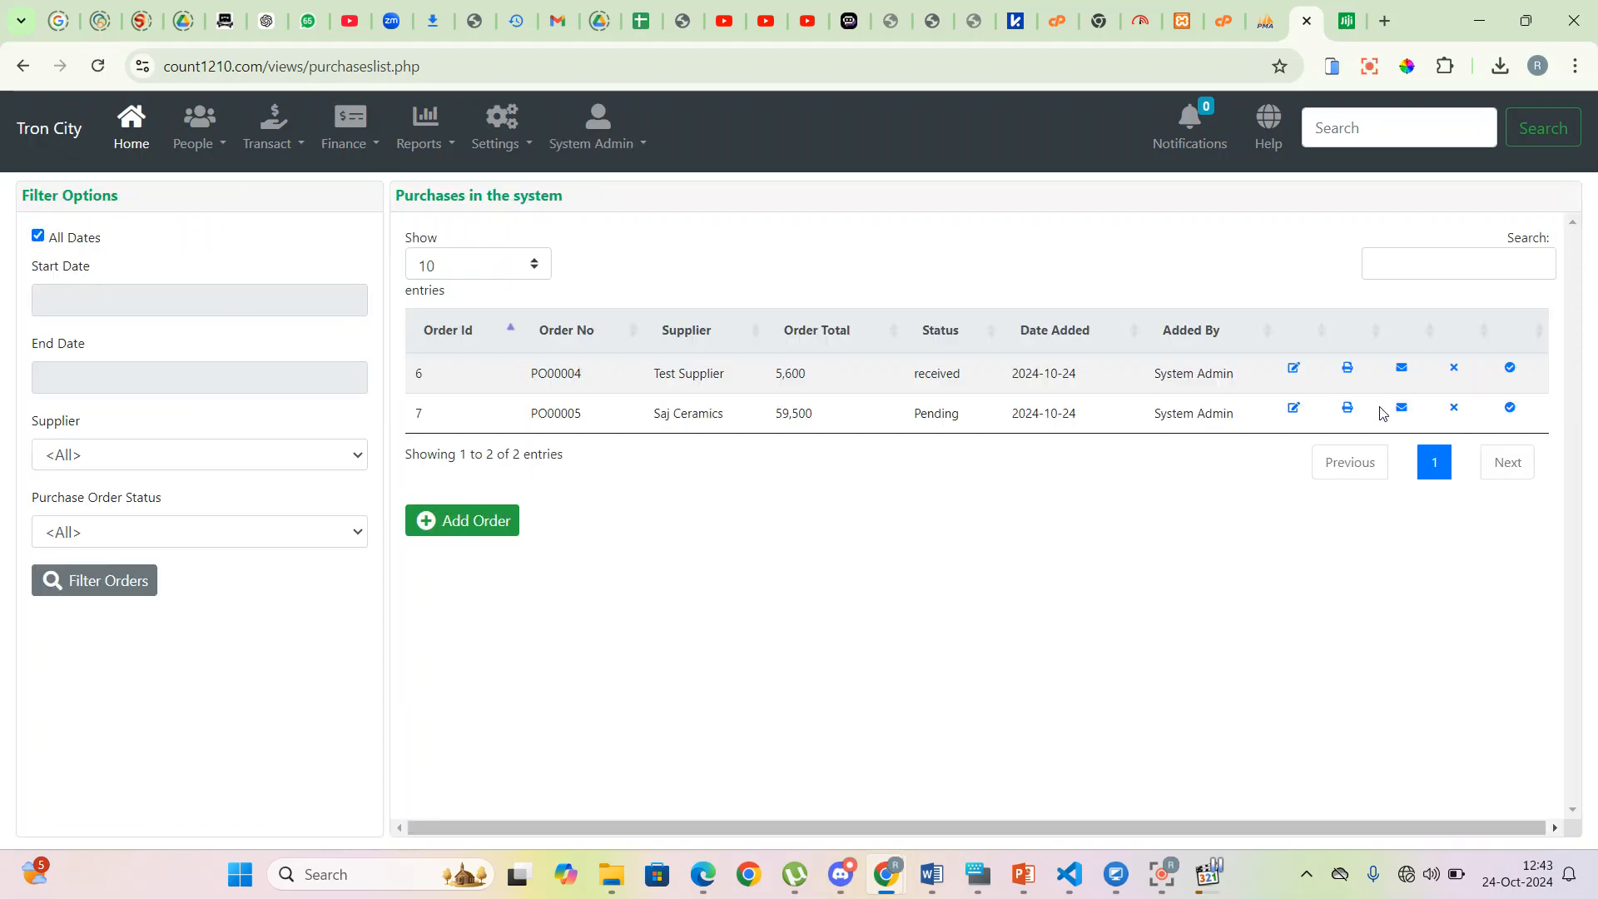
{"action": "left_click_drag", "start_coordinate": [565, 424], "coordinate": [1559, 417]}
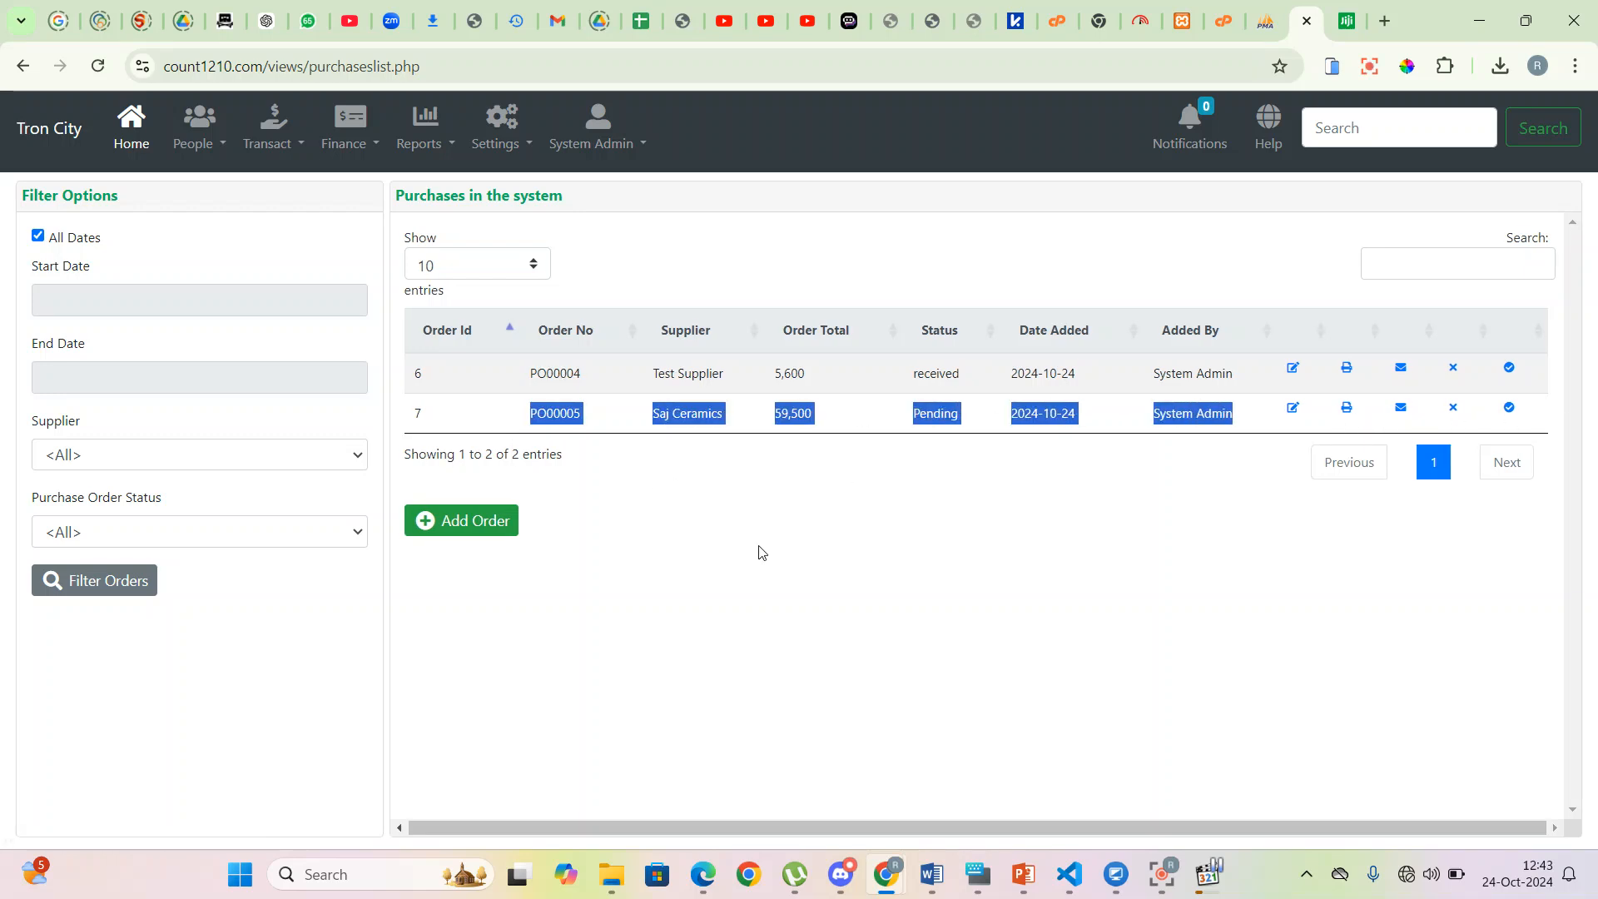
{"action": "left_click", "coordinate": [702, 524]}
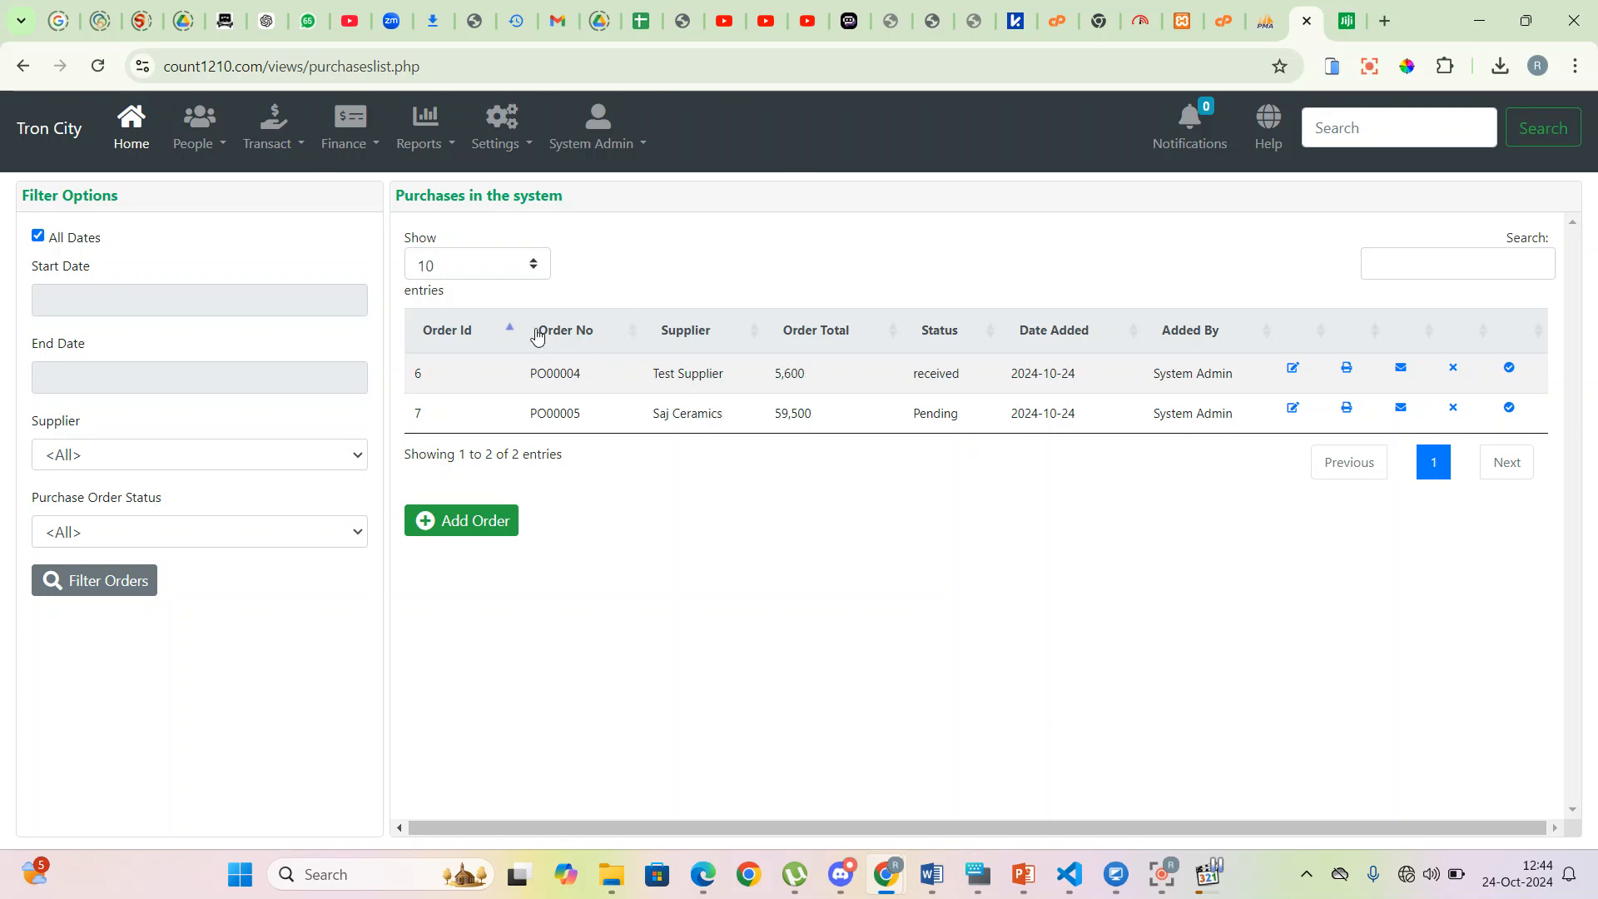
{"action": "left_click", "coordinate": [305, 148]}
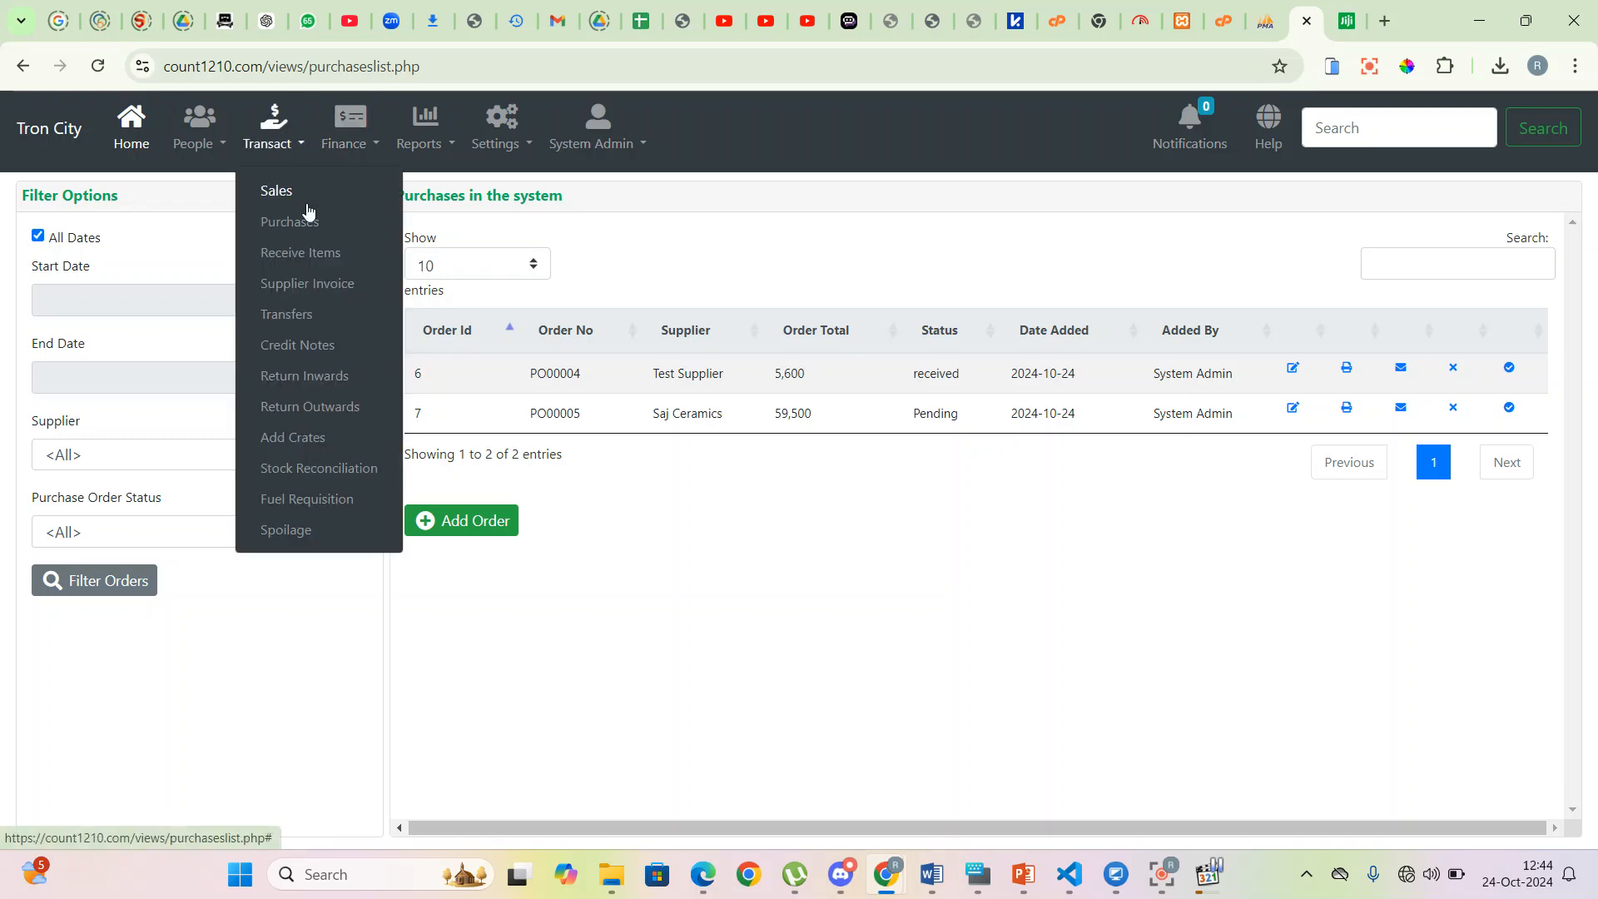
- Start a goods-received entry to Main Warehouse with delivery note number TEST002
{"action": "left_click", "coordinate": [319, 253]}
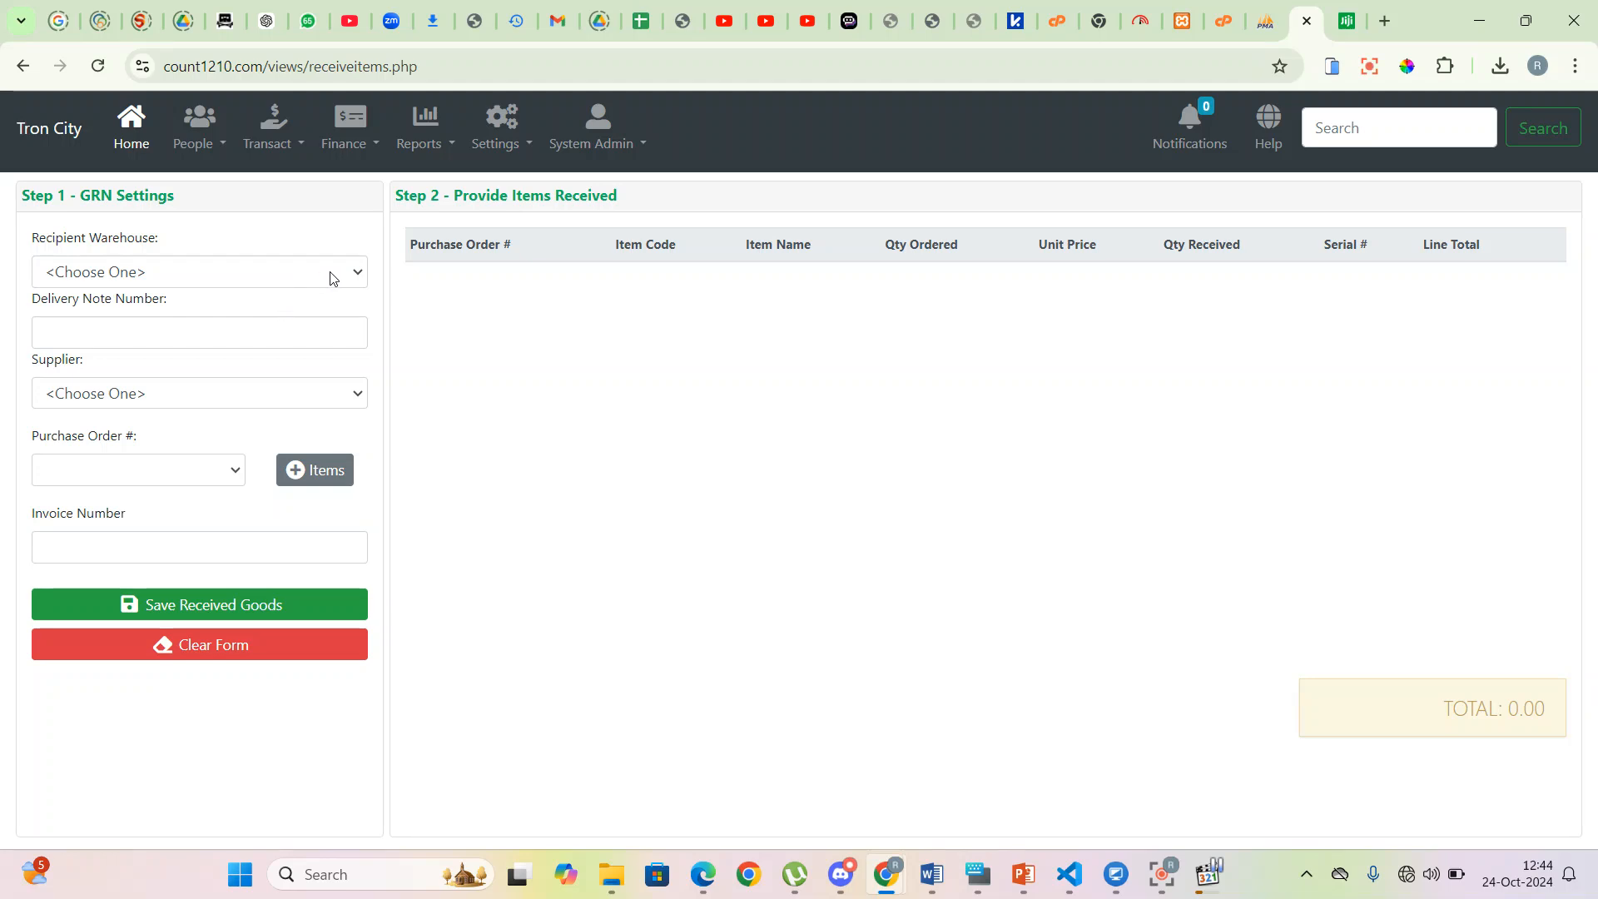
{"action": "left_click", "coordinate": [333, 278]}
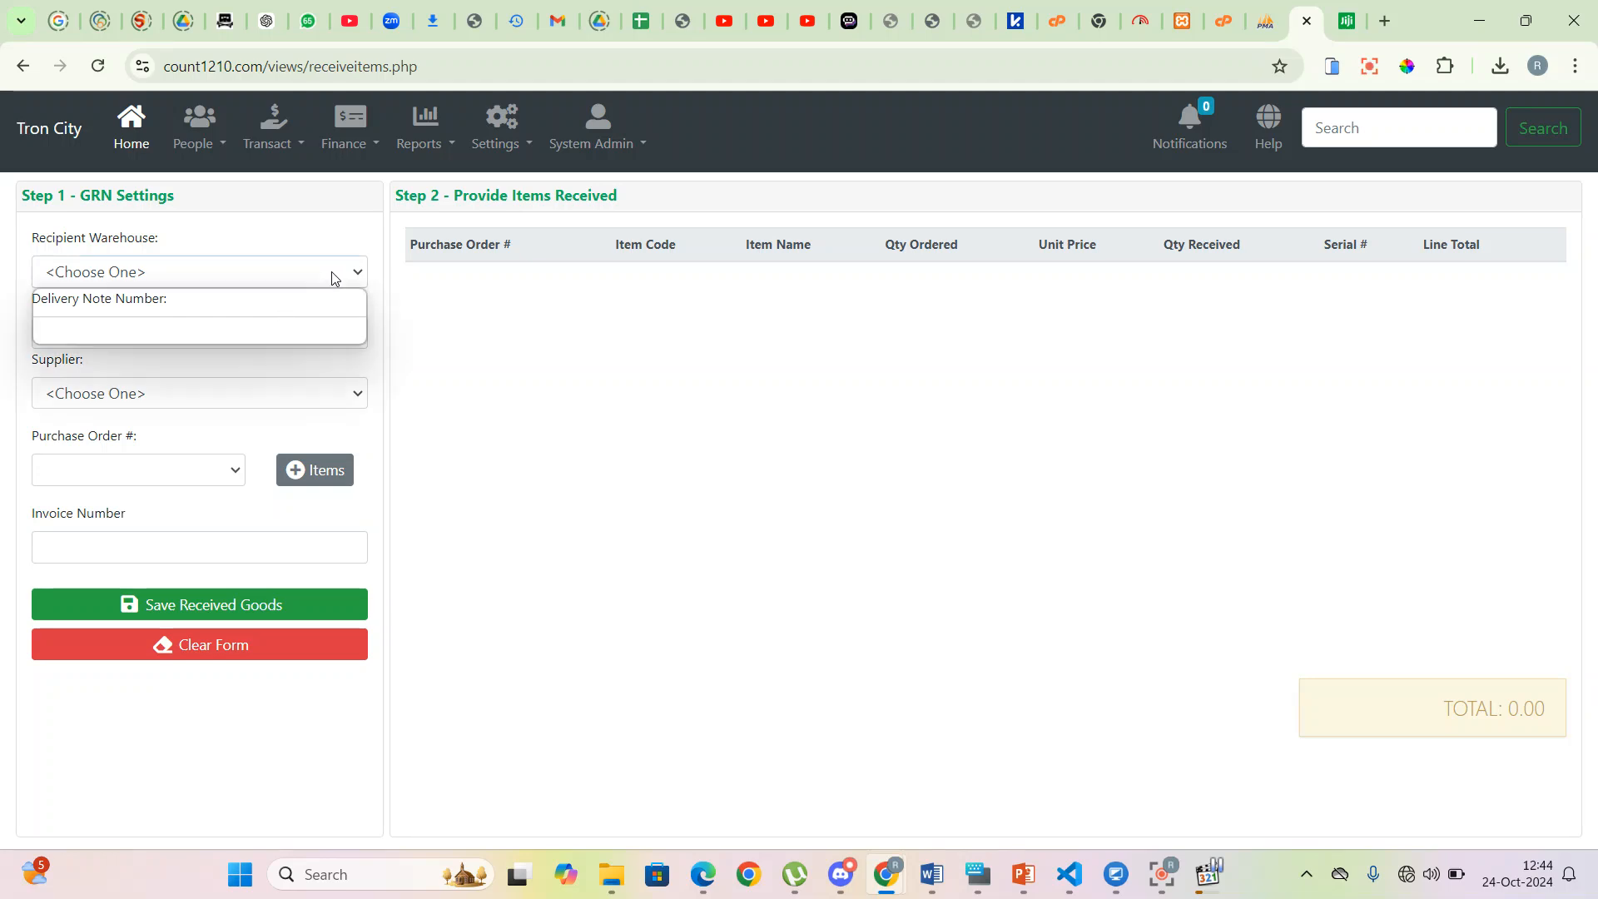
{"action": "left_click", "coordinate": [232, 323]}
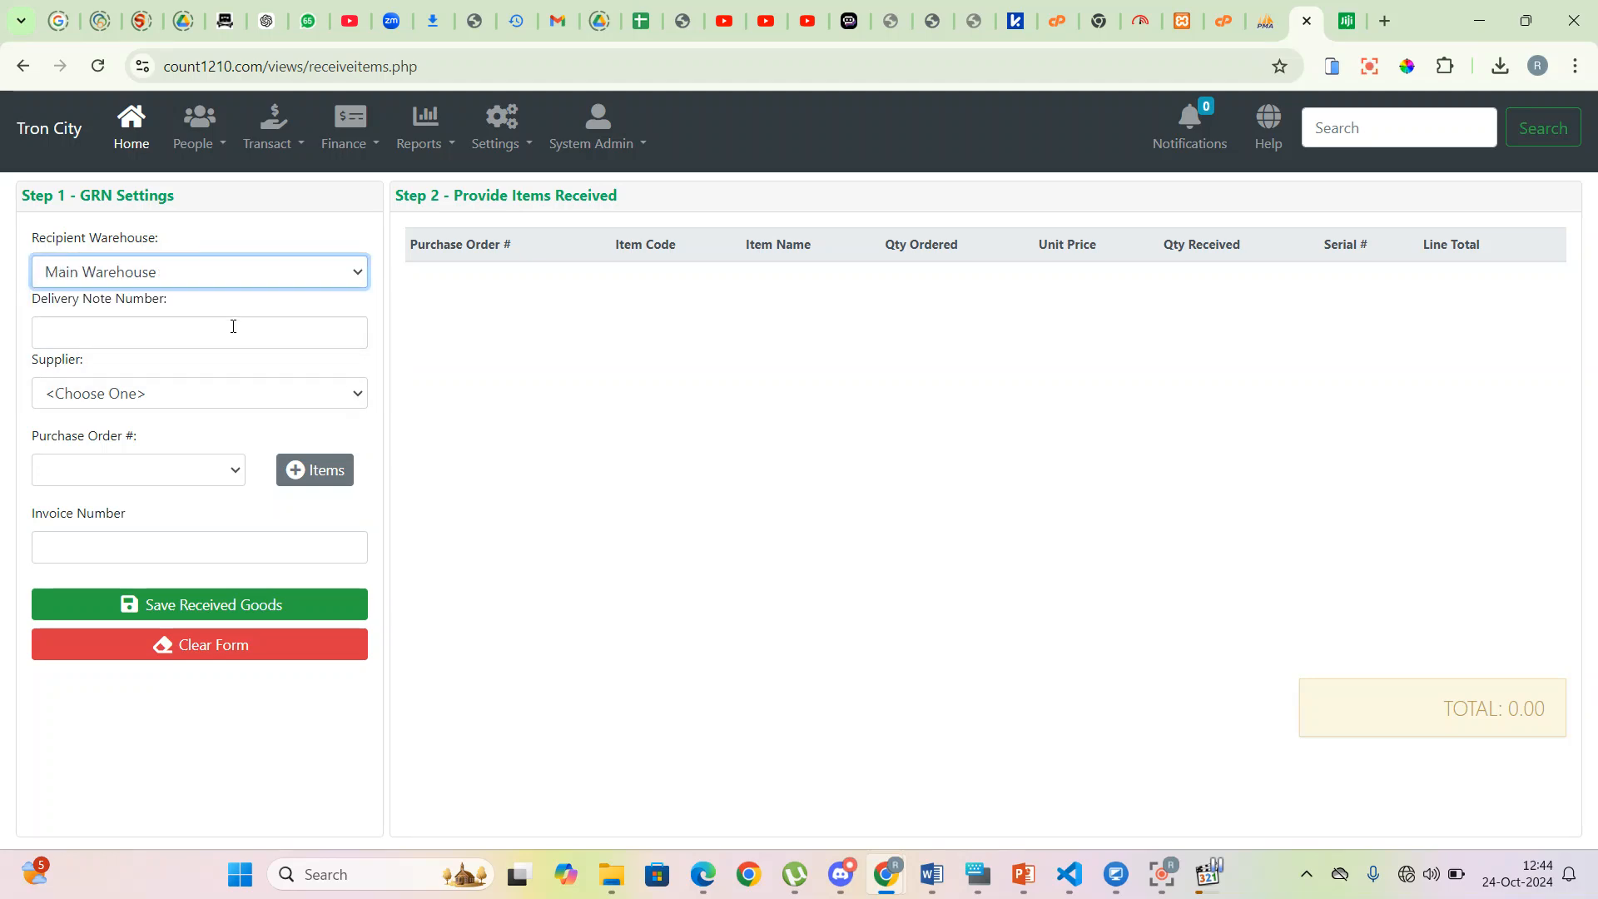
{"action": "left_click", "coordinate": [138, 320]}
{"action": "type", "text": "659870985768"}
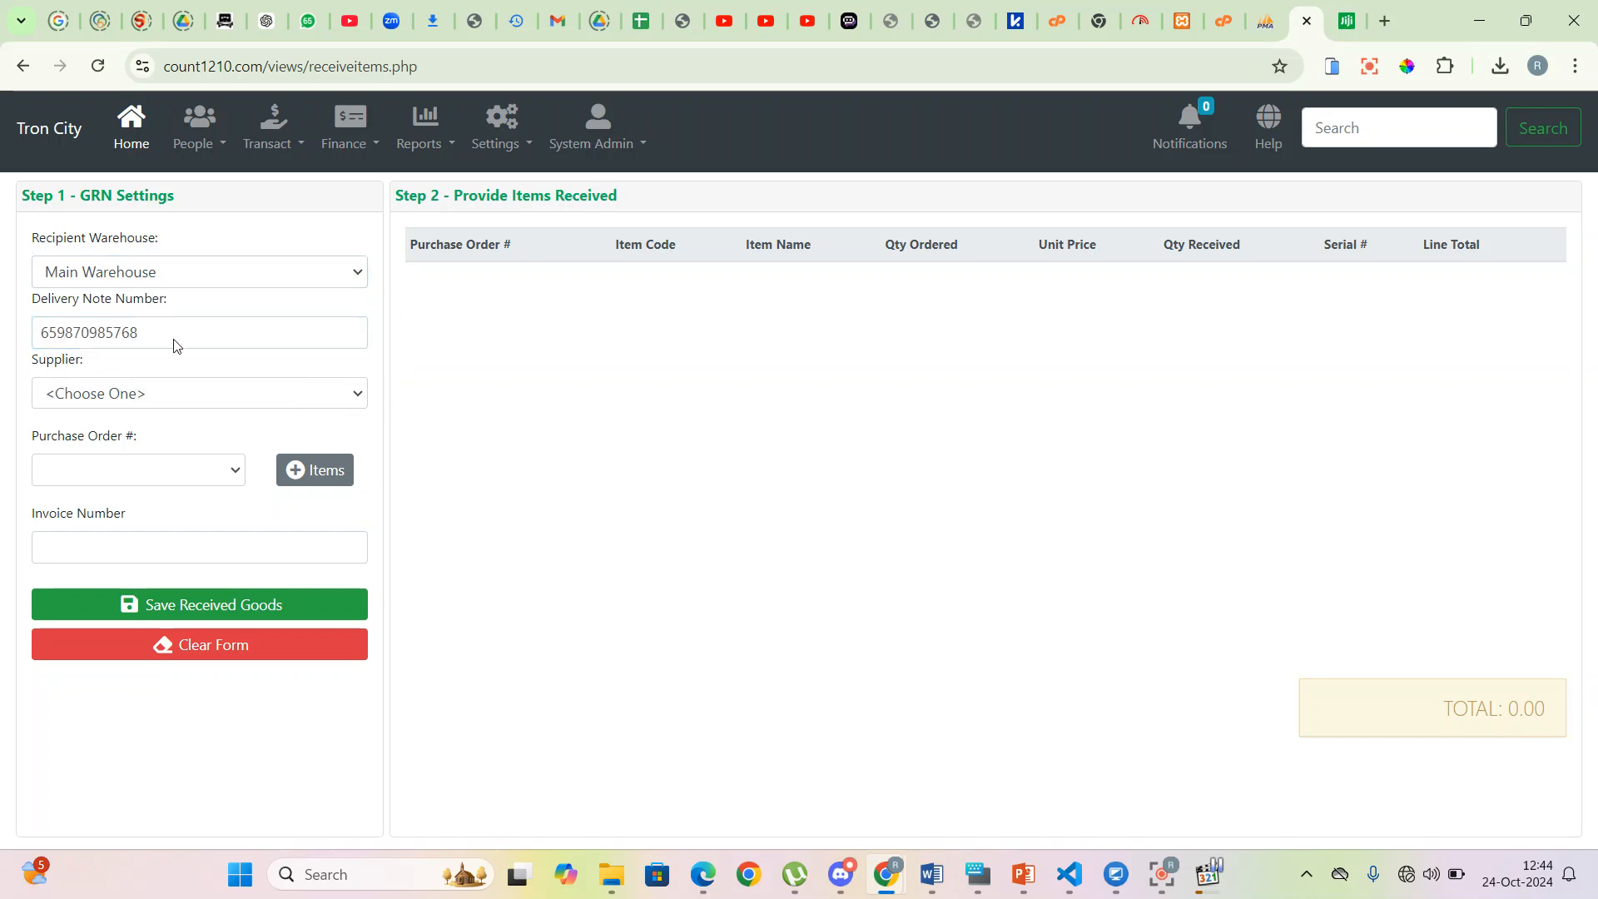
{"action": "left_click_drag", "start_coordinate": [176, 337], "coordinate": [3, 324]}
{"action": "type", "text": "EST"}
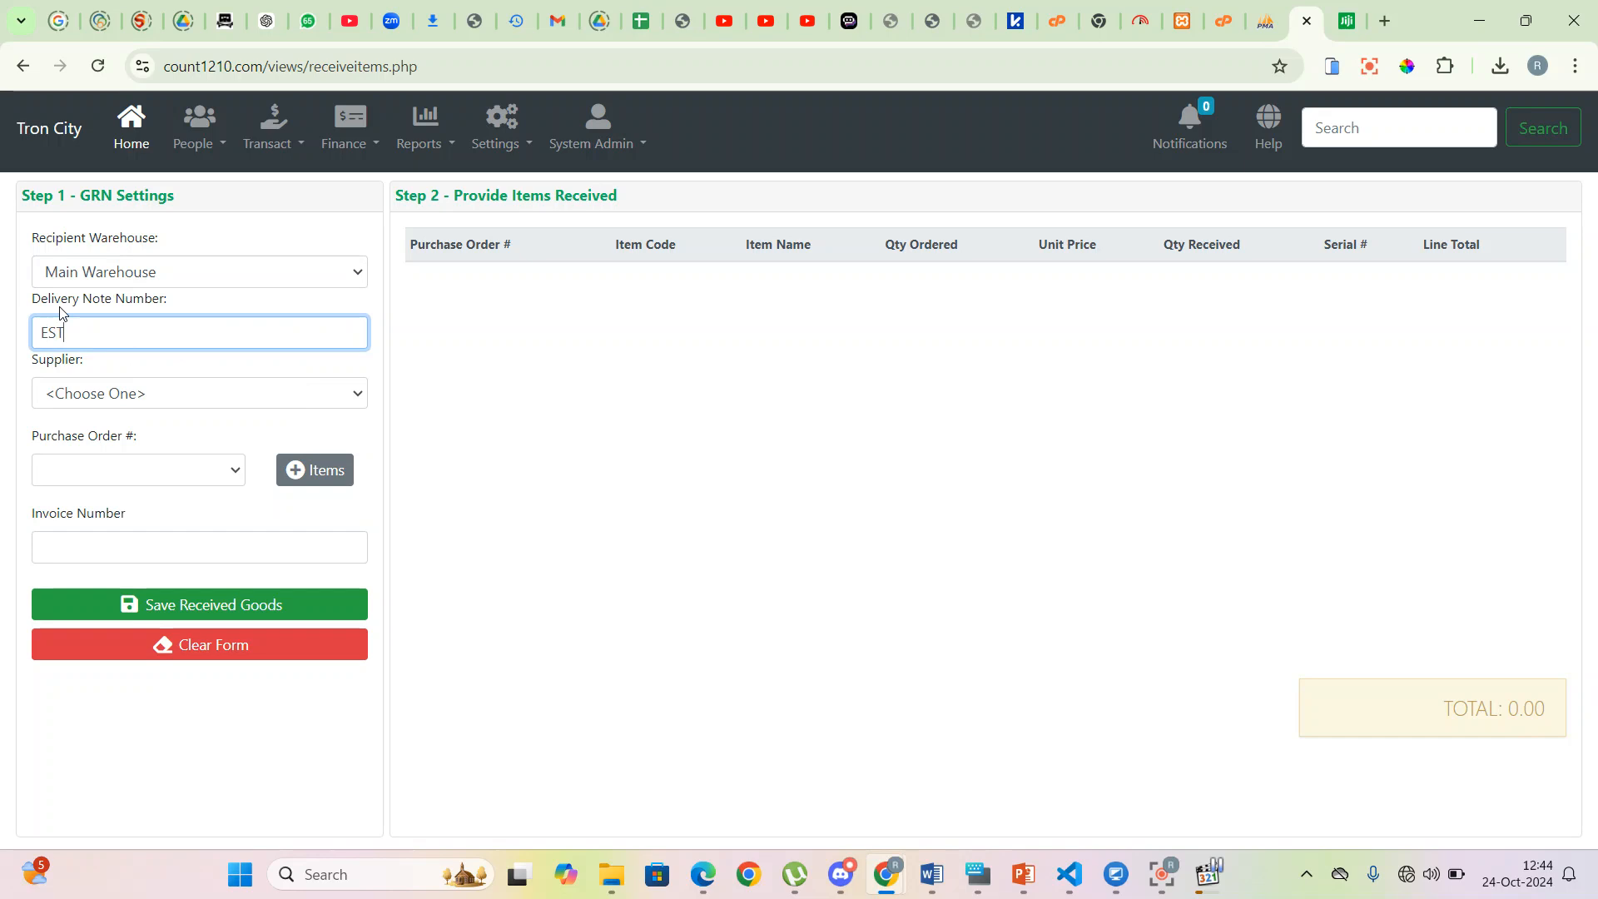
{"action": "key", "text": "BackSpace"}
{"action": "key", "text": "BackSpace"}
{"action": "type", "text": "TEST002"}
- Choose supplier Saj Ceramics and purchase order PO00005, then load its items
{"action": "left_click", "coordinate": [221, 393]}
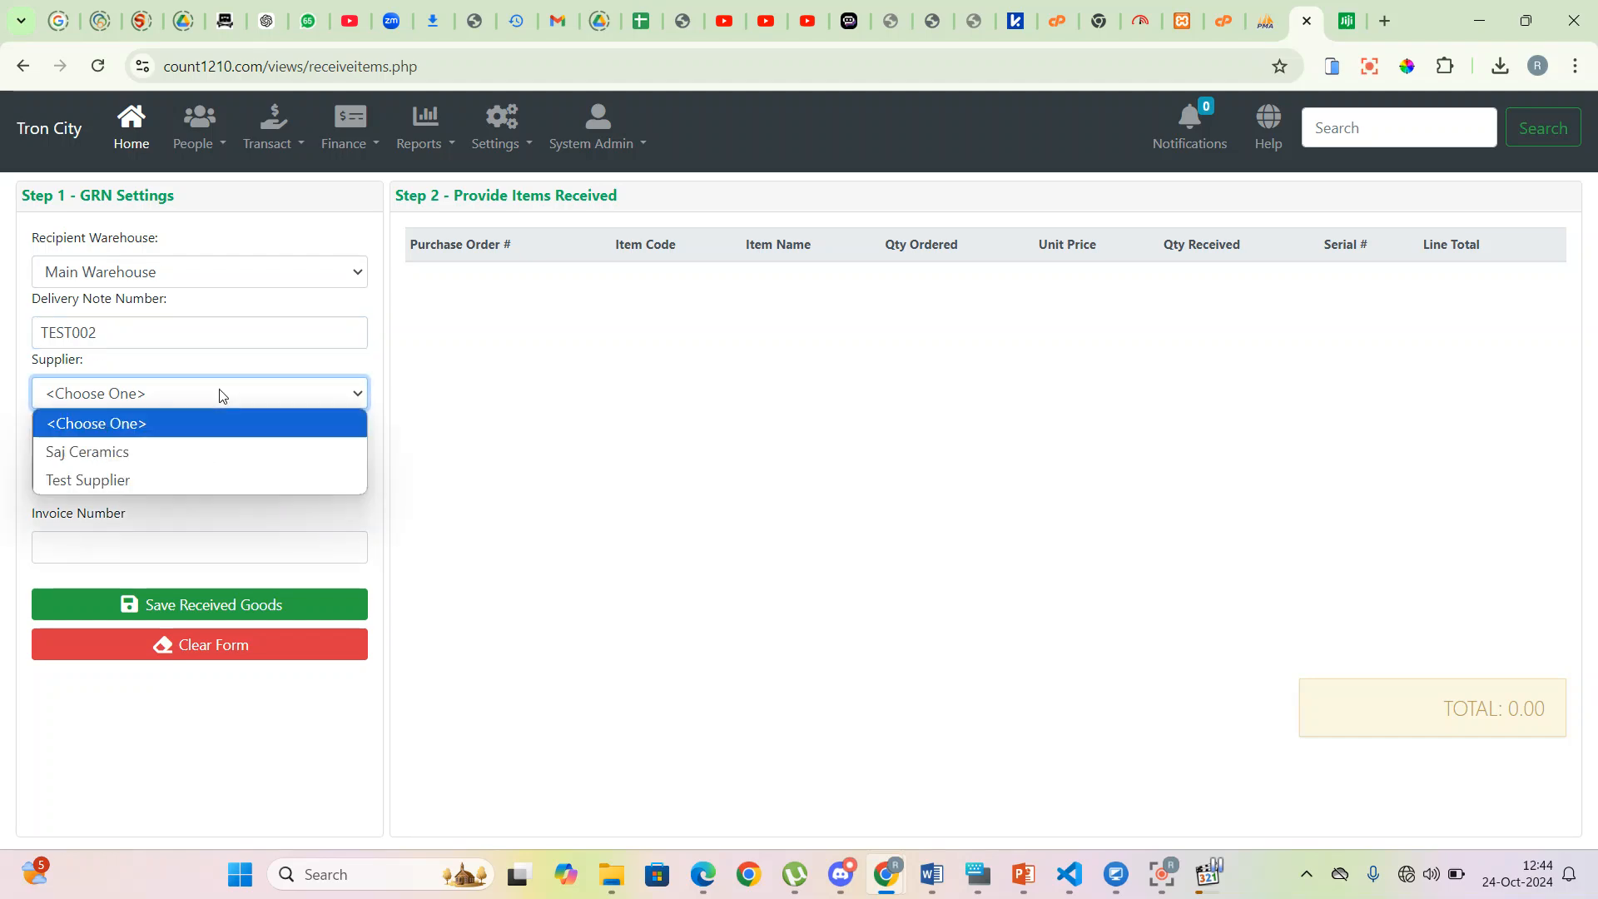
{"action": "left_click", "coordinate": [144, 448]}
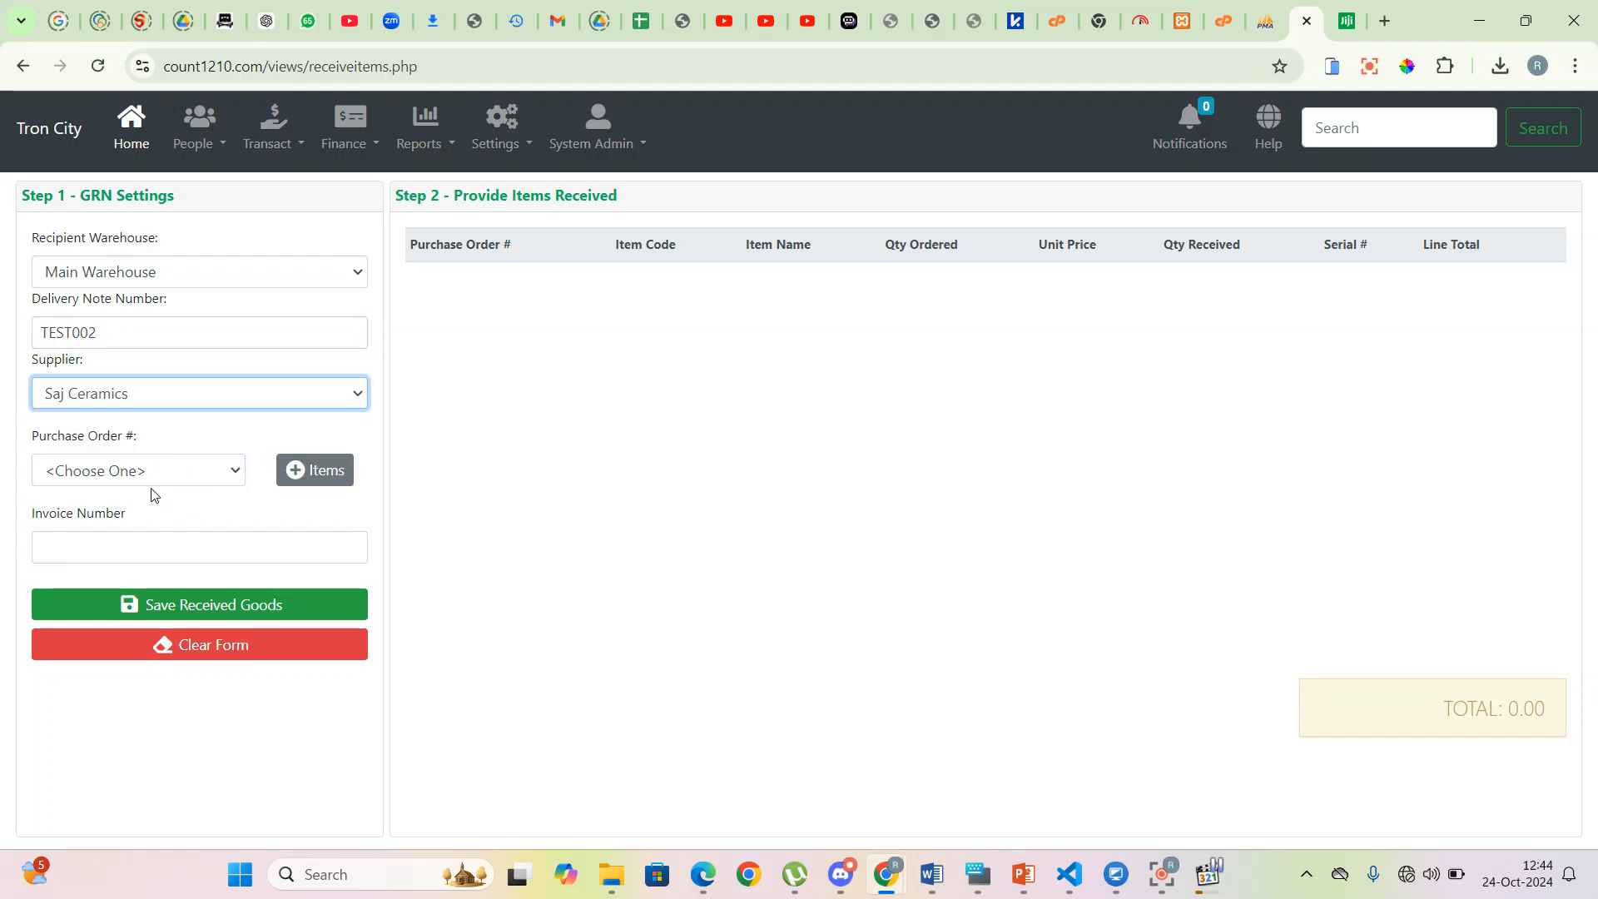
{"action": "left_click", "coordinate": [222, 476]}
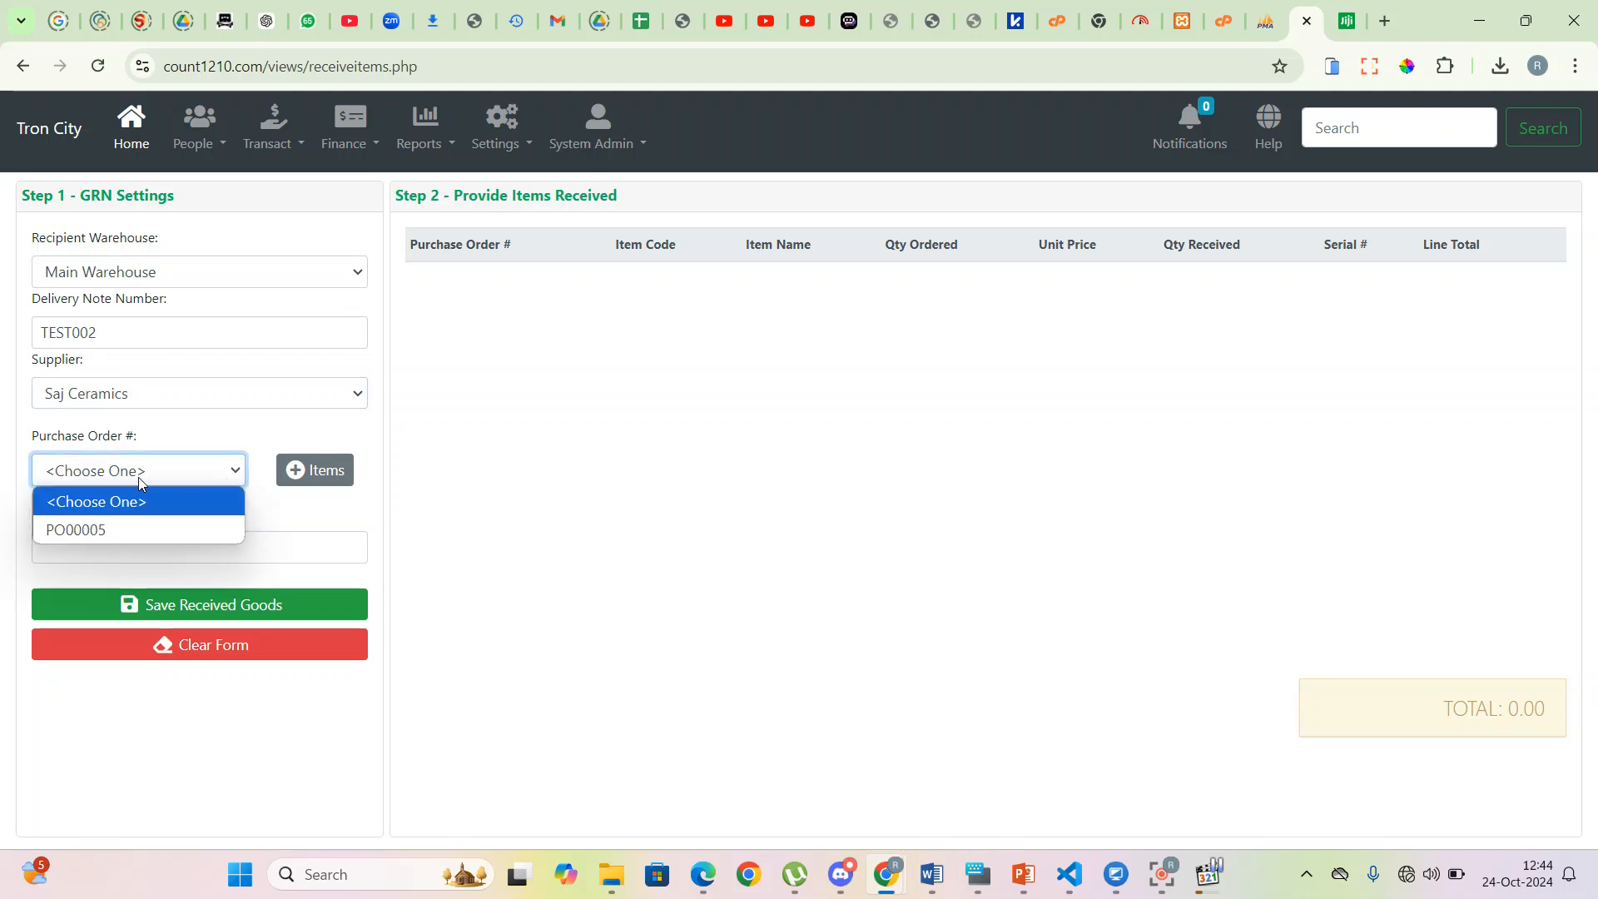
{"action": "left_click", "coordinate": [132, 531]}
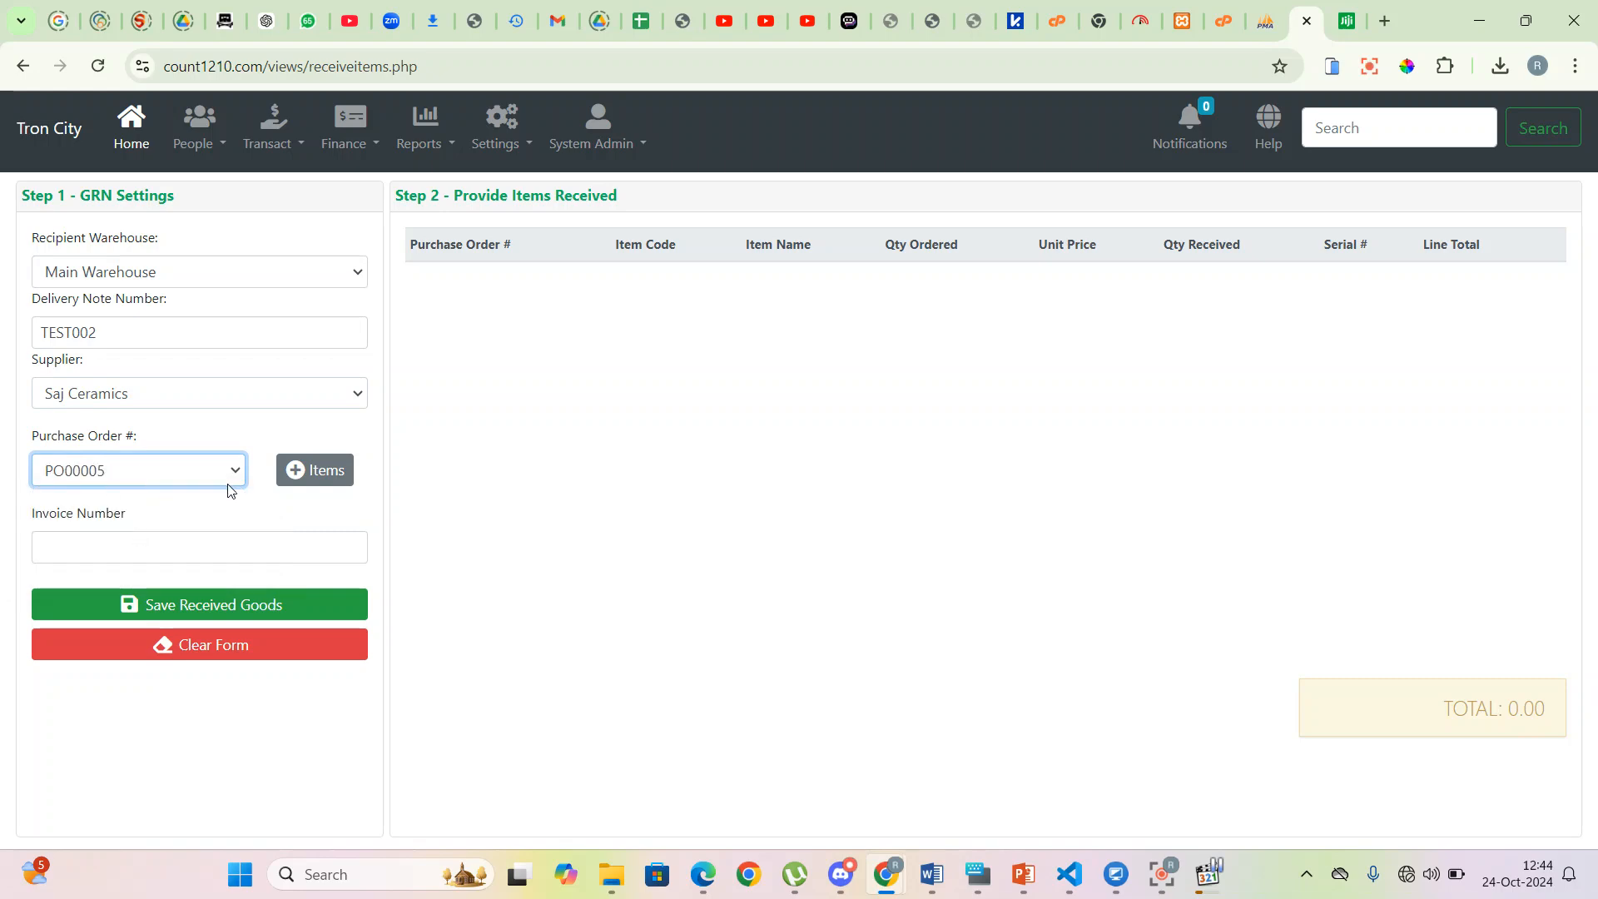
{"action": "left_click", "coordinate": [318, 477]}
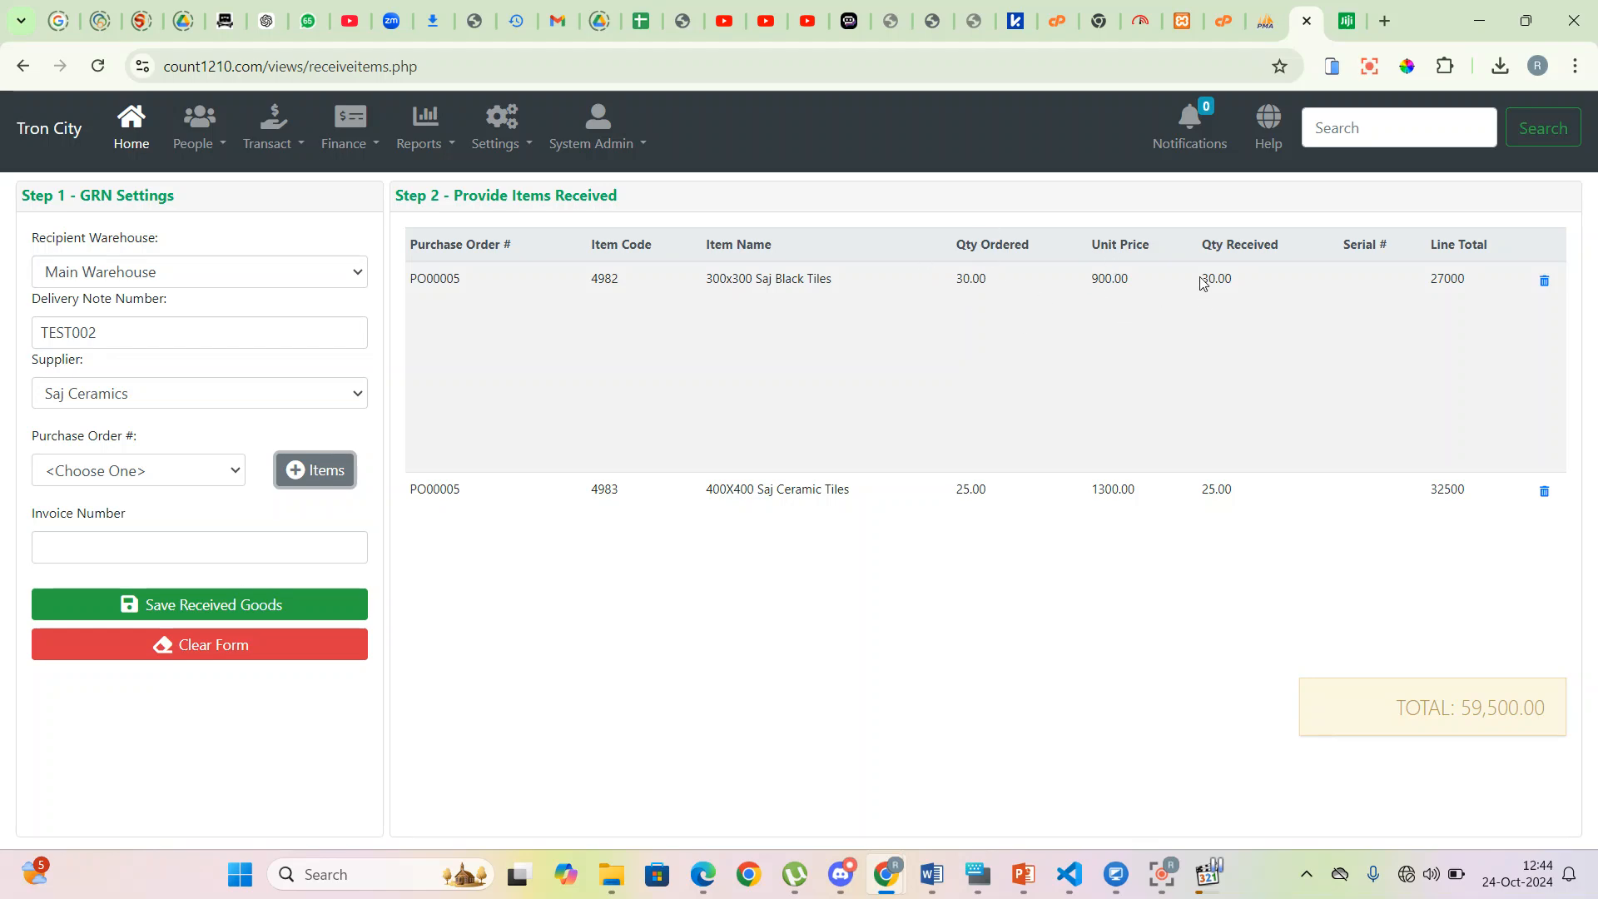
- Enter received quantities of 25 for the black tiles and 20 for the ceramic tiles
{"action": "left_click_drag", "start_coordinate": [1006, 297], "coordinate": [939, 281]}
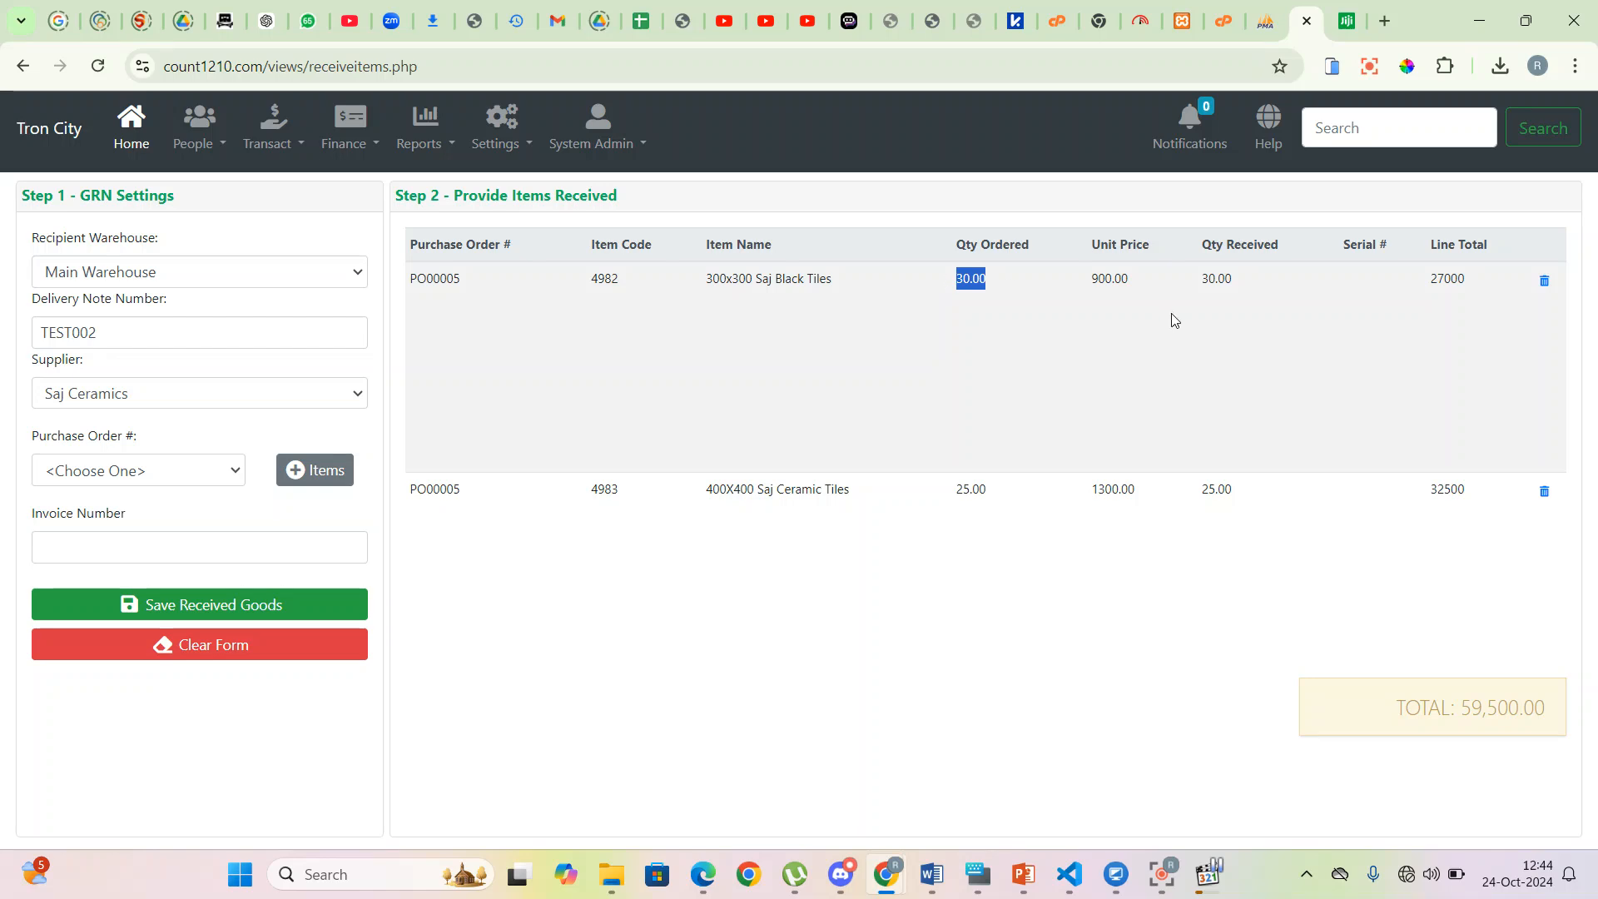
{"action": "double_click", "coordinate": [1205, 281]}
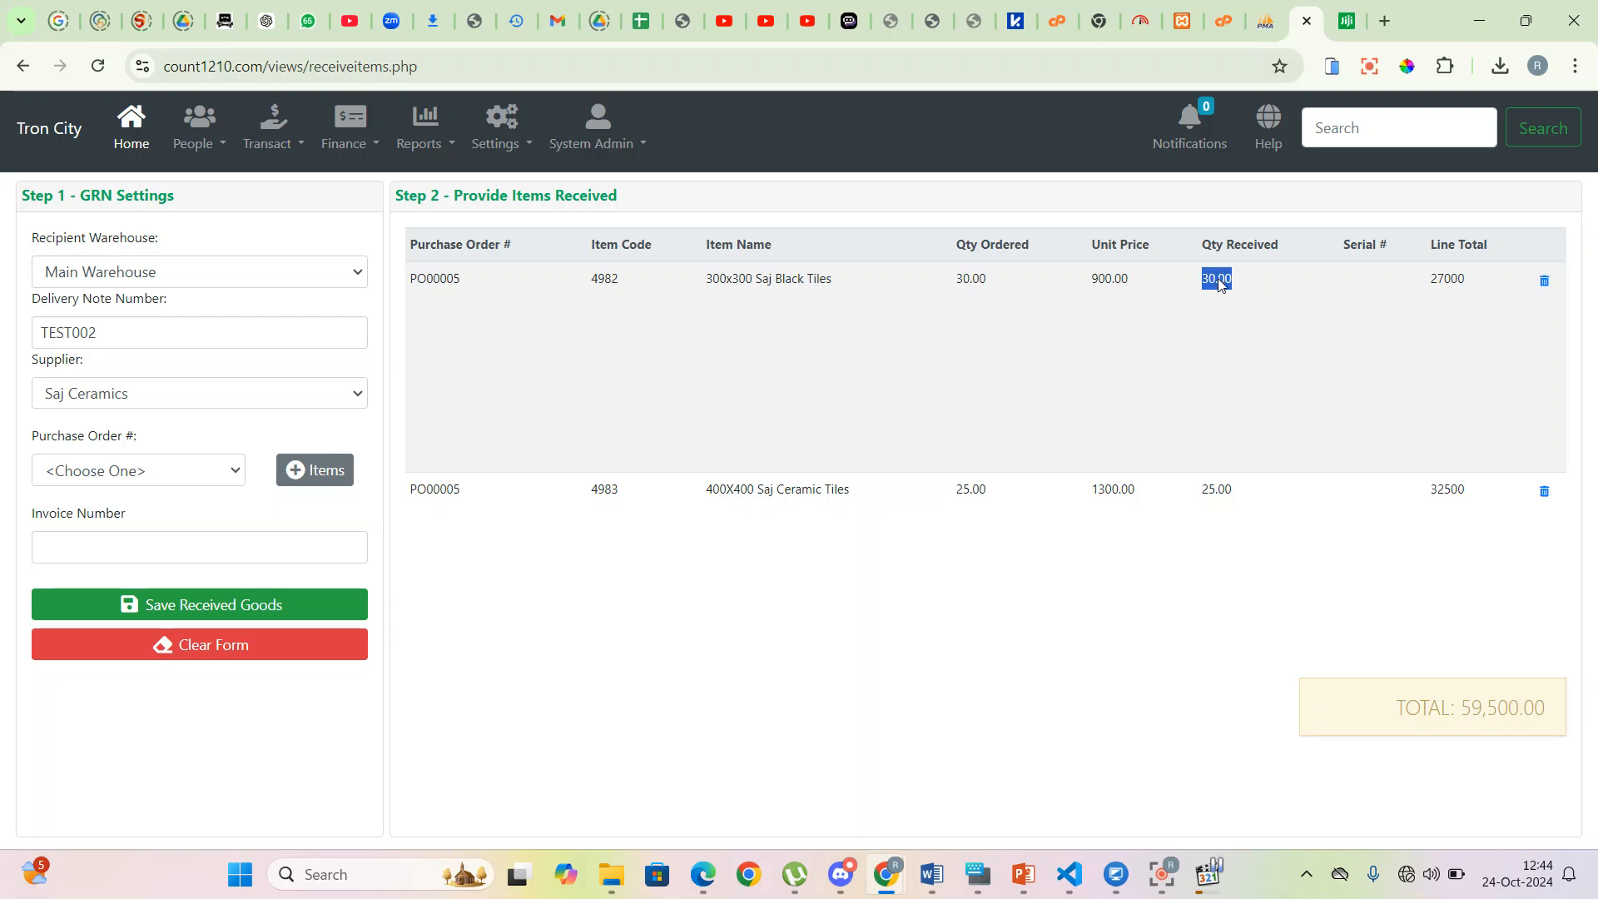
{"action": "type", "text": "25"}
{"action": "key", "text": "Return"}
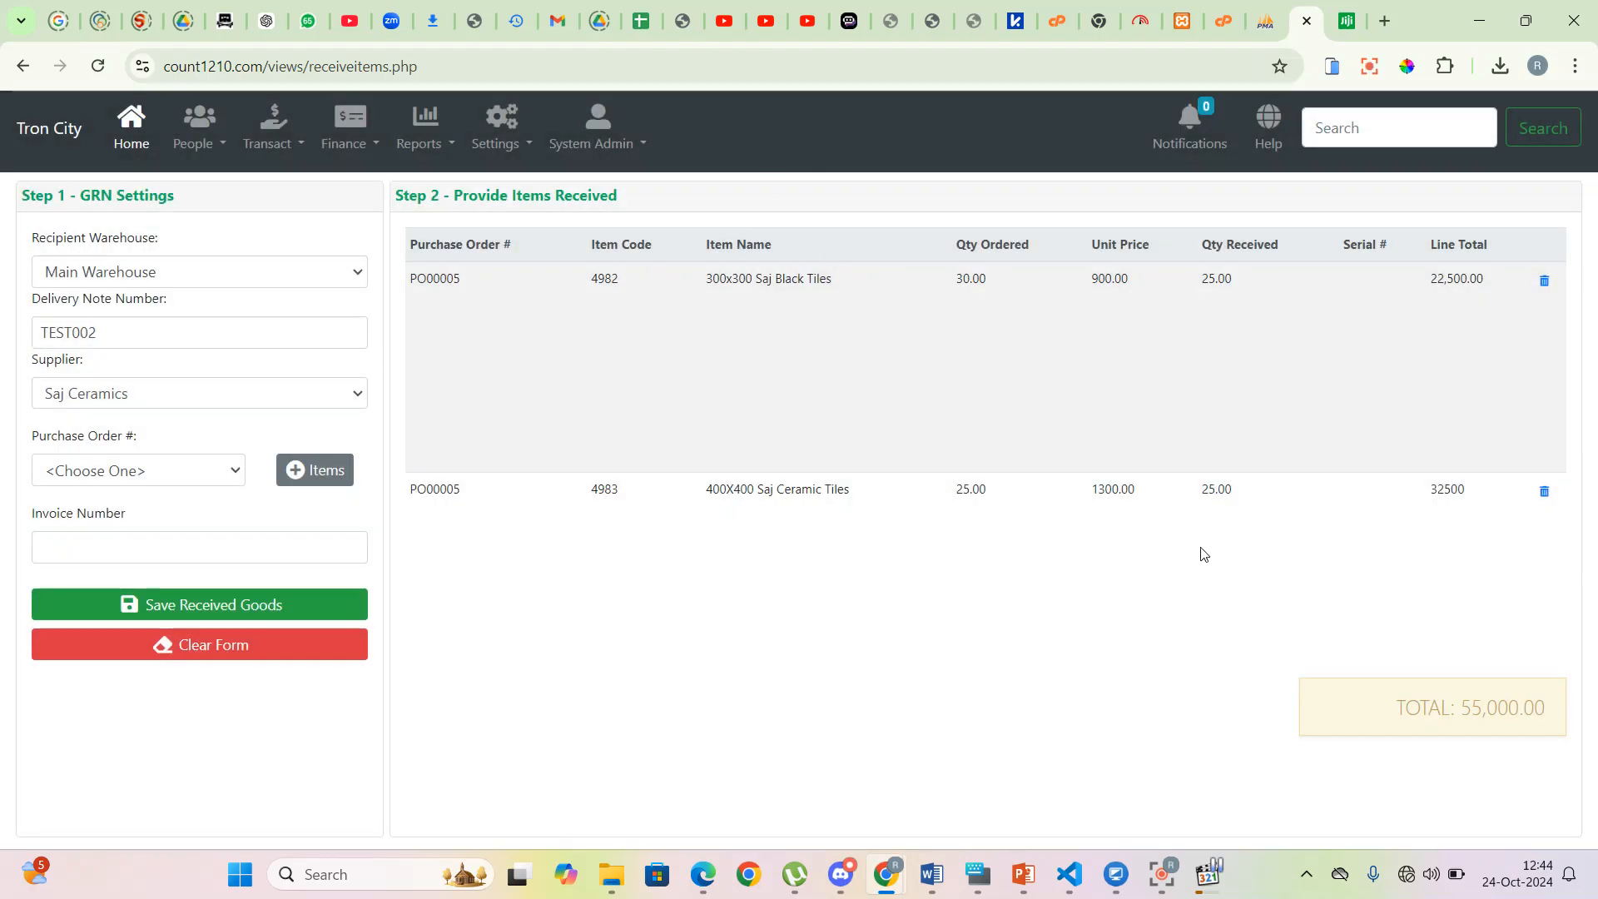
{"action": "double_click", "coordinate": [1215, 493]}
{"action": "type", "text": "20"}
{"action": "left_click", "coordinate": [919, 314]}
- Copy TEST002 from the delivery note into Invoice Number and save the goods as GRN GR00002
{"action": "left_click", "coordinate": [104, 334]}
{"action": "left_click_drag", "start_coordinate": [104, 334], "coordinate": [2, 341]}
{"action": "key", "text": "ctrl+c"}
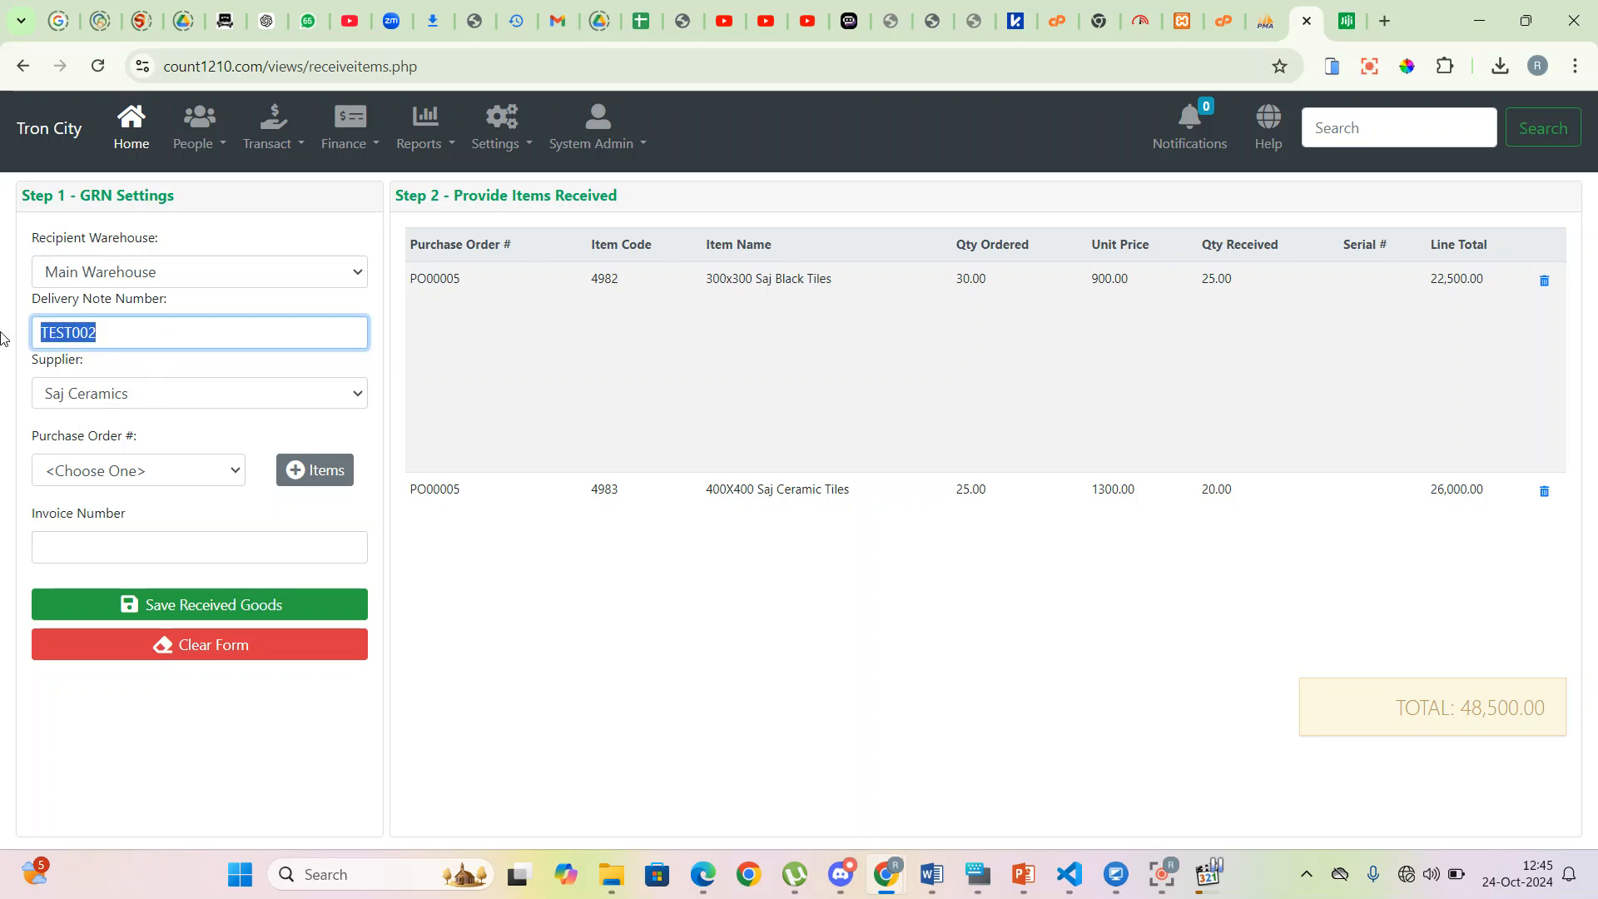
{"action": "left_click", "coordinate": [132, 541]}
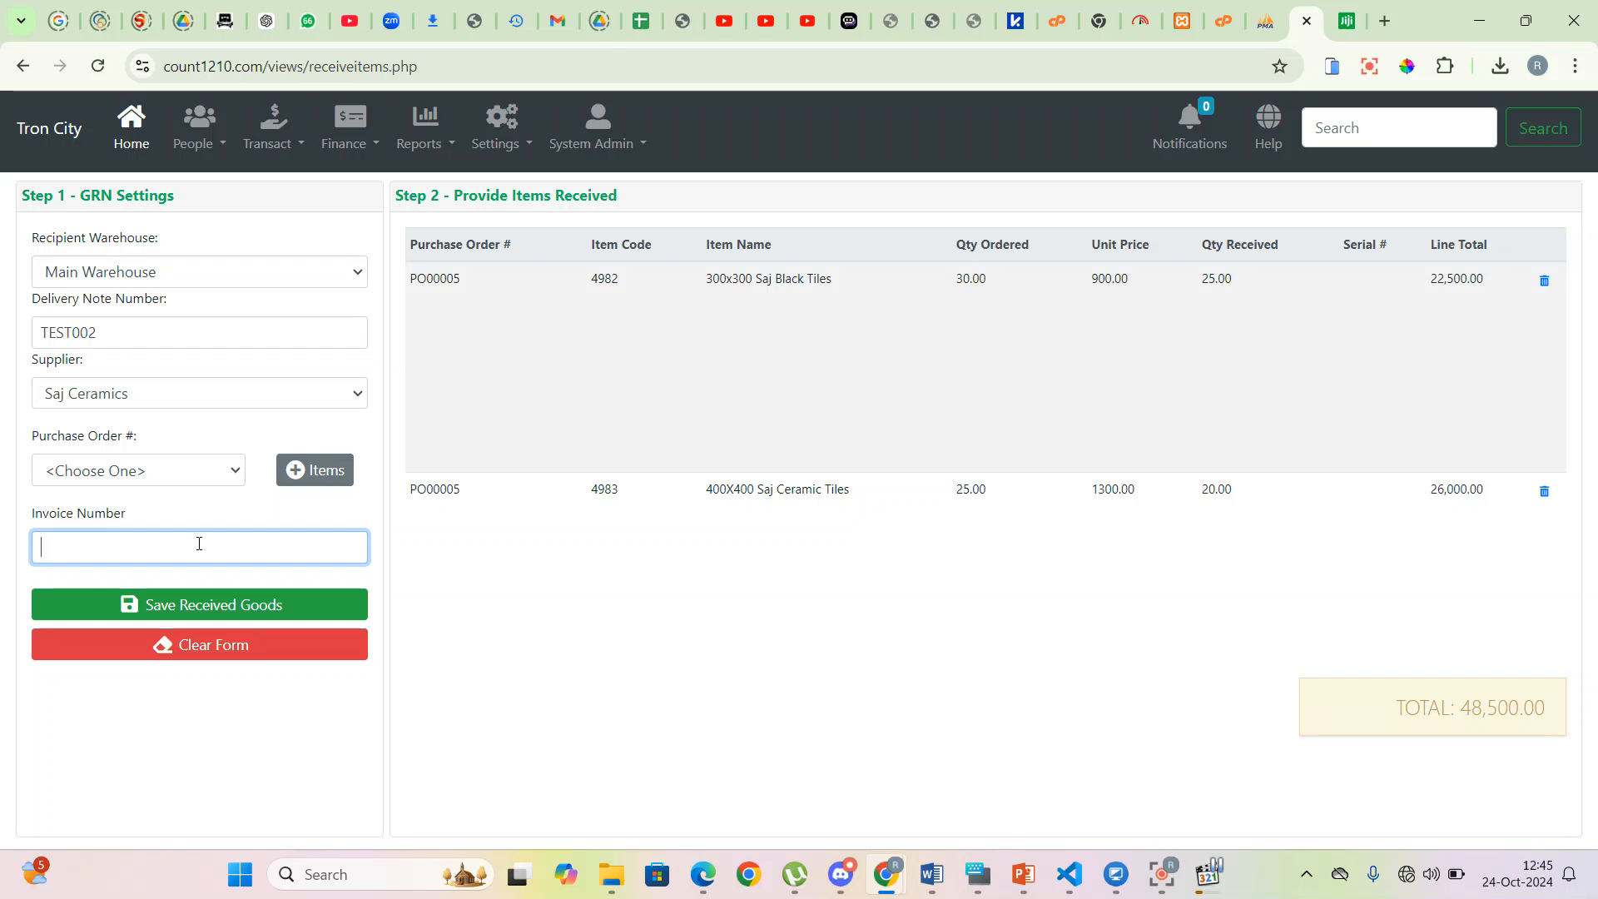
{"action": "key", "text": "ctrl+v"}
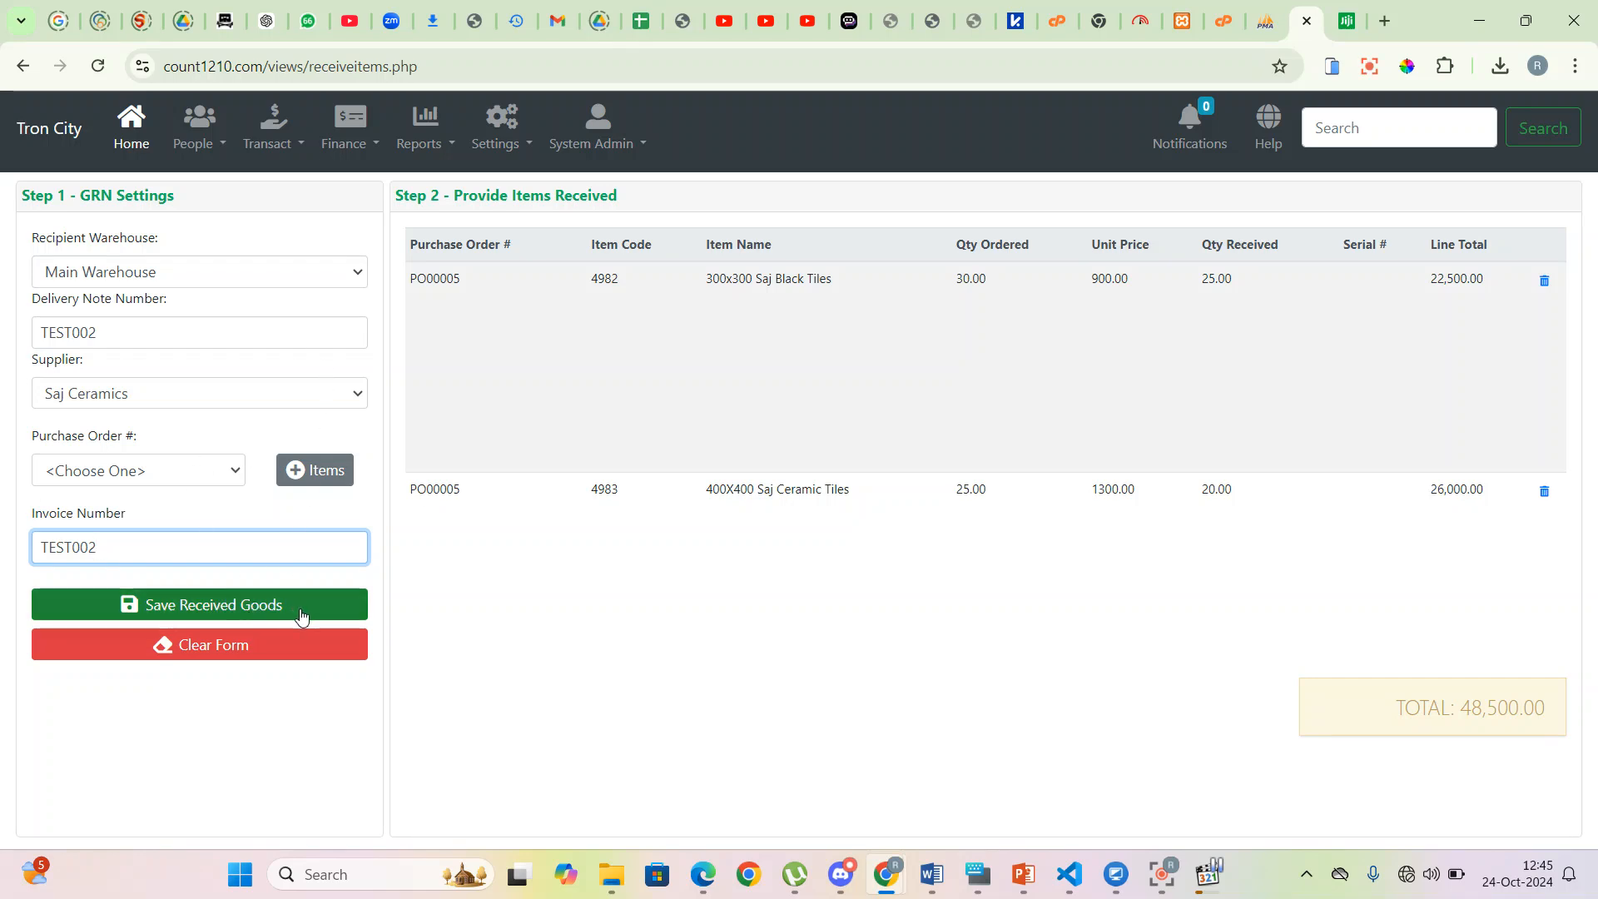
{"action": "left_click", "coordinate": [239, 614]}
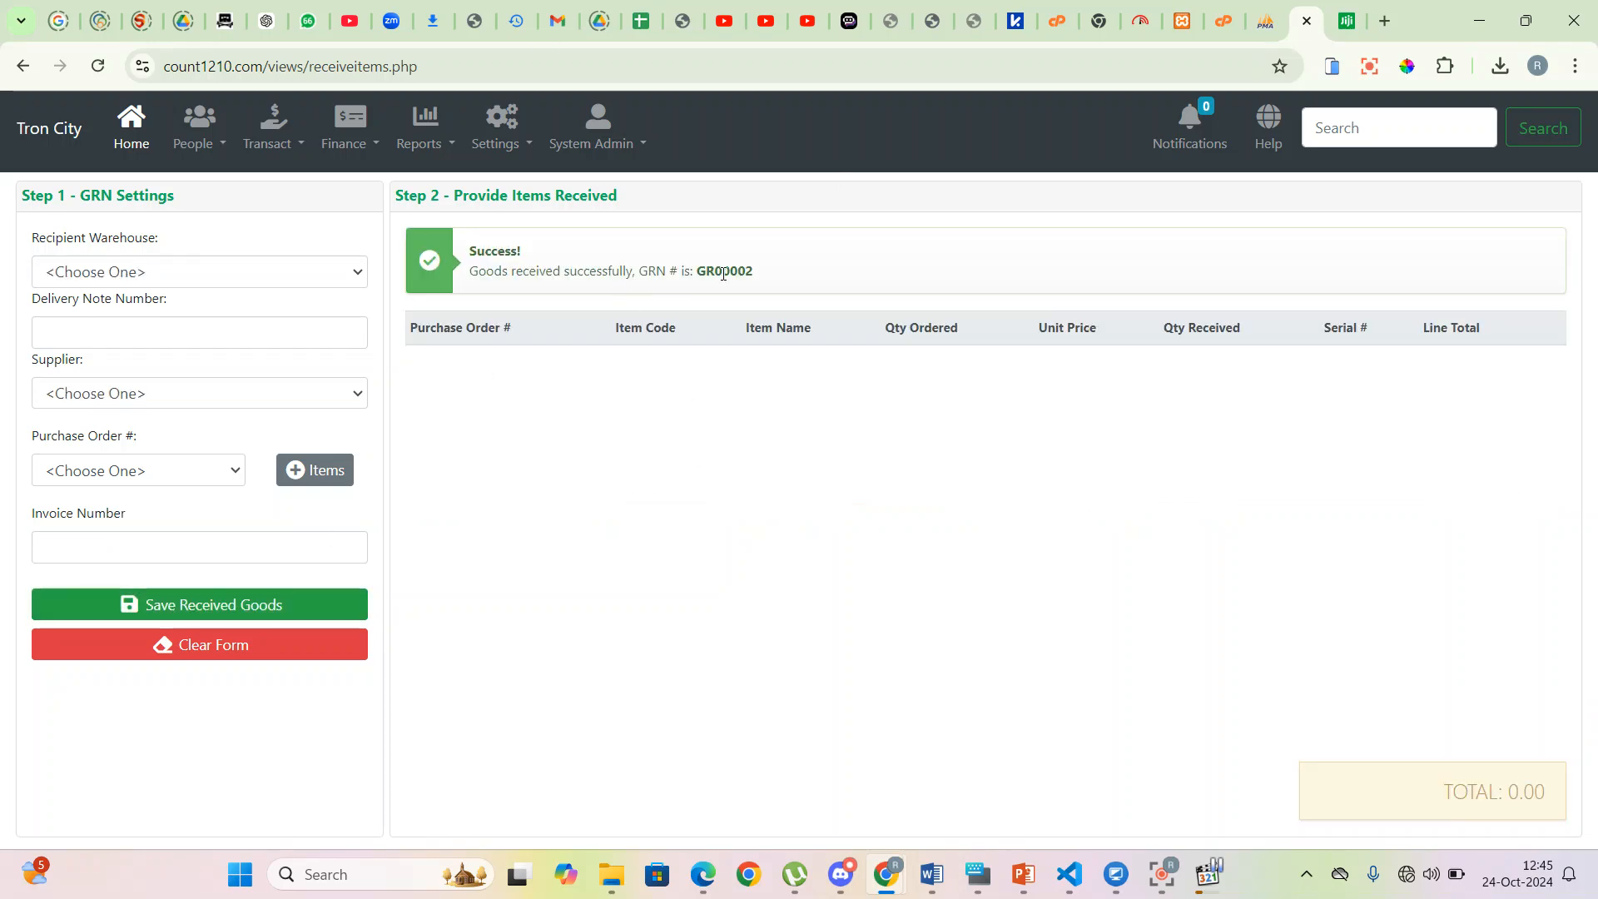
{"action": "left_click_drag", "start_coordinate": [696, 261], "coordinate": [792, 278]}
- Go to Transact > Transfers and start a new stock transfer from the empty list
{"action": "left_click", "coordinate": [795, 281]}
{"action": "left_click", "coordinate": [304, 146]}
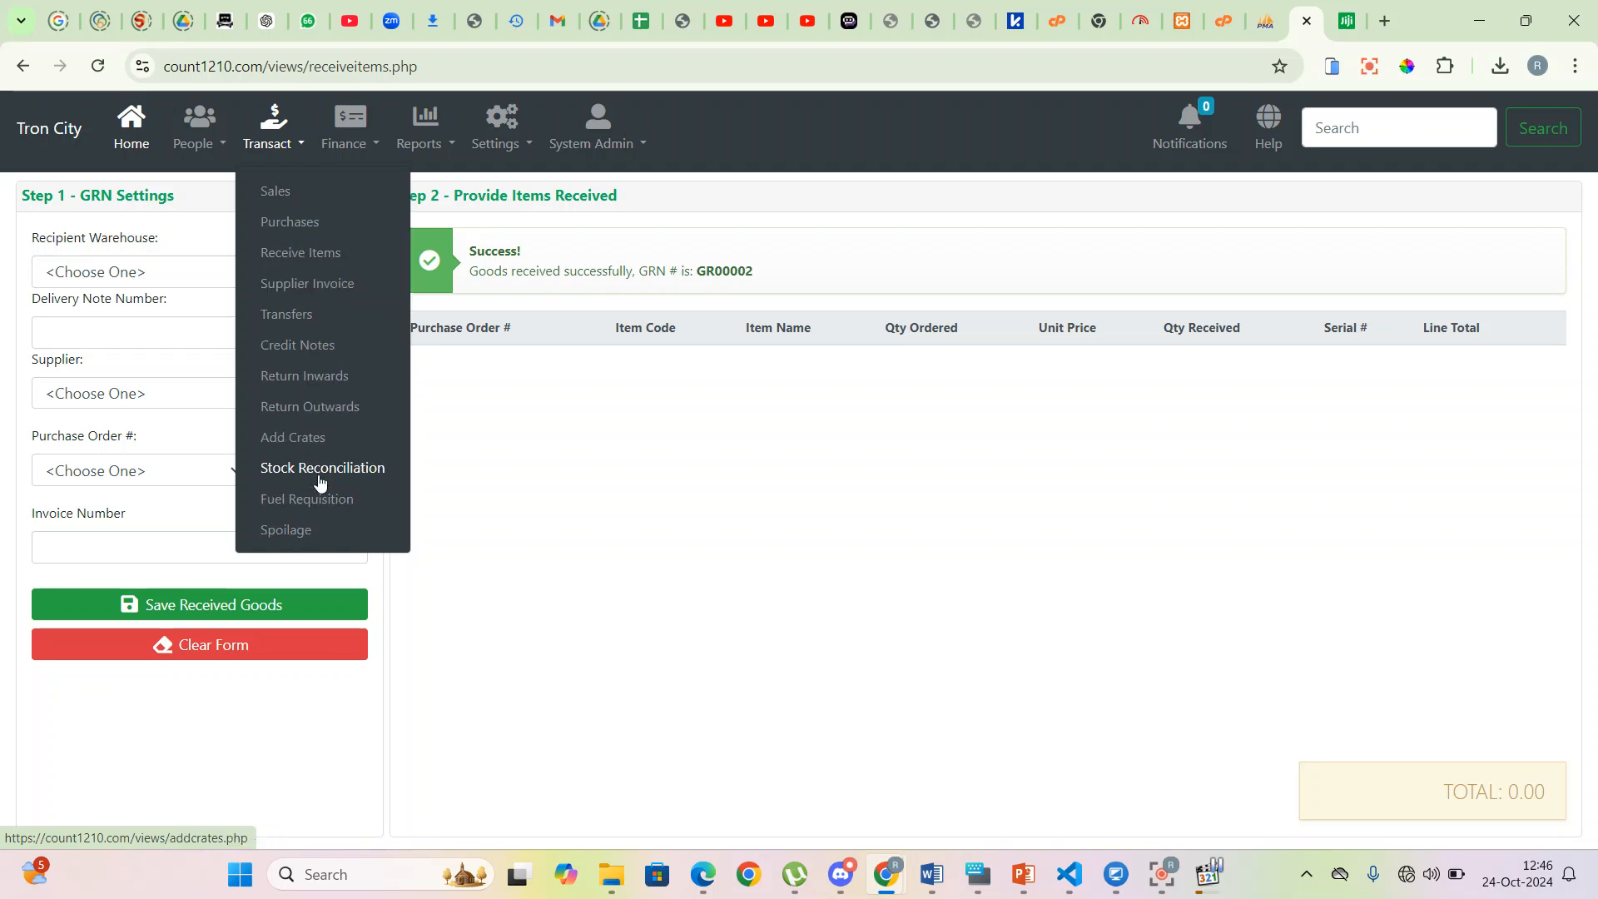
{"action": "left_click", "coordinate": [306, 318]}
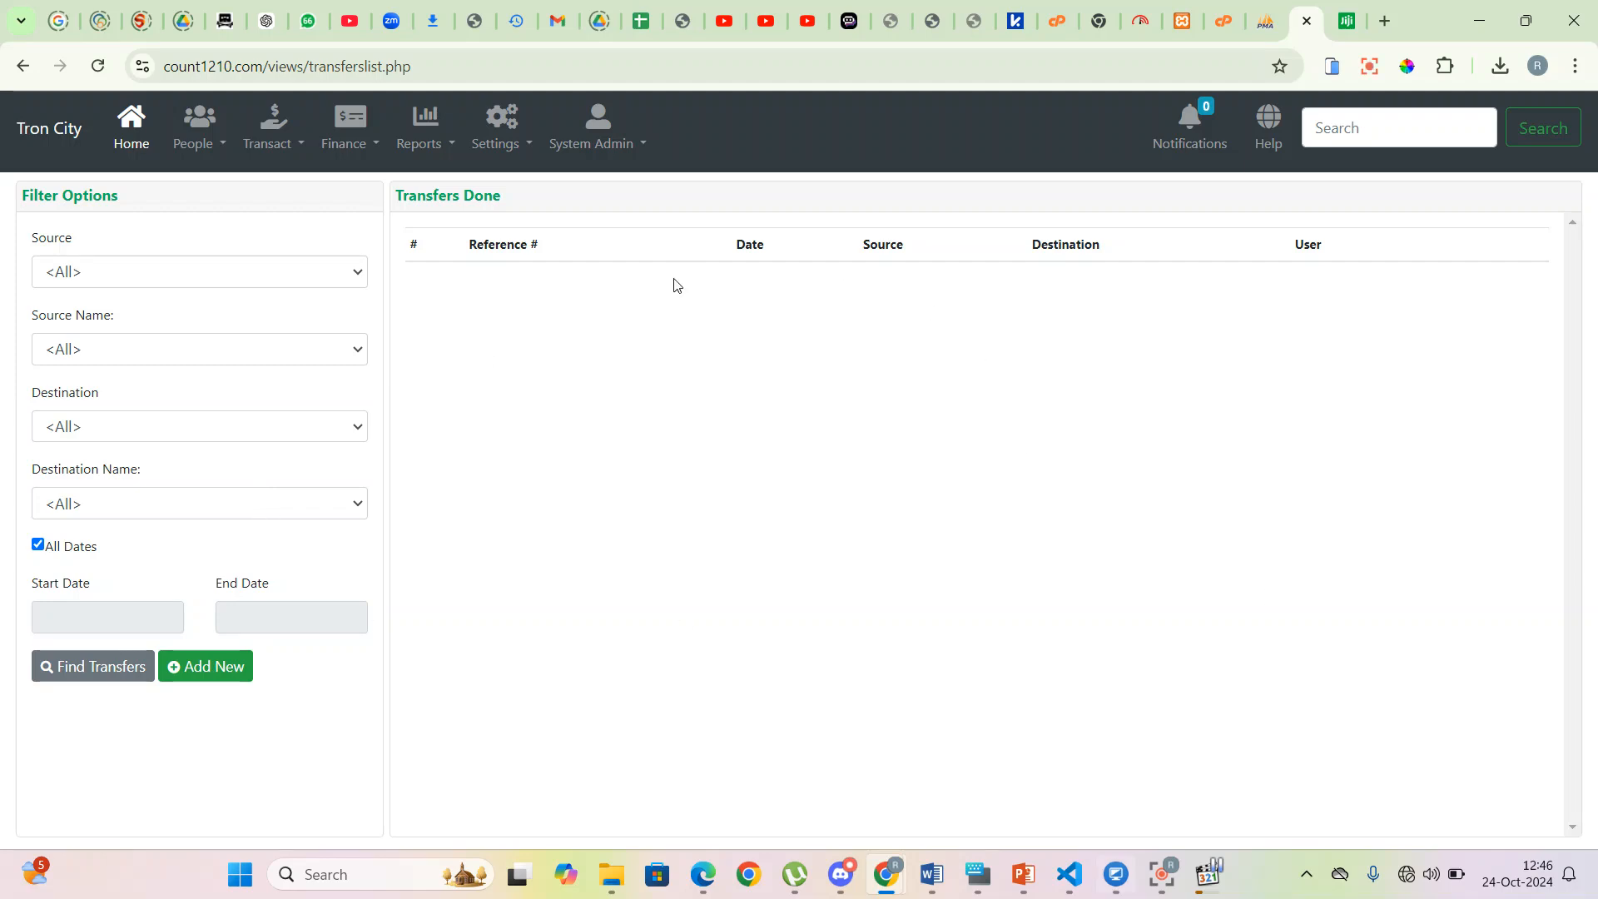
{"action": "left_click", "coordinate": [214, 672]}
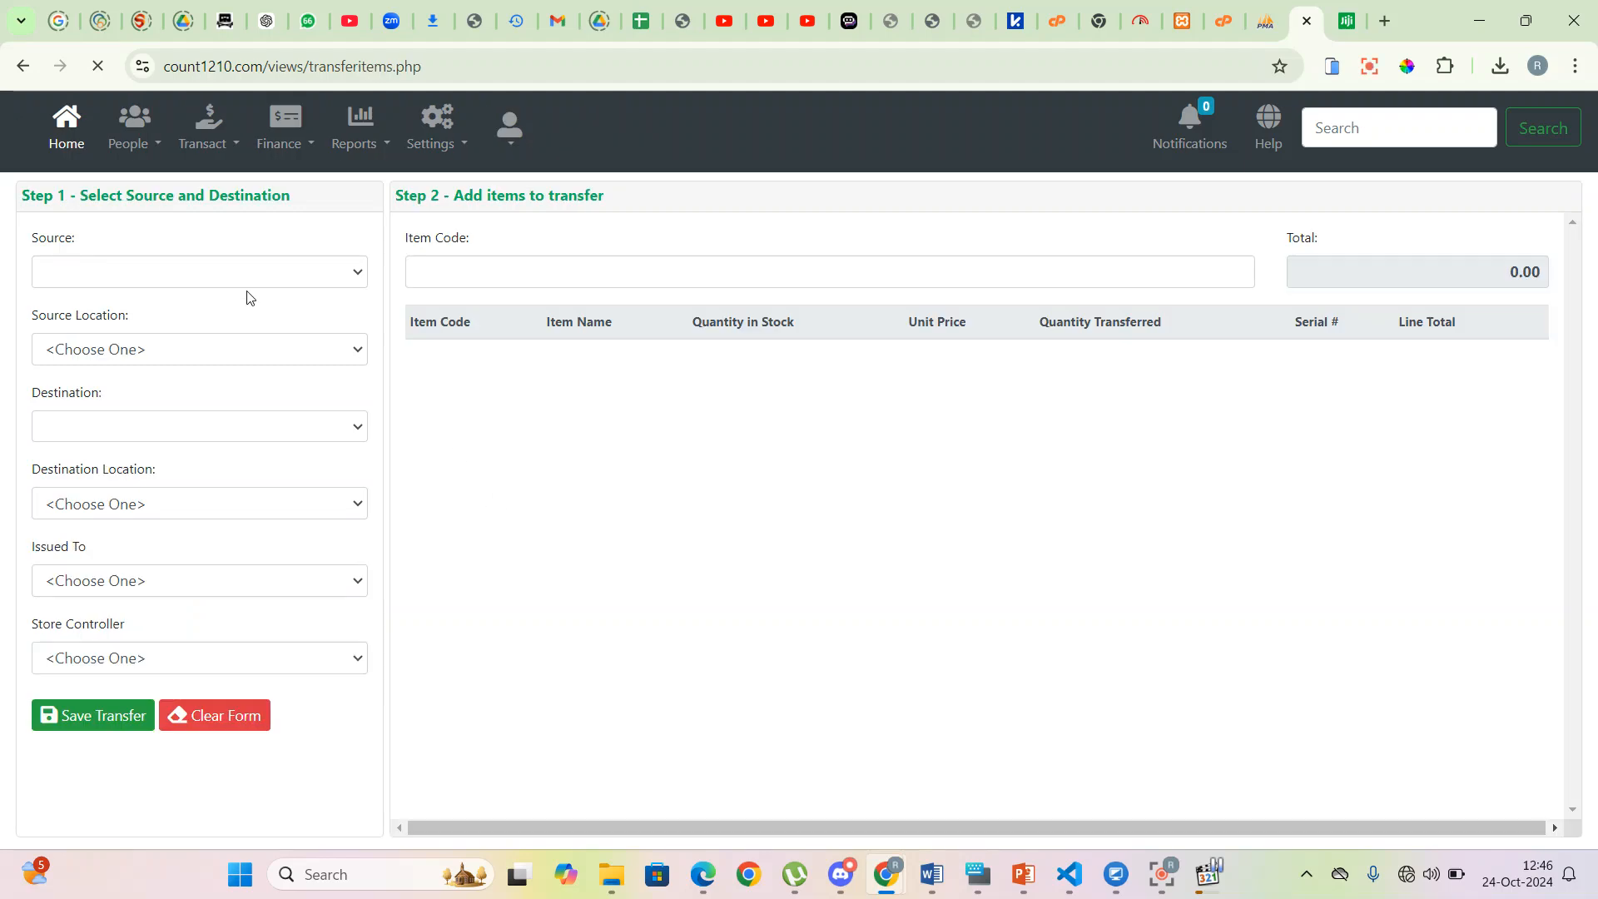
- Route the transfer from Main Warehouse to Cashier 1 - Main Branch, with a receiving staff member and System Admin as controller
{"action": "left_click", "coordinate": [263, 282]}
{"action": "left_click", "coordinate": [151, 331]}
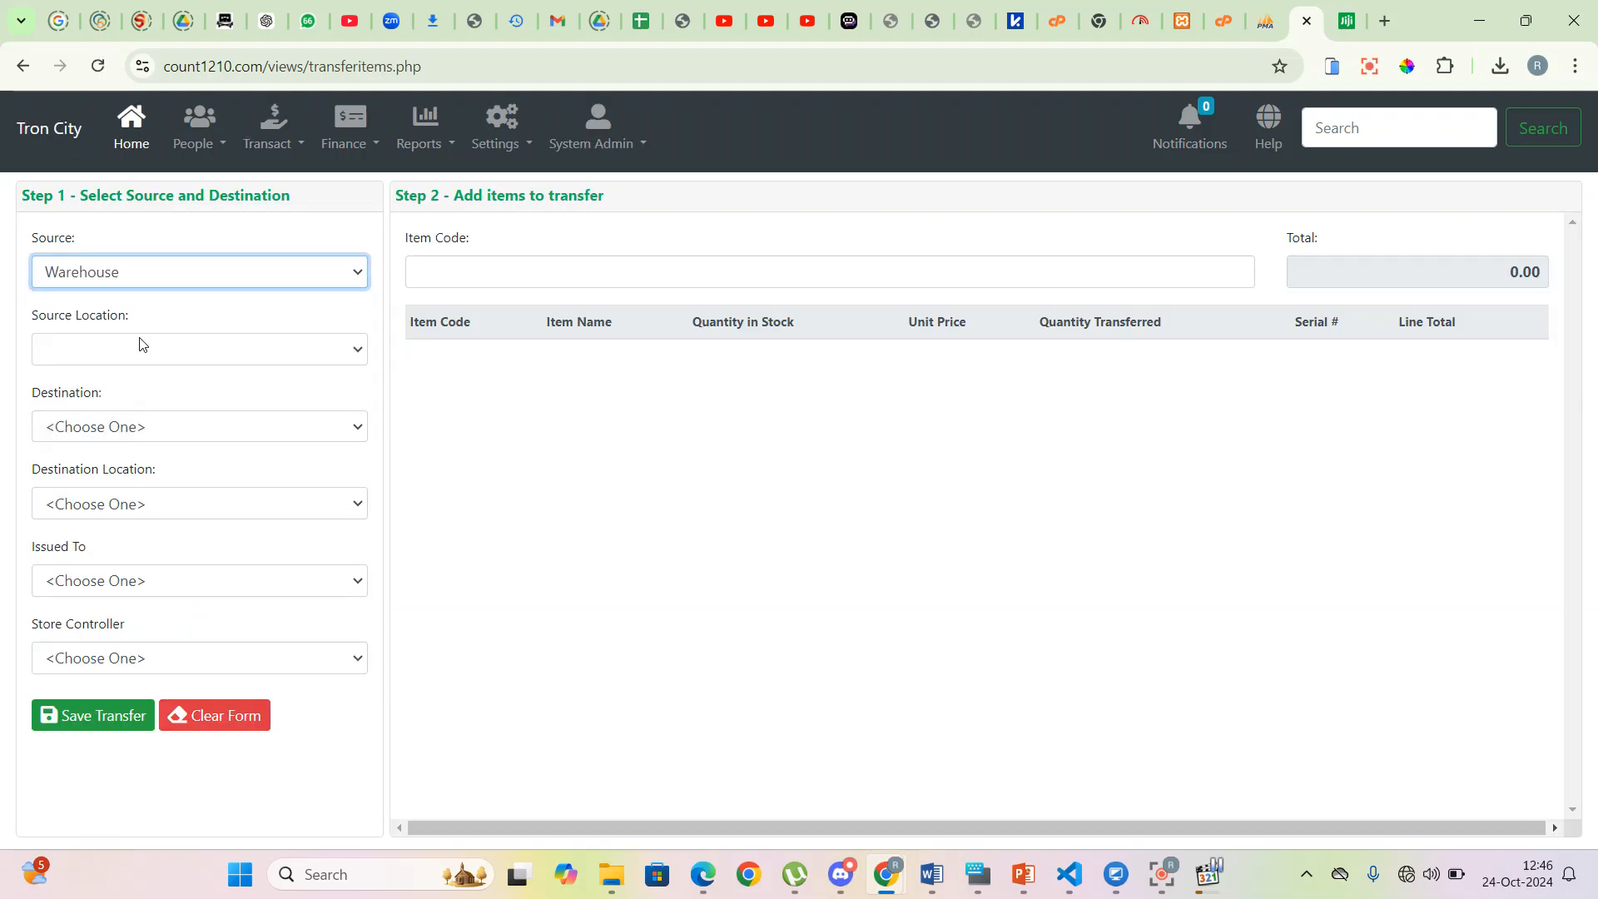
{"action": "left_click", "coordinate": [196, 348]}
{"action": "left_click", "coordinate": [129, 407]}
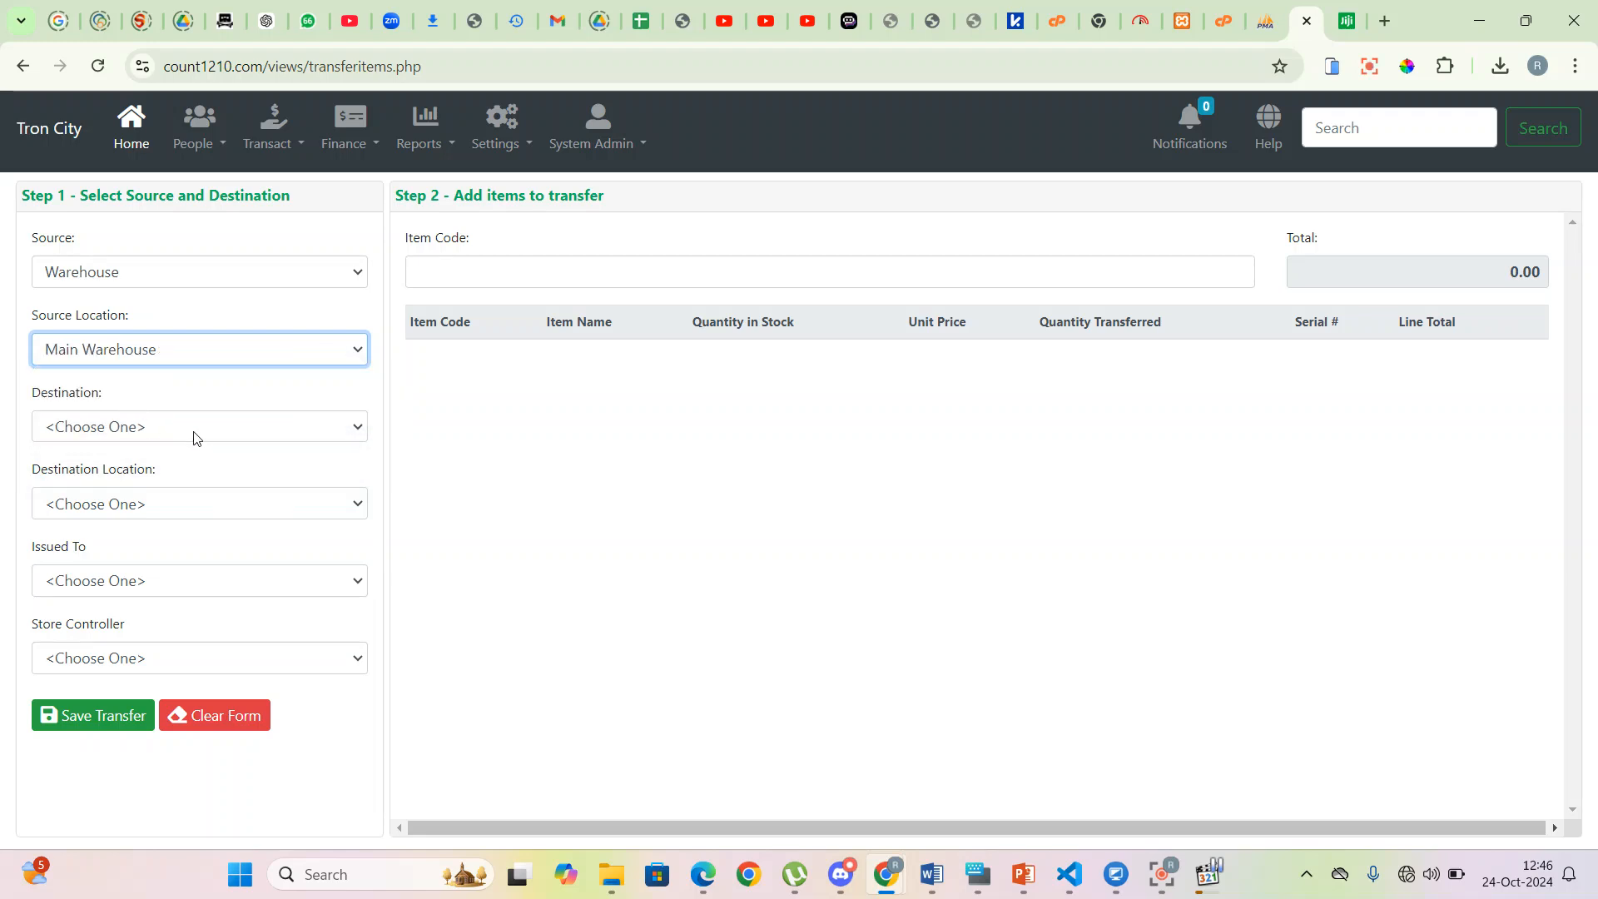
{"action": "left_click", "coordinate": [198, 427]}
{"action": "left_click", "coordinate": [100, 513]}
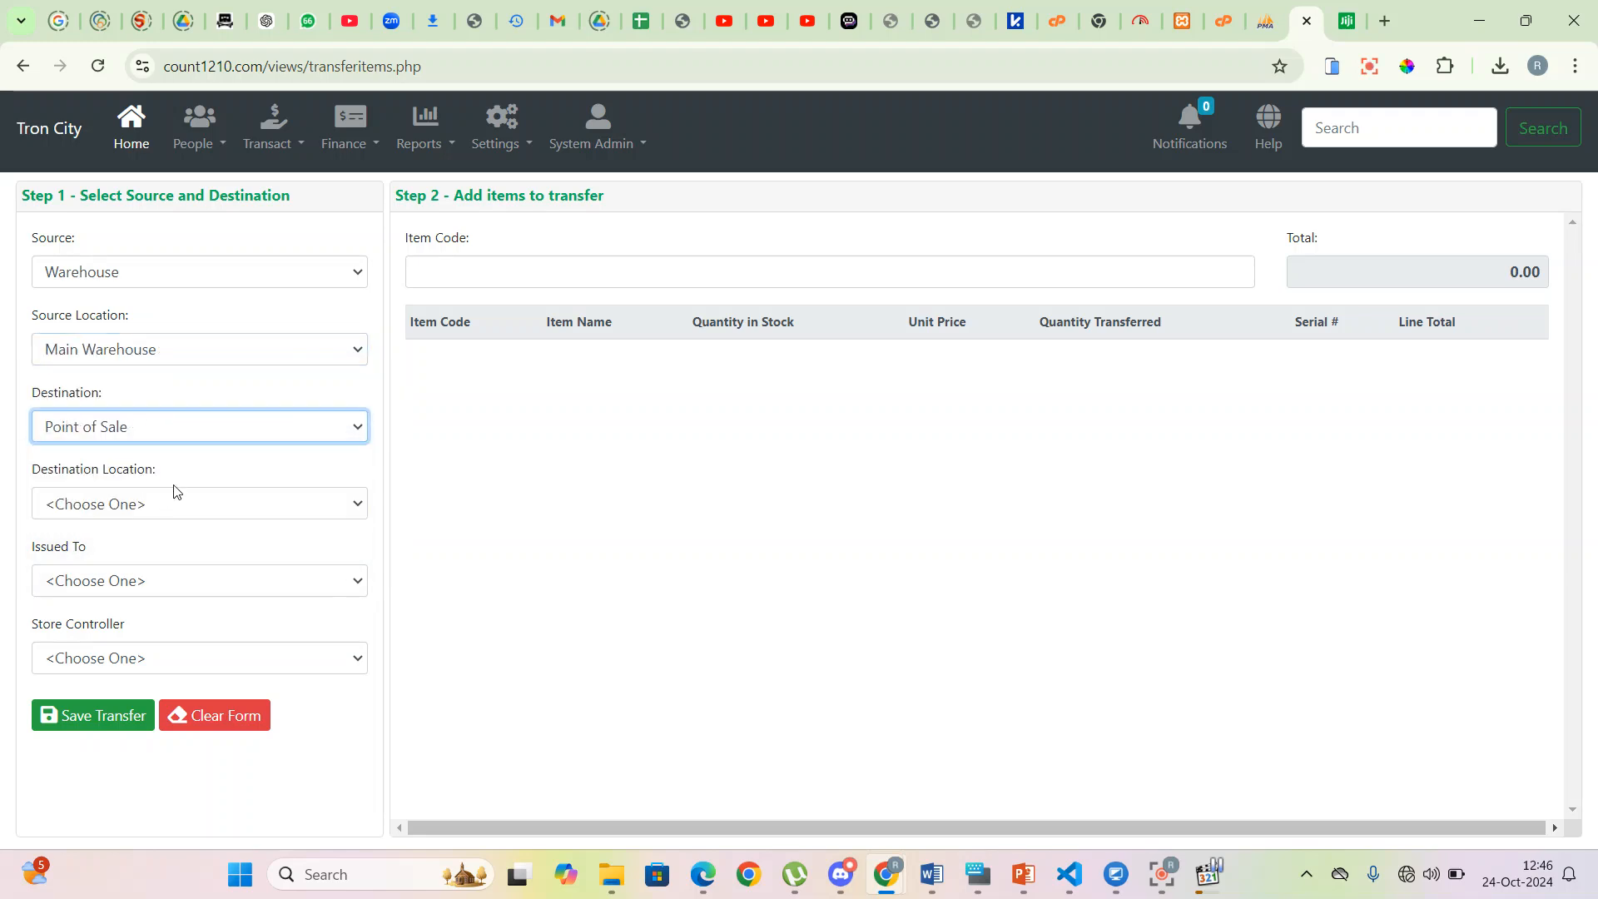
{"action": "left_click", "coordinate": [176, 502]}
{"action": "left_click", "coordinate": [129, 564]}
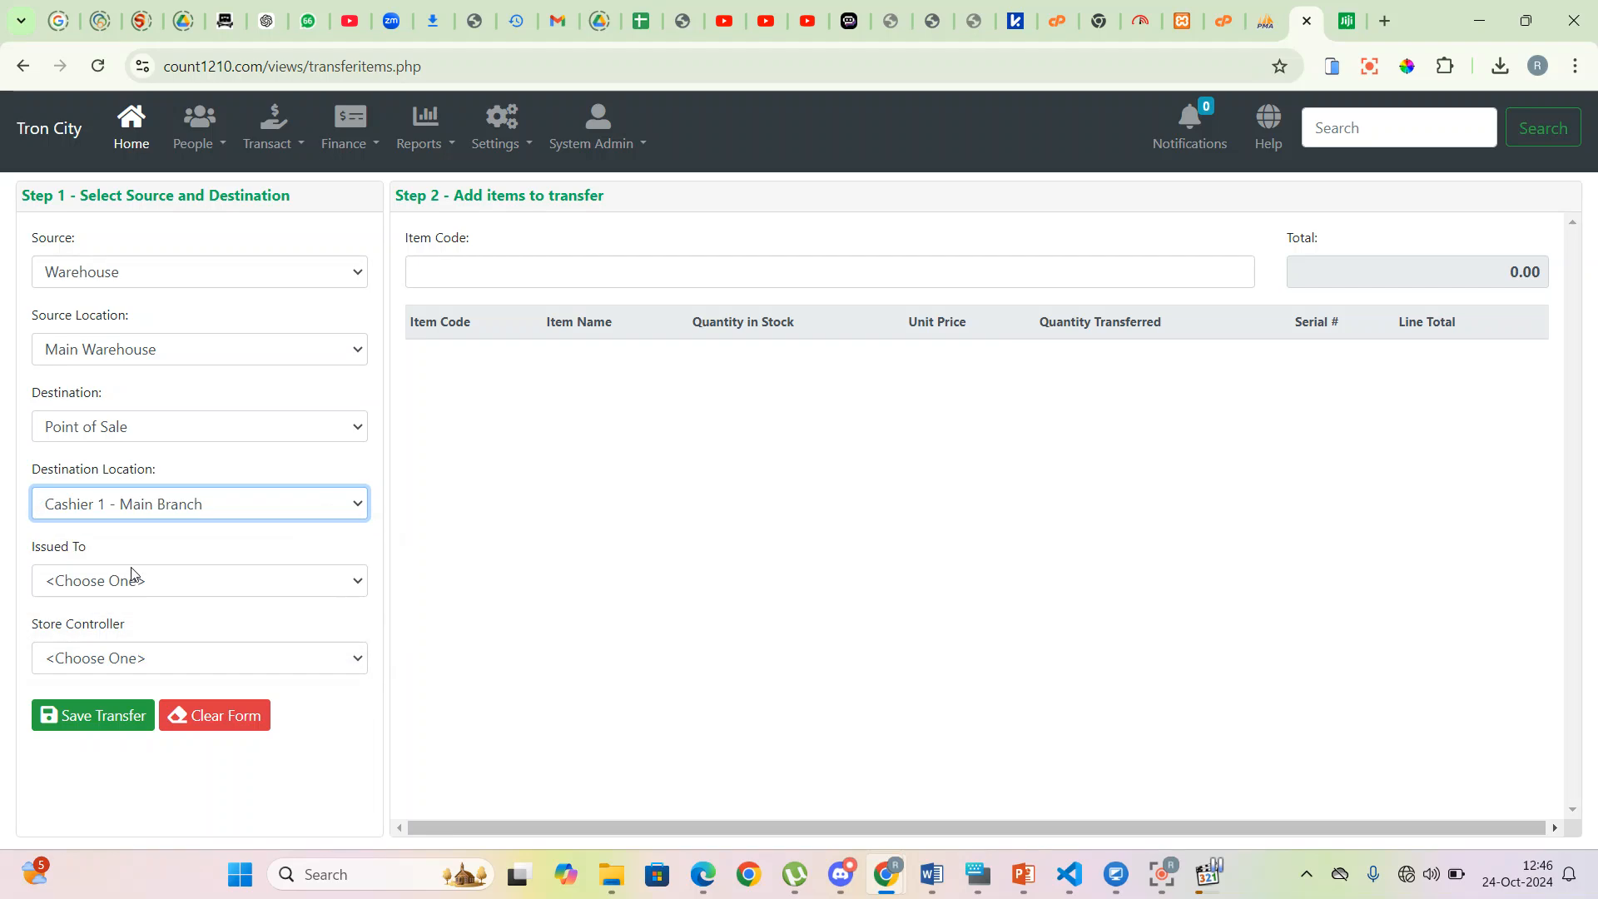
{"action": "left_click", "coordinate": [115, 588]}
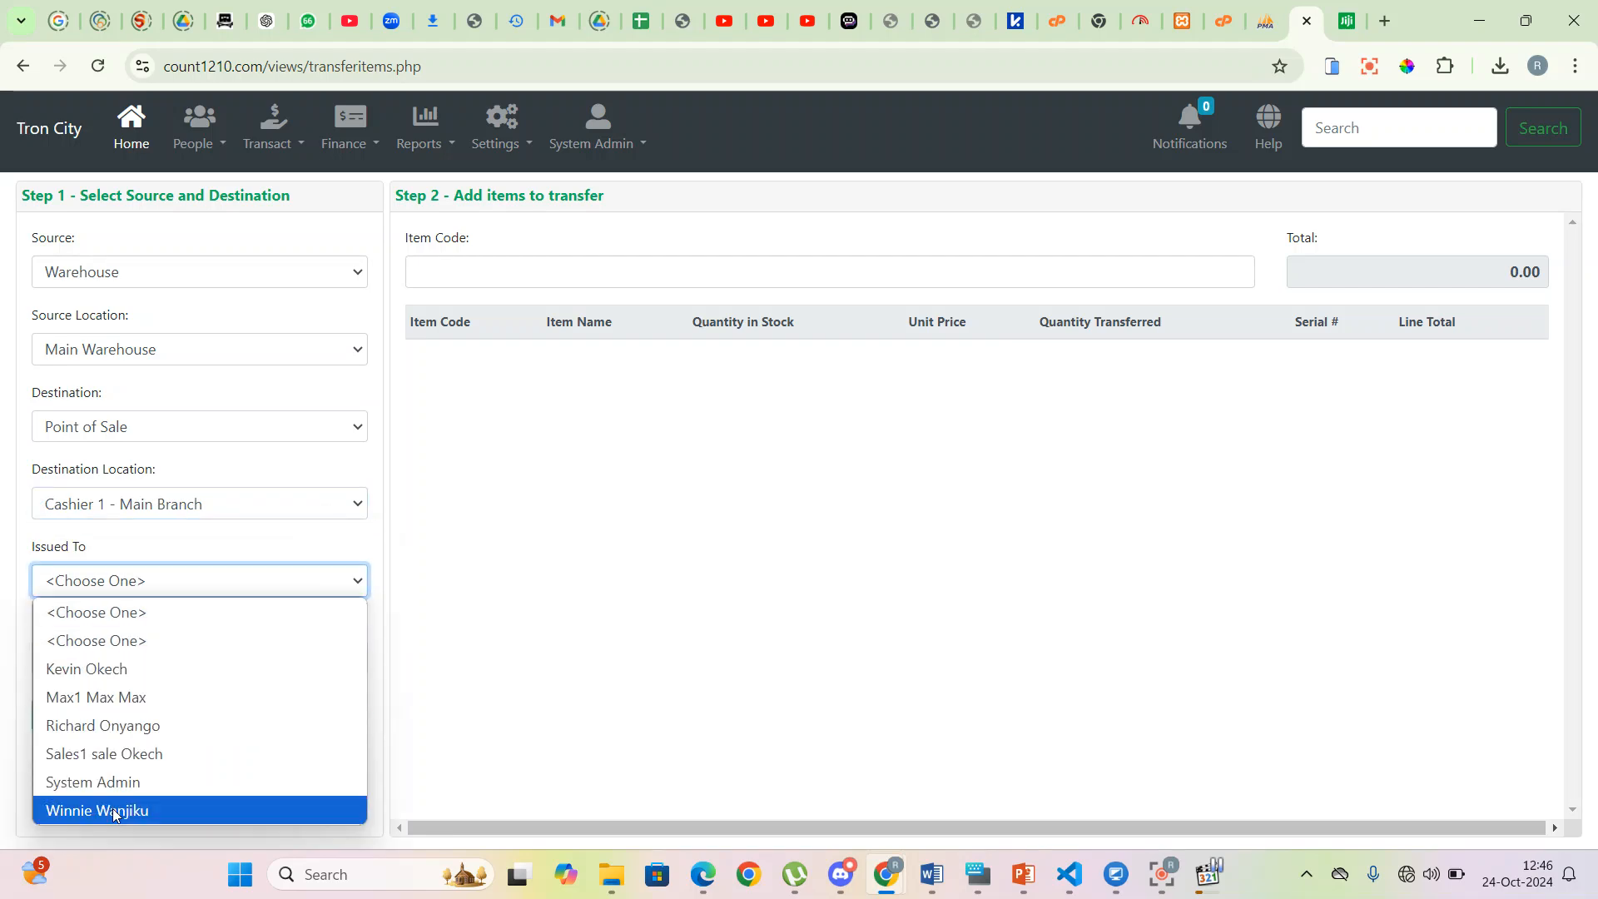
{"action": "left_click", "coordinate": [140, 726]}
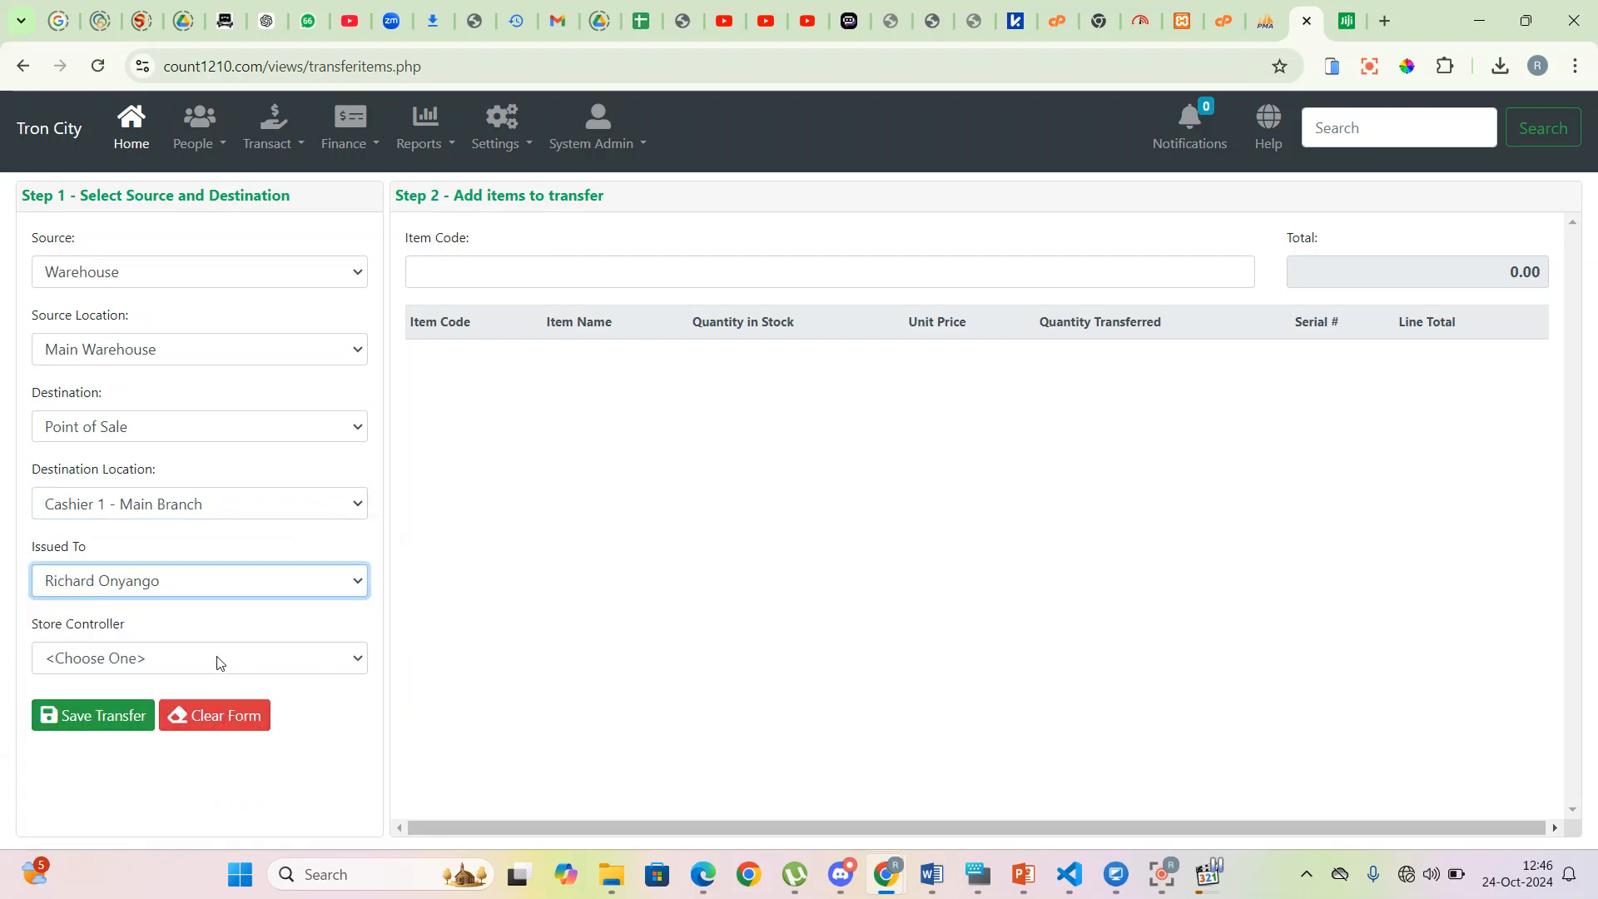
{"action": "left_click", "coordinate": [214, 658]}
{"action": "left_click", "coordinate": [142, 600]}
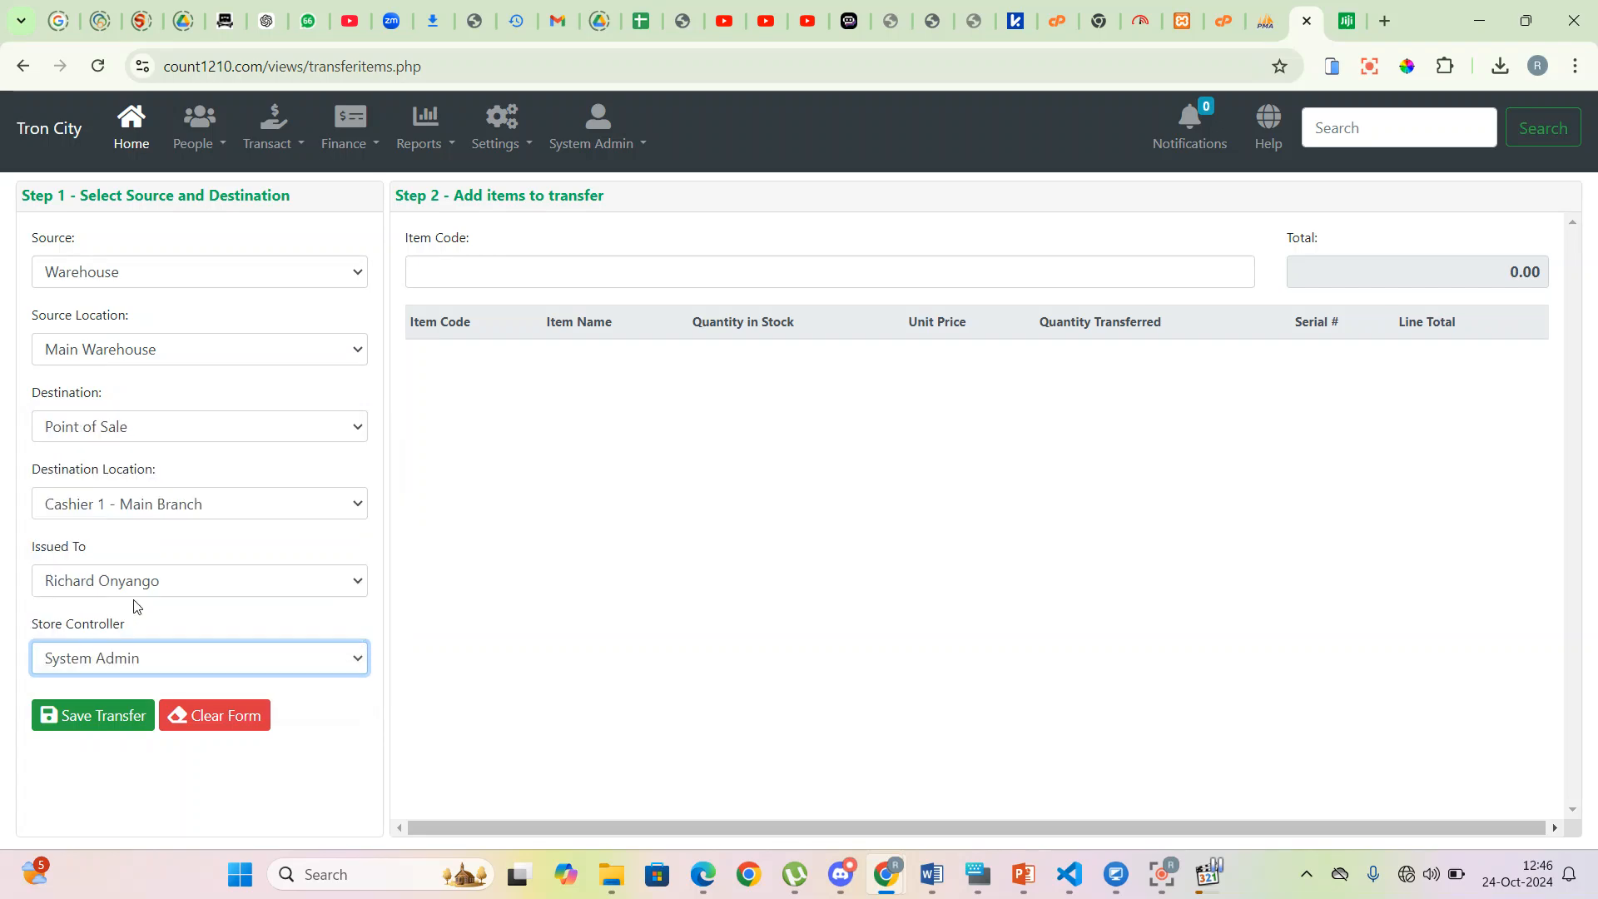
- Add 300x300 Saj Black Tiles and 400X400 Saj Ceramic Tiles, 5 each, and save the transfer
{"action": "left_click", "coordinate": [475, 272]}
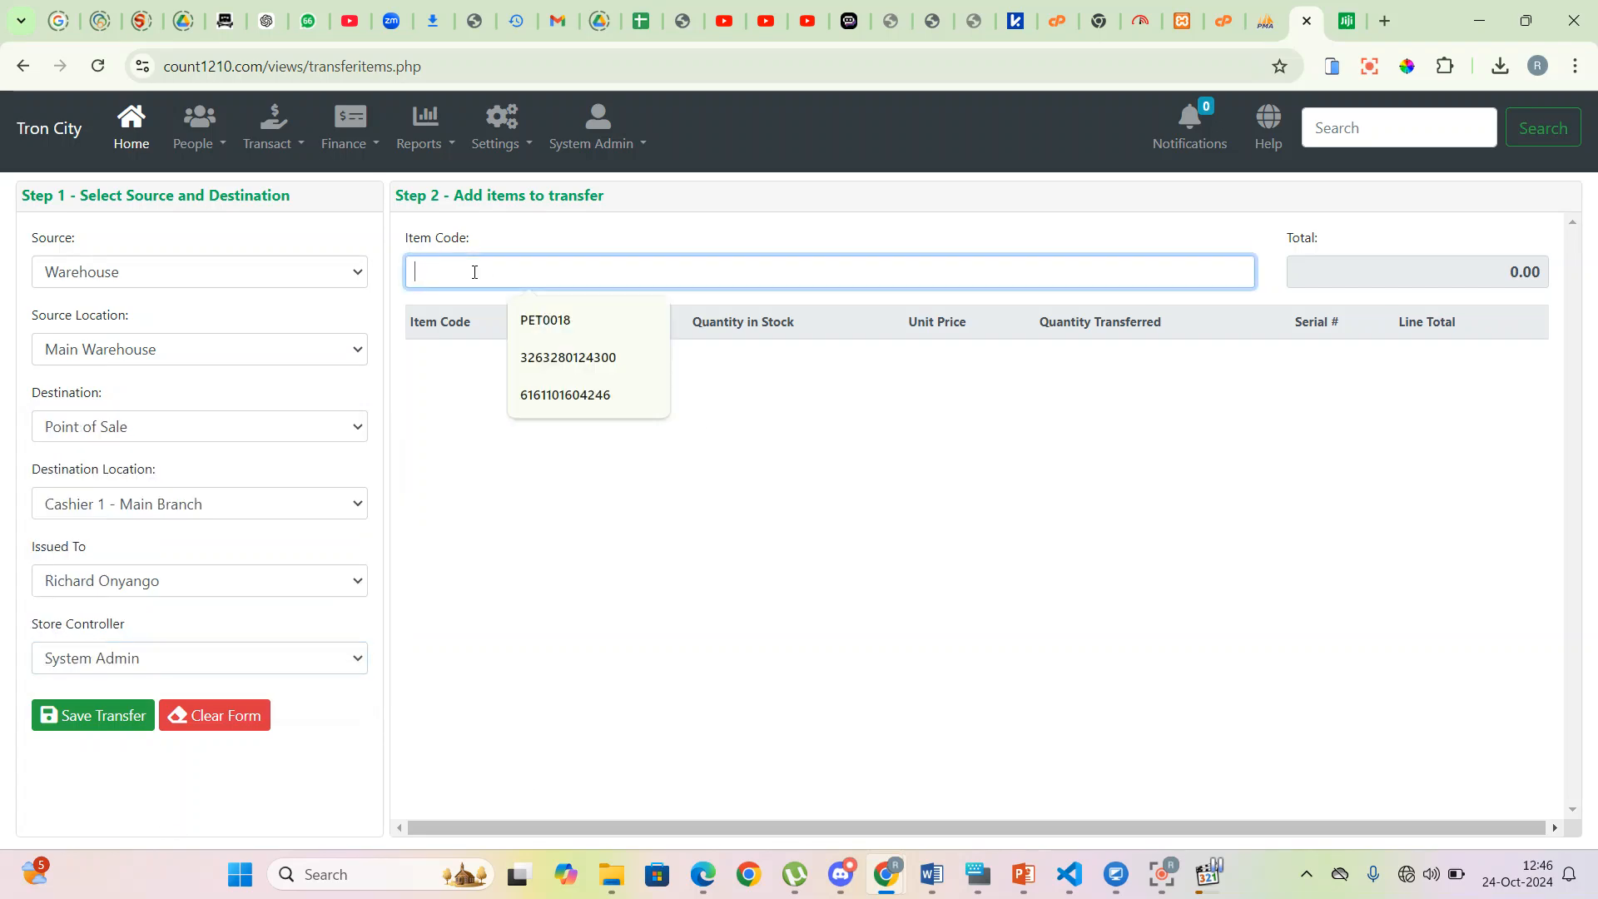
{"action": "type", "text": "300"}
{"action": "left_click", "coordinate": [477, 305]}
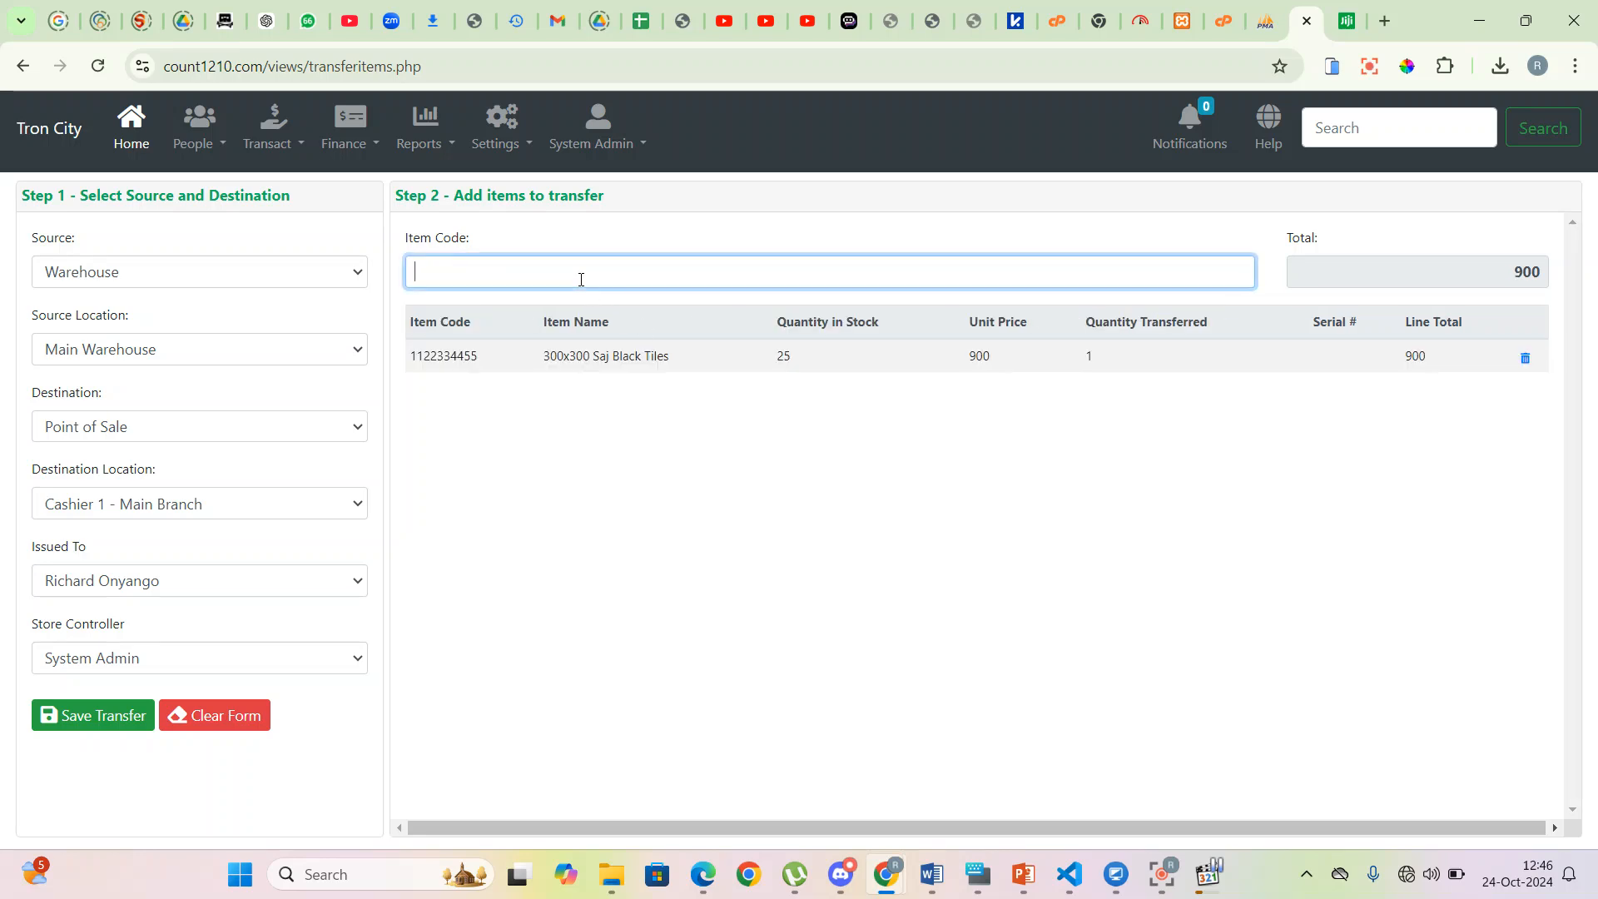
{"action": "type", "text": "400"}
{"action": "left_click", "coordinate": [563, 306]}
{"action": "left_click", "coordinate": [1107, 359]}
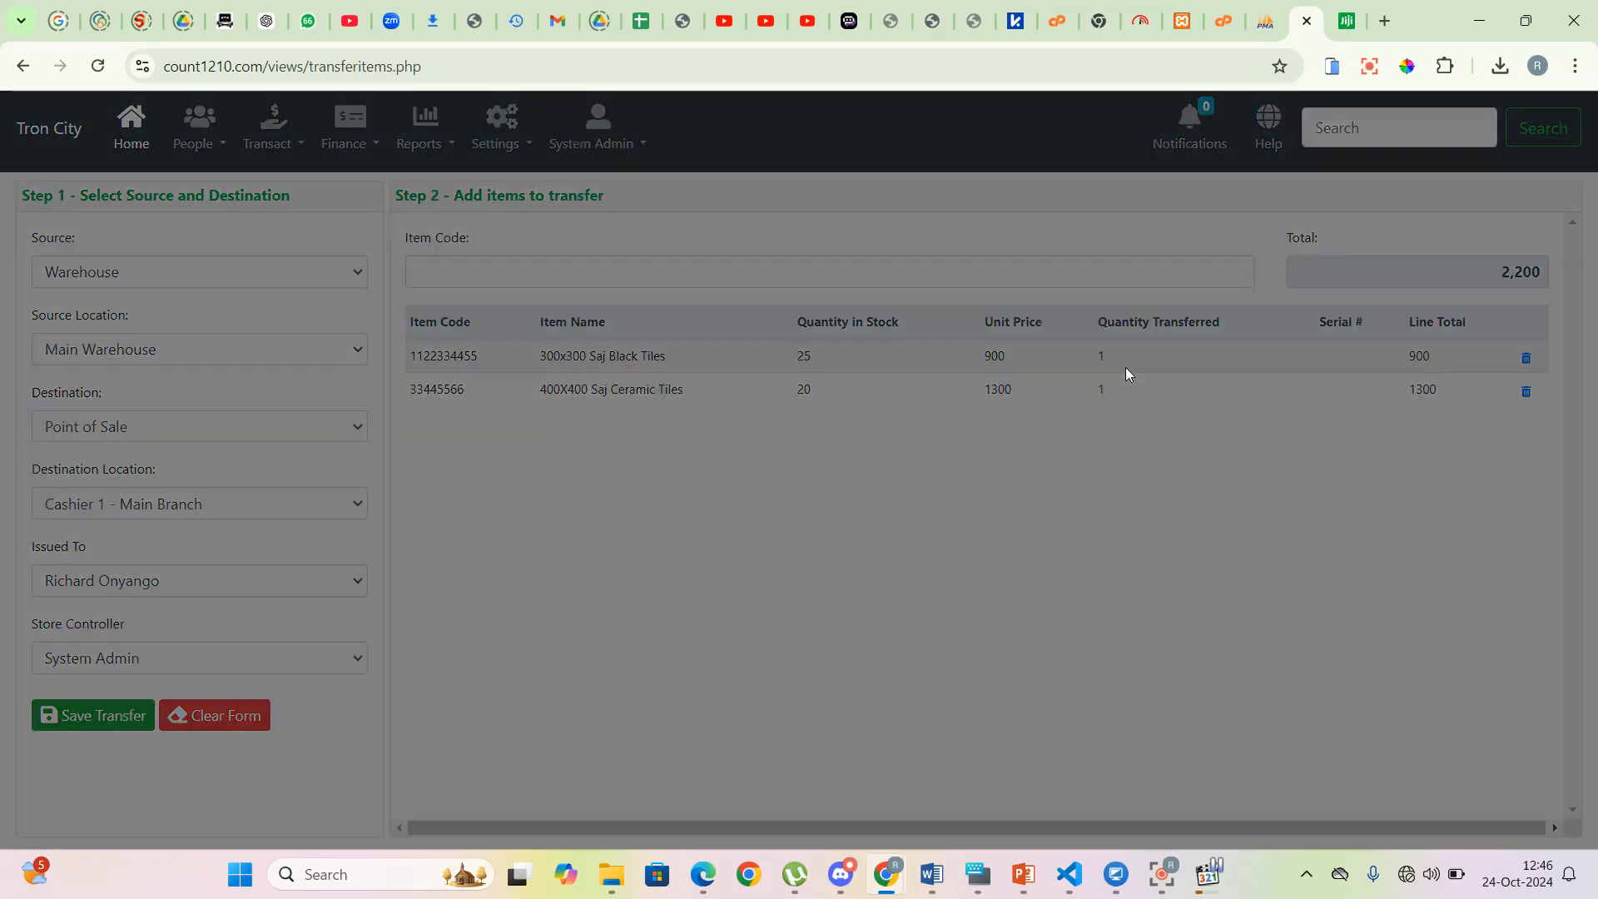
{"action": "key", "text": "Return"}
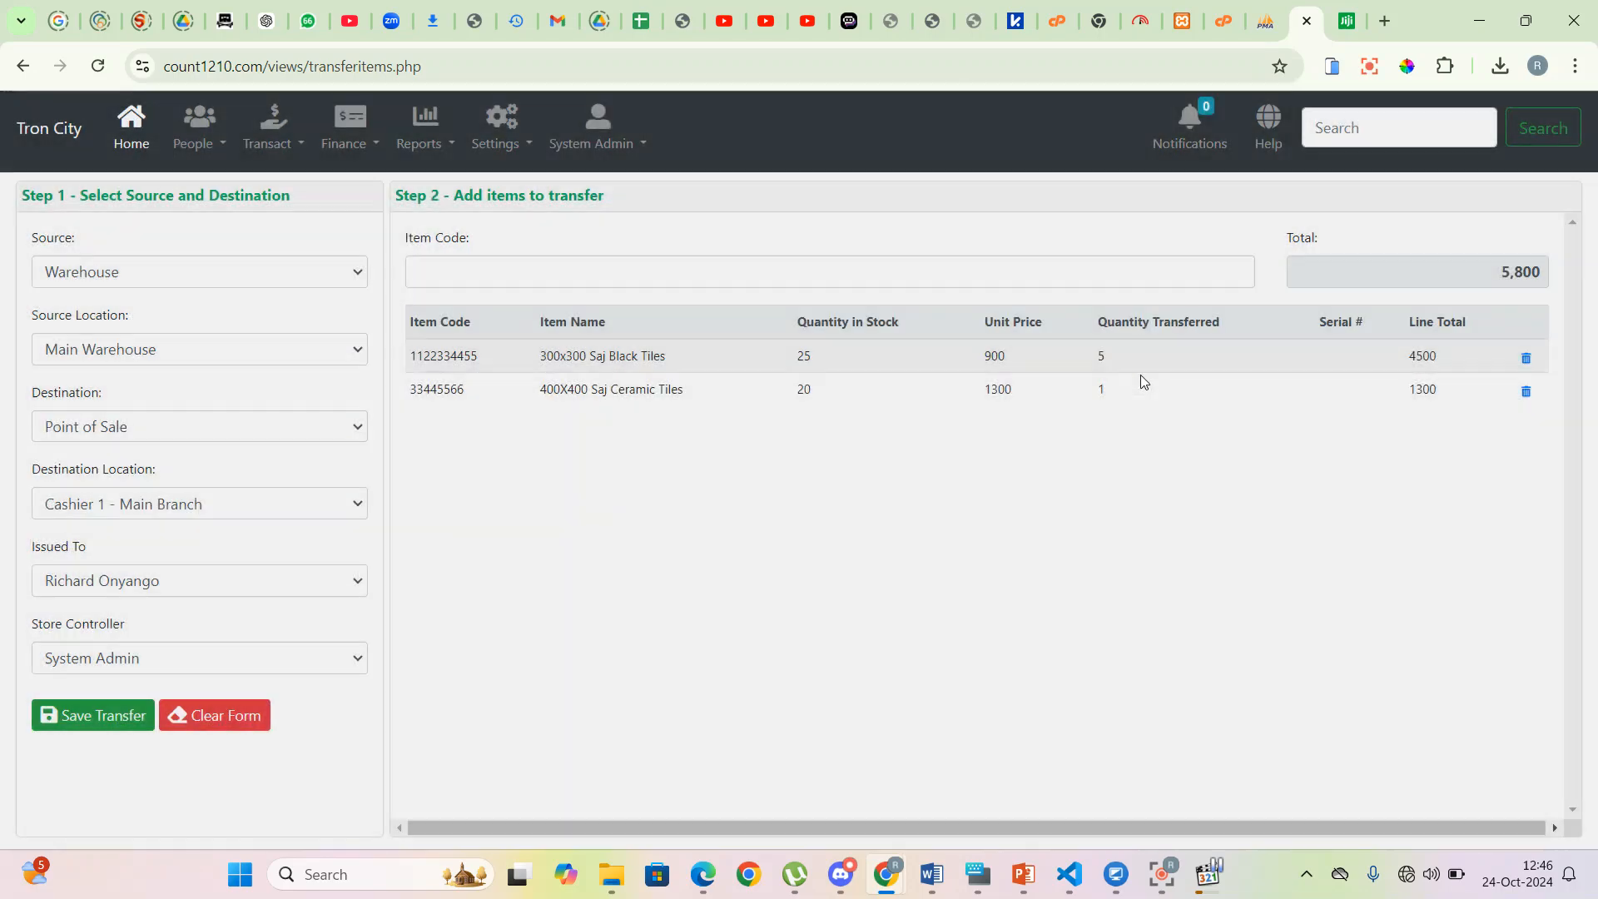
{"action": "left_click", "coordinate": [1102, 388]}
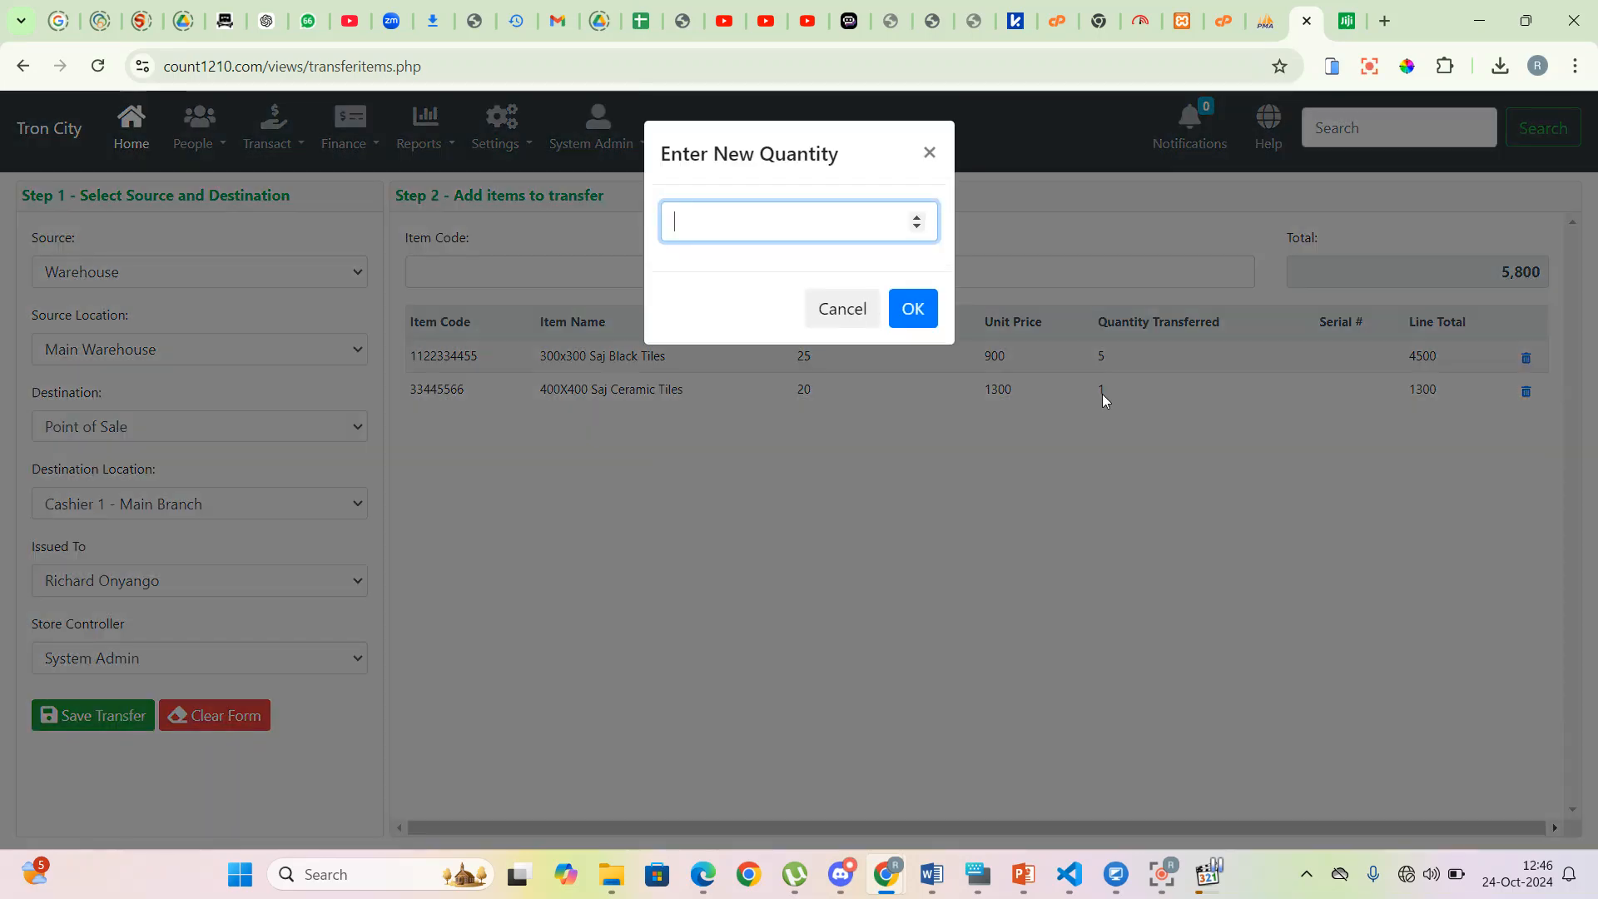
{"action": "left_click", "coordinate": [913, 309]}
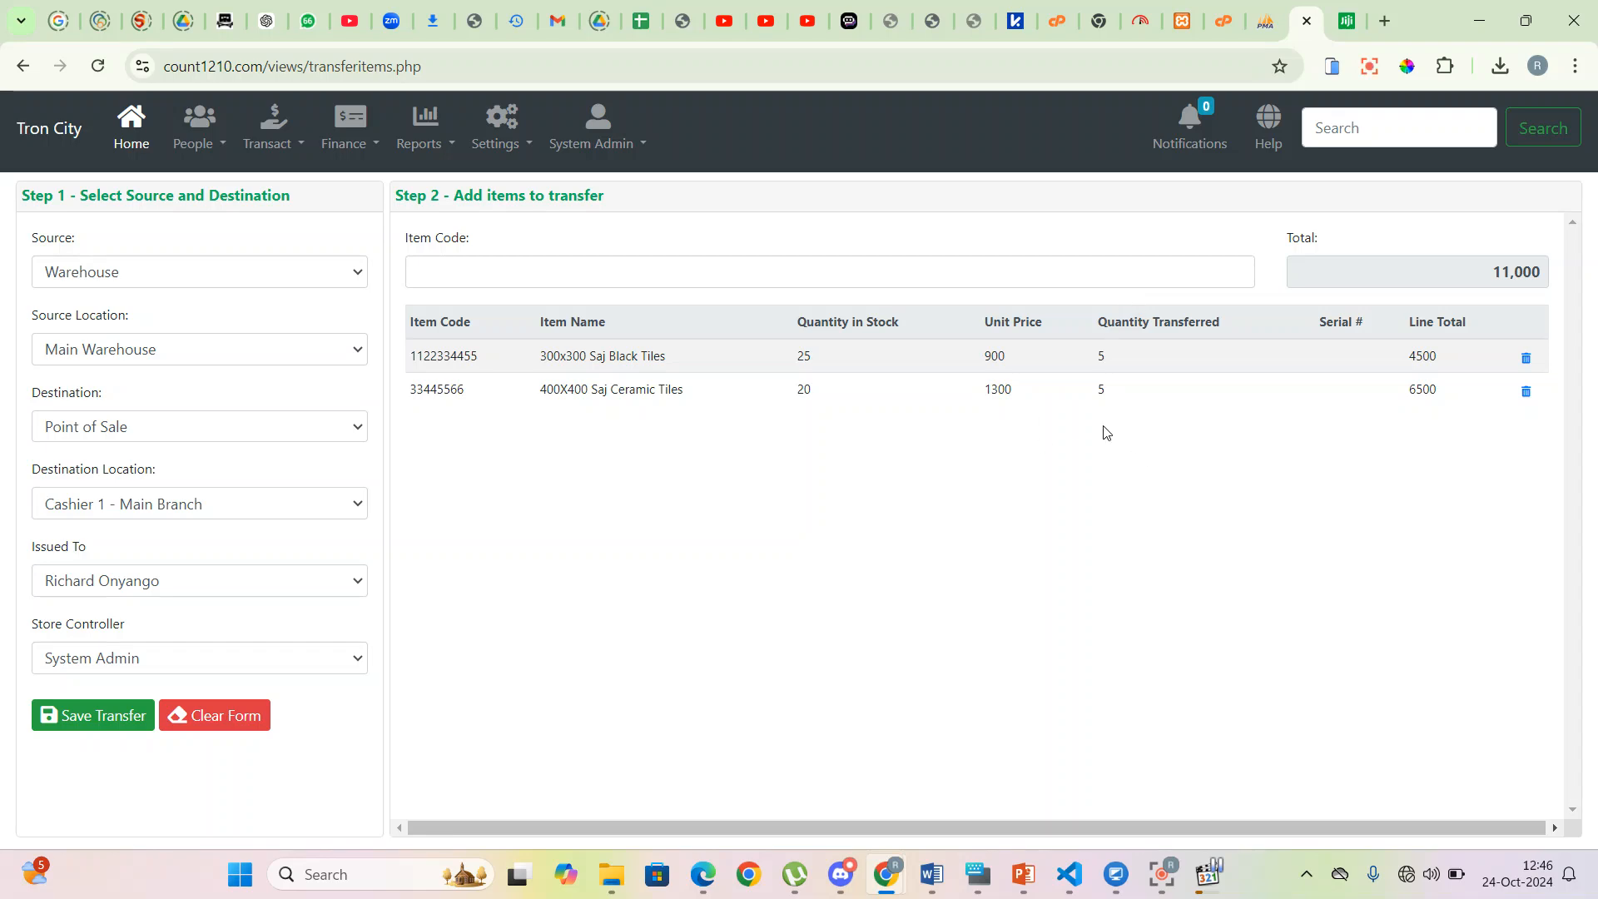
{"action": "left_click", "coordinate": [98, 718]}
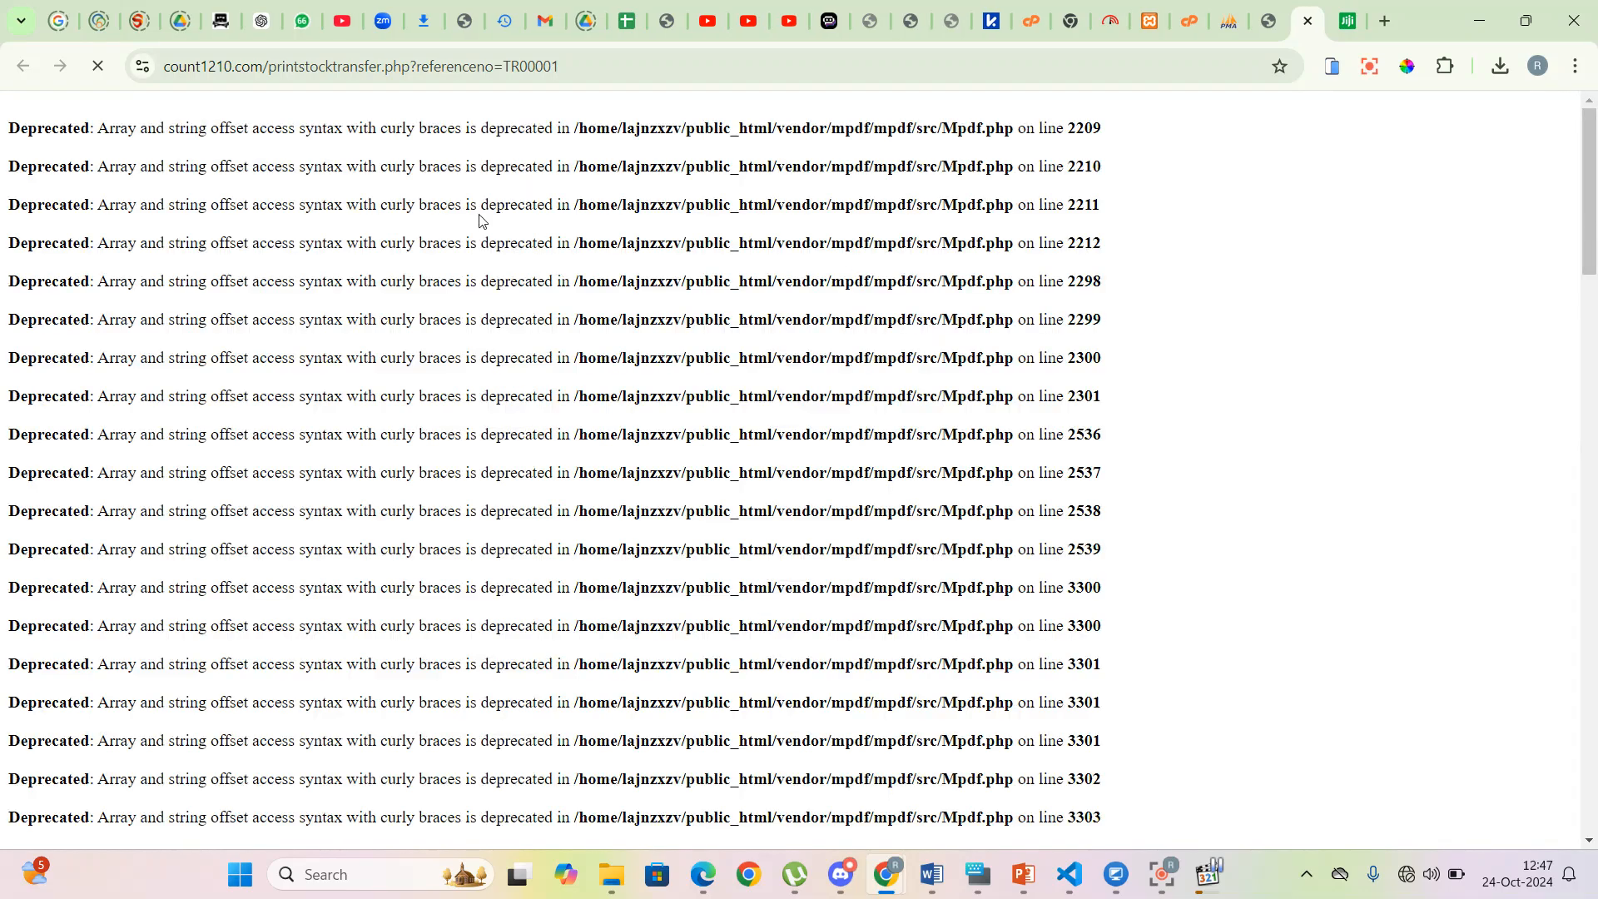
- Cancel the print dialog for the TR00001 transfer document
{"action": "left_click_drag", "start_coordinate": [1594, 163], "coordinate": [1595, 701]}
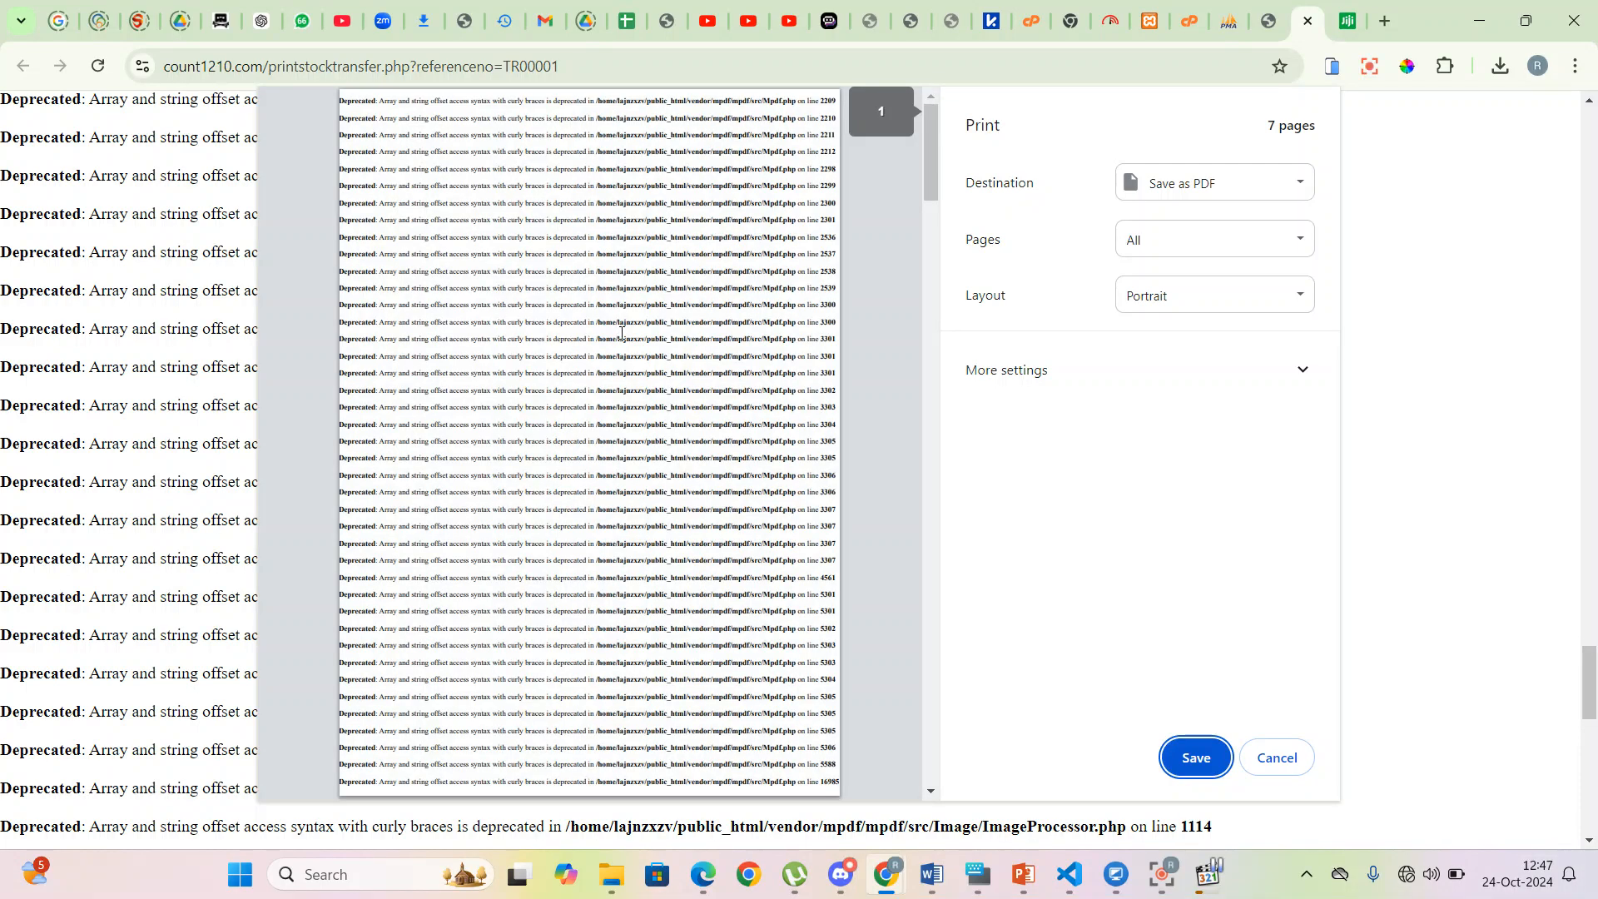
{"action": "left_click", "coordinate": [1274, 759]}
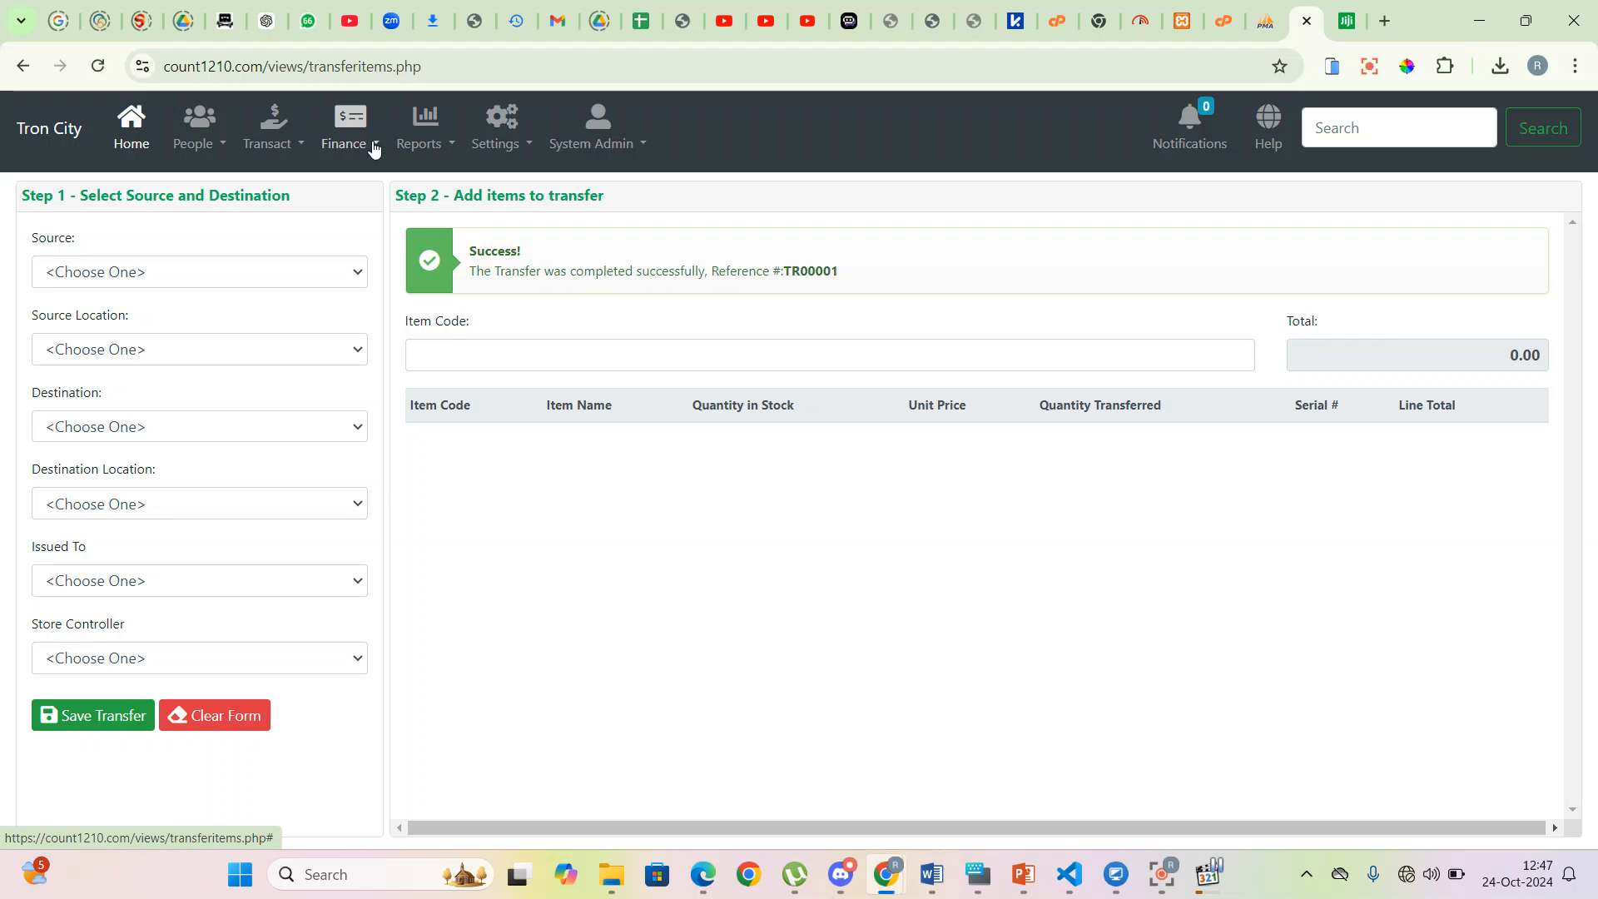
- Generate the POS Stock Summary for Cashier 1 - Main Branch as at 24-Oct-2024
{"action": "left_click", "coordinate": [452, 148]}
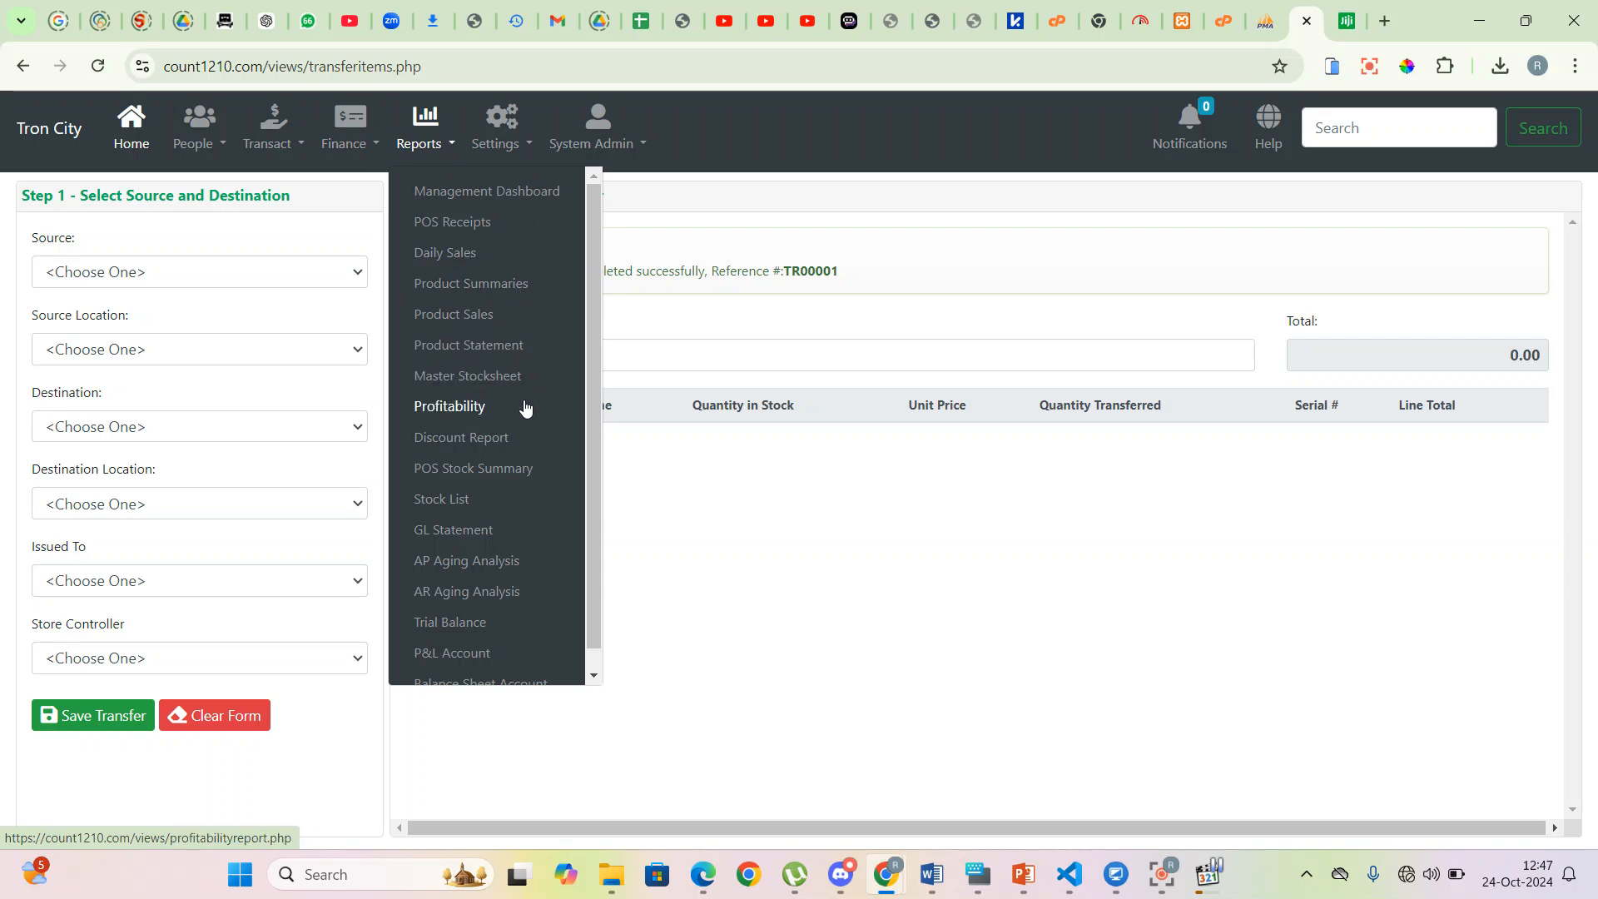
{"action": "left_click", "coordinate": [518, 472]}
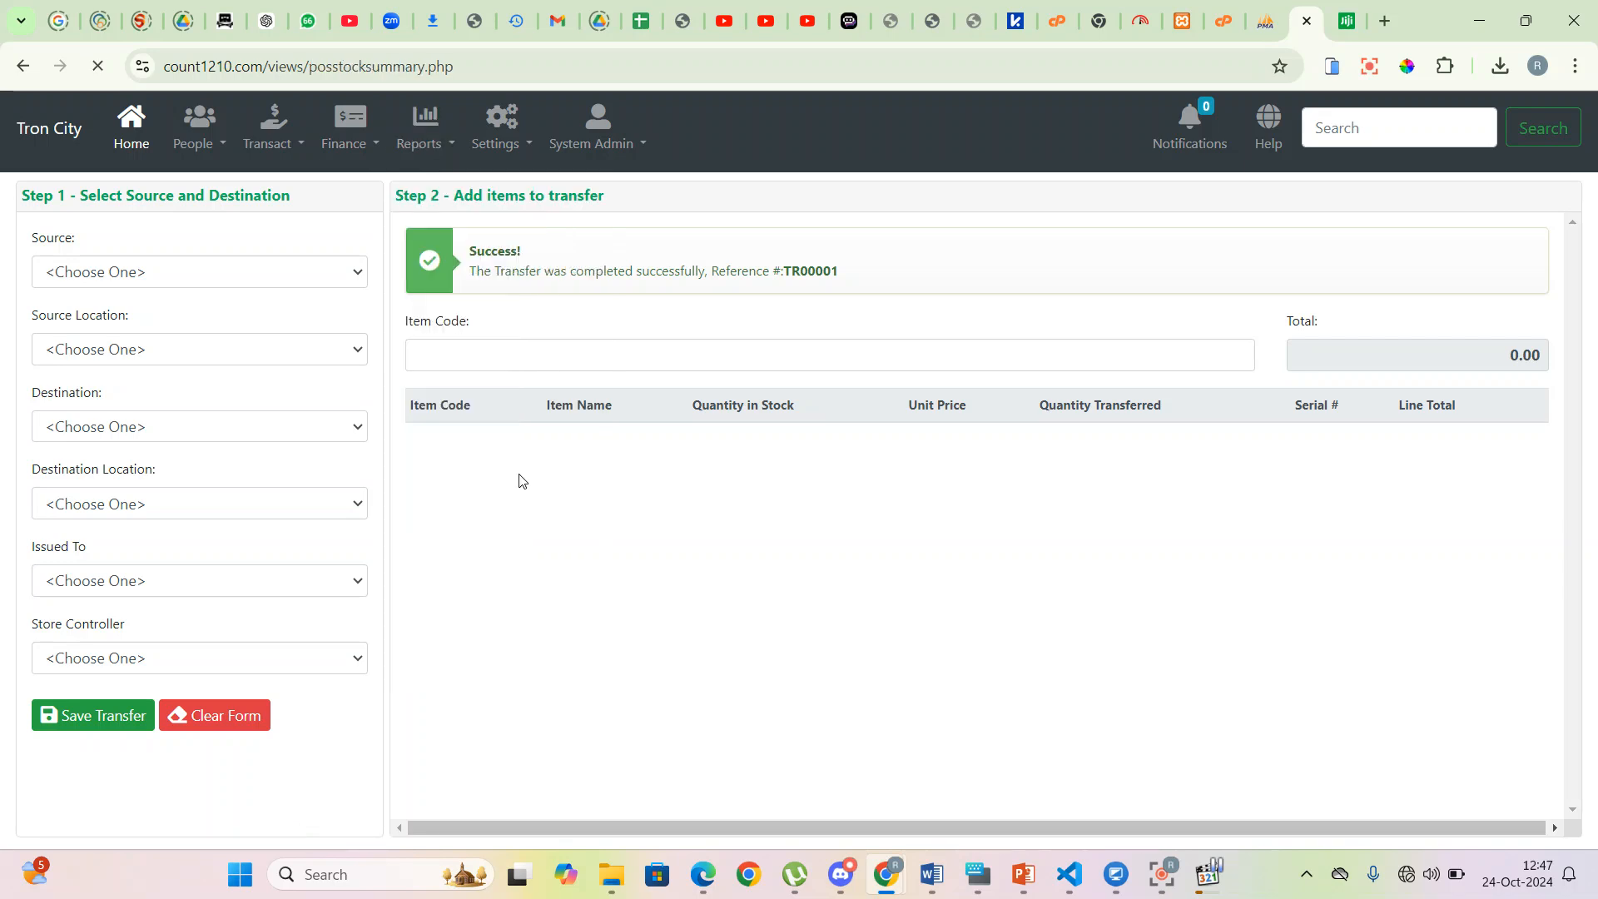
{"action": "left_click", "coordinate": [221, 264]}
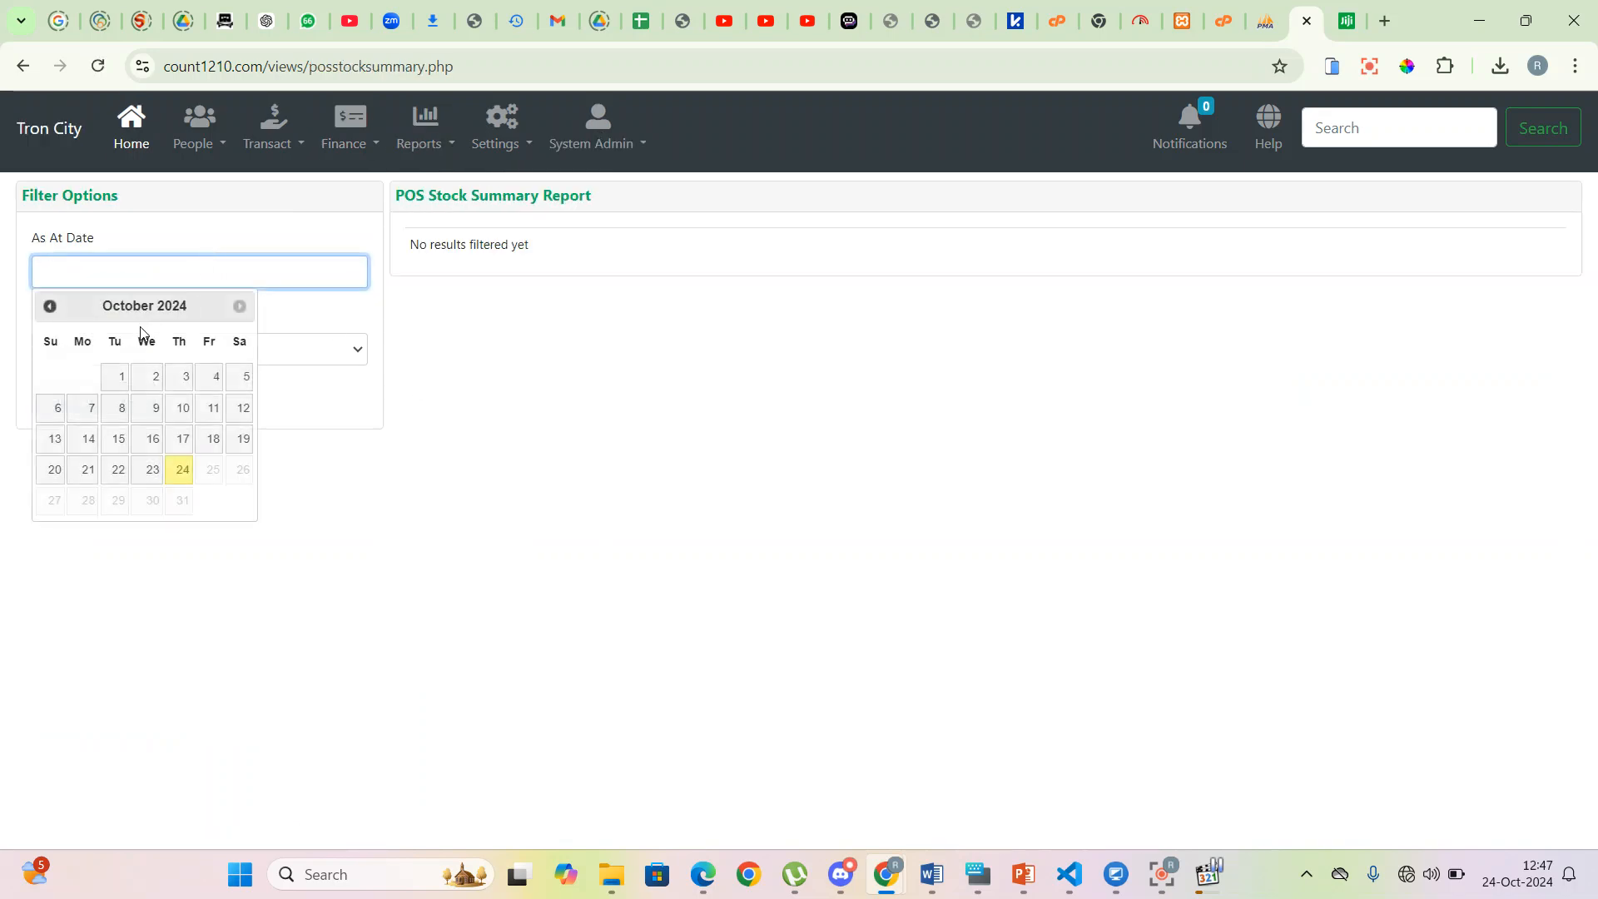
{"action": "left_click", "coordinate": [181, 470]}
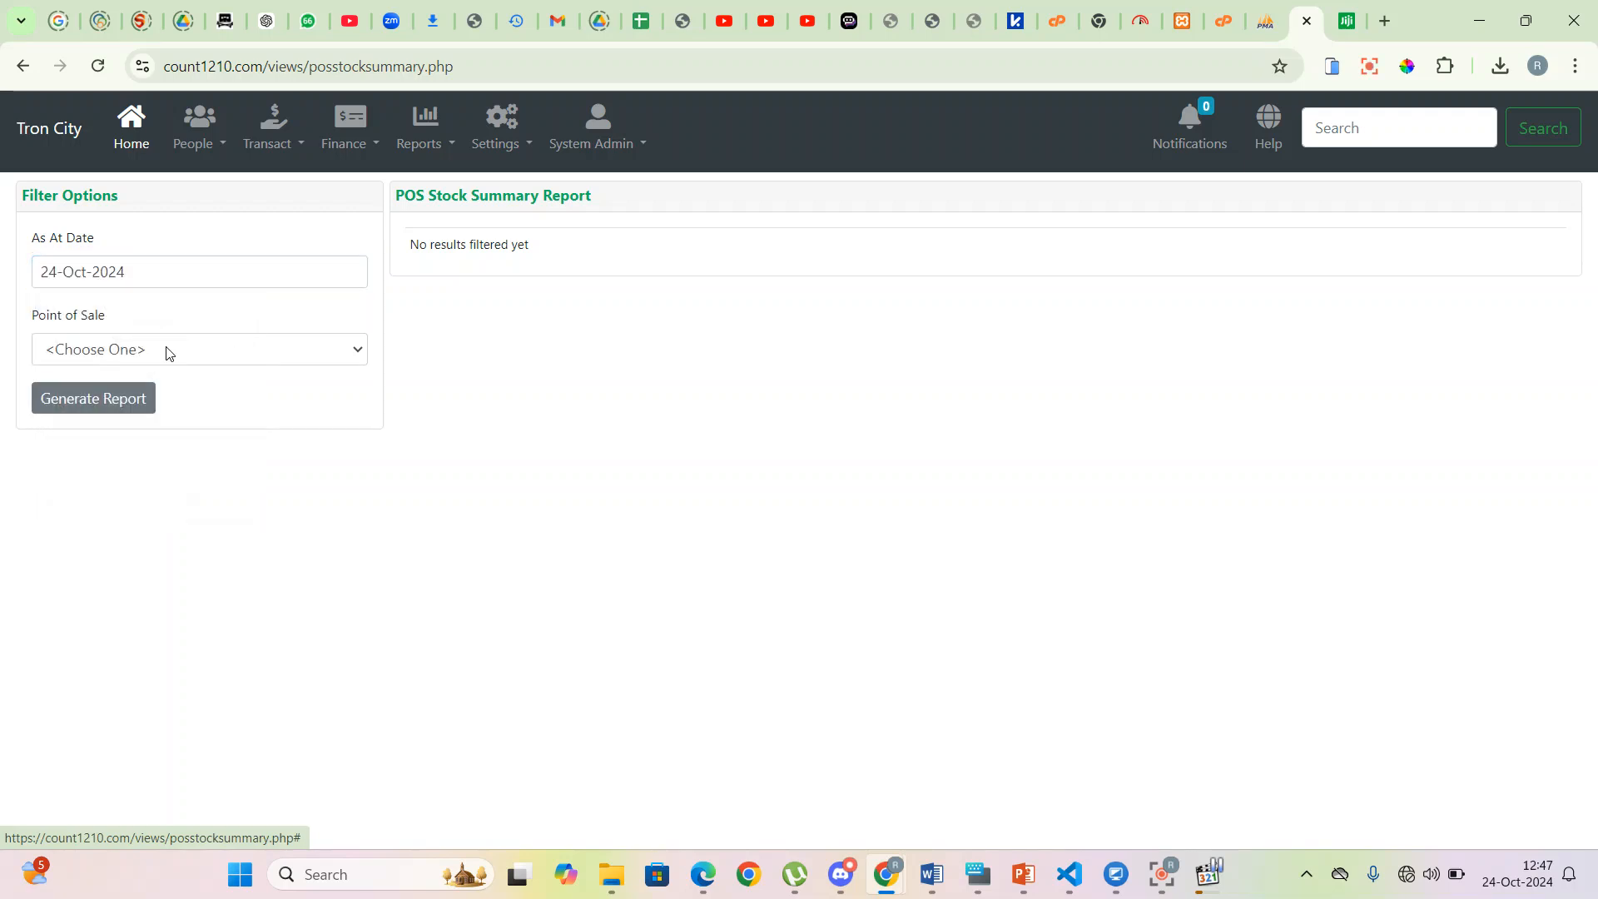
{"action": "left_click", "coordinate": [169, 355]}
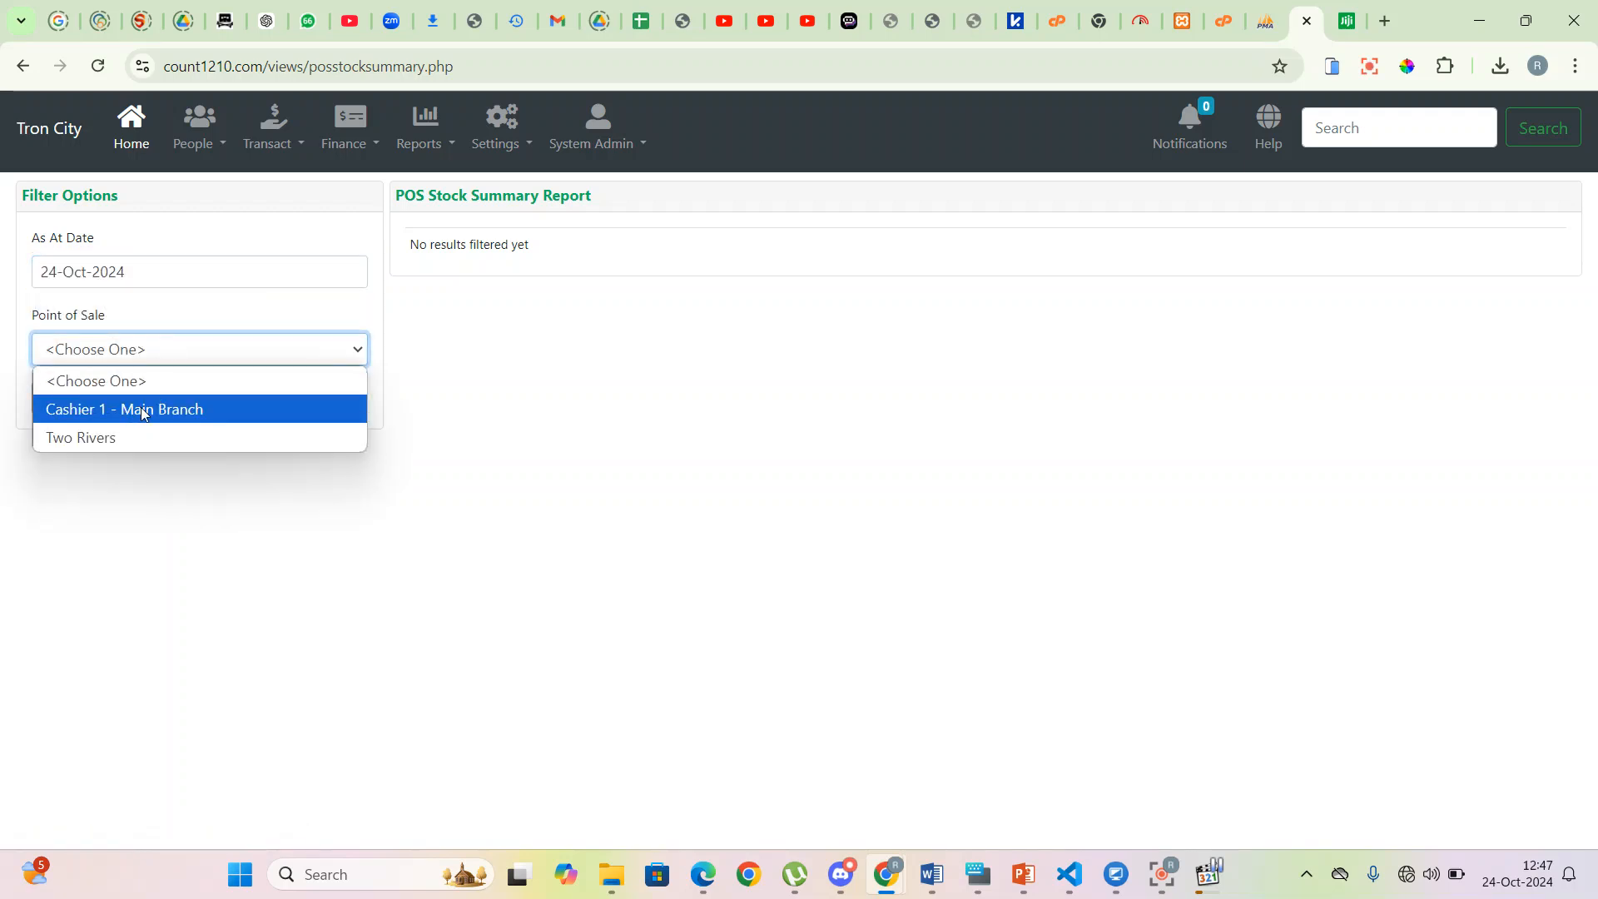
{"action": "left_click", "coordinate": [143, 413]}
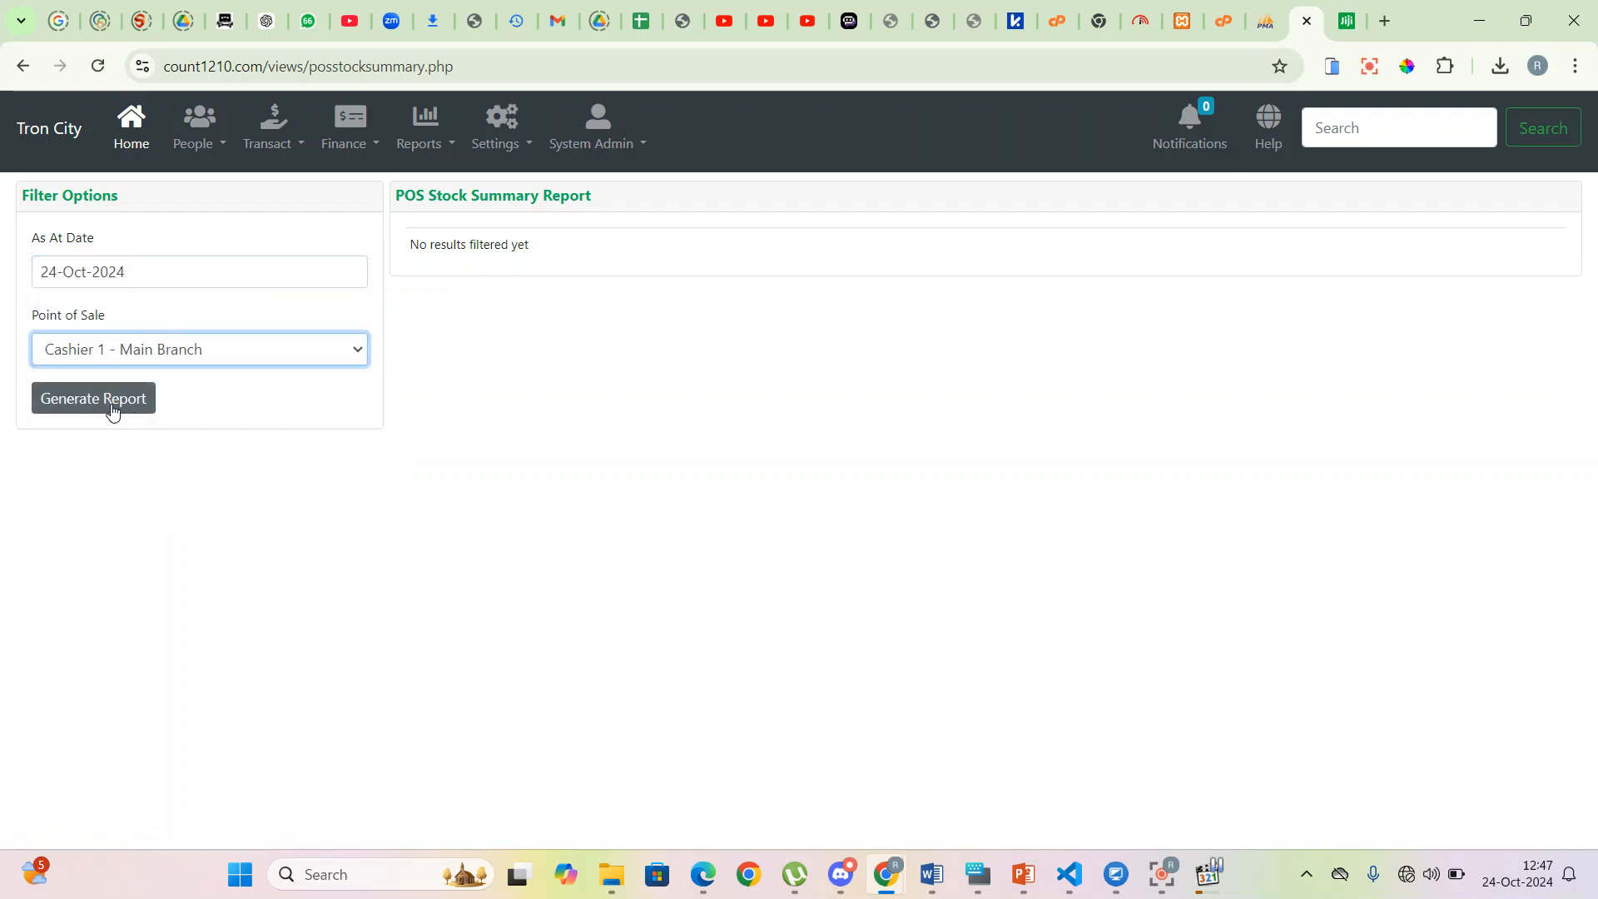
{"action": "left_click", "coordinate": [116, 408]}
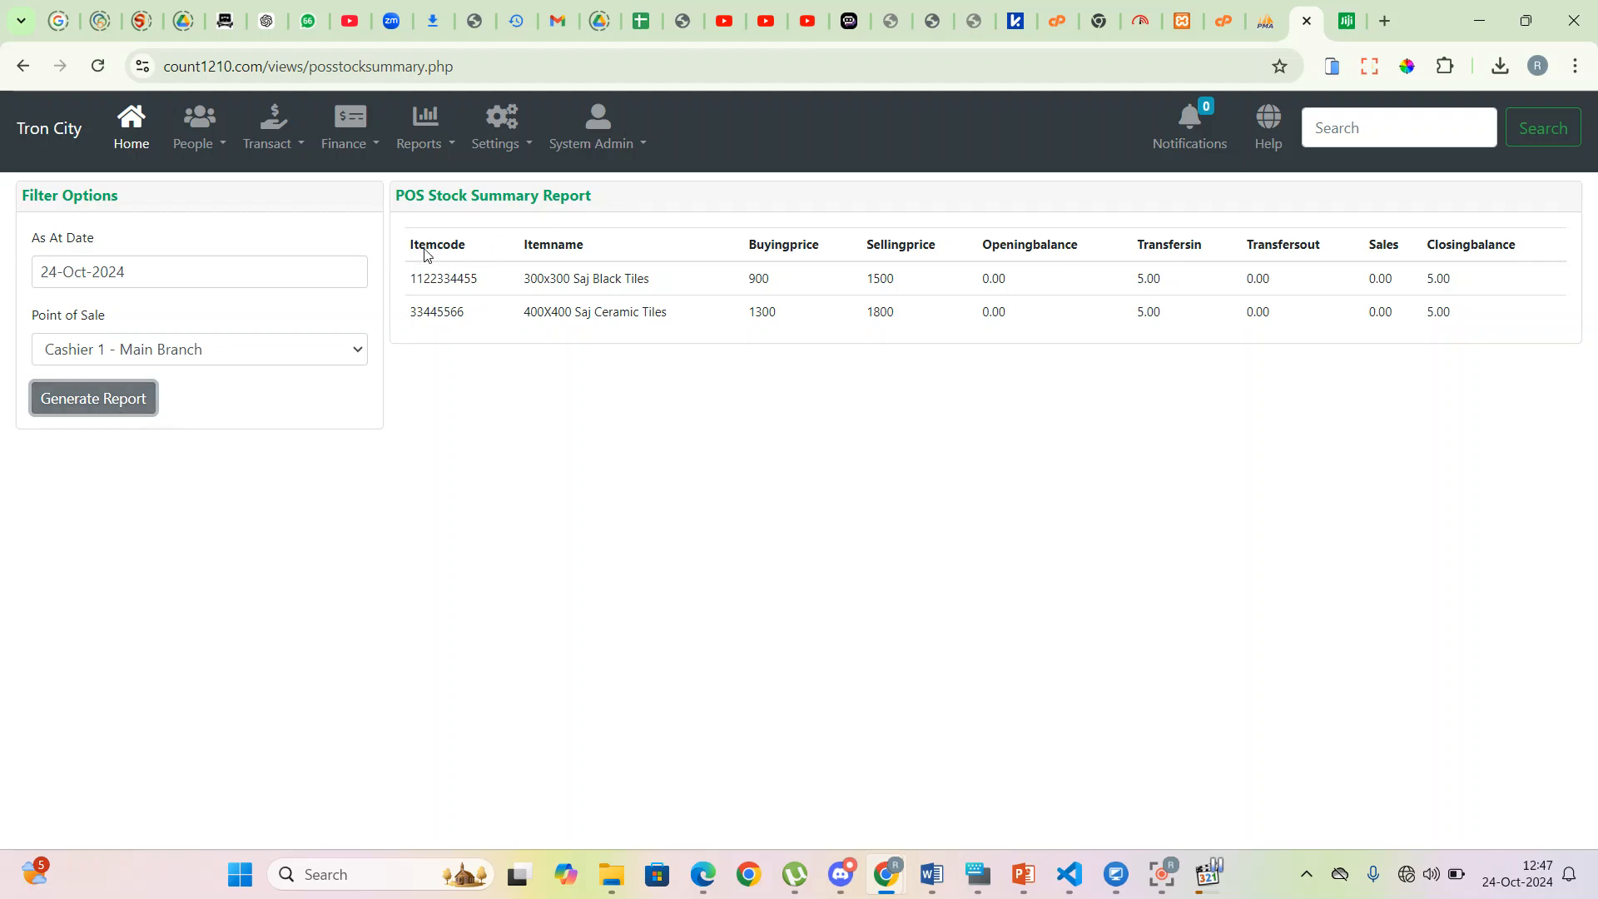
- Highlight the black tiles row's name, opening balance, transfer value and 5.00 closing balance
{"action": "left_click_drag", "start_coordinate": [518, 277], "coordinate": [676, 281]}
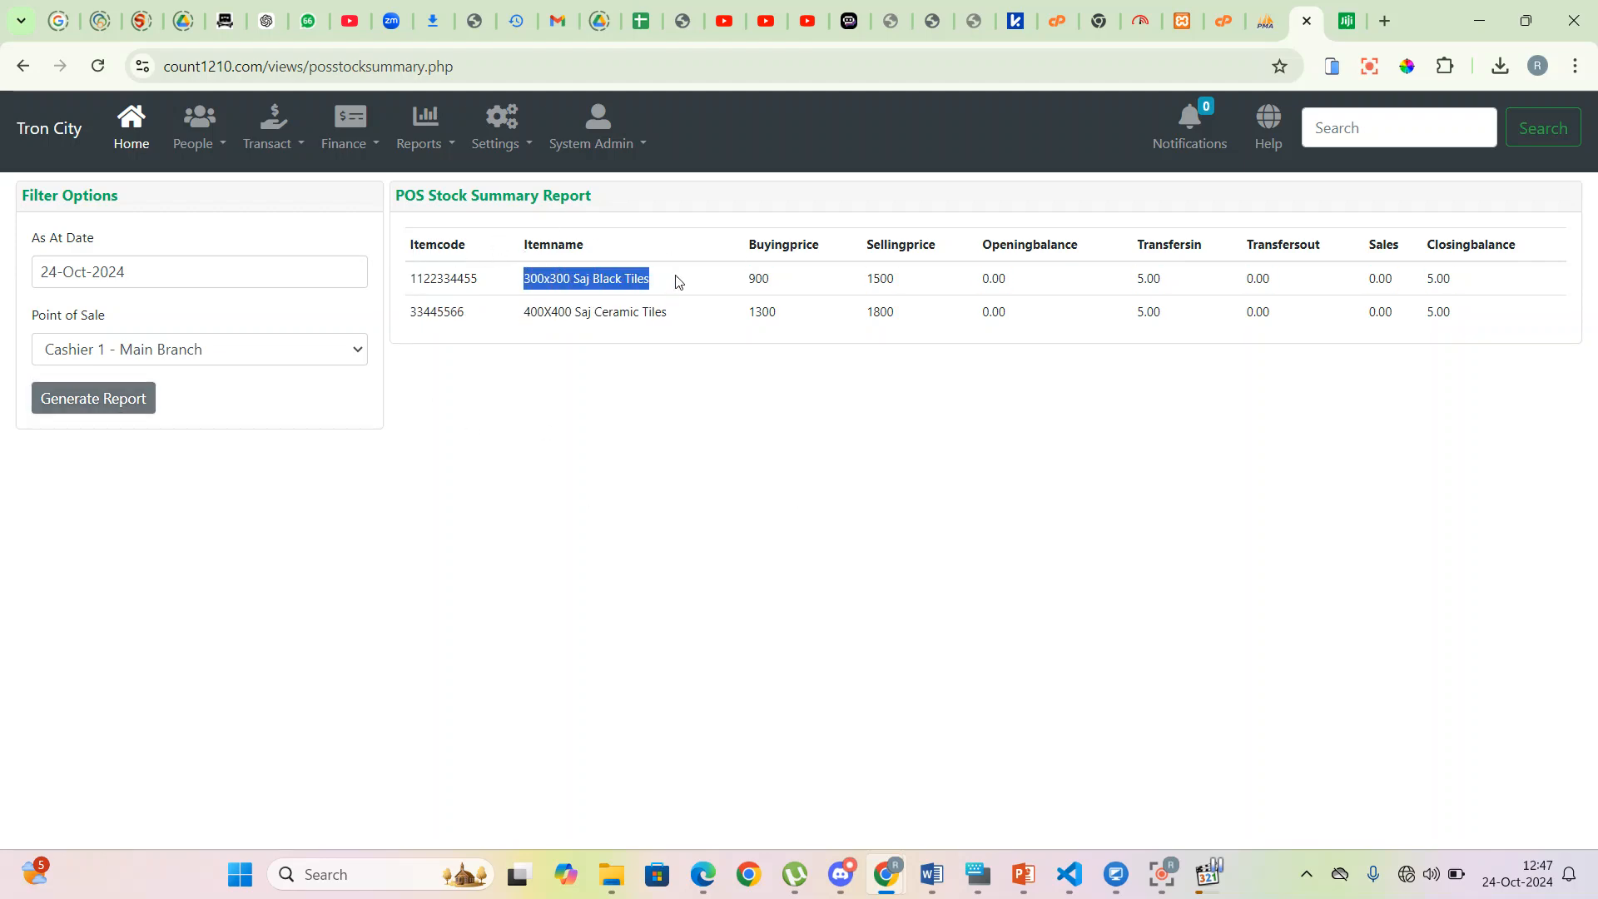
{"action": "left_click_drag", "start_coordinate": [1479, 288], "coordinate": [1423, 282]}
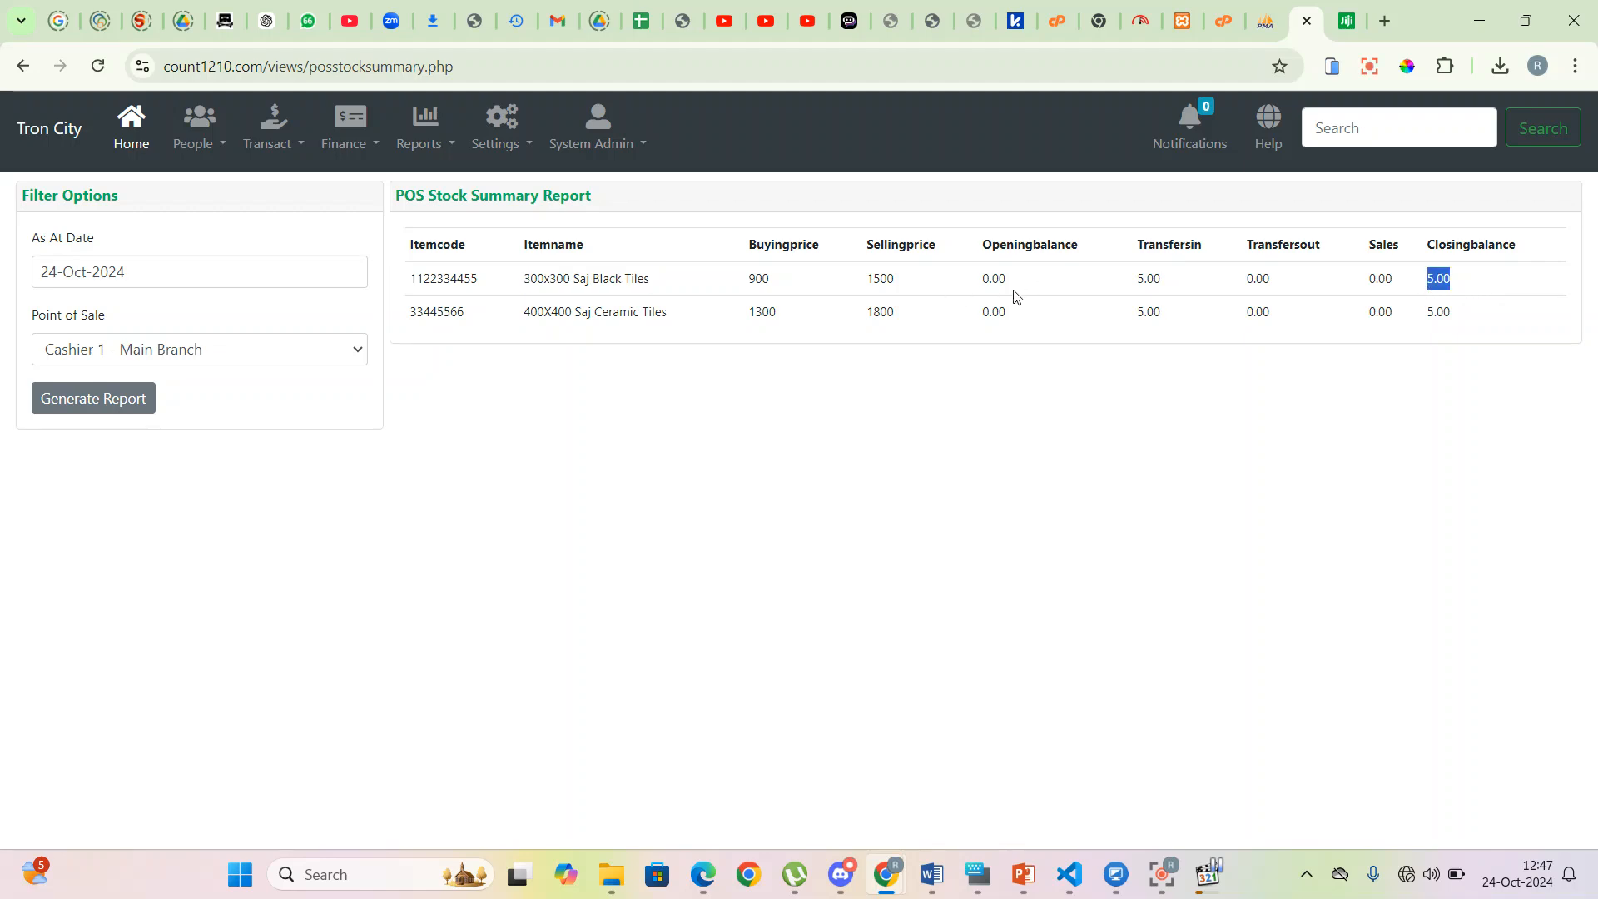
{"action": "left_click", "coordinate": [1130, 291]}
{"action": "left_click_drag", "start_coordinate": [972, 292], "coordinate": [1099, 291]}
{"action": "left_click_drag", "start_coordinate": [1242, 288], "coordinate": [1296, 289]}
{"action": "left_click_drag", "start_coordinate": [1422, 285], "coordinate": [1463, 280]}
- Generate the Master Stocksheet report as at 24-Oct-2024
{"action": "left_click", "coordinate": [452, 150]}
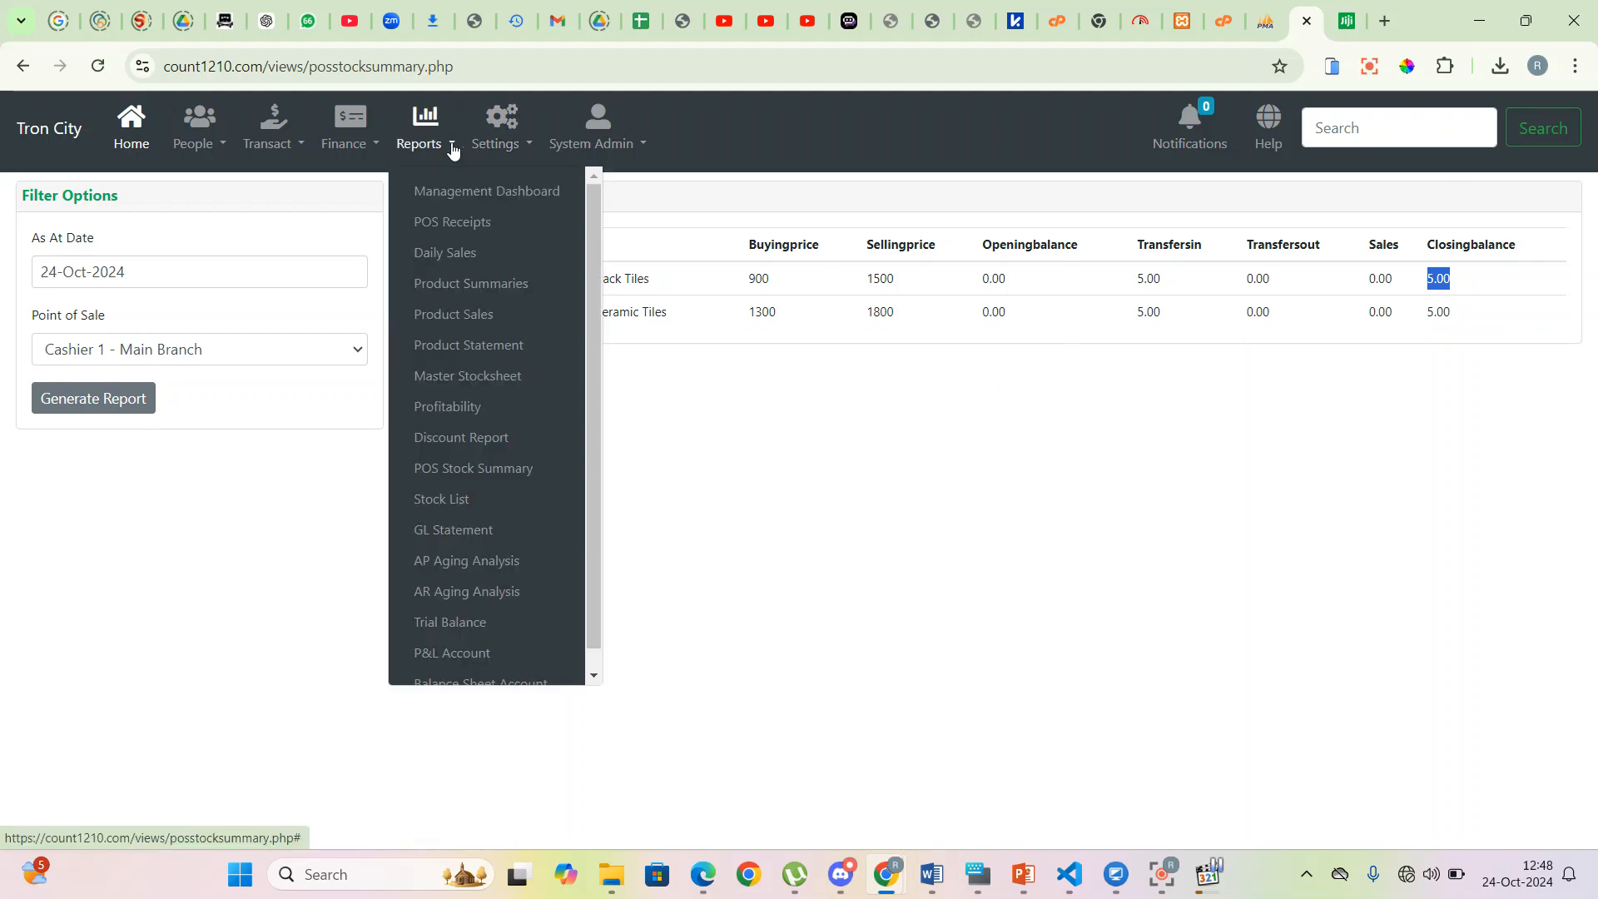
{"action": "left_click", "coordinate": [472, 374]}
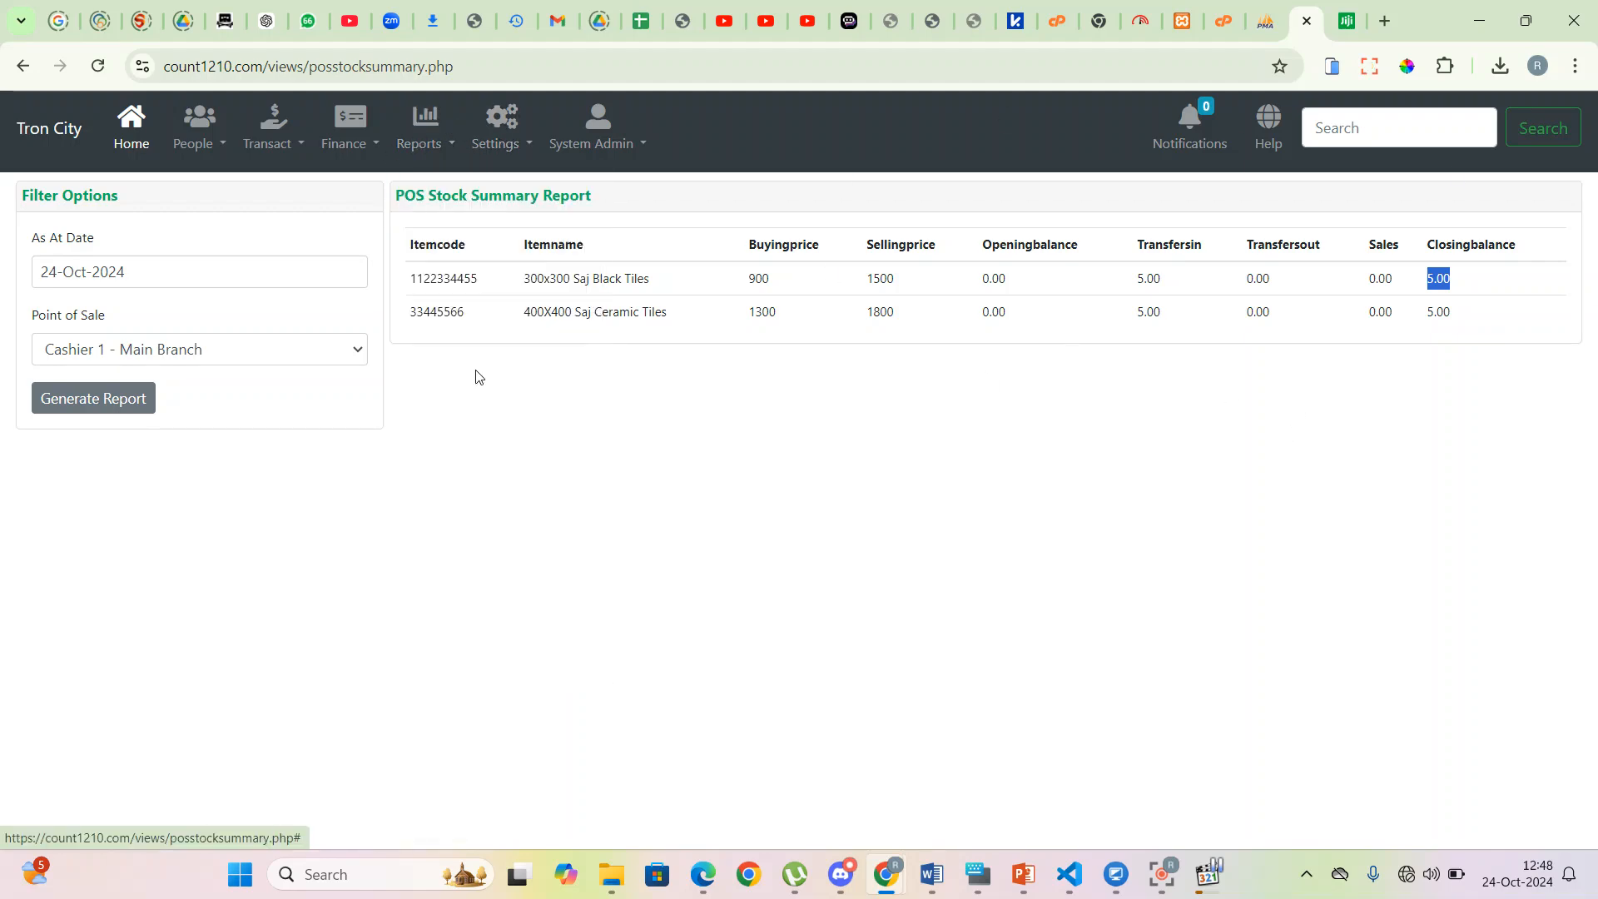
{"action": "left_click", "coordinate": [76, 274]}
{"action": "left_click", "coordinate": [180, 472]}
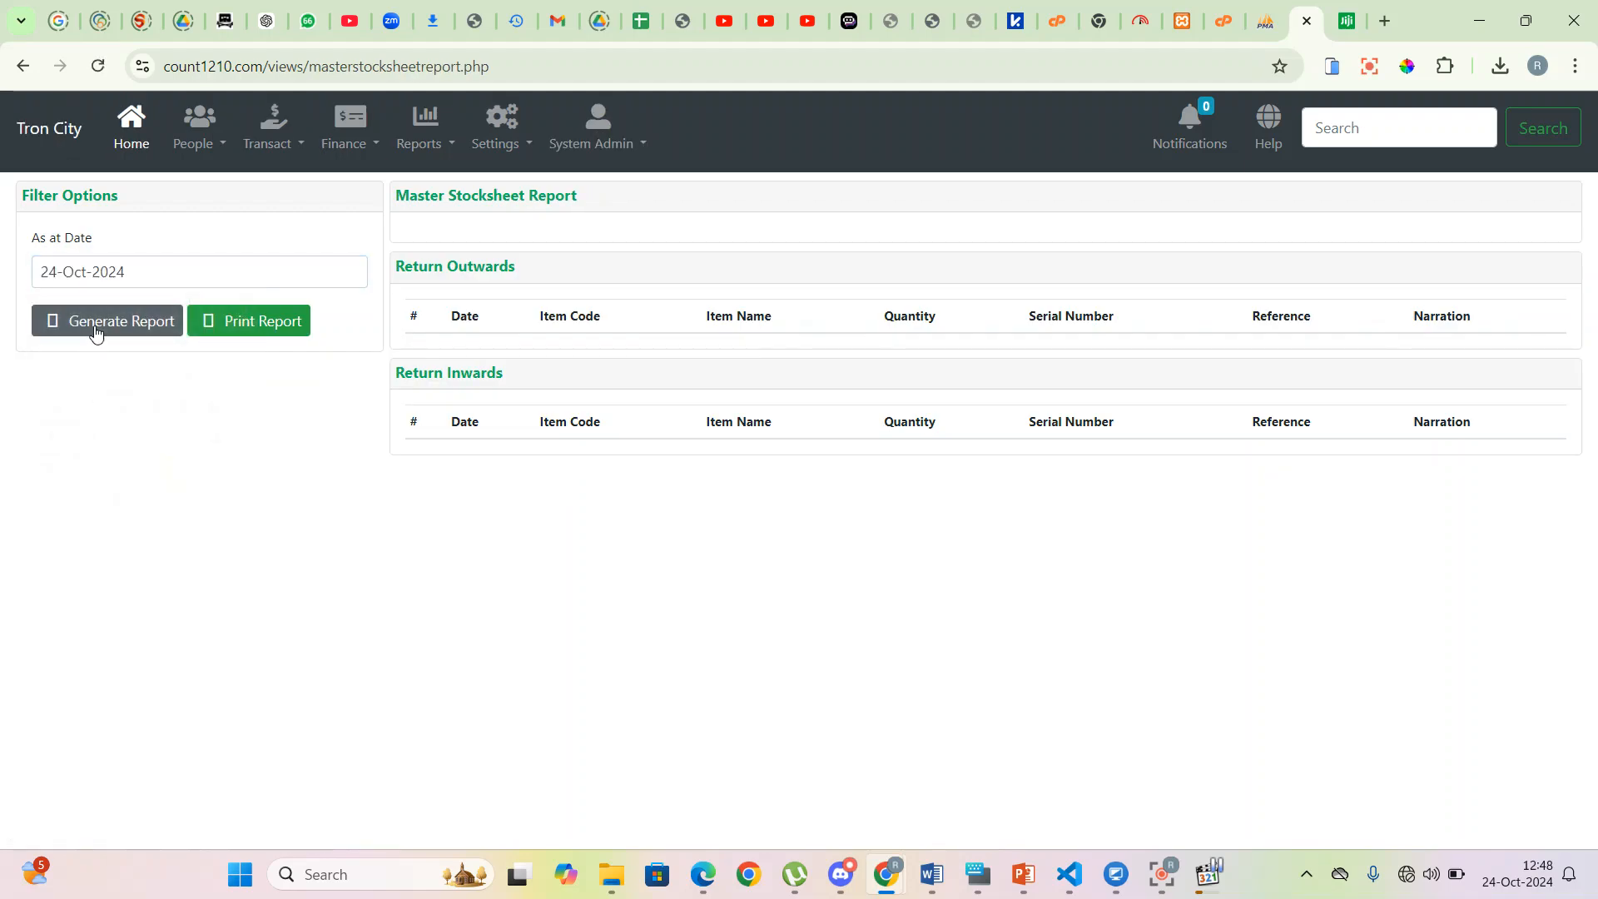
{"action": "left_click", "coordinate": [95, 330]}
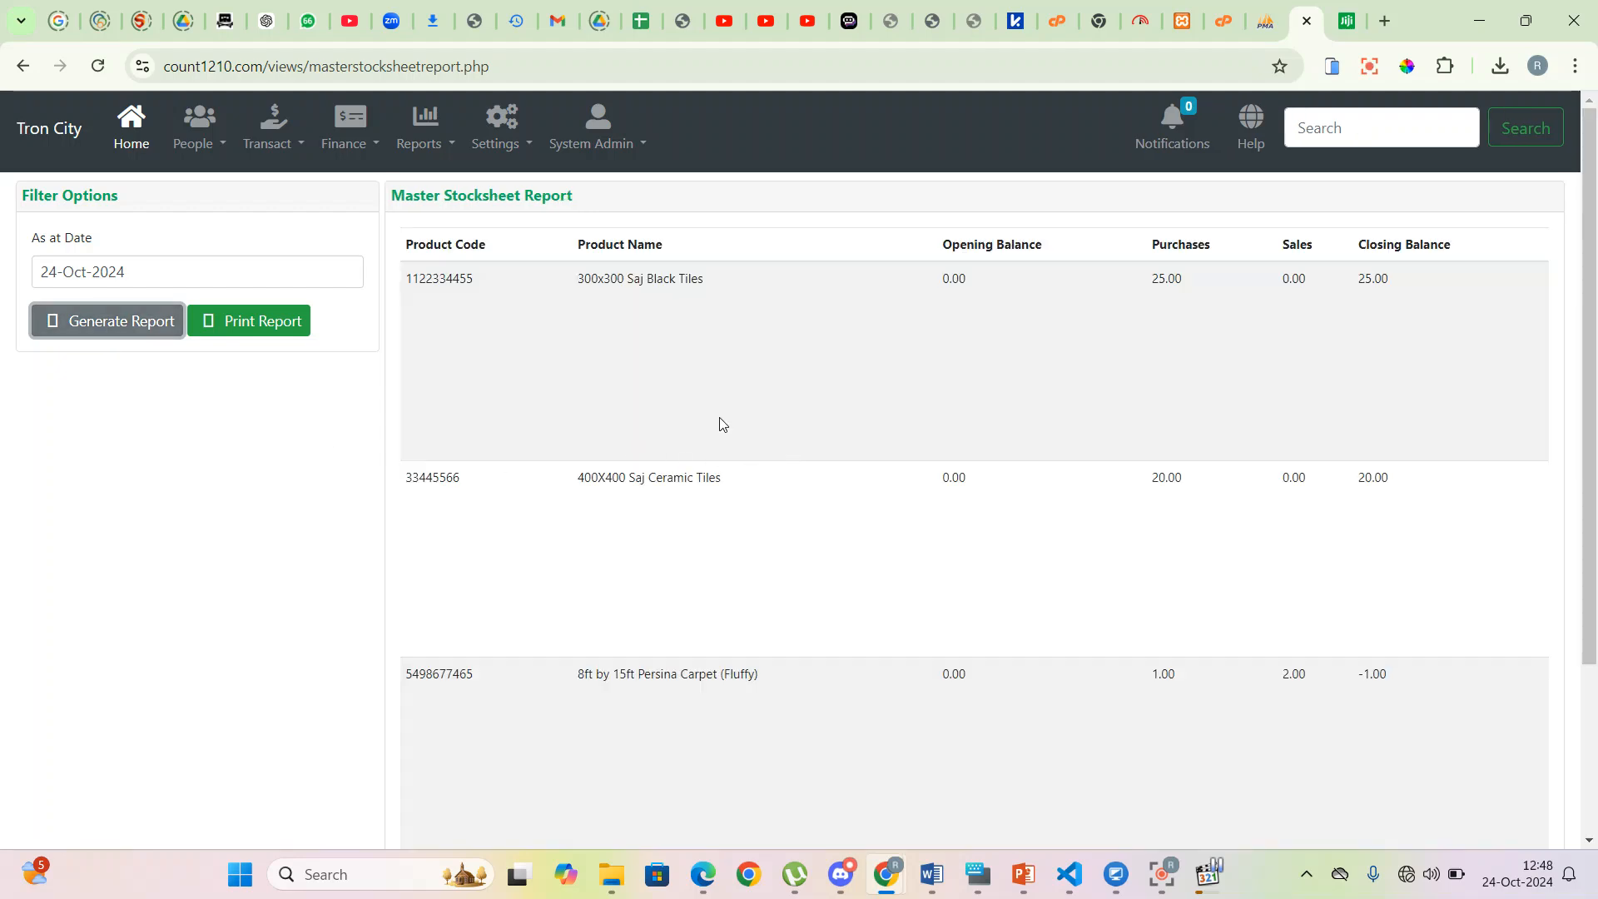
- Review the black tiles row, highlighting its product name, opening balance and sales
{"action": "scroll", "coordinate": [737, 381], "scroll_direction": "down", "scroll_amount": 3}
{"action": "scroll", "coordinate": [734, 381], "scroll_direction": "up", "scroll_amount": 3}
{"action": "left_click_drag", "start_coordinate": [573, 279], "coordinate": [723, 286]}
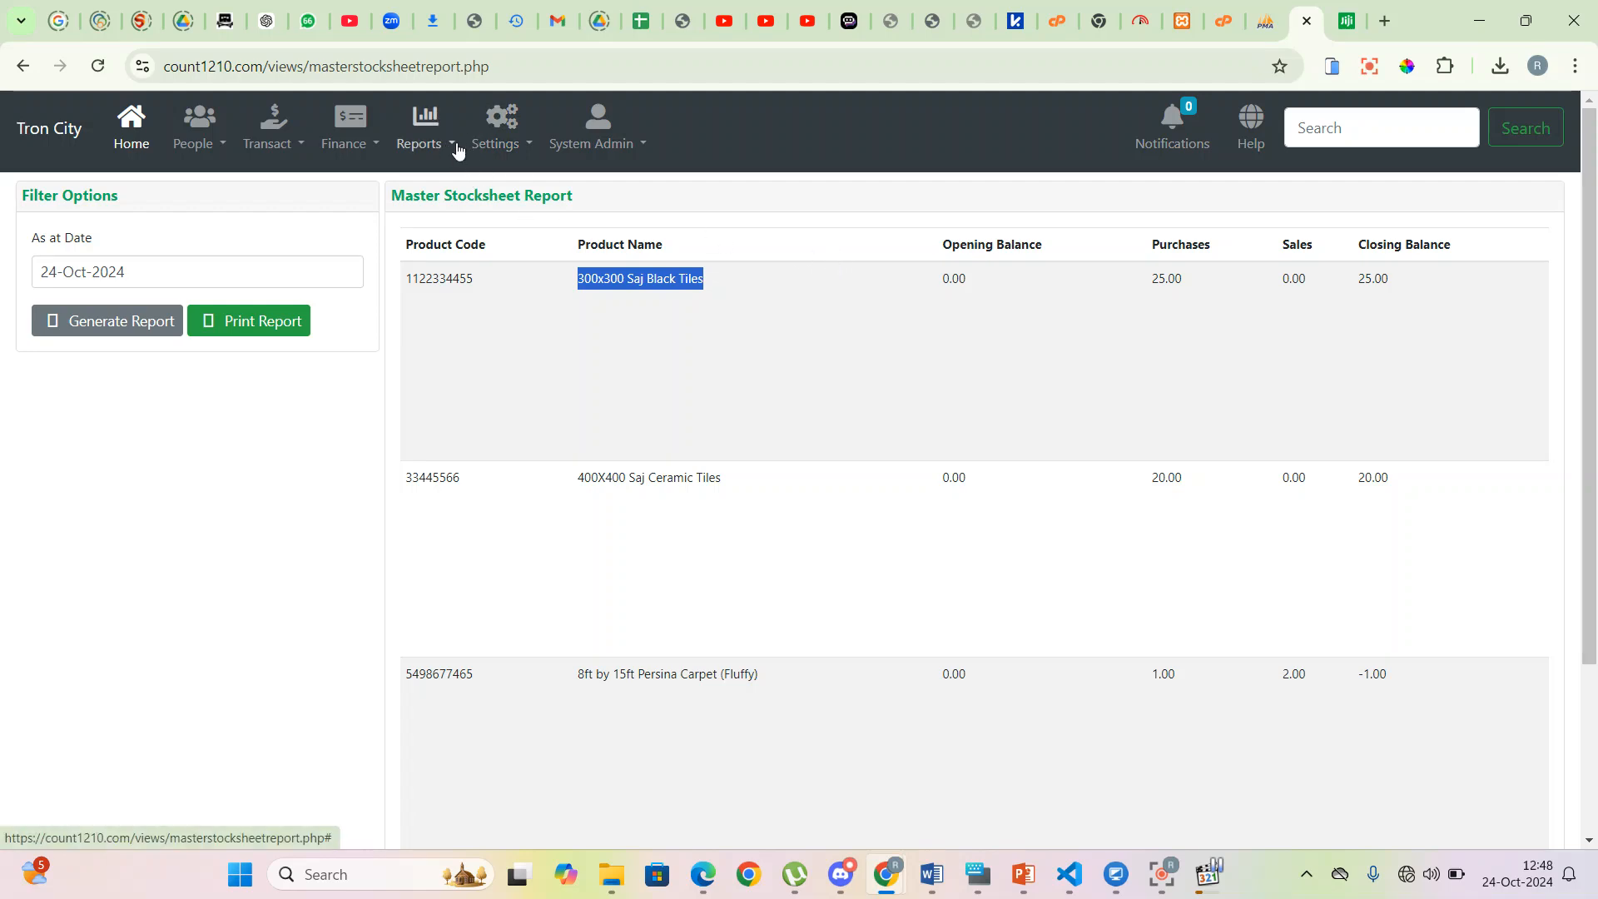
{"action": "left_click", "coordinate": [1520, 334]}
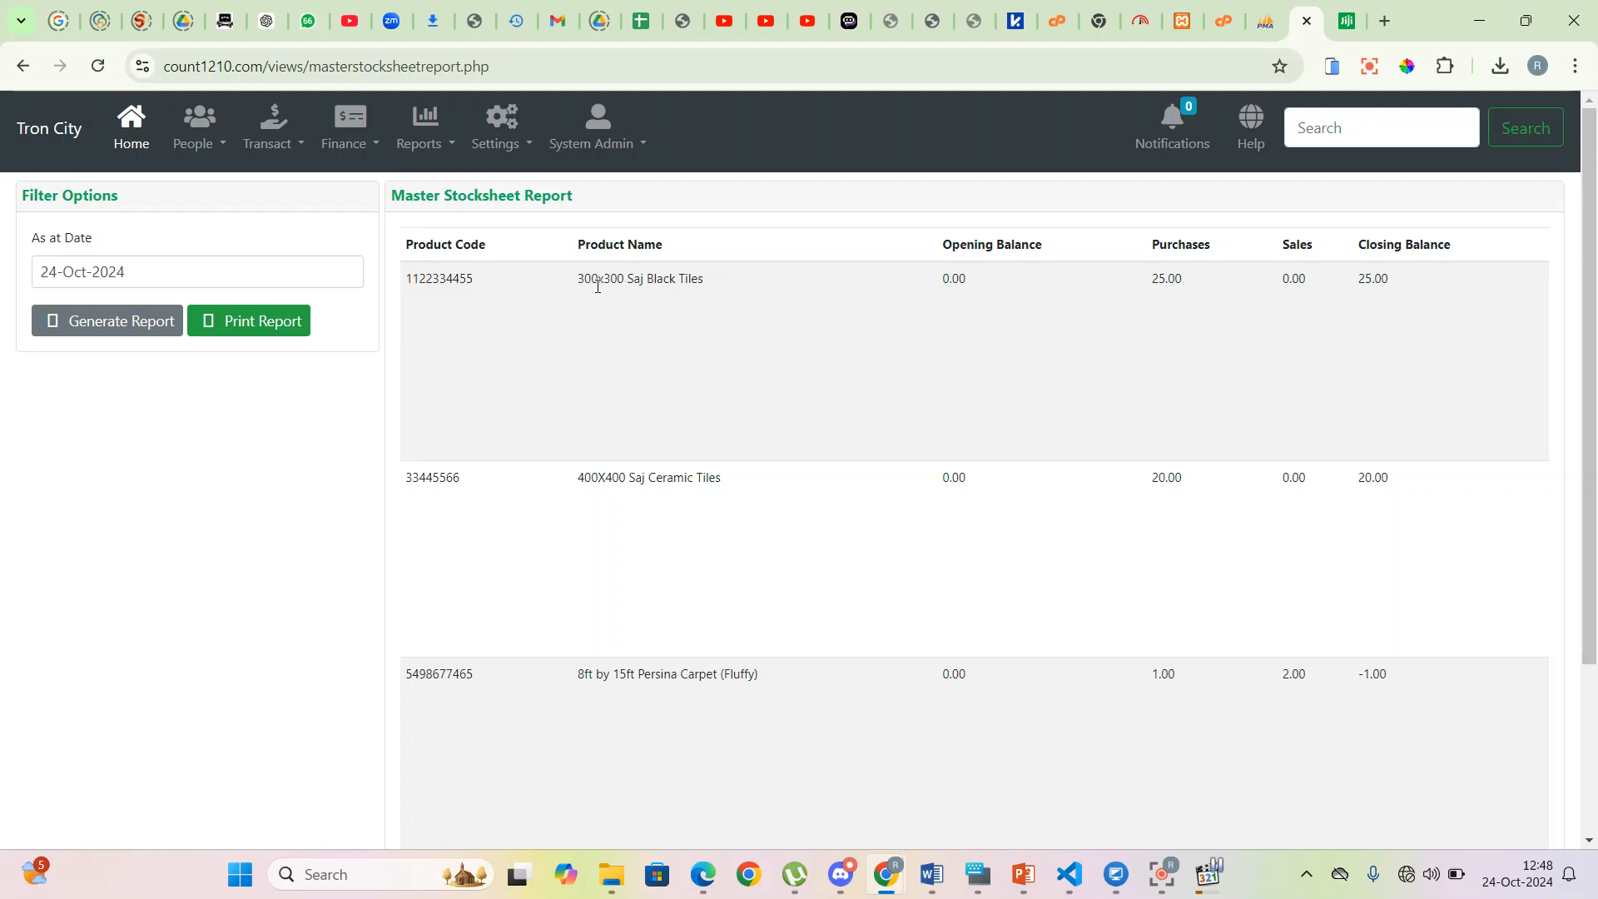
{"action": "left_click_drag", "start_coordinate": [987, 289], "coordinate": [1004, 293]}
{"action": "left_click_drag", "start_coordinate": [1277, 289], "coordinate": [1409, 292]}
{"action": "scroll", "coordinate": [1374, 433], "scroll_direction": "down", "scroll_amount": 3}
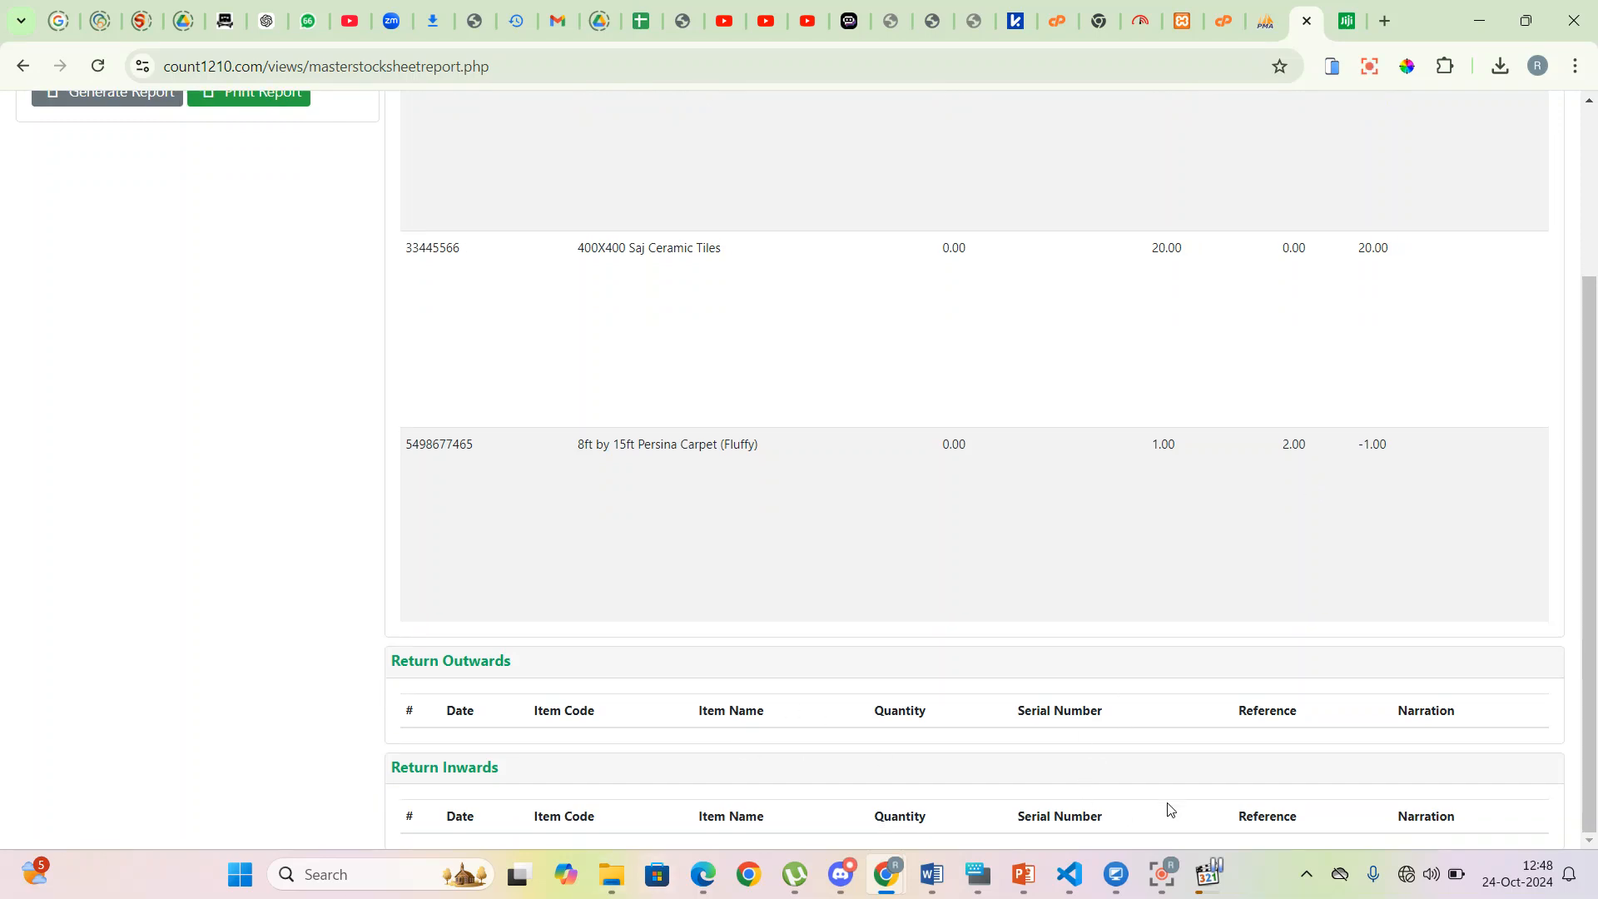
{"action": "scroll", "coordinate": [964, 592], "scroll_direction": "up", "scroll_amount": 3}
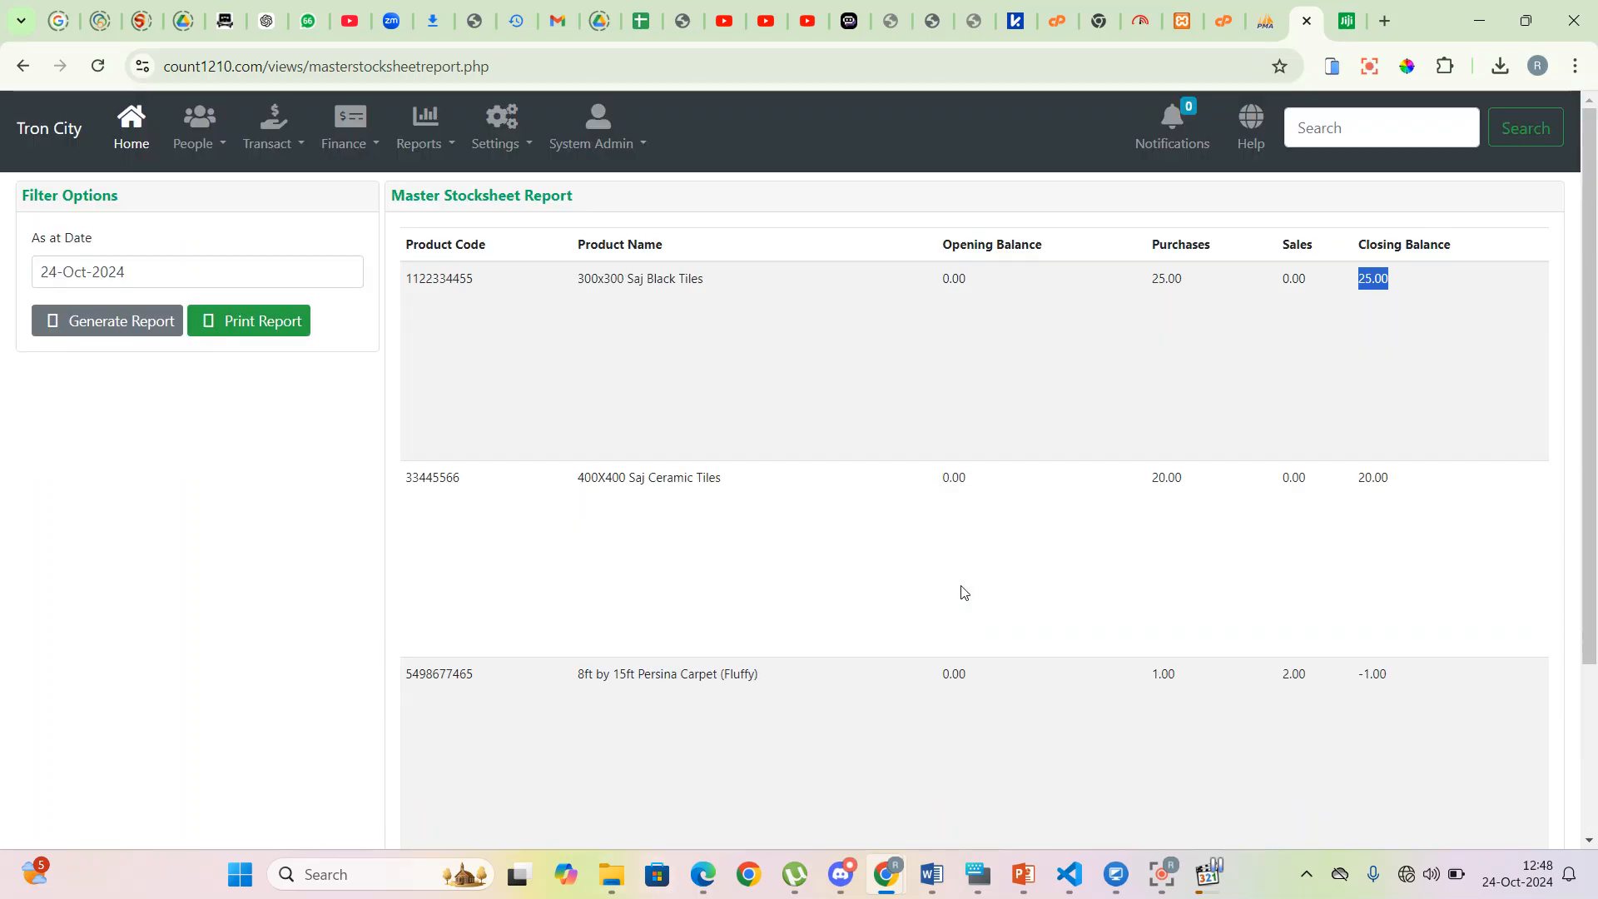
- Open the Stock List report, passing via Product Summaries, and generate it as at 24-Oct-2024
{"action": "left_click", "coordinate": [454, 150]}
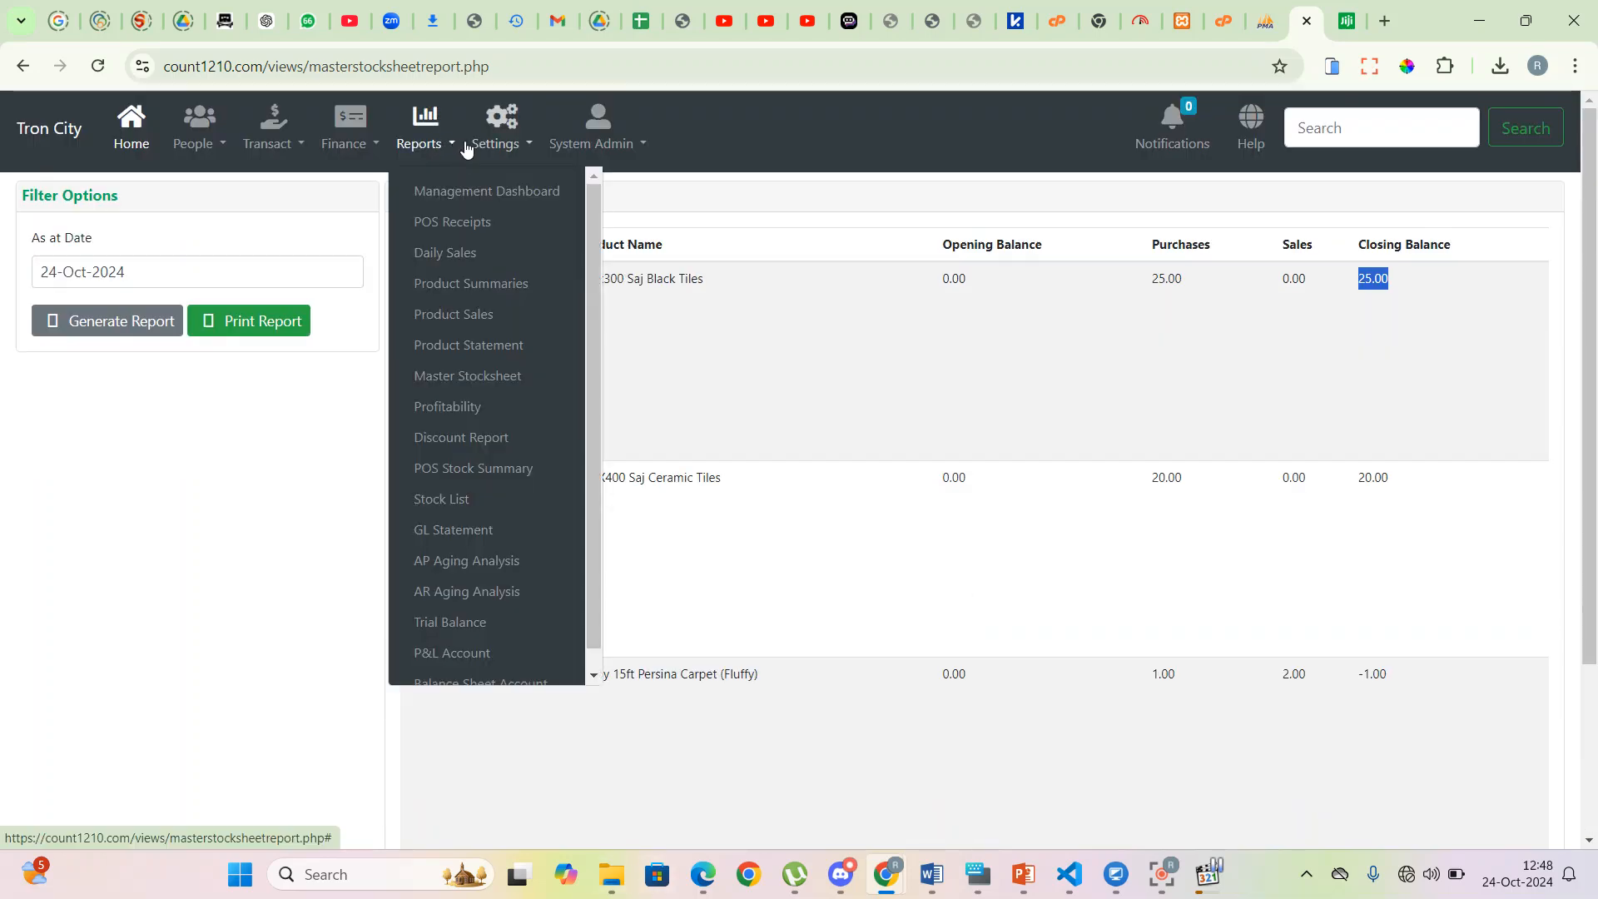
{"action": "left_click", "coordinate": [494, 287]}
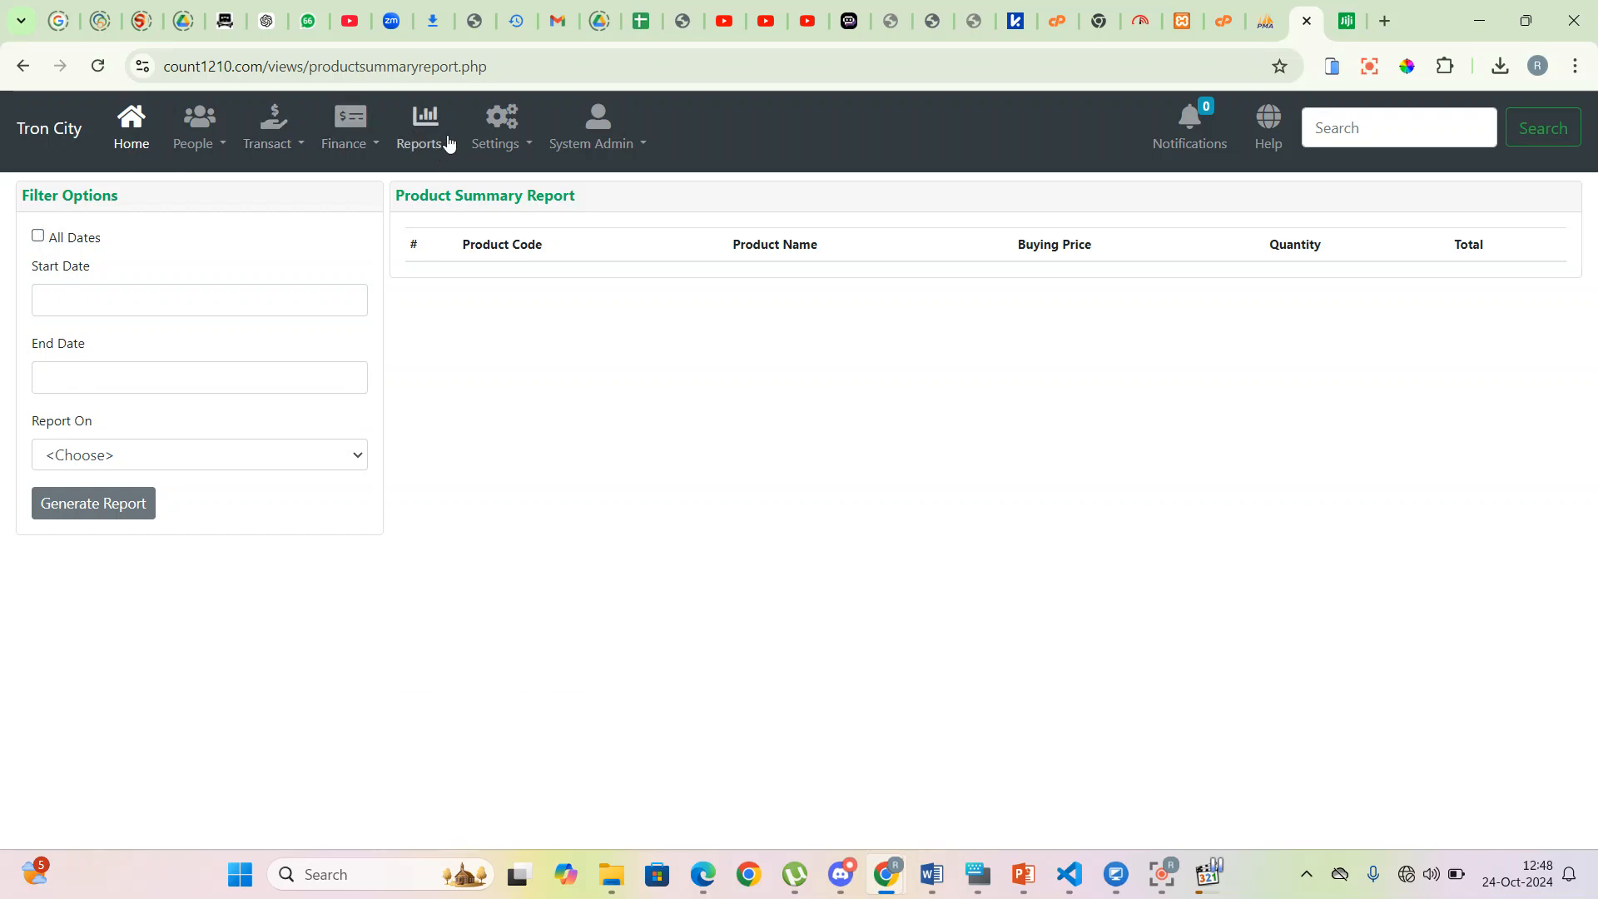
{"action": "left_click", "coordinate": [448, 144]}
{"action": "scroll", "coordinate": [497, 529], "scroll_direction": "down", "scroll_amount": 1}
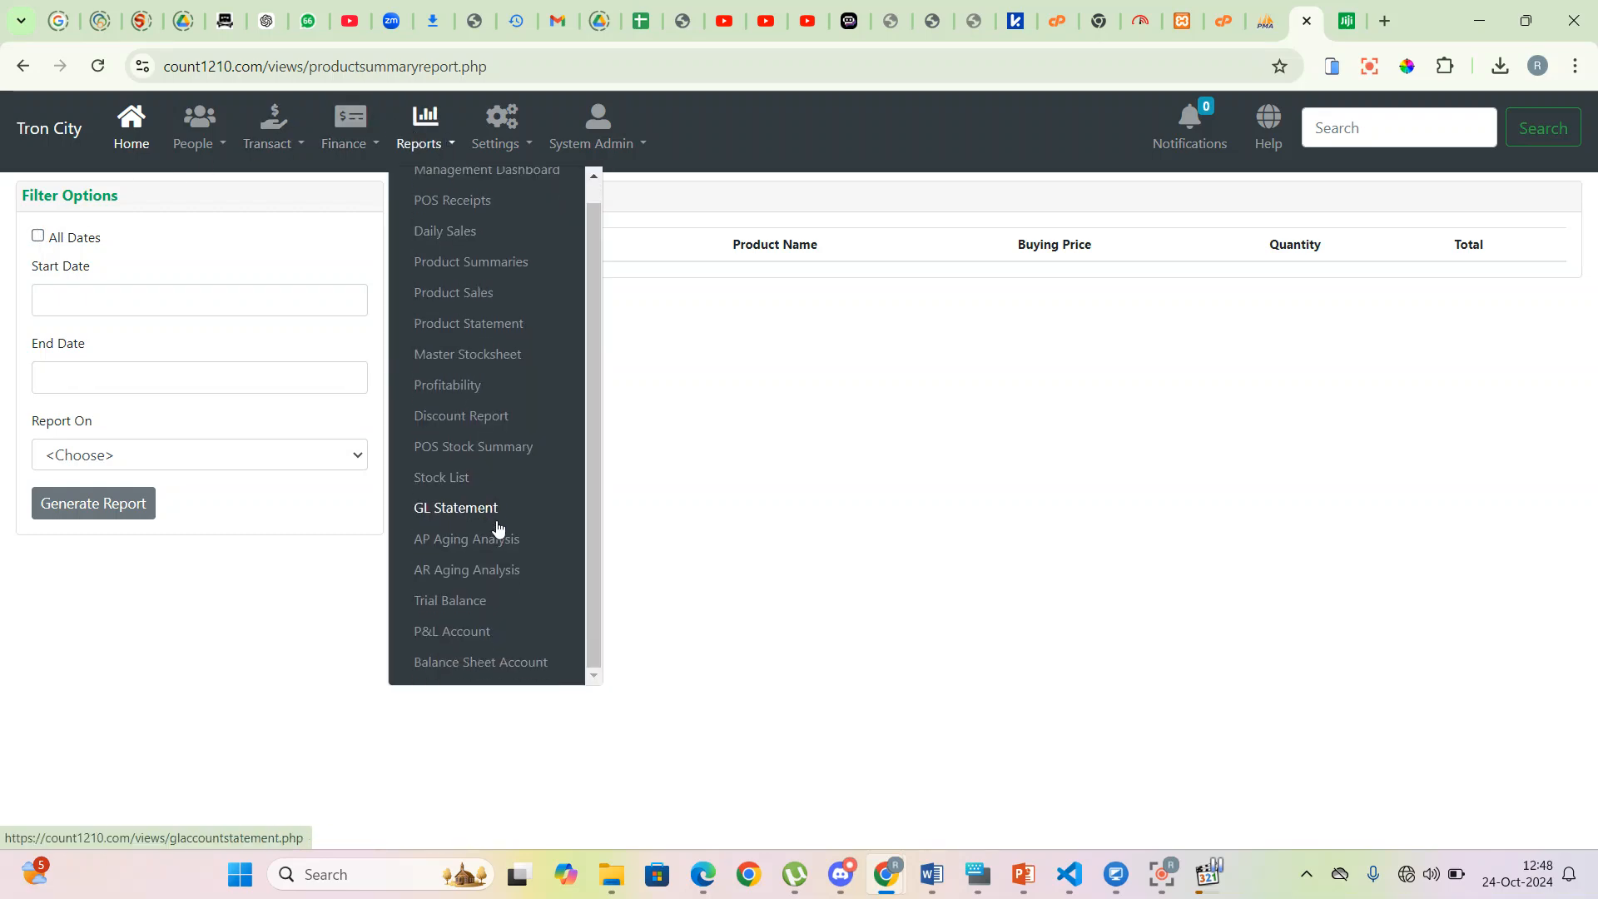
{"action": "scroll", "coordinate": [497, 526], "scroll_direction": "up", "scroll_amount": 1}
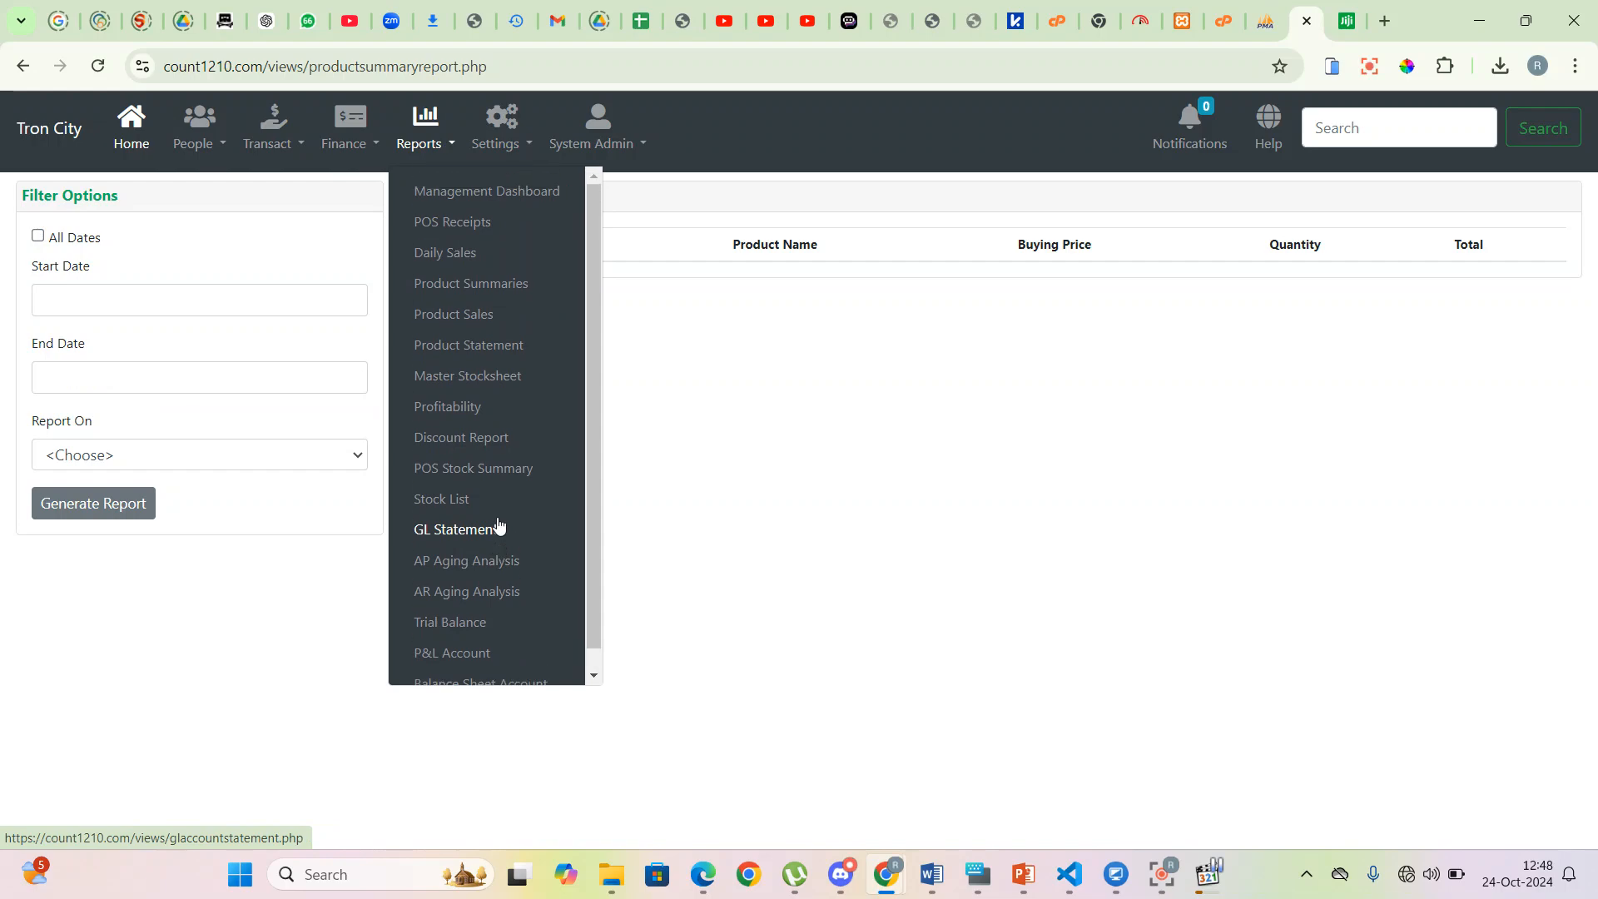
{"action": "left_click", "coordinate": [458, 497]}
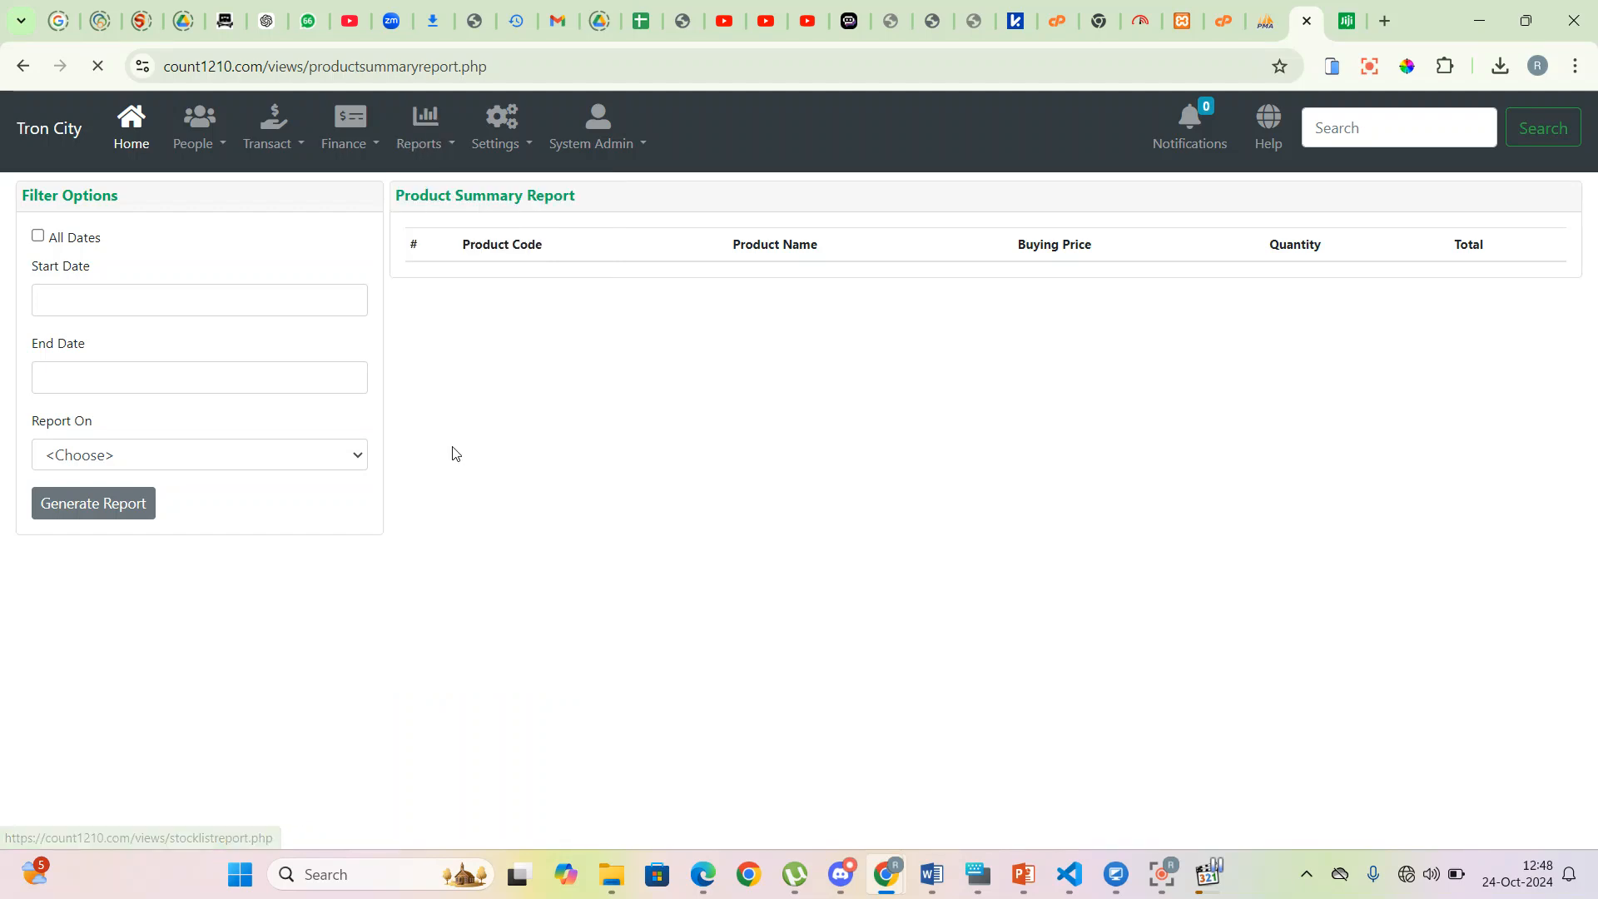
{"action": "left_click", "coordinate": [57, 275]}
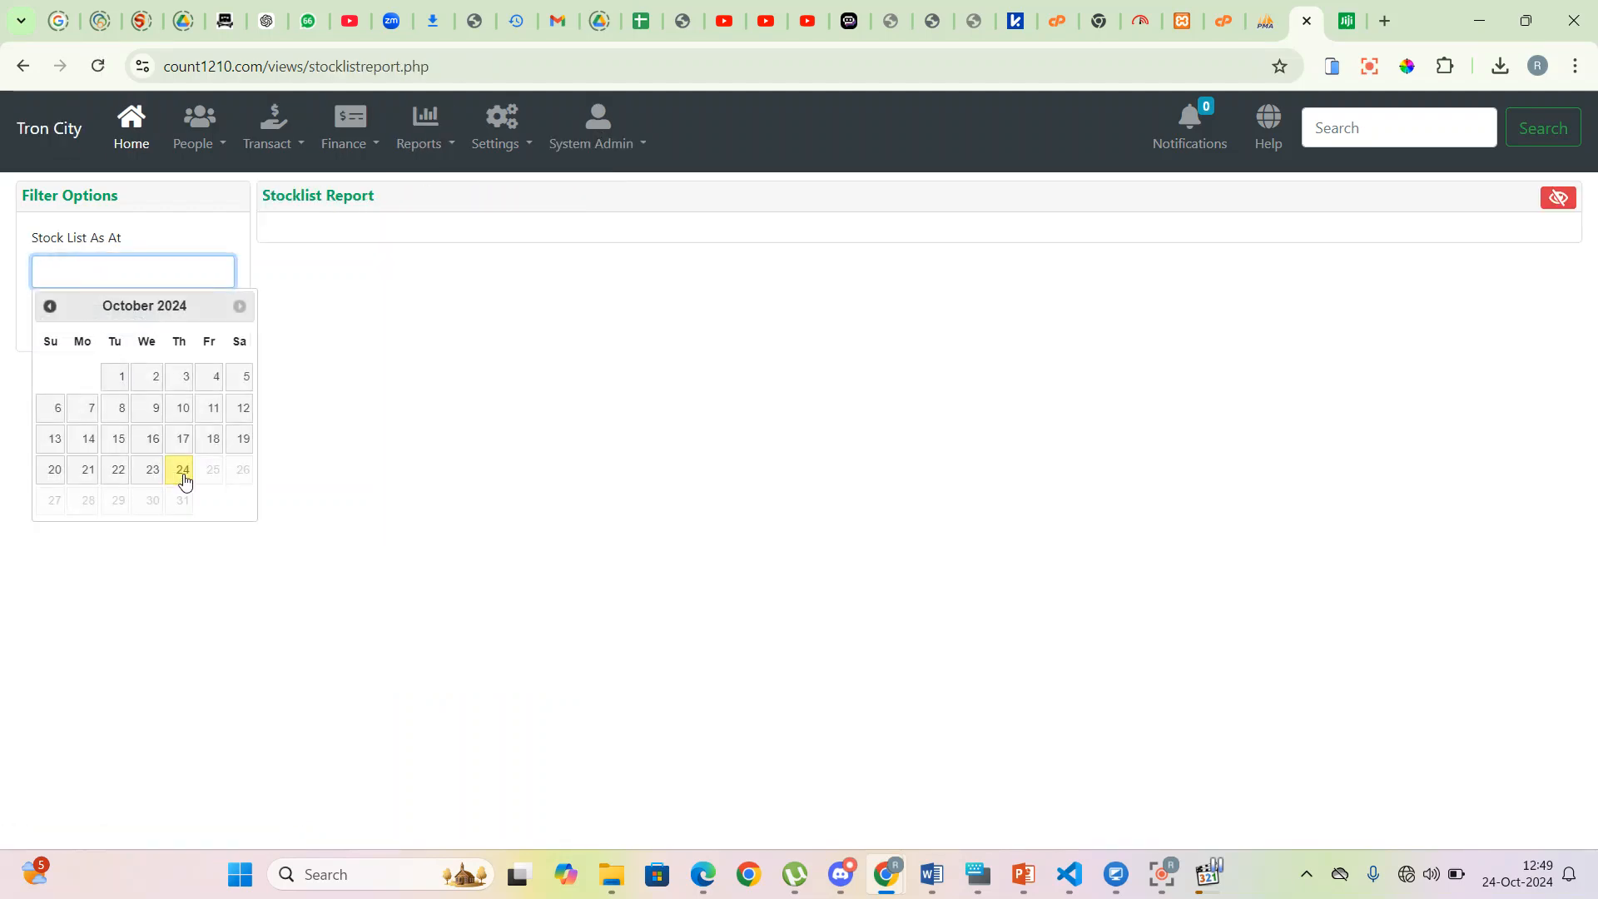
{"action": "left_click", "coordinate": [182, 471]}
{"action": "left_click", "coordinate": [96, 322]}
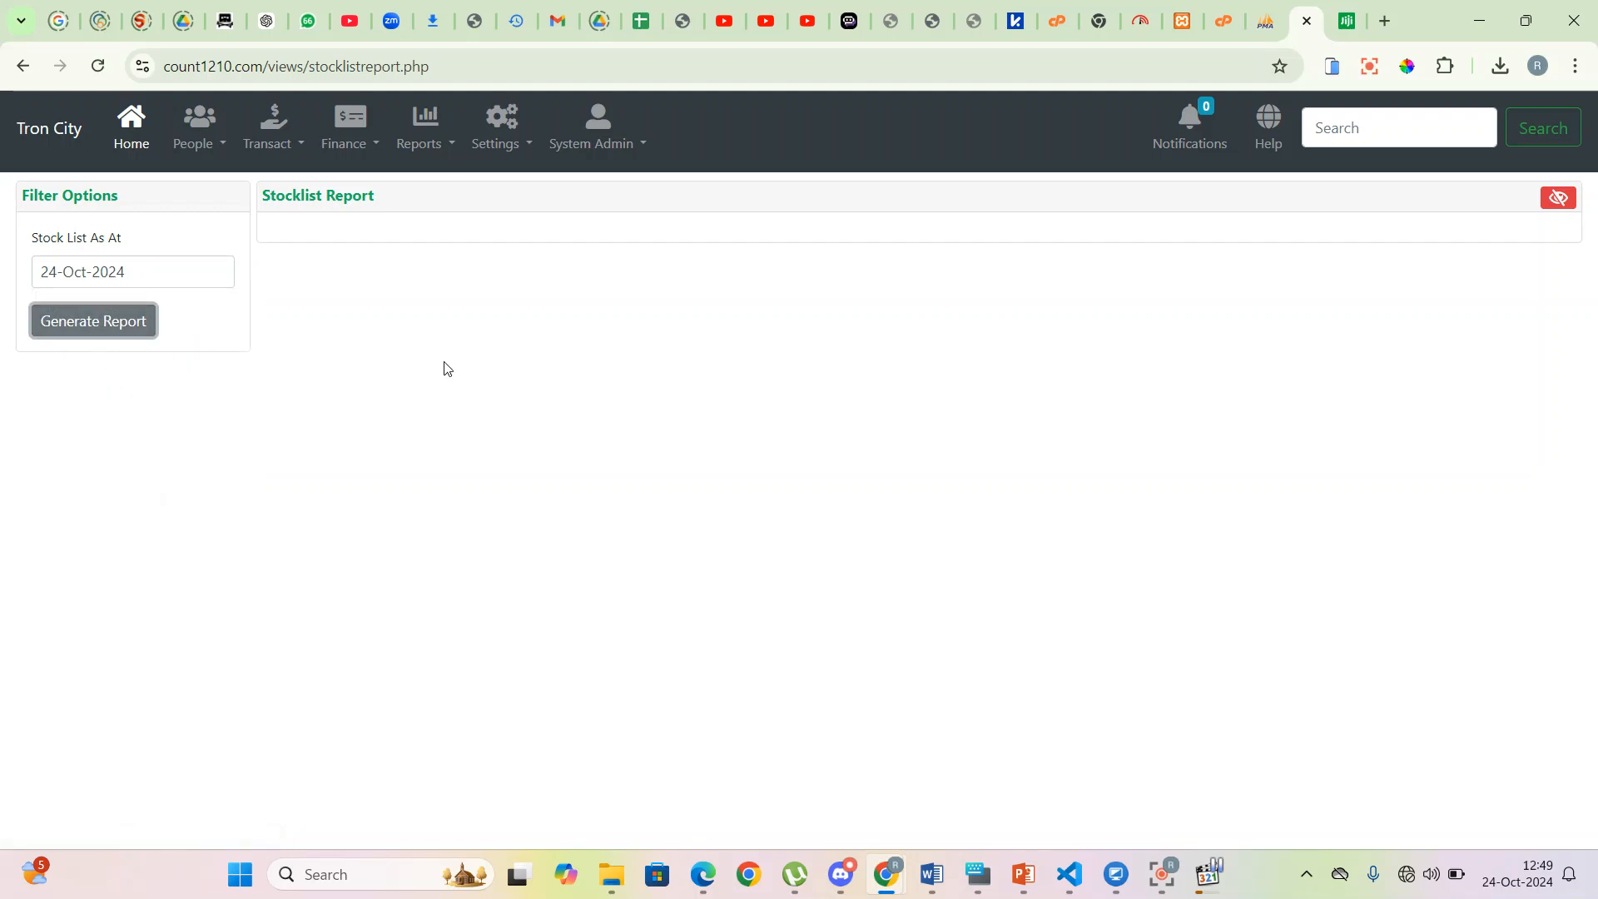
- Close a stray browser context menu on the report and open the Transact menu
{"action": "left_click", "coordinate": [216, 329]}
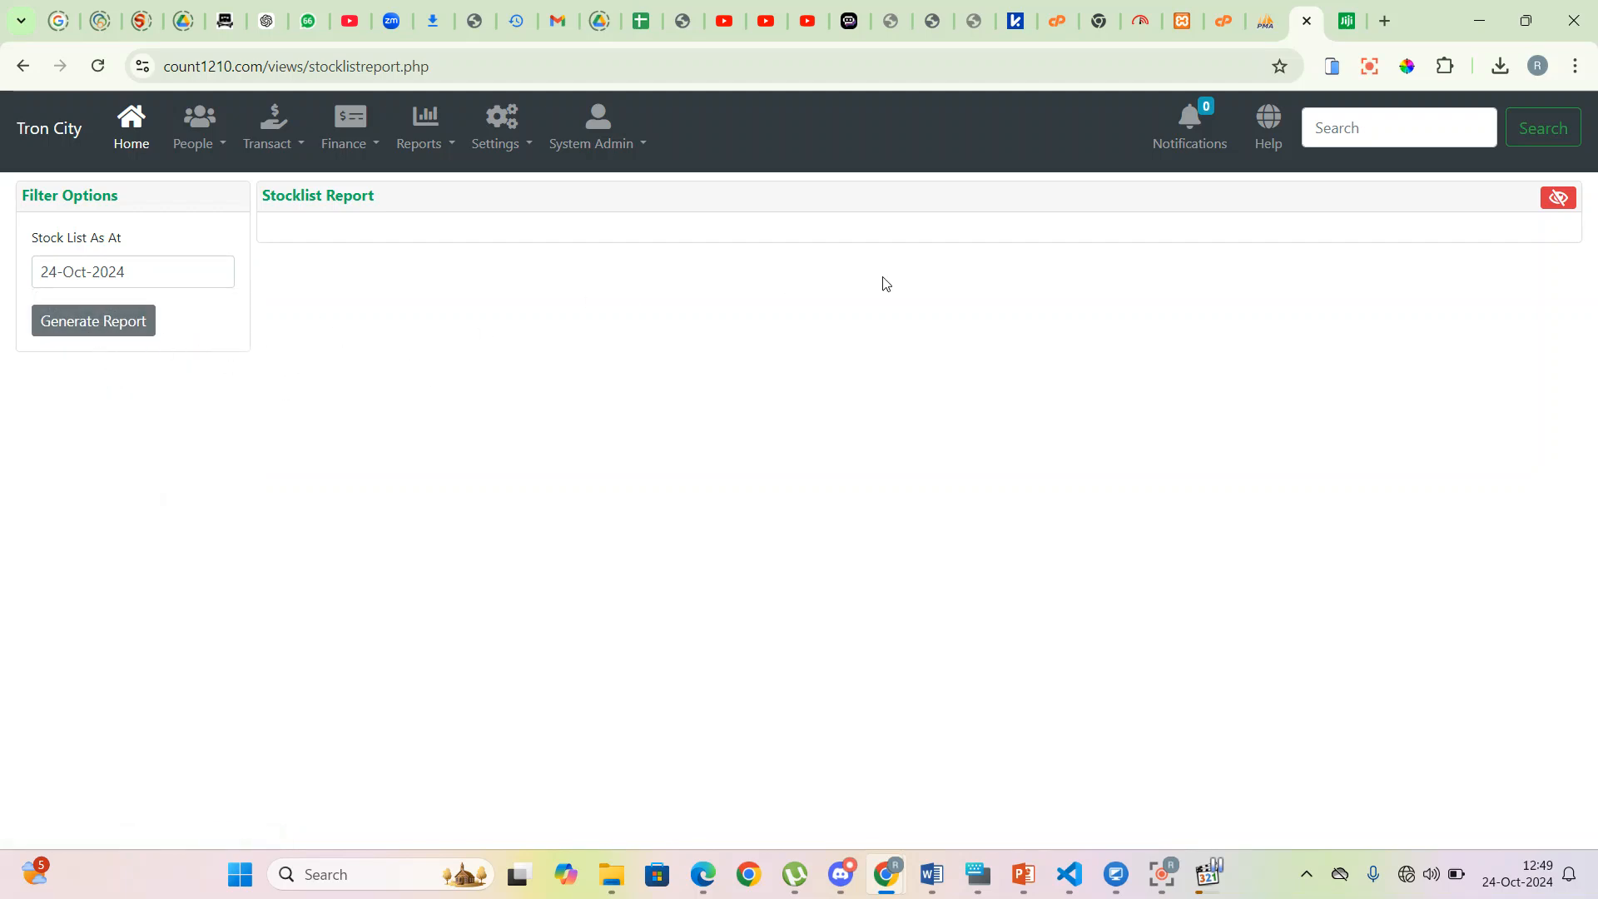
{"action": "right_click", "coordinate": [963, 446]}
{"action": "left_click", "coordinate": [912, 501]}
{"action": "mouse_move", "coordinate": [1183, 883]}
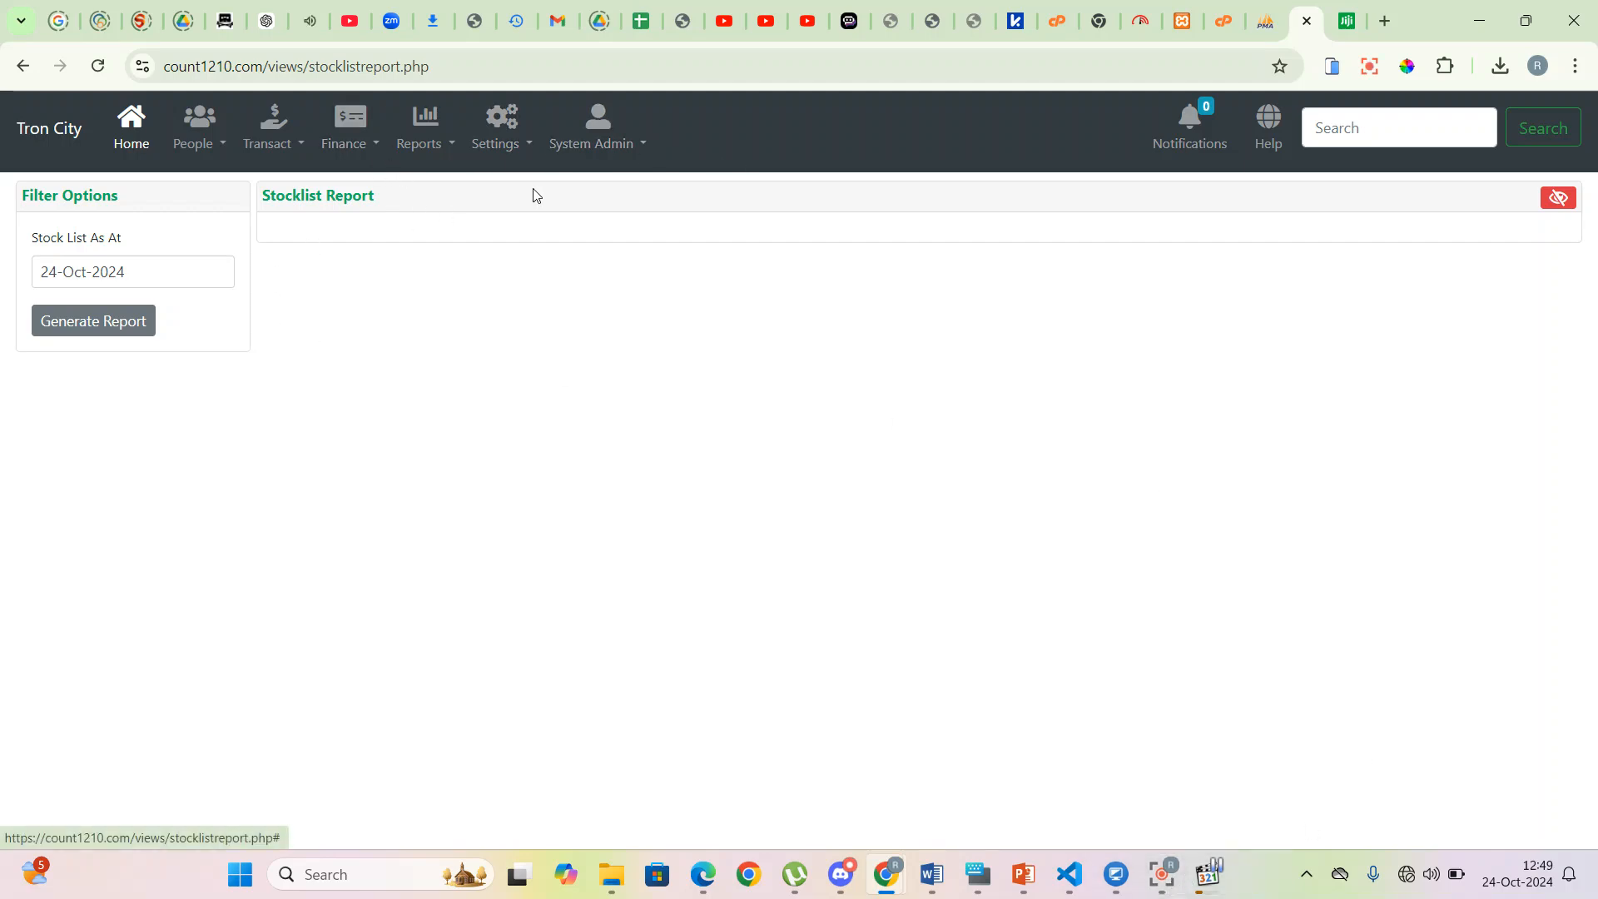
{"action": "left_click", "coordinate": [302, 146]}
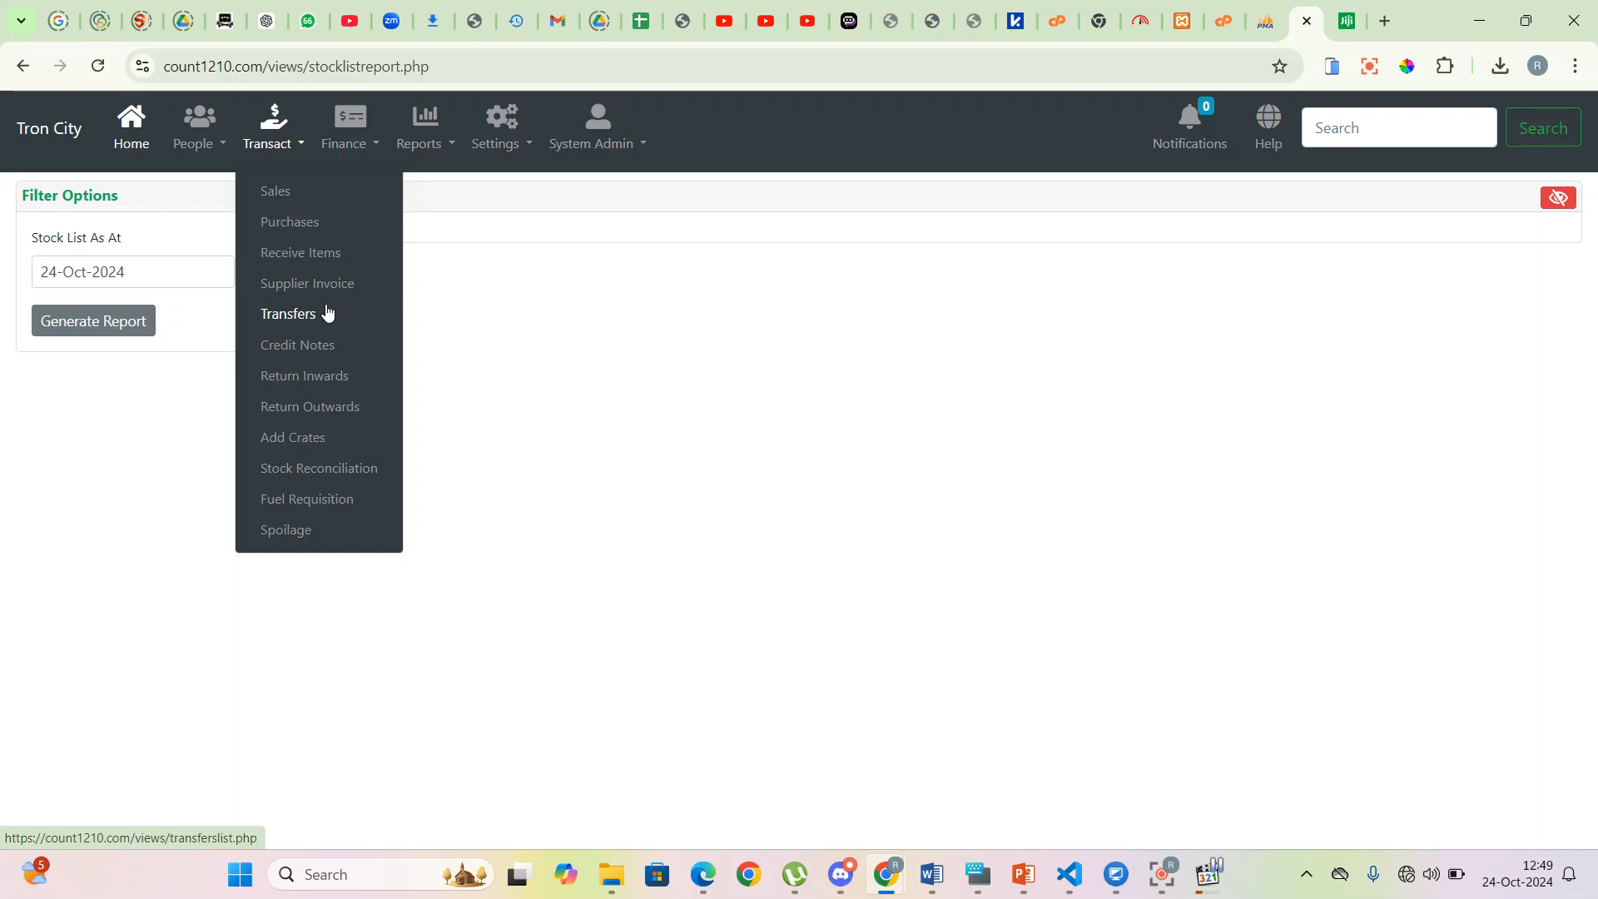
- Start a sale at Cashier 1 - Main Branch for WALKIN CUSTOMER, ready to enter item codes
{"action": "left_click", "coordinate": [293, 193]}
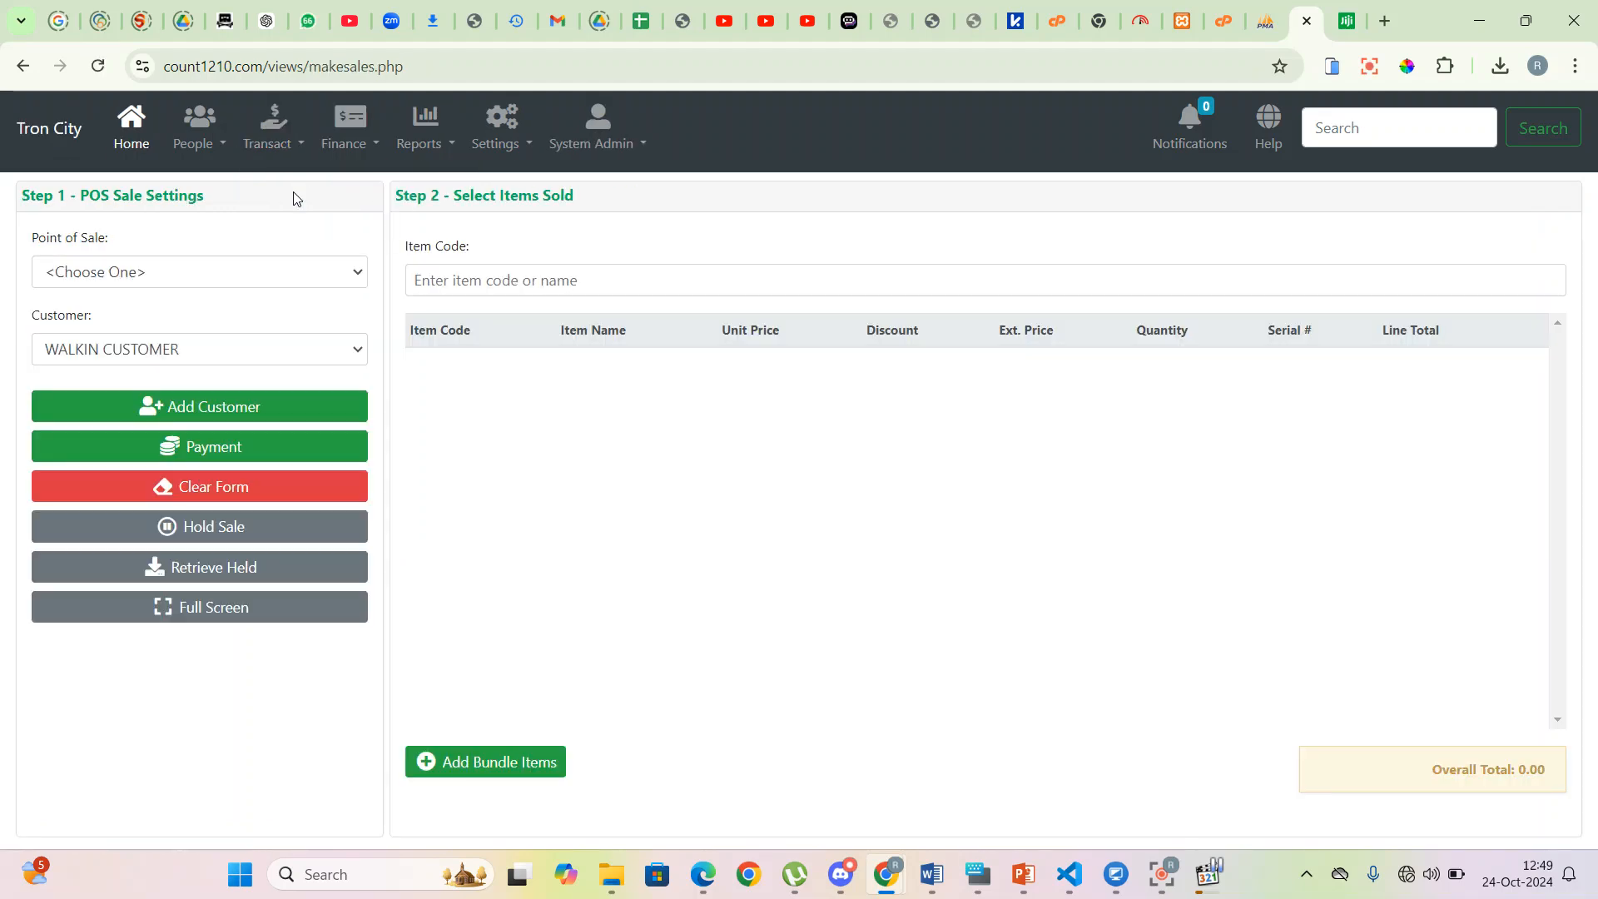
{"action": "left_click", "coordinate": [359, 284]}
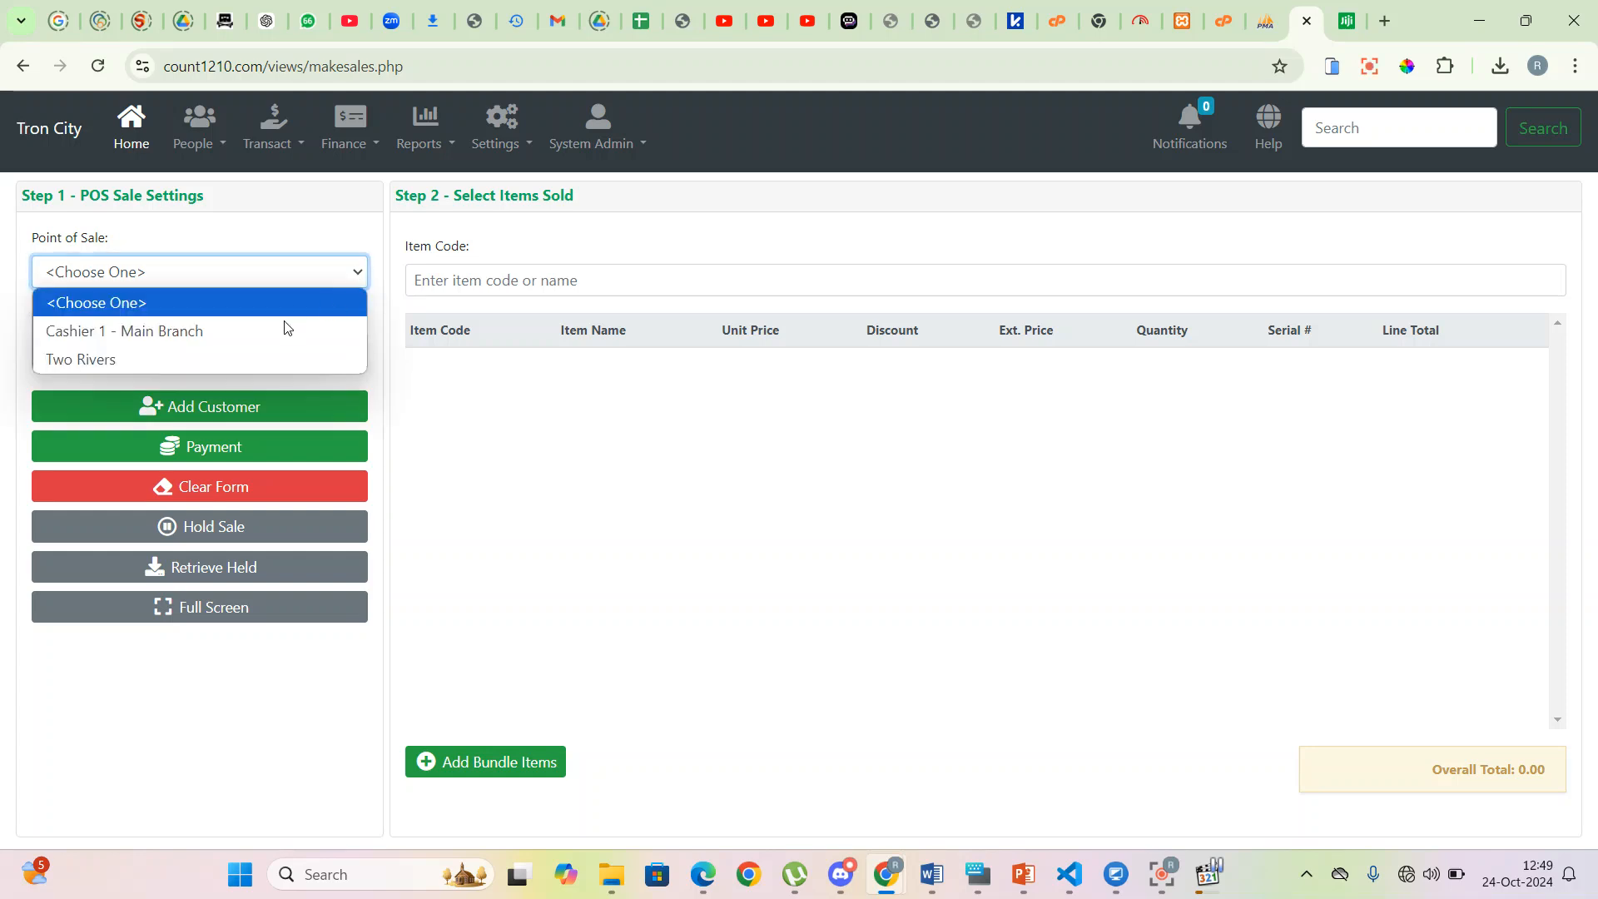
{"action": "left_click", "coordinate": [268, 328]}
{"action": "left_click", "coordinate": [254, 357]}
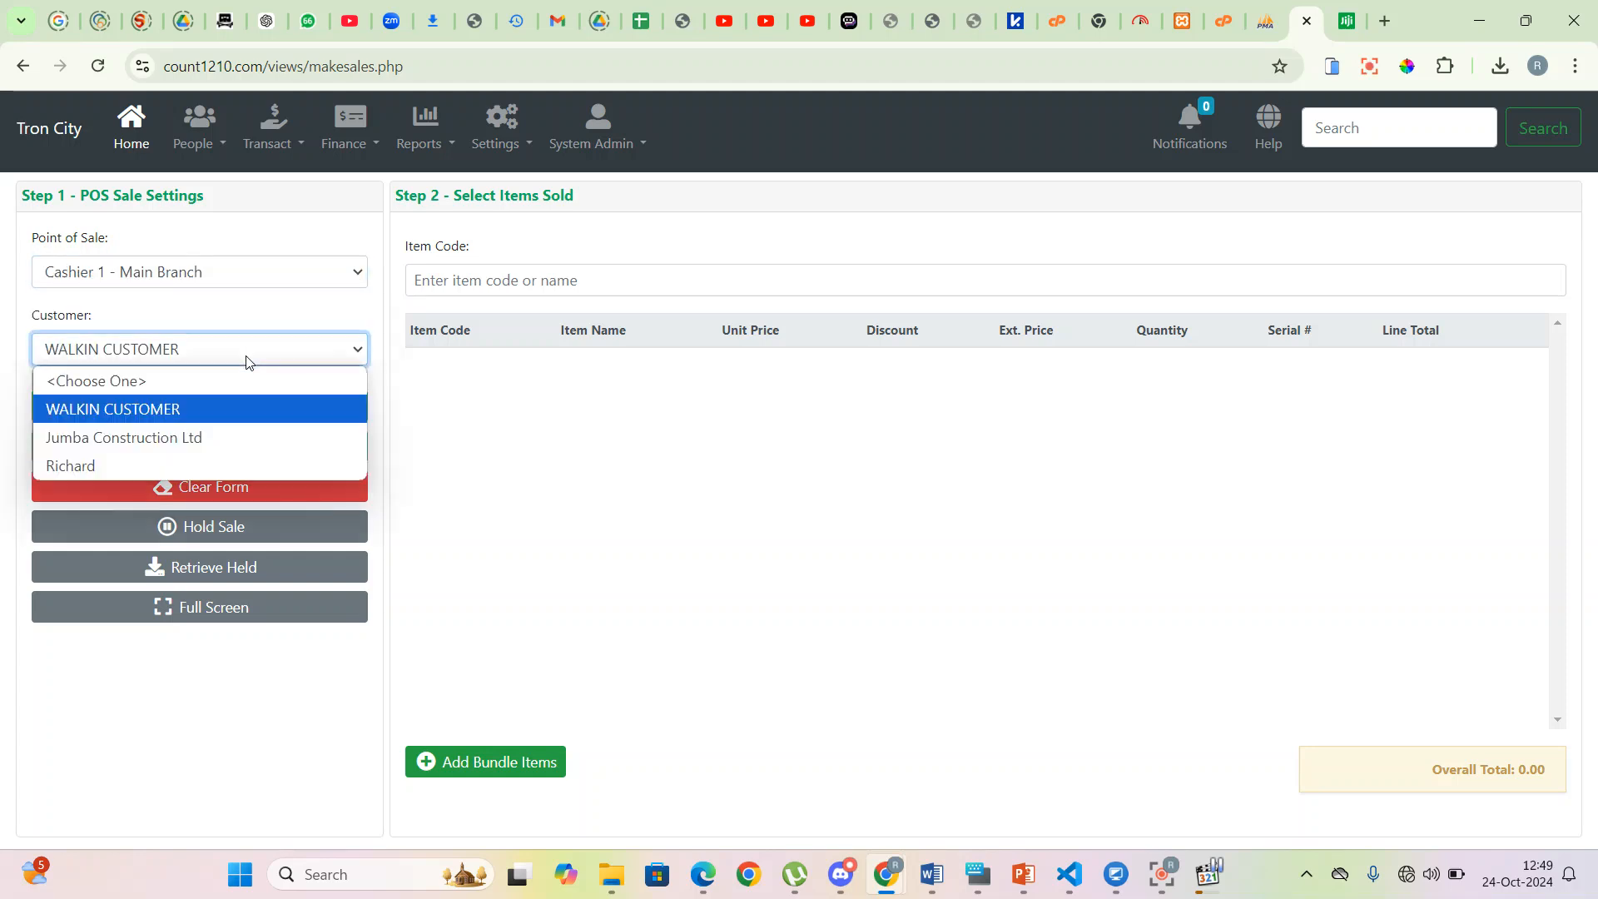
{"action": "left_click", "coordinate": [137, 420]}
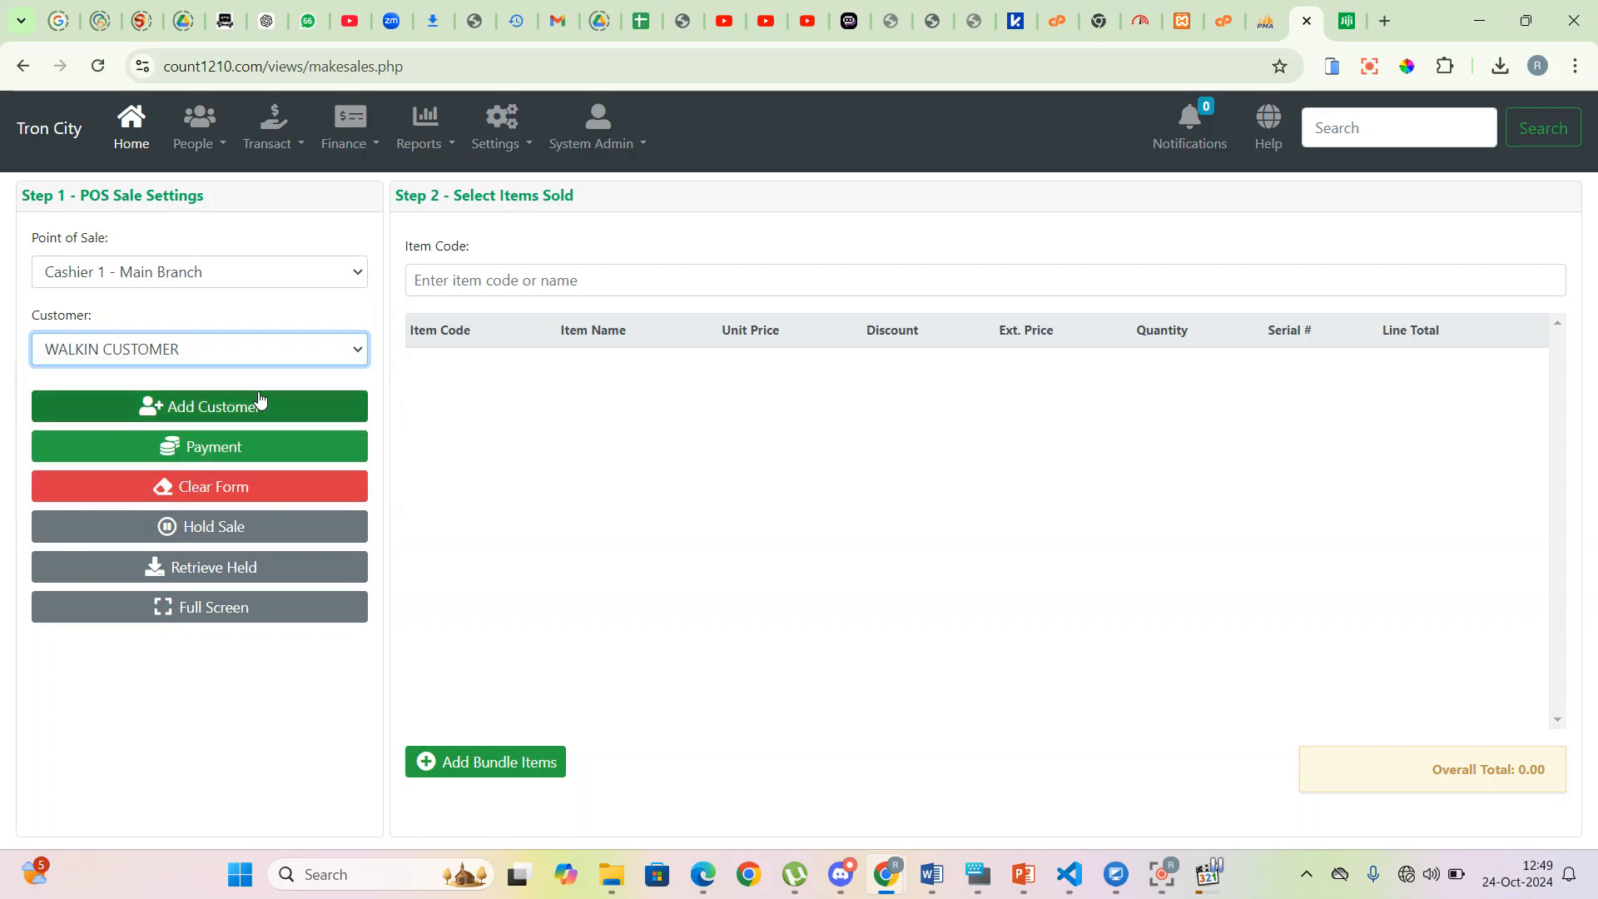
{"action": "left_click", "coordinate": [453, 279]}
- Add 300x300 Saj Black Tiles to the sale with quantity 3
{"action": "type", "text": "300"}
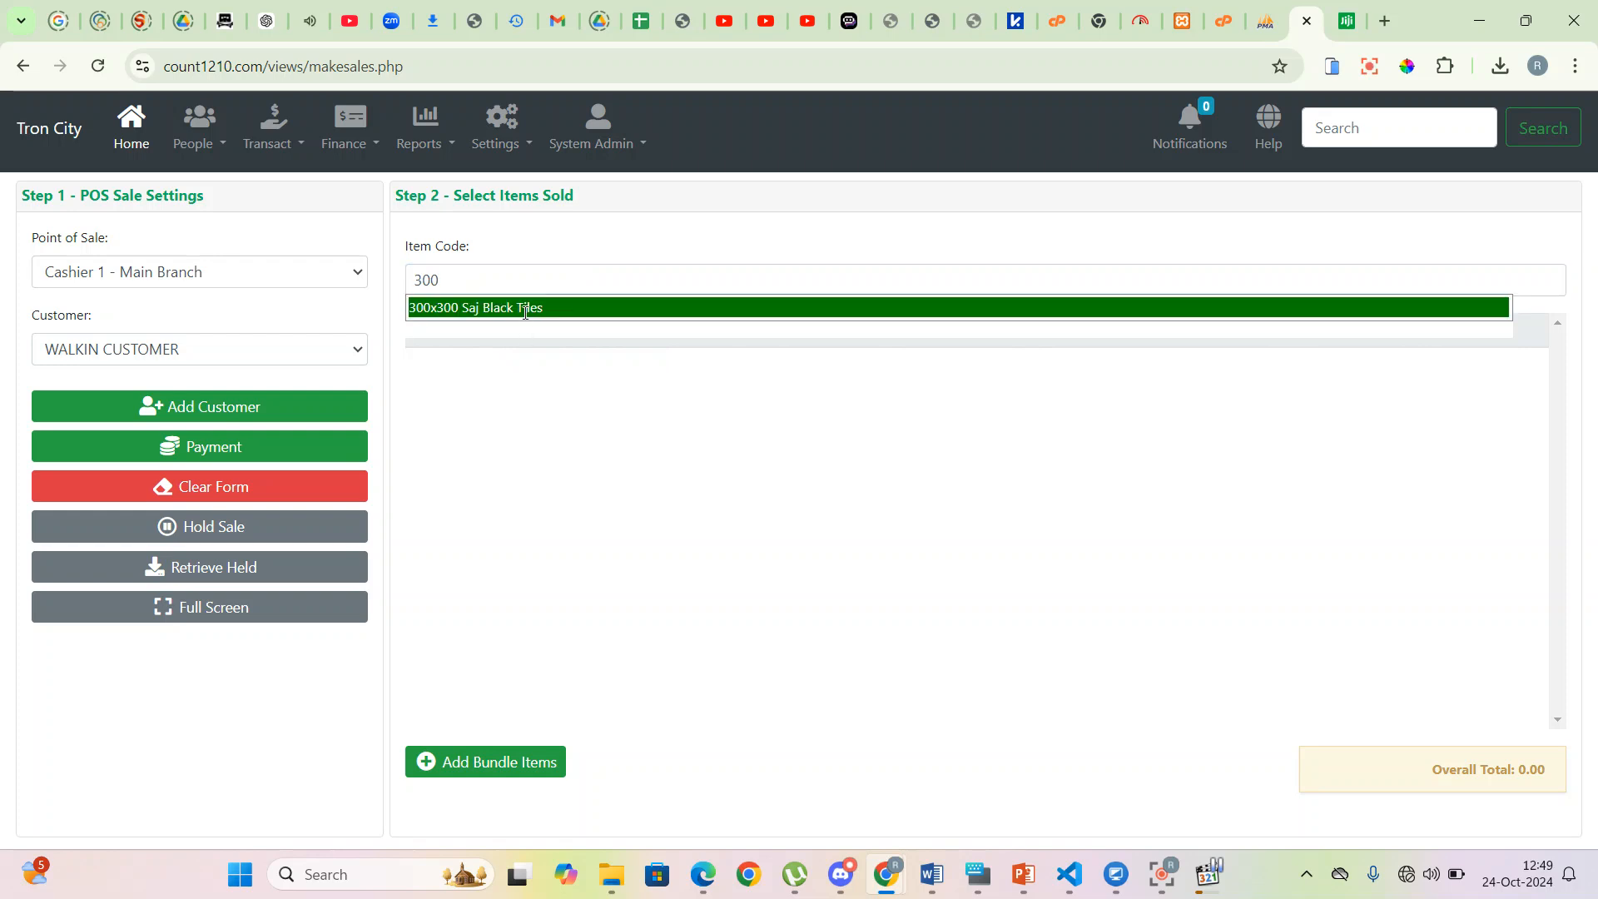
{"action": "left_click", "coordinate": [525, 313]}
{"action": "left_click", "coordinate": [985, 401]}
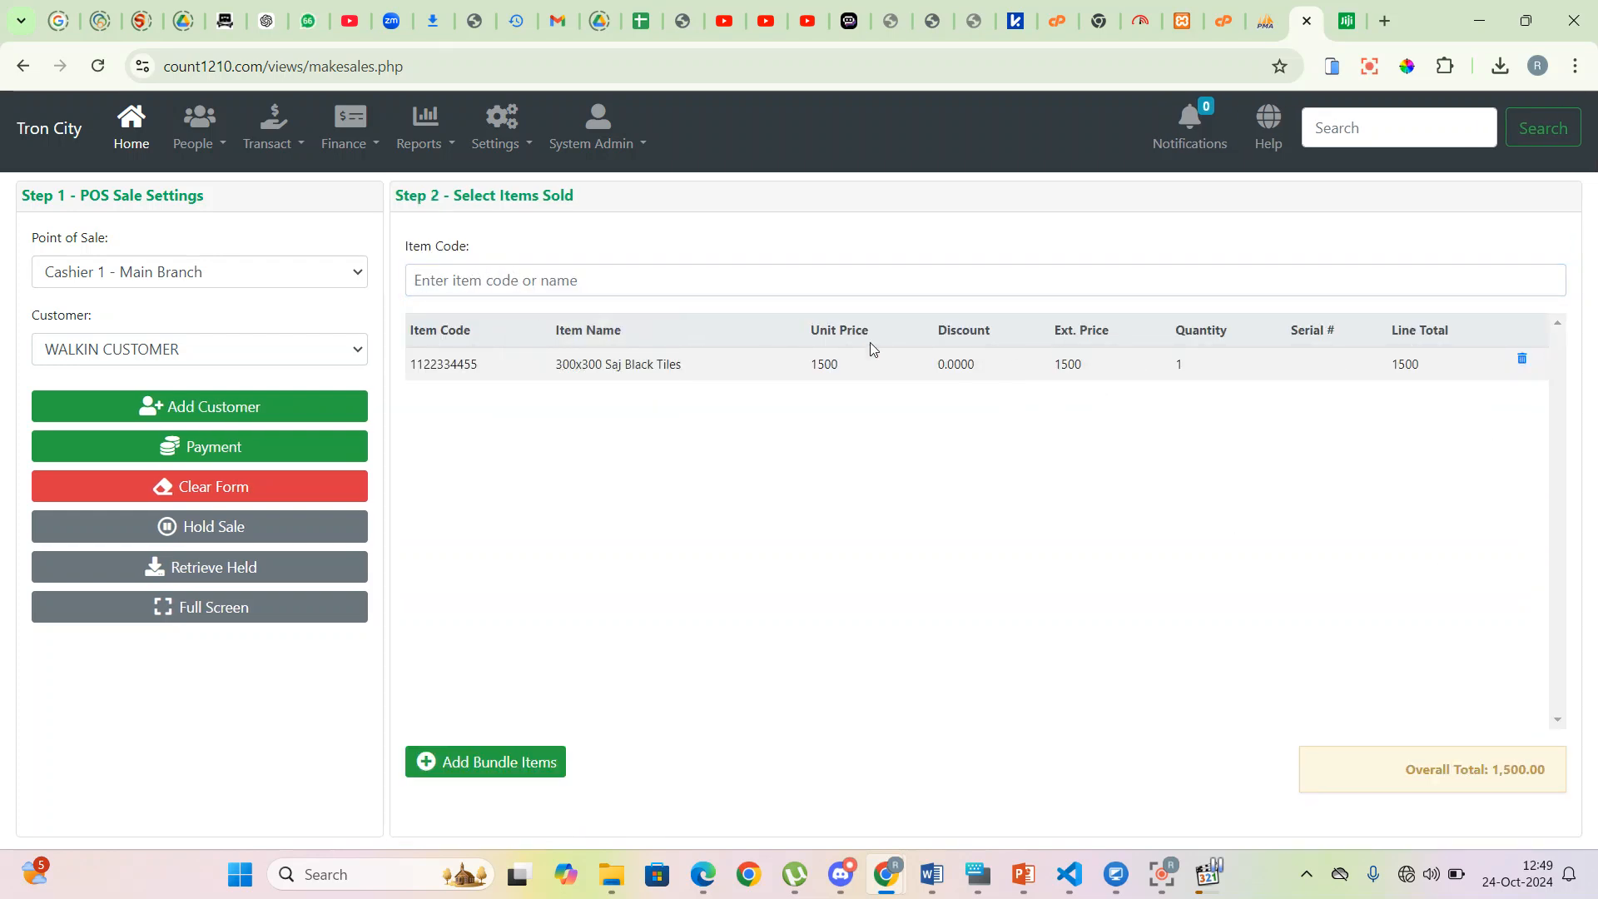
{"action": "left_click", "coordinate": [1178, 364]}
{"action": "type", "text": "3"}
{"action": "key", "text": "Return"}
- Add 400X400 Saj Ceramic Tiles to the sale with quantity 2
{"action": "left_click", "coordinate": [572, 287]}
{"action": "type", "text": "400"}
{"action": "left_click", "coordinate": [563, 305]}
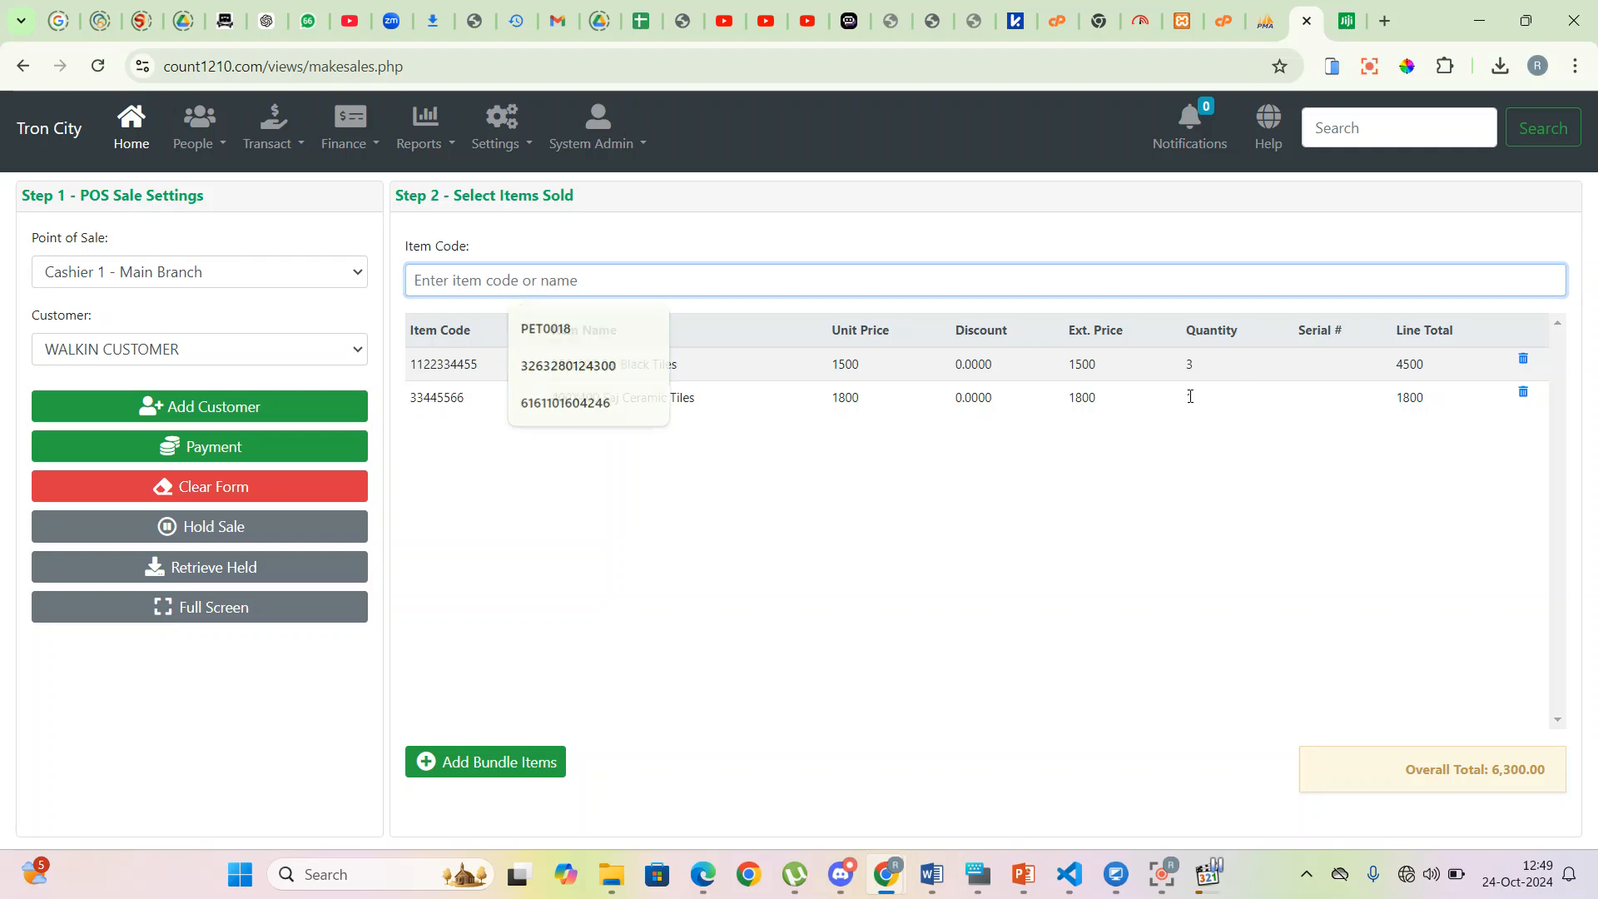
{"action": "left_click", "coordinate": [1192, 399]}
{"action": "type", "text": "2"}
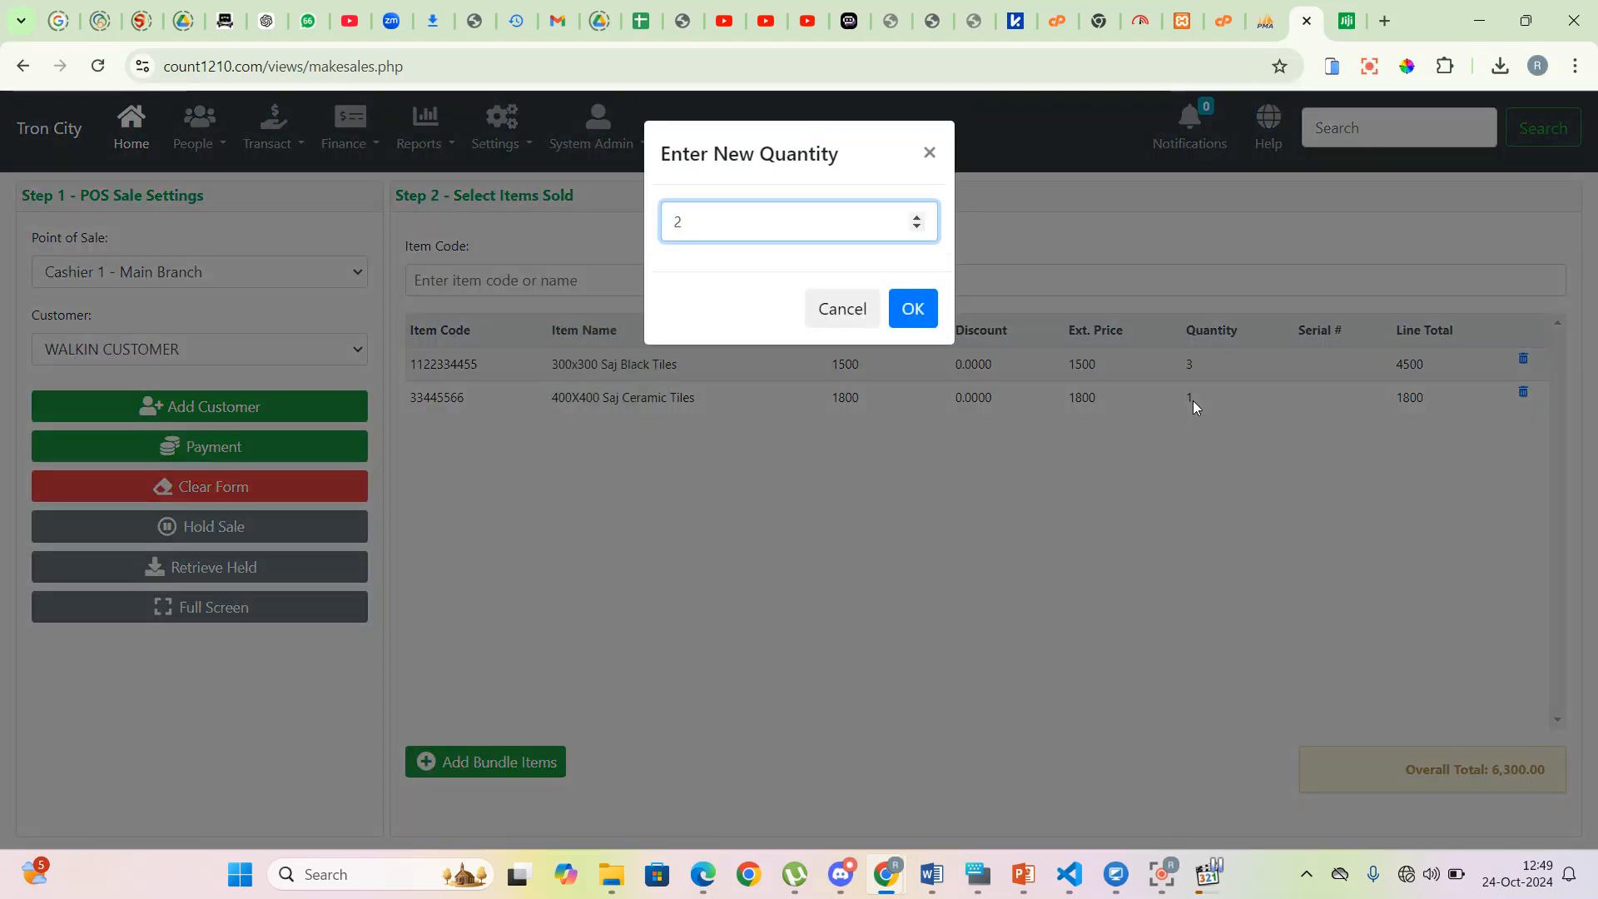
{"action": "left_click", "coordinate": [916, 313]}
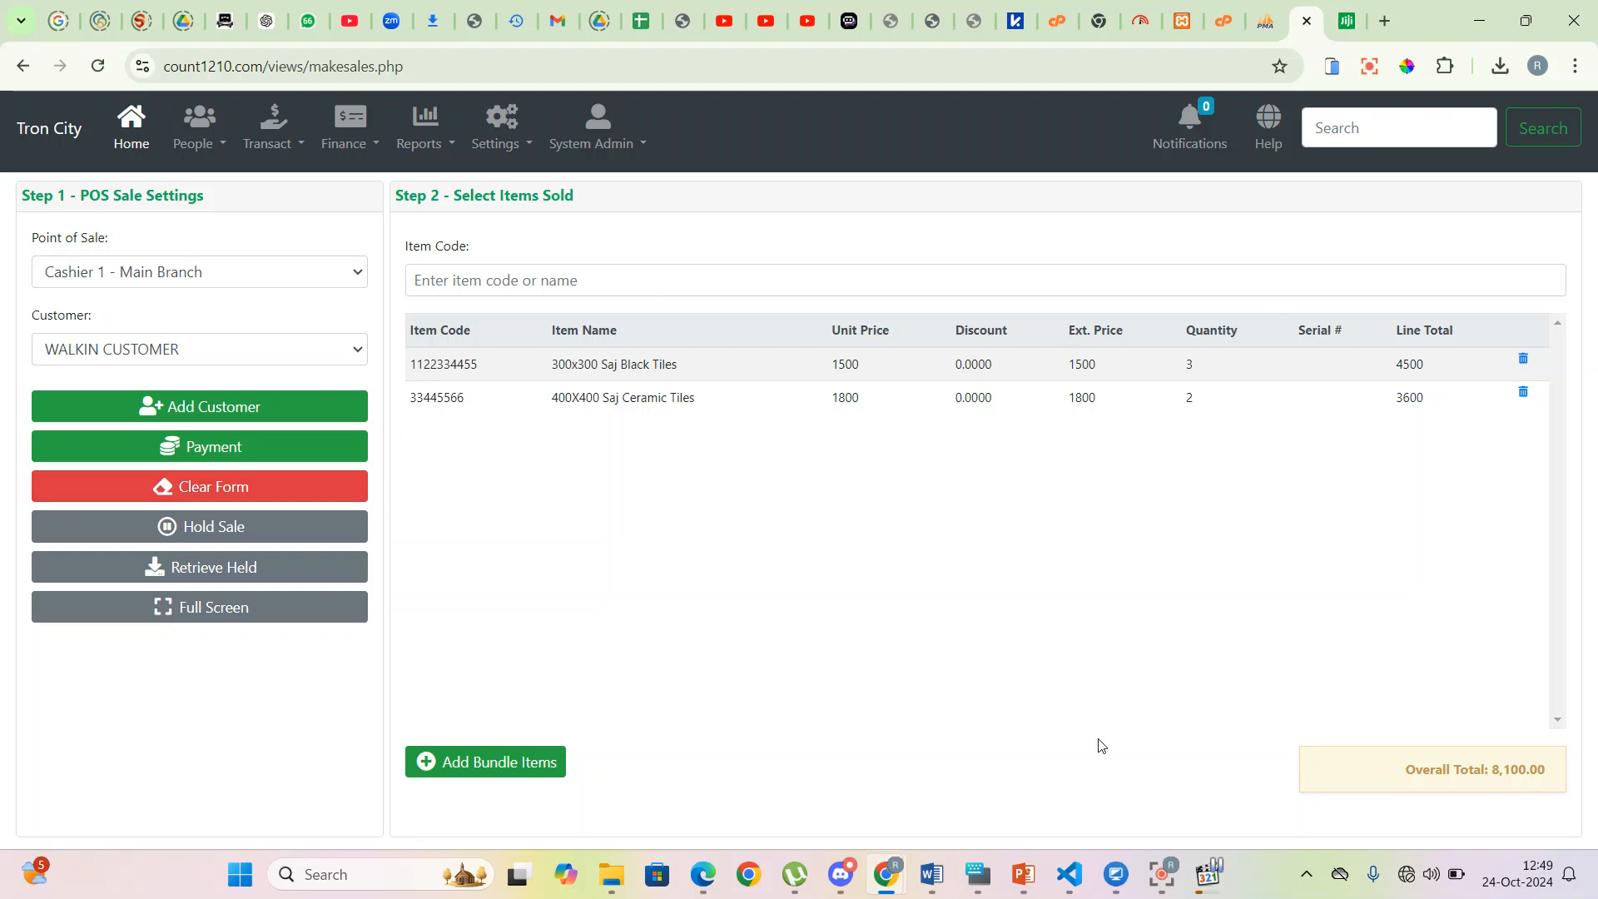
- Copy item code 33445566 and enter it to add another ceramic tiles row
{"action": "left_click", "coordinate": [460, 280]}
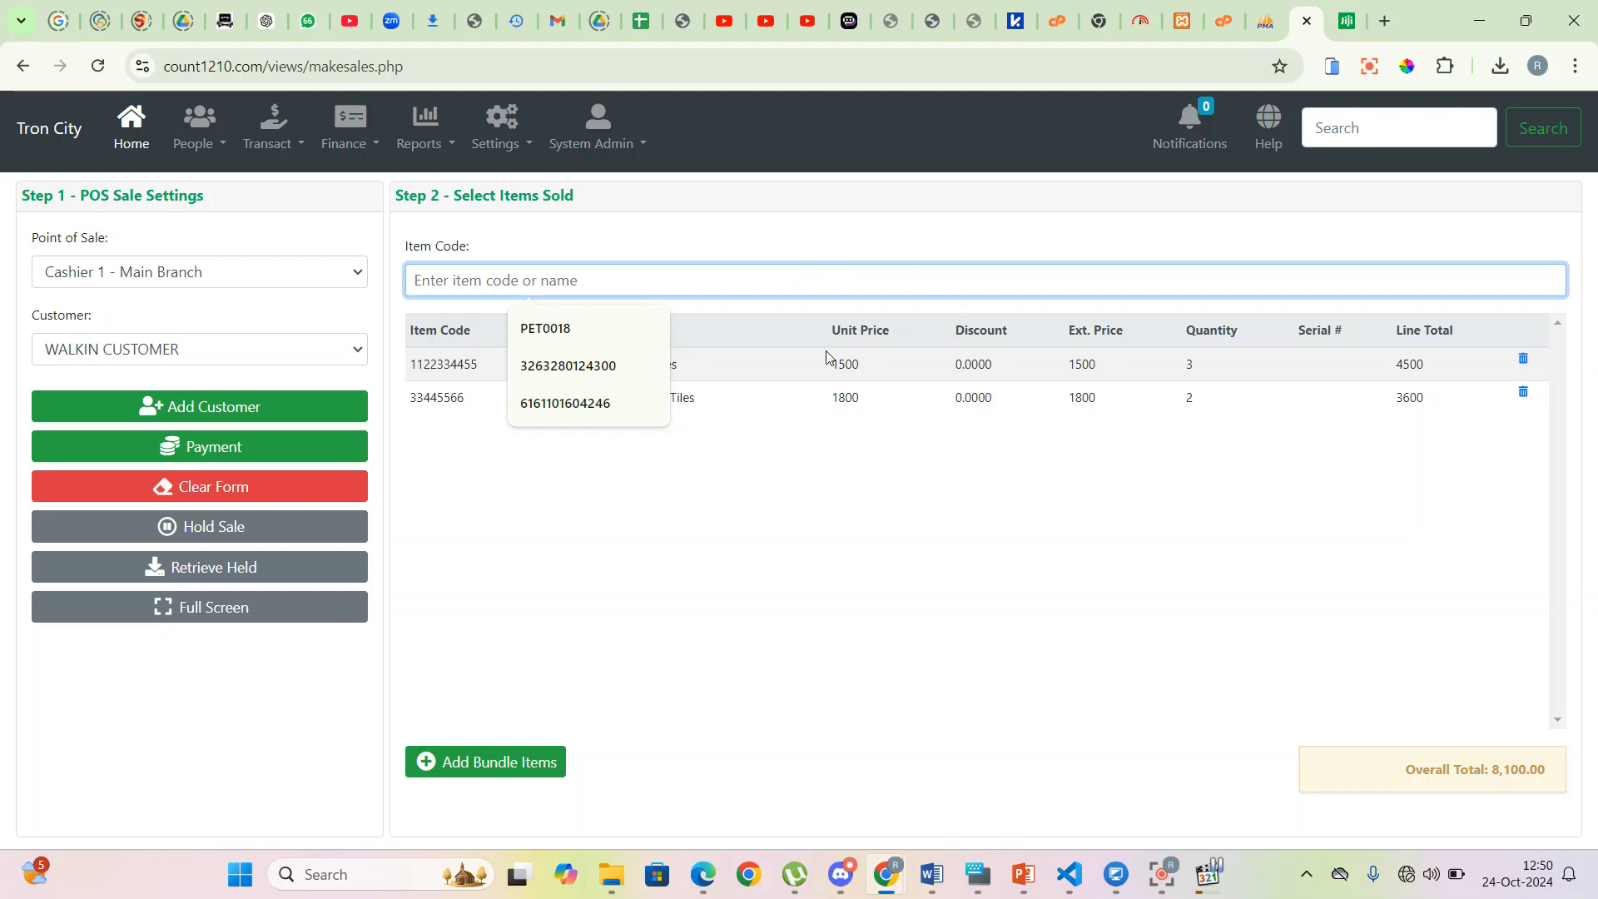
{"action": "left_click", "coordinate": [823, 512]}
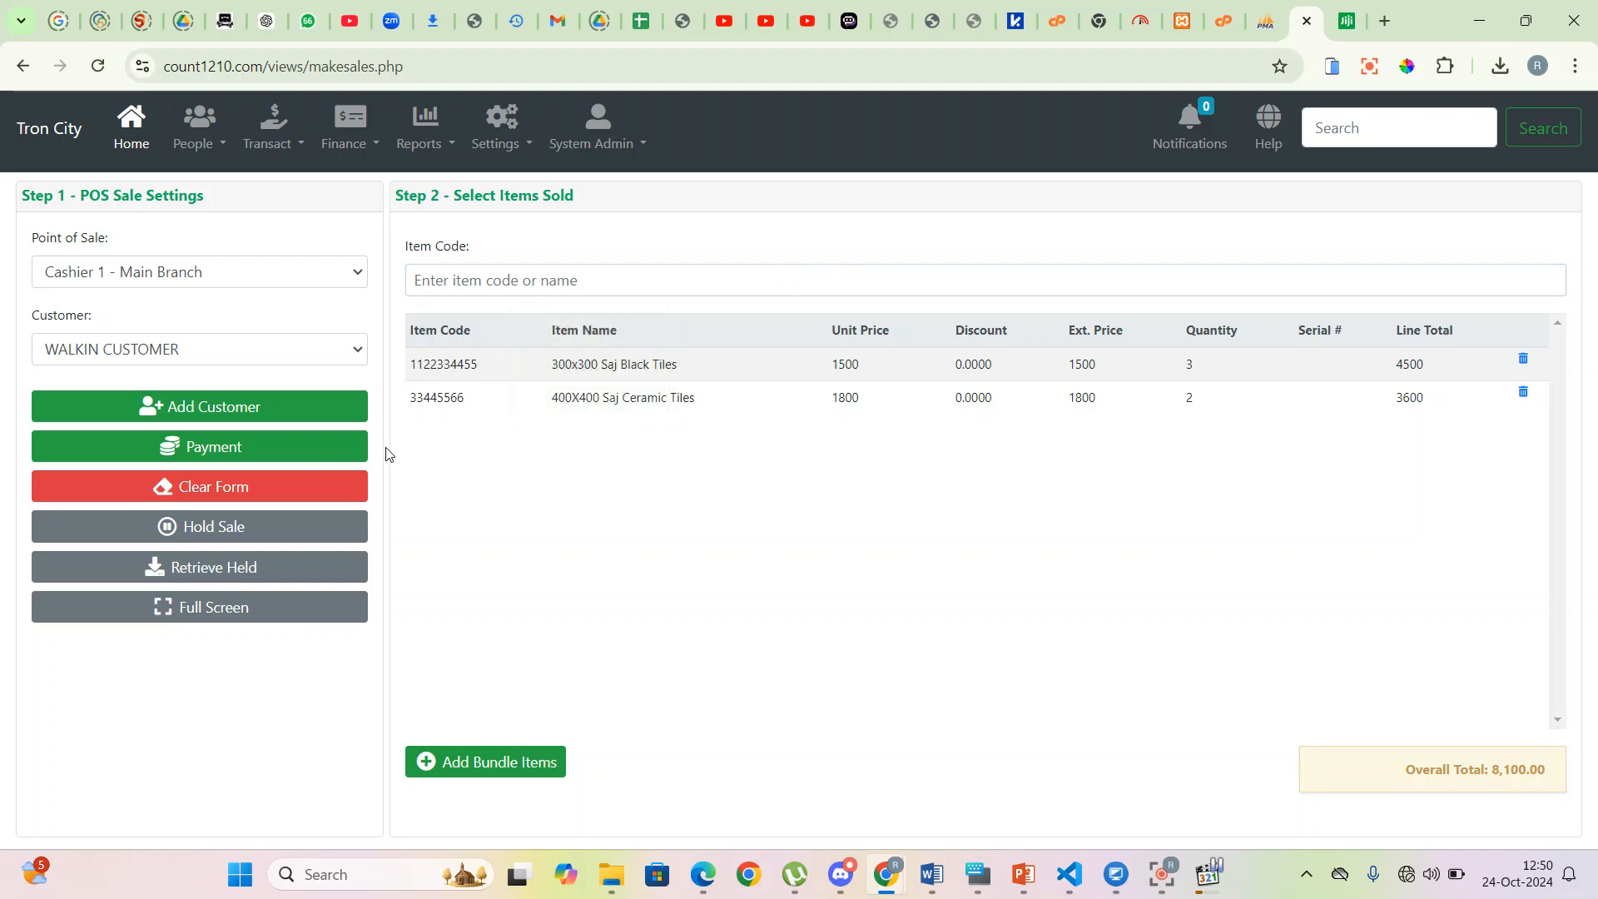
{"action": "double_click", "coordinate": [448, 398]}
{"action": "key", "text": "ctrl+c"}
{"action": "left_click", "coordinate": [566, 275]}
{"action": "key", "text": "ctrl+v"}
{"action": "key", "text": "Return"}
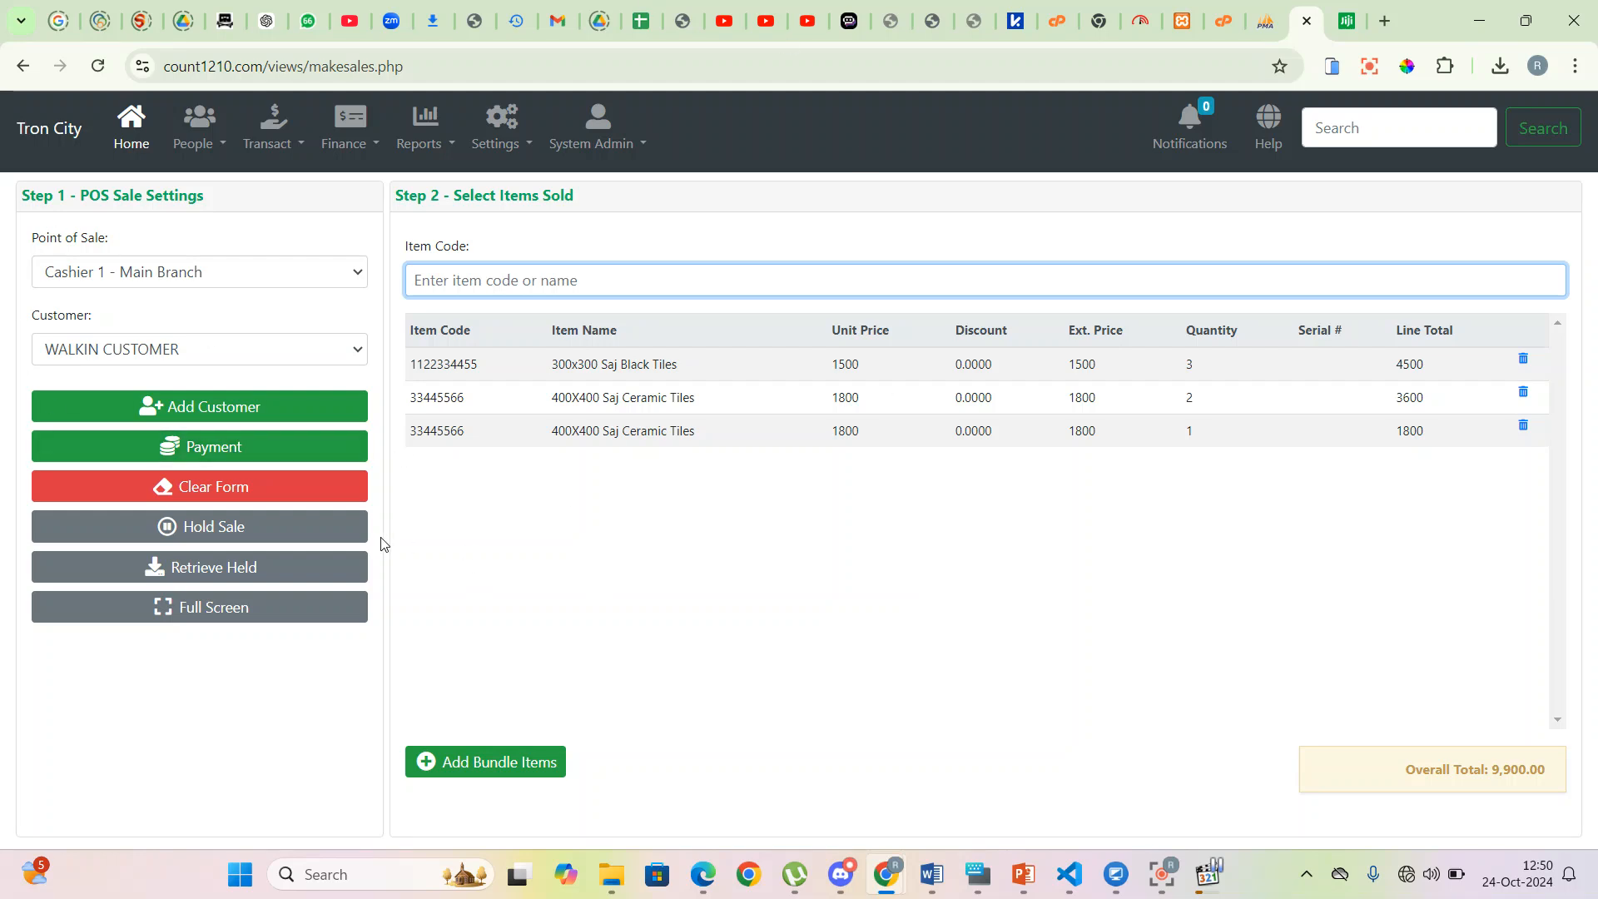
- Enter 10000 as the cash amount paid and save the 9,900.00 sale to get its receipt
{"action": "left_click", "coordinate": [218, 448]}
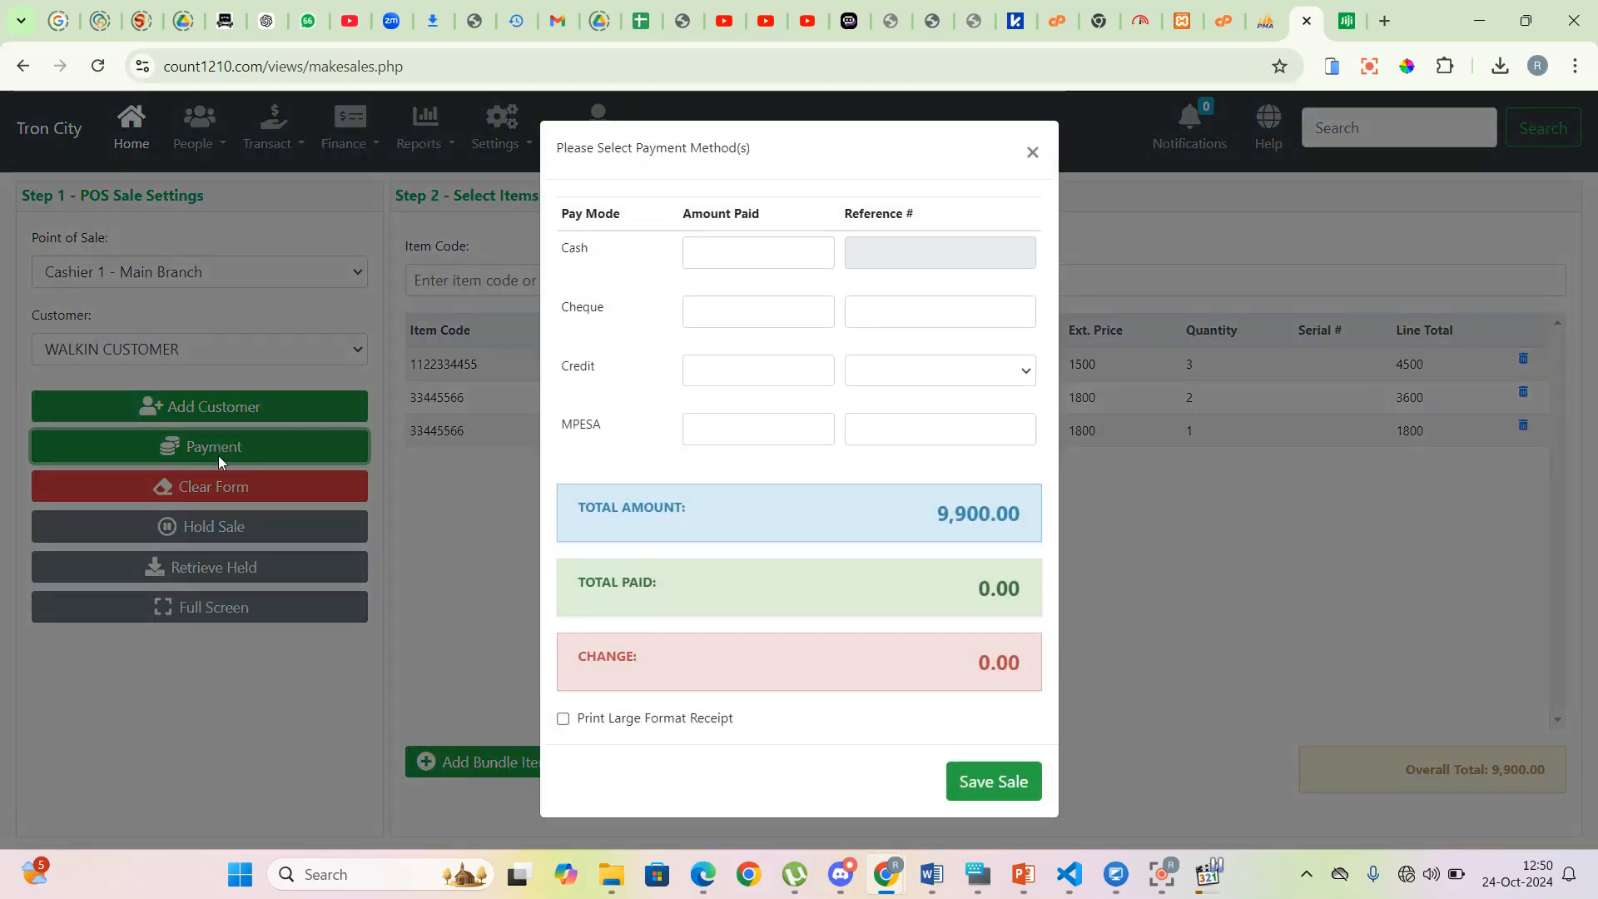
{"action": "left_click", "coordinate": [724, 251]}
{"action": "left_click", "coordinate": [724, 310]}
{"action": "left_click", "coordinate": [720, 369]}
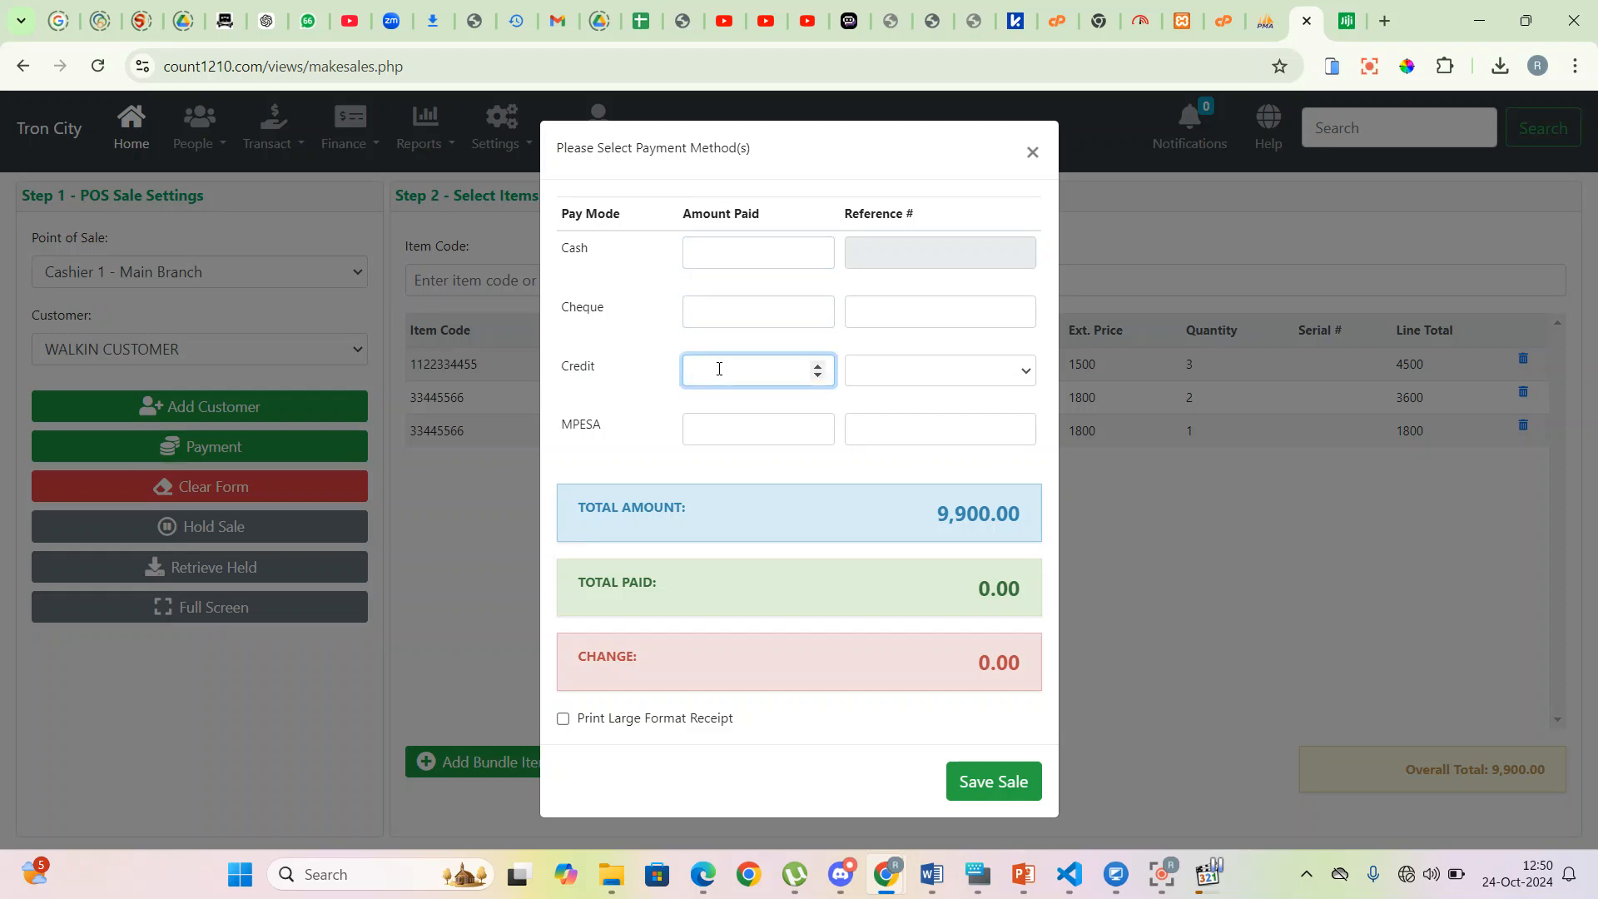
{"action": "left_click", "coordinate": [731, 428]}
{"action": "left_click", "coordinate": [718, 251]}
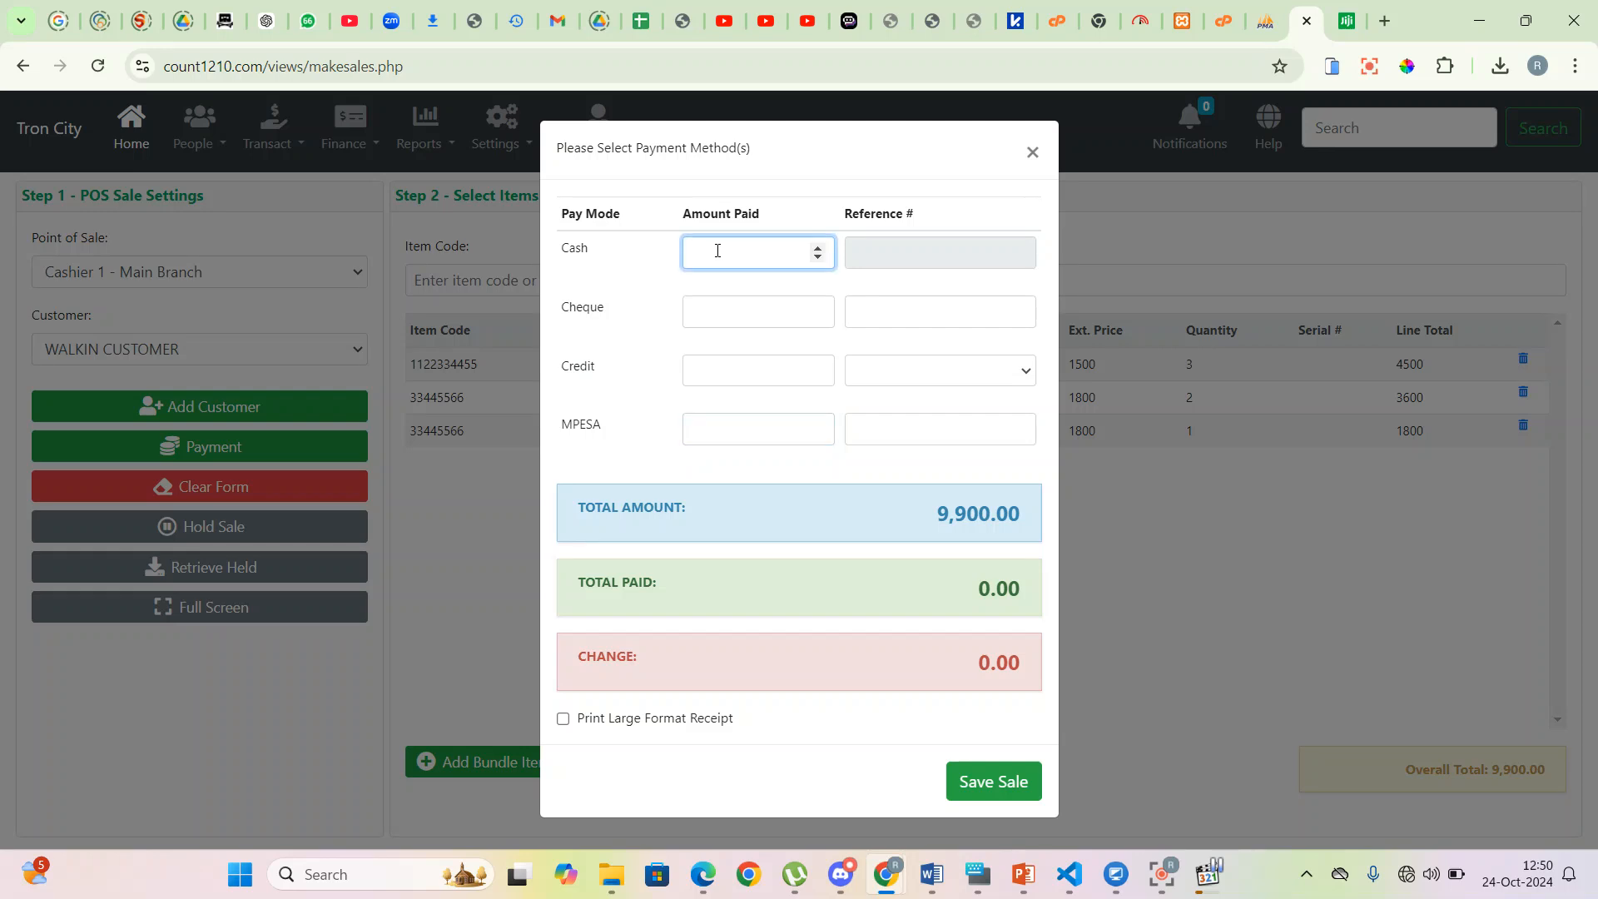
{"action": "type", "text": "100000"}
{"action": "key", "text": "BackSpace"}
{"action": "left_click", "coordinate": [991, 781]}
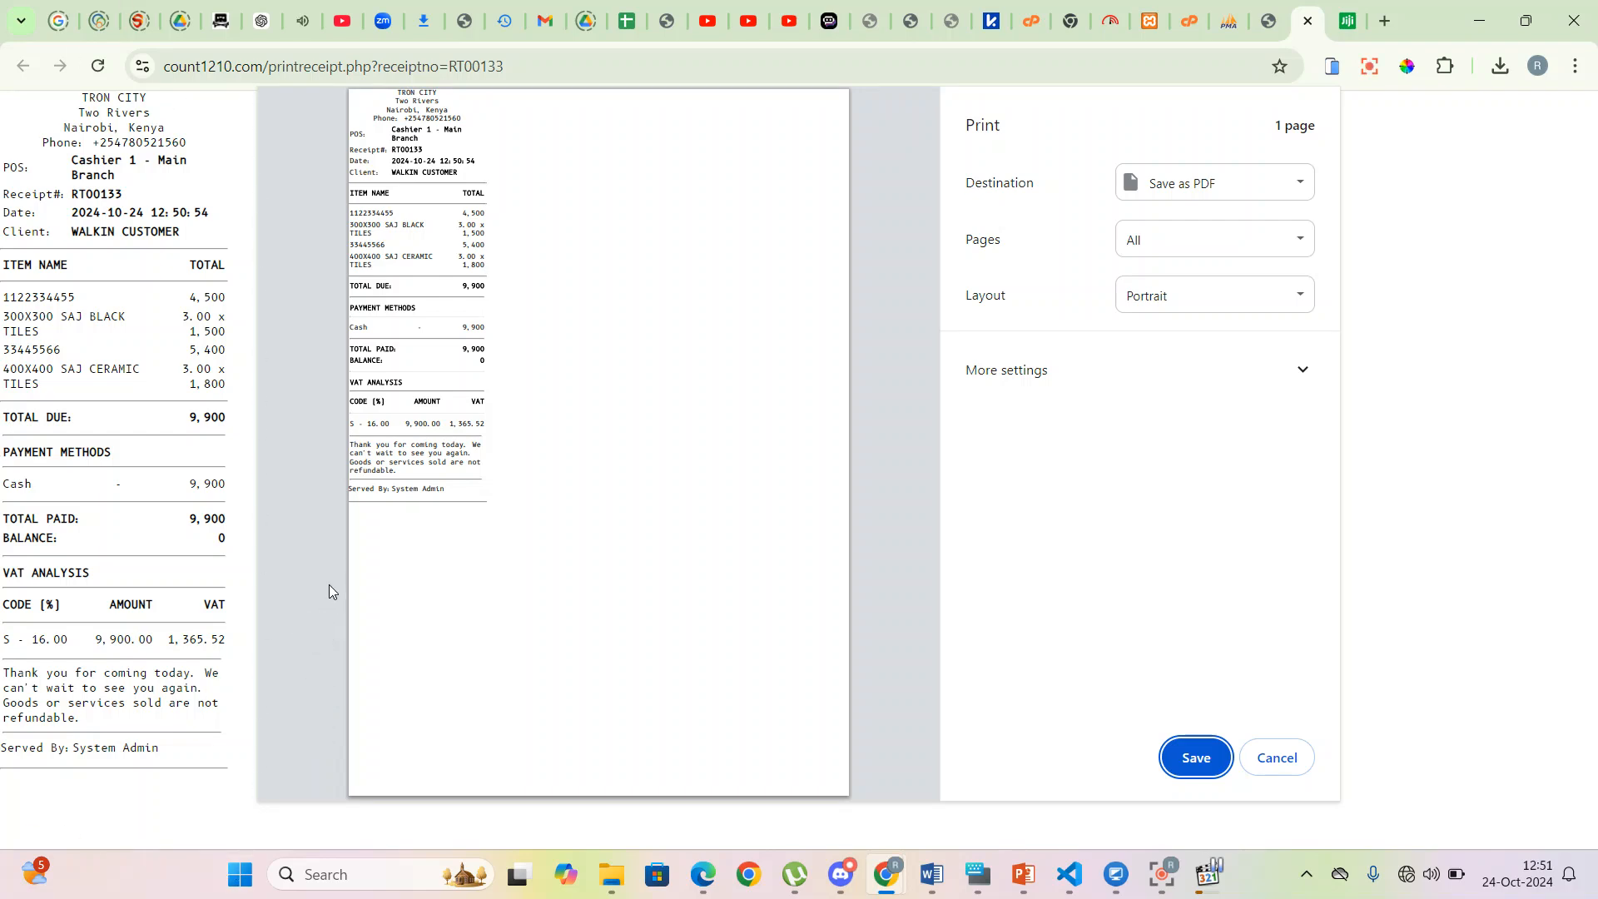
- Dismiss printing, then add one 300x300 Saj Black Tiles and one 400X400 Saj Ceramic Tiles (total 3,300.00)
{"action": "left_click", "coordinate": [1278, 759]}
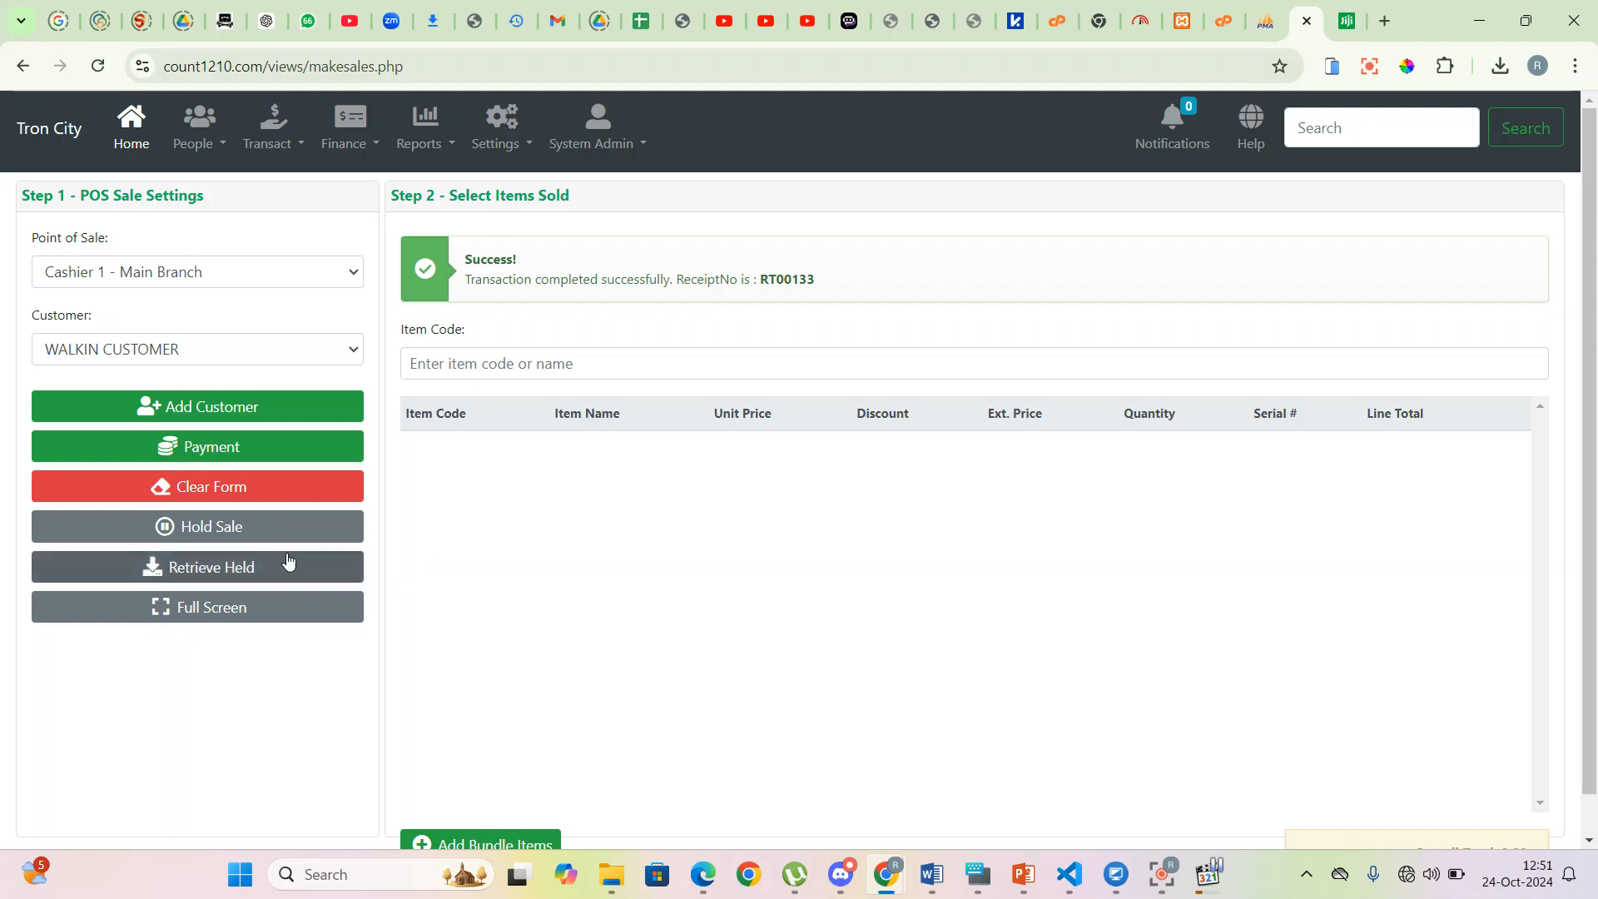
{"action": "left_click", "coordinate": [458, 365]}
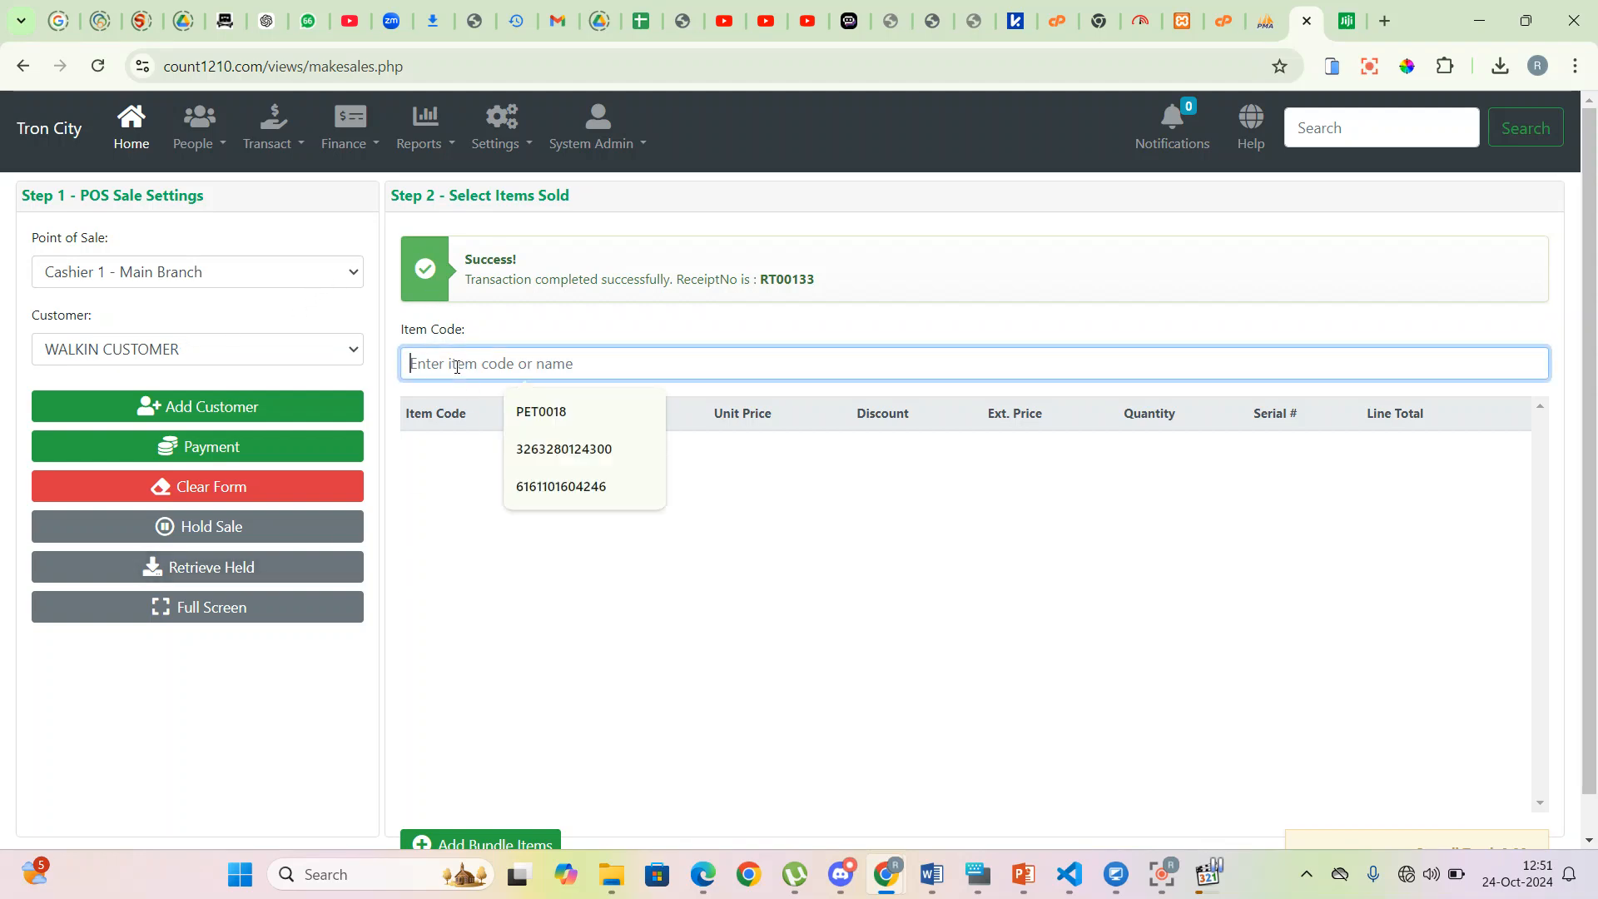
{"action": "type", "text": "300"}
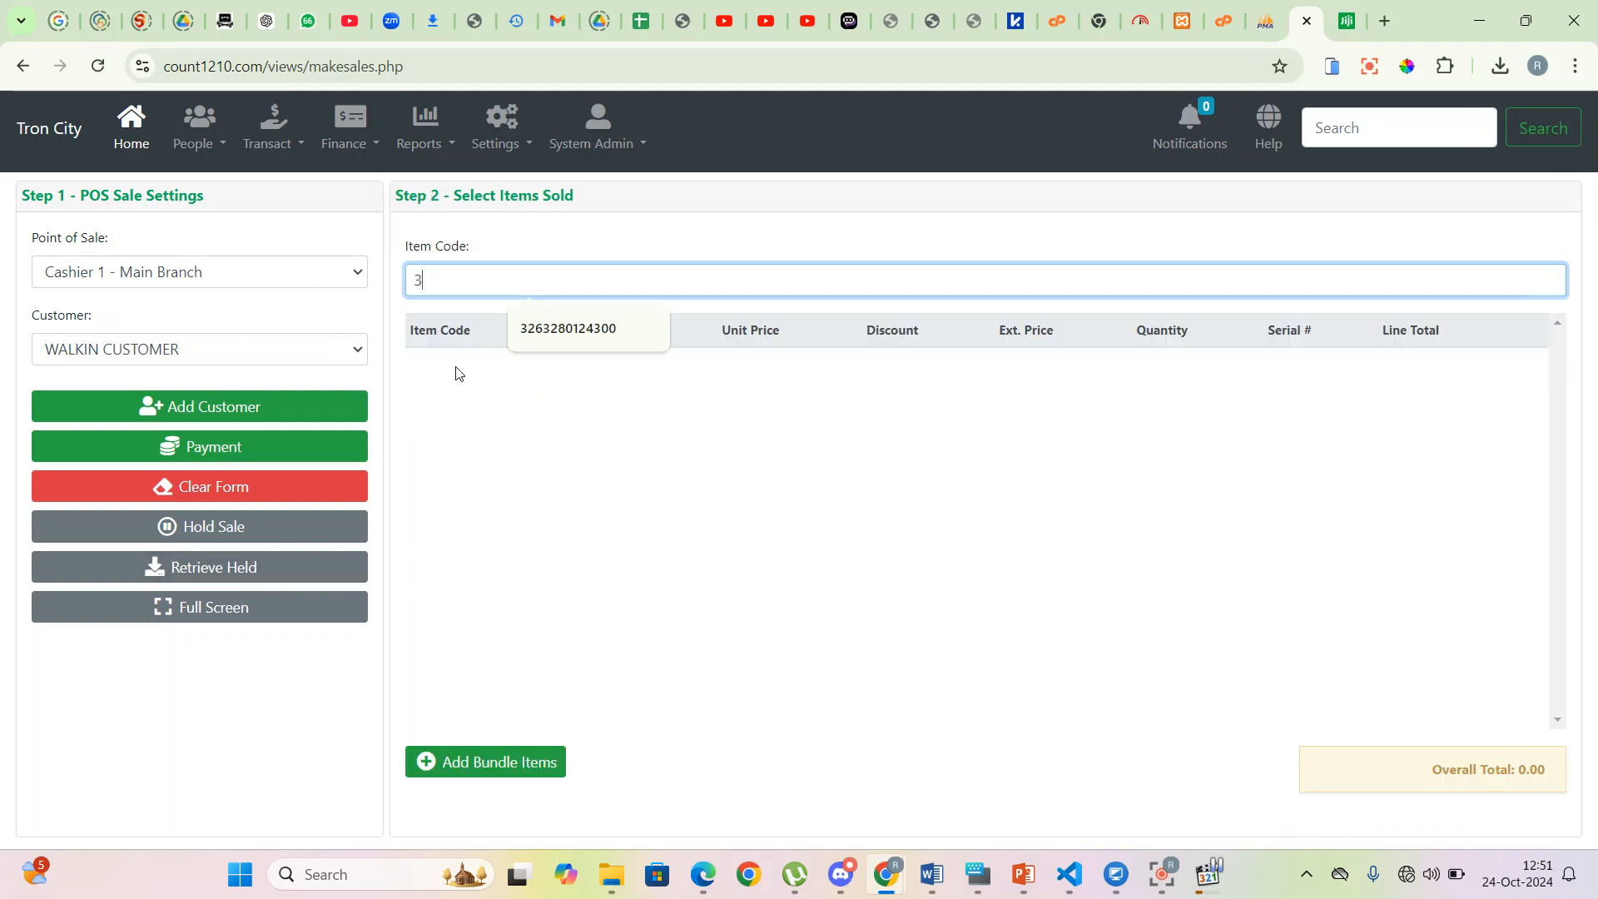
{"action": "left_click", "coordinate": [471, 307]}
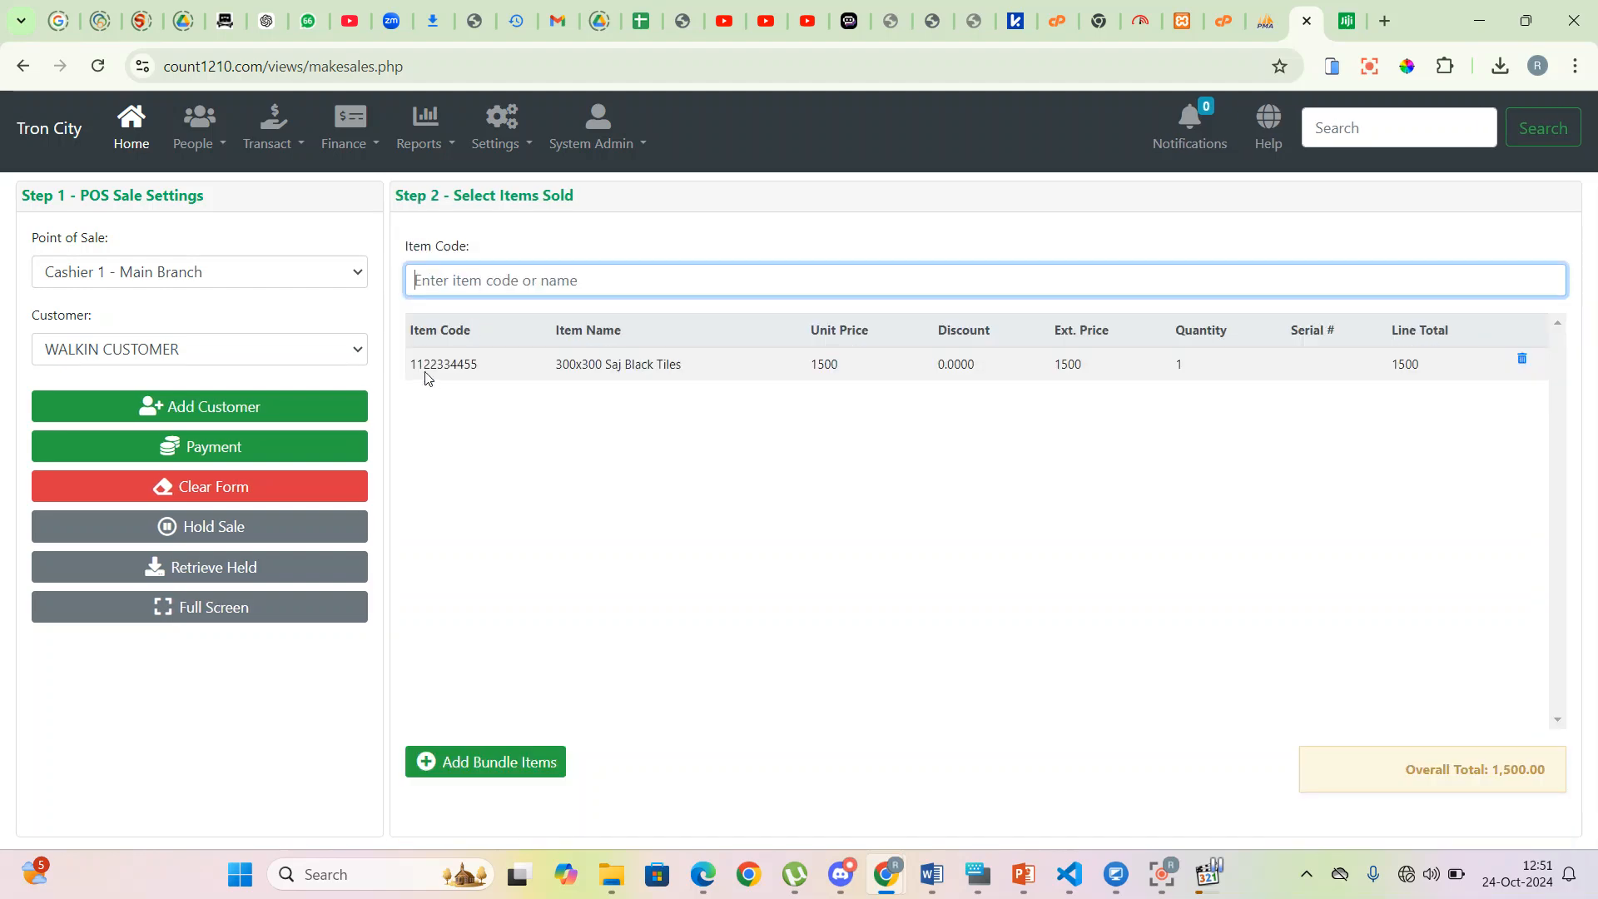
{"action": "left_click", "coordinate": [466, 278]}
{"action": "type", "text": "40"}
{"action": "type", "text": "0X"}
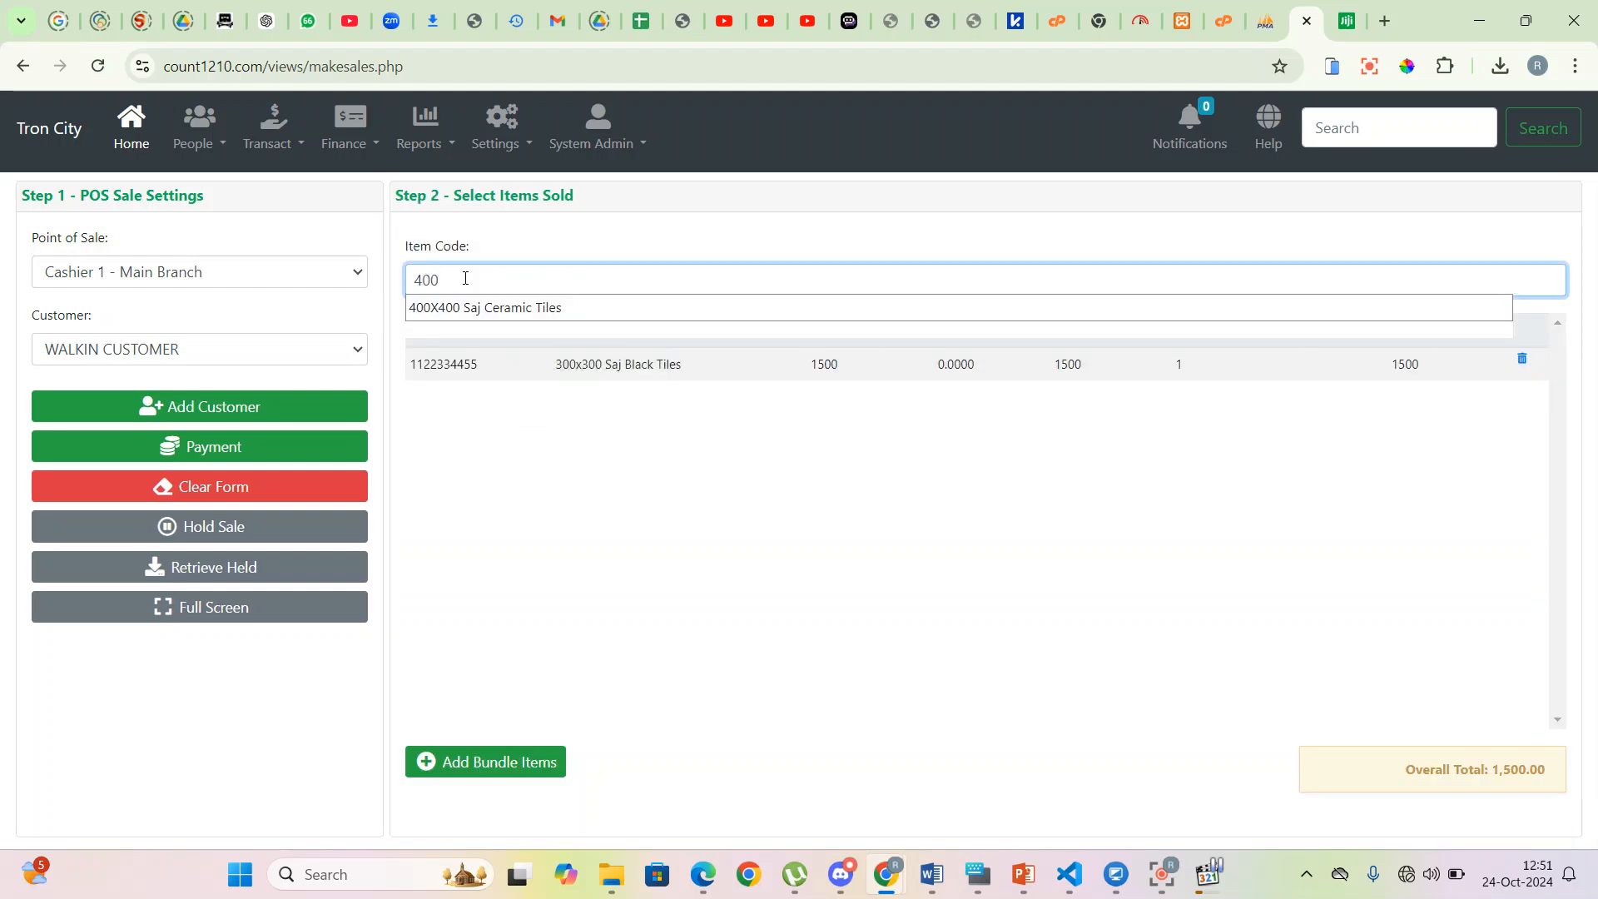
{"action": "left_click", "coordinate": [482, 309]}
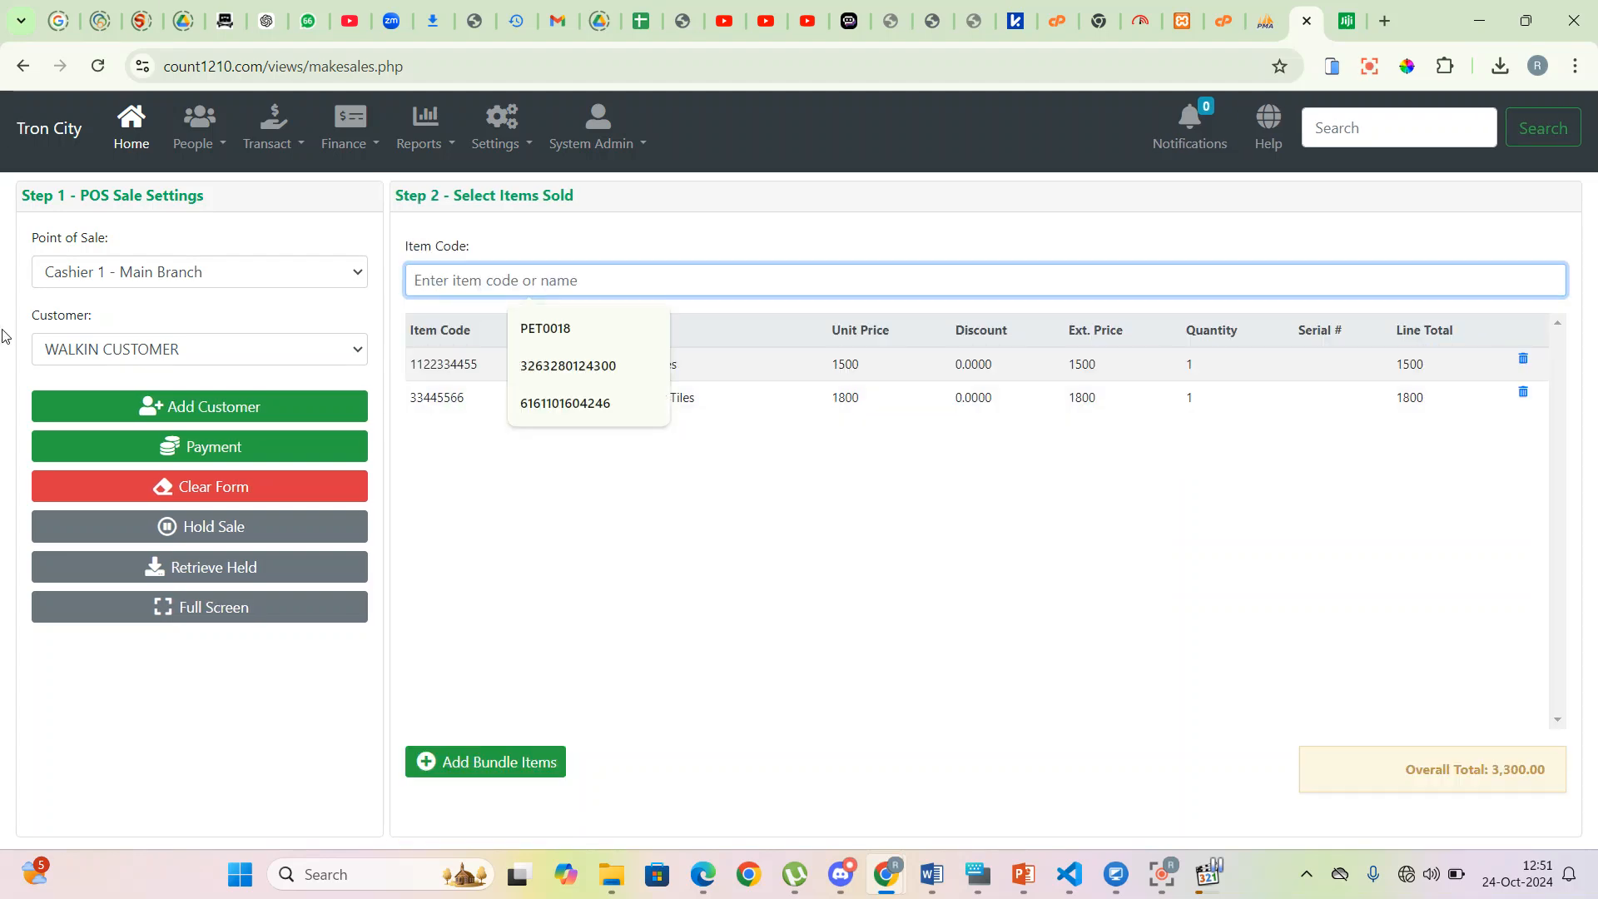
{"action": "left_click", "coordinate": [1069, 530]}
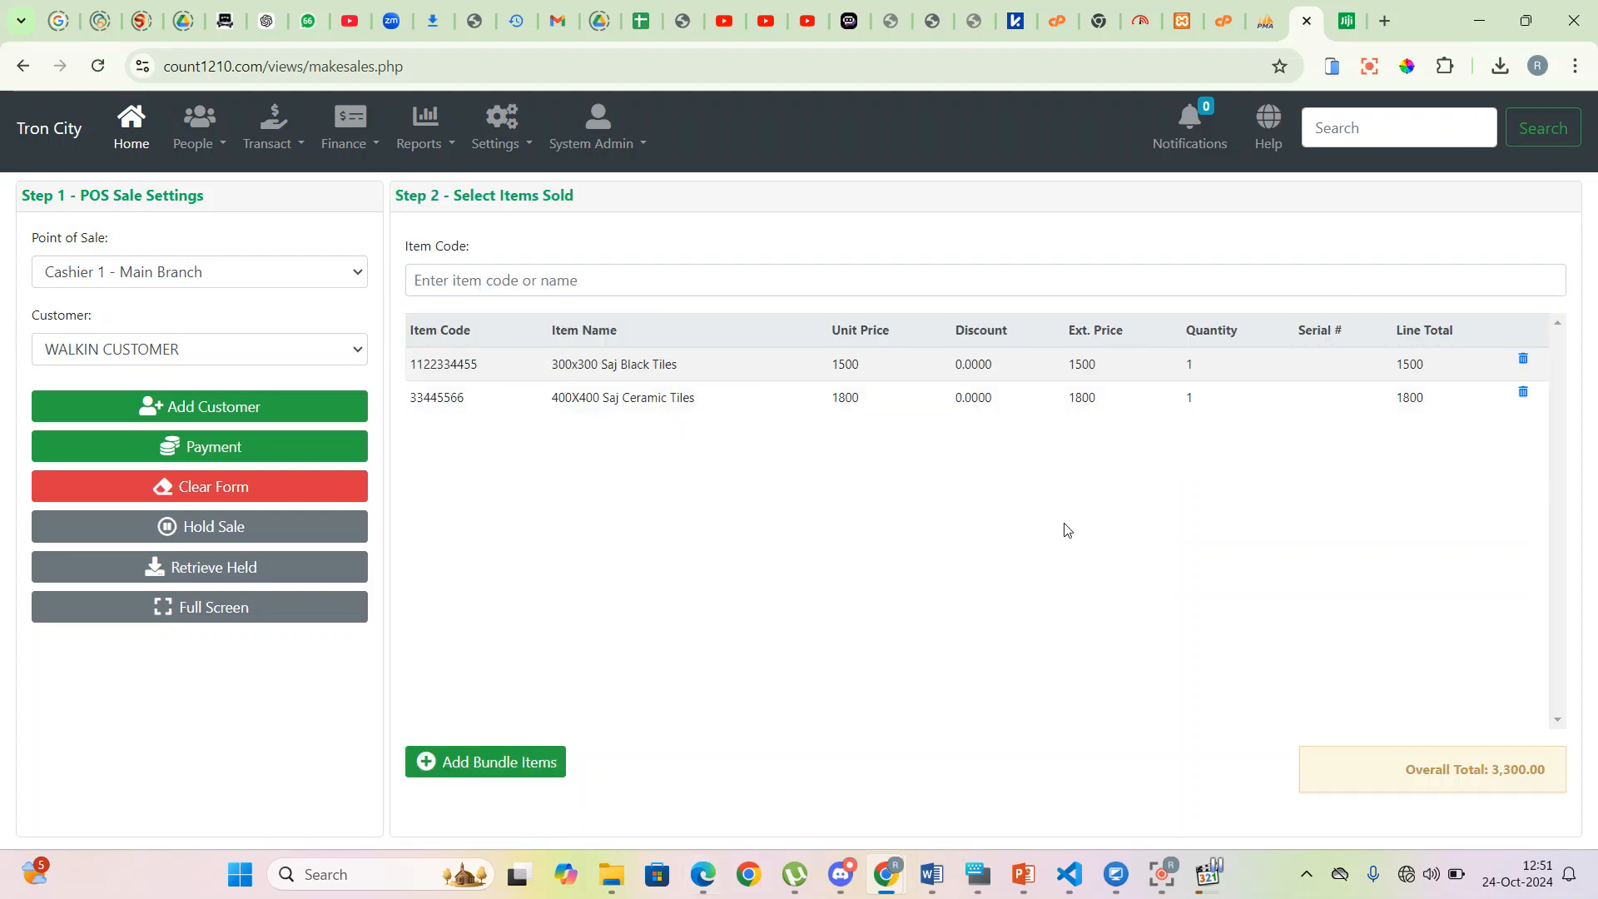
- Put the current 3,300.00 tile sale on hold
{"action": "left_click", "coordinate": [237, 536]}
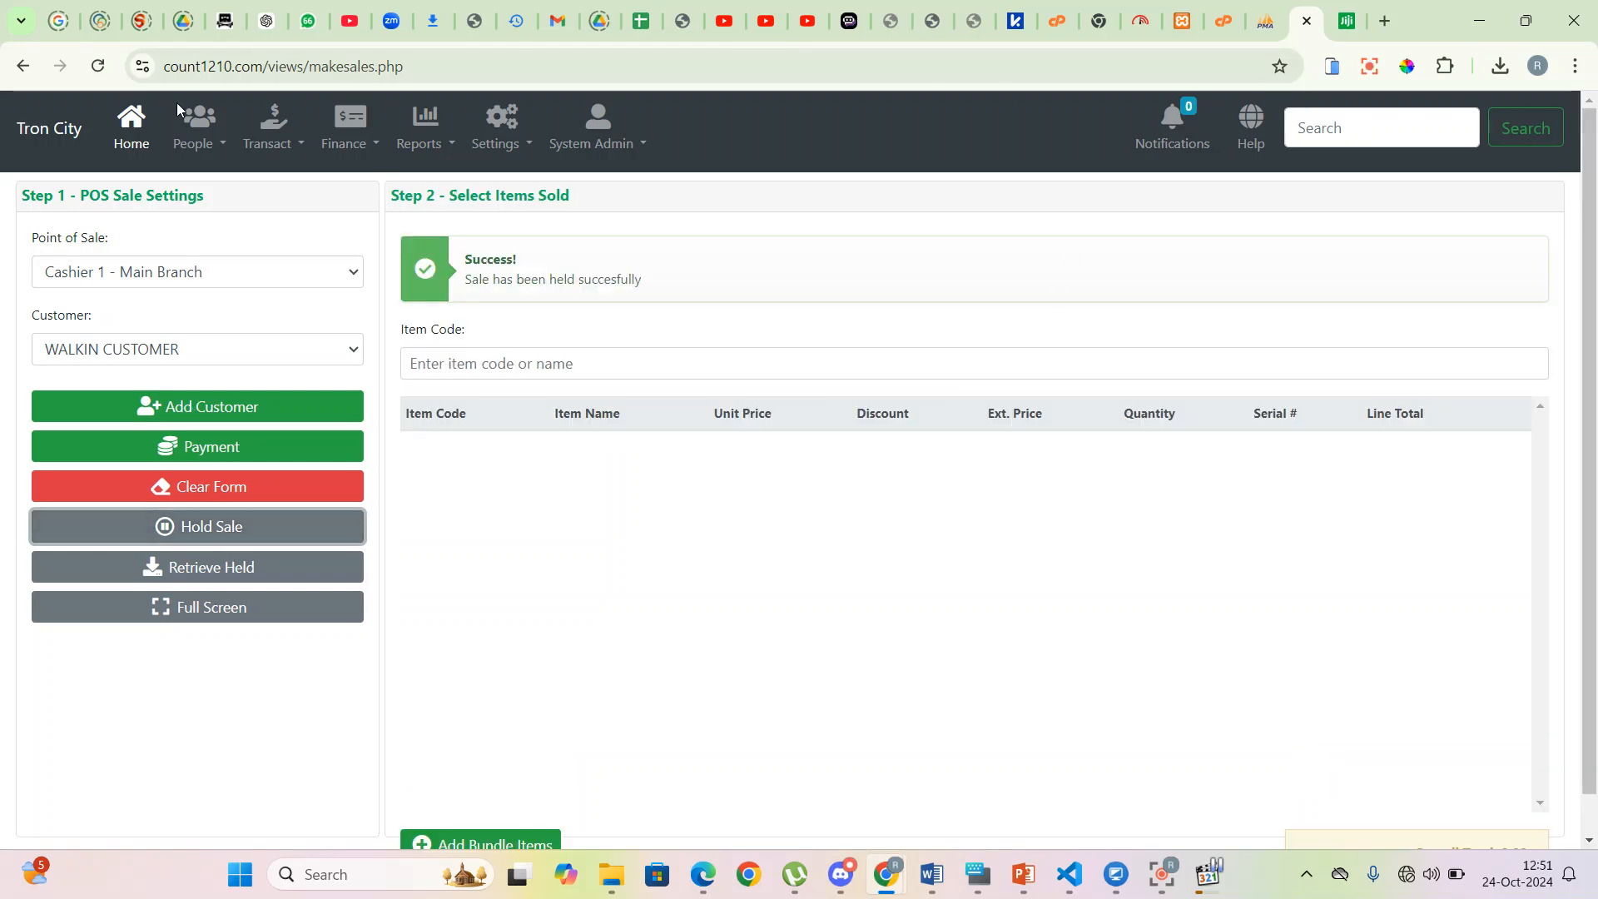
{"action": "left_click", "coordinate": [464, 361]}
{"action": "left_click", "coordinate": [486, 349]}
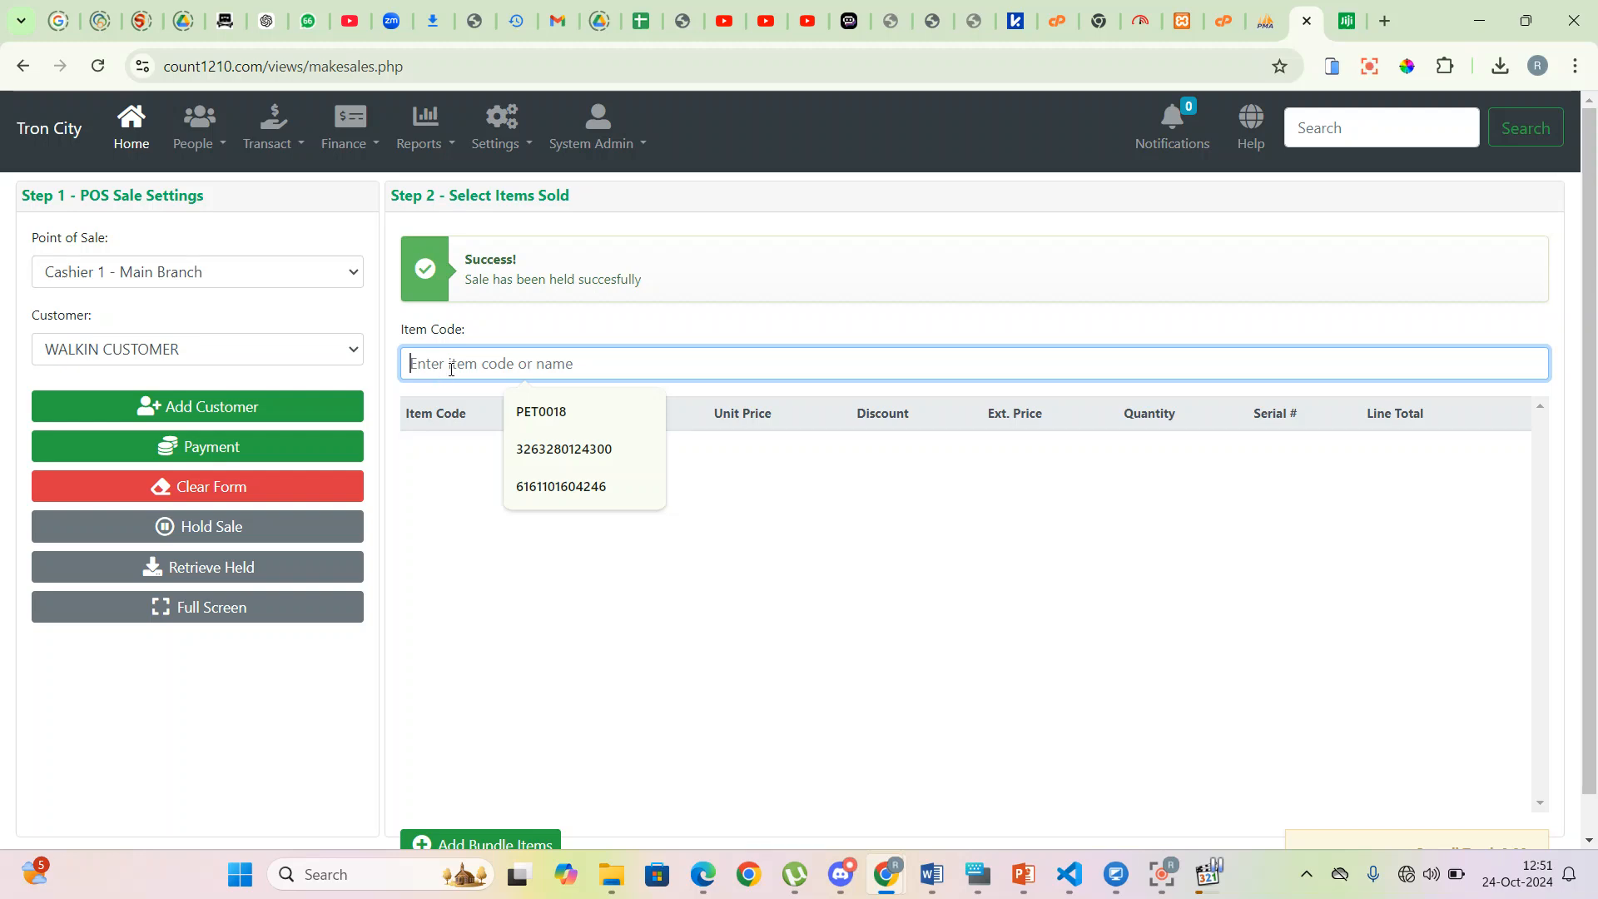
- Restore the held walk-in sale from Retrieve Held and switch the page to full screen
{"action": "left_click", "coordinate": [248, 576]}
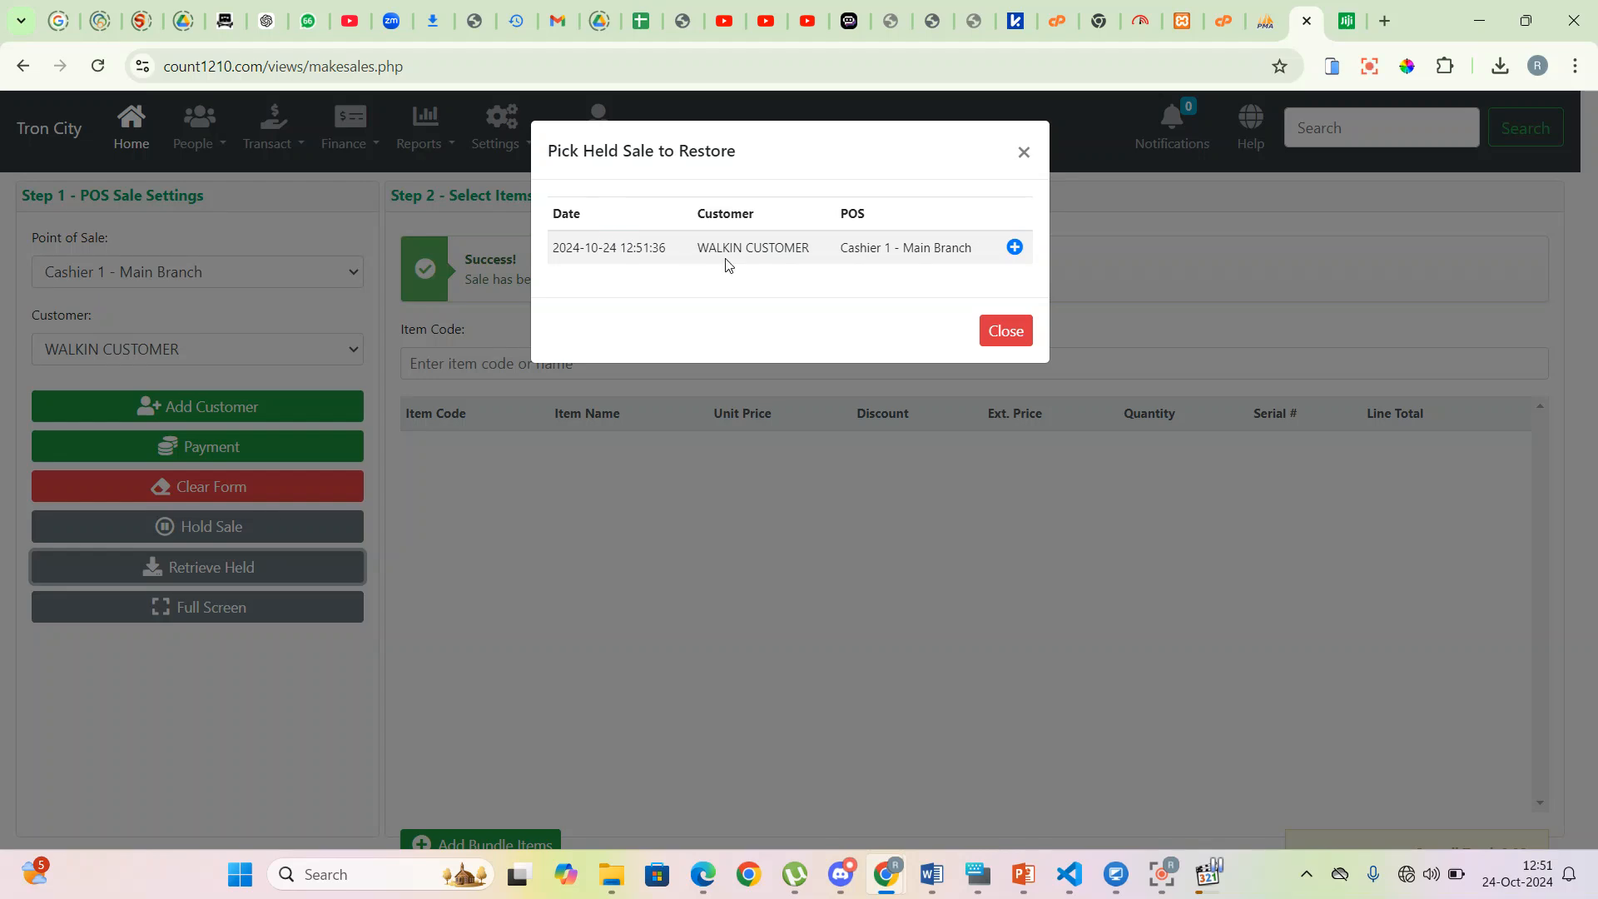
{"action": "left_click", "coordinate": [1015, 248]}
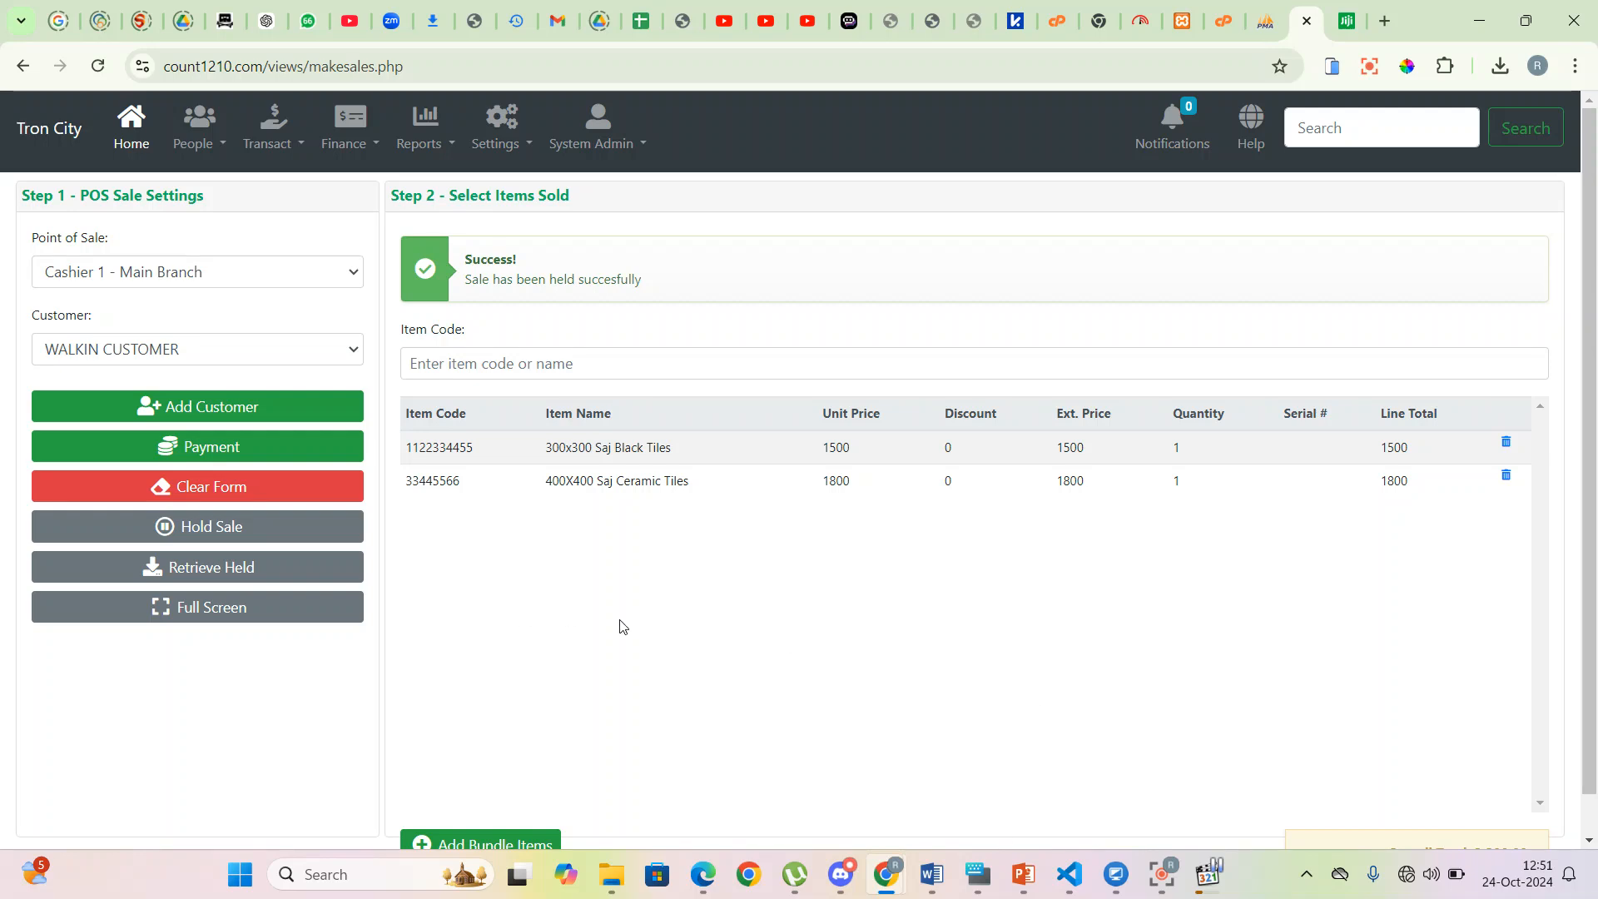
{"action": "scroll", "coordinate": [975, 553], "scroll_direction": "down", "scroll_amount": 1}
{"action": "scroll", "coordinate": [975, 553], "scroll_direction": "up", "scroll_amount": 1}
{"action": "left_click", "coordinate": [240, 613]}
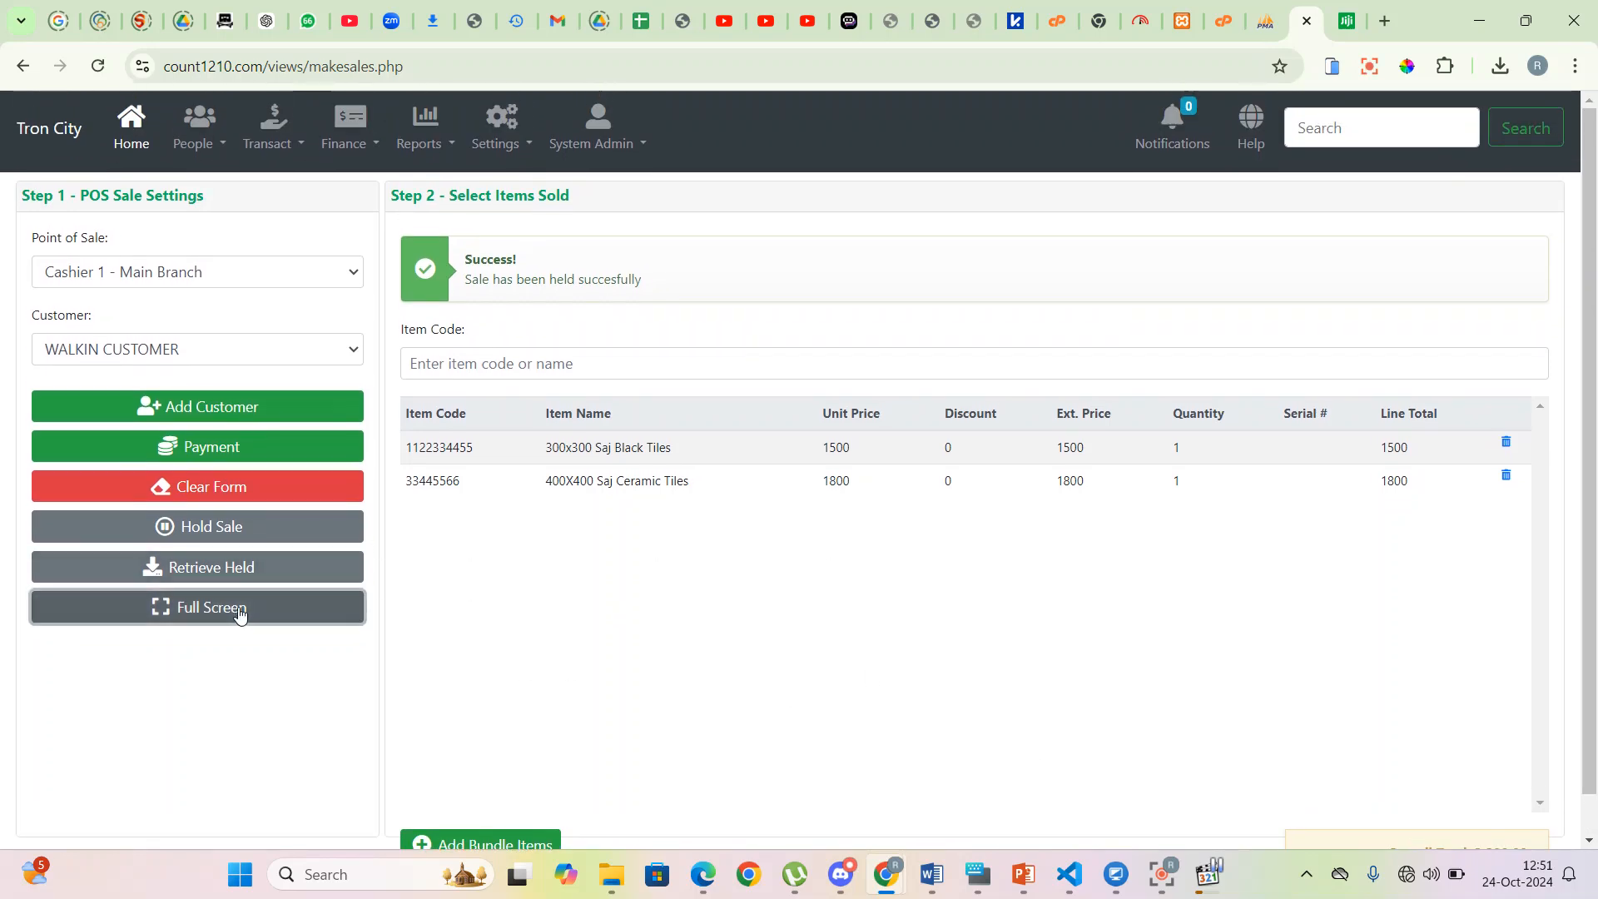
{"action": "left_click", "coordinate": [204, 608]}
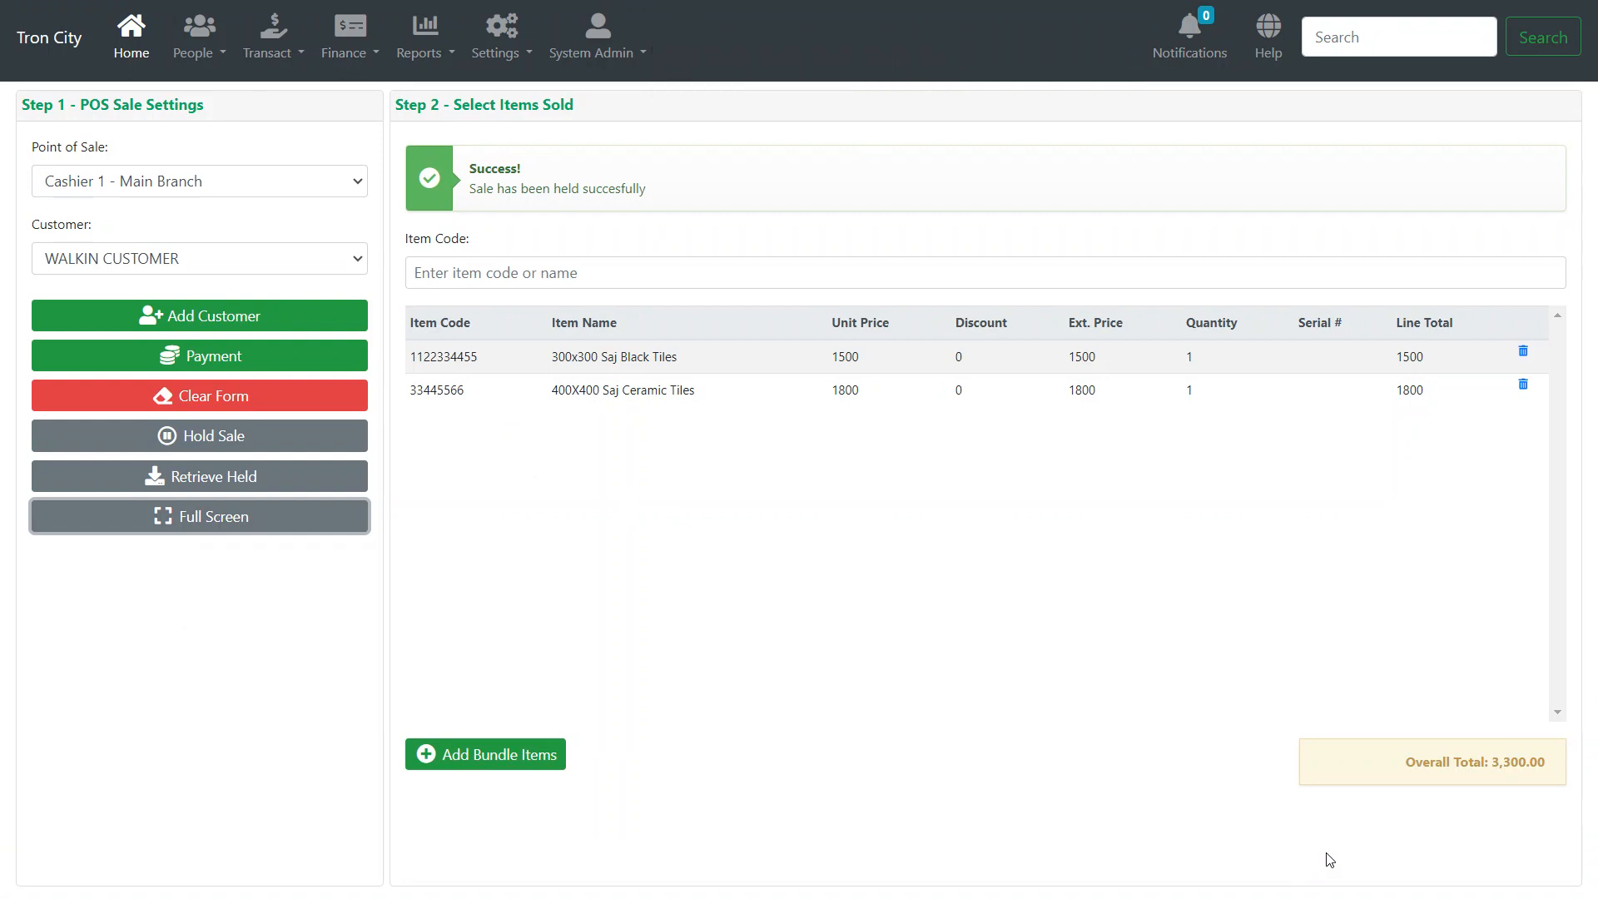
- Exit full screen and start a new entry on the Transact > Spoilage page
{"action": "key", "text": "Escape"}
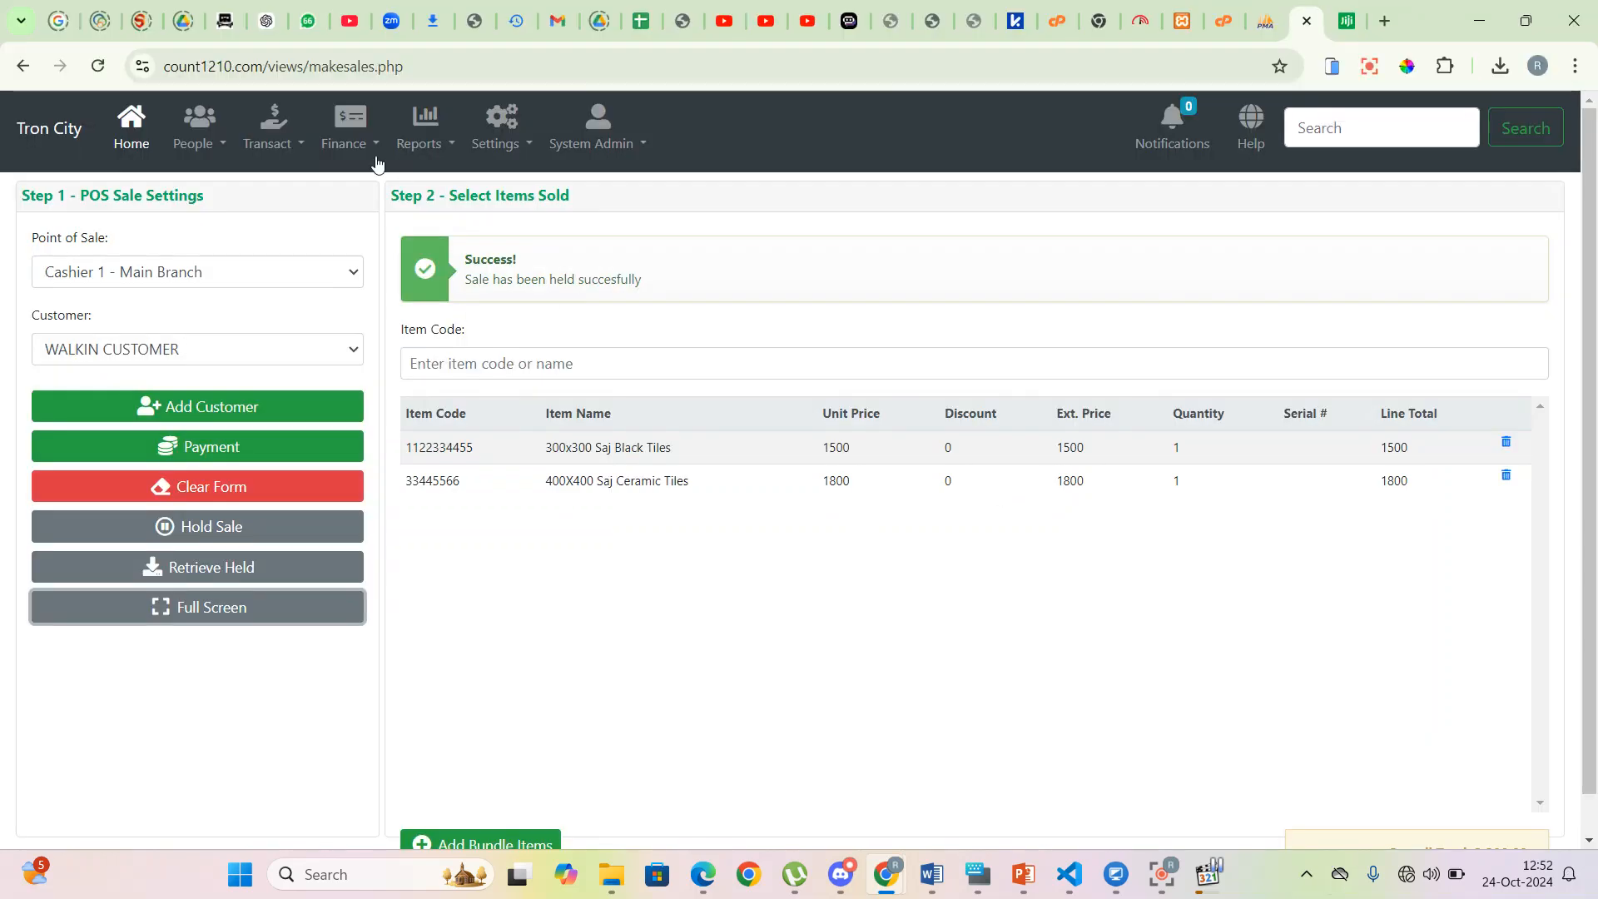
{"action": "left_click", "coordinate": [302, 146]}
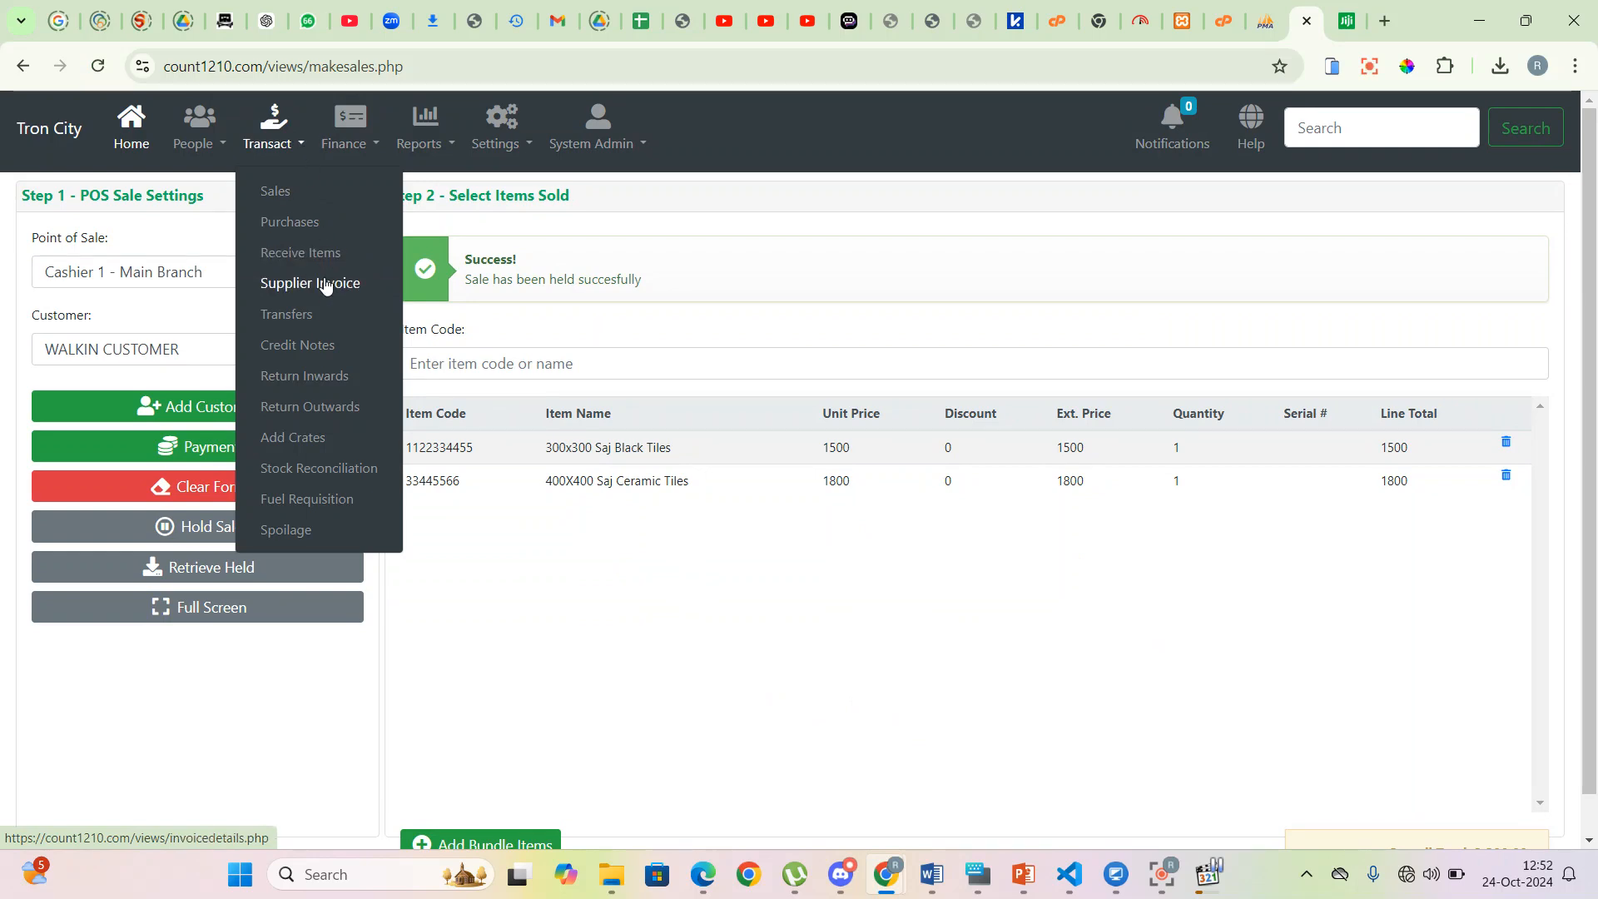
{"action": "left_click", "coordinate": [319, 534]}
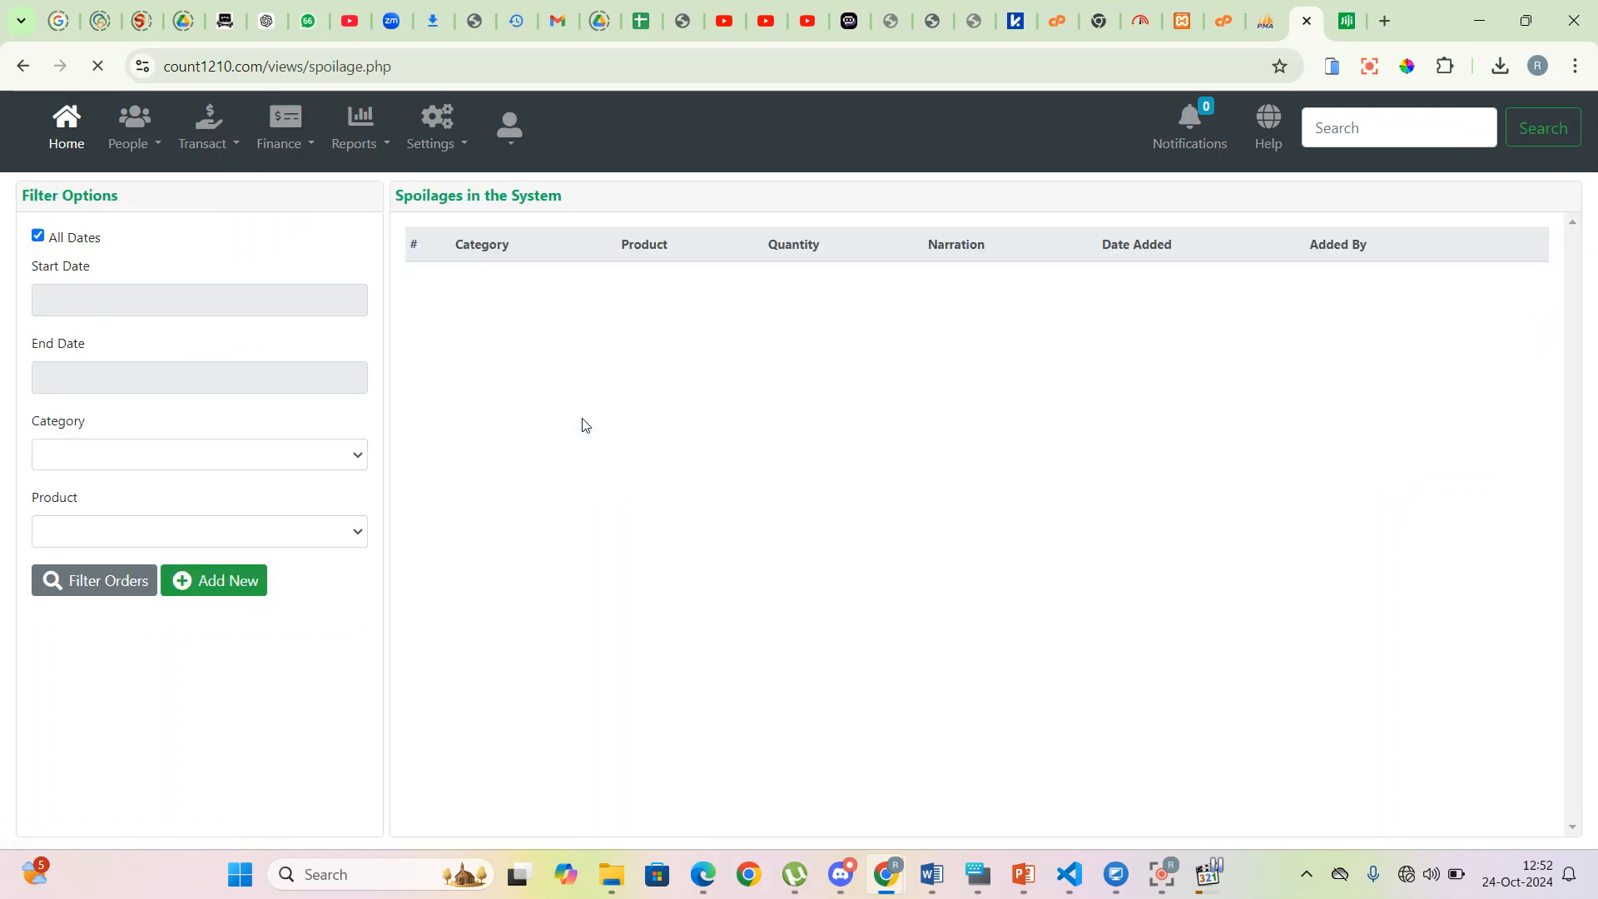
{"action": "left_click", "coordinate": [231, 587]}
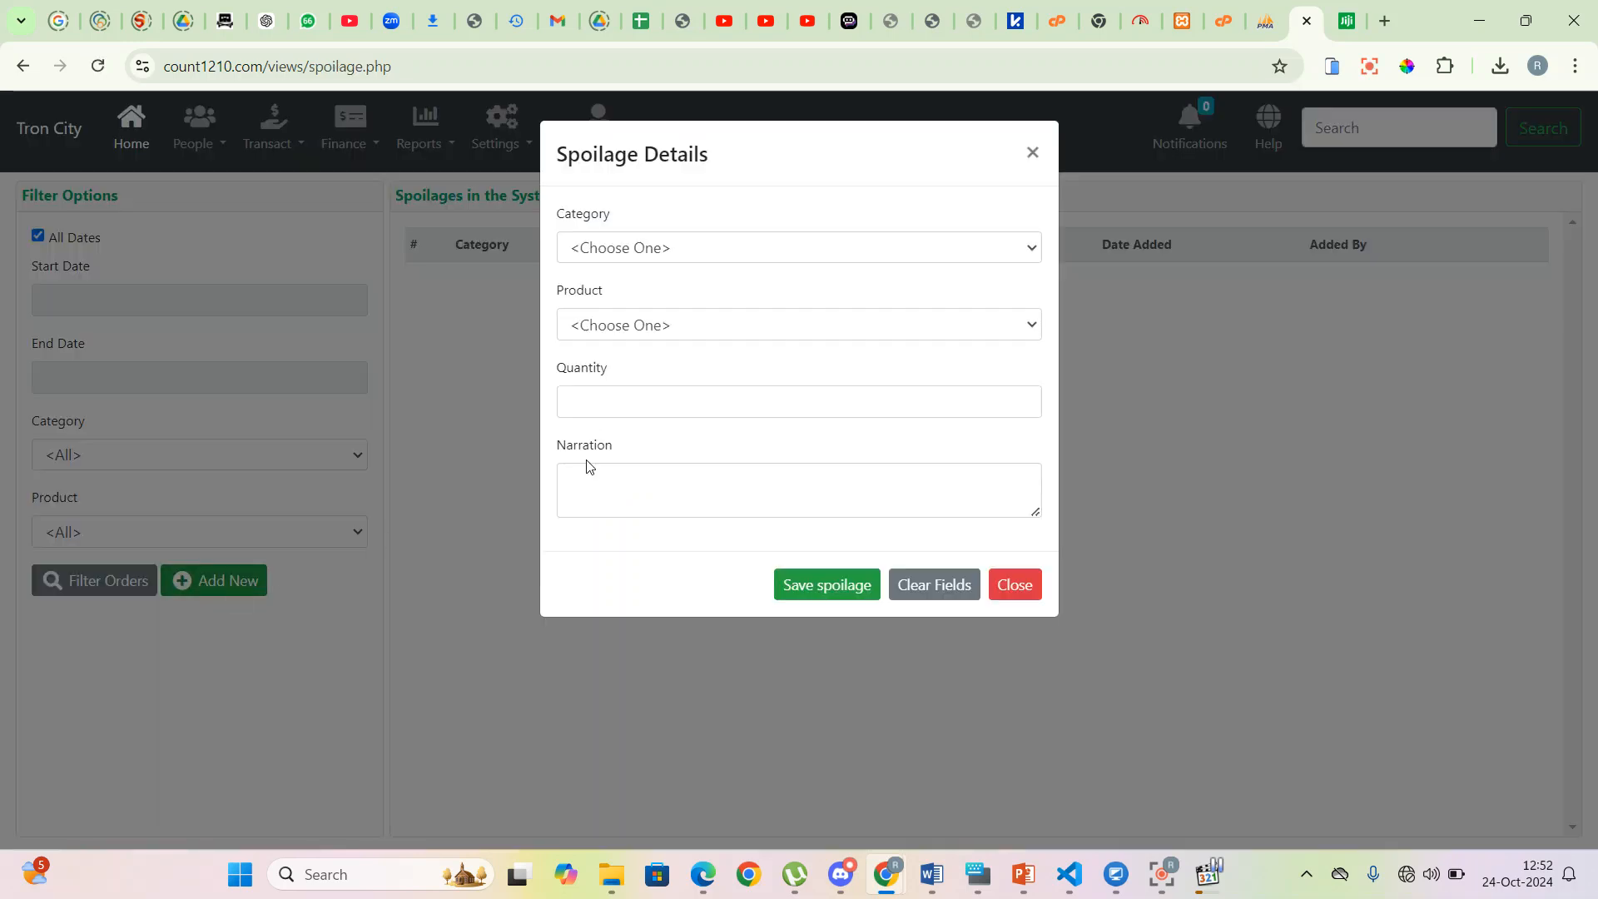
- Fill in a Damaged spoilage of 1 × 300x300 Saj Black Tiles, then close without saving
{"action": "left_click", "coordinate": [793, 260]}
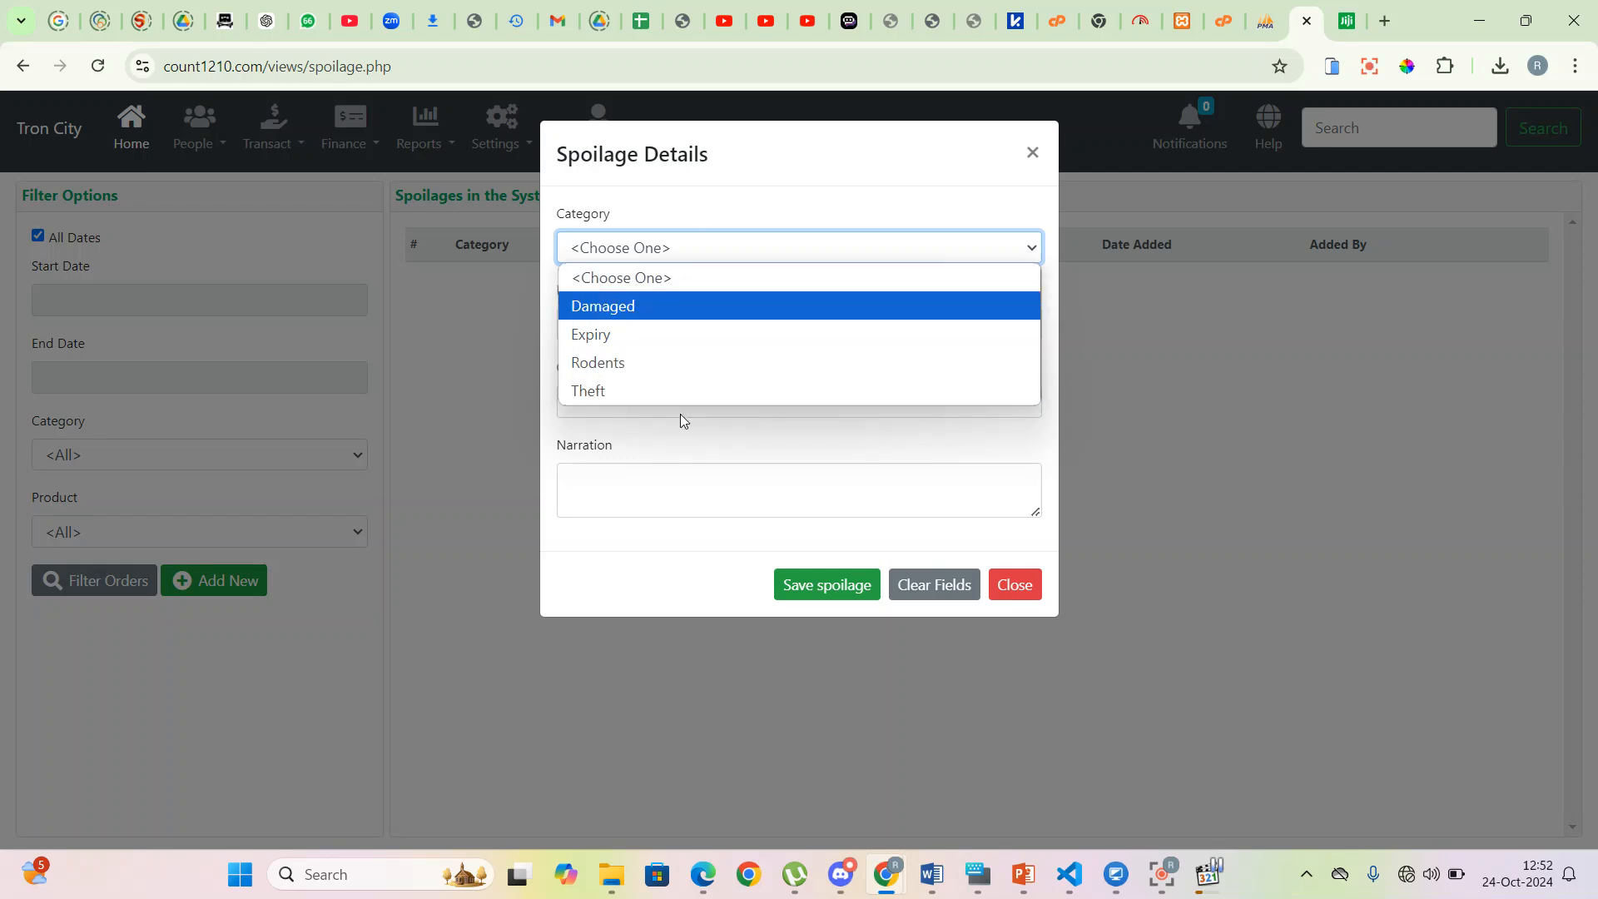
{"action": "left_click", "coordinate": [711, 313]}
{"action": "left_click", "coordinate": [671, 324]}
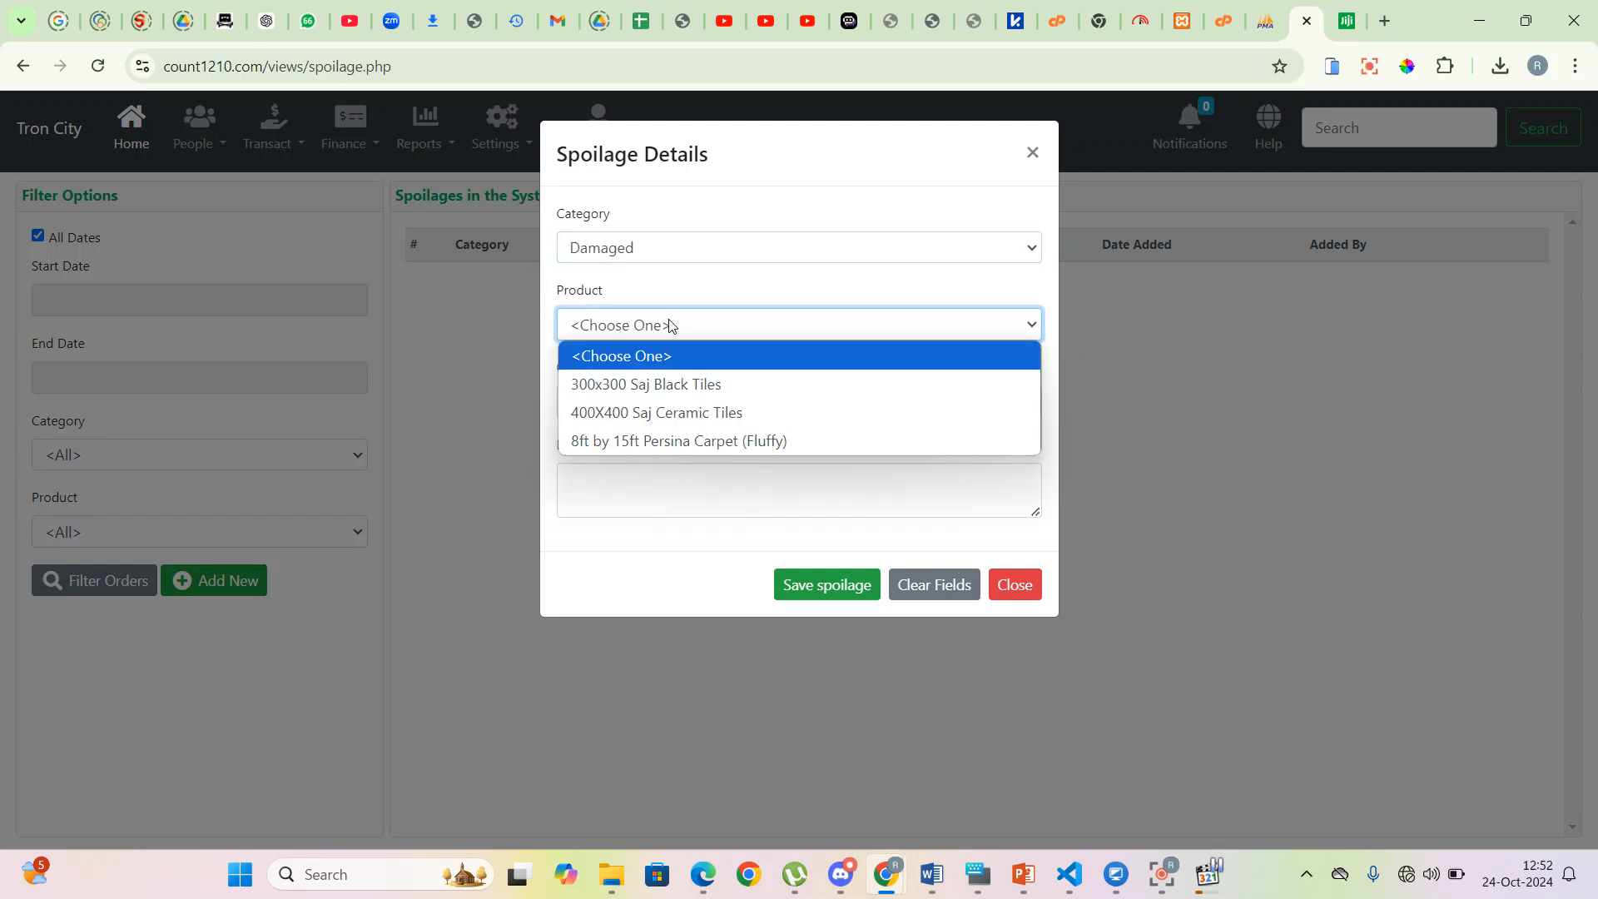
{"action": "left_click", "coordinate": [659, 381]}
{"action": "left_click", "coordinate": [629, 398]}
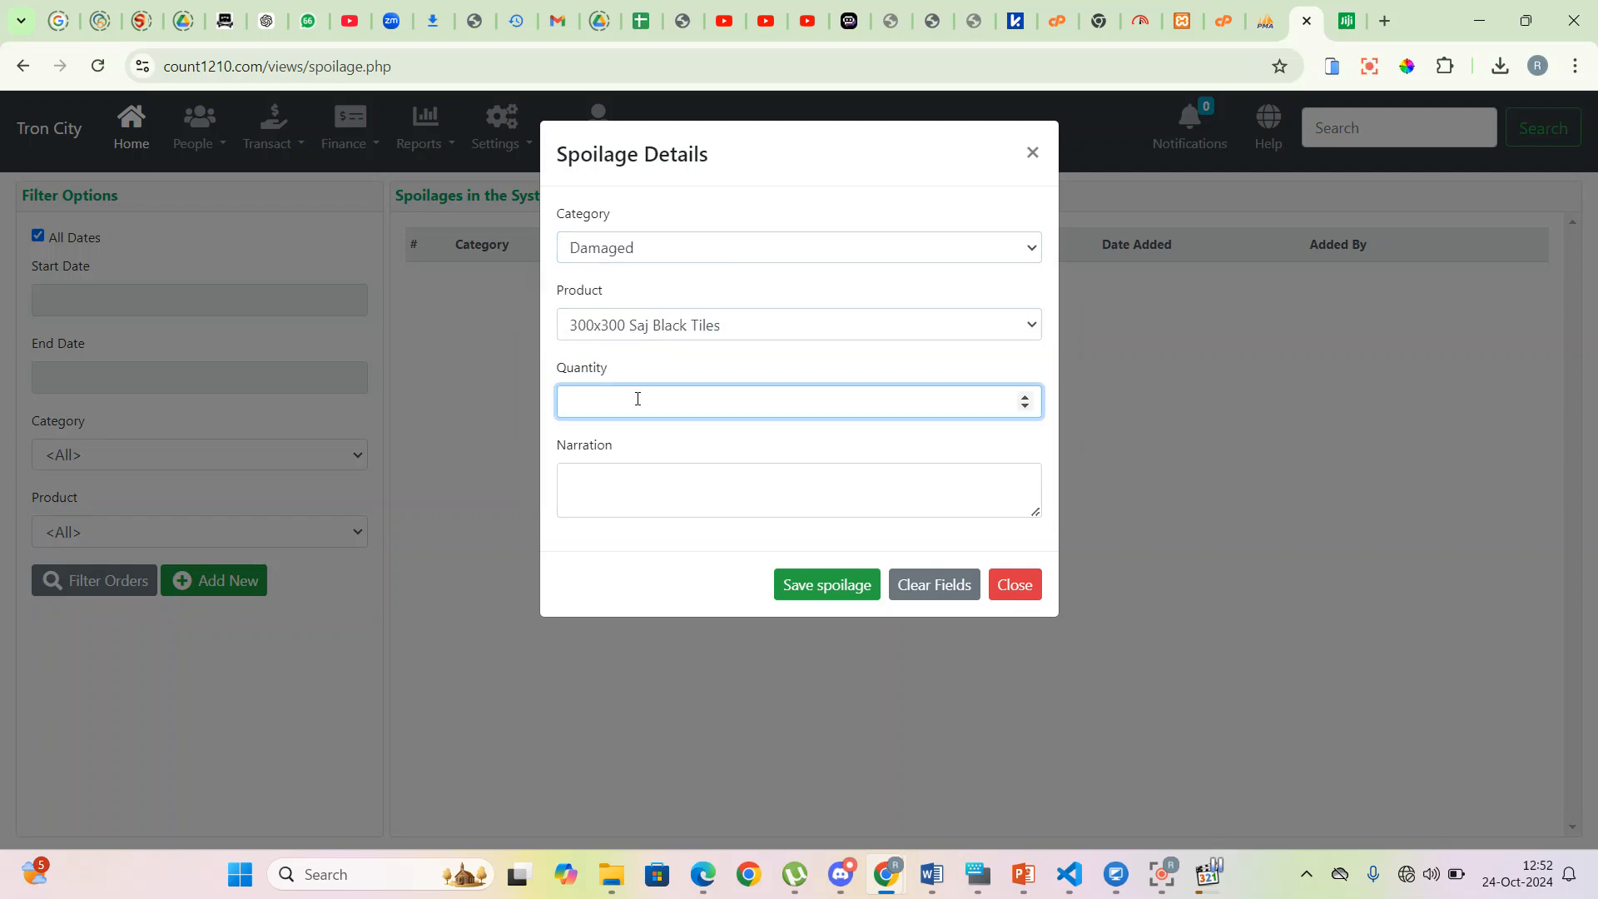
{"action": "type", "text": "1"}
{"action": "left_click", "coordinate": [632, 481]}
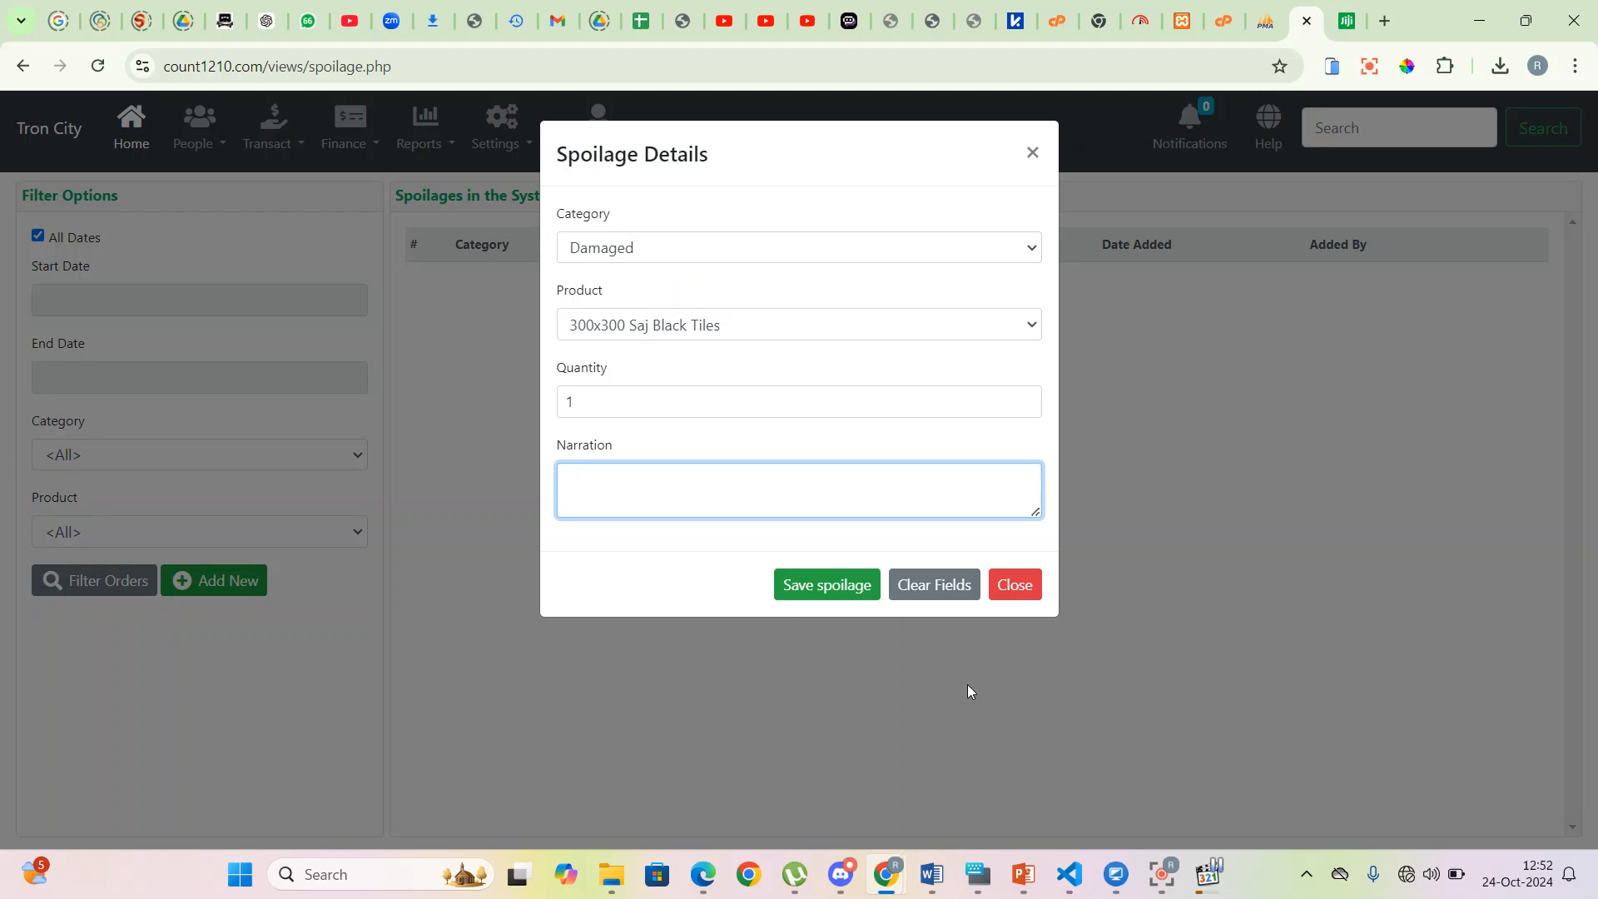
{"action": "left_click", "coordinate": [1036, 596]}
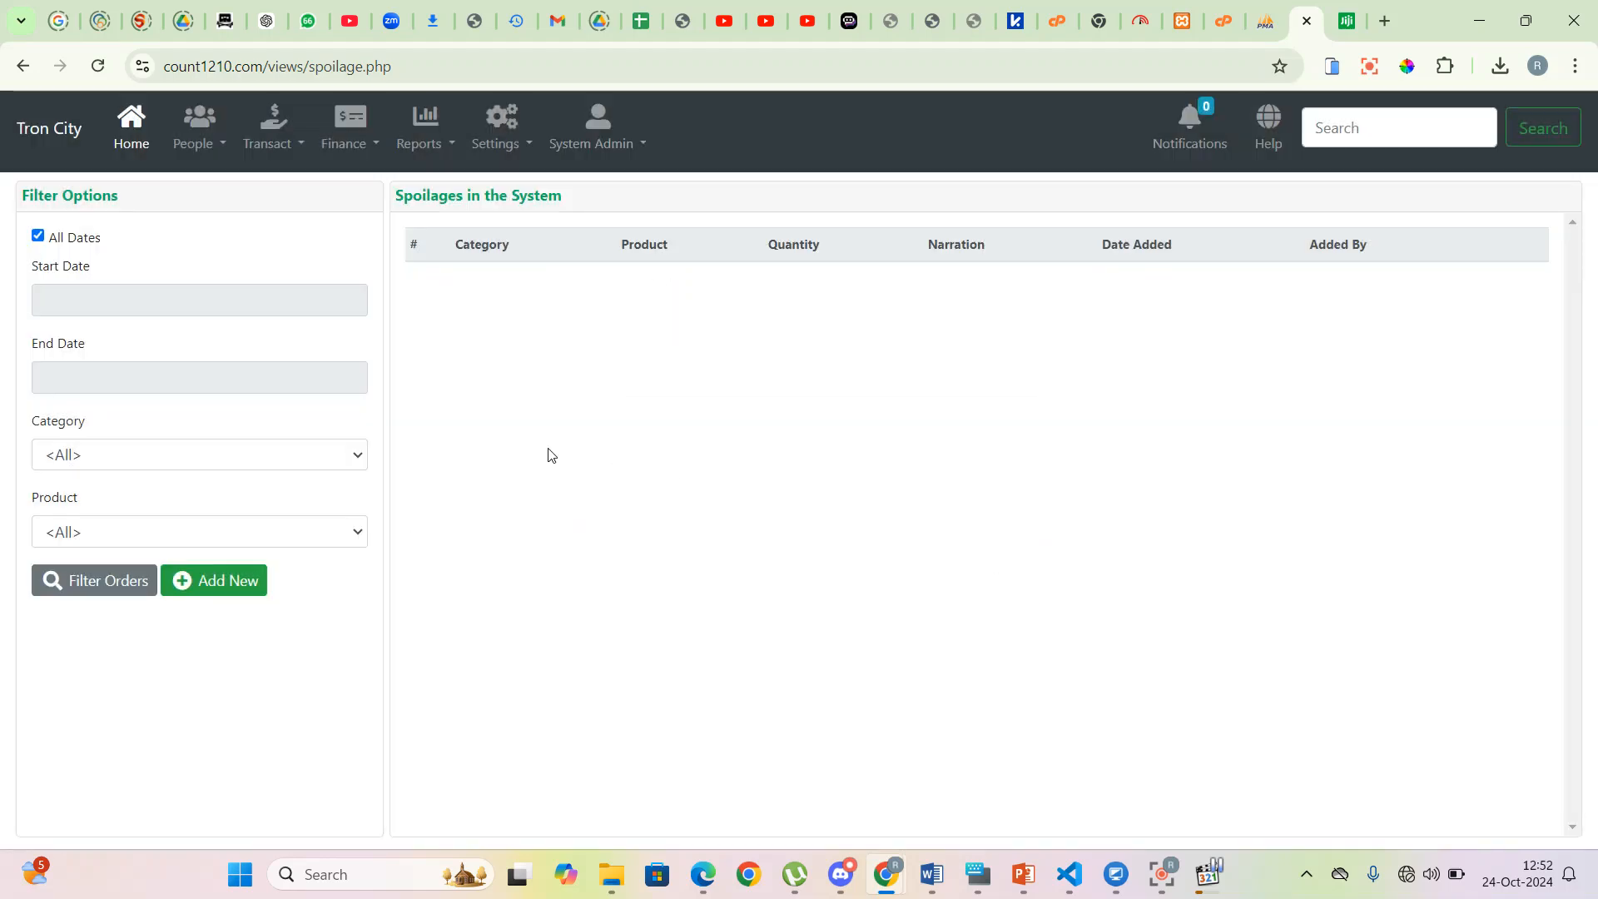
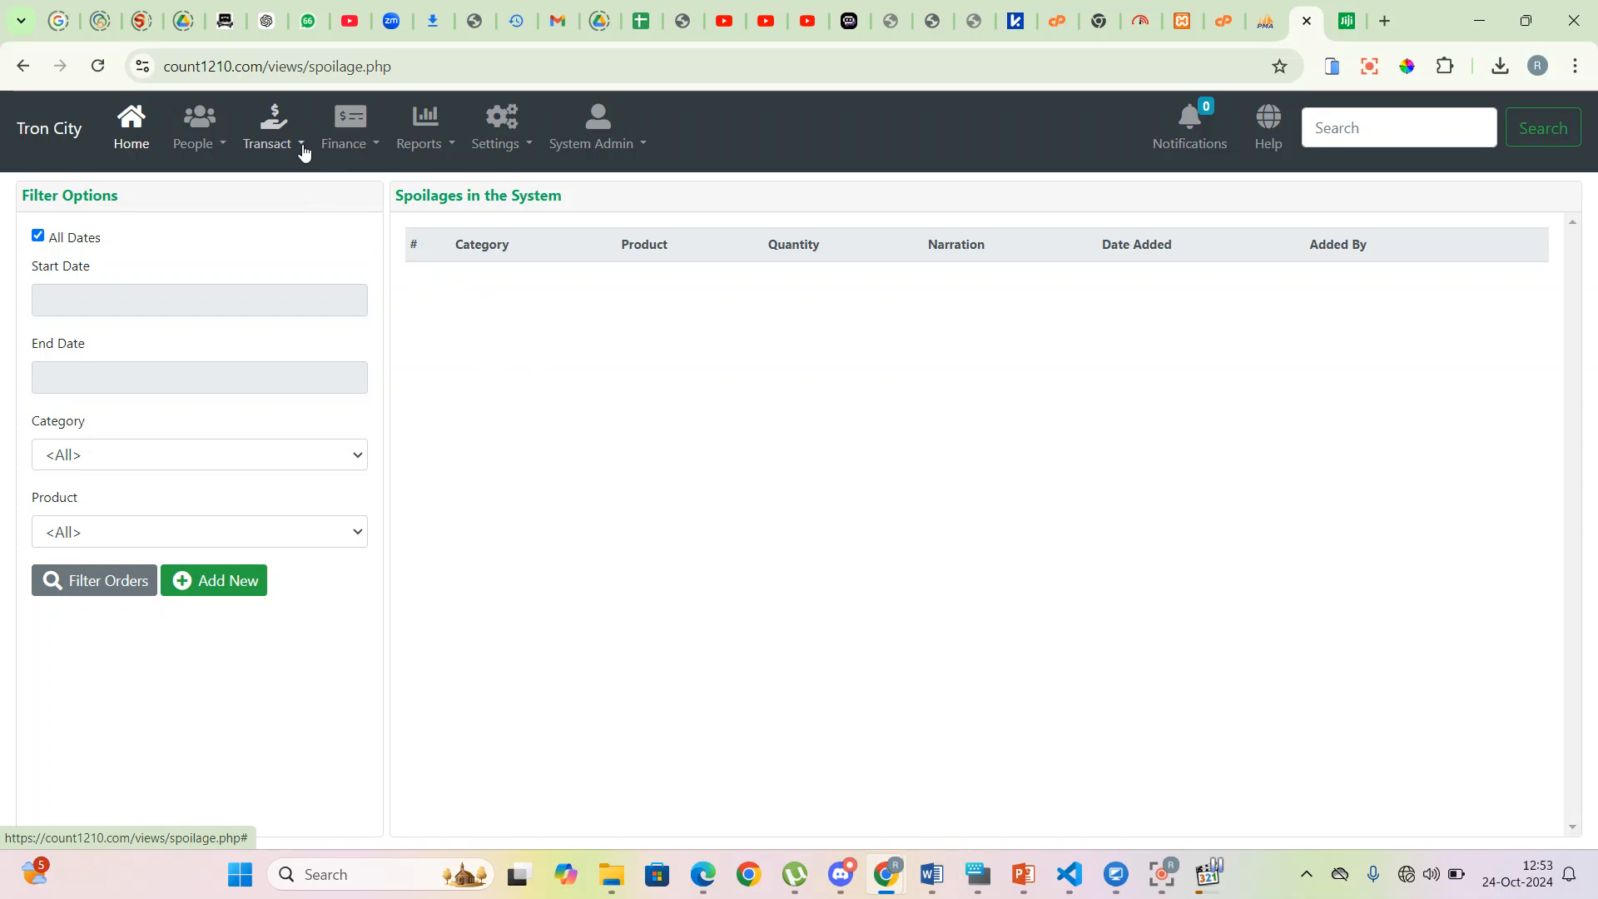
- Start a new sale at Cashier 1 - Main Branch for customer Jumba Construction Ltd
{"action": "left_click", "coordinate": [304, 152]}
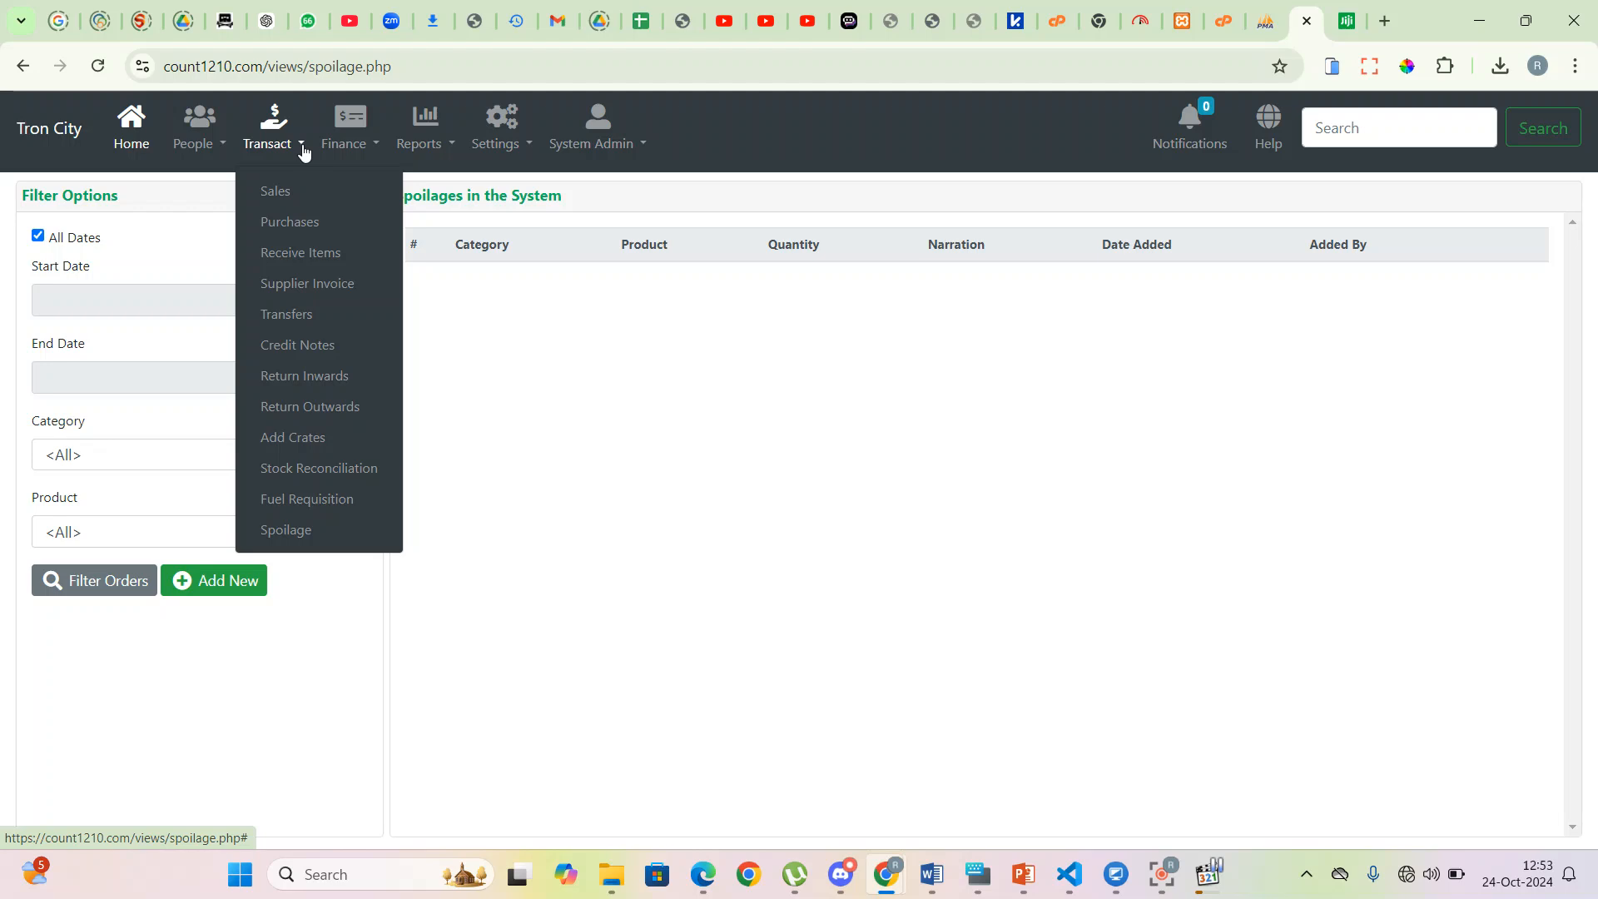
{"action": "left_click", "coordinate": [308, 195]}
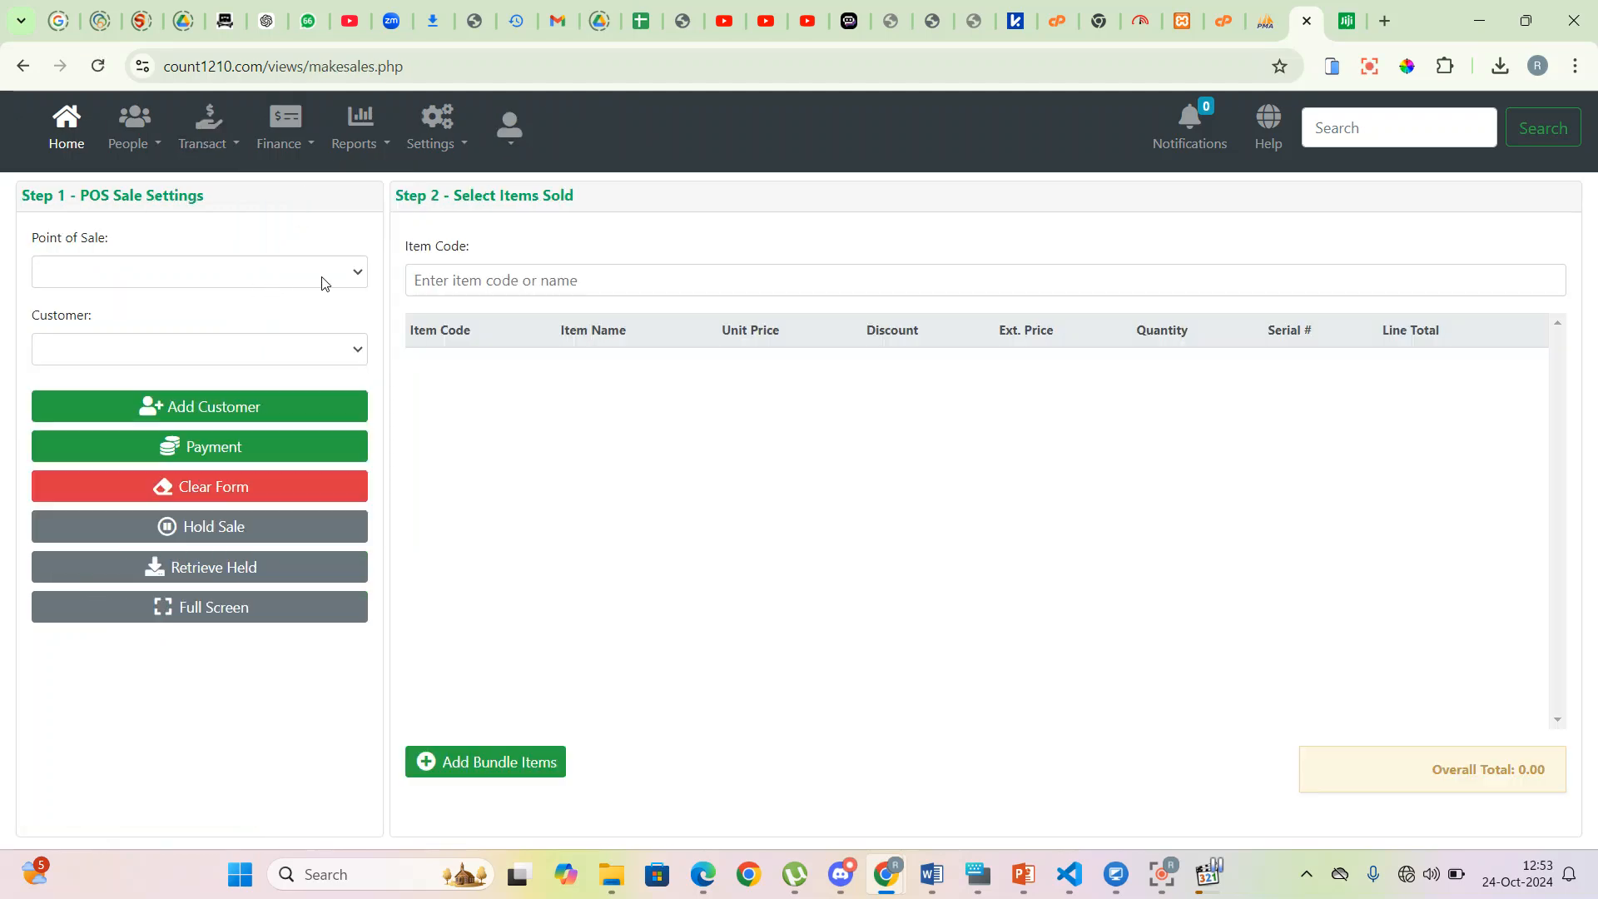
{"action": "left_click", "coordinate": [341, 273]}
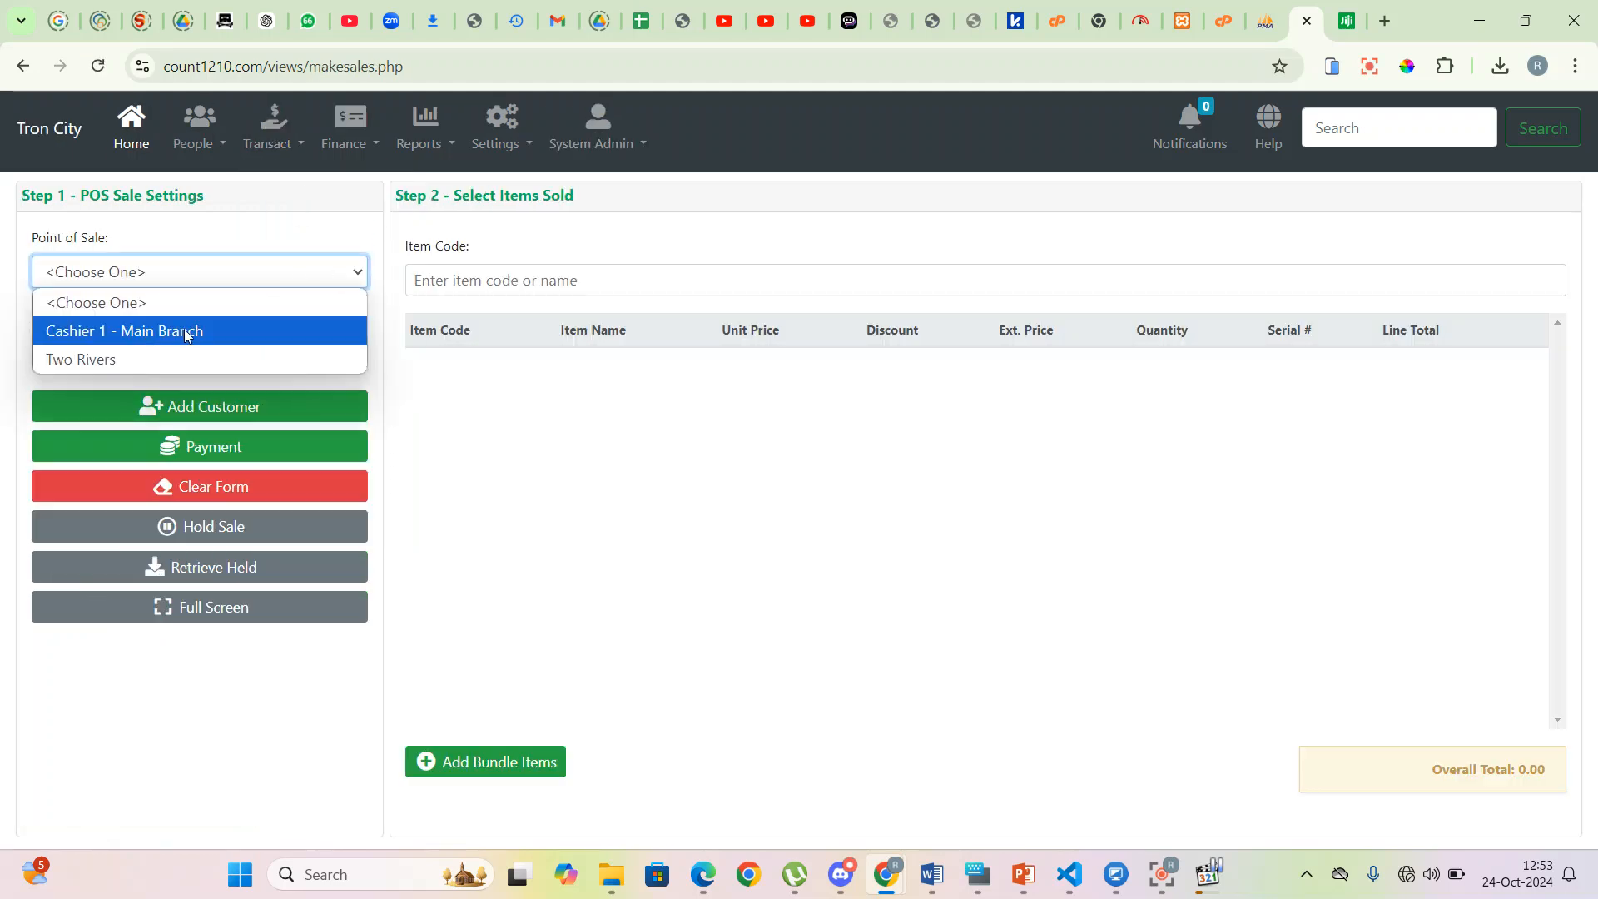
{"action": "left_click", "coordinate": [183, 332]}
{"action": "left_click", "coordinate": [346, 356]}
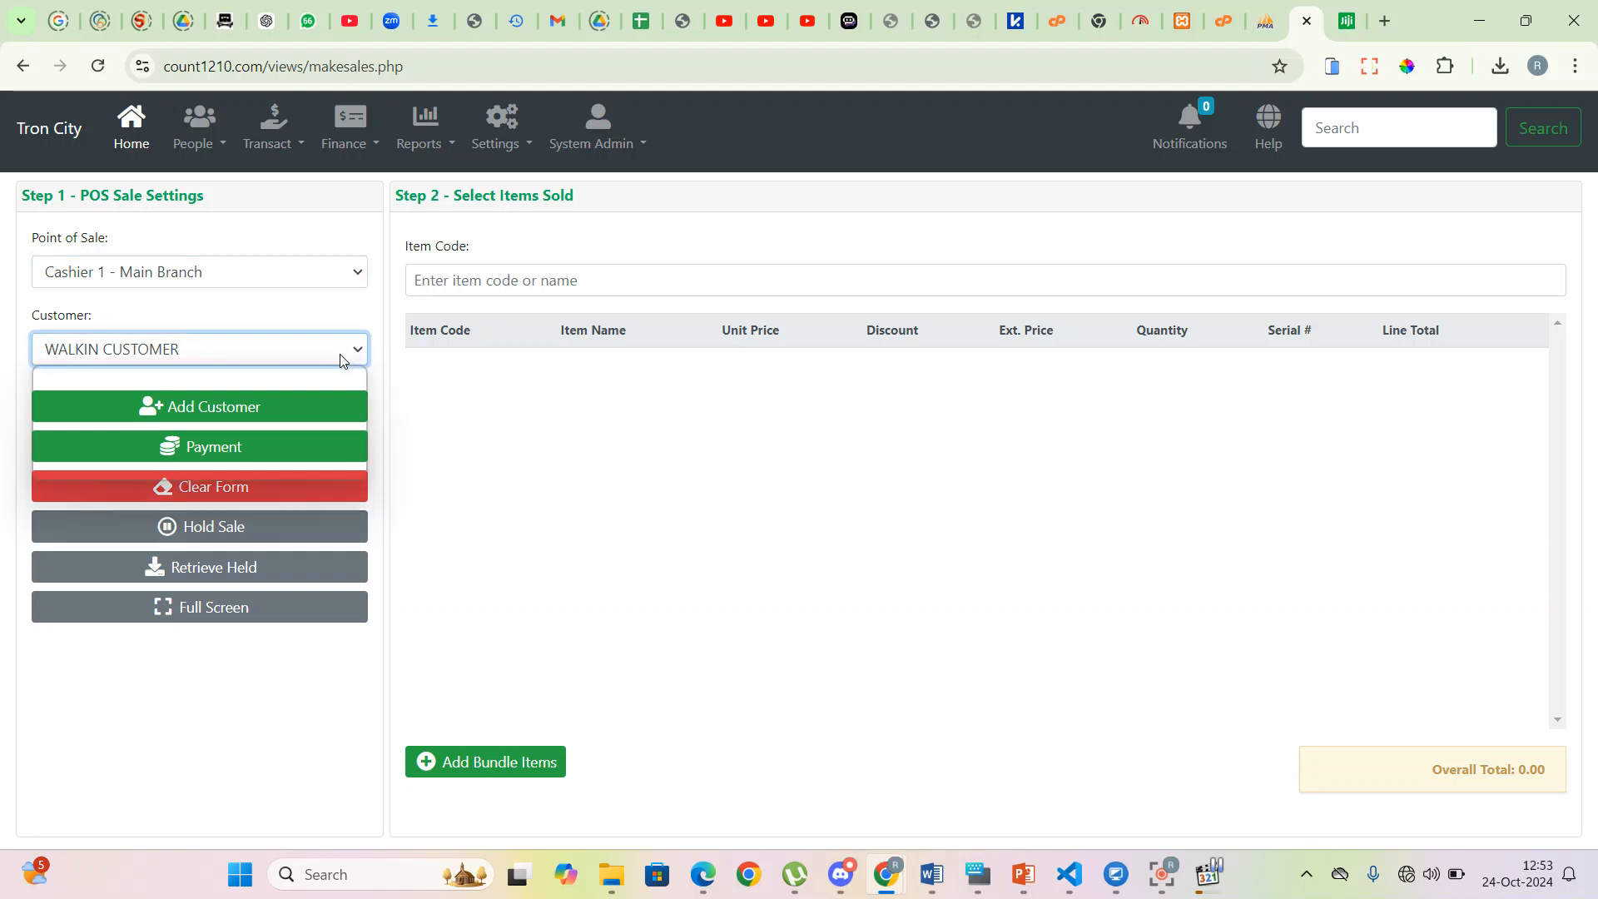
{"action": "left_click", "coordinate": [136, 439]}
- Add 300x300 Saj Black Tiles to the sale and check its 100.0000 discount value
{"action": "left_click", "coordinate": [500, 279]}
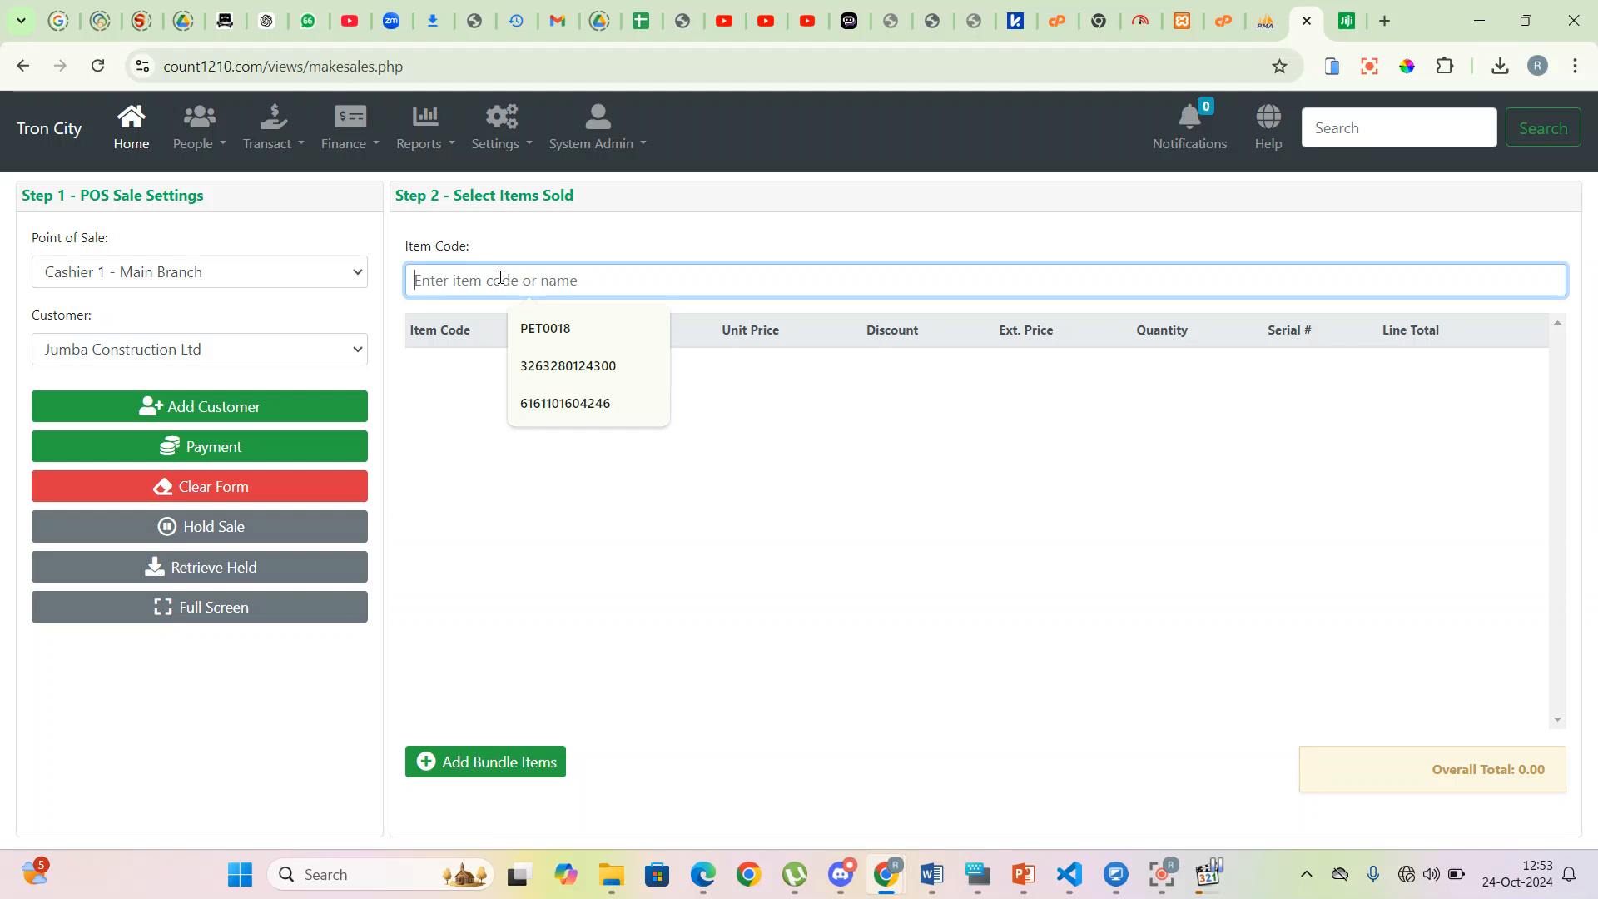
{"action": "type", "text": "300"}
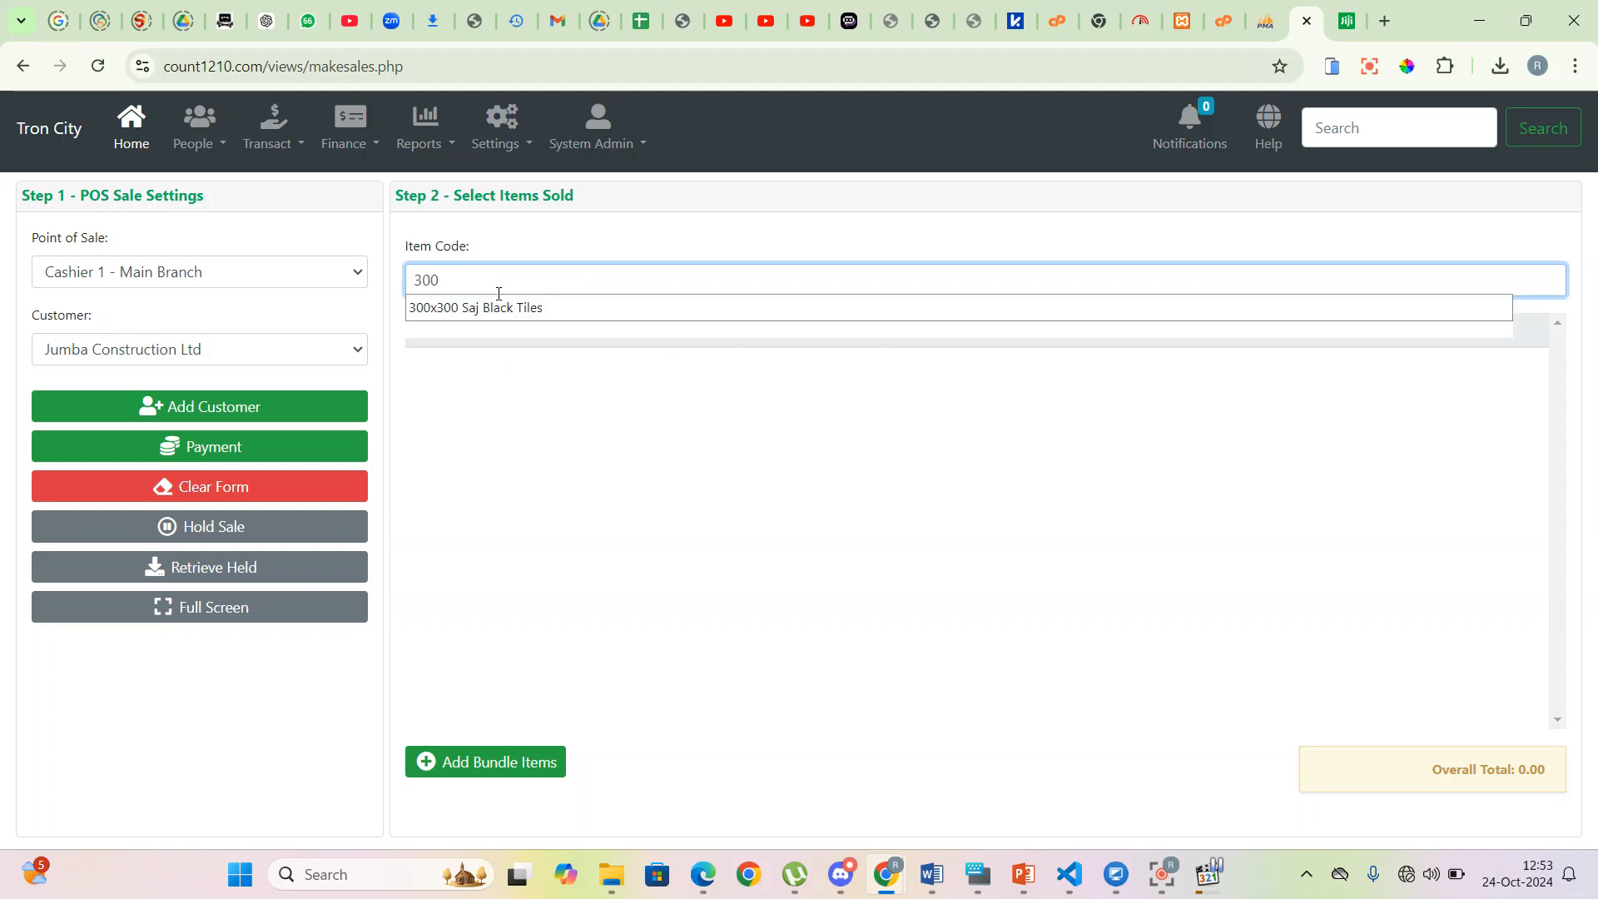
{"action": "left_click", "coordinate": [487, 319]}
{"action": "left_click", "coordinate": [1032, 392]}
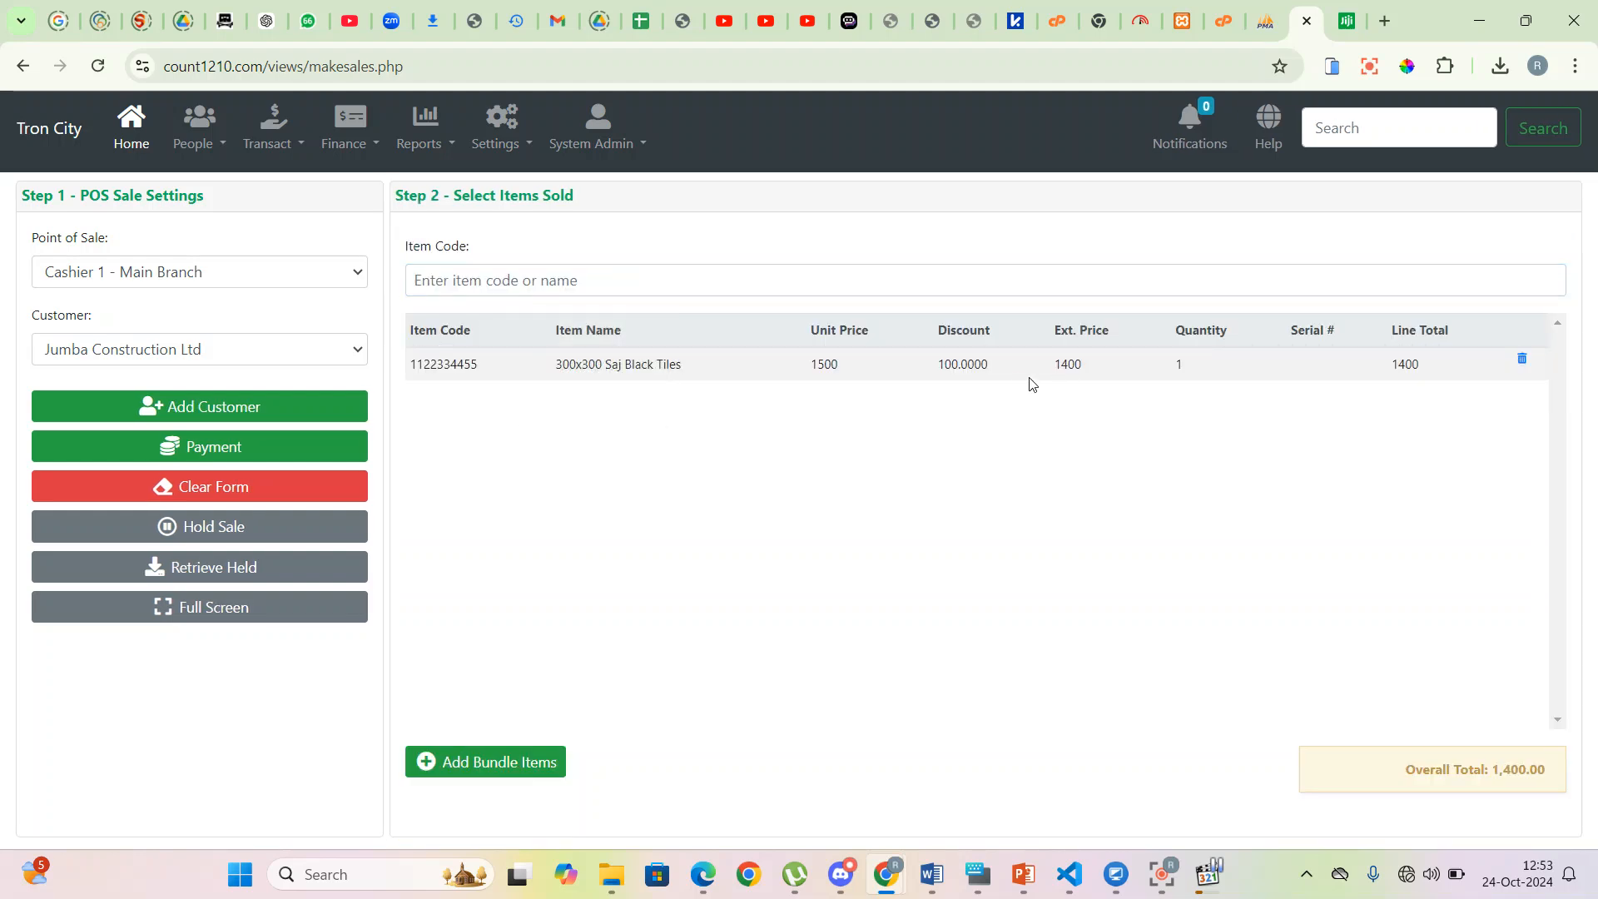
{"action": "double_click", "coordinate": [965, 366]}
{"action": "left_click_drag", "start_coordinate": [966, 365], "coordinate": [811, 361]}
{"action": "left_click", "coordinate": [1110, 379]}
- Raise the tiles quantity to 10 for a 14,000 line total and go to payment
{"action": "left_click_drag", "start_coordinate": [1051, 374], "coordinate": [1087, 377]}
{"action": "left_click", "coordinate": [1177, 367]}
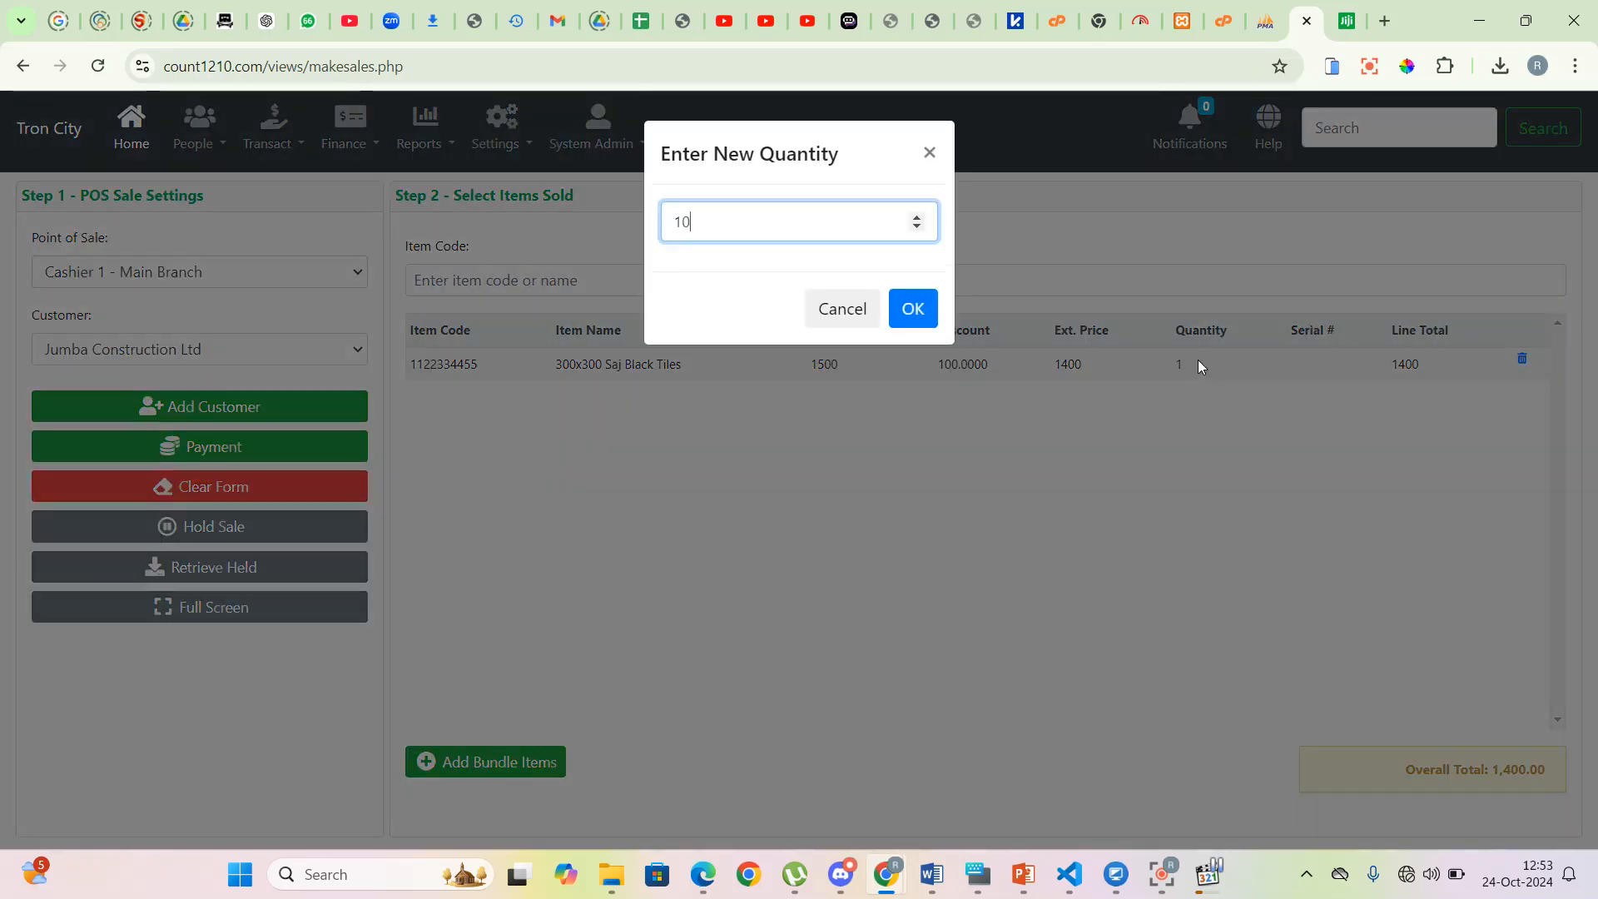
{"action": "left_click", "coordinate": [913, 310]}
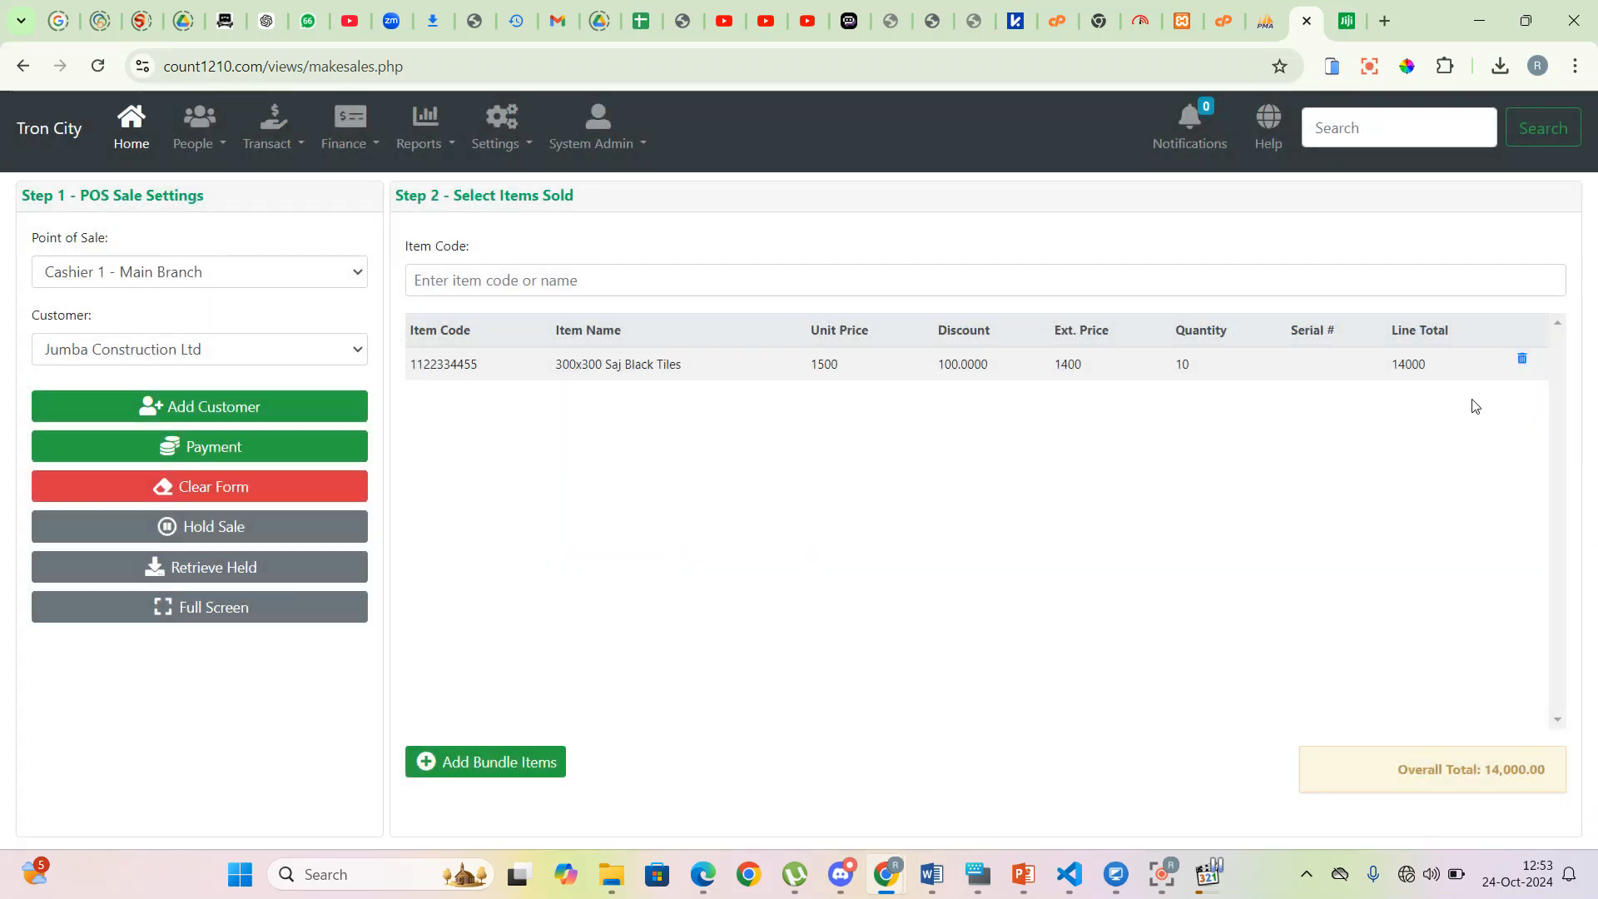
{"action": "left_click_drag", "start_coordinate": [1455, 383], "coordinate": [1391, 372]}
{"action": "left_click", "coordinate": [229, 451]}
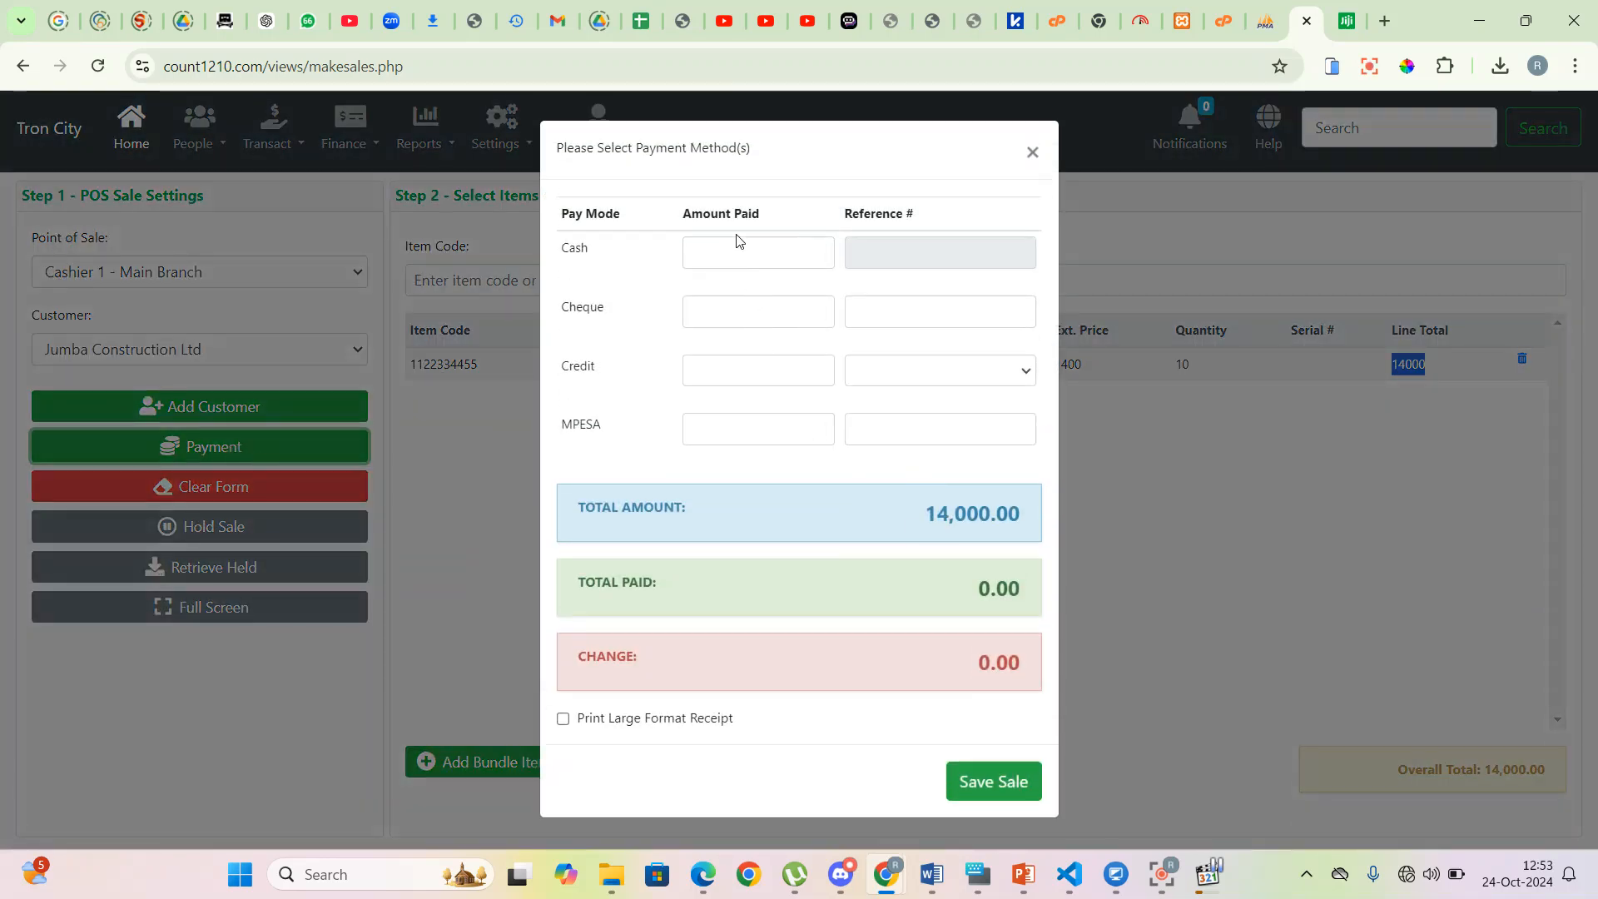
- Pay 15,000 cash on the 14,000.00 sale and save it without printing the receipt
{"action": "left_click", "coordinate": [731, 252]}
{"action": "left_click", "coordinate": [730, 252]}
{"action": "type", "text": "15000"}
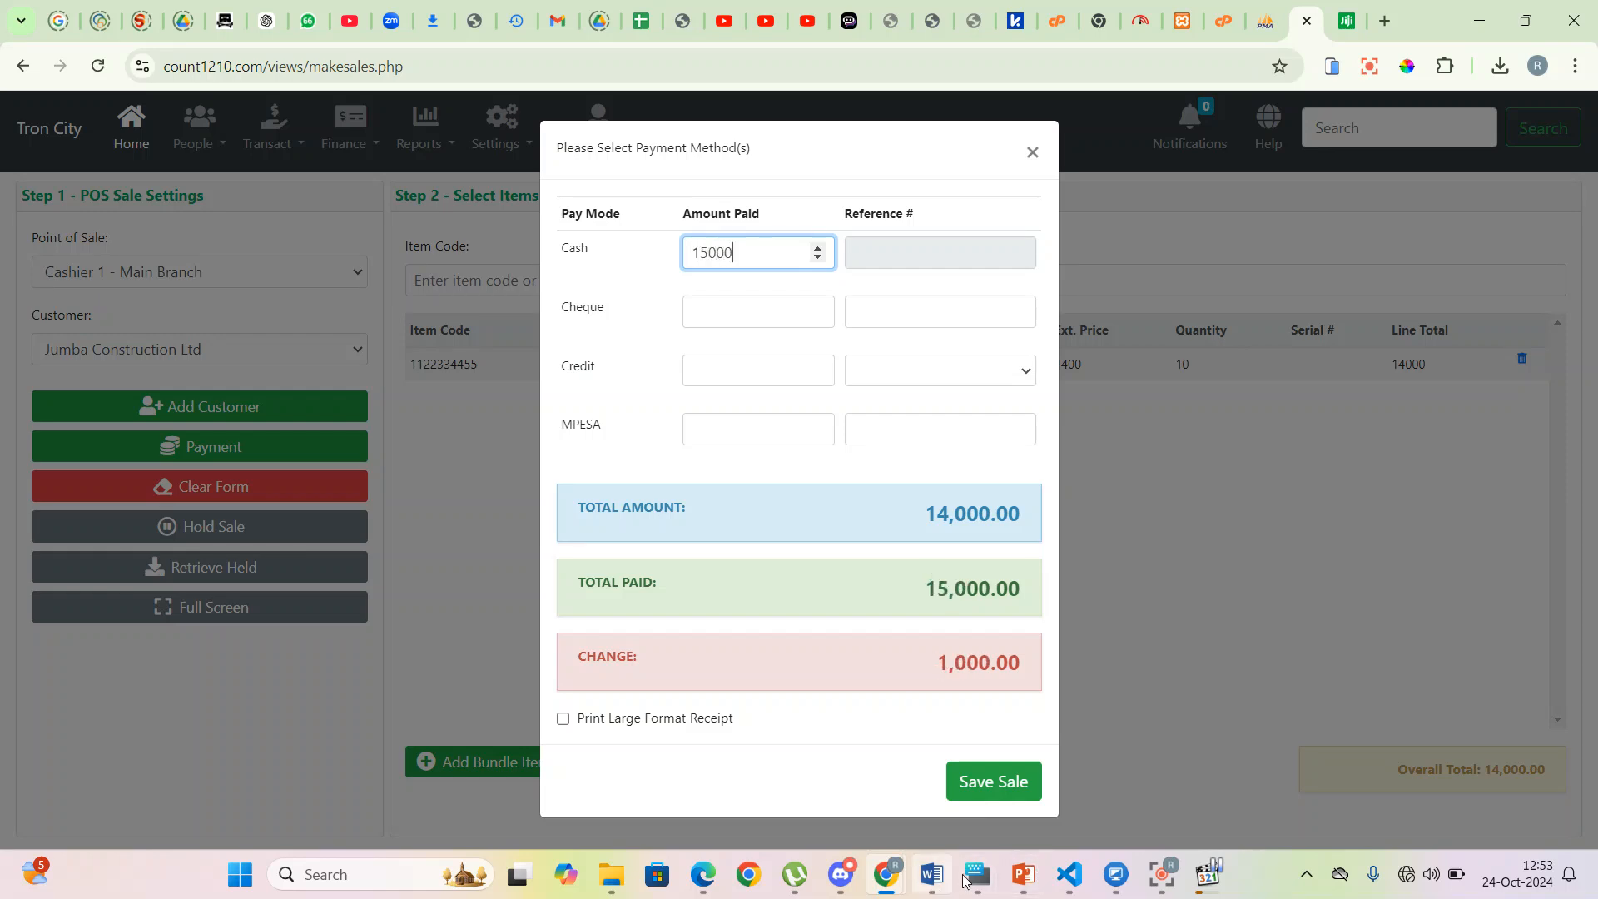
{"action": "left_click", "coordinate": [978, 786]}
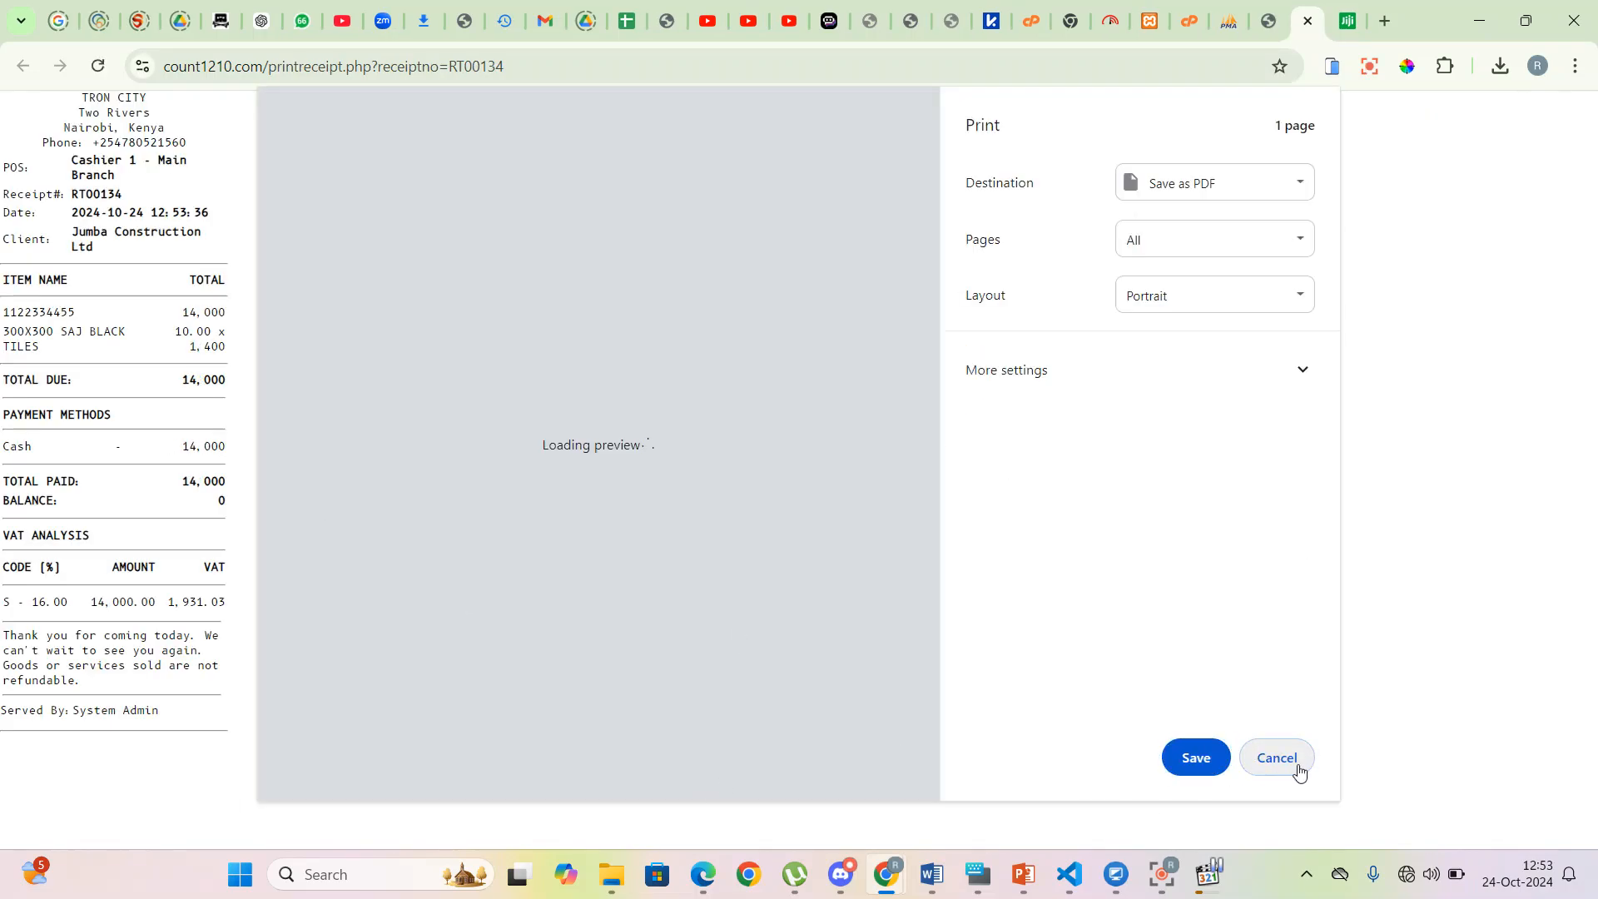
{"action": "left_click", "coordinate": [1296, 760]}
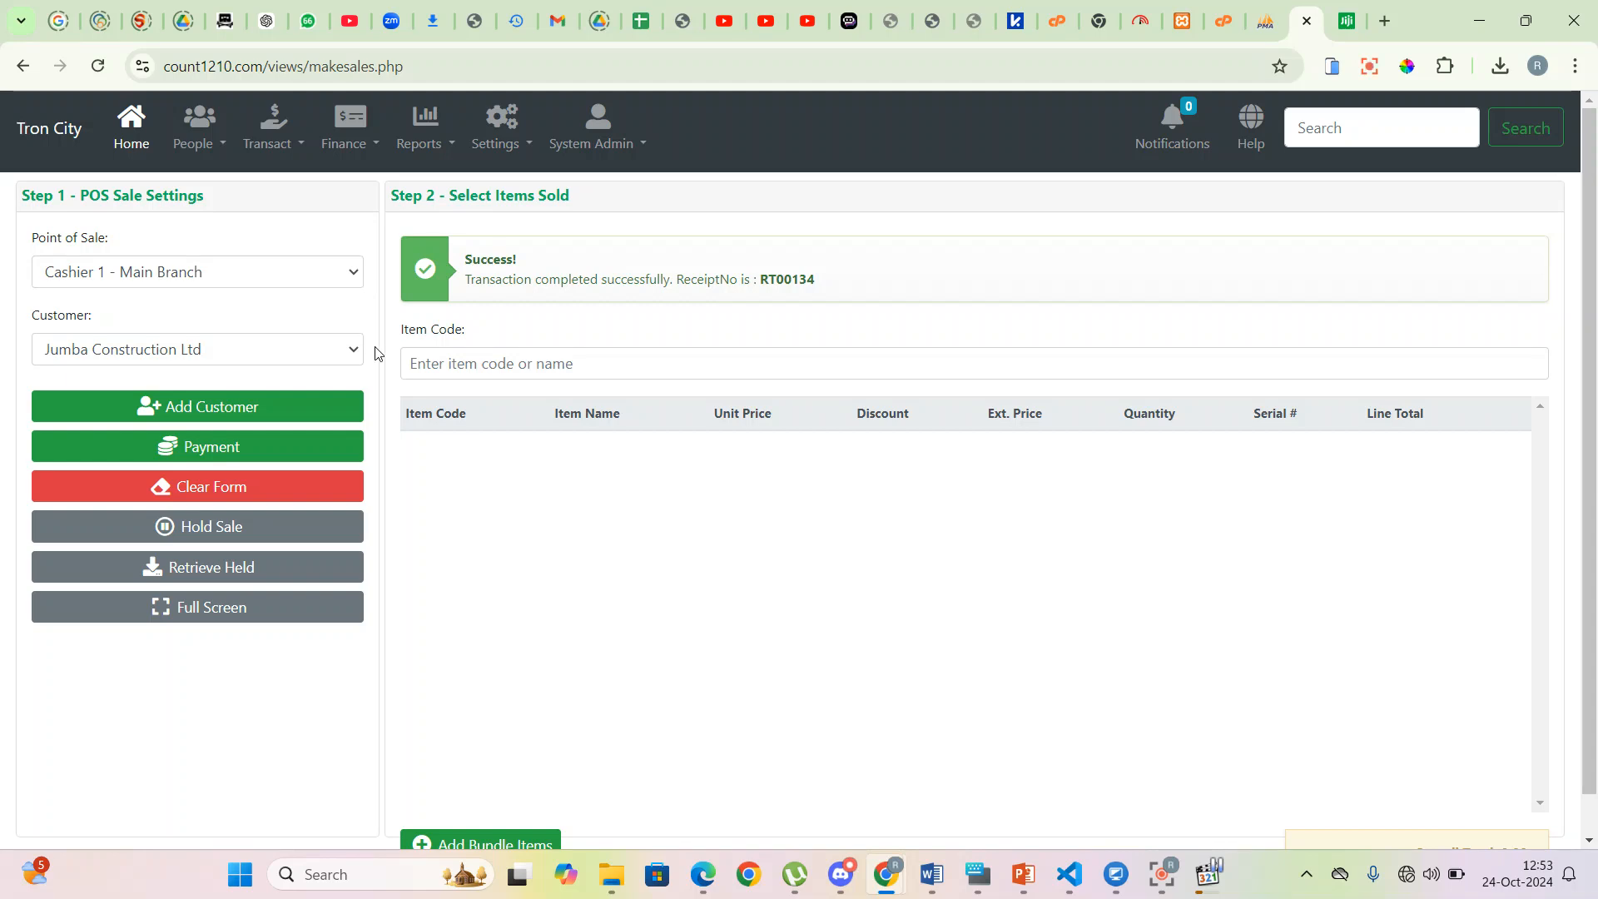
- Add 300x300 Saj Black Tiles and 400X400 Saj Ceramic Tiles to a new sale
{"action": "left_click", "coordinate": [431, 366]}
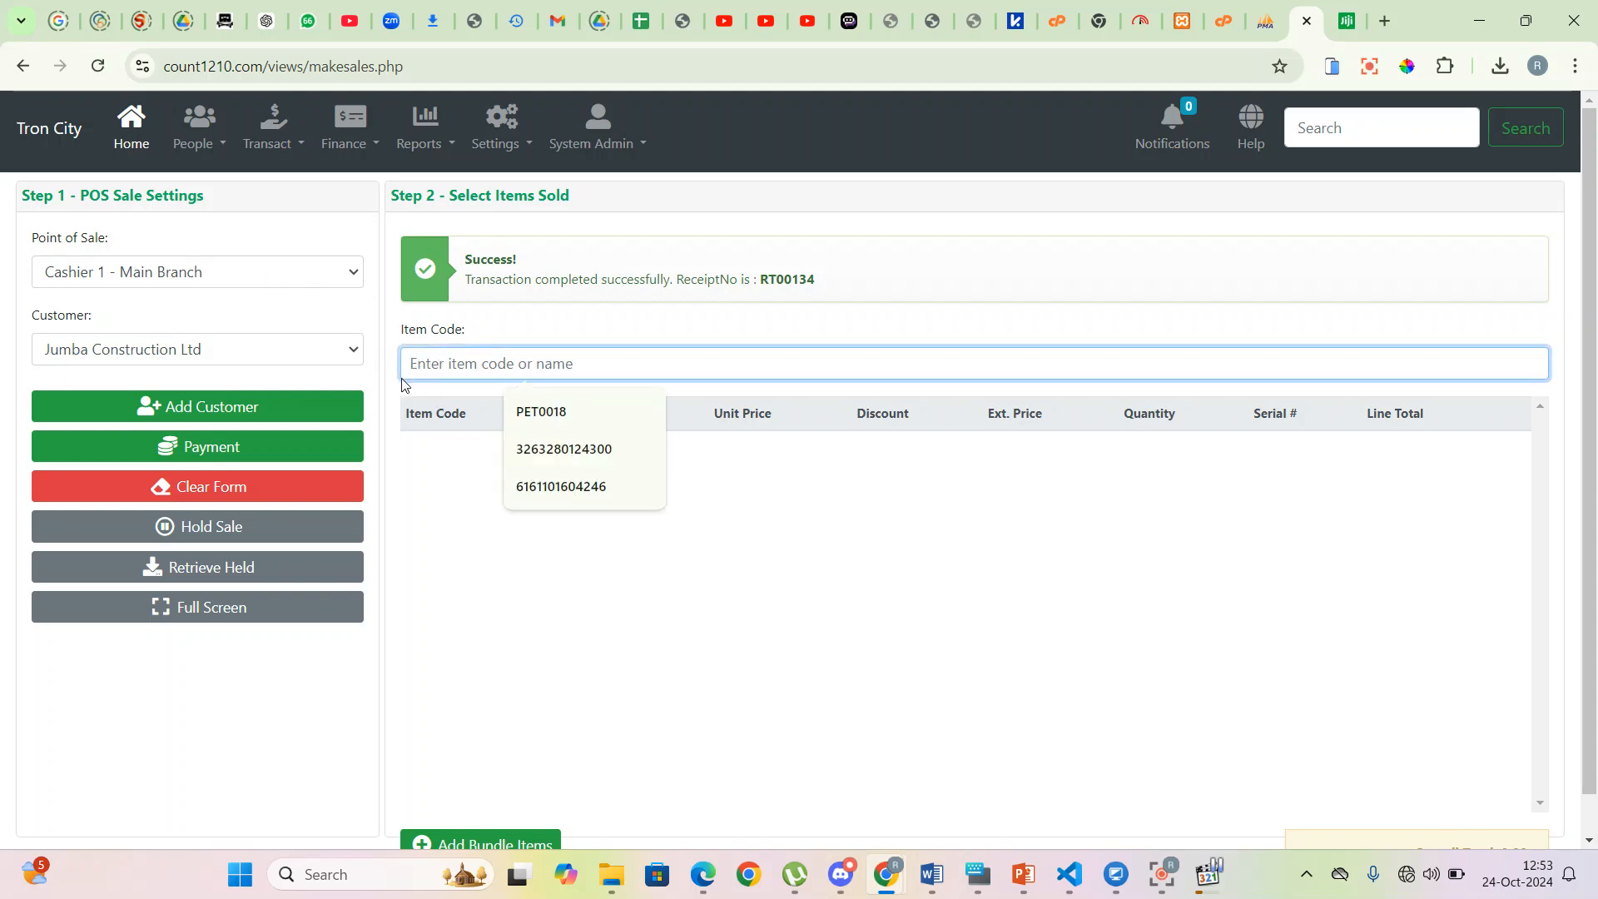
{"action": "type", "text": "300"}
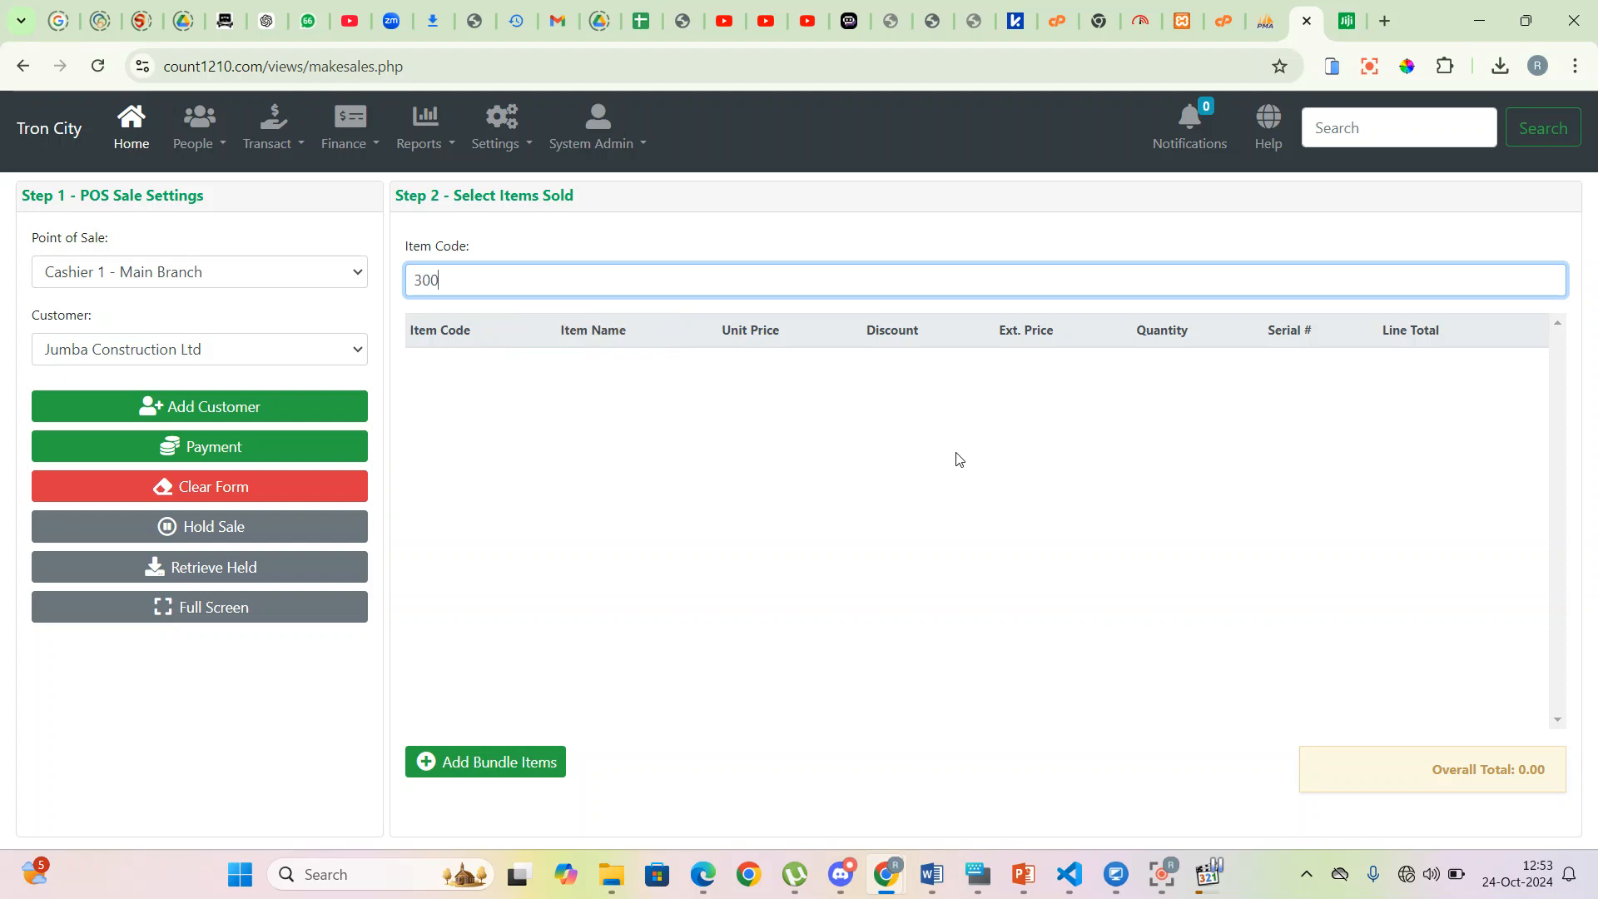
{"action": "left_click", "coordinate": [613, 310]}
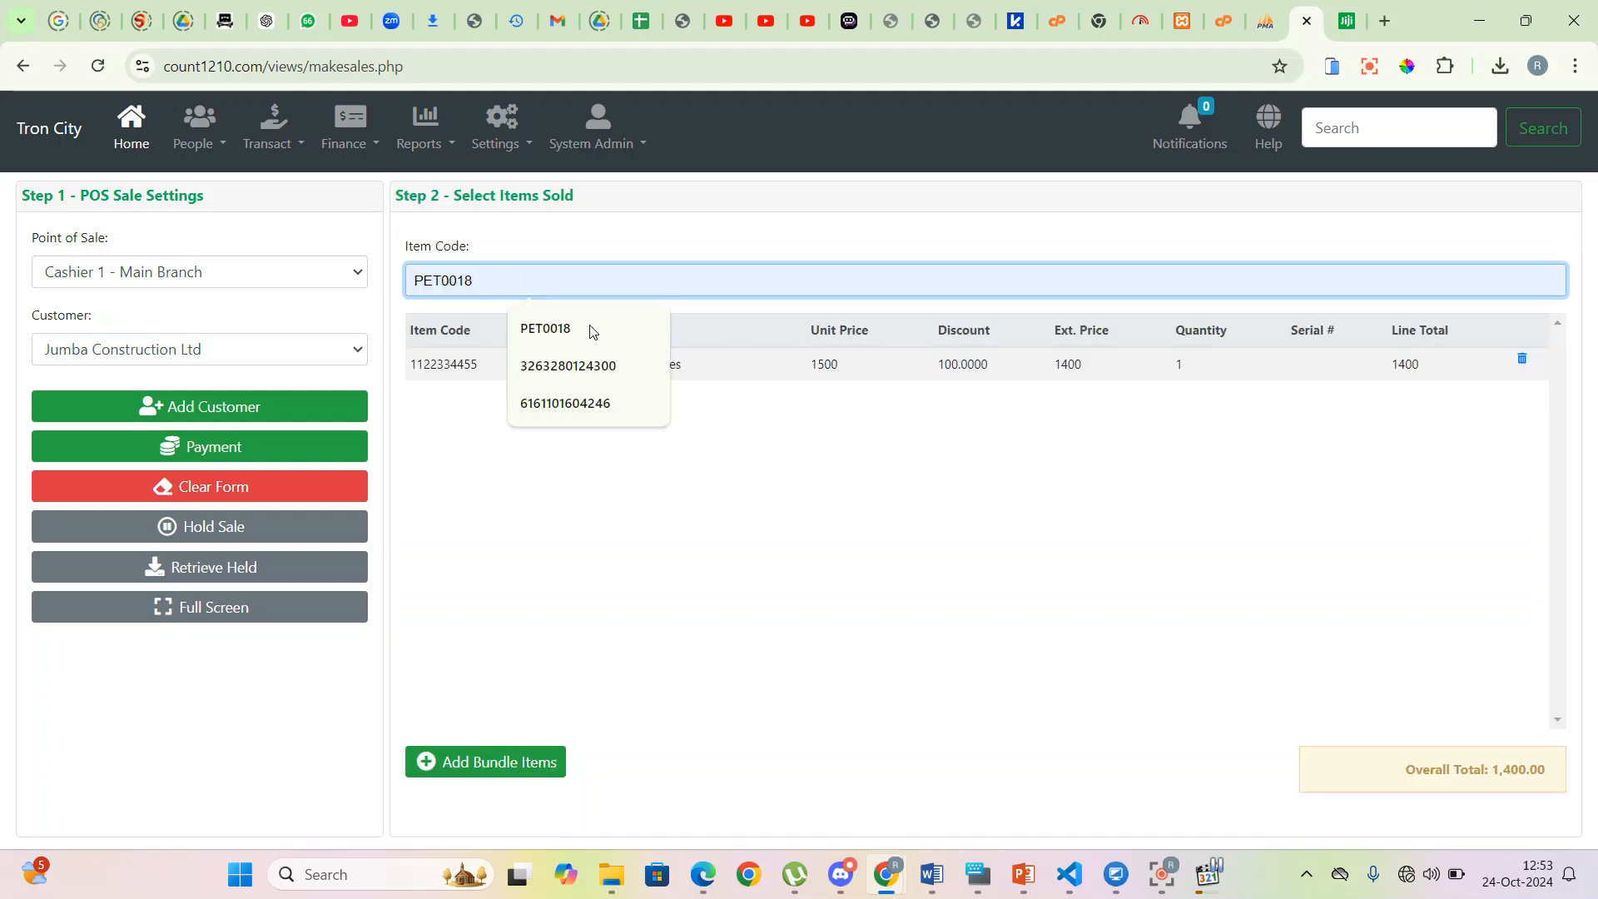
{"action": "type", "text": "400"}
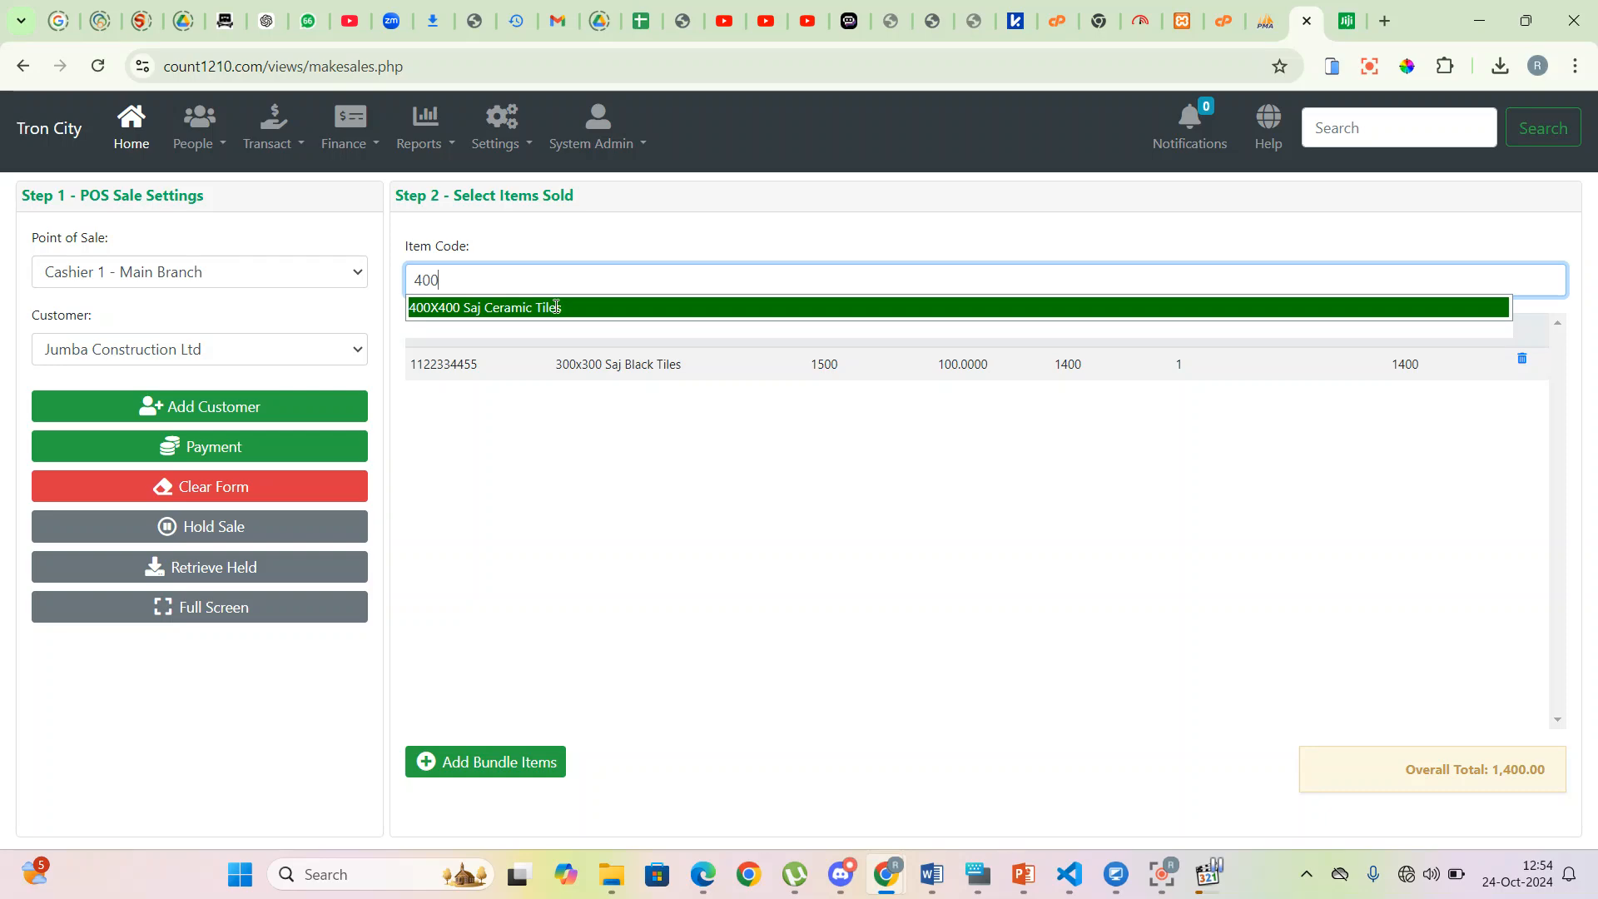
{"action": "left_click", "coordinate": [556, 307]}
- Set quantities to 20 black and 5 ceramic tiles, totalling 37,000.00, and go to payment
{"action": "left_click", "coordinate": [1194, 366]}
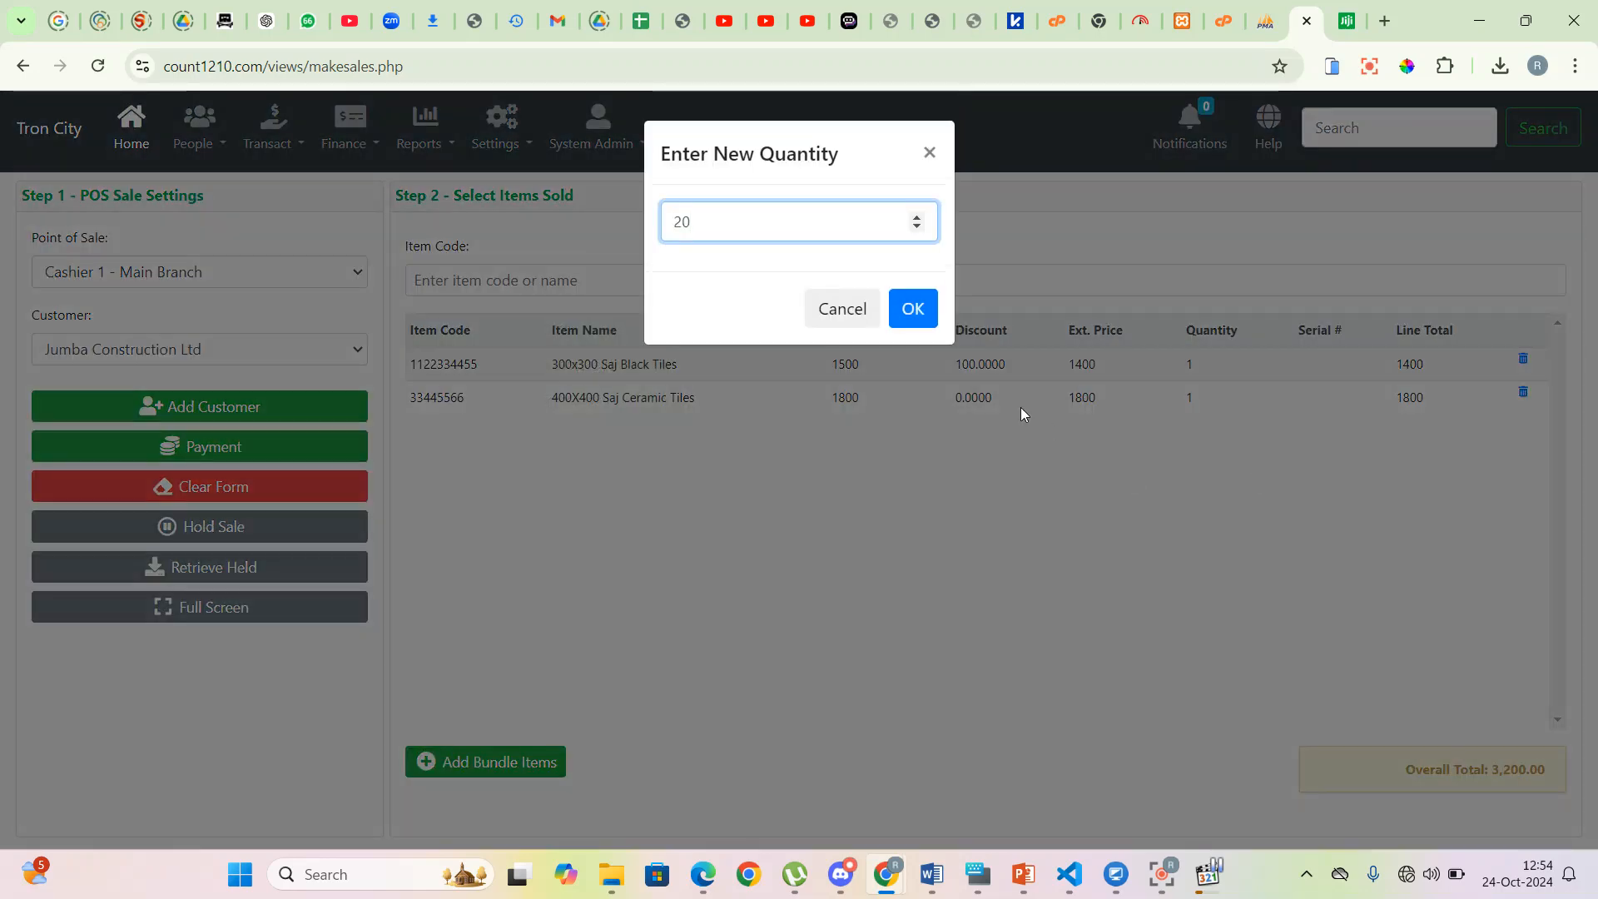
{"action": "left_click", "coordinate": [913, 309]}
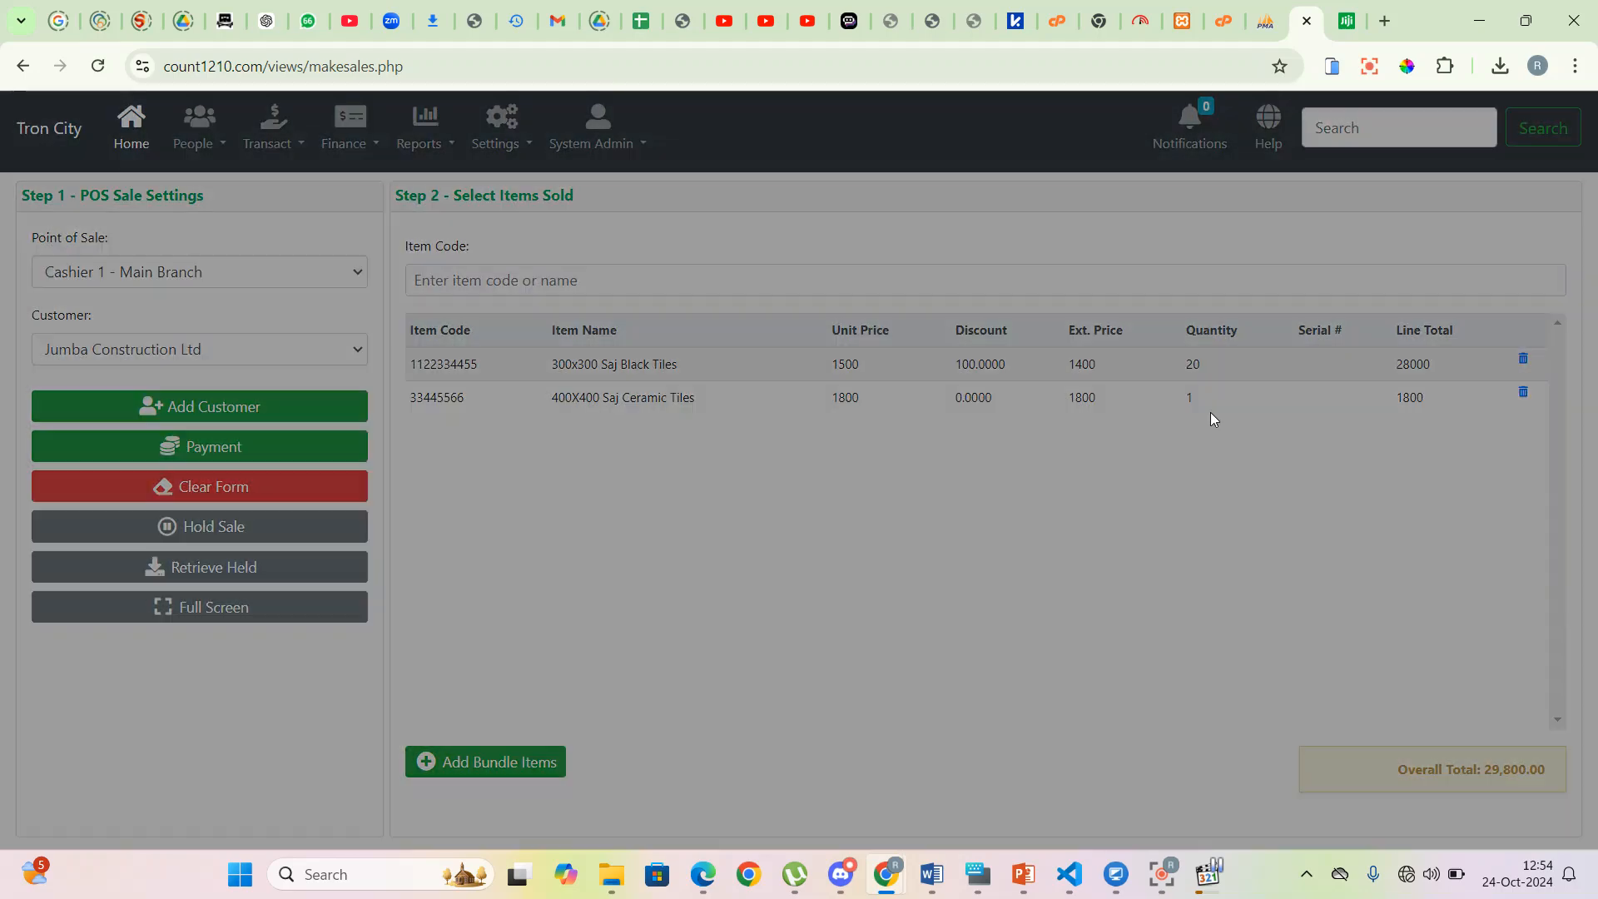
{"action": "left_click", "coordinate": [1210, 413]}
{"action": "left_click", "coordinate": [915, 310]}
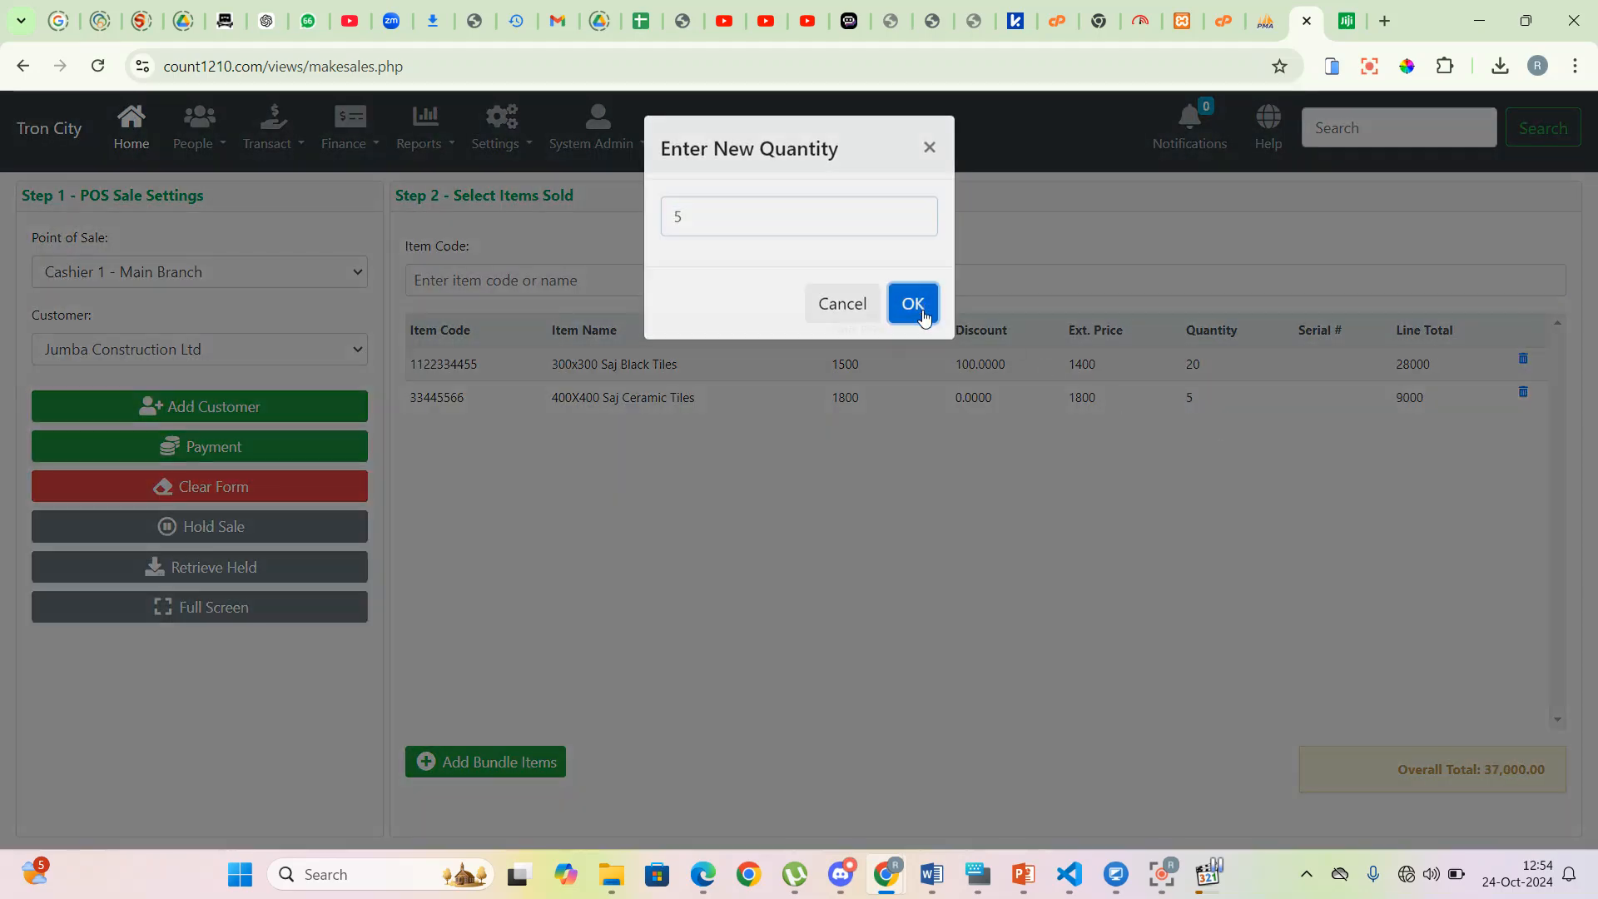
{"action": "left_click", "coordinate": [253, 453]}
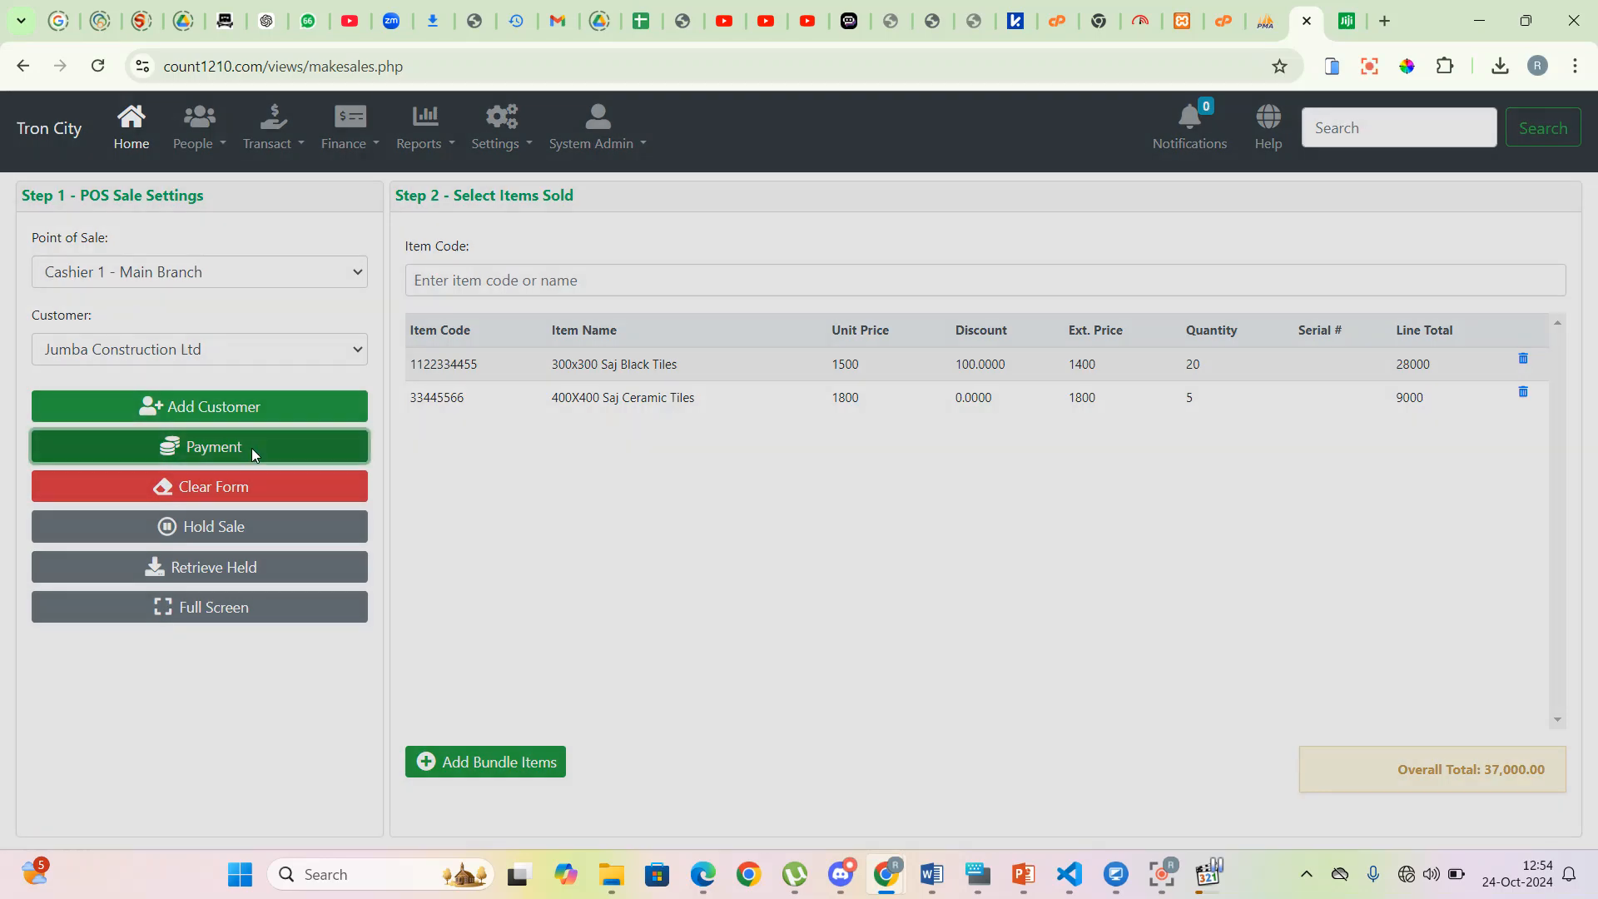
- Charge the full 37,000 to Jumba Construction Ltd's credit account and save without printing
{"action": "left_click", "coordinate": [723, 377]}
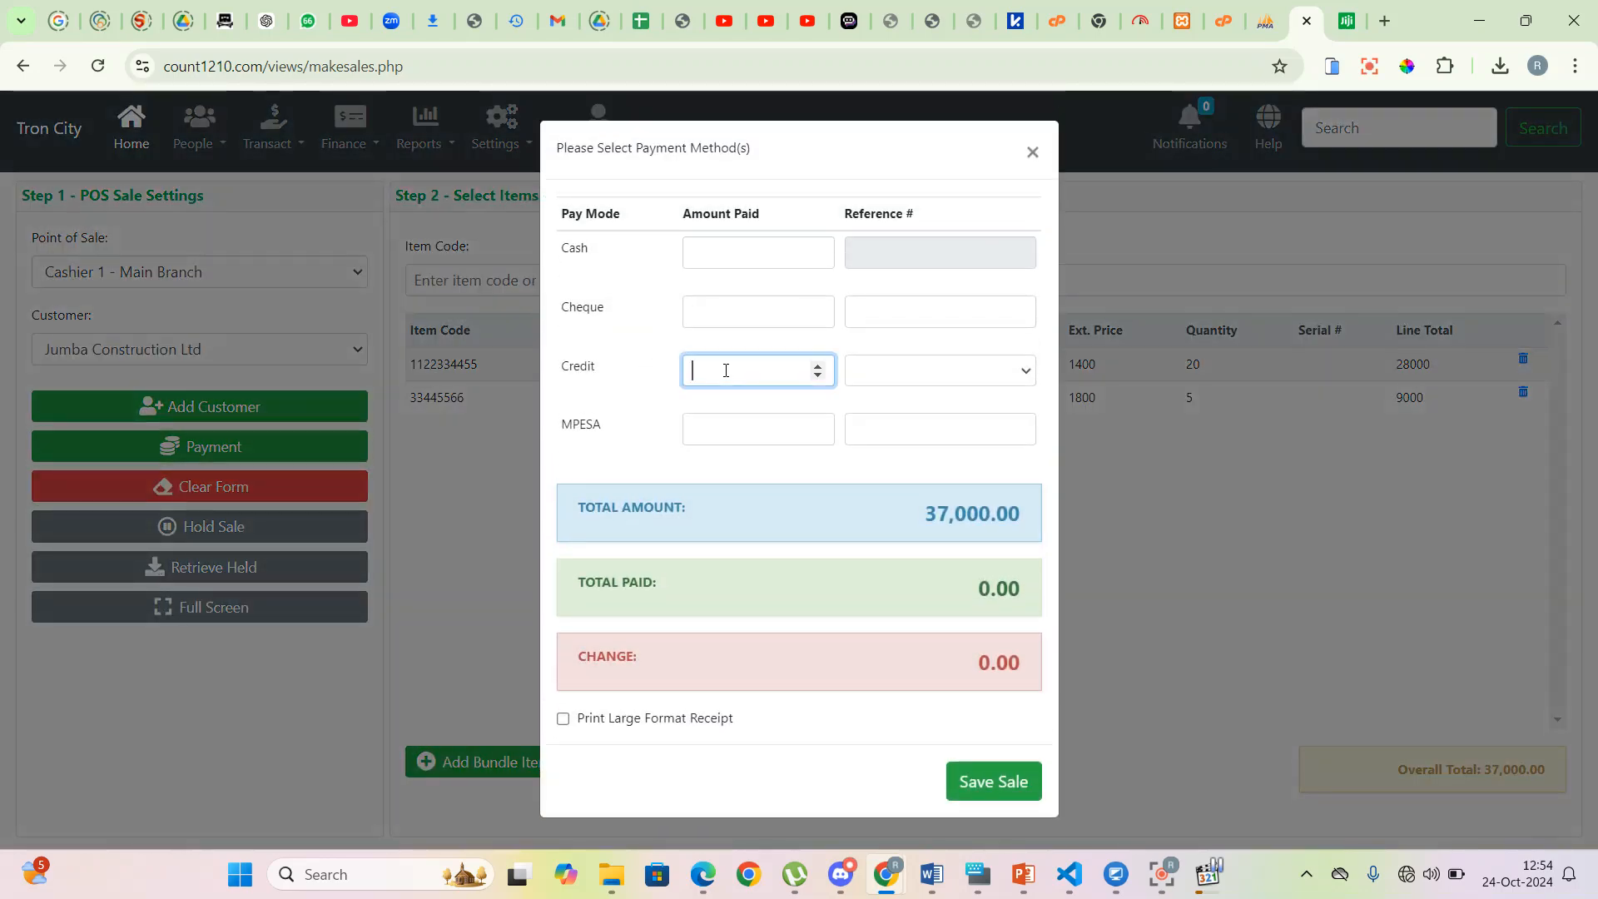
{"action": "type", "text": "37000"}
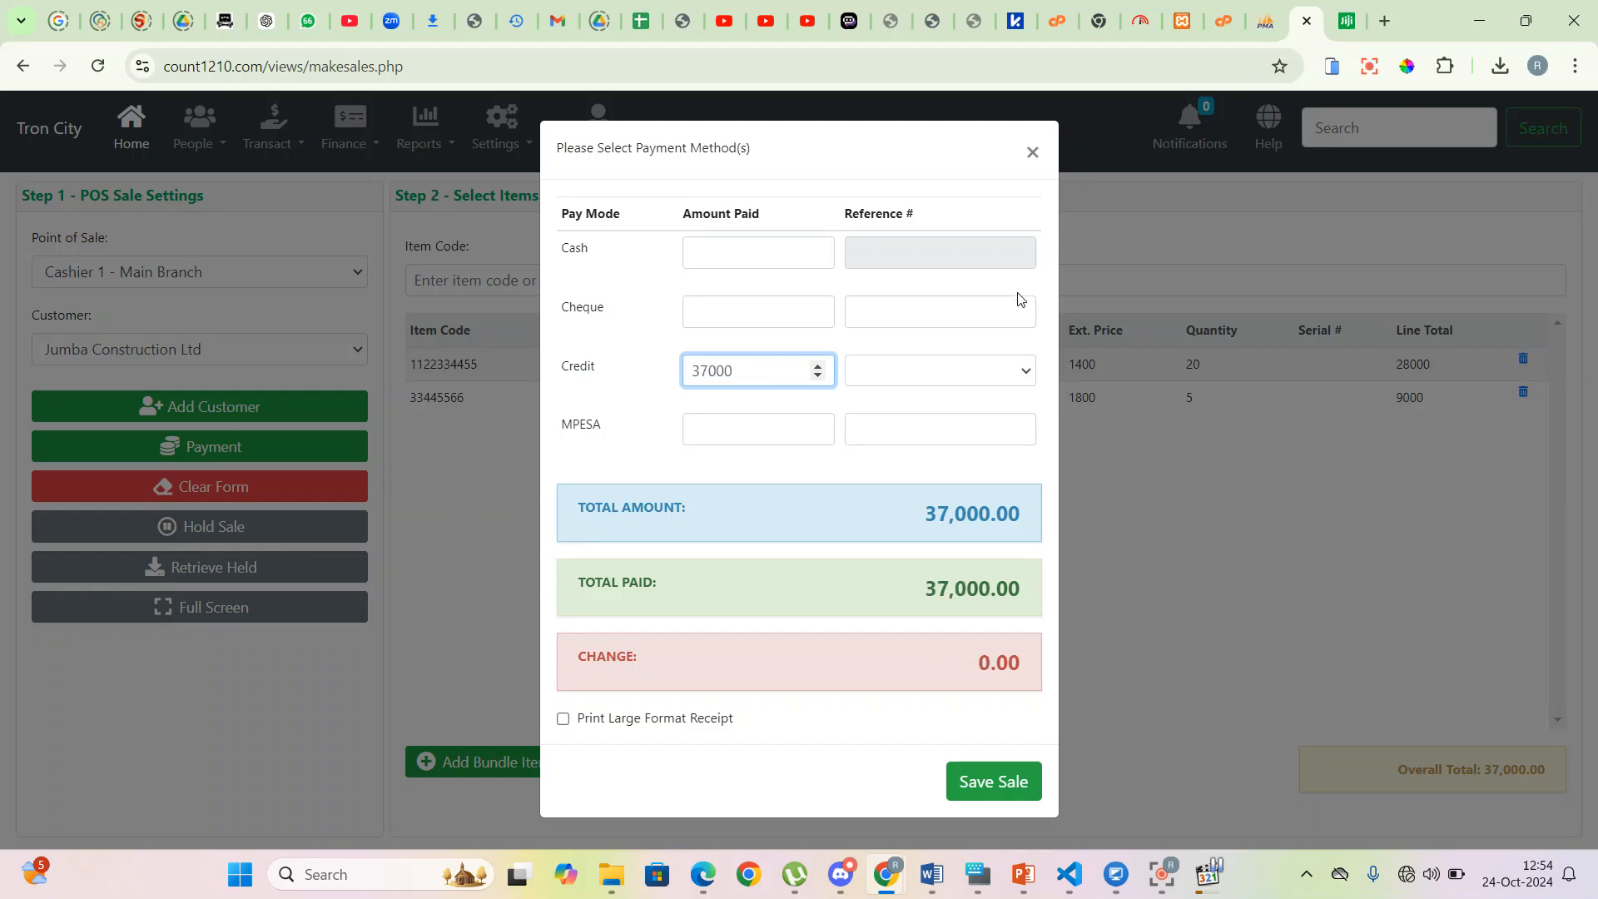
{"action": "left_click", "coordinate": [1021, 373]}
{"action": "left_click", "coordinate": [949, 374]}
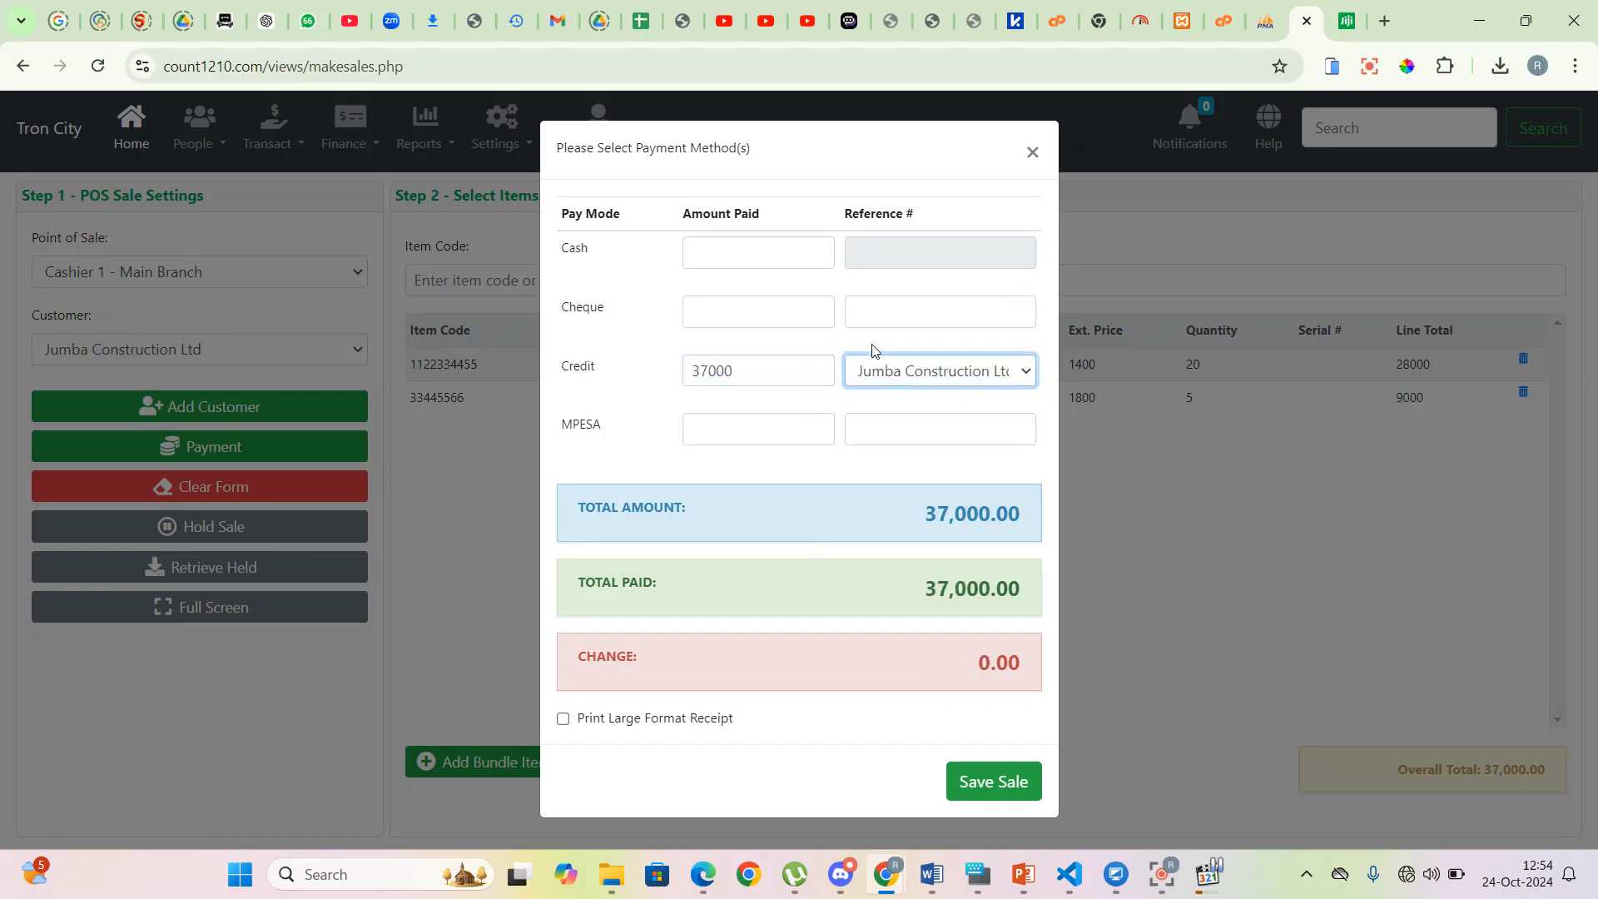
{"action": "left_click", "coordinate": [989, 786]}
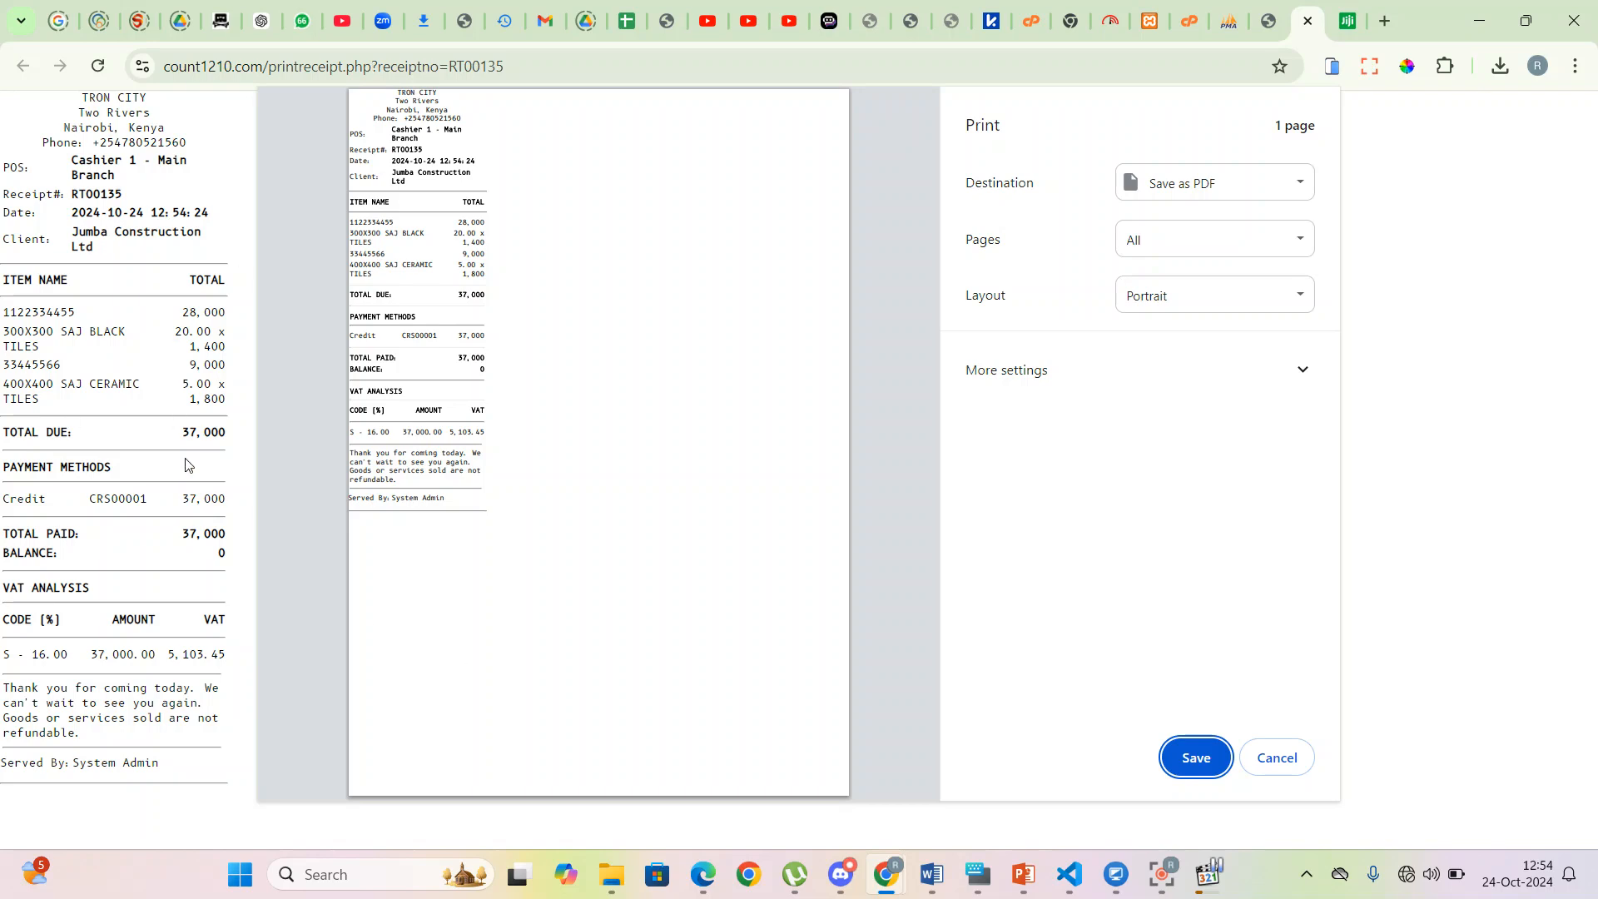
{"action": "left_click", "coordinate": [1281, 758]}
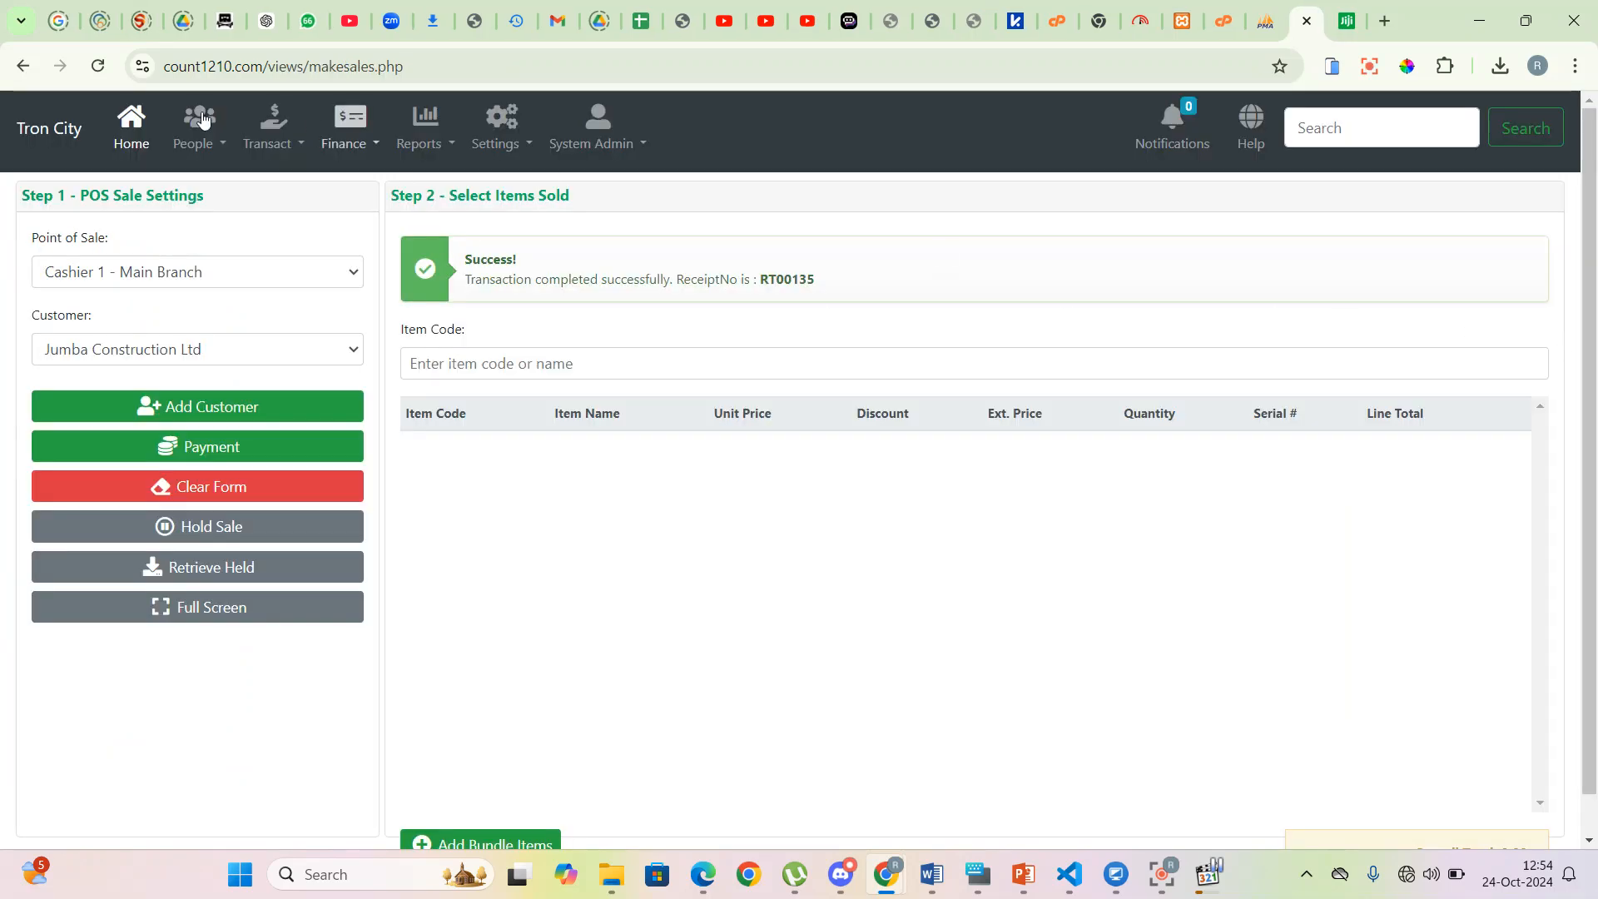
- Open Jumba Construction Ltd's customer record and review its open invoice 211
{"action": "left_click", "coordinate": [197, 141]}
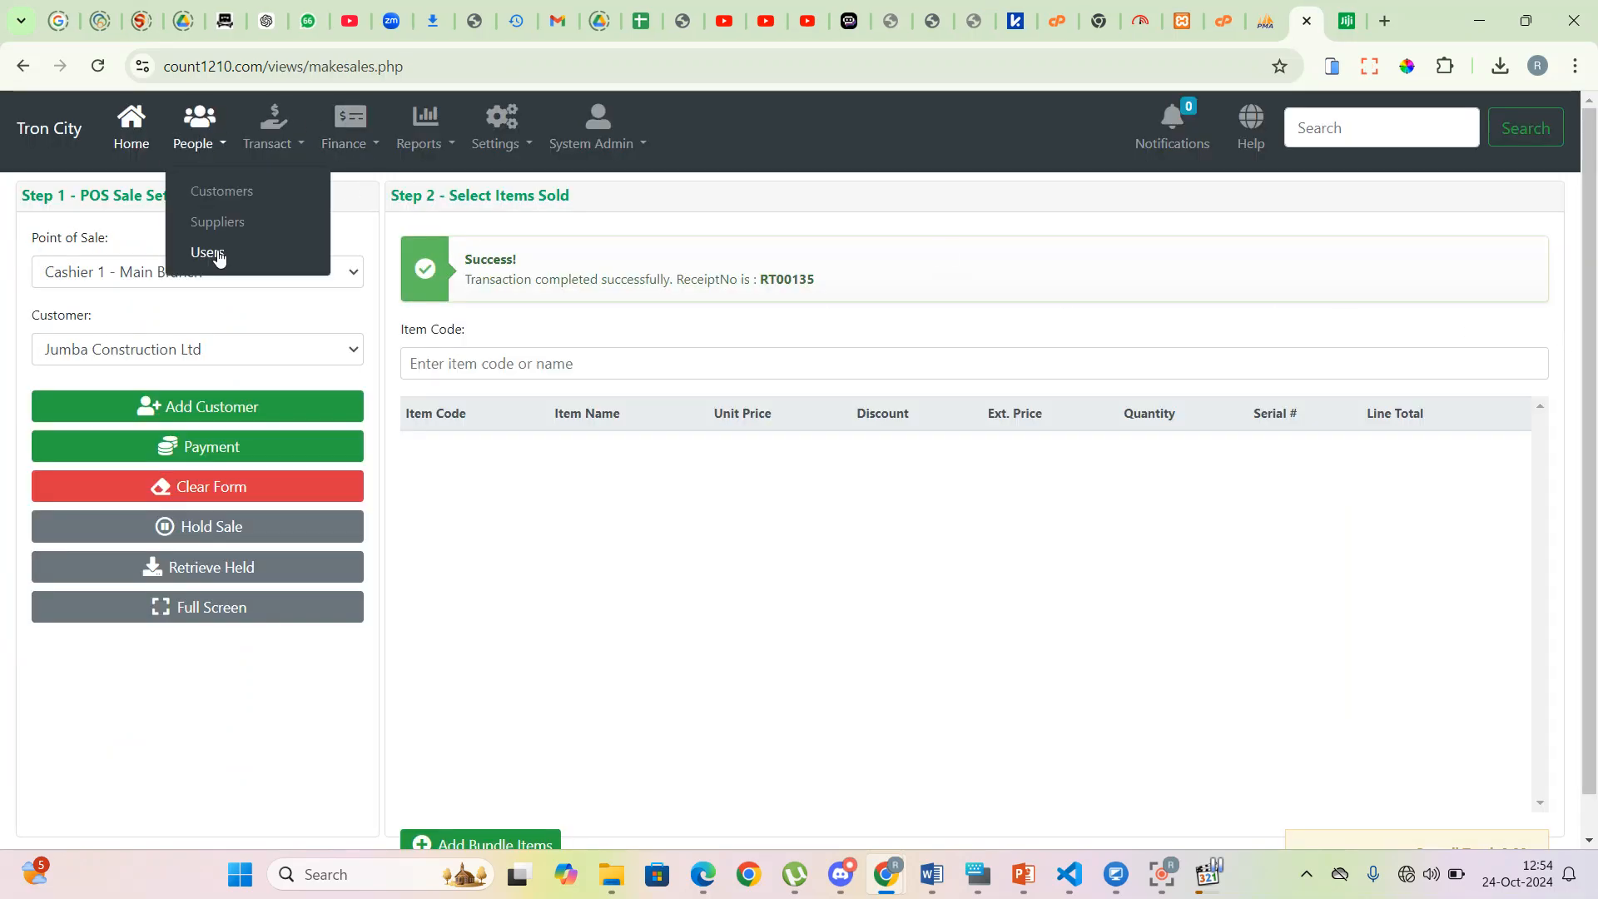
{"action": "left_click", "coordinate": [220, 191]}
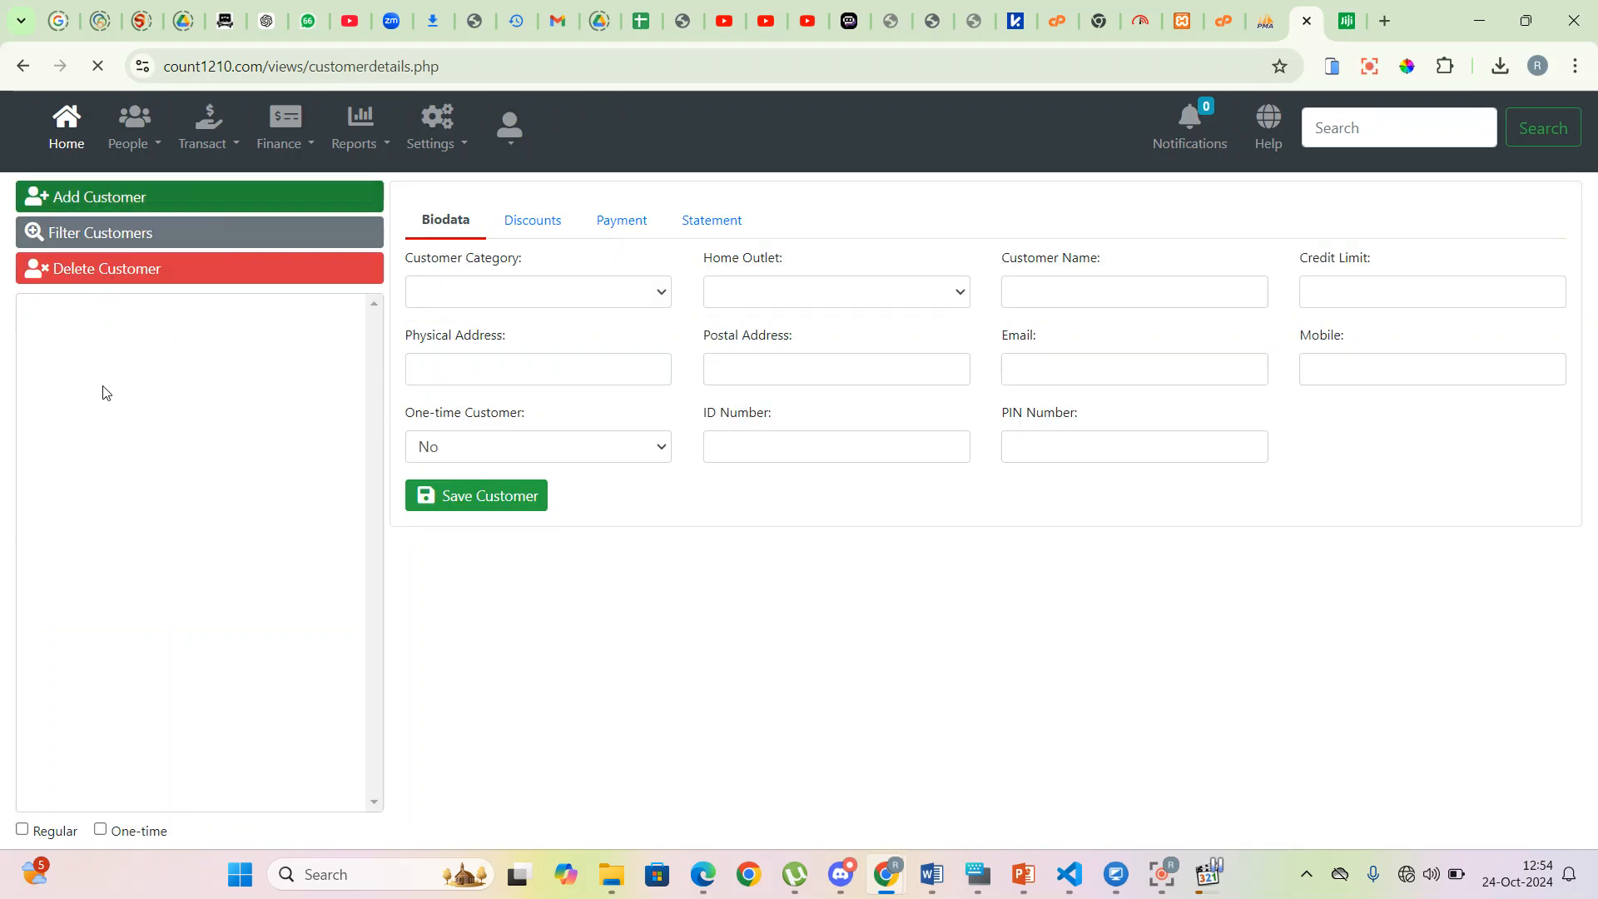
{"action": "left_click", "coordinate": [138, 330]}
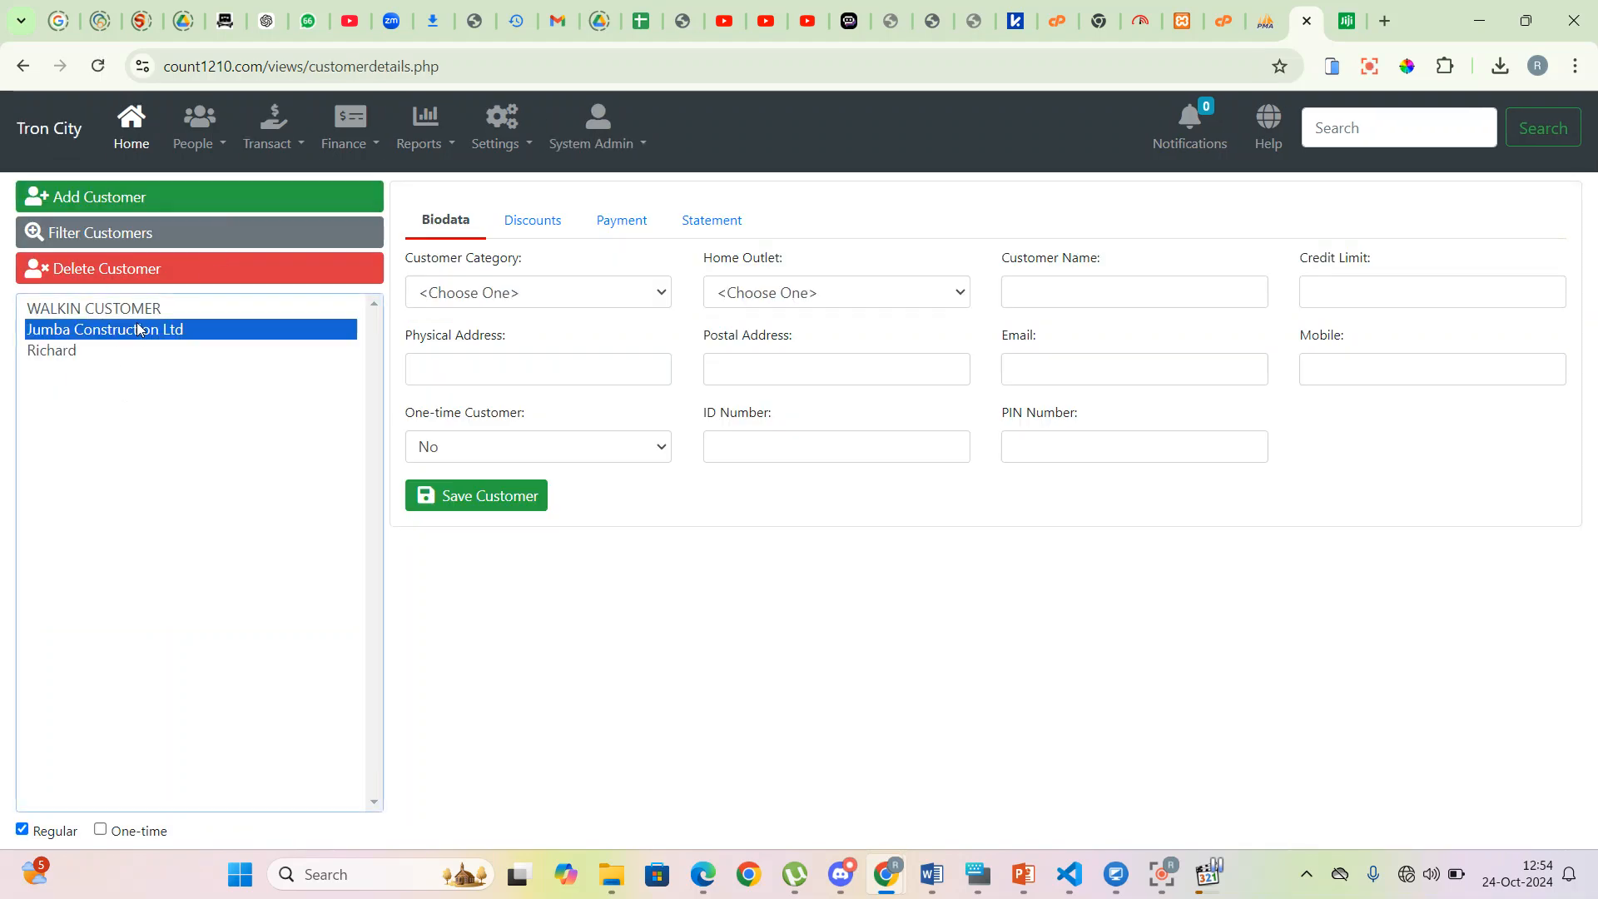
{"action": "left_click", "coordinate": [622, 225]}
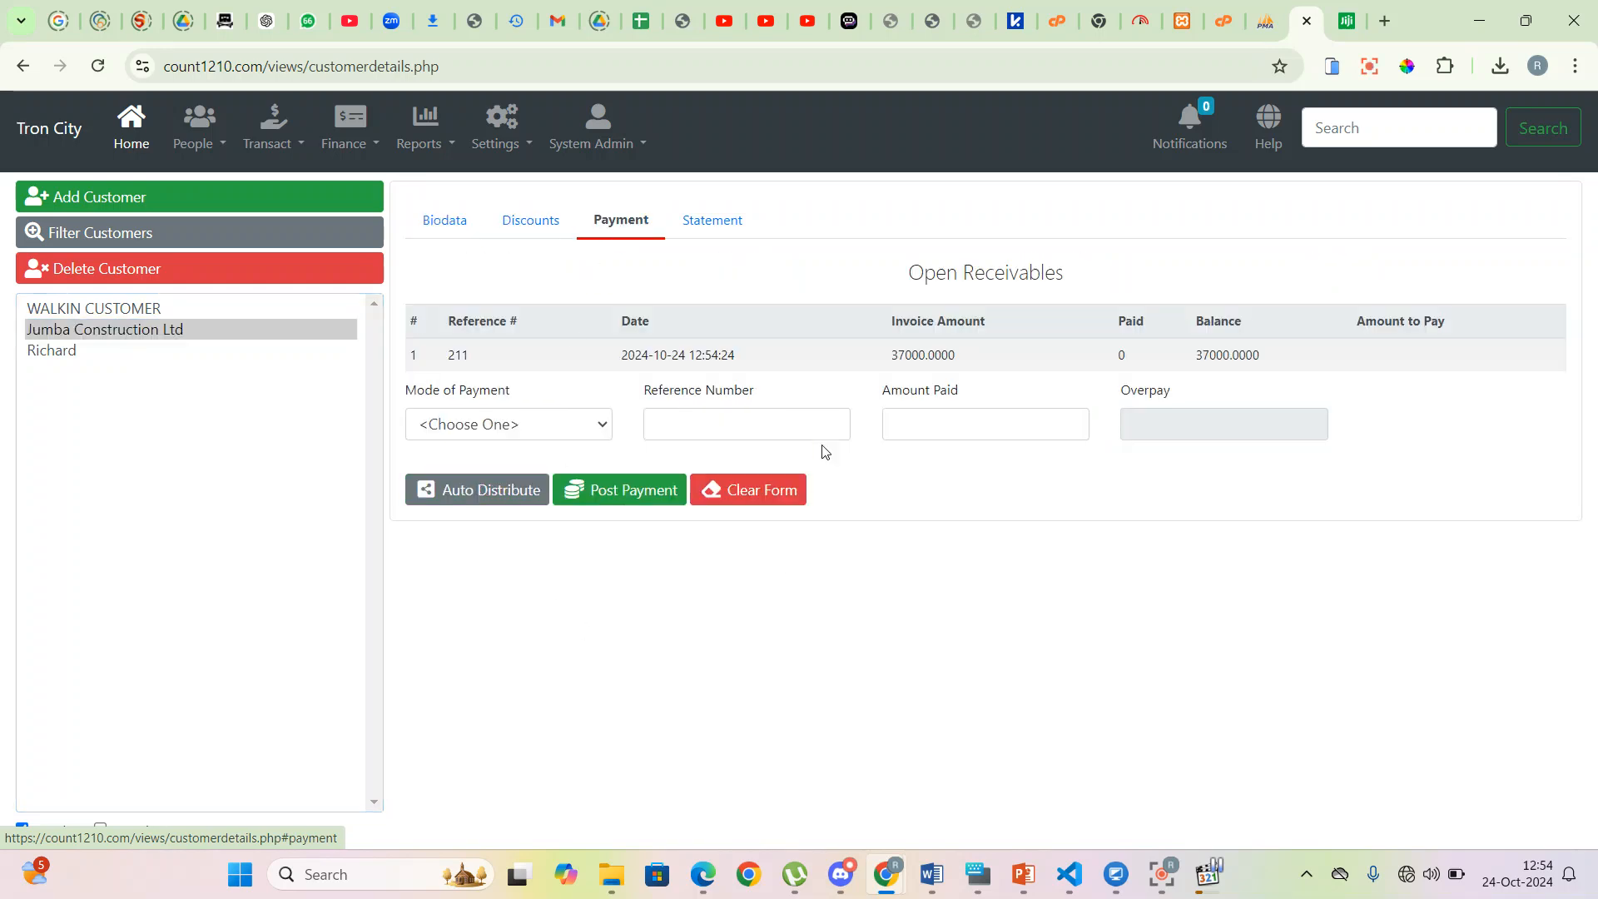
{"action": "left_click_drag", "start_coordinate": [1416, 372], "coordinate": [439, 358]}
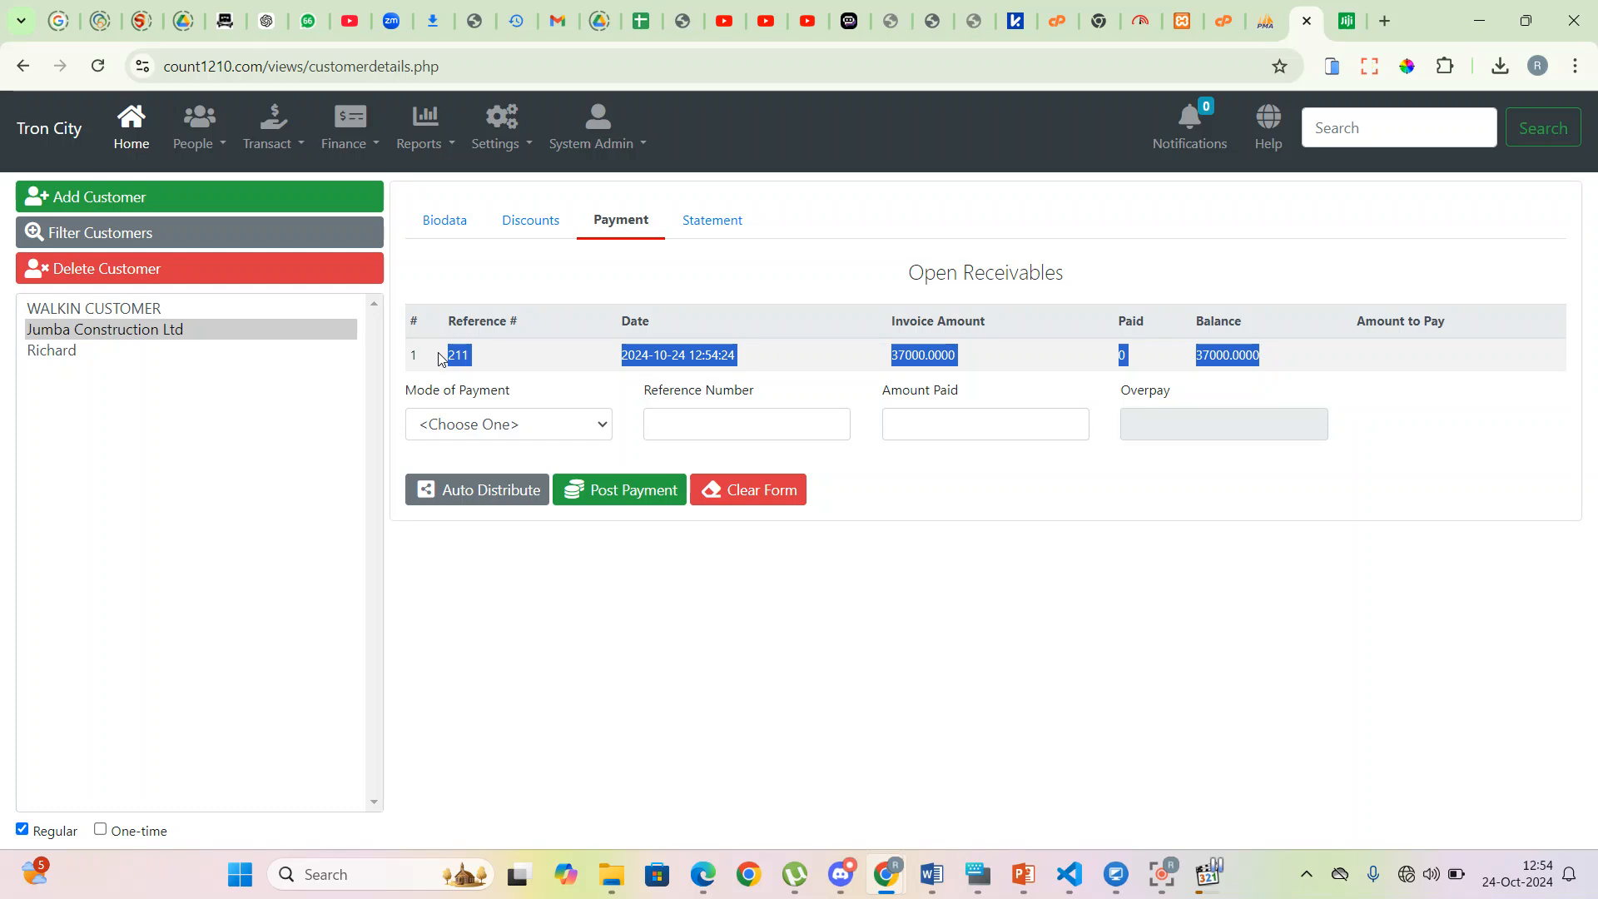
{"action": "left_click", "coordinate": [1225, 360]}
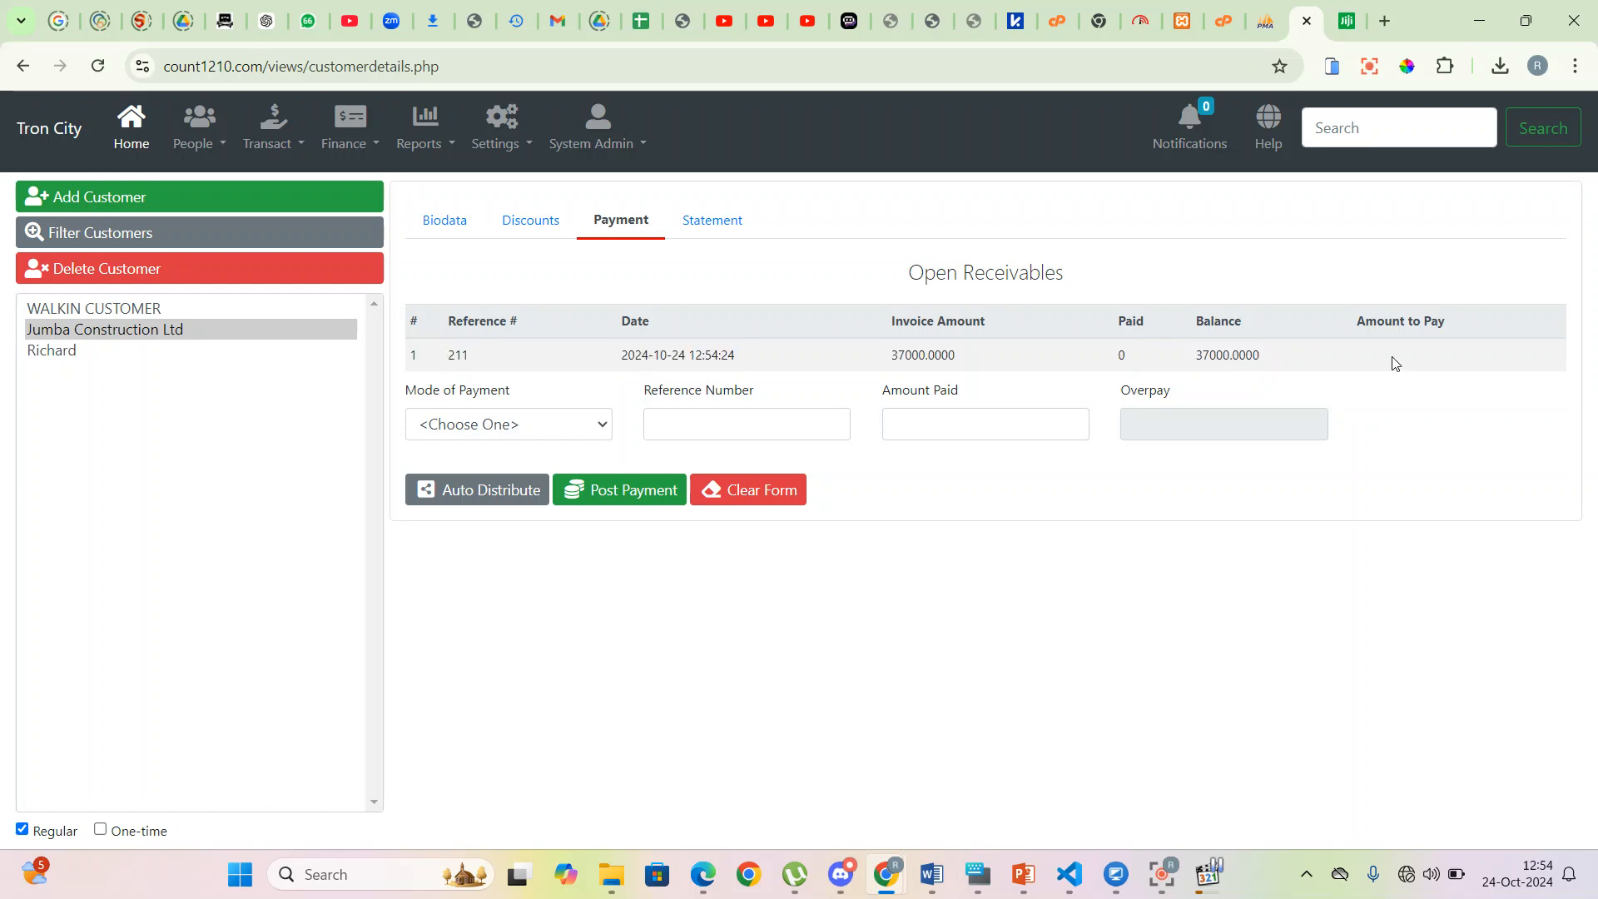
- Post a 23,500 MPESA payment with its reference number, auto-distributed to invoice 211
{"action": "left_click", "coordinate": [601, 426]}
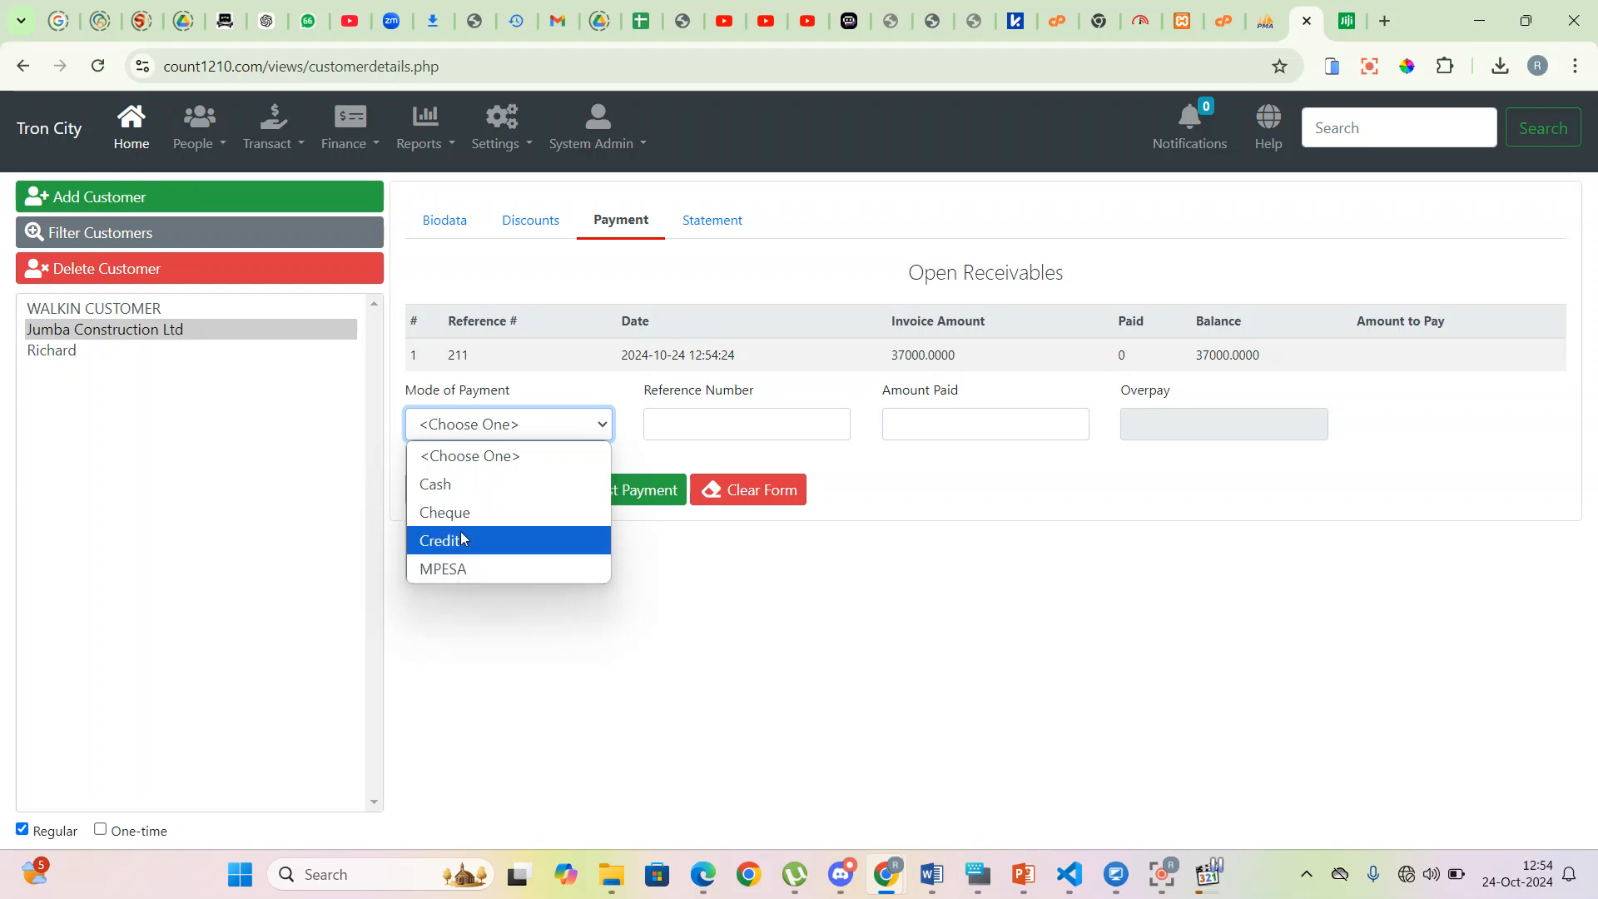
{"action": "left_click", "coordinate": [437, 569]}
{"action": "left_click", "coordinate": [691, 422]}
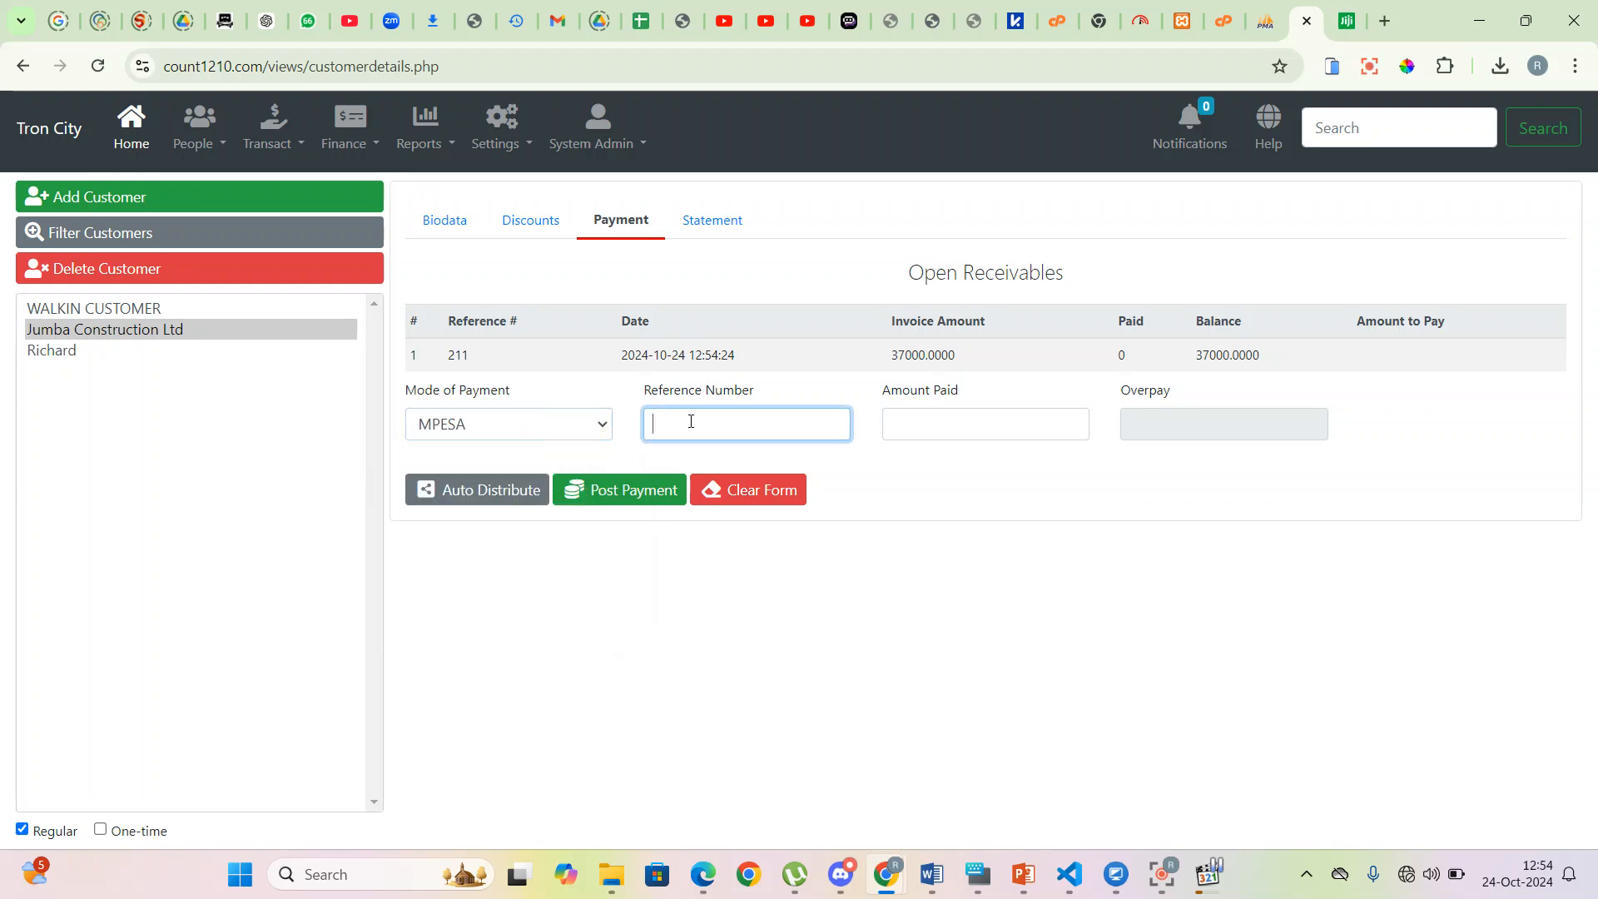
{"action": "left_click", "coordinate": [922, 426]}
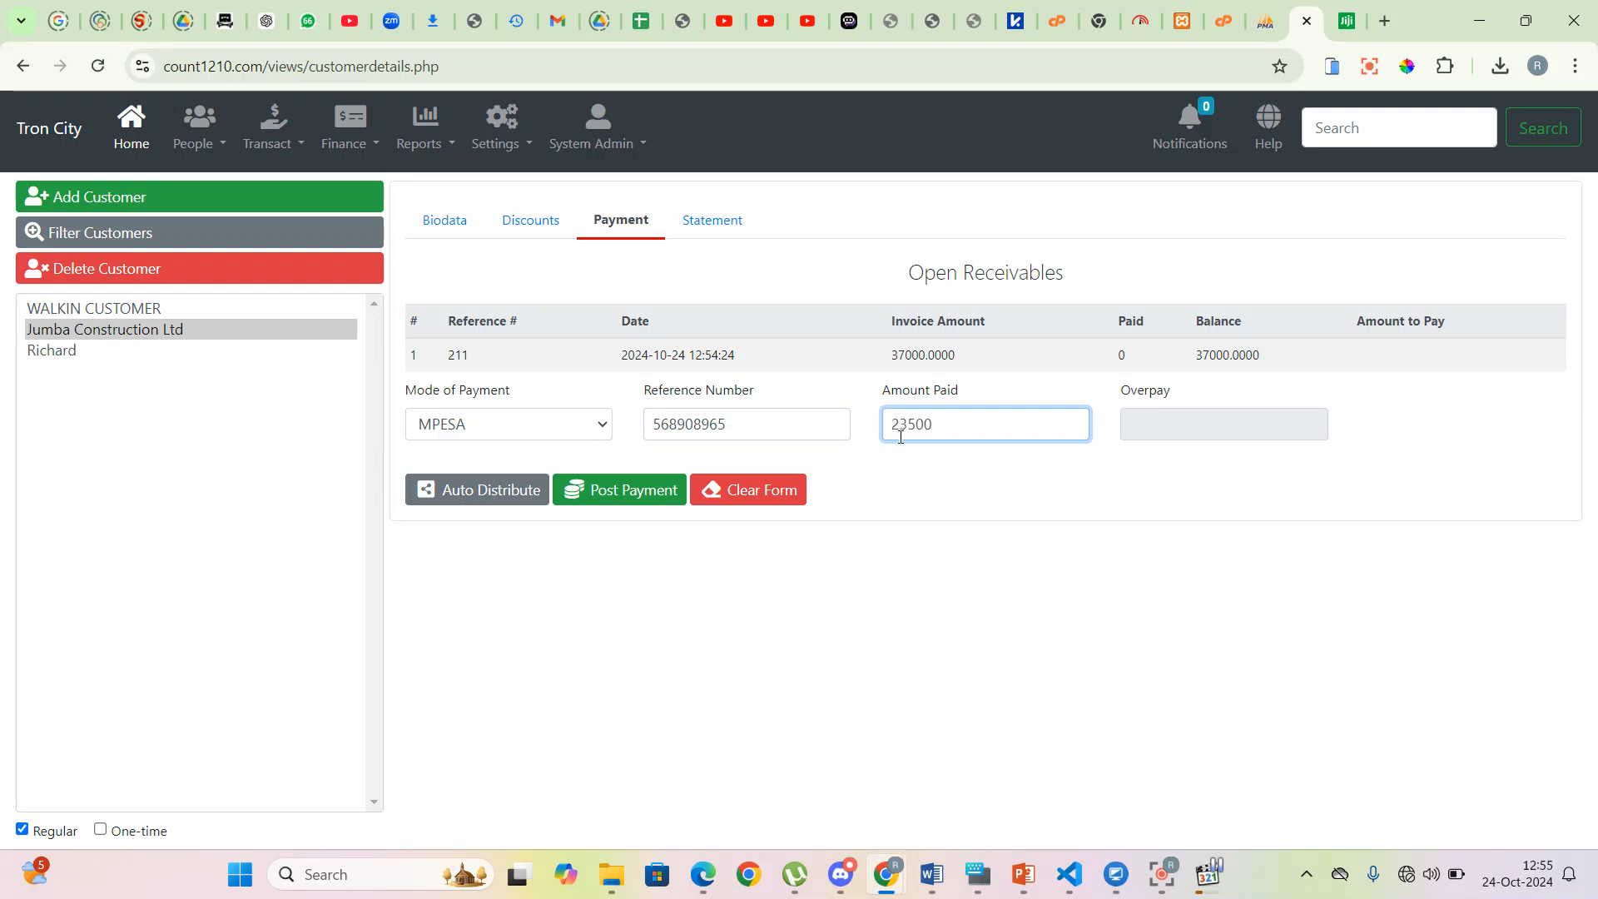
{"action": "left_click", "coordinate": [495, 493]}
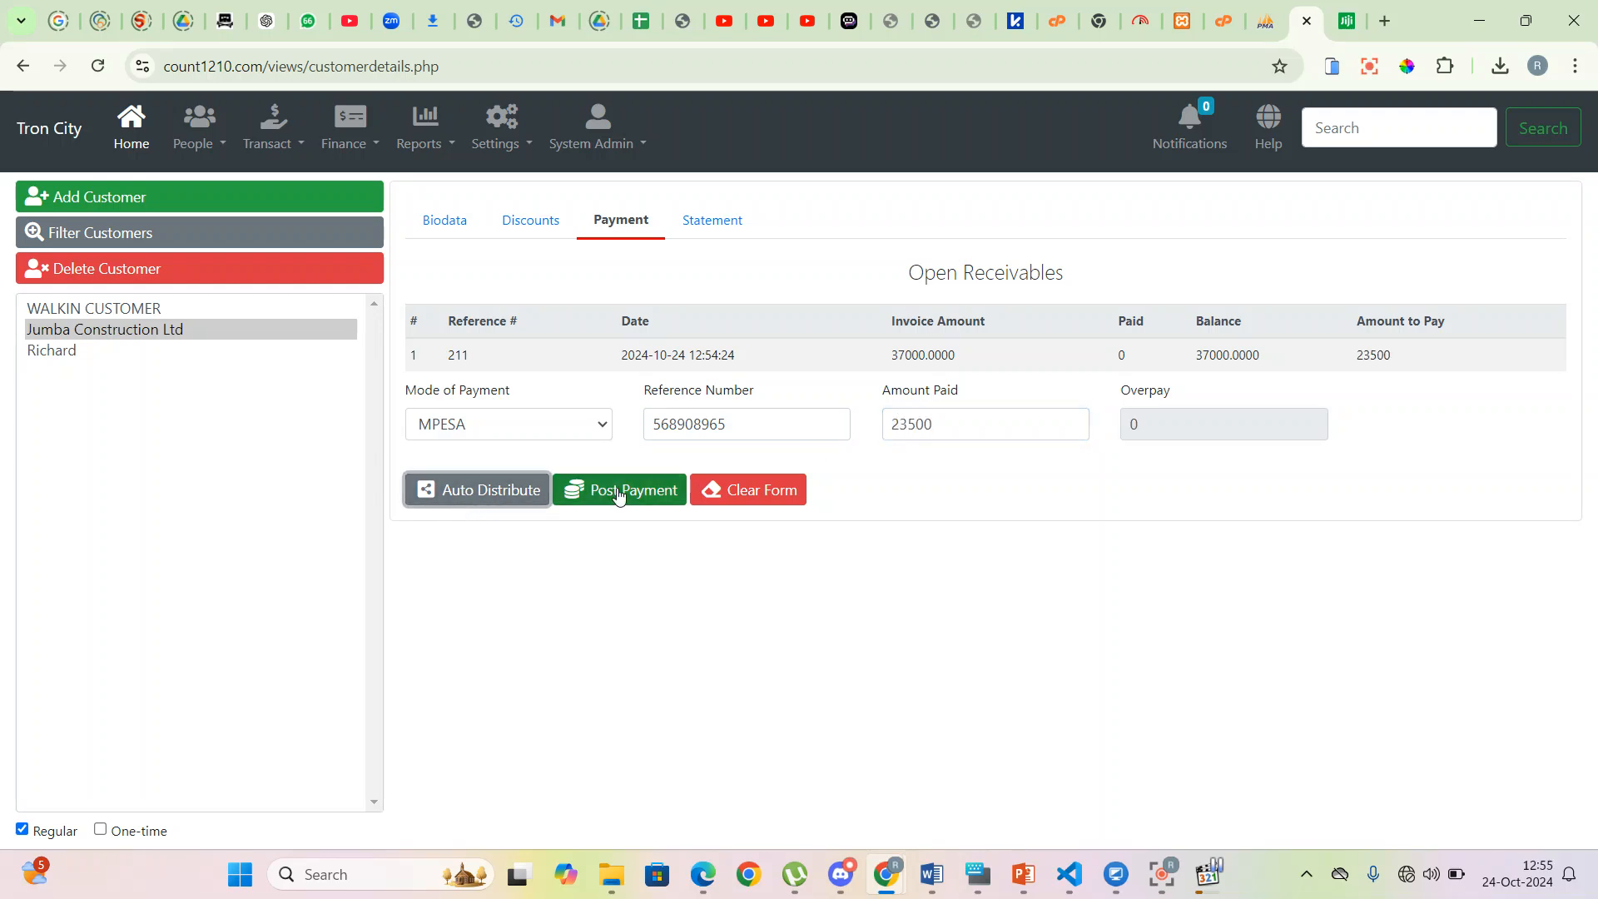
{"action": "left_click", "coordinate": [587, 490]}
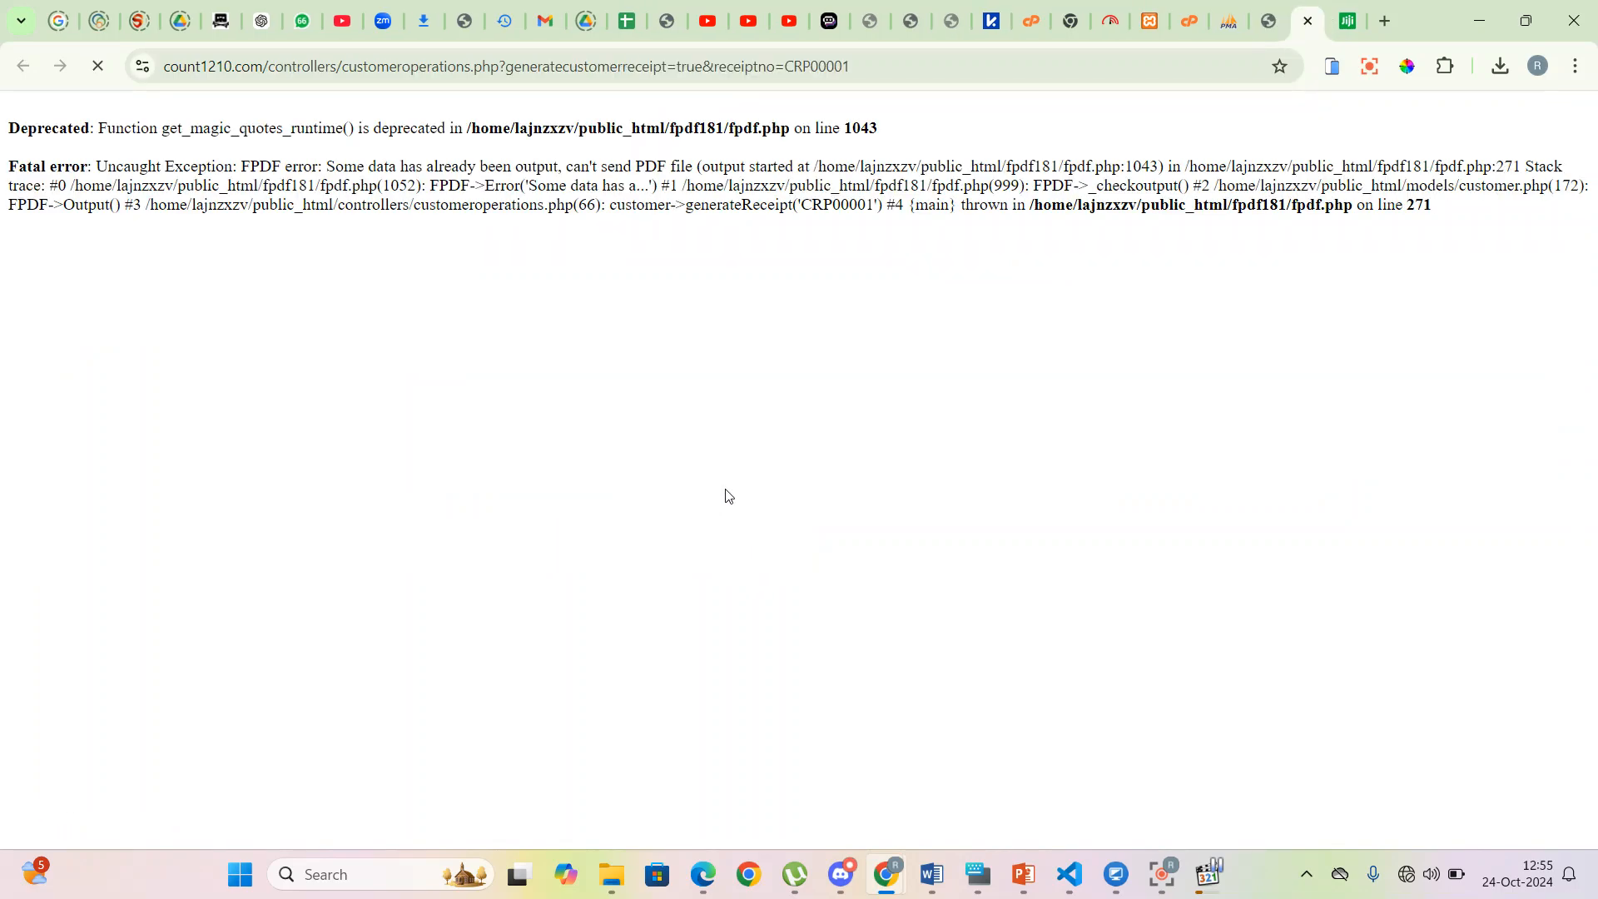
- Reload Jumba's receivables to confirm invoice 211 now has 13,500 outstanding
{"action": "left_click", "coordinate": [1308, 21]}
{"action": "left_click", "coordinate": [161, 329]}
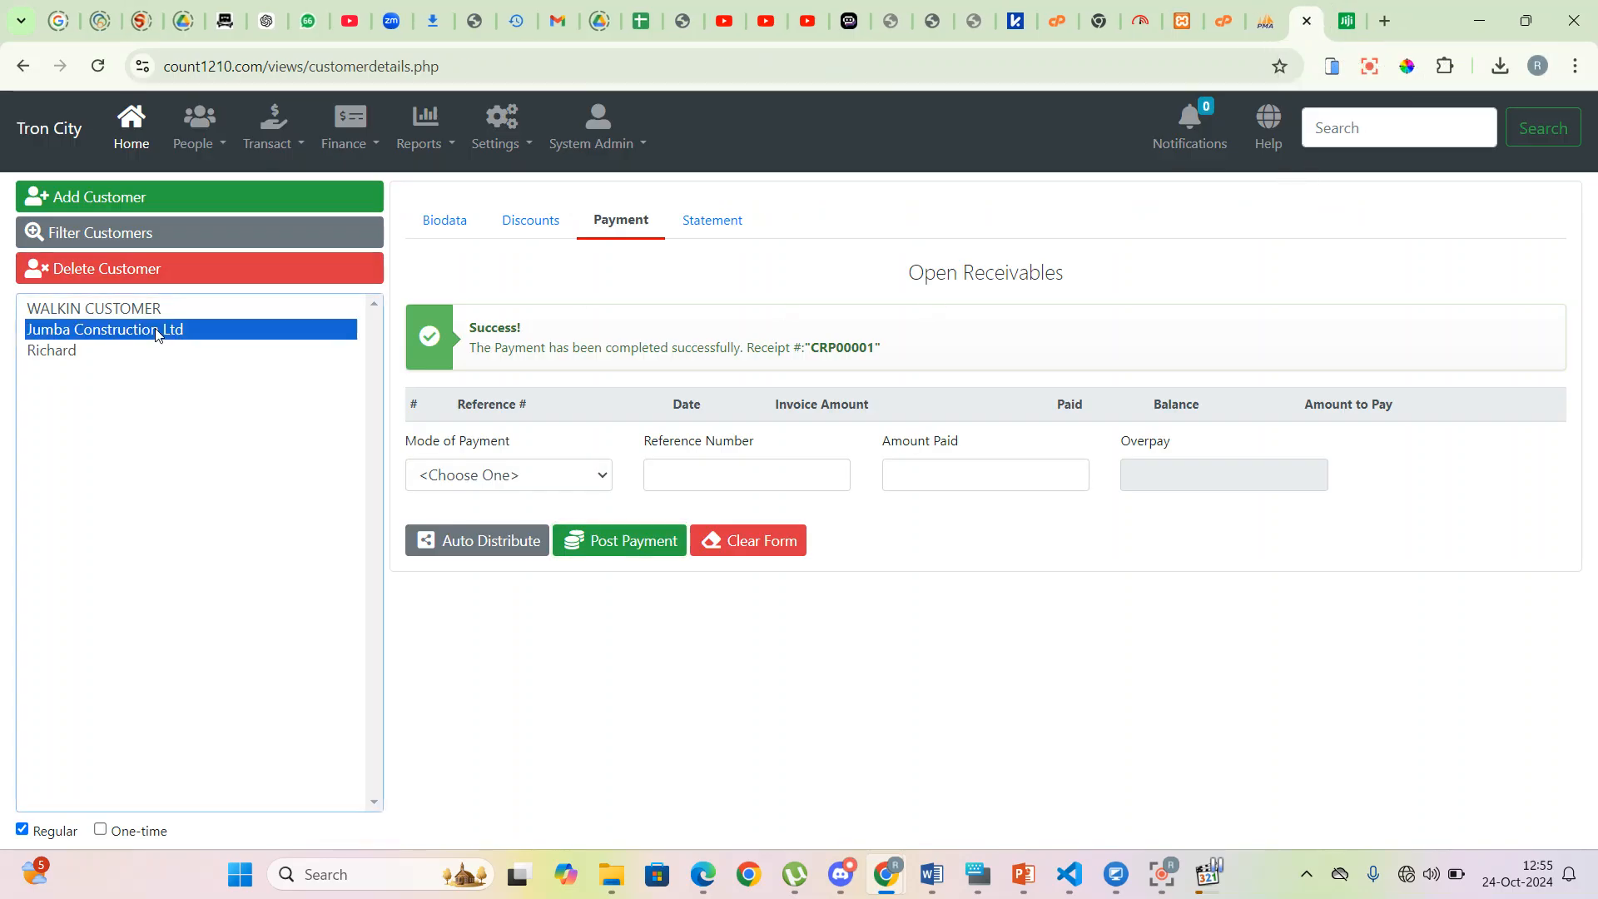
{"action": "left_click", "coordinate": [627, 230]}
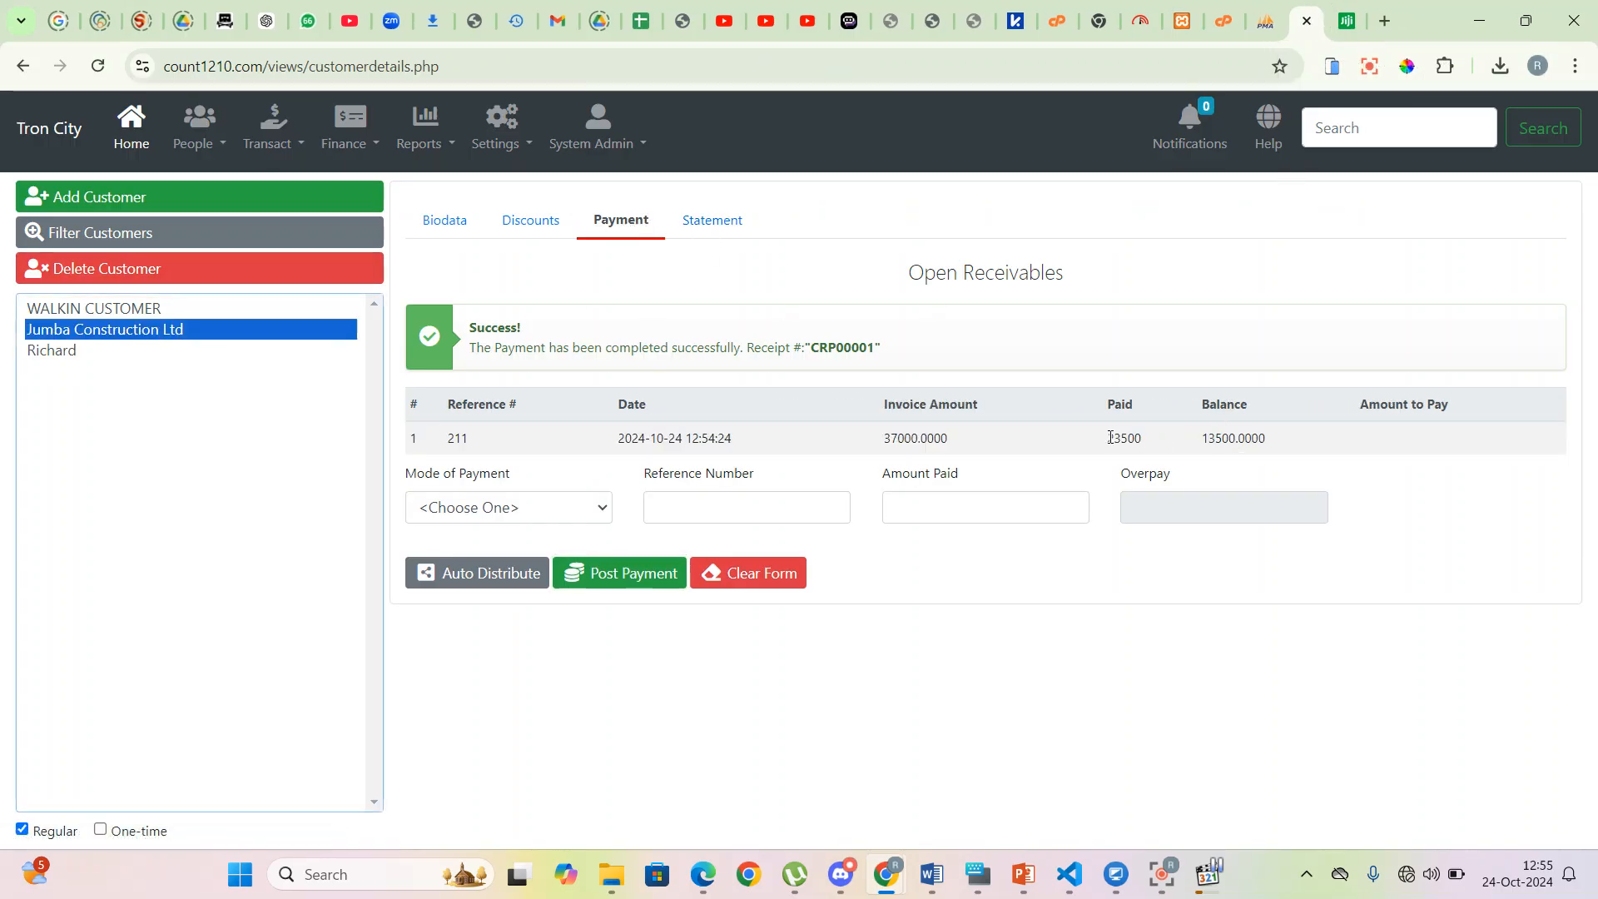
{"action": "left_click_drag", "start_coordinate": [1189, 441], "coordinate": [1274, 448]}
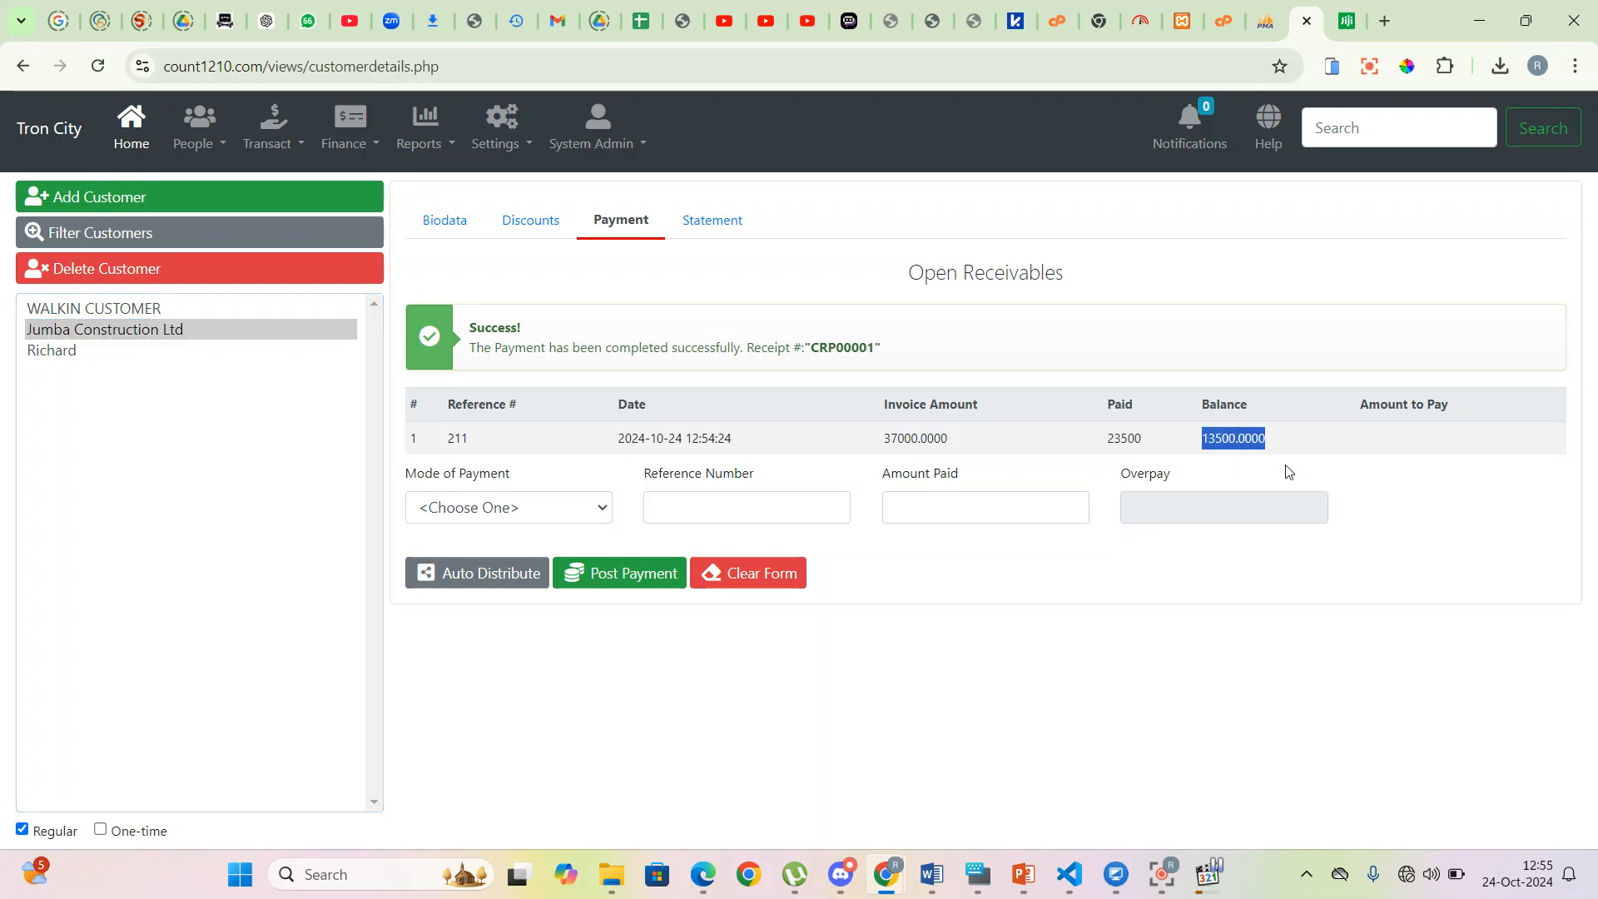
- Generate Jumba Construction Ltd's statement for 01-Oct-2024 to 24-Oct-2024
{"action": "left_click", "coordinate": [731, 227]}
{"action": "left_click", "coordinate": [589, 286]}
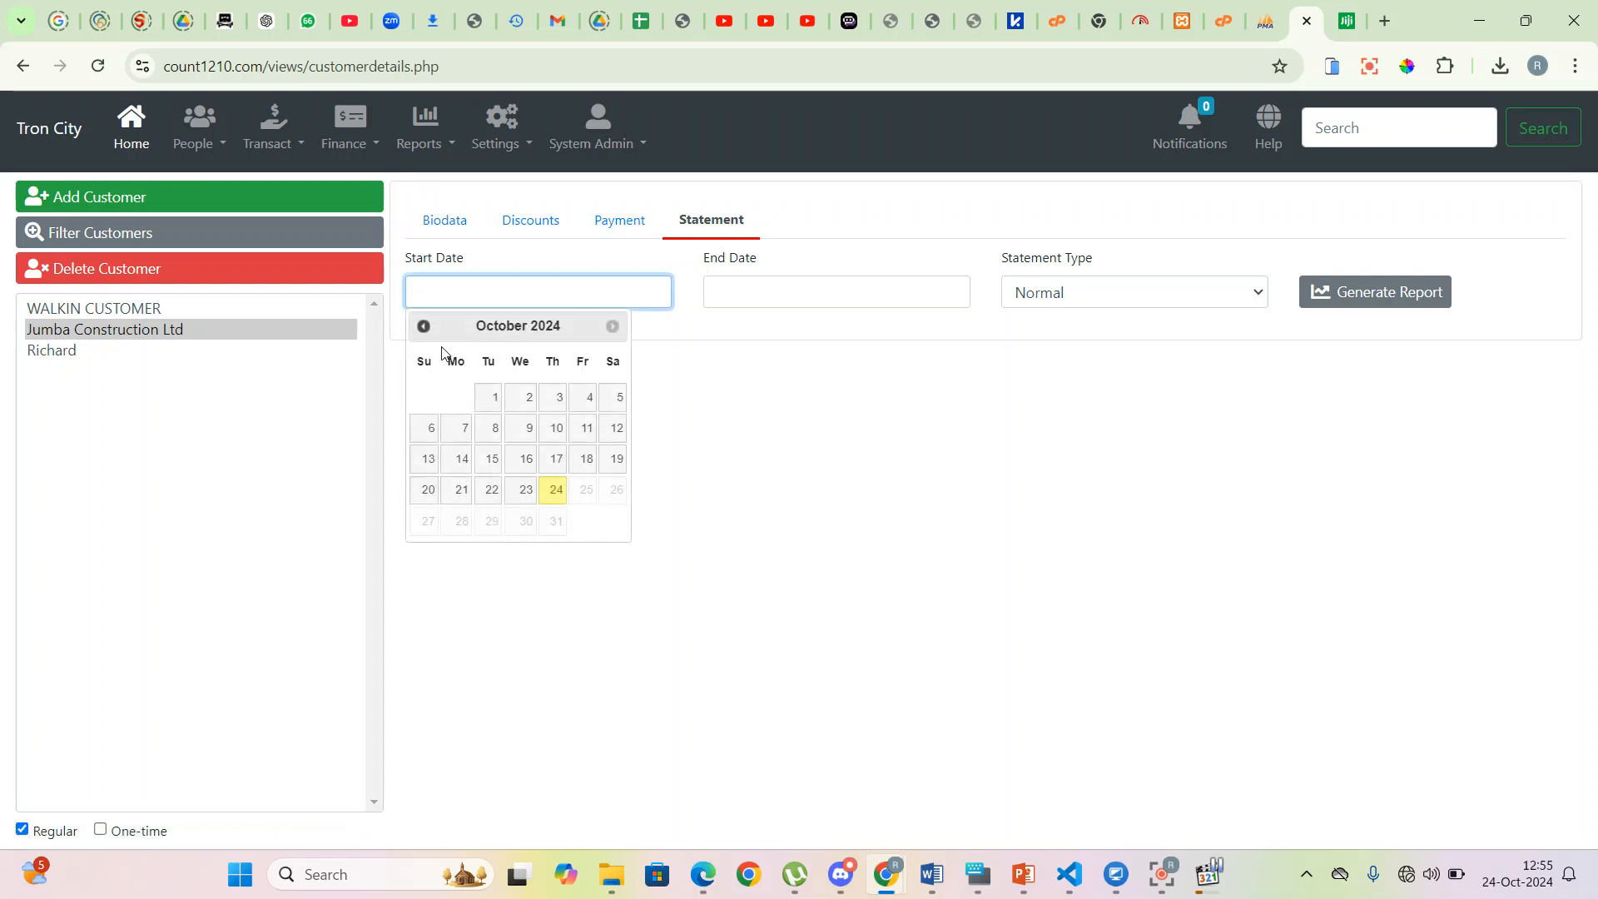
{"action": "left_click", "coordinate": [488, 398]}
{"action": "left_click", "coordinate": [792, 292]}
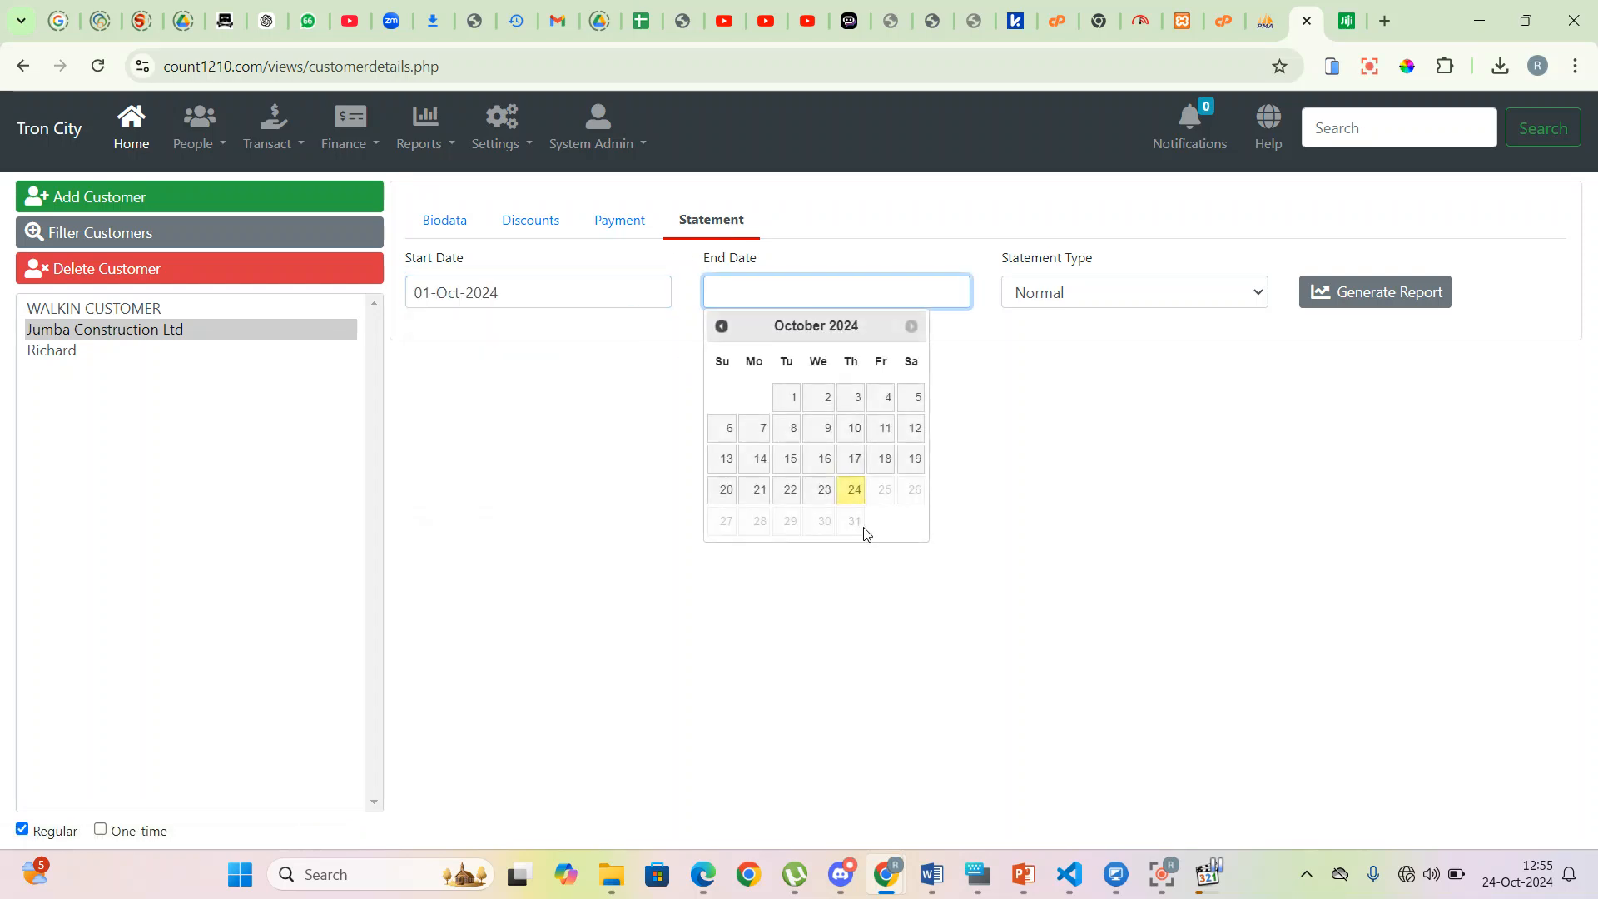
{"action": "left_click", "coordinate": [857, 490]}
{"action": "left_click", "coordinate": [1392, 293]}
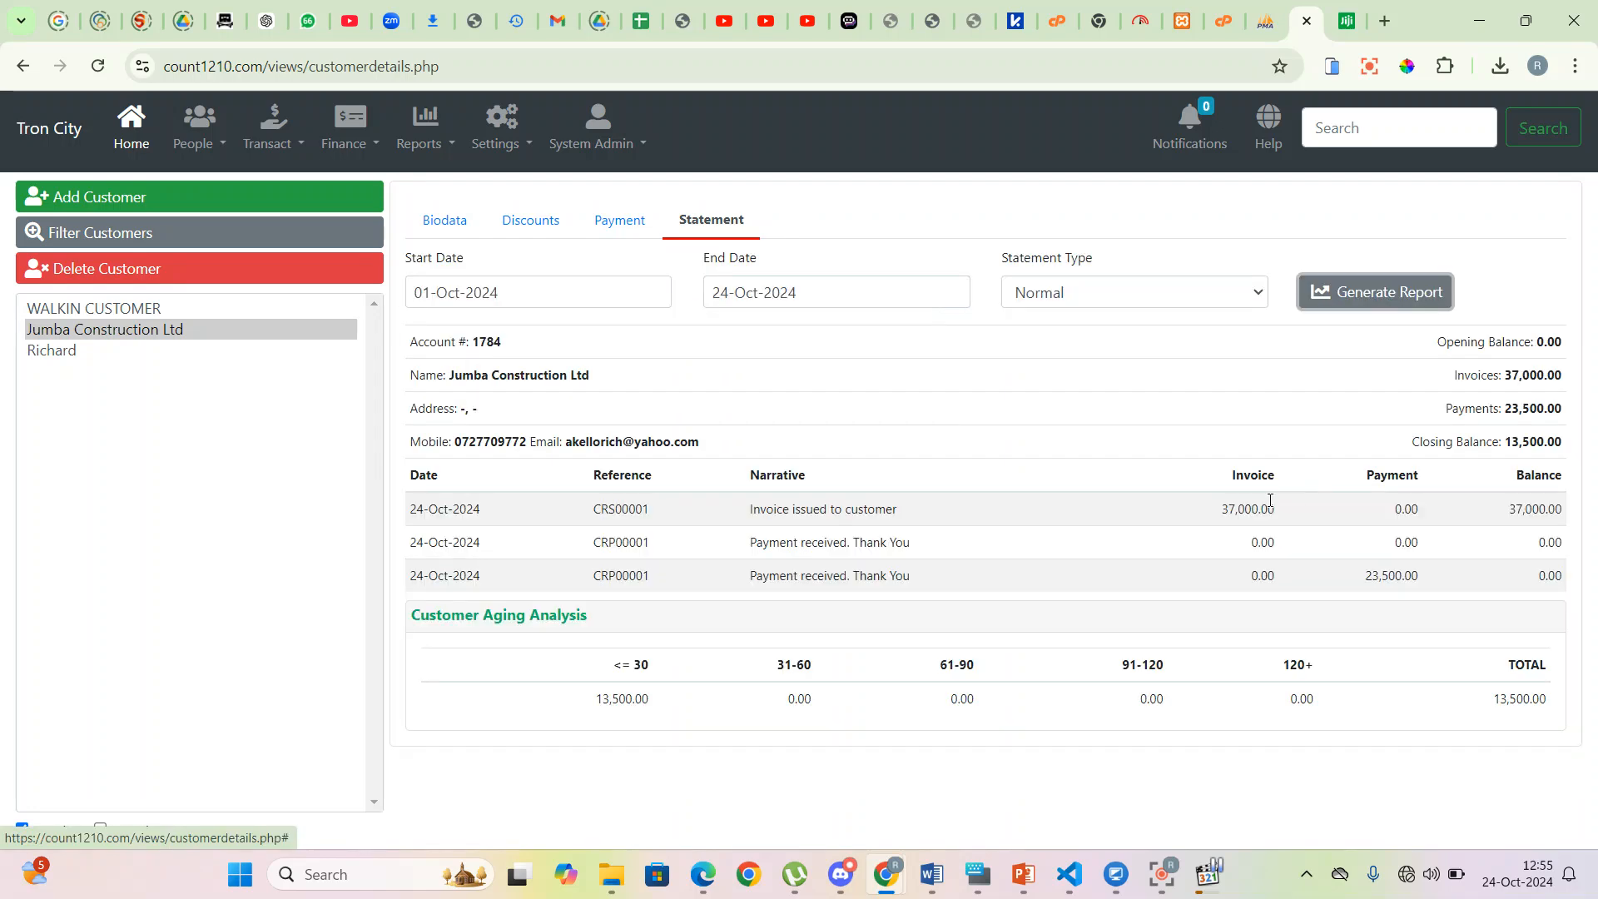
- Check the invoice, the 23,500.00 payment and the 13,500.00 closing balance aged under 30 days
{"action": "left_click_drag", "start_coordinate": [1206, 511], "coordinate": [1559, 519]}
{"action": "left_click_drag", "start_coordinate": [440, 587], "coordinate": [1496, 577]}
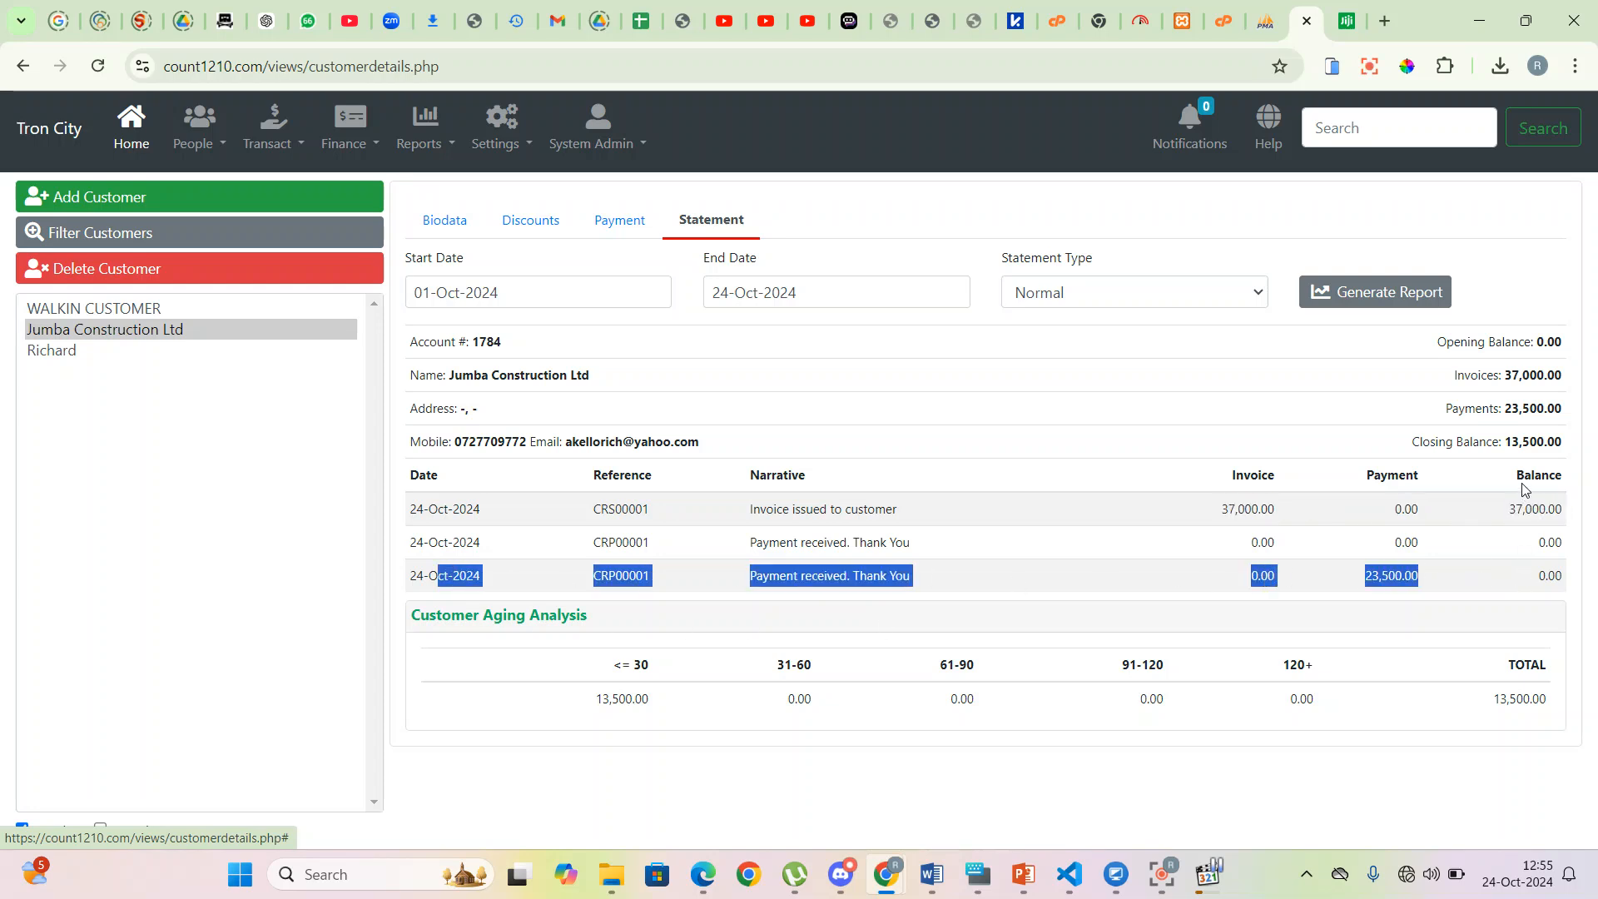
{"action": "left_click_drag", "start_coordinate": [1506, 442], "coordinate": [1572, 452]}
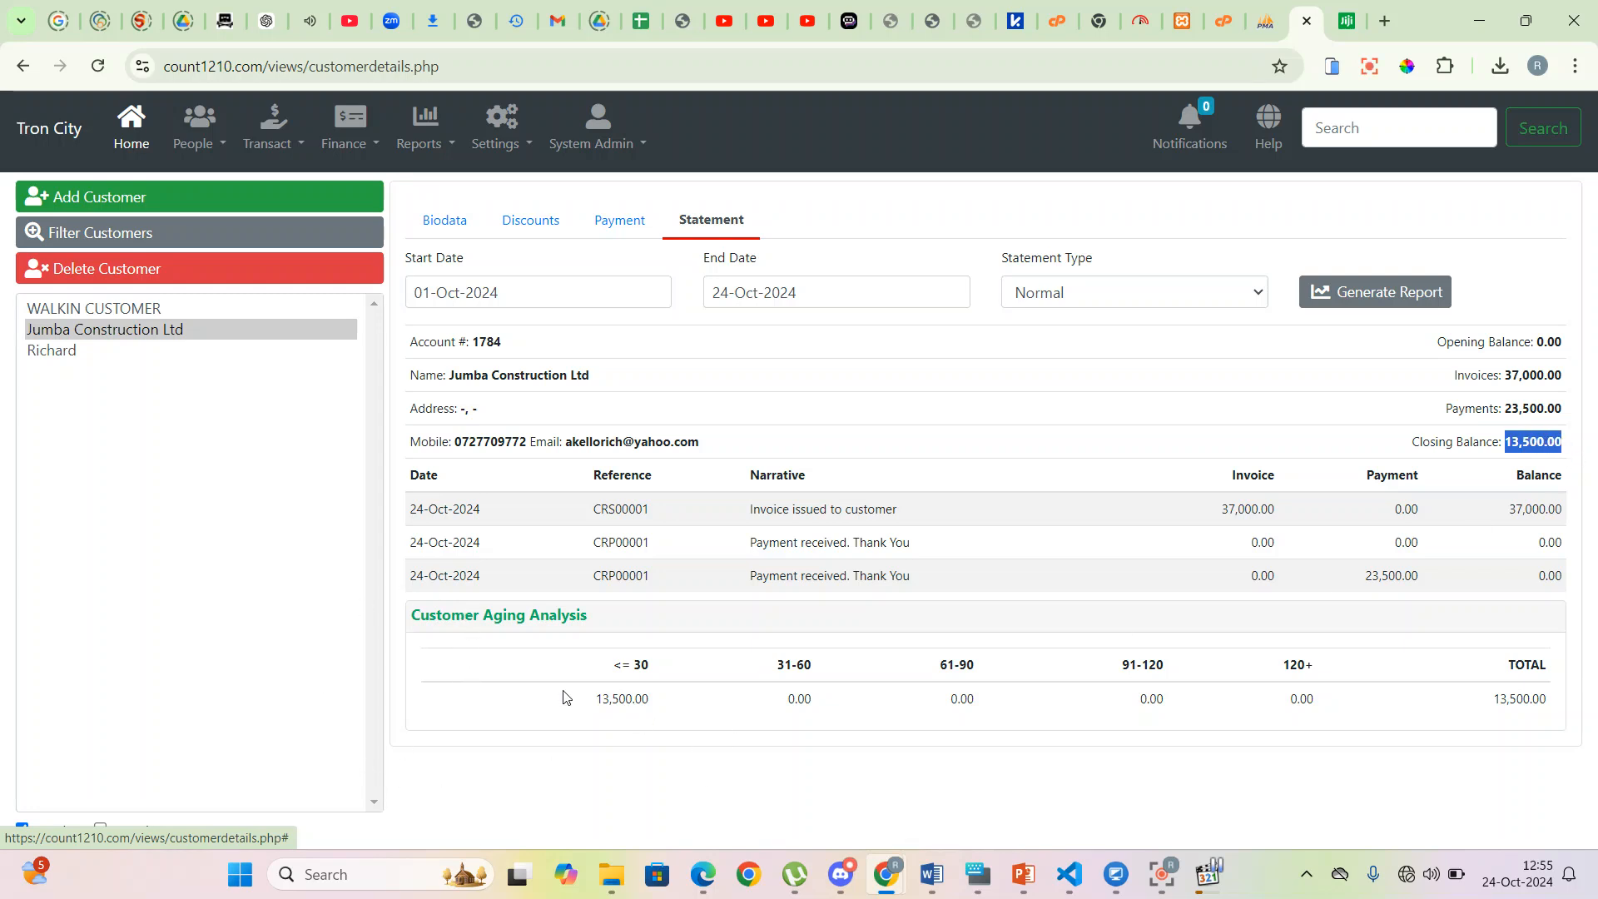
{"action": "left_click_drag", "start_coordinate": [590, 712], "coordinate": [662, 707]}
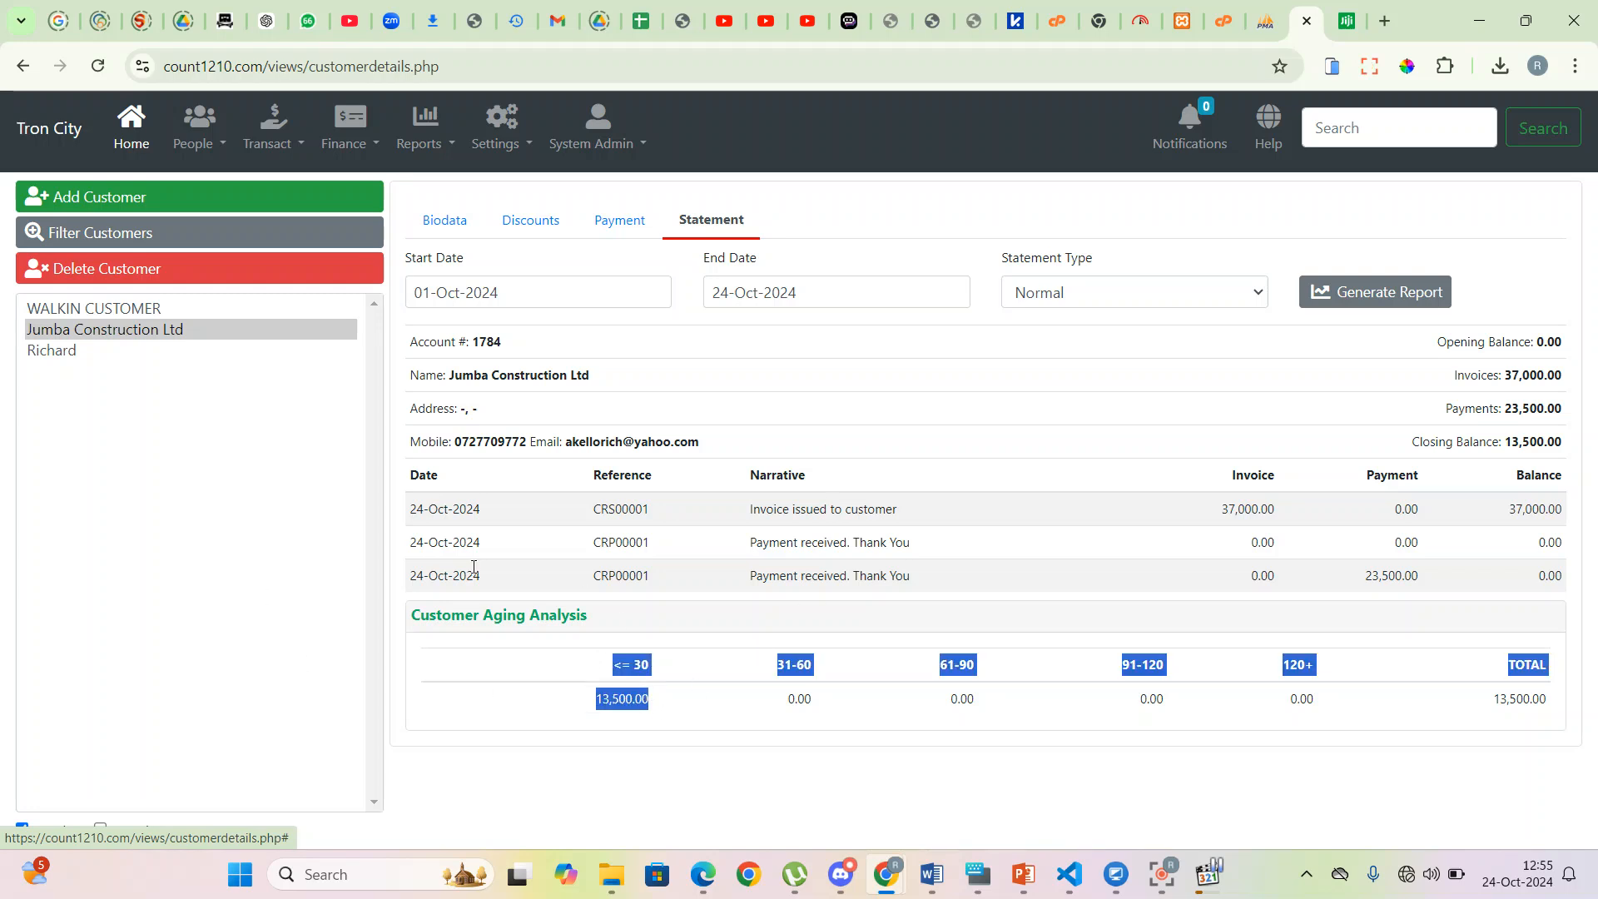
{"action": "left_click", "coordinate": [907, 777]}
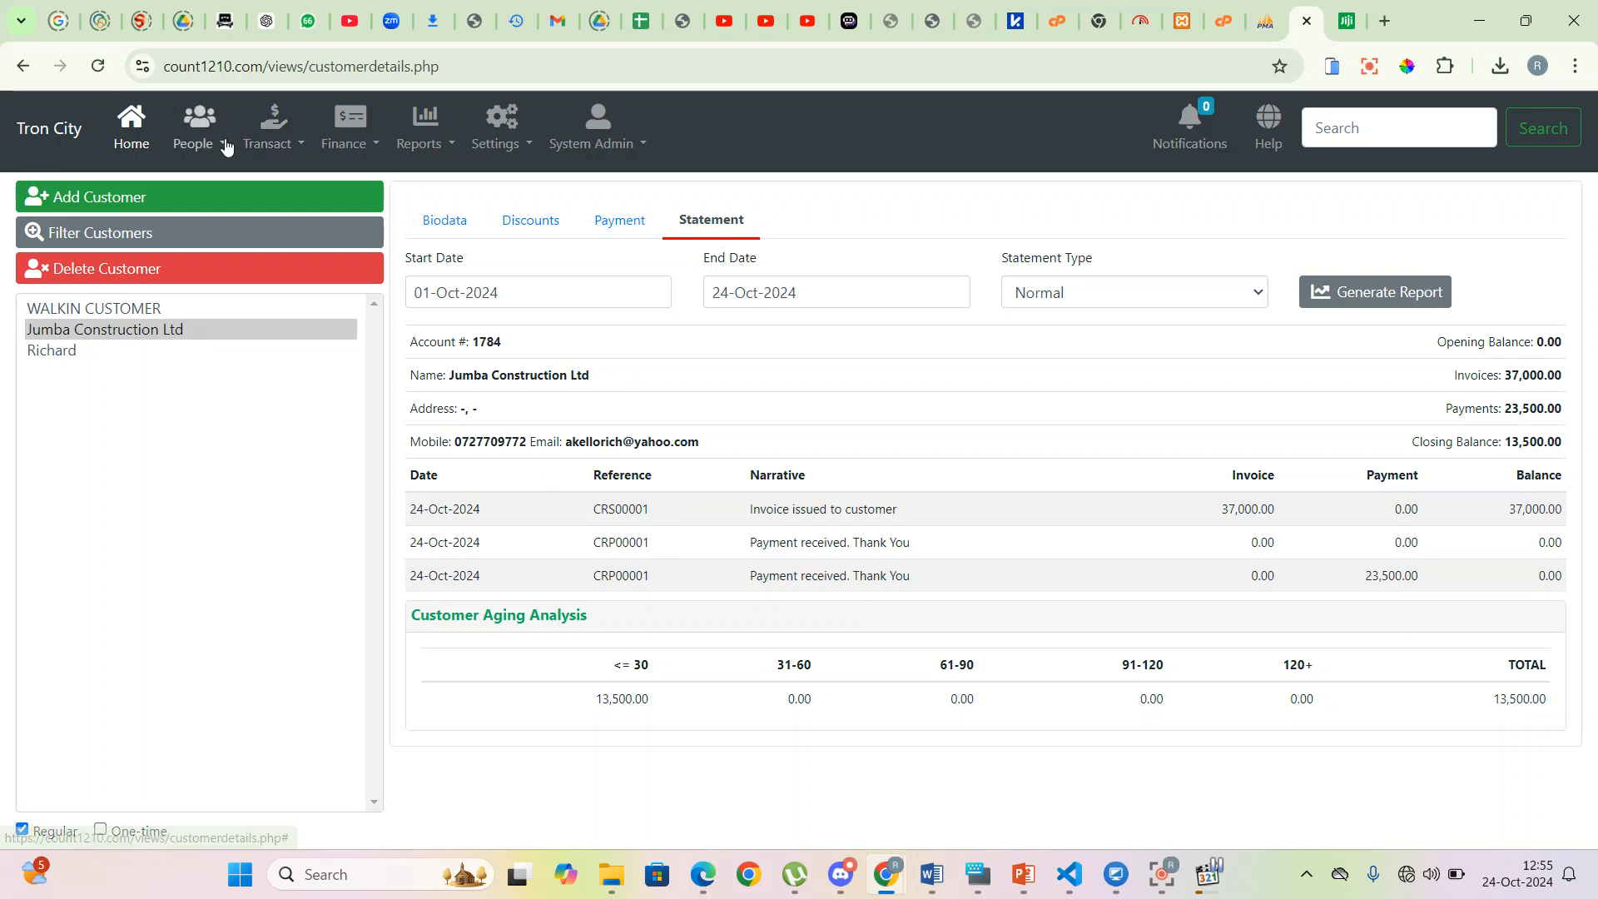
{"action": "left_click", "coordinate": [228, 228]}
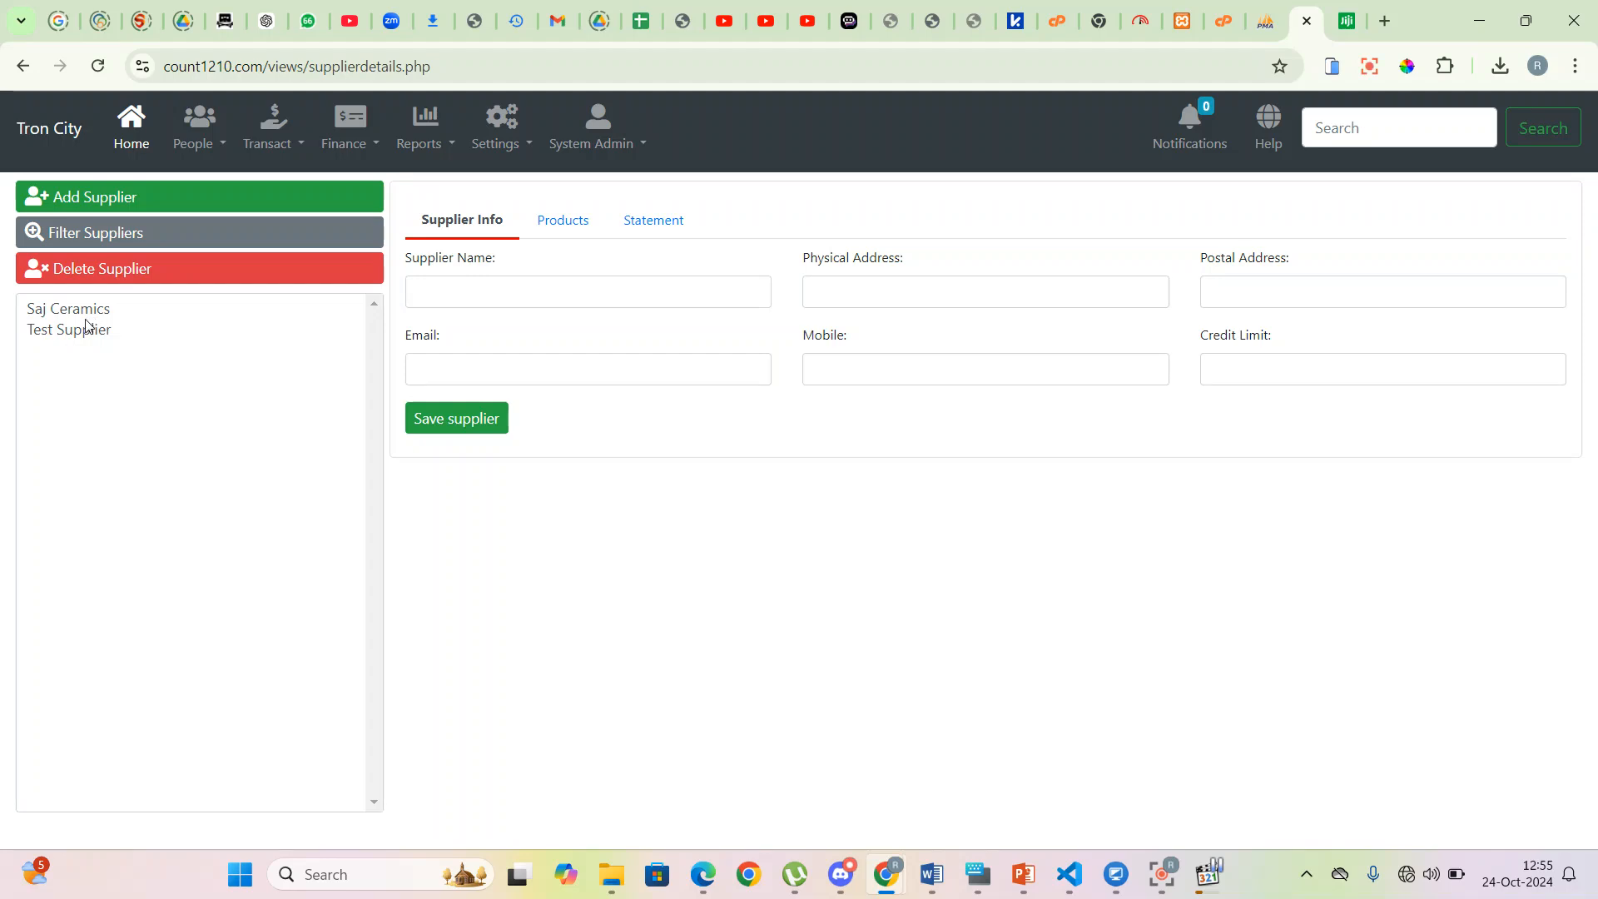
- Generate Saj Ceramics' supplier statement for 01-Oct-2024 to 24-Oct-2024
{"action": "left_click", "coordinate": [89, 315]}
{"action": "left_click", "coordinate": [681, 223]}
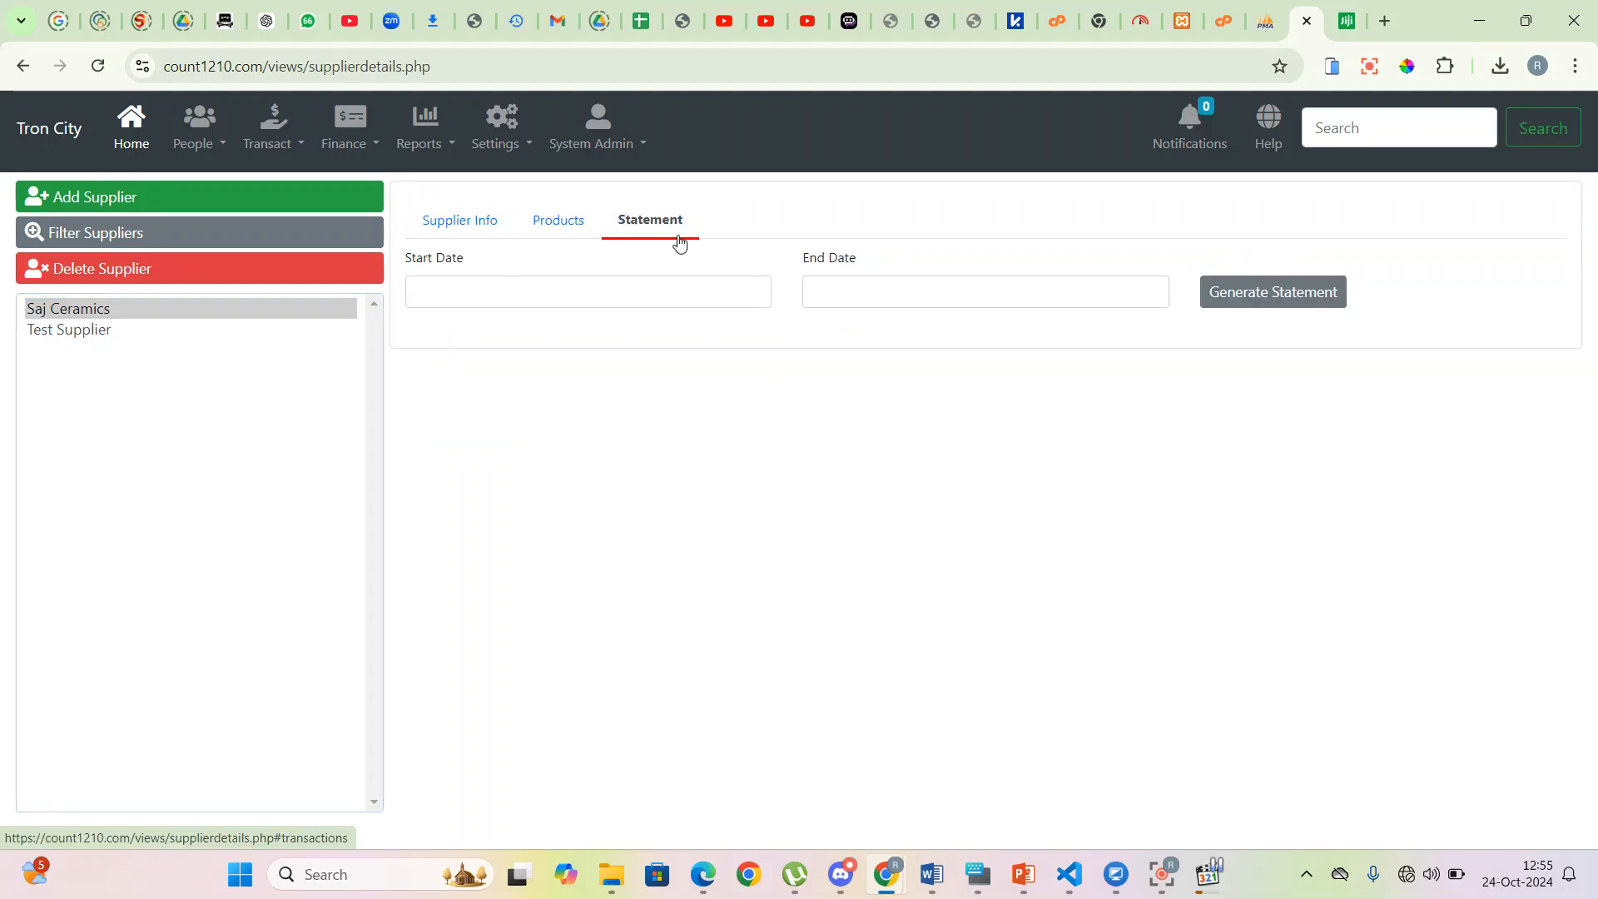
{"action": "left_click", "coordinate": [509, 295]}
{"action": "left_click", "coordinate": [487, 401]}
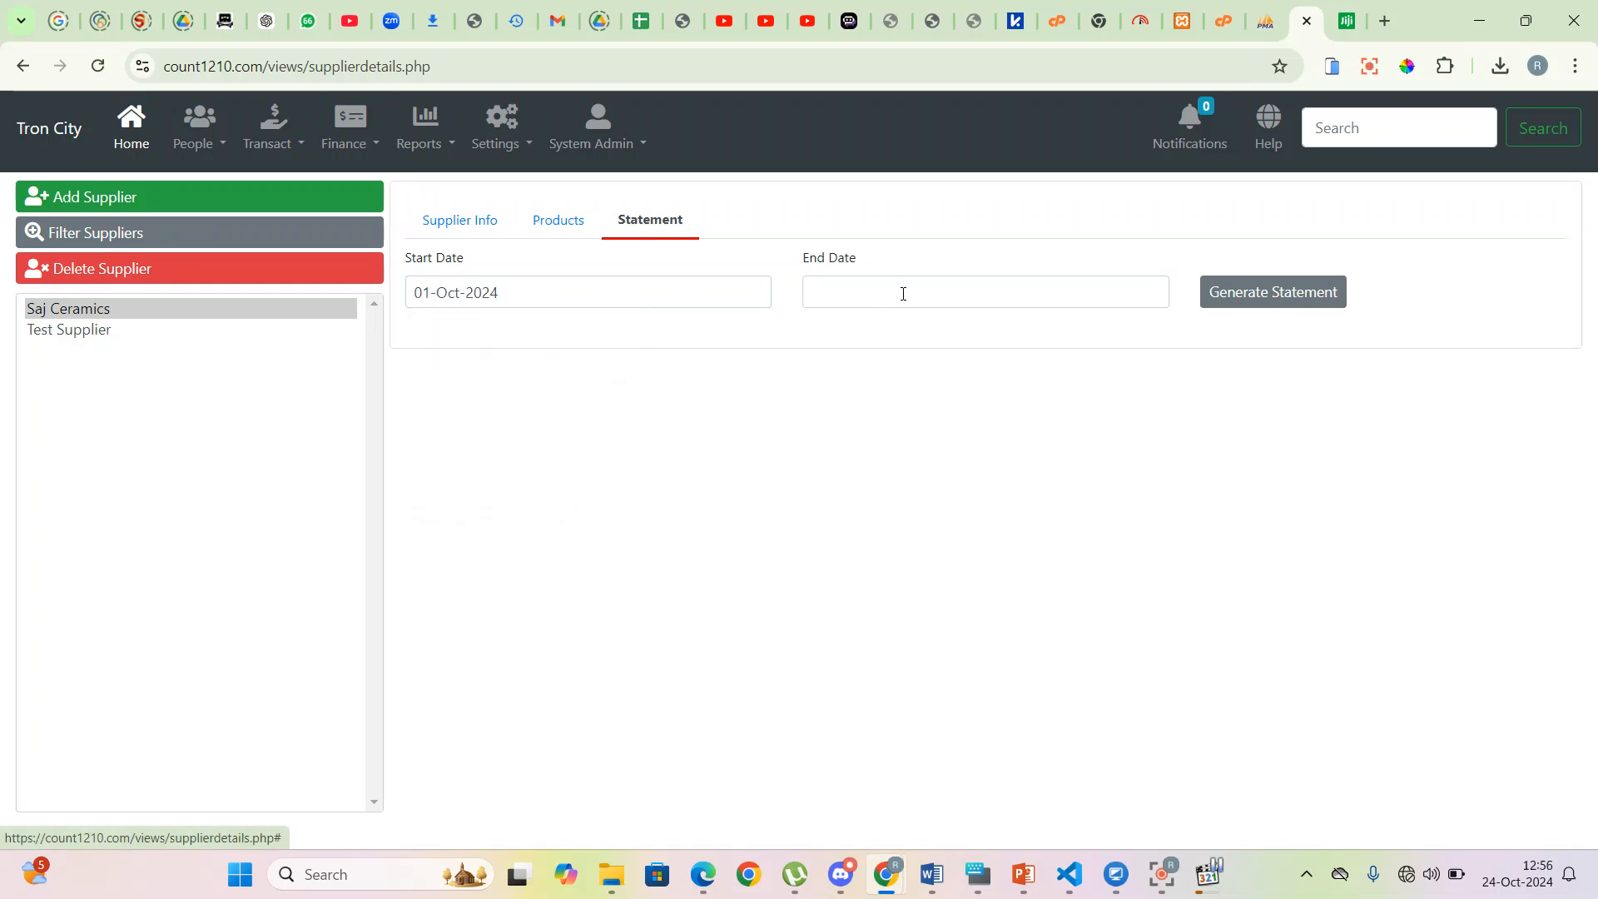
{"action": "left_click", "coordinate": [903, 293]}
{"action": "left_click", "coordinate": [949, 491]}
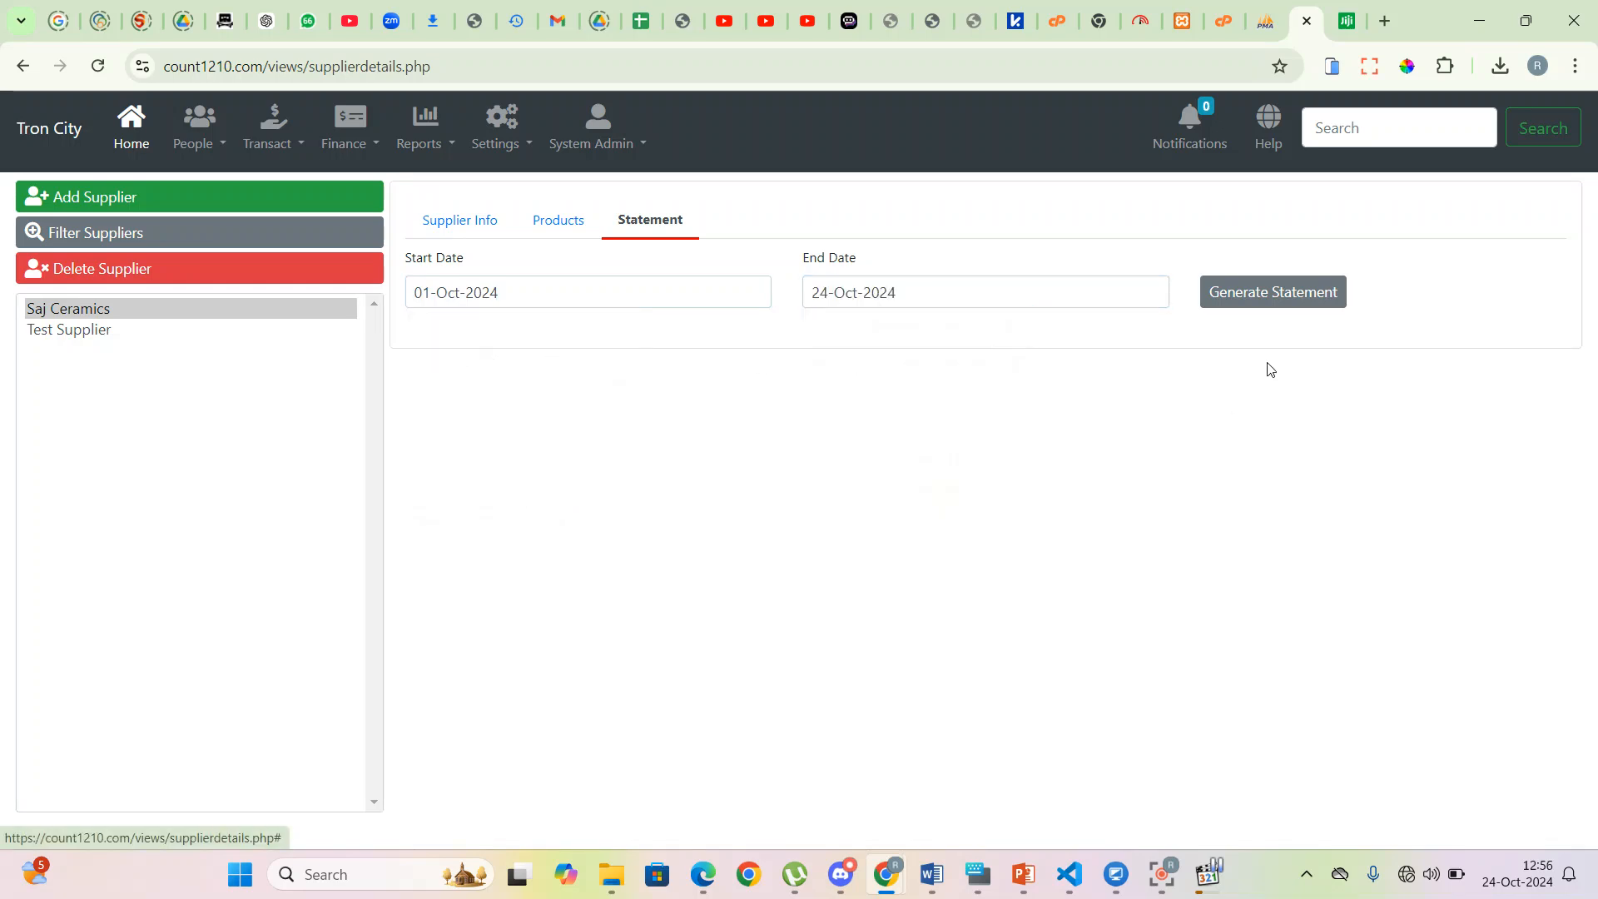
{"action": "left_click", "coordinate": [1259, 294]}
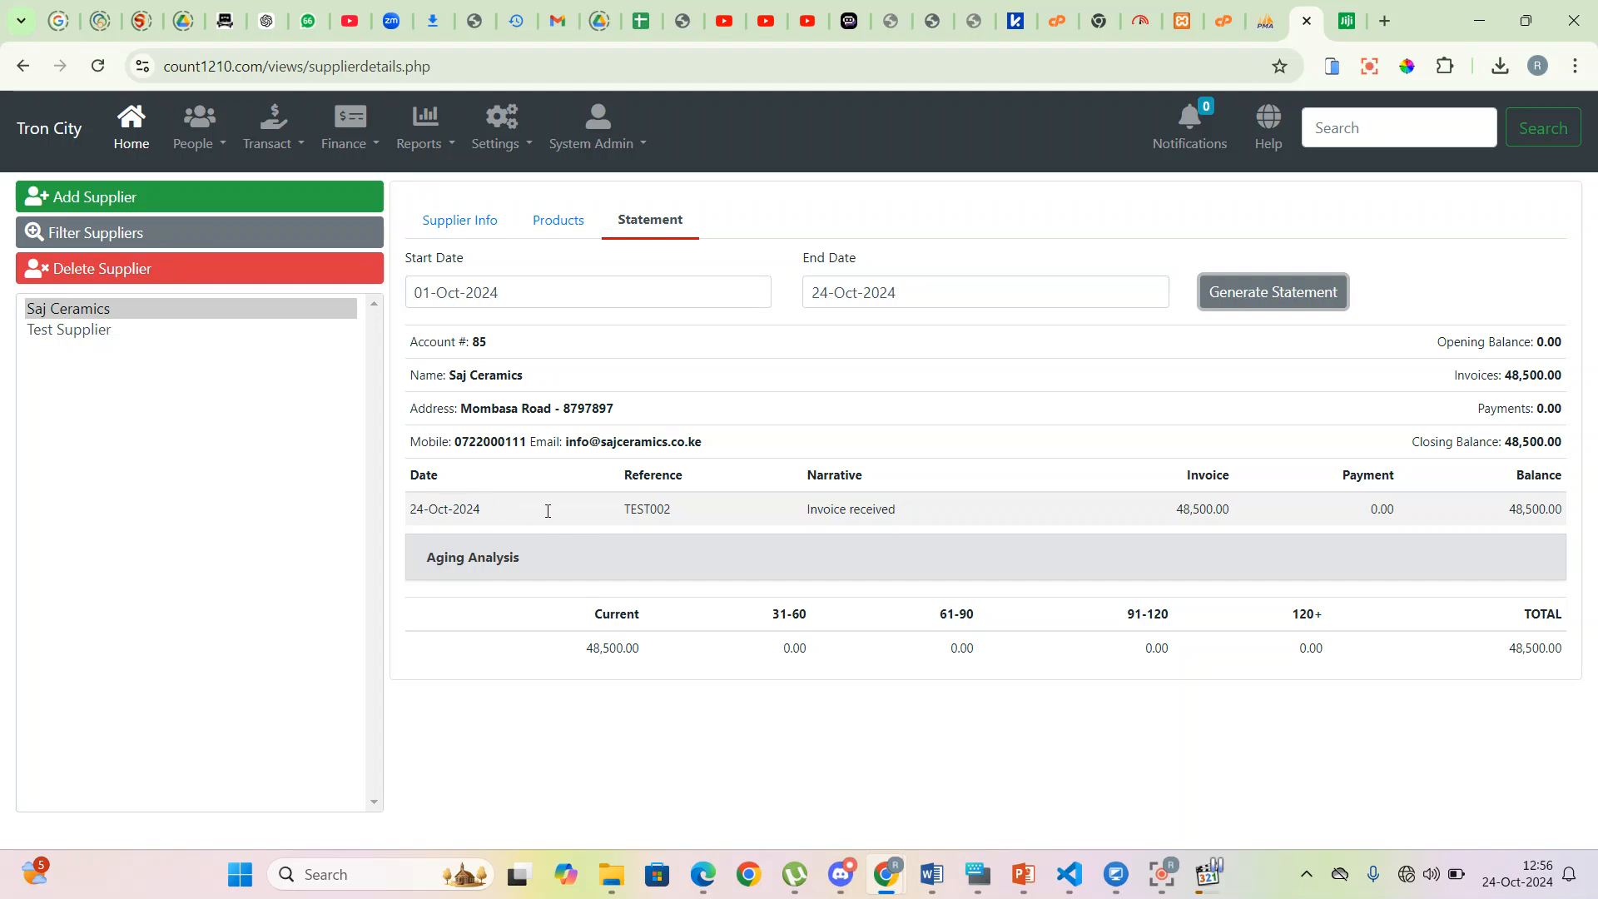
- Check invoice TEST002 of 48,500.00, its current aging and the 48,500.00 closing balance
{"action": "left_click_drag", "start_coordinate": [632, 508], "coordinate": [684, 520]}
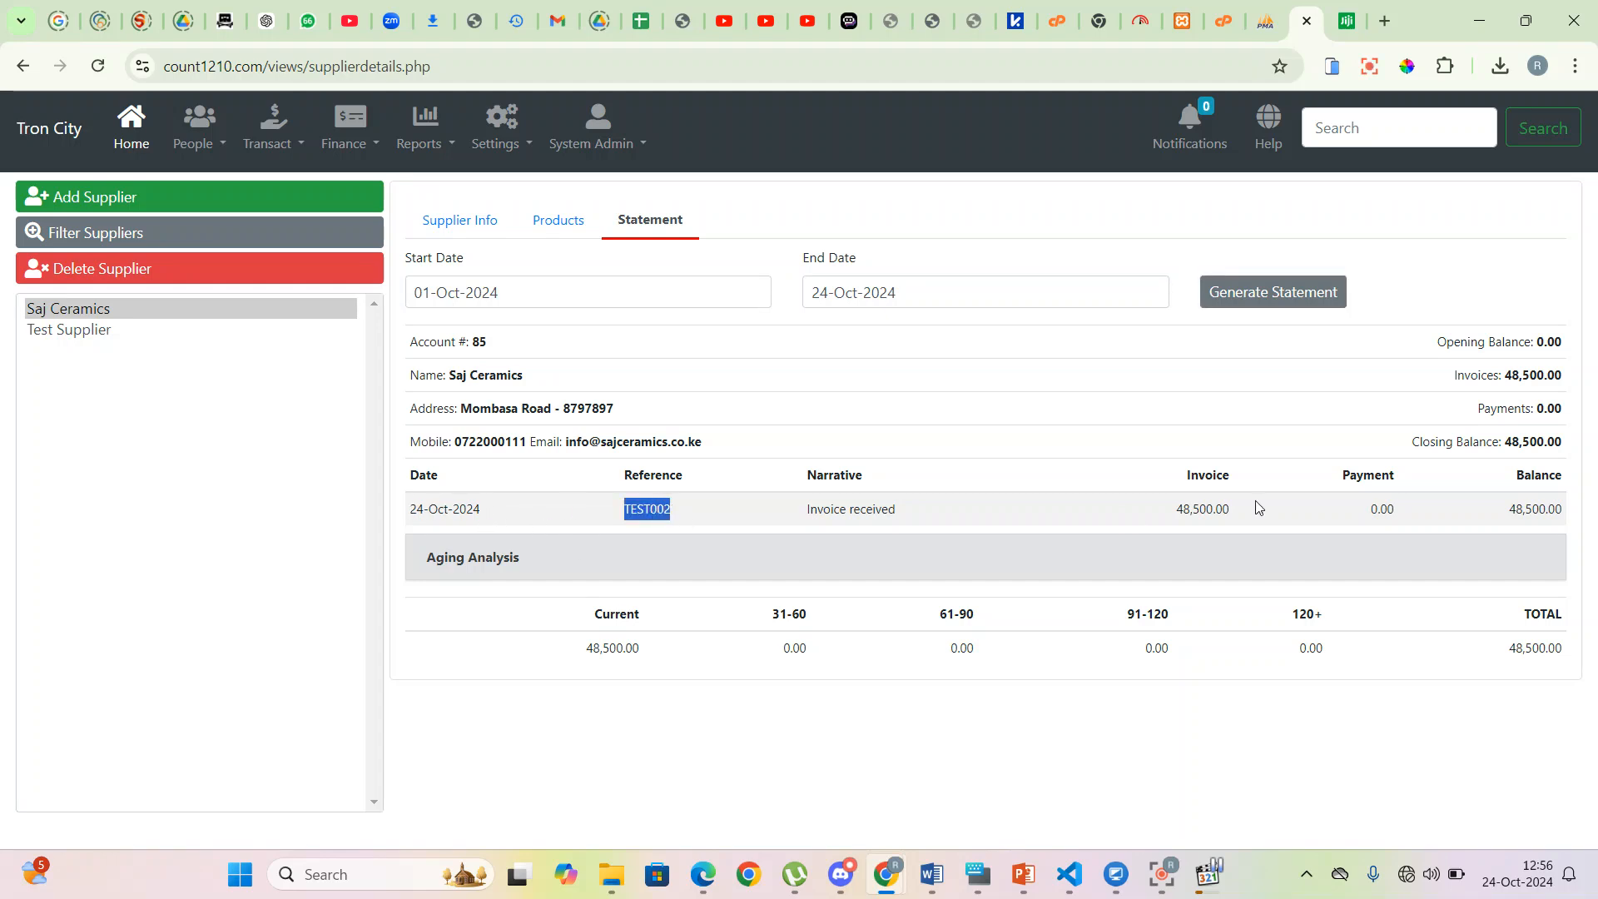
{"action": "left_click", "coordinate": [1165, 521]}
{"action": "left_click_drag", "start_coordinate": [1166, 522], "coordinate": [1289, 520]}
{"action": "left_click_drag", "start_coordinate": [1508, 513], "coordinate": [1582, 517]}
{"action": "left_click_drag", "start_coordinate": [573, 650], "coordinate": [669, 660]}
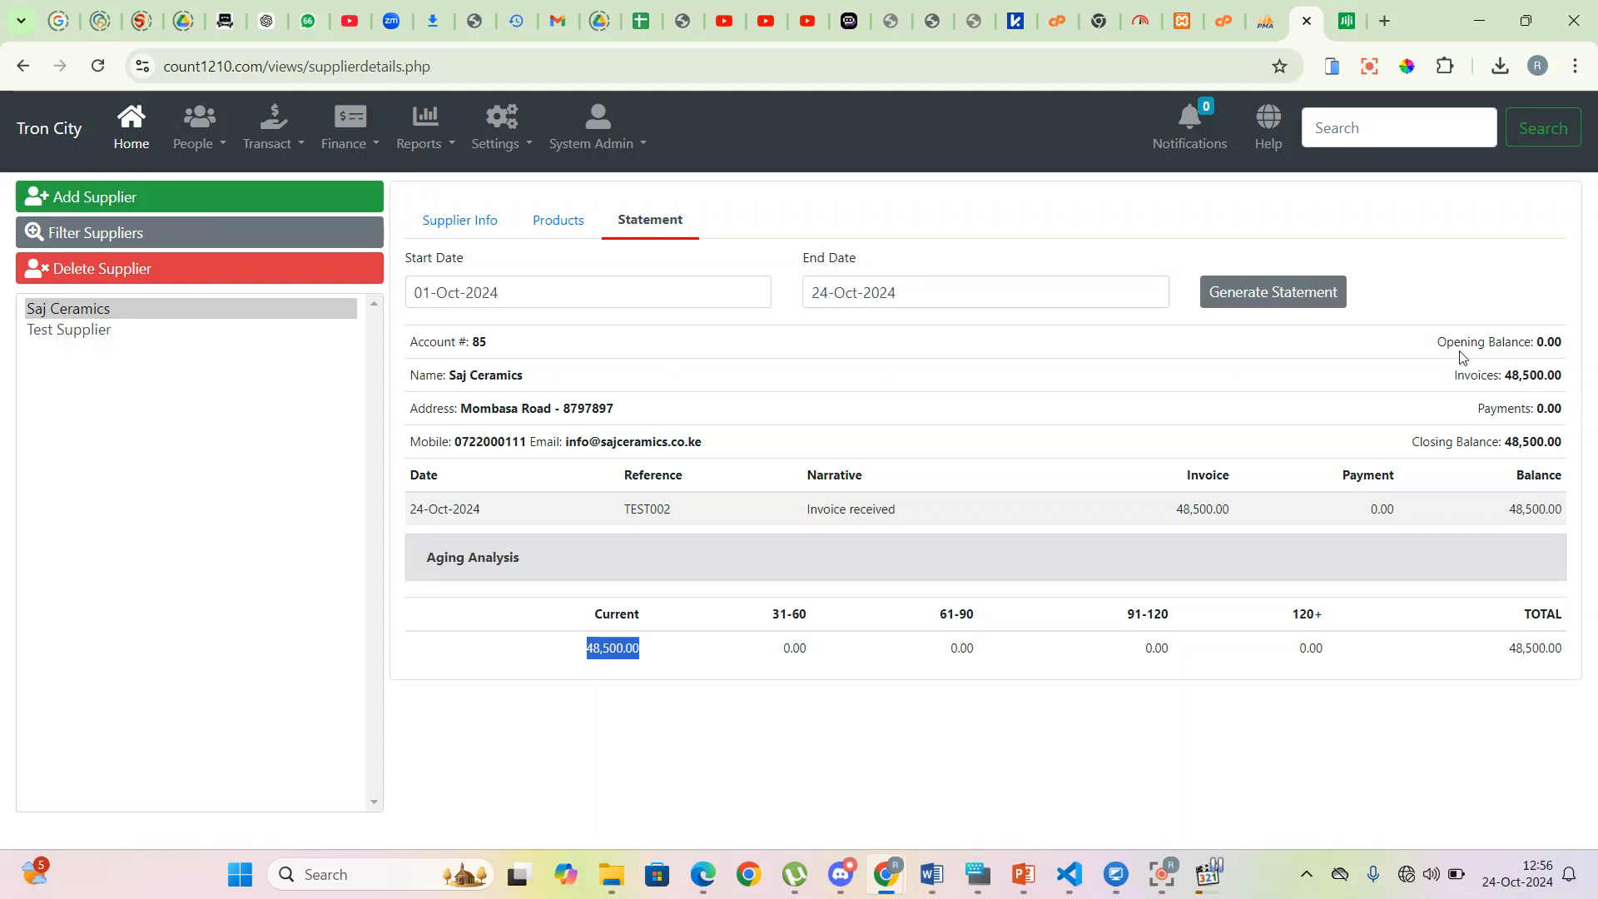
{"action": "left_click", "coordinate": [1421, 352]}
{"action": "left_click_drag", "start_coordinate": [1421, 351], "coordinate": [1575, 452]}
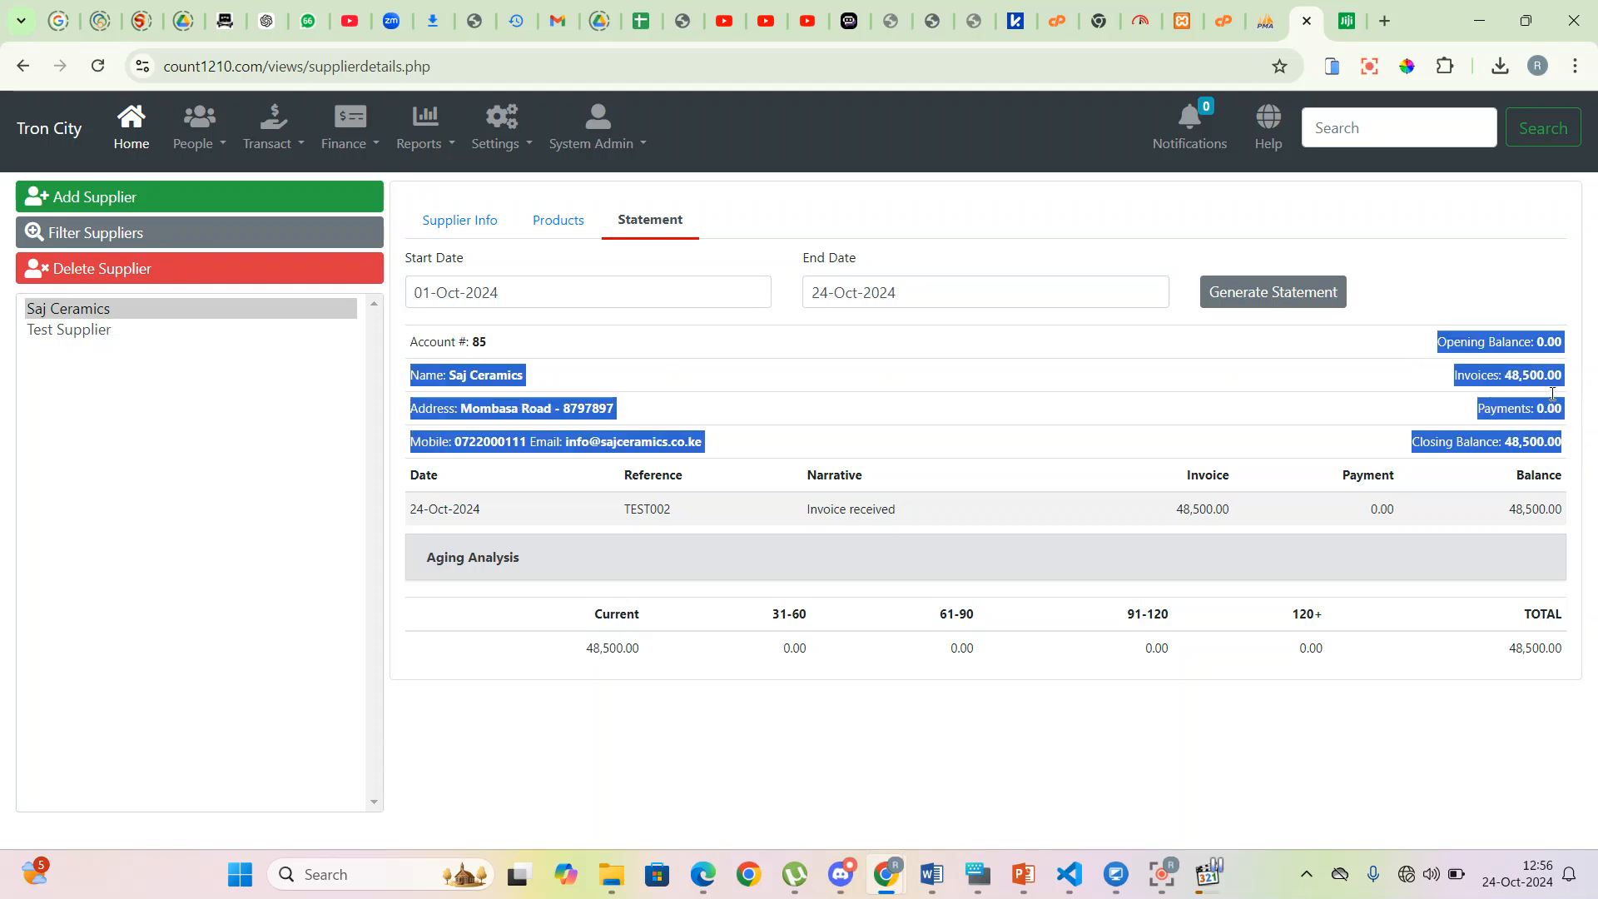
{"action": "left_click", "coordinate": [1544, 360]}
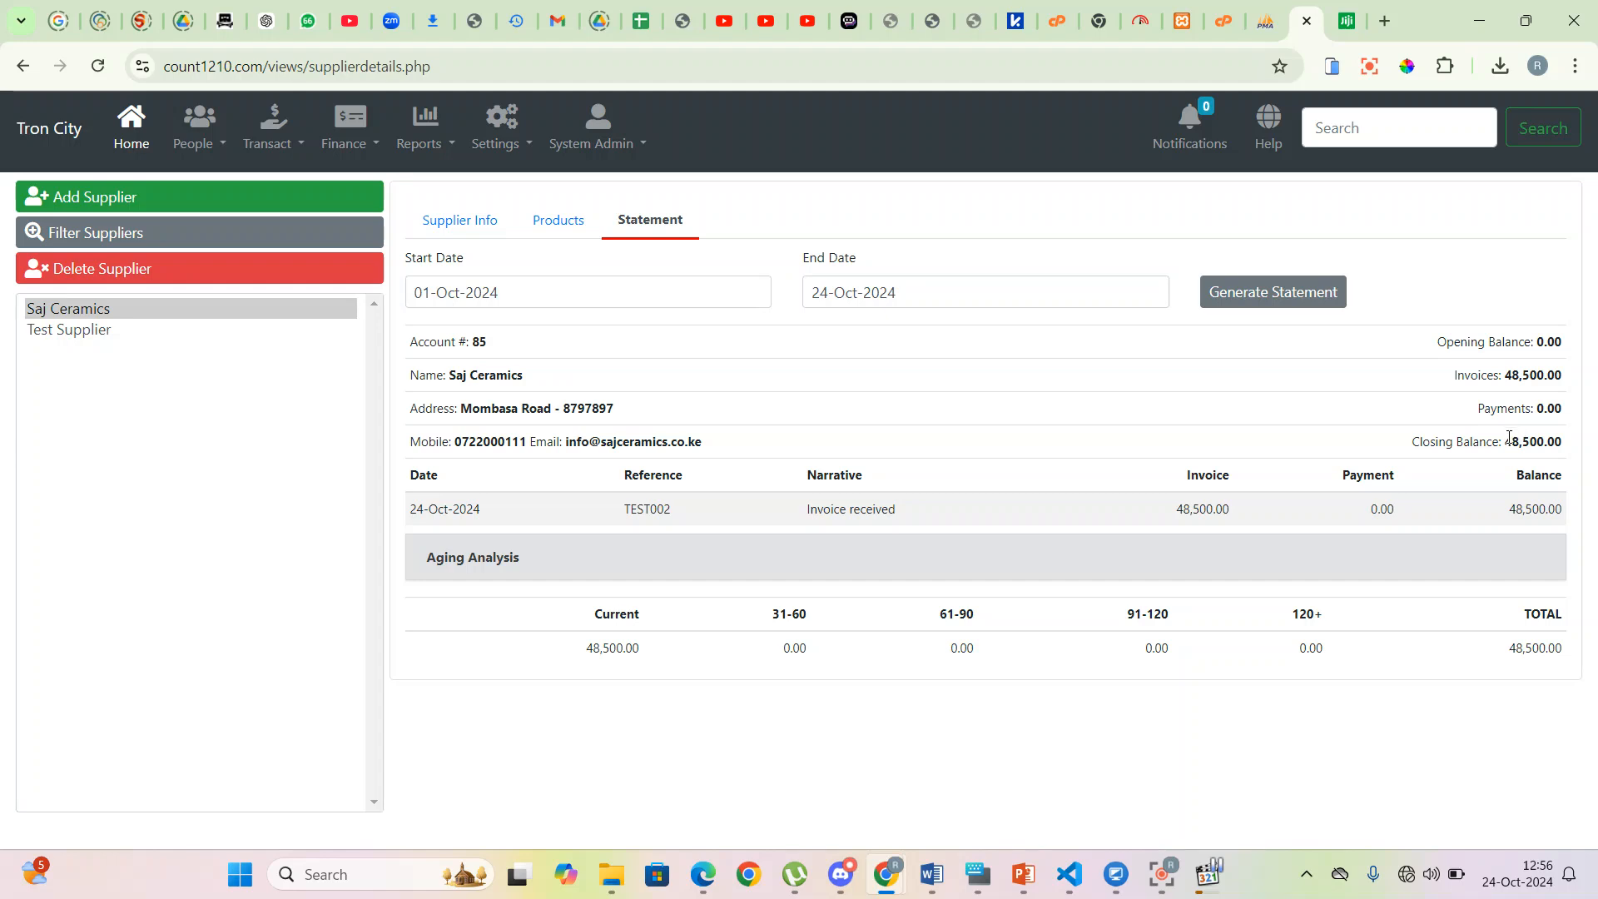
{"action": "left_click_drag", "start_coordinate": [1506, 447], "coordinate": [1579, 450]}
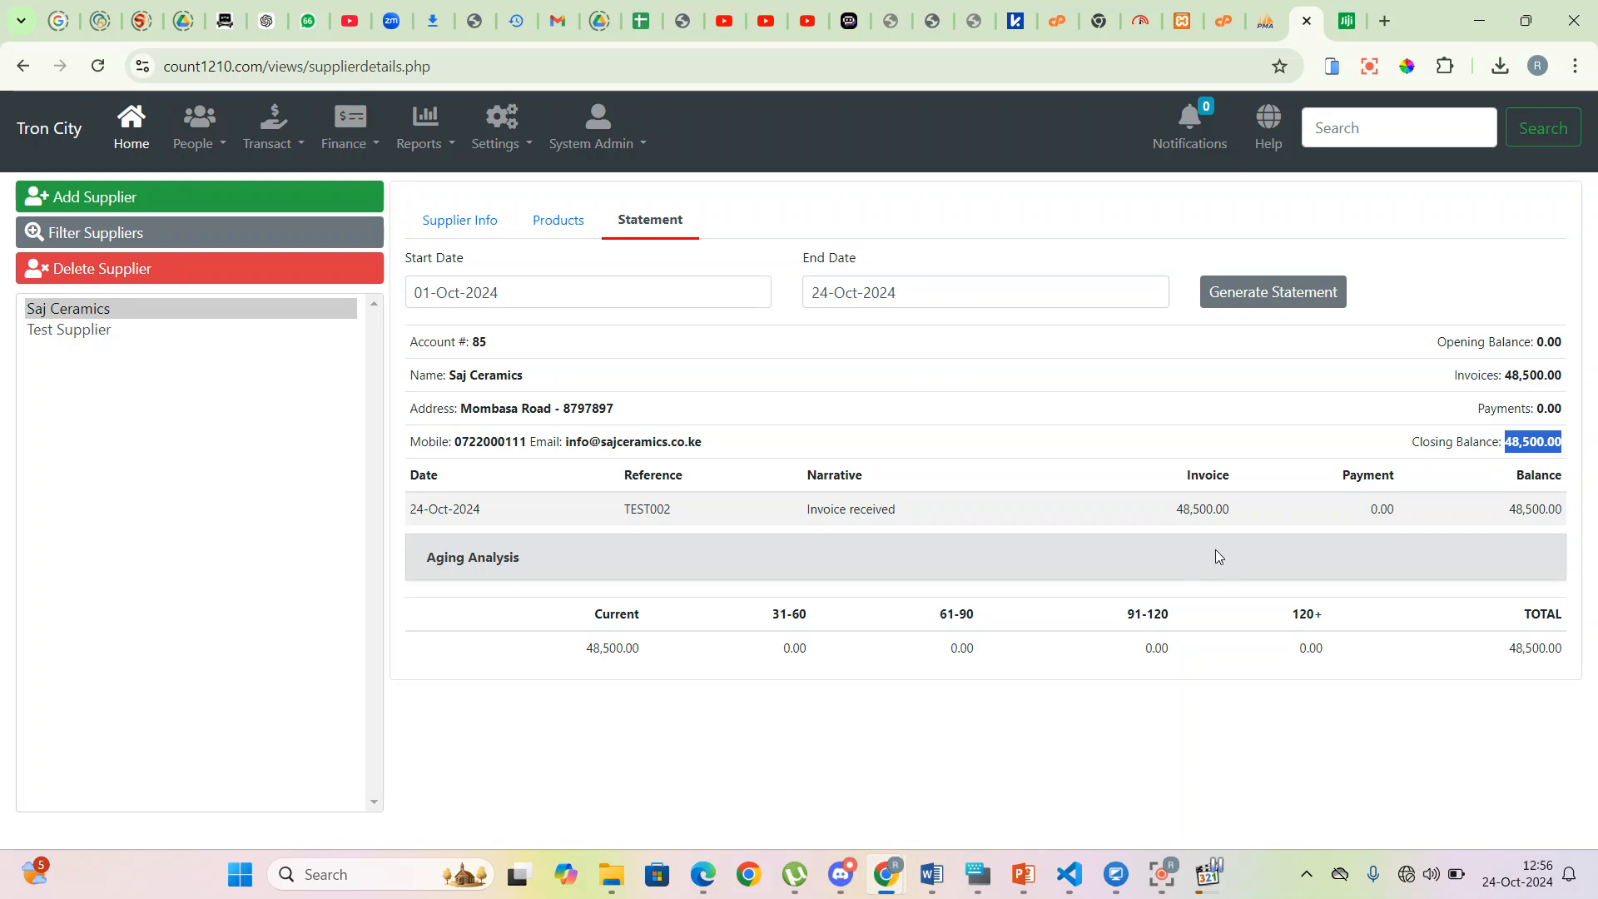
- Start a new supplier payment to Saj Ceramics dated 24-Oct-2024
{"action": "left_click", "coordinate": [378, 150]}
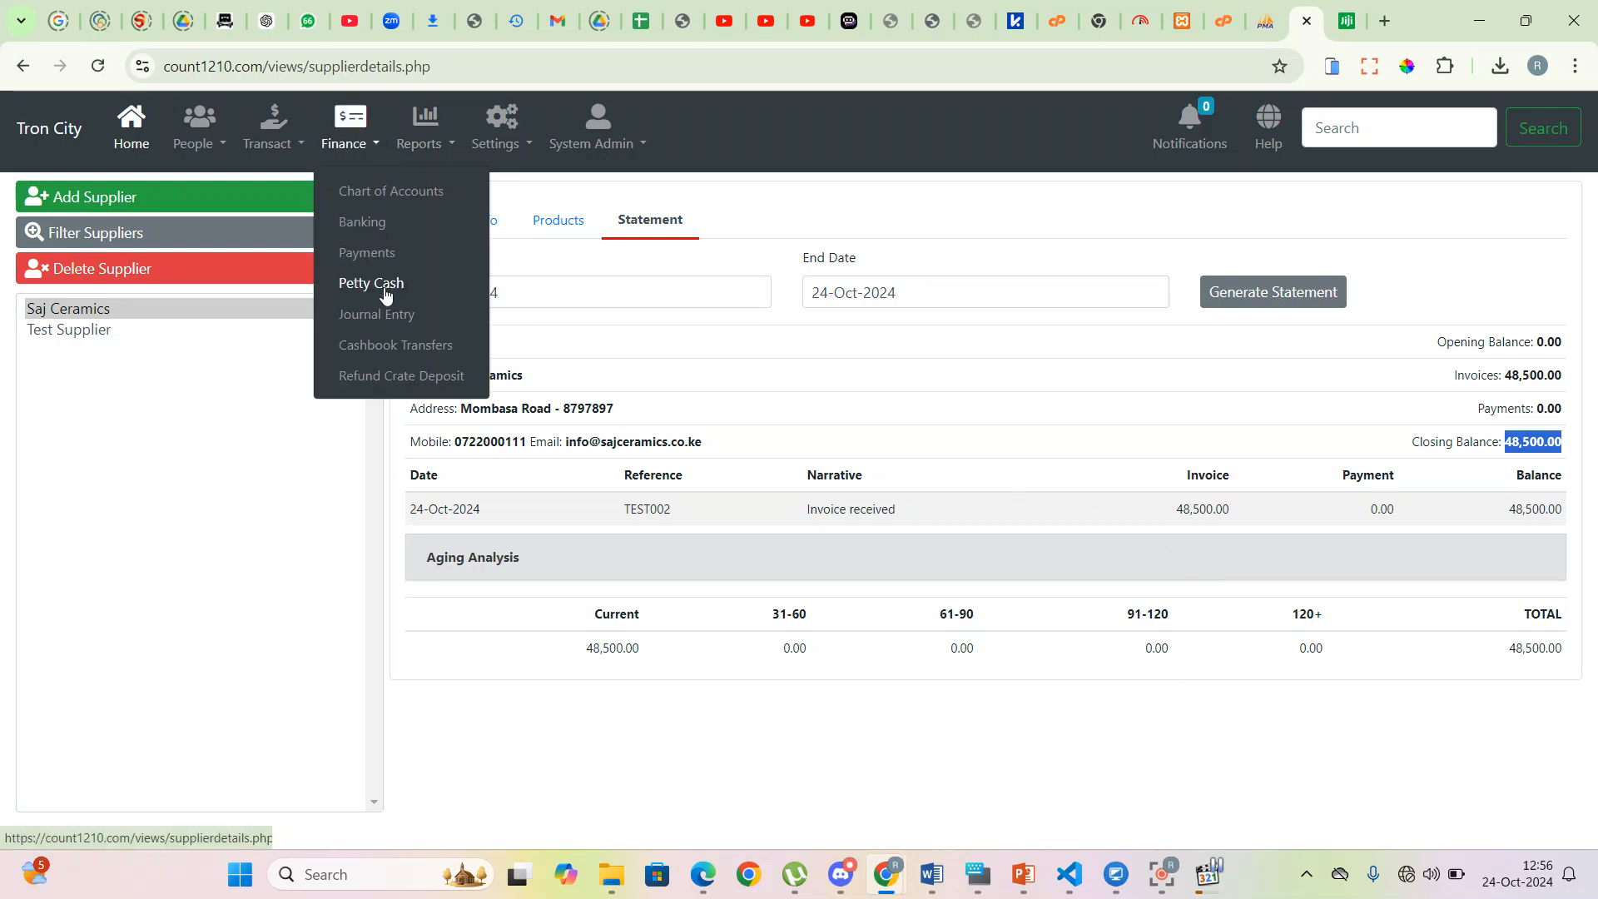
{"action": "left_click", "coordinate": [371, 250]}
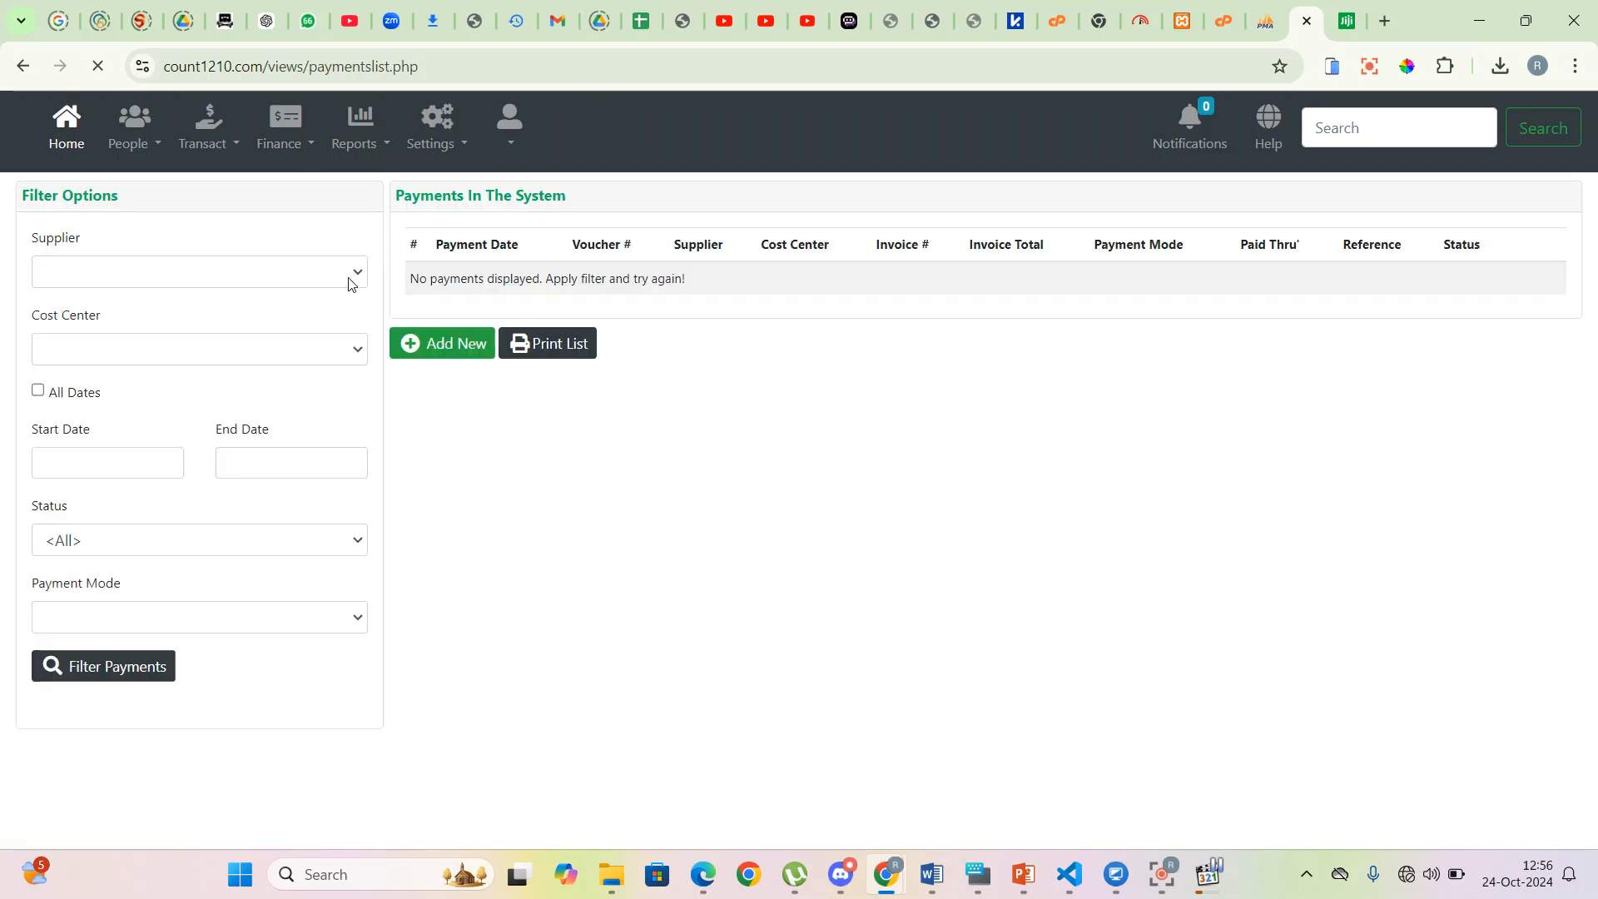
{"action": "left_click", "coordinate": [454, 347]}
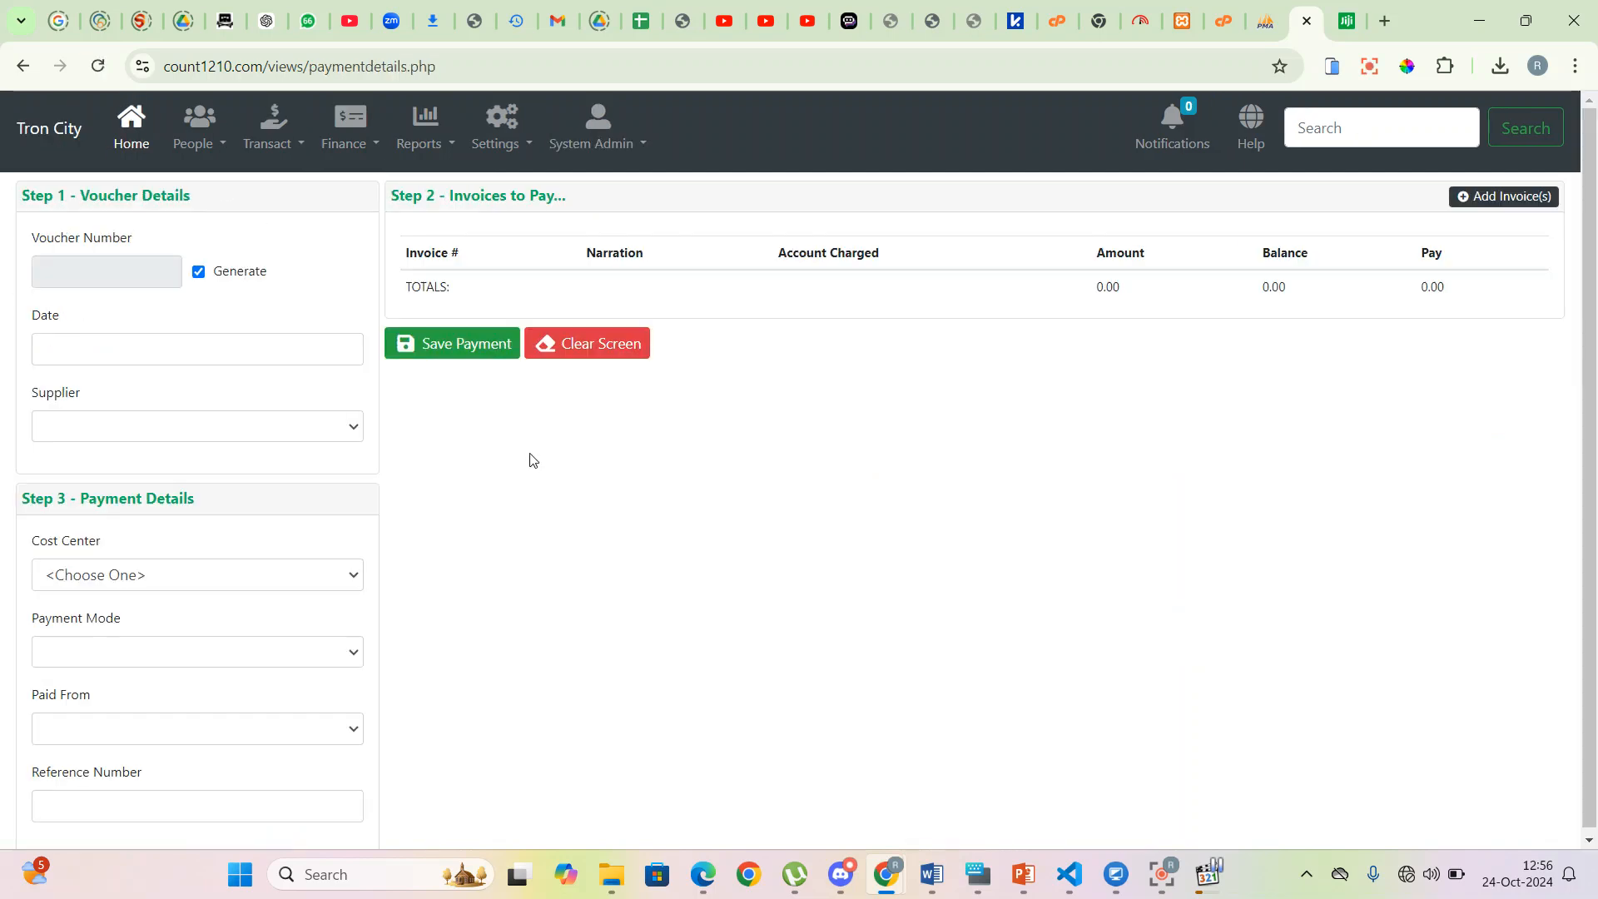
{"action": "left_click", "coordinate": [86, 350]}
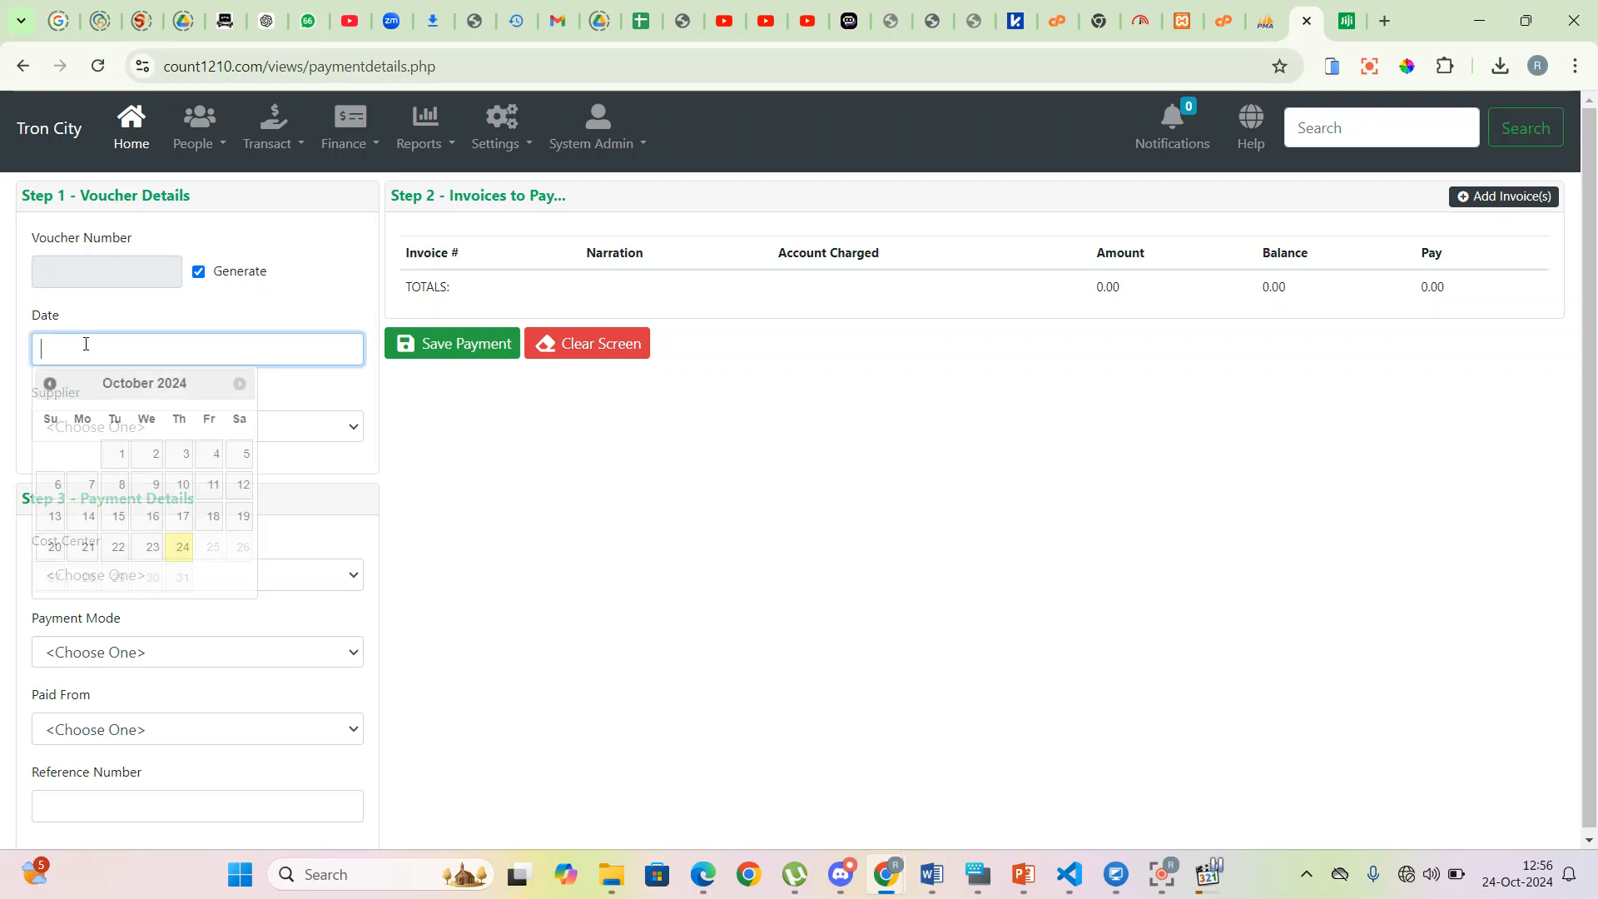
{"action": "left_click", "coordinate": [182, 550]}
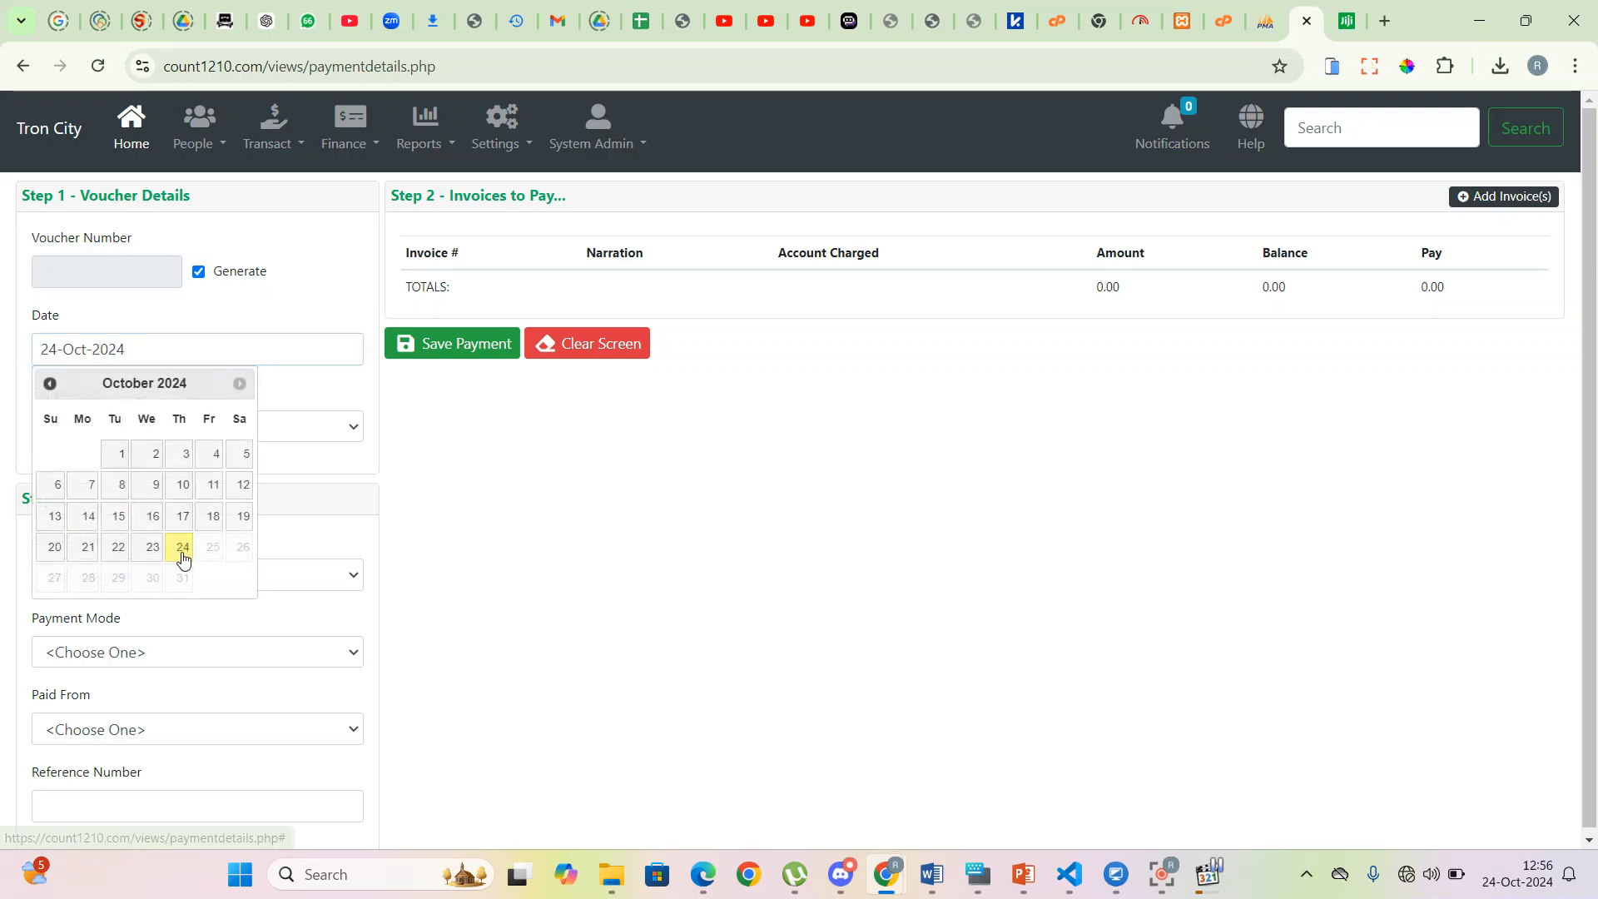
{"action": "left_click", "coordinate": [330, 427]}
{"action": "left_click", "coordinate": [109, 483]}
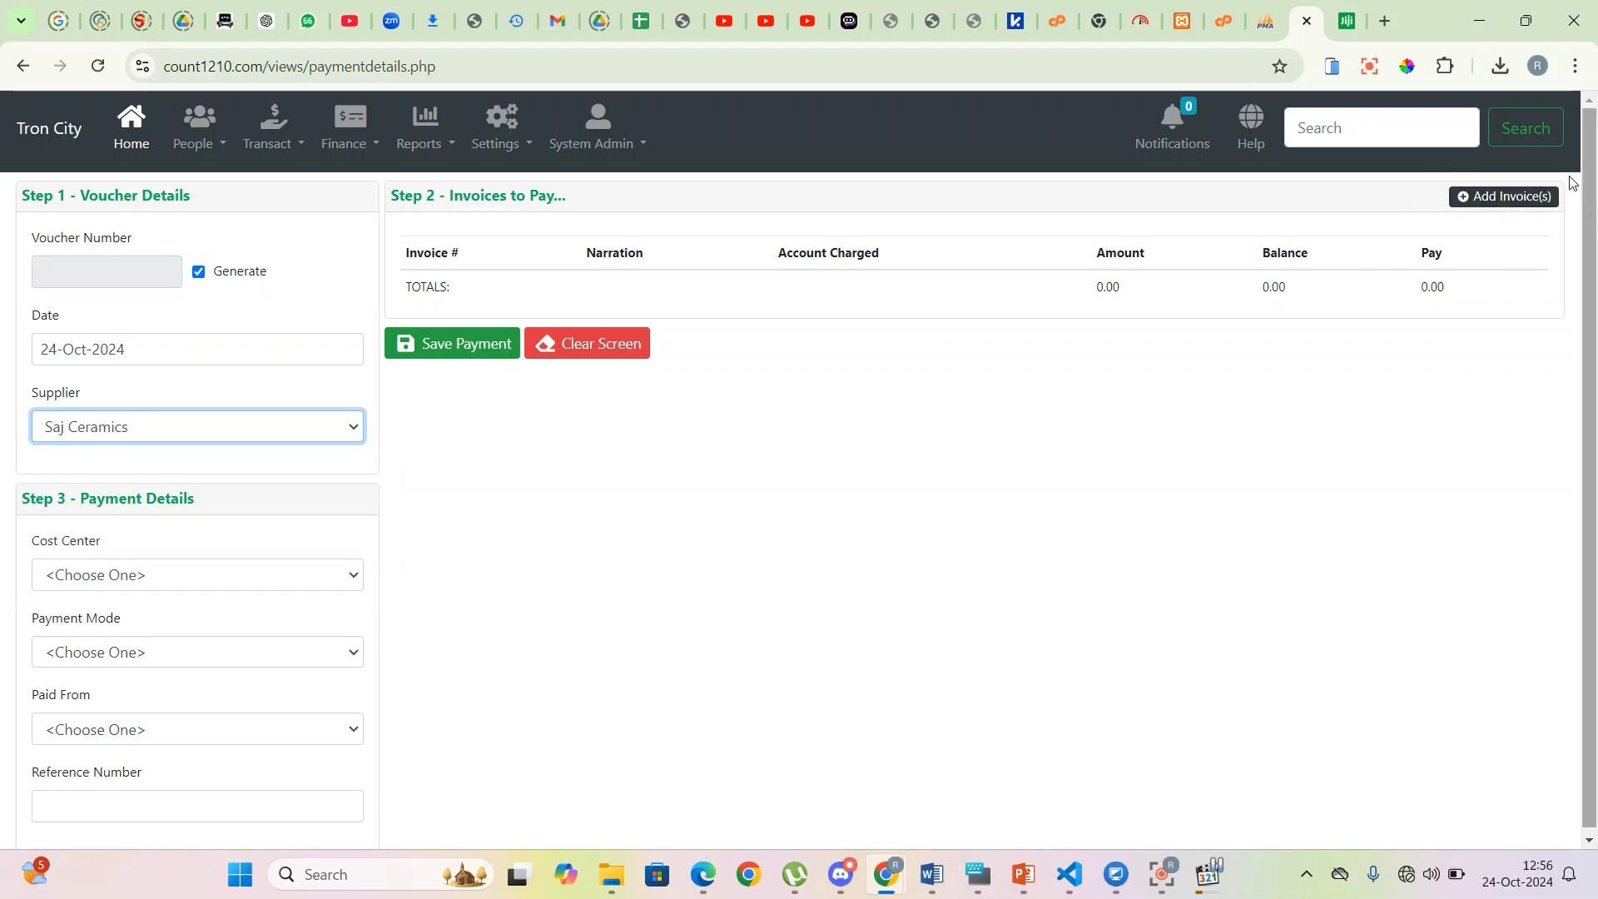
- Add unpaid invoice TEST002 to the payment at its full 48,500 amount
{"action": "left_click", "coordinate": [1490, 202]}
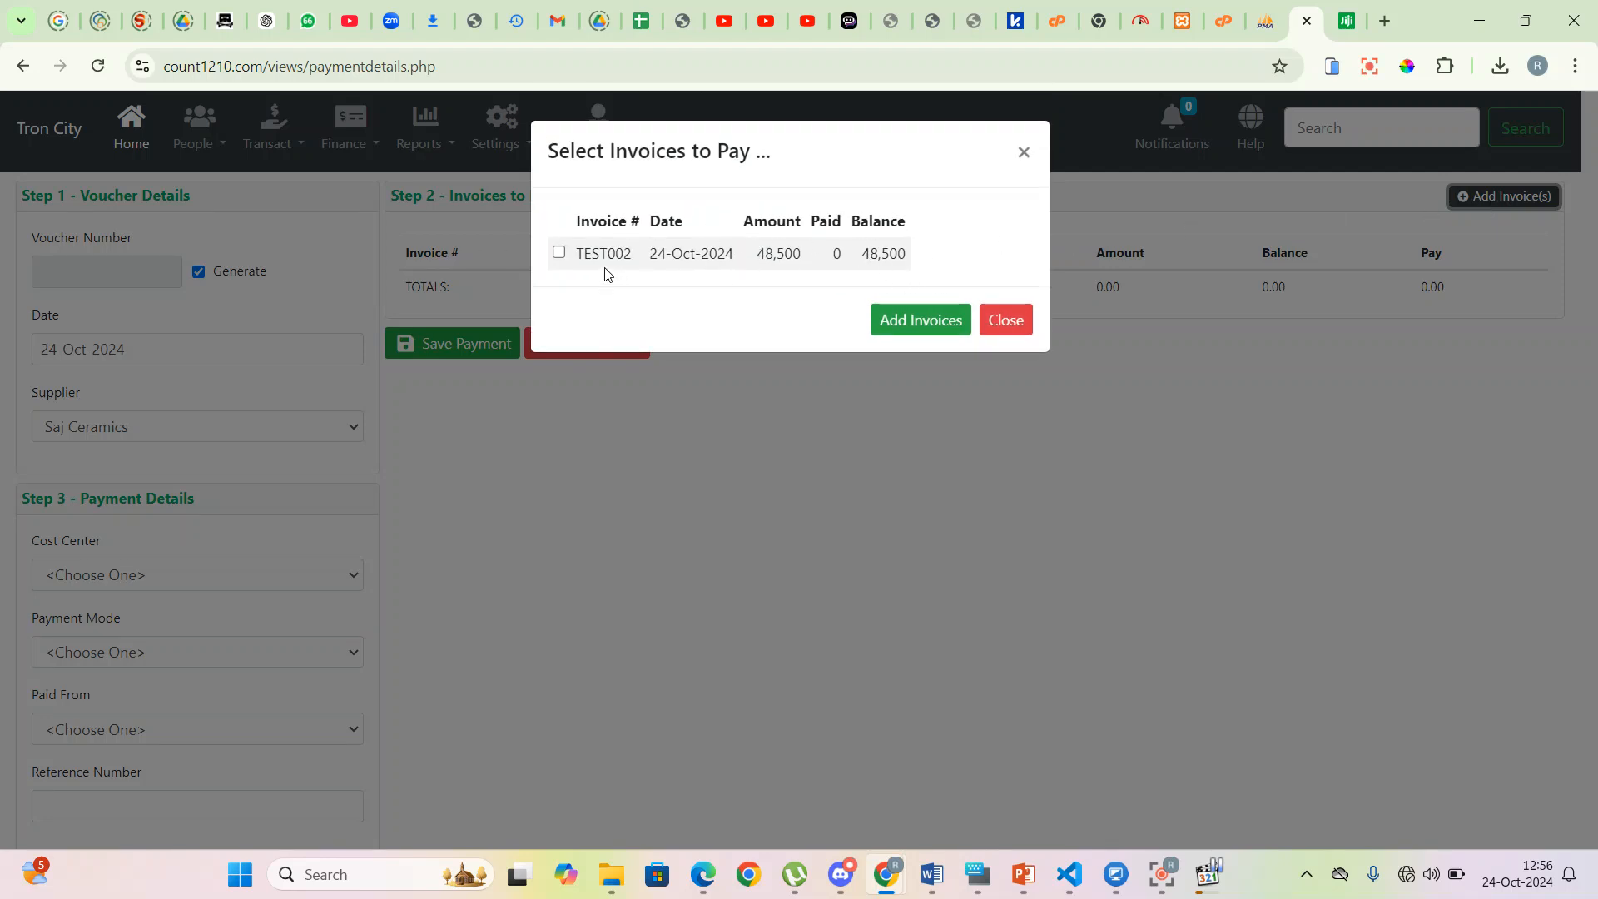
{"action": "left_click", "coordinate": [558, 253]}
{"action": "left_click", "coordinate": [935, 332]}
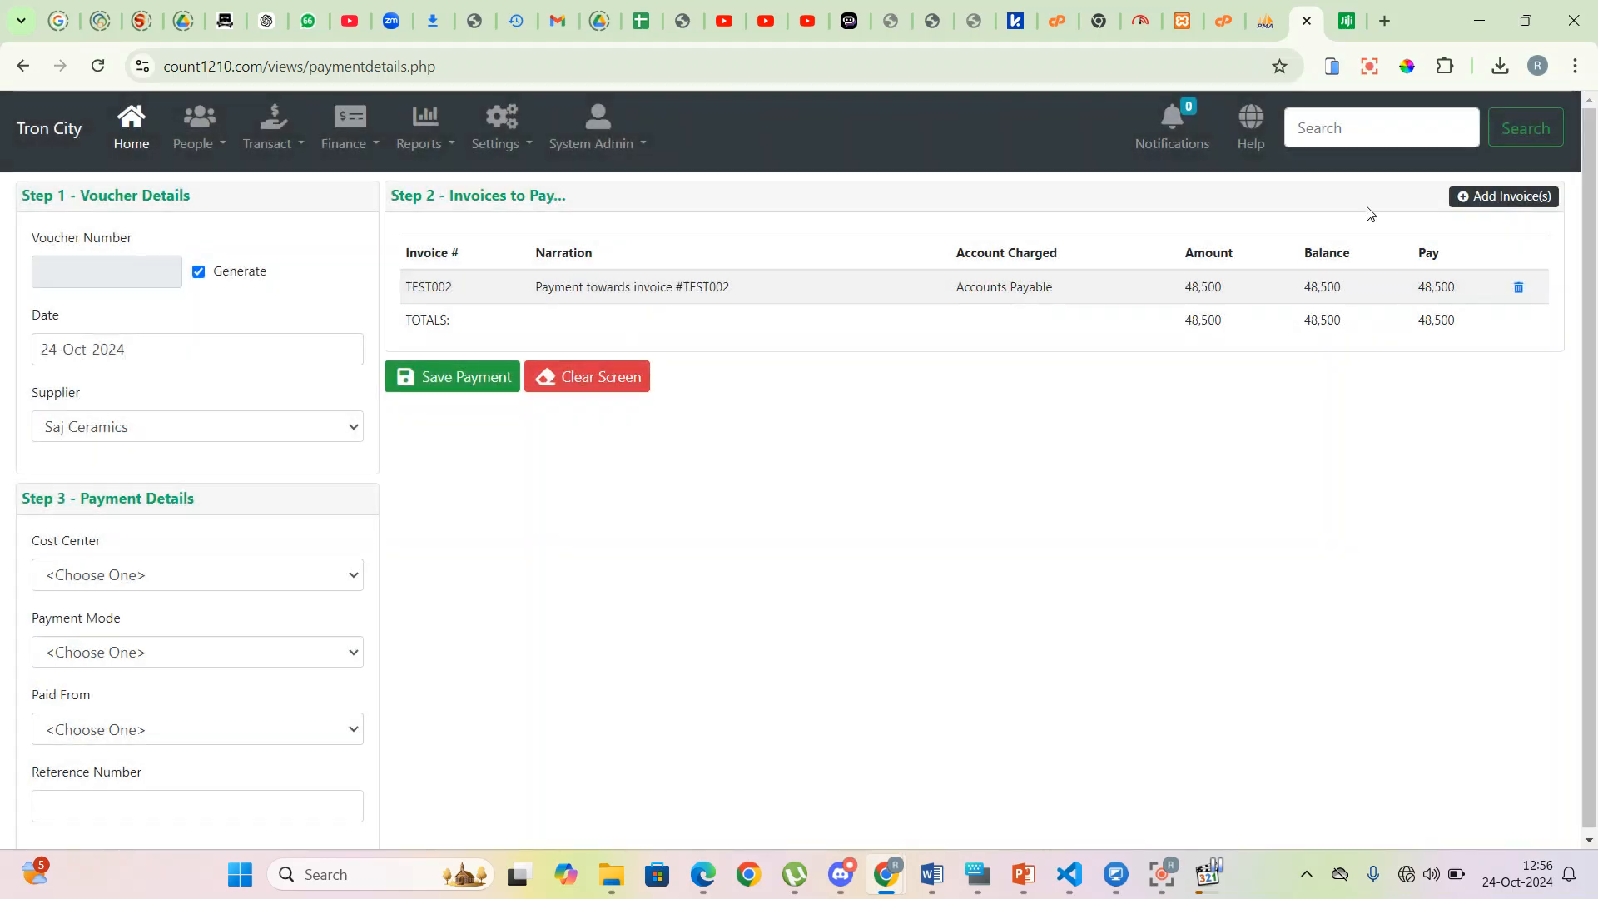
{"action": "left_click", "coordinate": [1432, 290]}
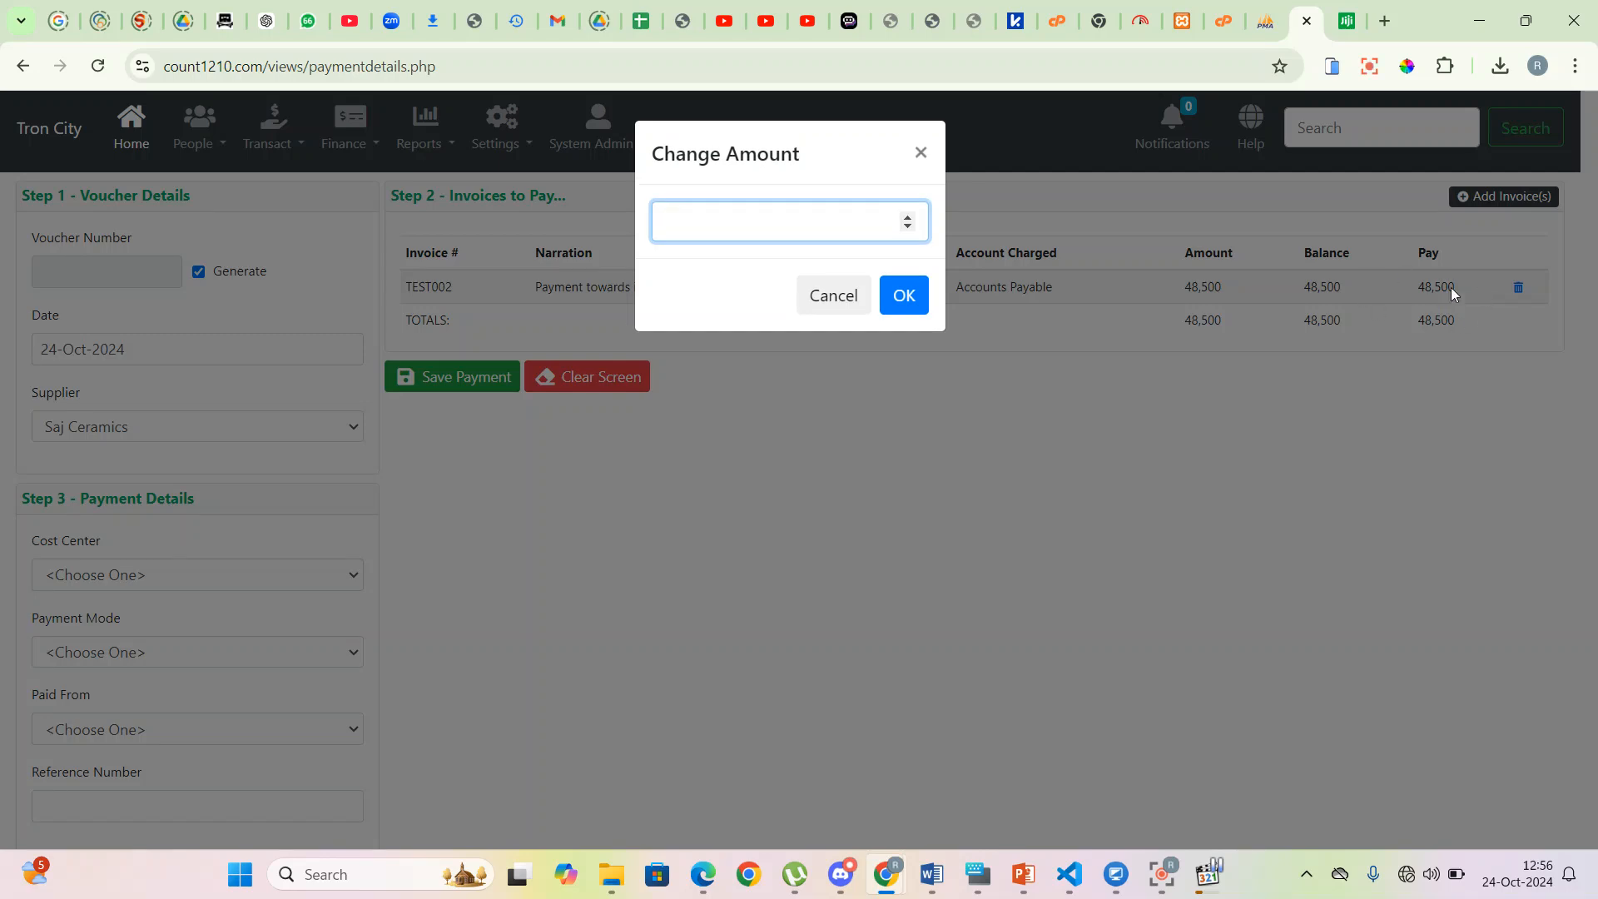
{"action": "left_click", "coordinate": [920, 153]}
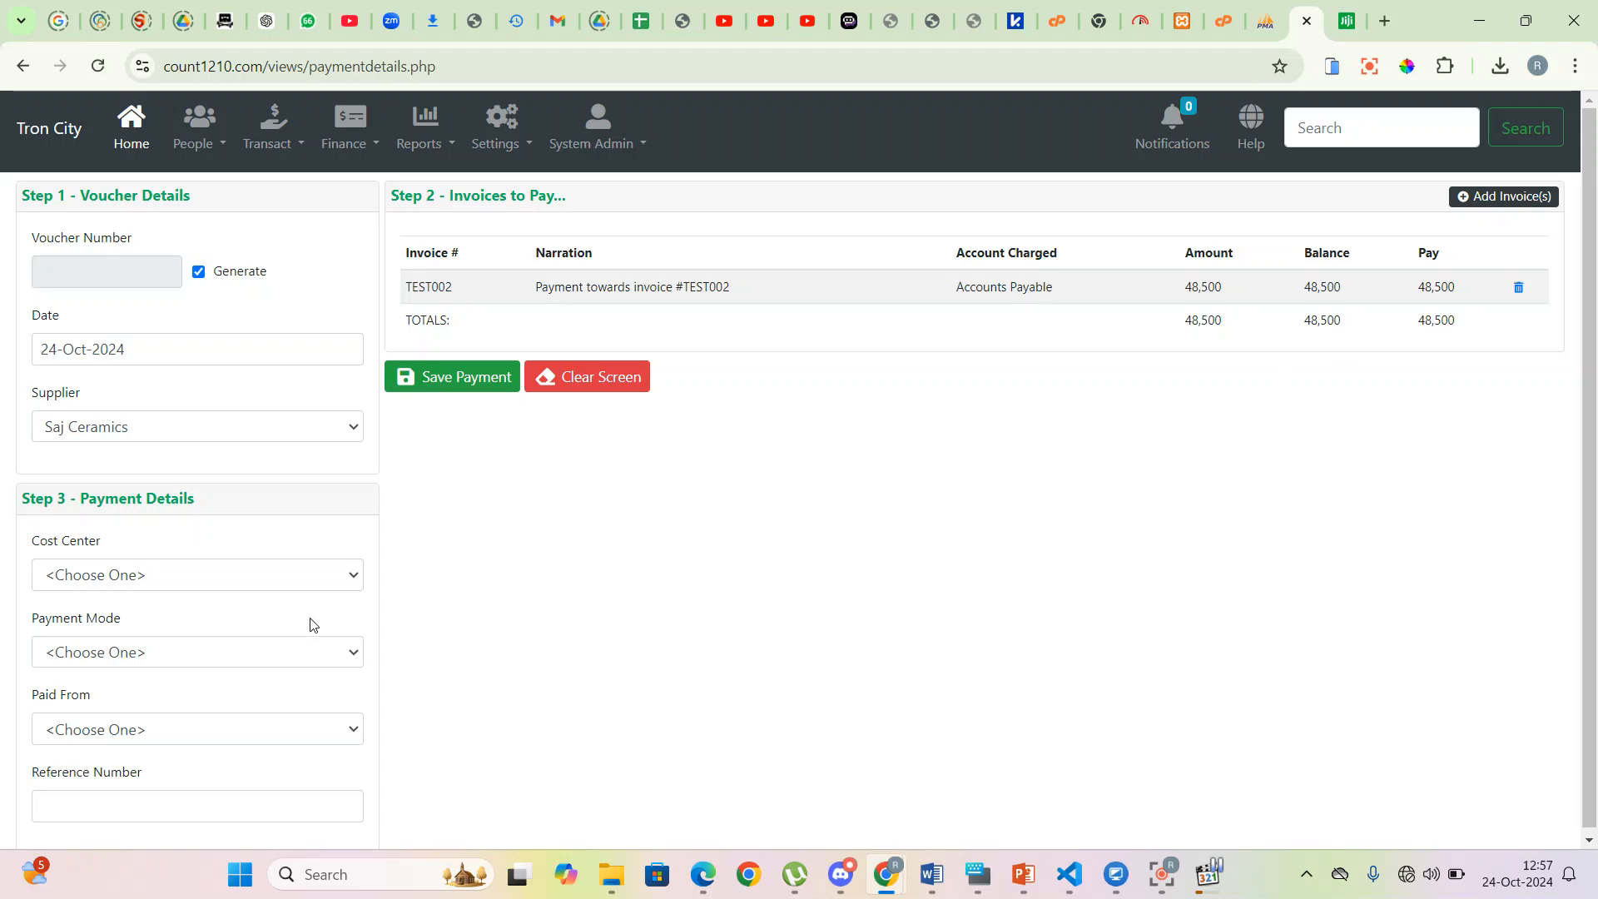
{"action": "scroll", "coordinate": [169, 574], "scroll_direction": "down", "scroll_amount": 1}
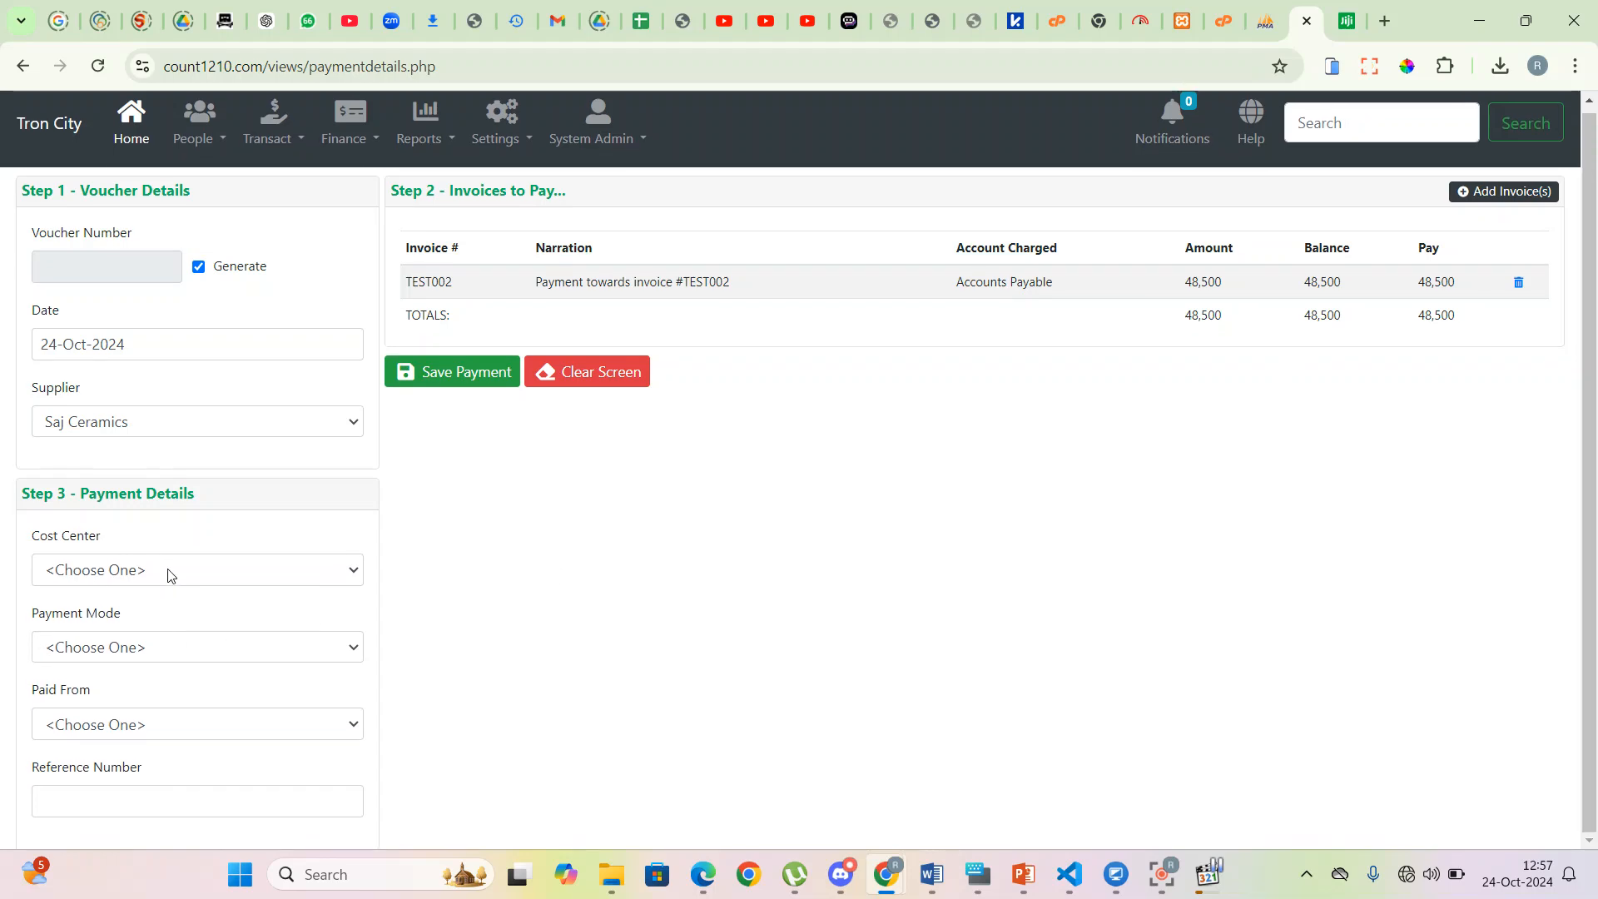
- Pay by Cheque from KCB Operations under Cashier 1 - Main Branch with the cheque reference, and save
{"action": "left_click", "coordinate": [290, 574]}
{"action": "left_click", "coordinate": [137, 636]}
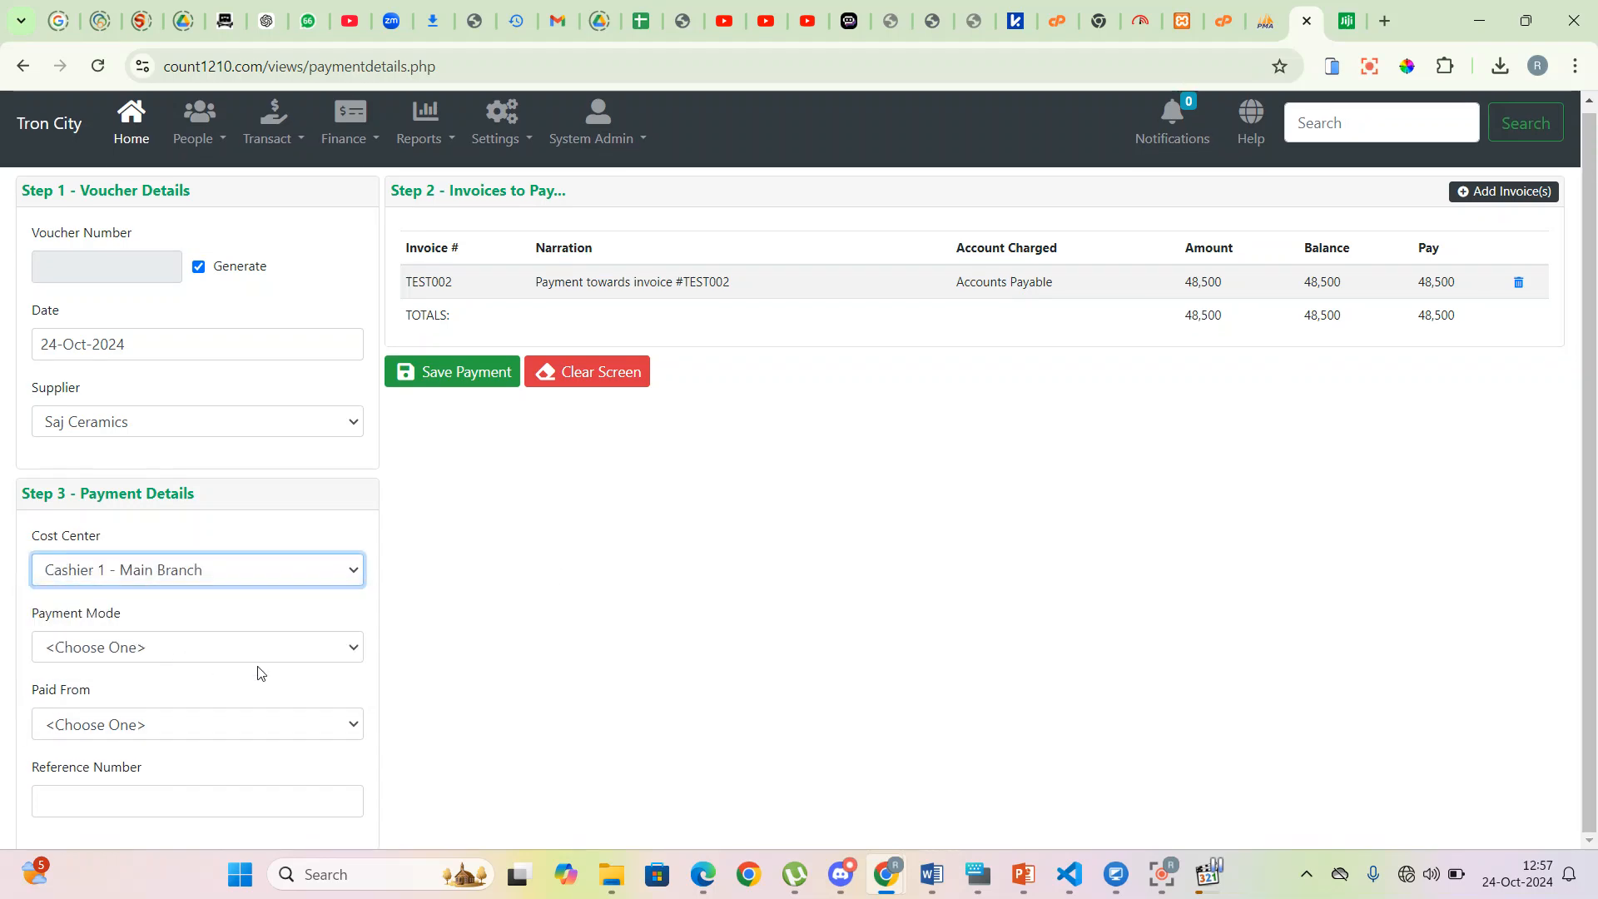
{"action": "left_click", "coordinate": [296, 651]}
{"action": "left_click", "coordinate": [94, 740]}
{"action": "left_click", "coordinate": [174, 739]}
{"action": "left_click", "coordinate": [117, 639]}
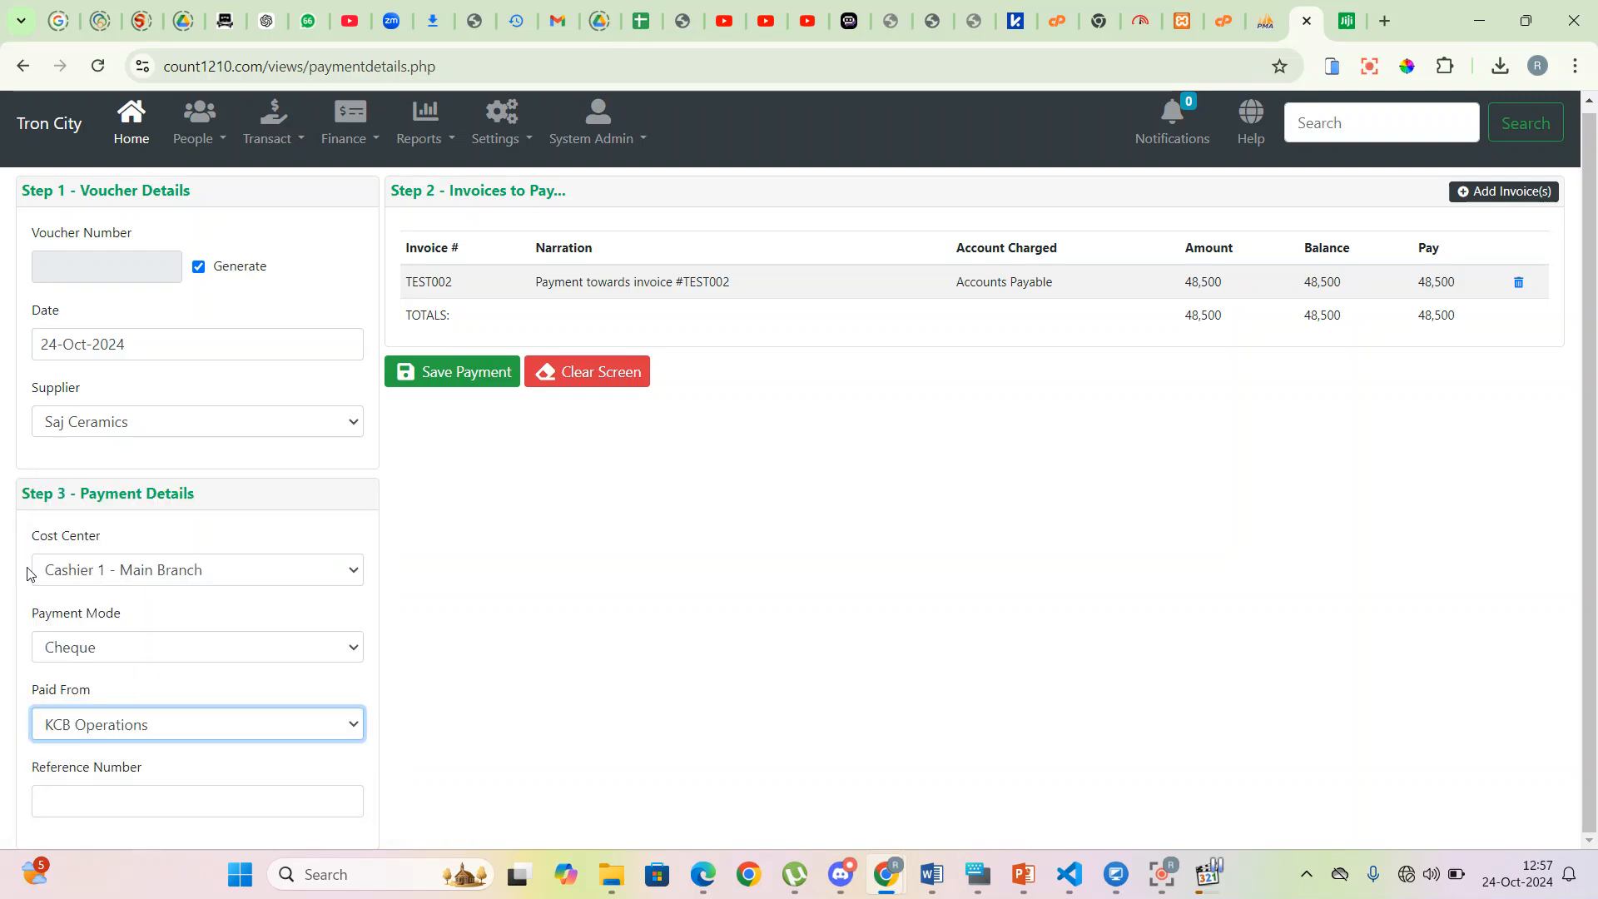
{"action": "left_click", "coordinate": [183, 805]}
{"action": "type", "text": "57698765"}
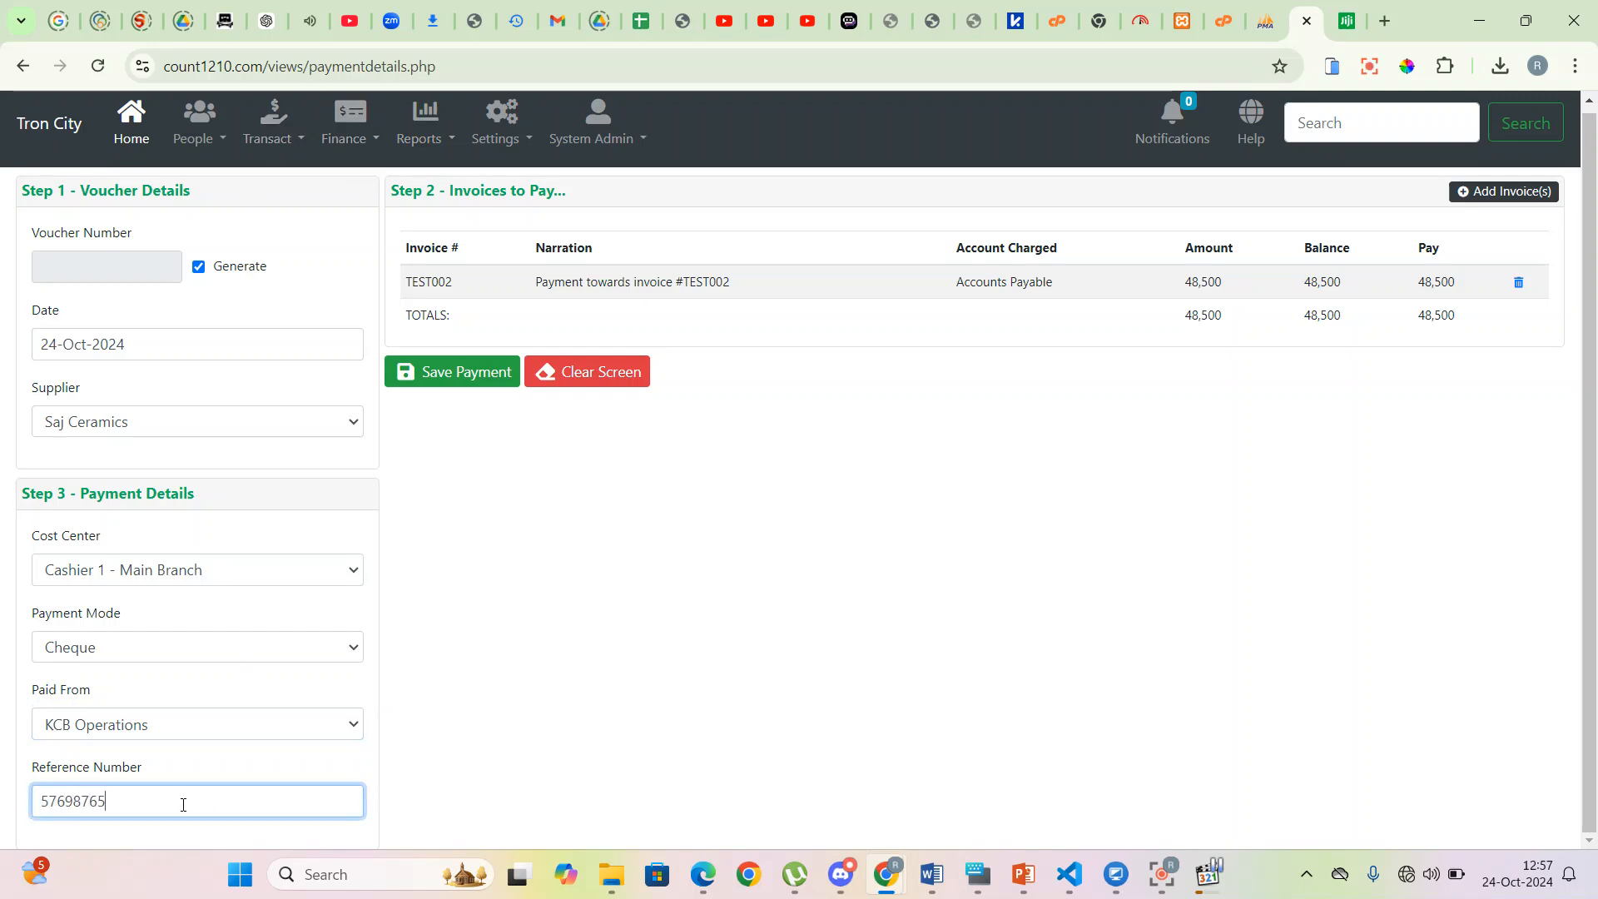
{"action": "left_click", "coordinate": [453, 381]}
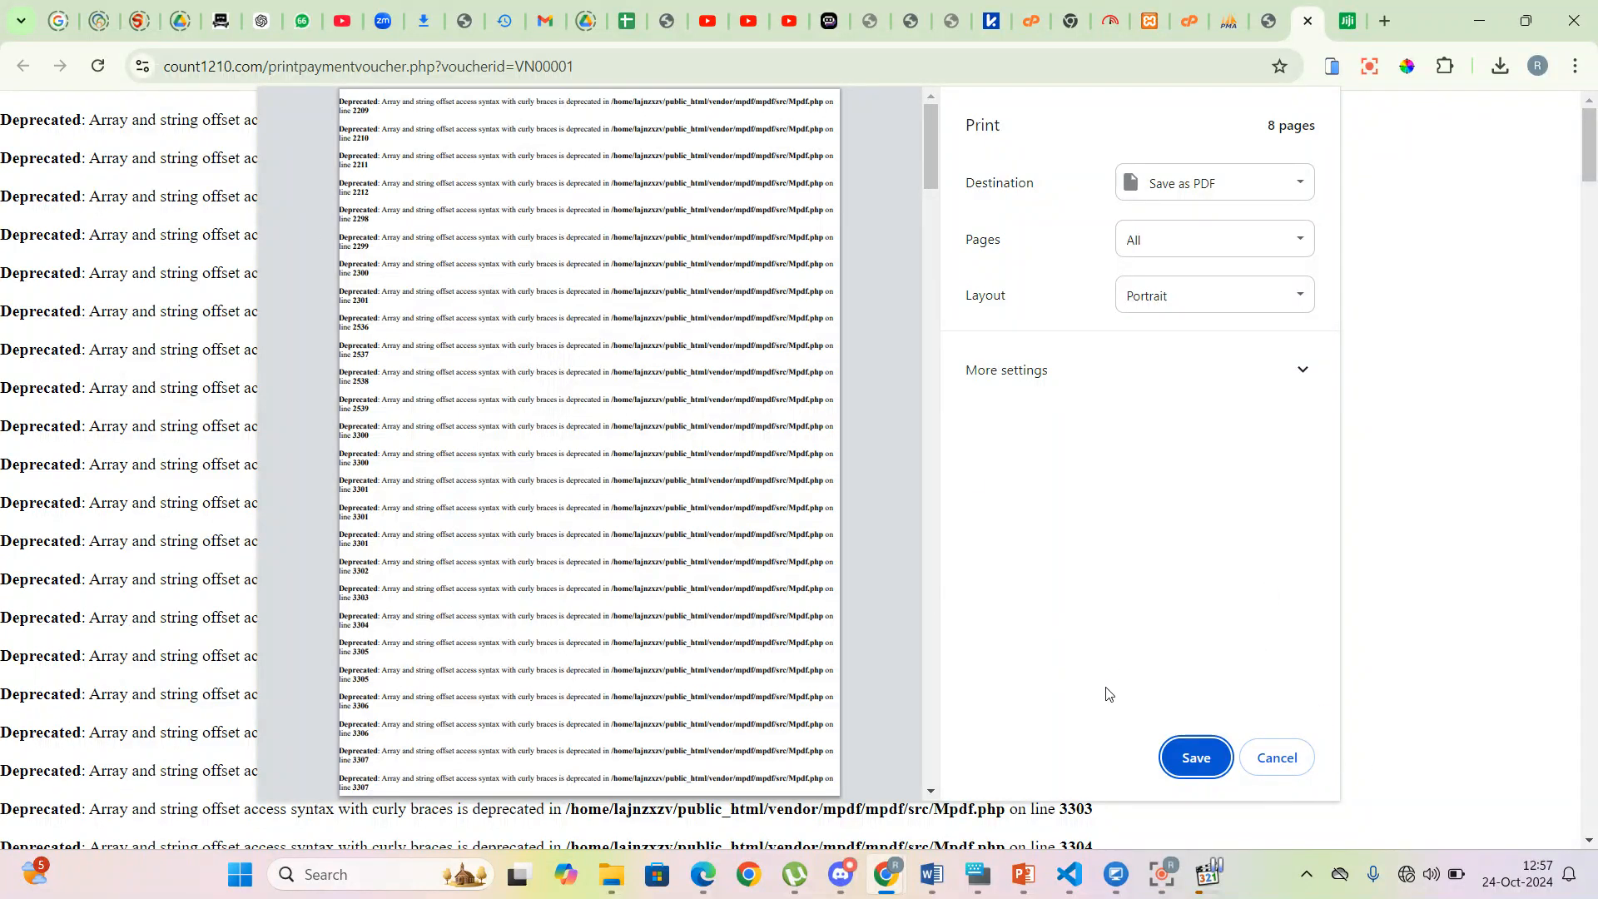
- Cancel printing of payment voucher VN00001
{"action": "left_click", "coordinate": [1278, 758]}
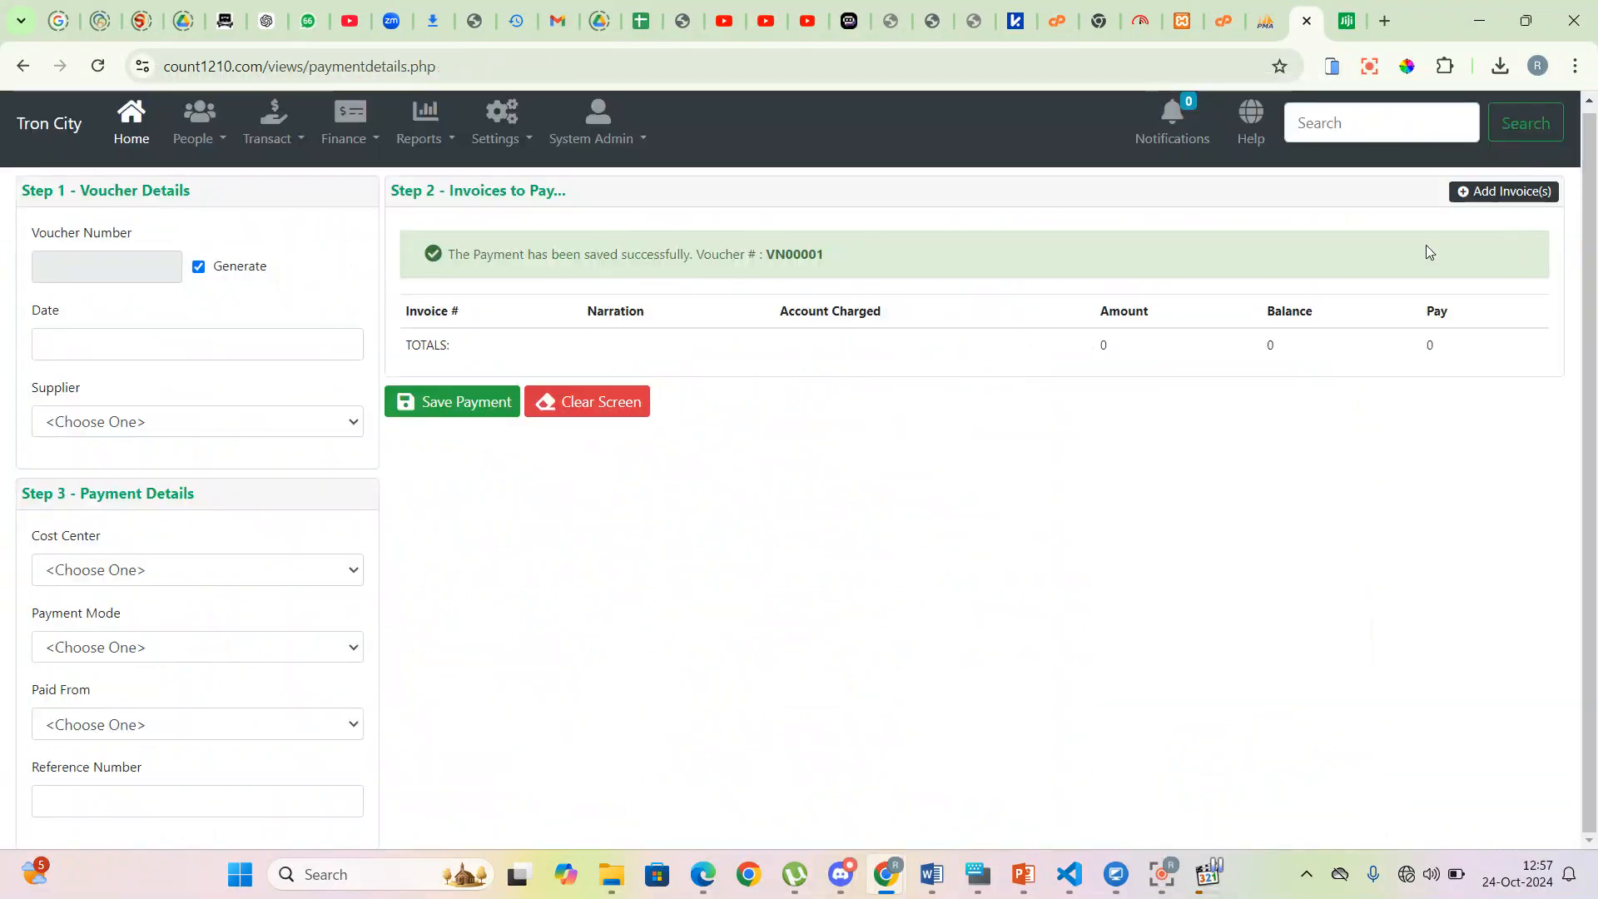
- Regenerate Saj Ceramics' statement for 01-Oct-2024 to 24-Oct-2024 from the Suppliers page
{"action": "left_click", "coordinate": [204, 140]}
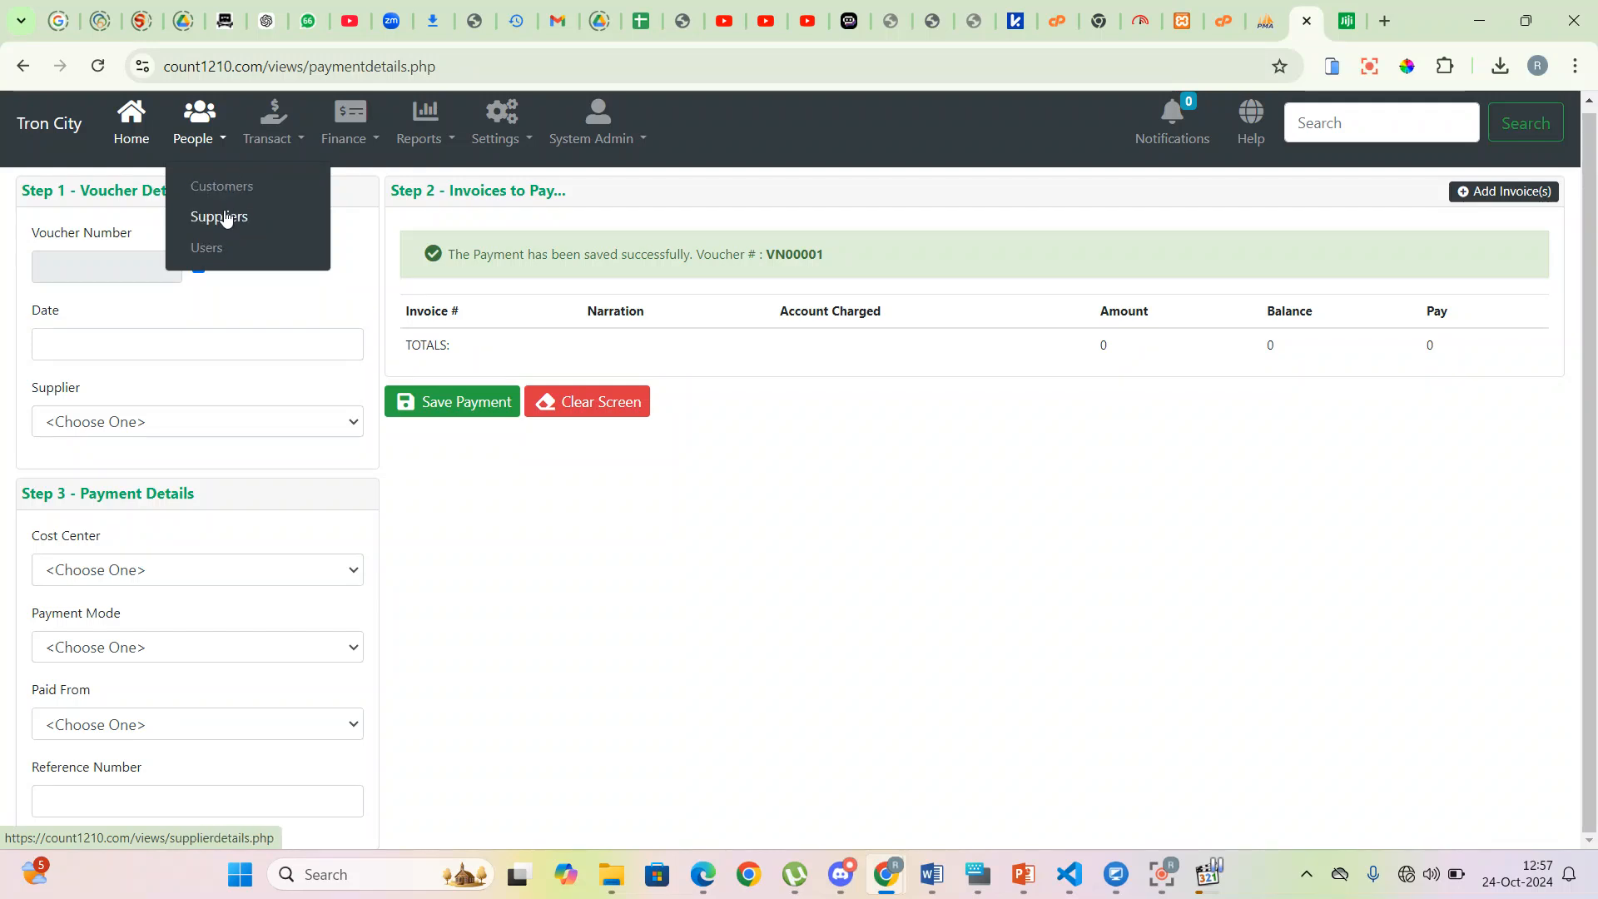
{"action": "left_click", "coordinate": [225, 219]}
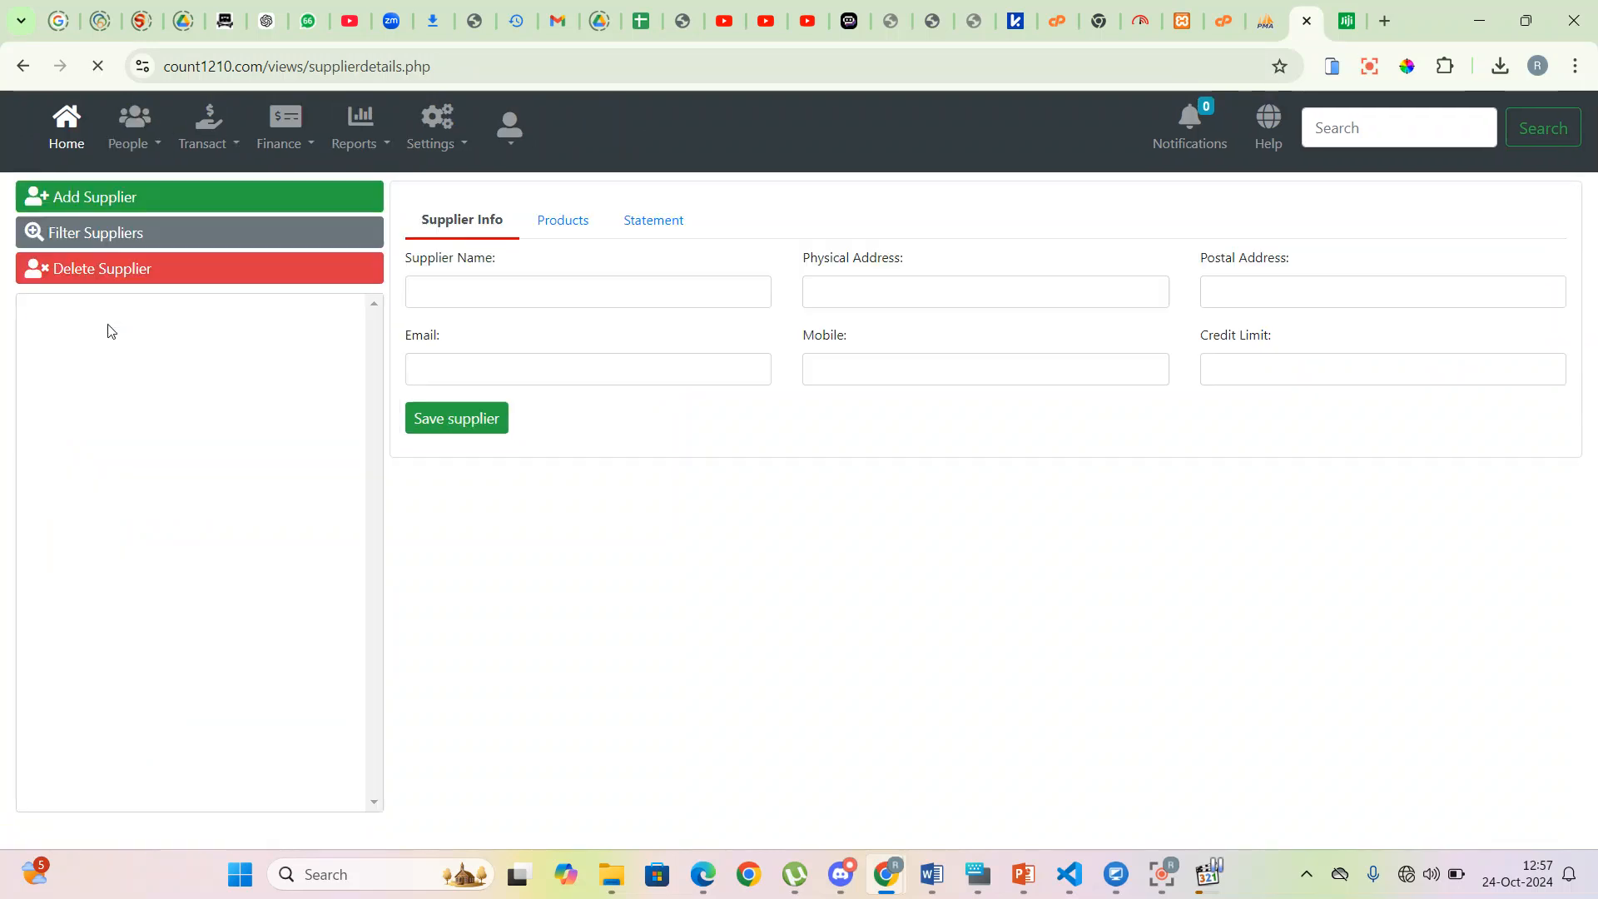
{"action": "left_click", "coordinate": [95, 313]}
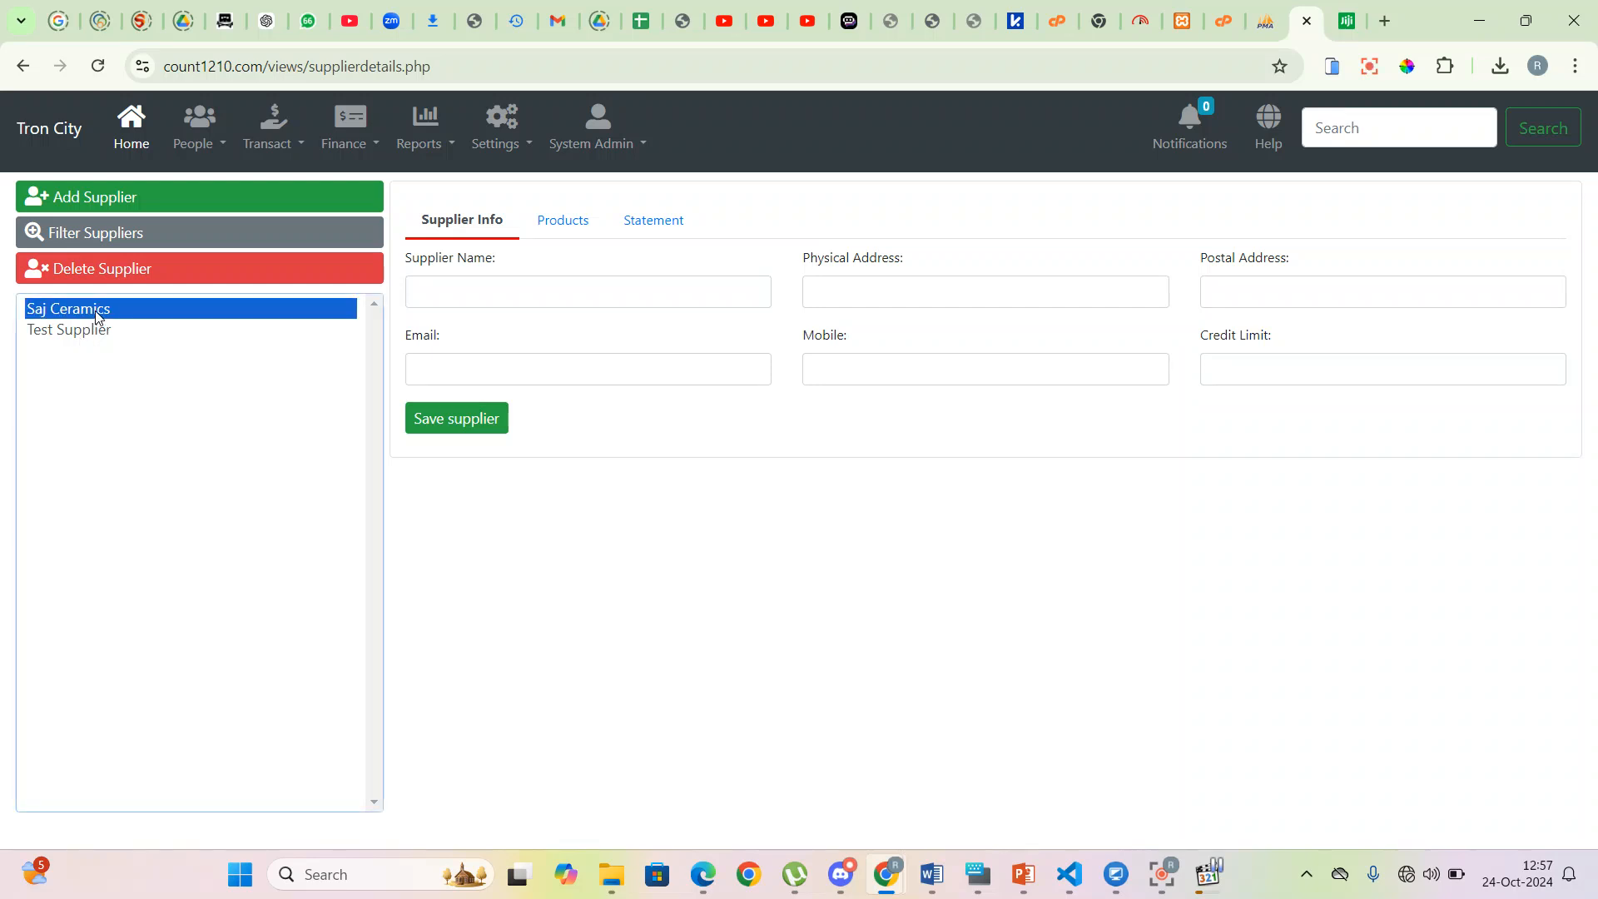
{"action": "left_click", "coordinate": [652, 220]}
{"action": "left_click", "coordinate": [503, 295]}
{"action": "left_click", "coordinate": [491, 398]}
{"action": "left_click", "coordinate": [932, 292]}
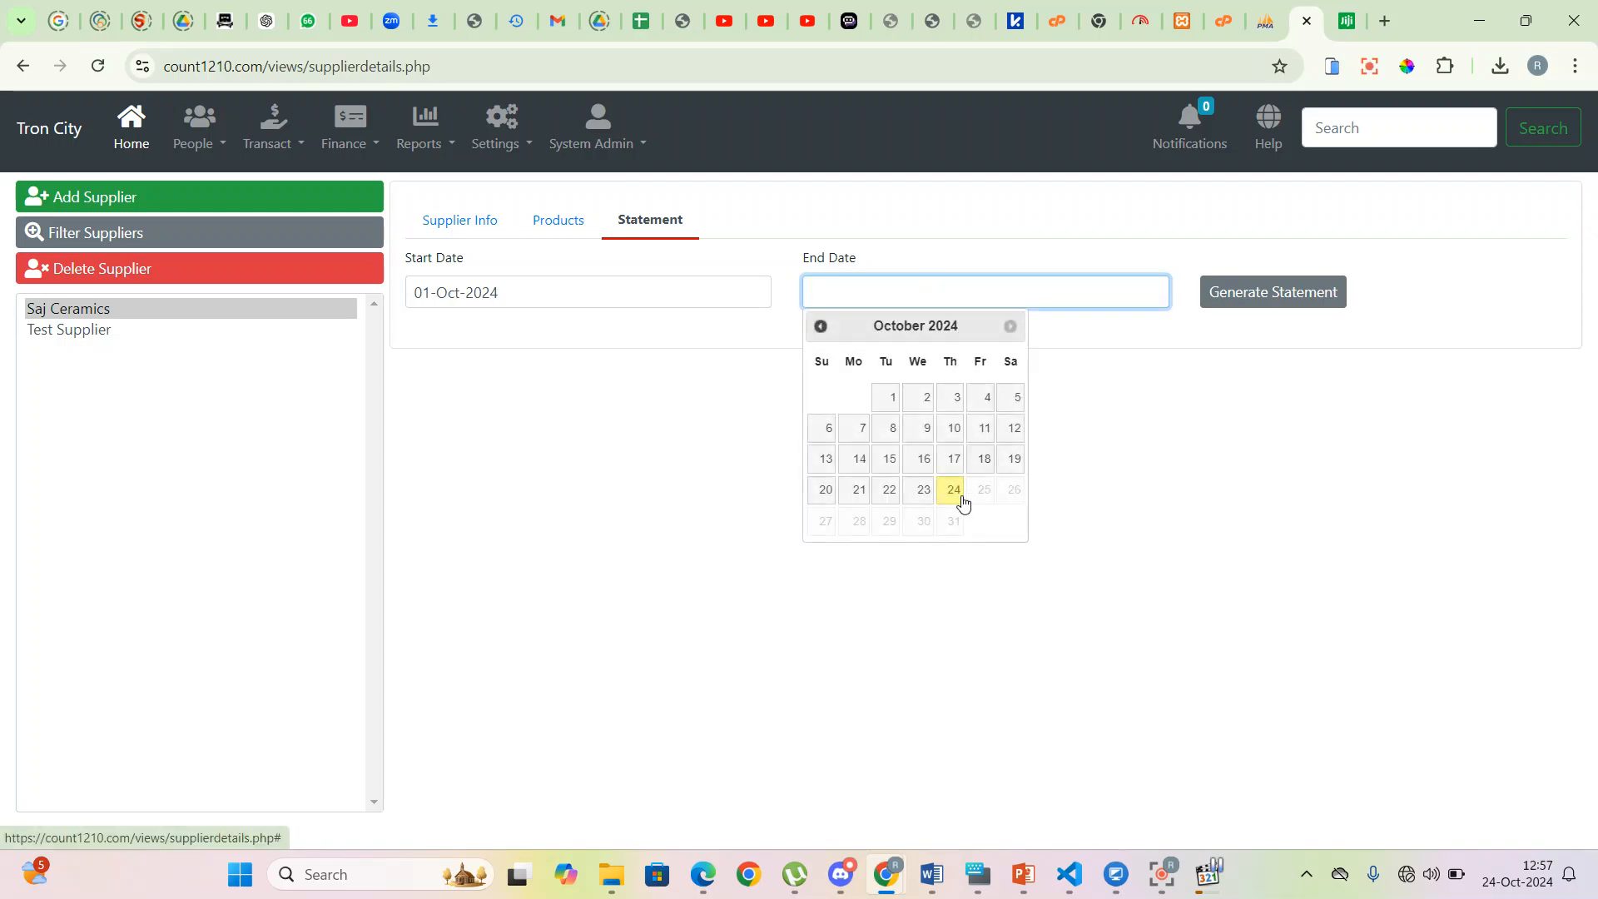
{"action": "left_click", "coordinate": [955, 491]}
{"action": "left_click", "coordinate": [1269, 298]}
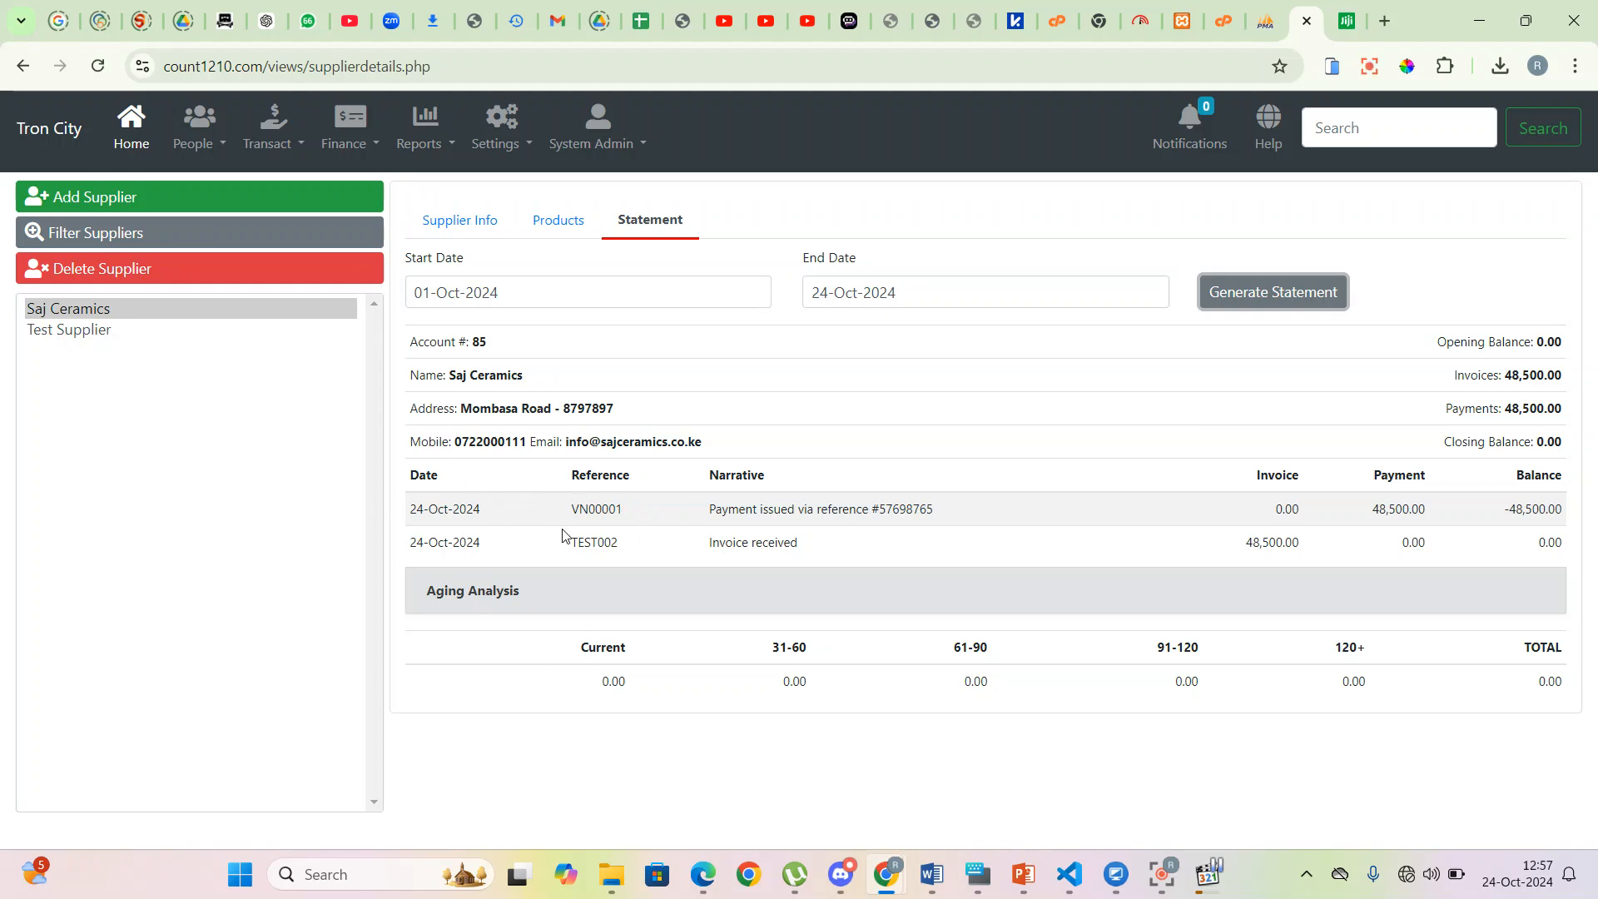
- Inspect the VN00001 payment of 48,500.00 that brings the closing balance to 0.00
{"action": "mouse_move", "coordinate": [571, 509]}
{"action": "left_mouse_down"}
{"action": "mouse_move", "coordinate": [631, 510]}
{"action": "mouse_move", "coordinate": [556, 515]}
{"action": "left_mouse_up"}
{"action": "left_click", "coordinate": [412, 503]}
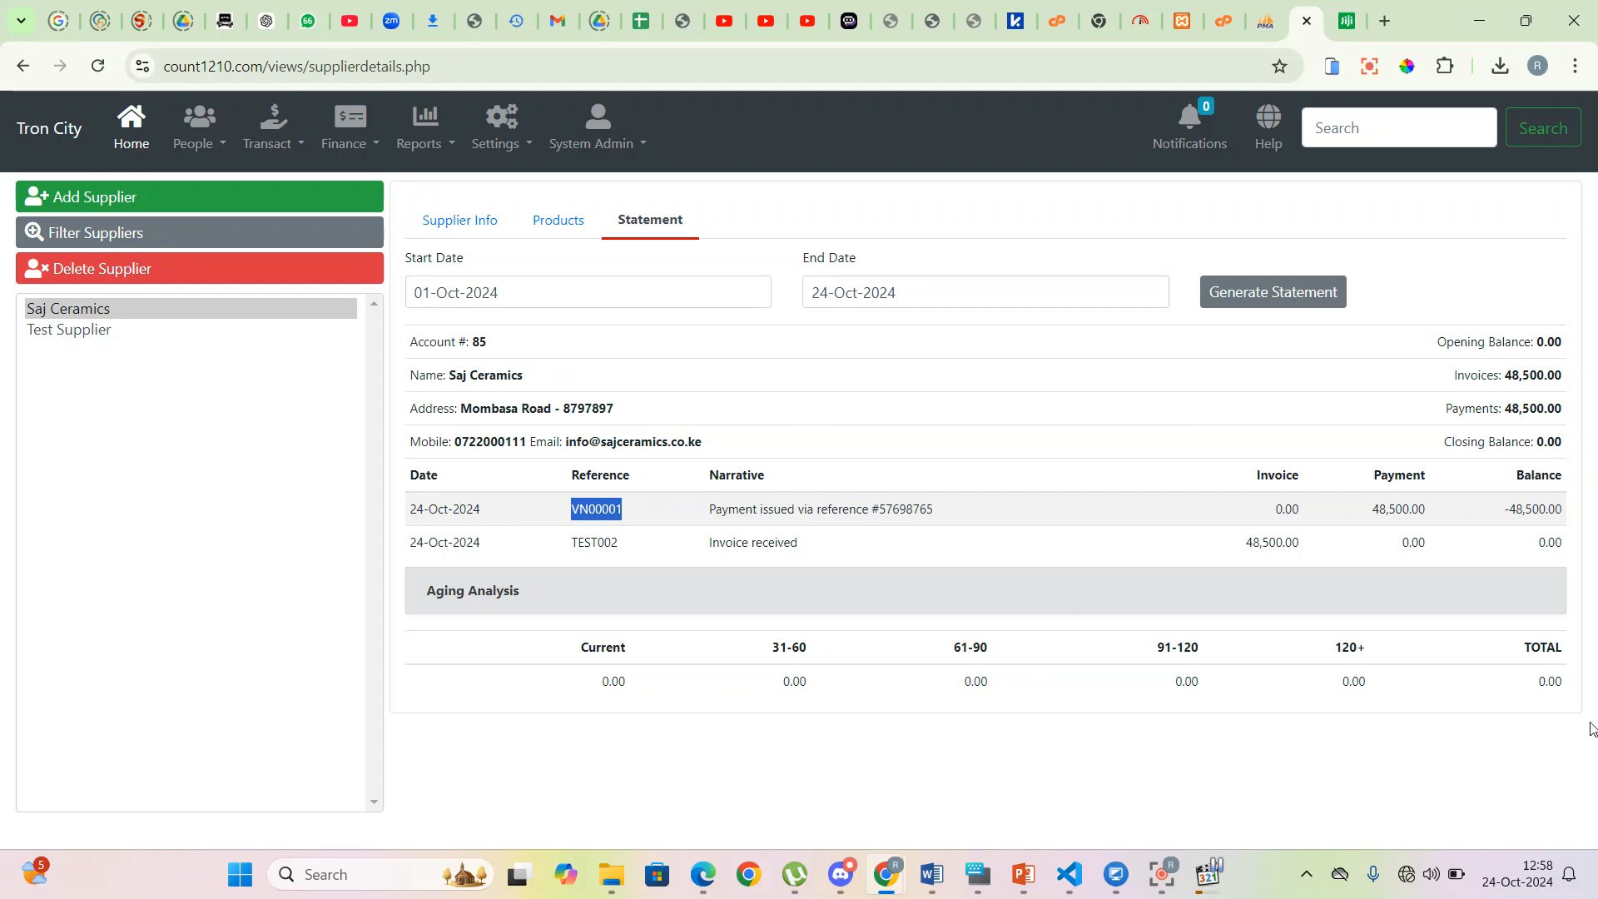
{"action": "left_click", "coordinate": [1074, 832]}
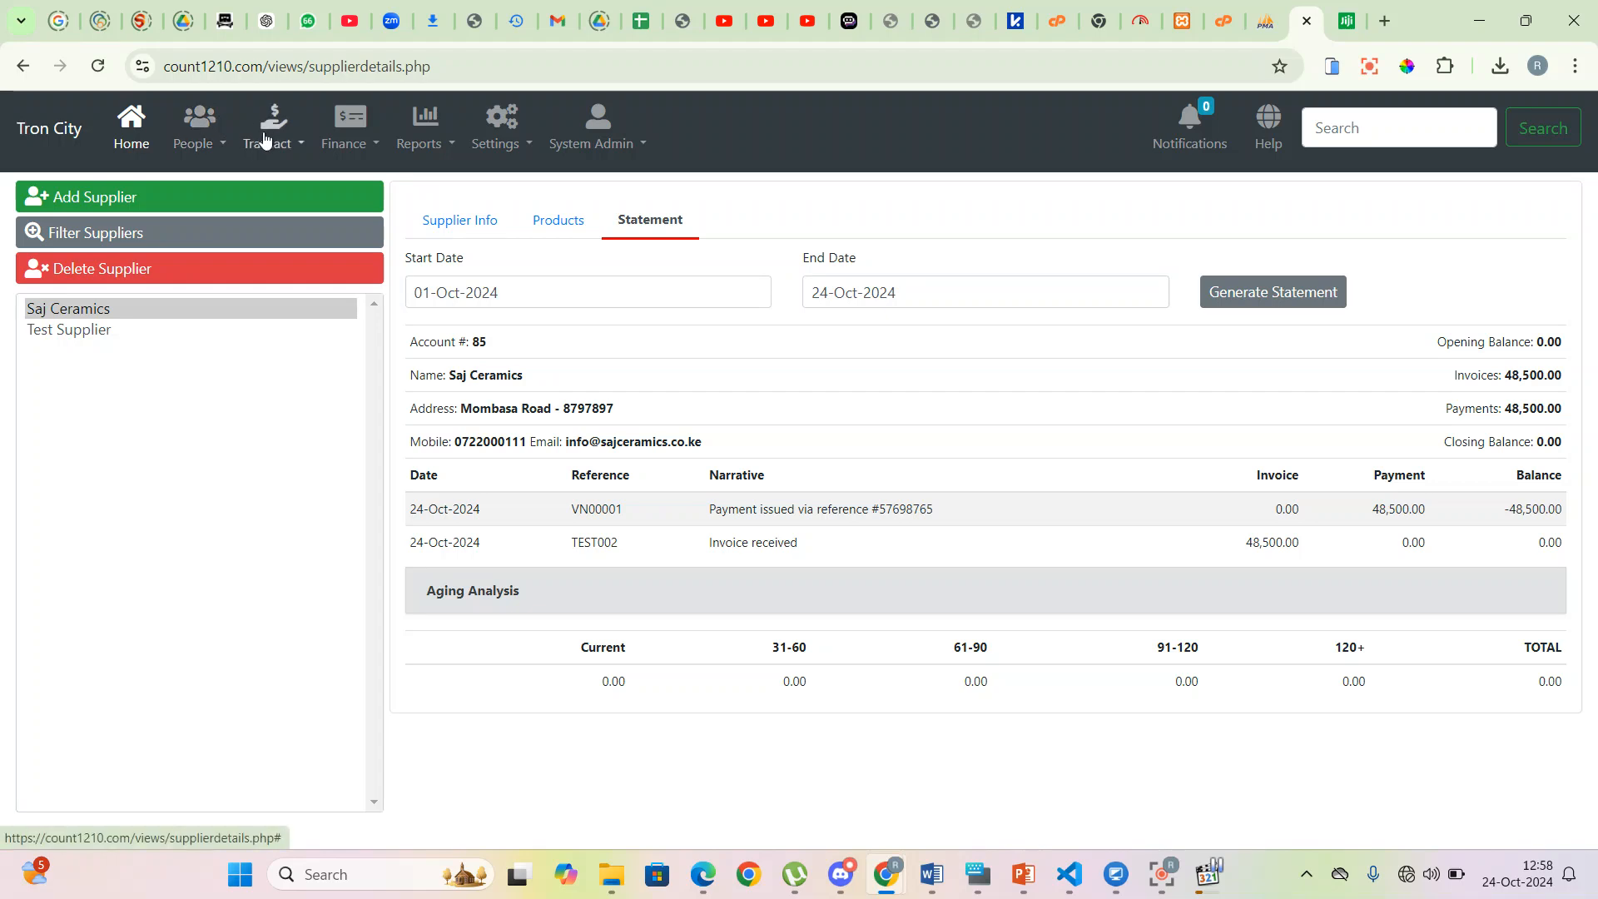
- Start a new petty cash voucher dated 24-Oct-2024
{"action": "left_click", "coordinate": [306, 145]}
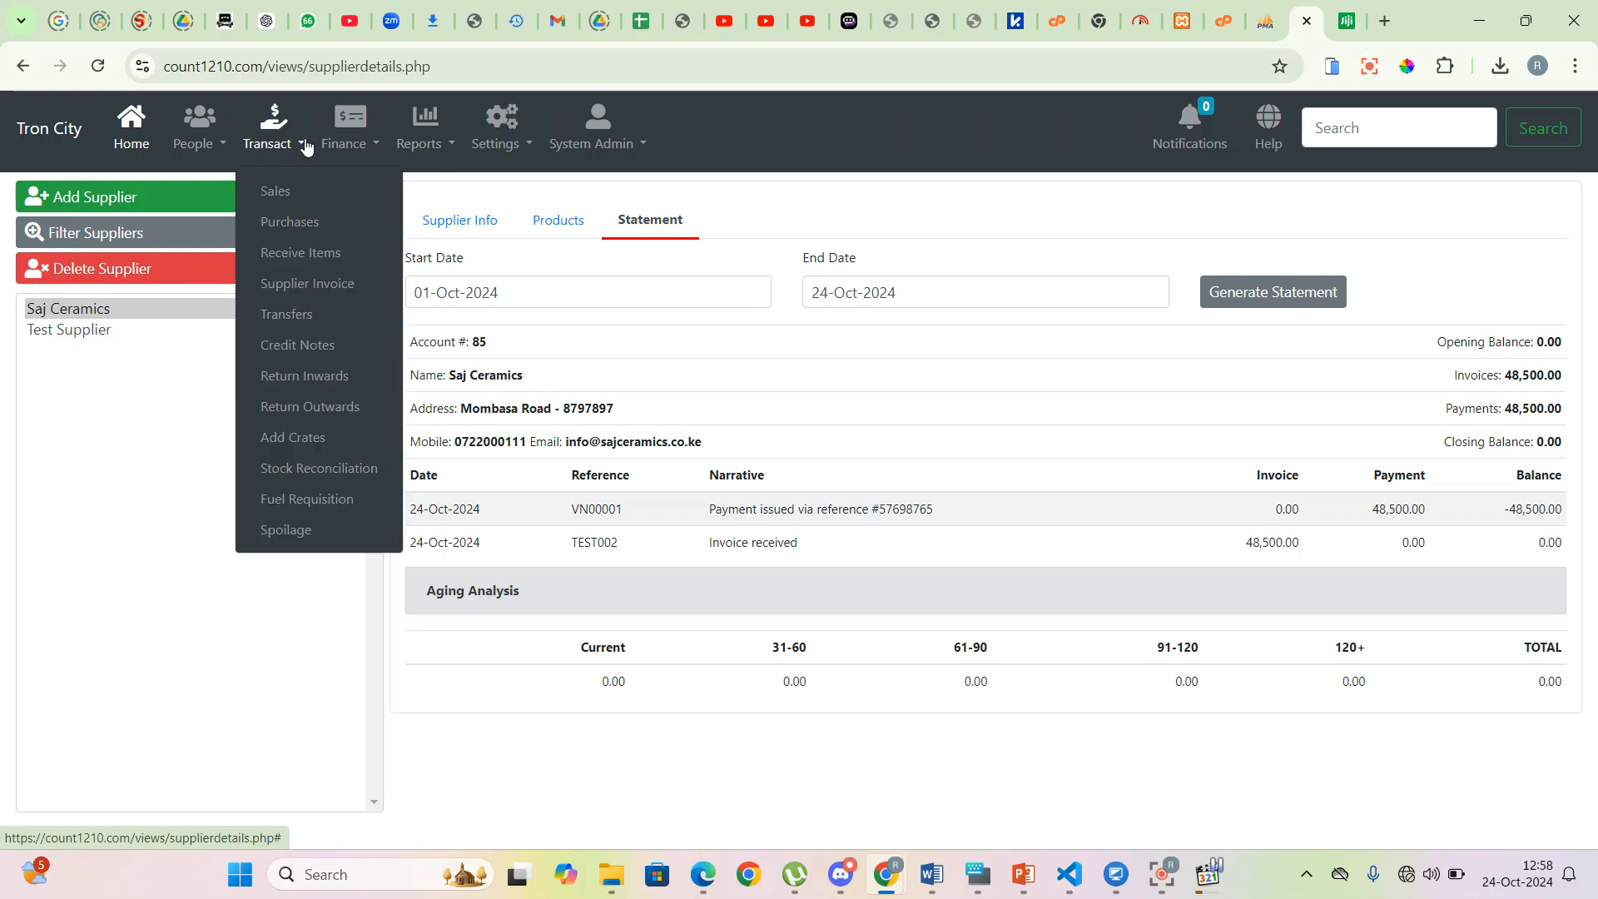
{"action": "left_click", "coordinate": [376, 145]}
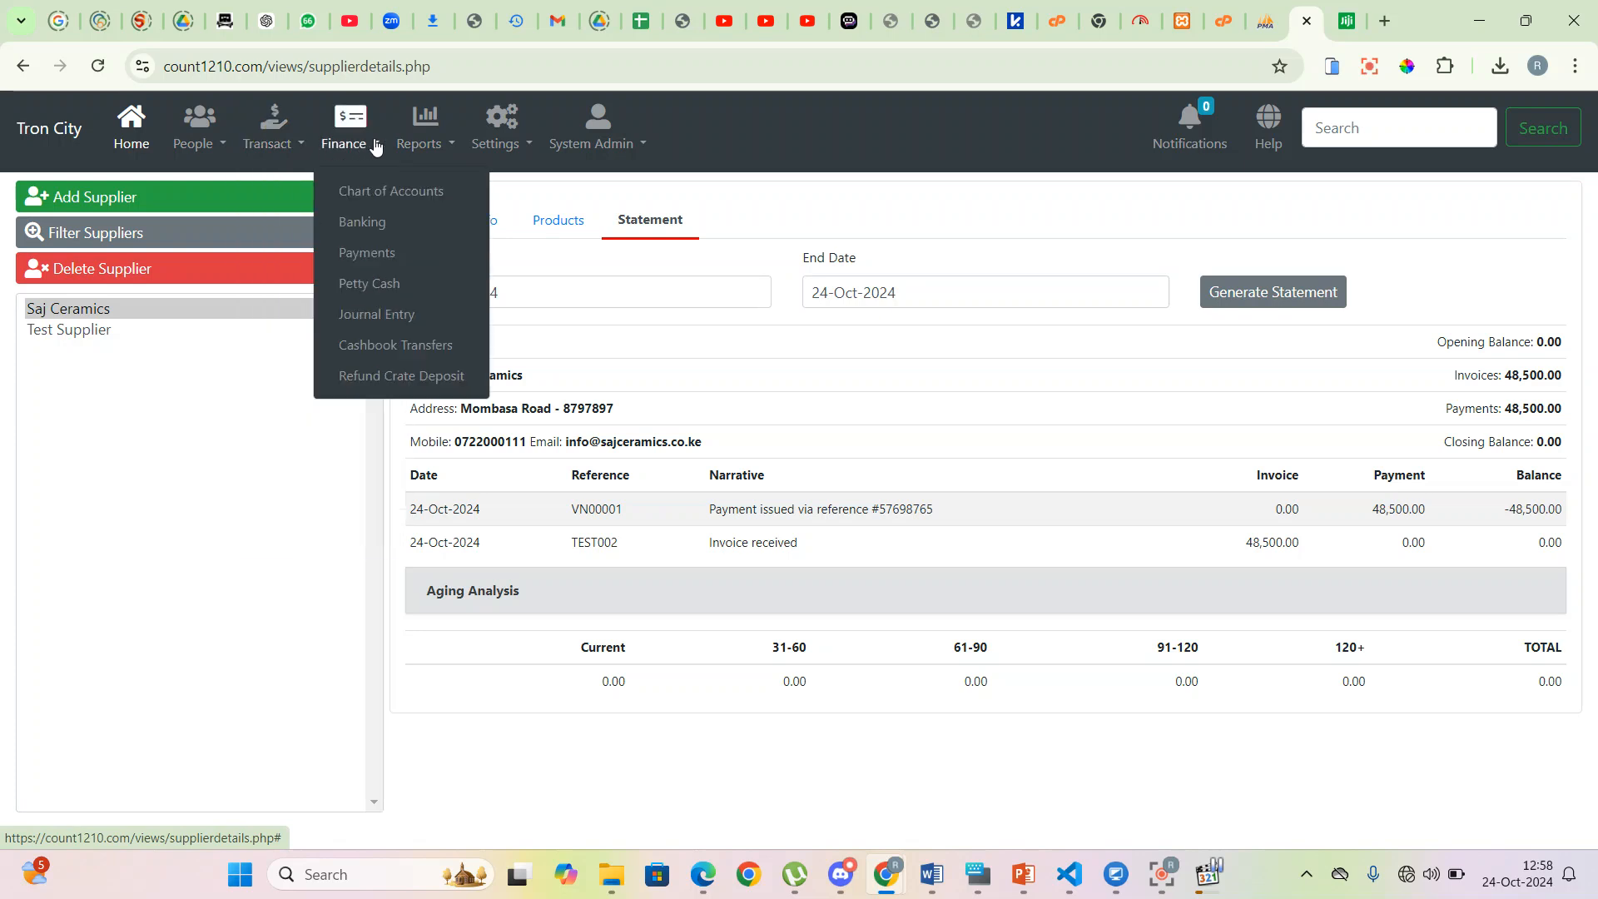
{"action": "left_click", "coordinate": [381, 285]}
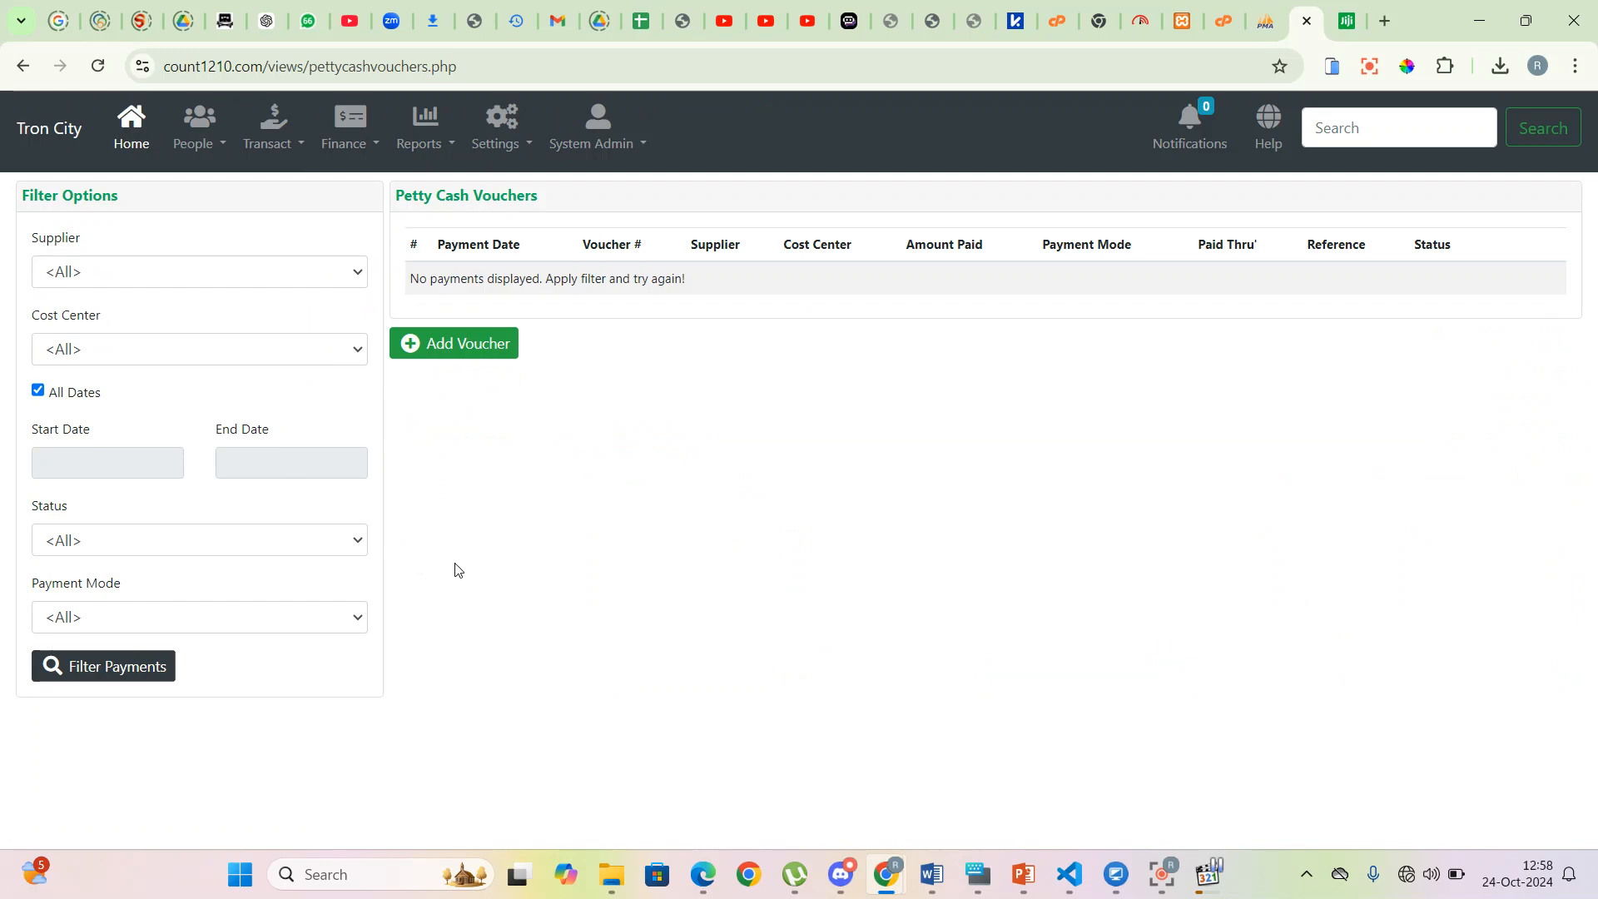
{"action": "left_click", "coordinate": [469, 349]}
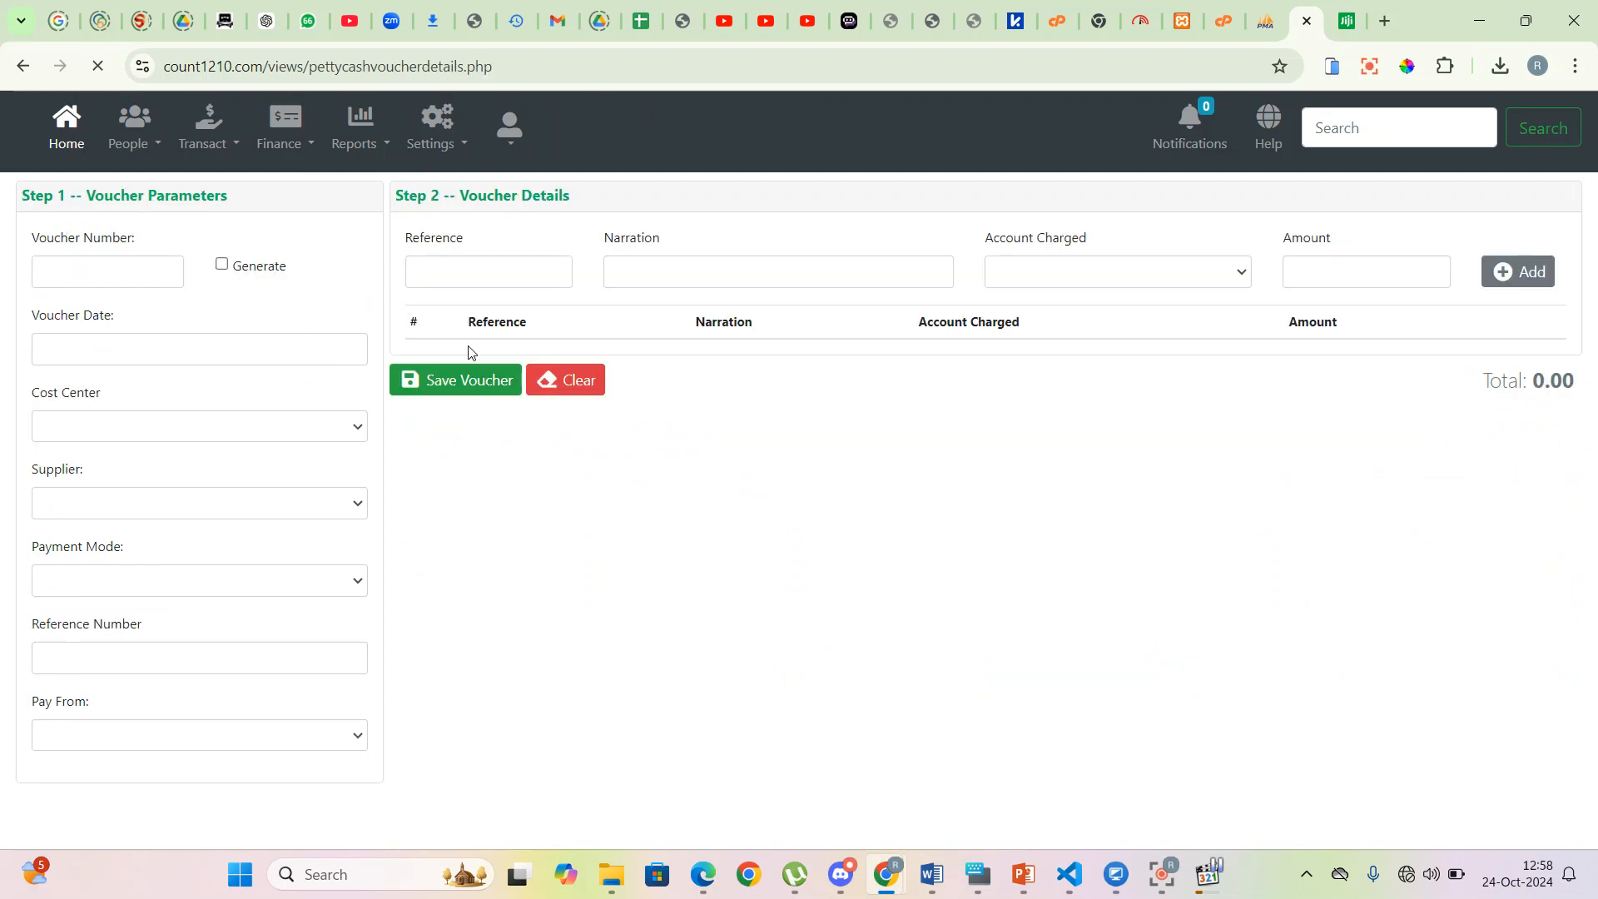
{"action": "left_click", "coordinate": [147, 348]}
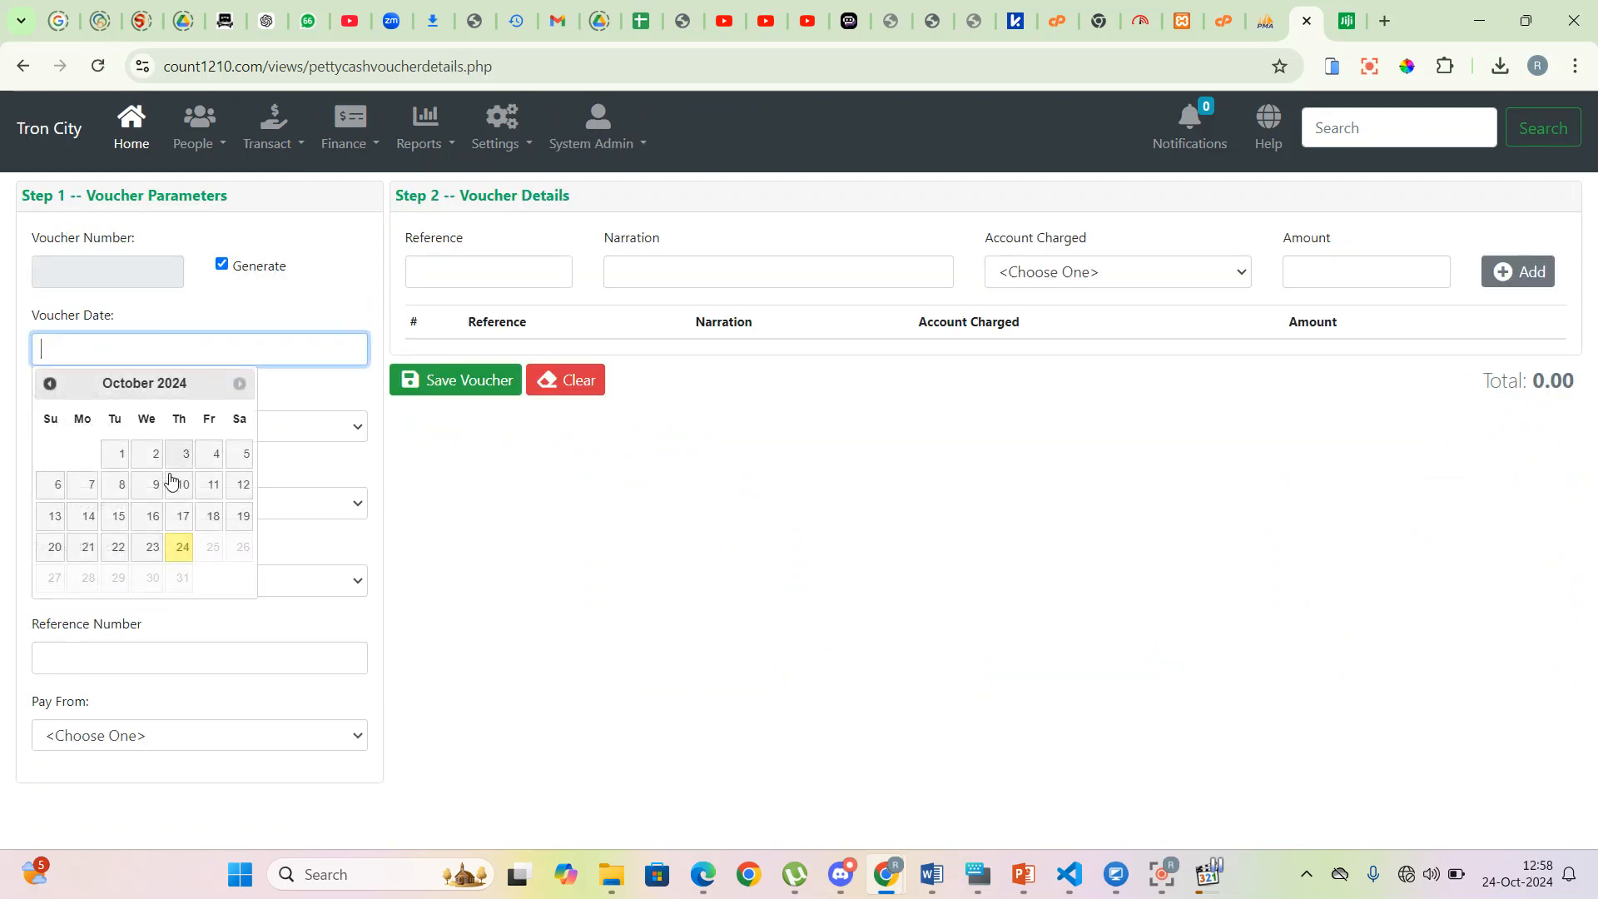
{"action": "left_click", "coordinate": [183, 546]}
- Set cost center Cashier 1 - Main Branch, supplier Test Supplier, payment mode Cash, paid from Petty Cash
{"action": "left_click", "coordinate": [150, 425]}
{"action": "left_click", "coordinate": [142, 482]}
{"action": "left_click", "coordinate": [147, 504]}
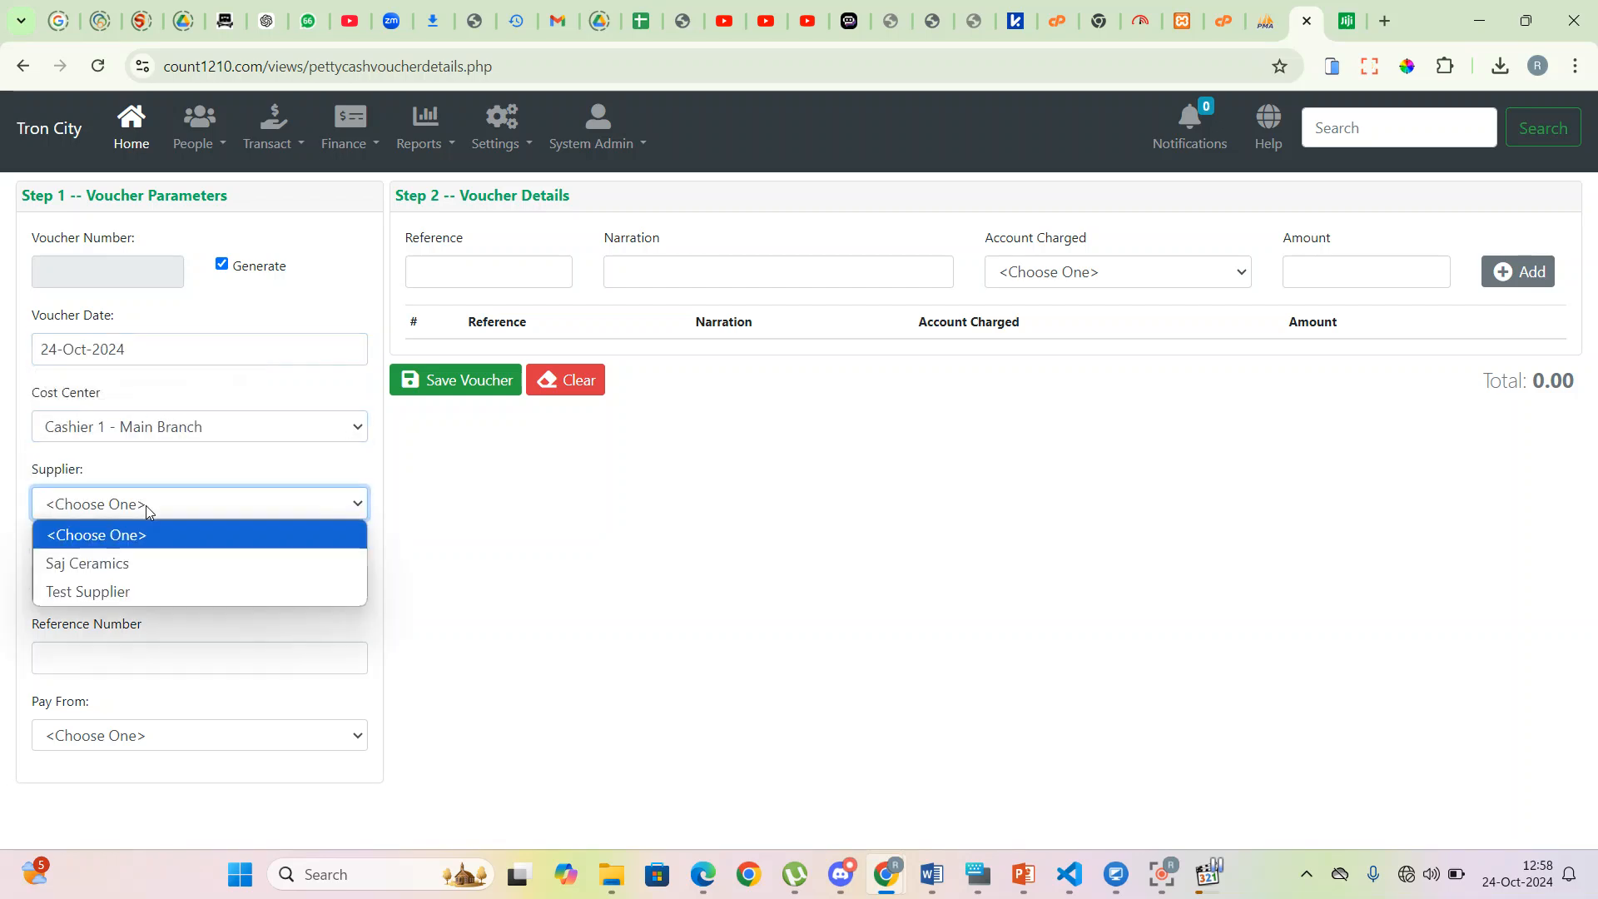
{"action": "left_click", "coordinate": [125, 591]}
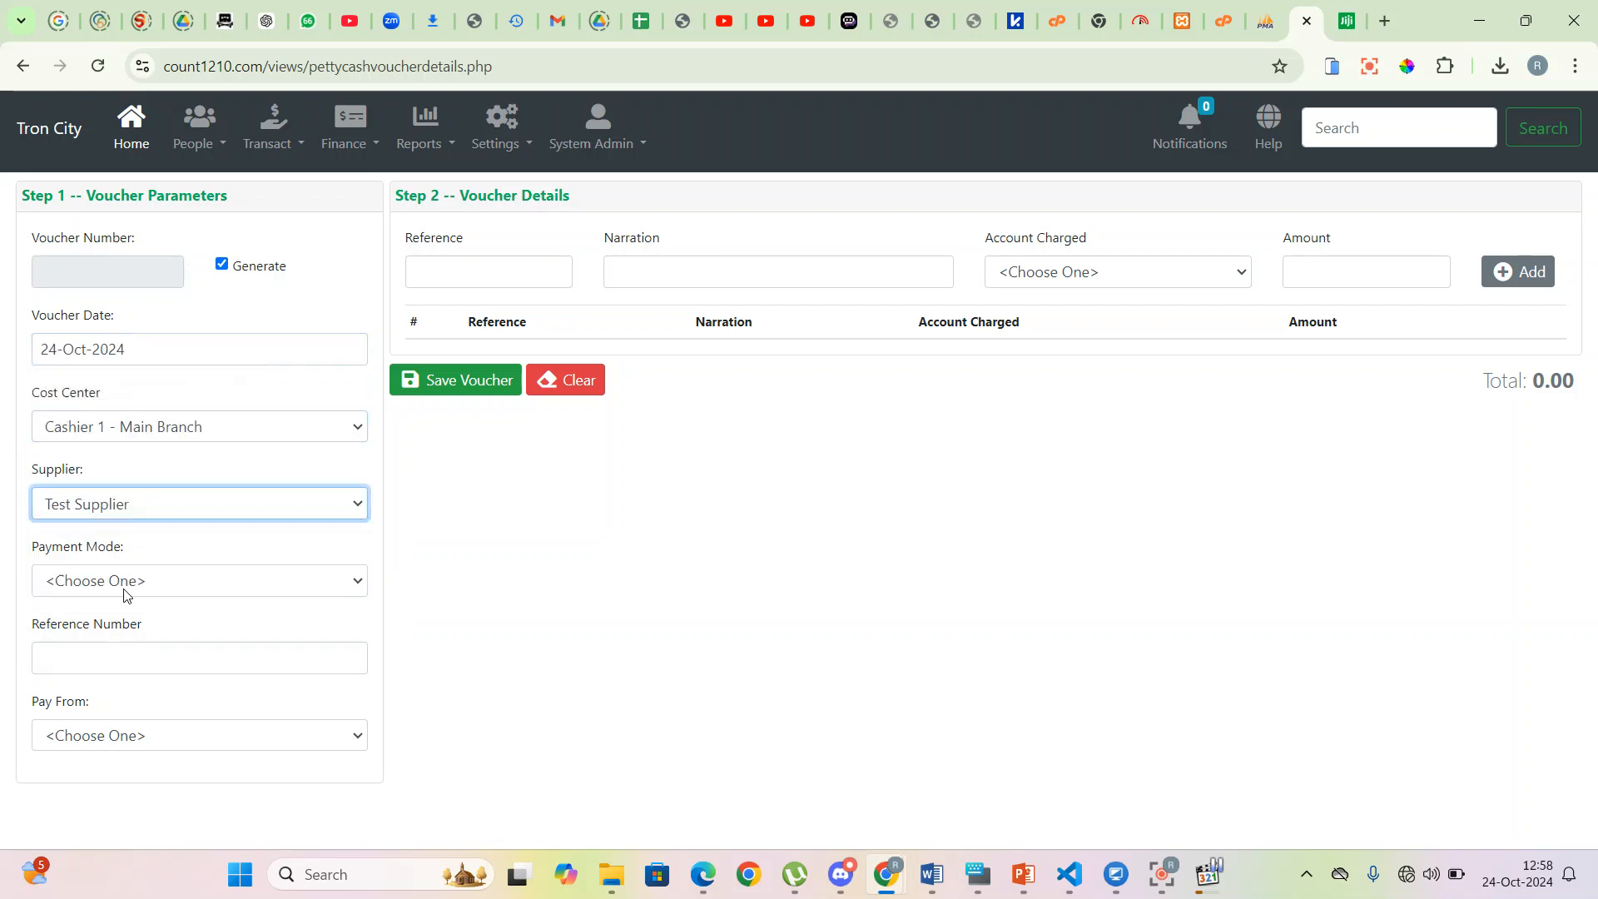
{"action": "left_click", "coordinate": [252, 583]}
{"action": "left_click", "coordinate": [96, 646]}
{"action": "left_click", "coordinate": [119, 657]}
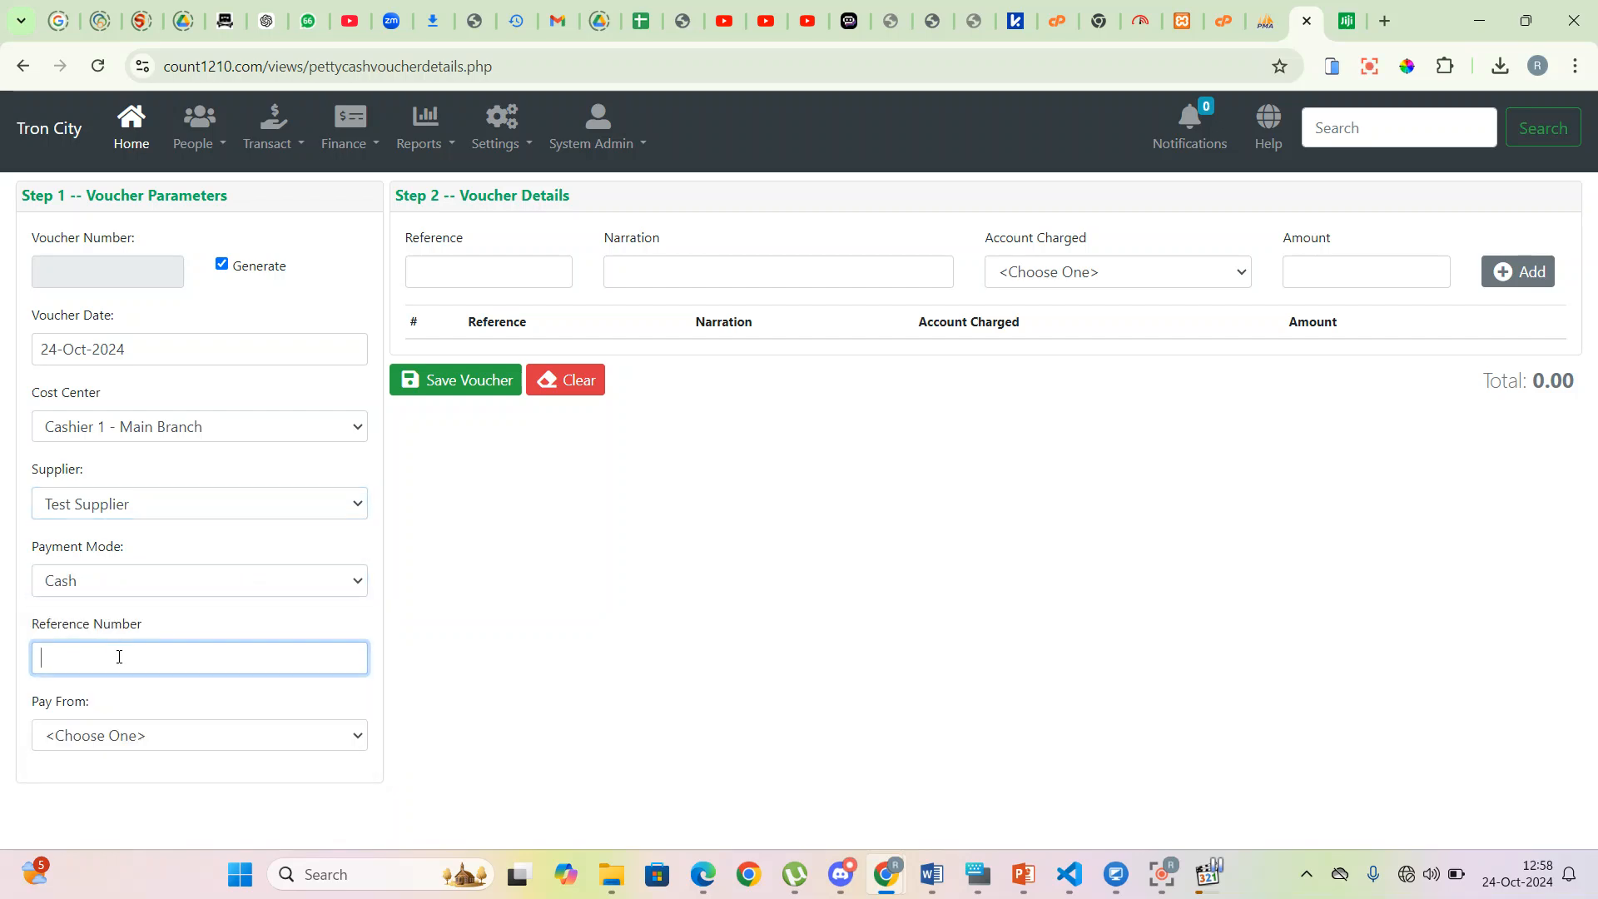
{"action": "left_click", "coordinate": [156, 731]}
{"action": "left_click", "coordinate": [100, 699]}
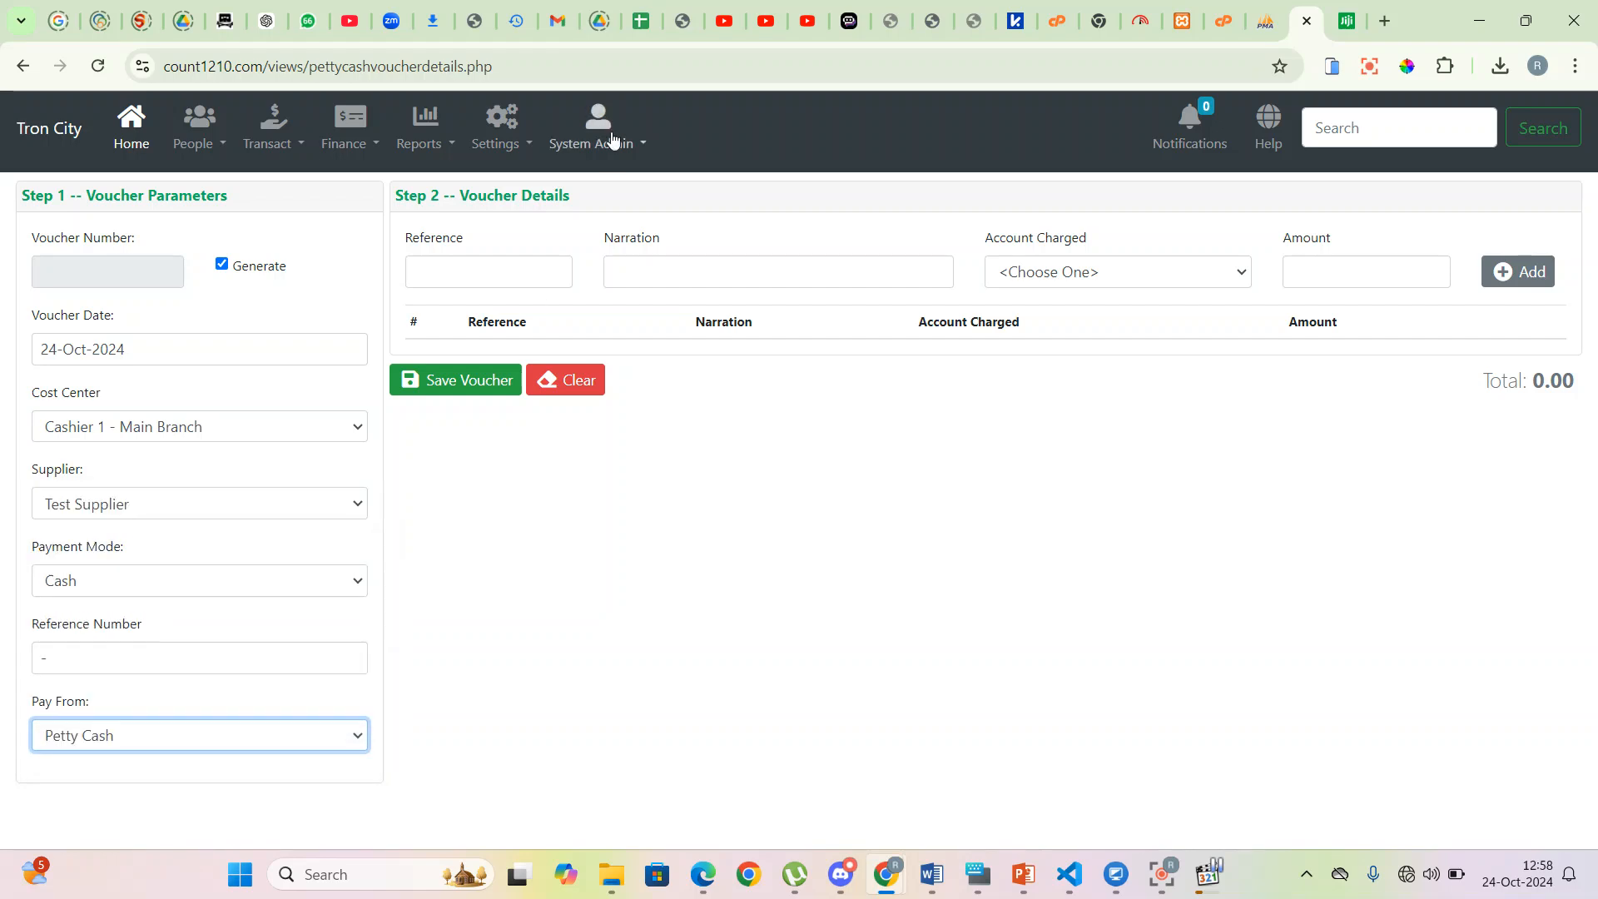
{"action": "left_click", "coordinate": [498, 277]}
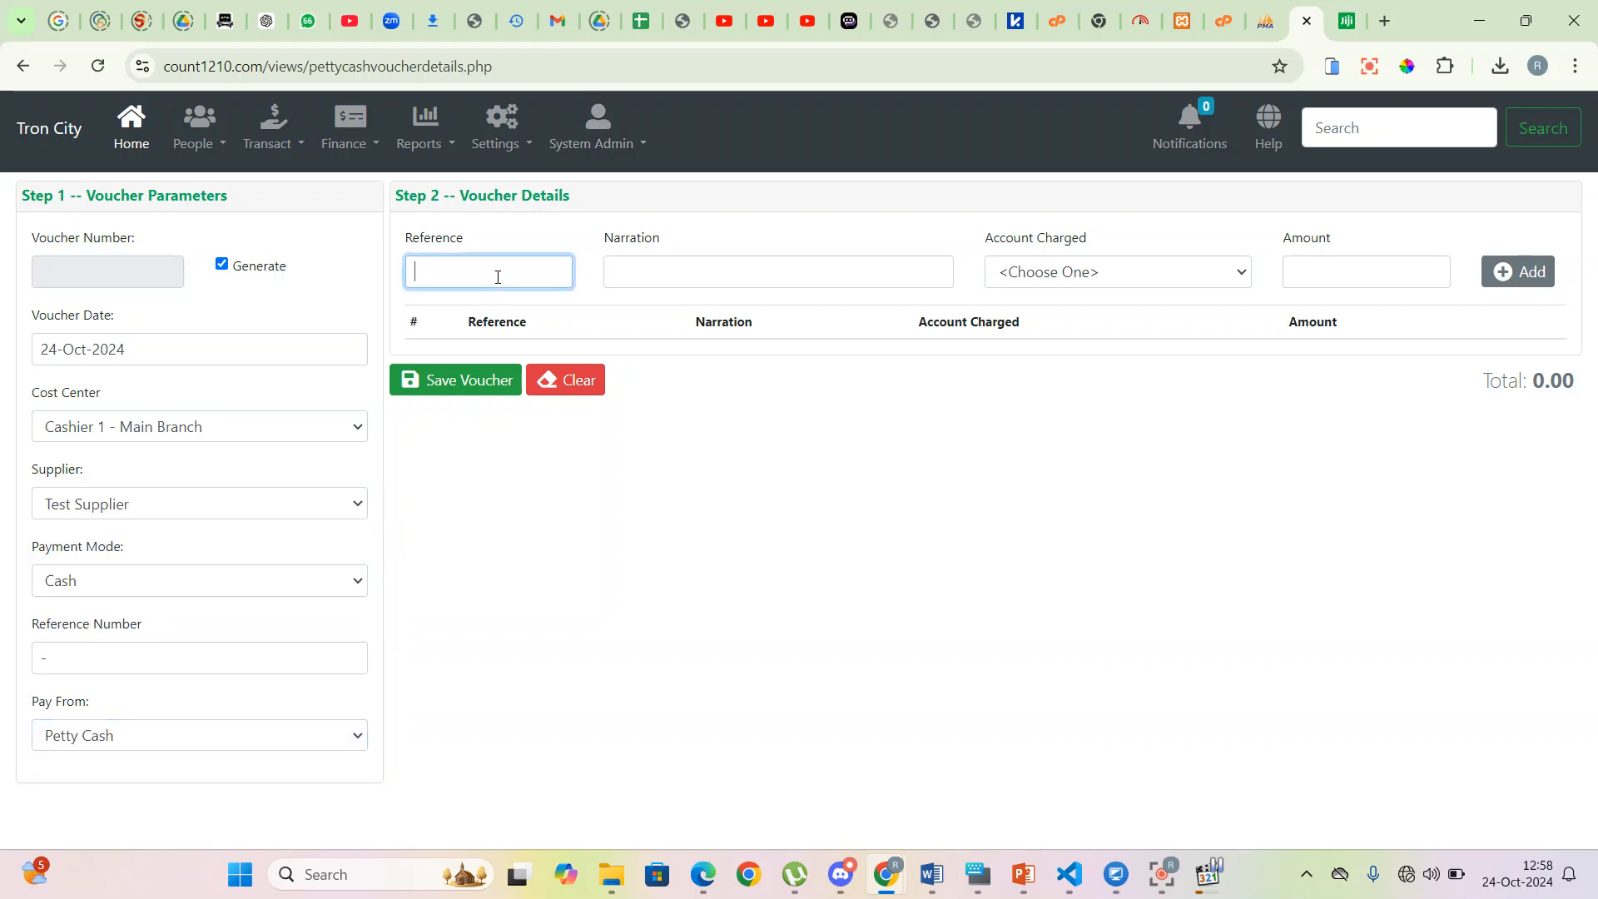
- Enter line reference 01 and a transport narration ending 'From Town'
{"action": "type", "text": "01"}
{"action": "key", "text": "Tab"}
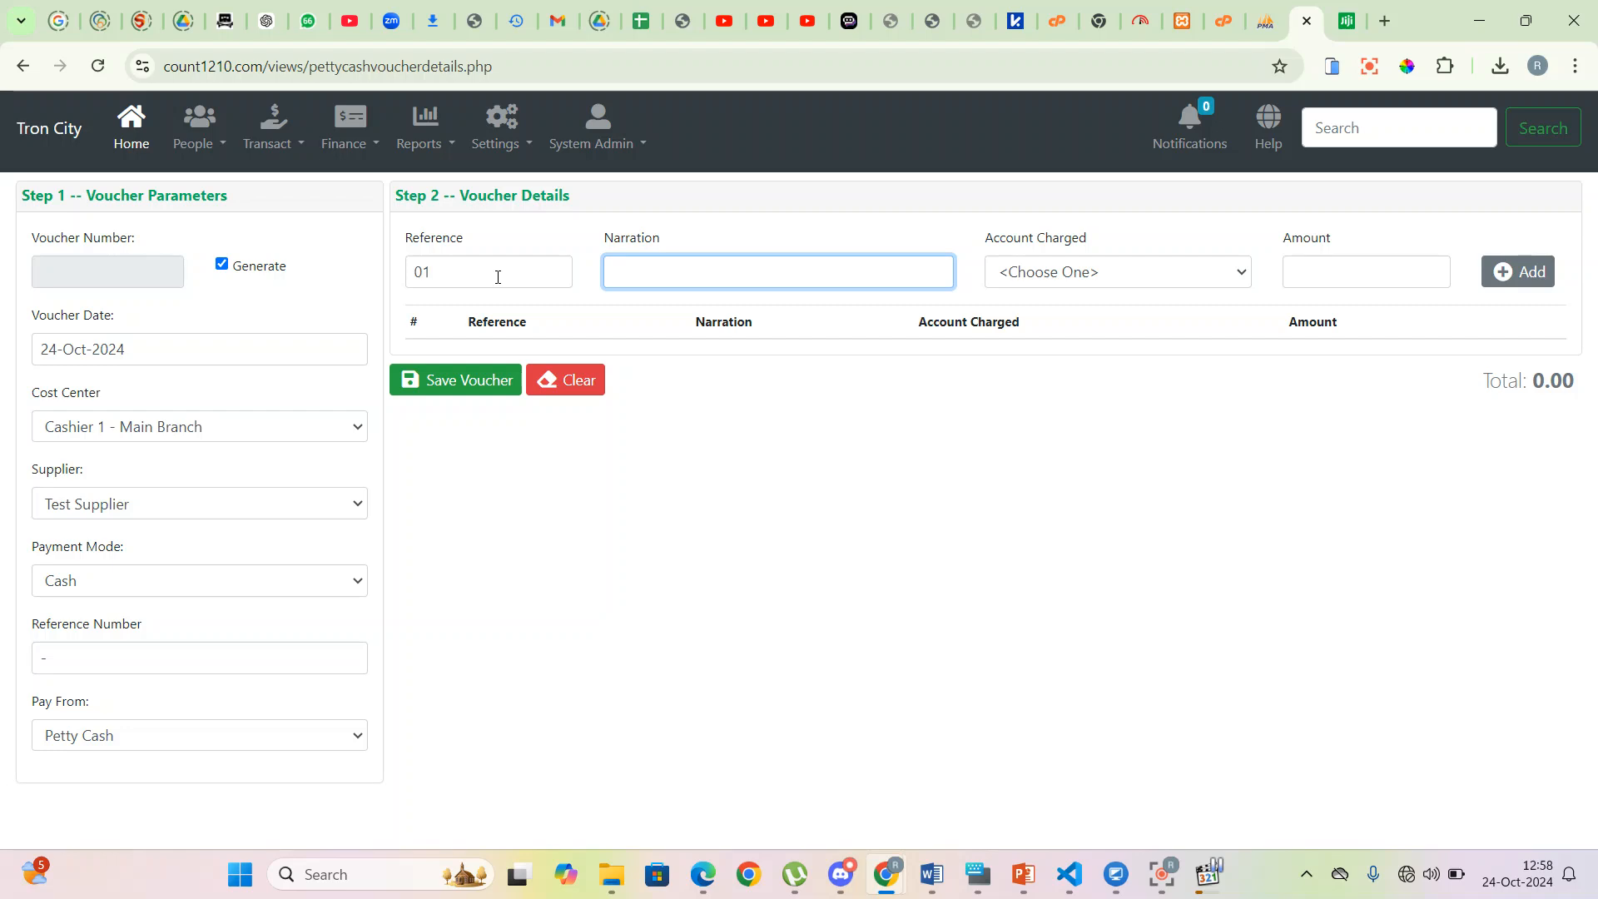
{"action": "type", "text": "tRANSP[ORTY"}
{"action": "key", "text": "BackSpace"}
{"action": "key", "text": "BackSpace"}
{"action": "key", "text": "BackSpace"}
{"action": "key", "text": "BackSpace"}
{"action": "key", "text": "BackSpace"}
{"action": "key", "text": "BackSpace"}
{"action": "key", "text": "BackSpace"}
{"action": "key", "text": "BackSpace"}
{"action": "key", "text": "BackSpace"}
{"action": "key", "text": "BackSpace"}
{"action": "type", "text": "Trasnport for Riuchar"}
{"action": "key", "text": "BackSpace"}
{"action": "key", "text": "BackSpace"}
{"action": "key", "text": "BackSpace"}
{"action": "key", "text": "BackSpace"}
{"action": "type", "text": "chard v"}
{"action": "type", "text": "o a"}
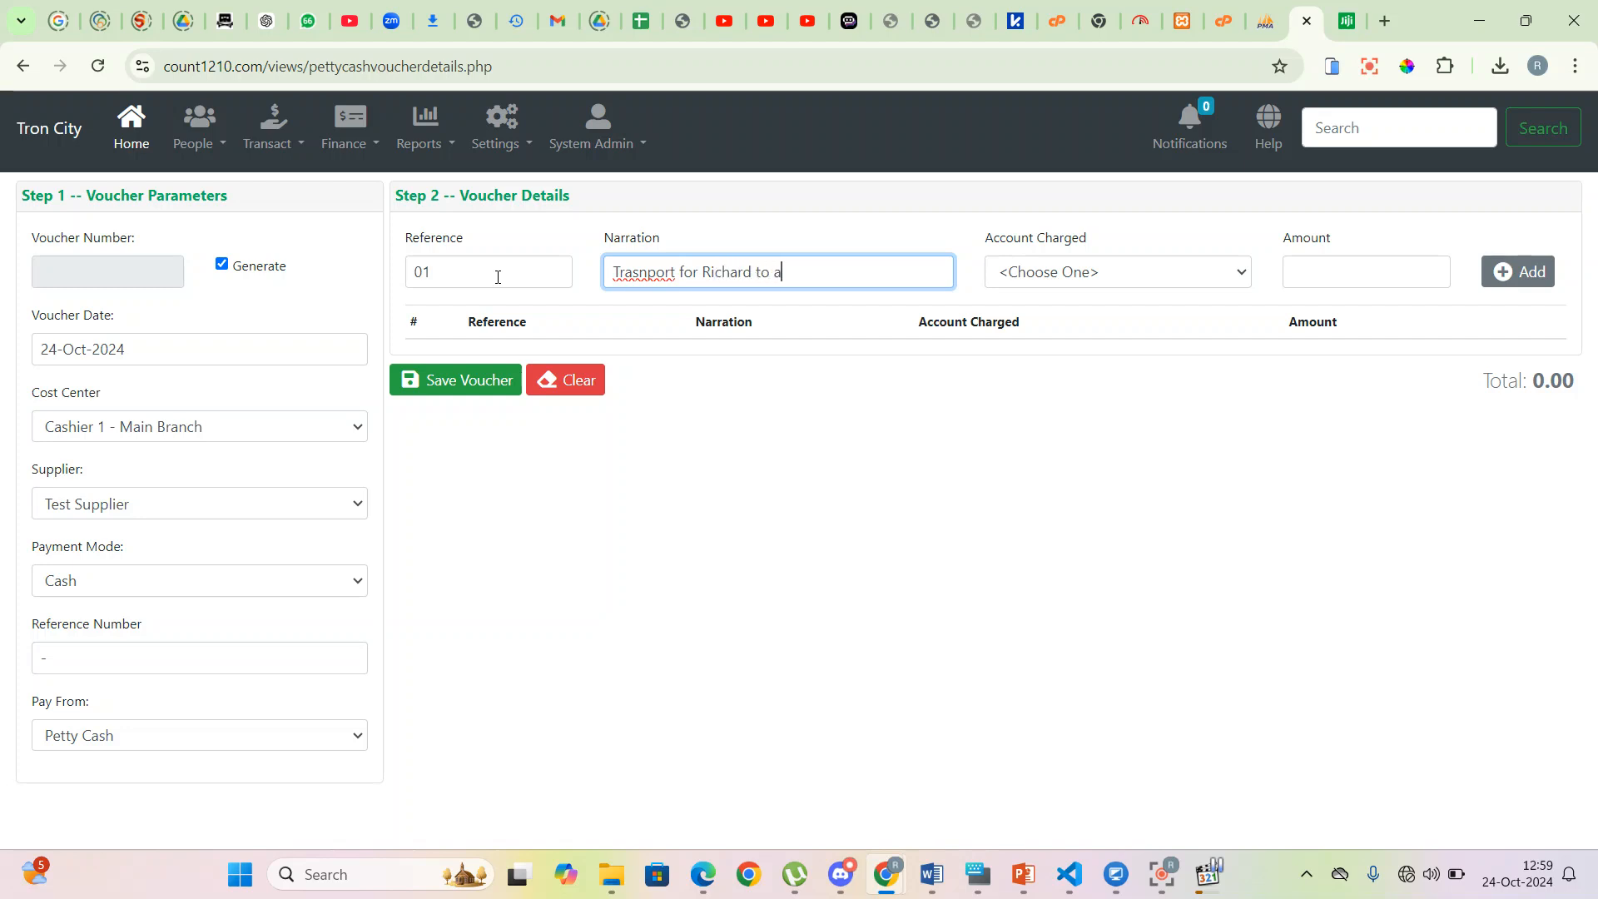
{"action": "type", "text": "nd From Town"}
{"action": "key", "text": "Tab"}
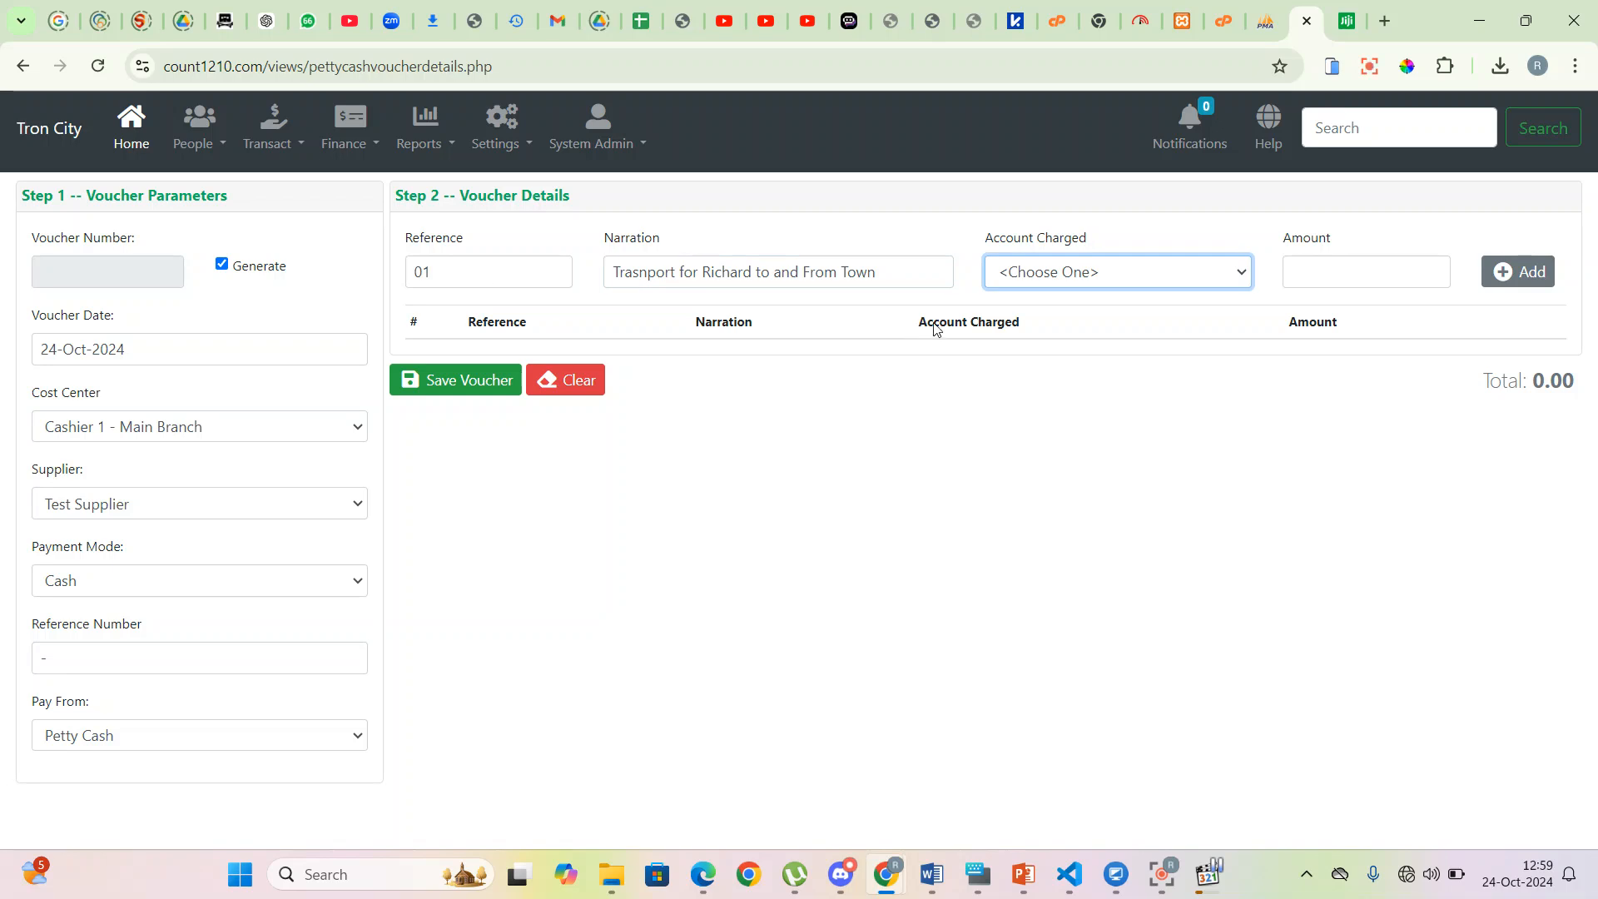
- Charge the line to Generator fuel for 500, add it, and save the voucher
{"action": "left_click", "coordinate": [1038, 278]}
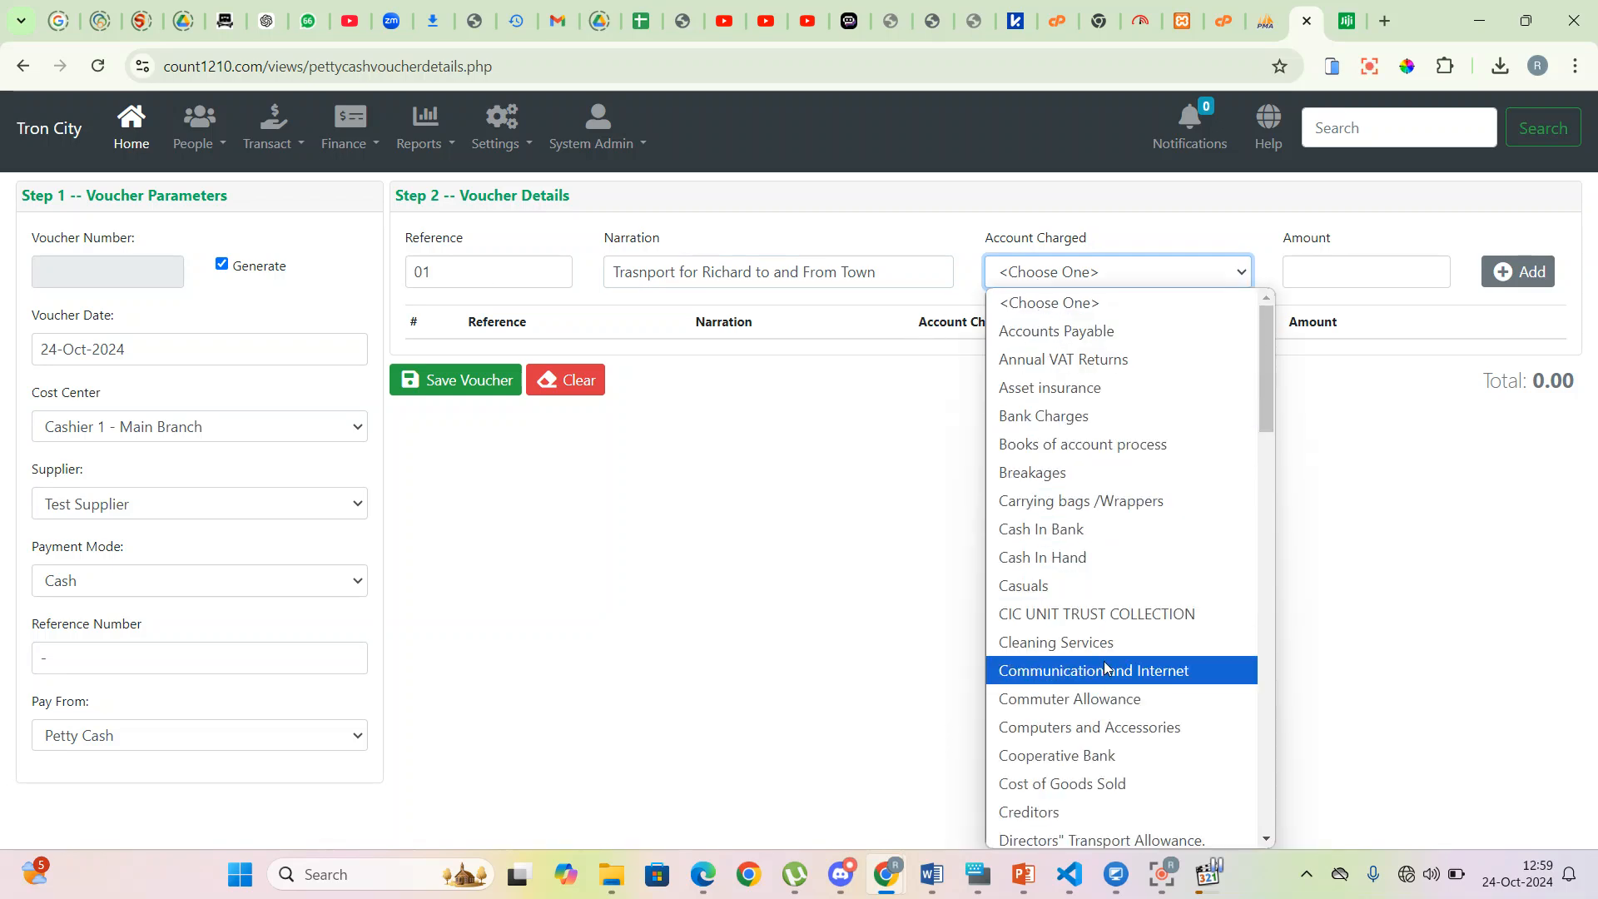
{"action": "scroll", "coordinate": [1106, 666], "scroll_direction": "down", "scroll_amount": 5}
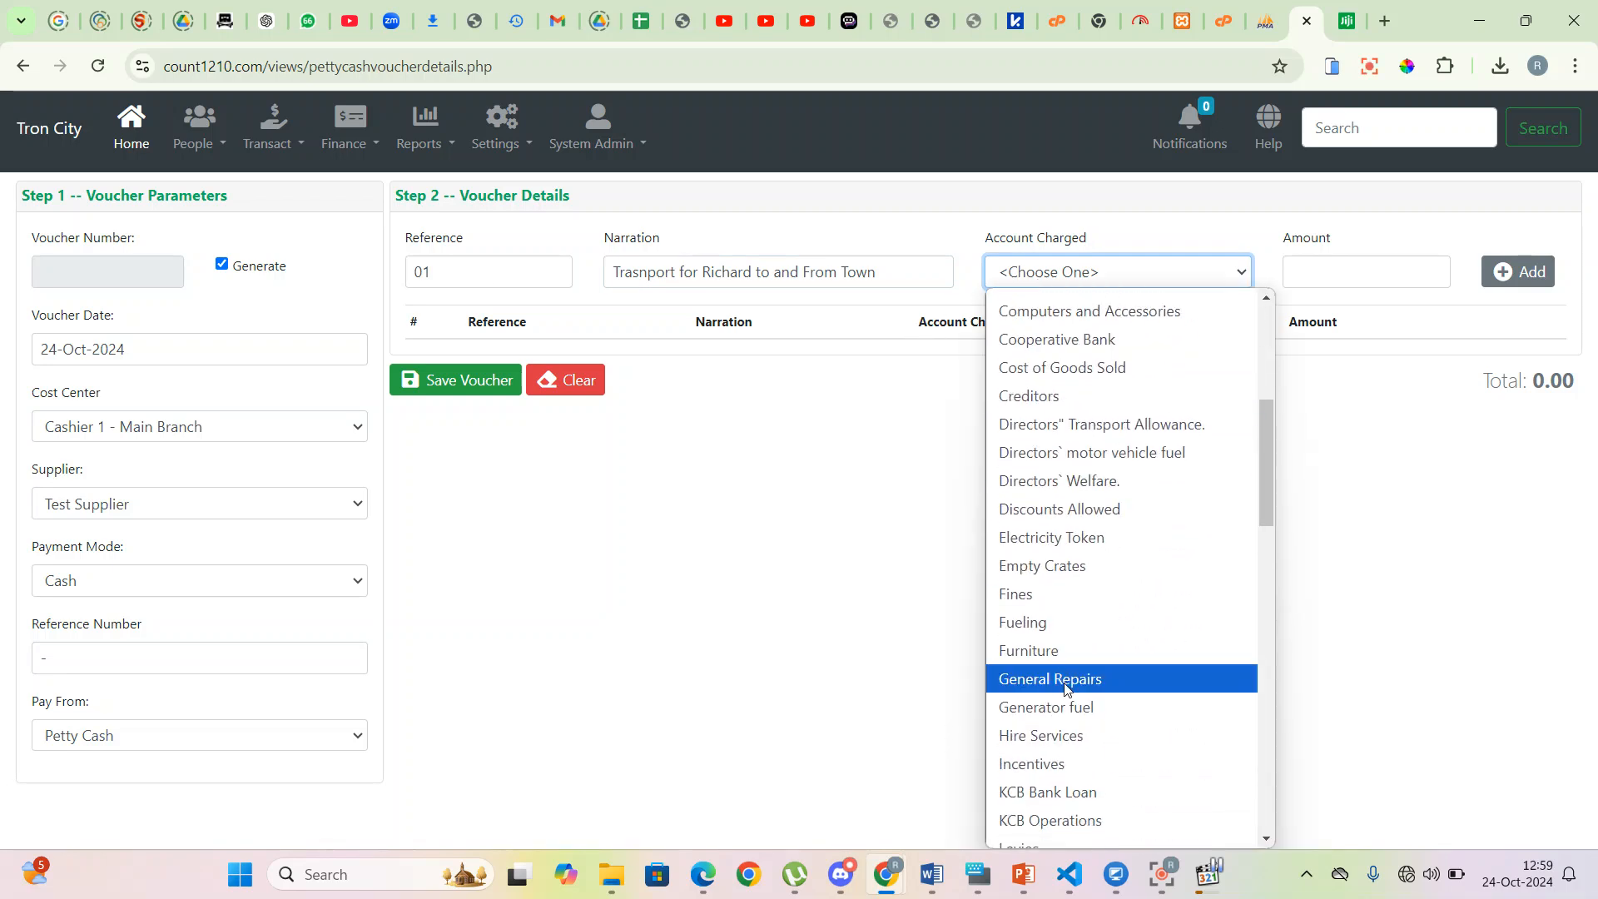
{"action": "left_click", "coordinate": [1077, 707]}
{"action": "left_click", "coordinate": [1330, 278]}
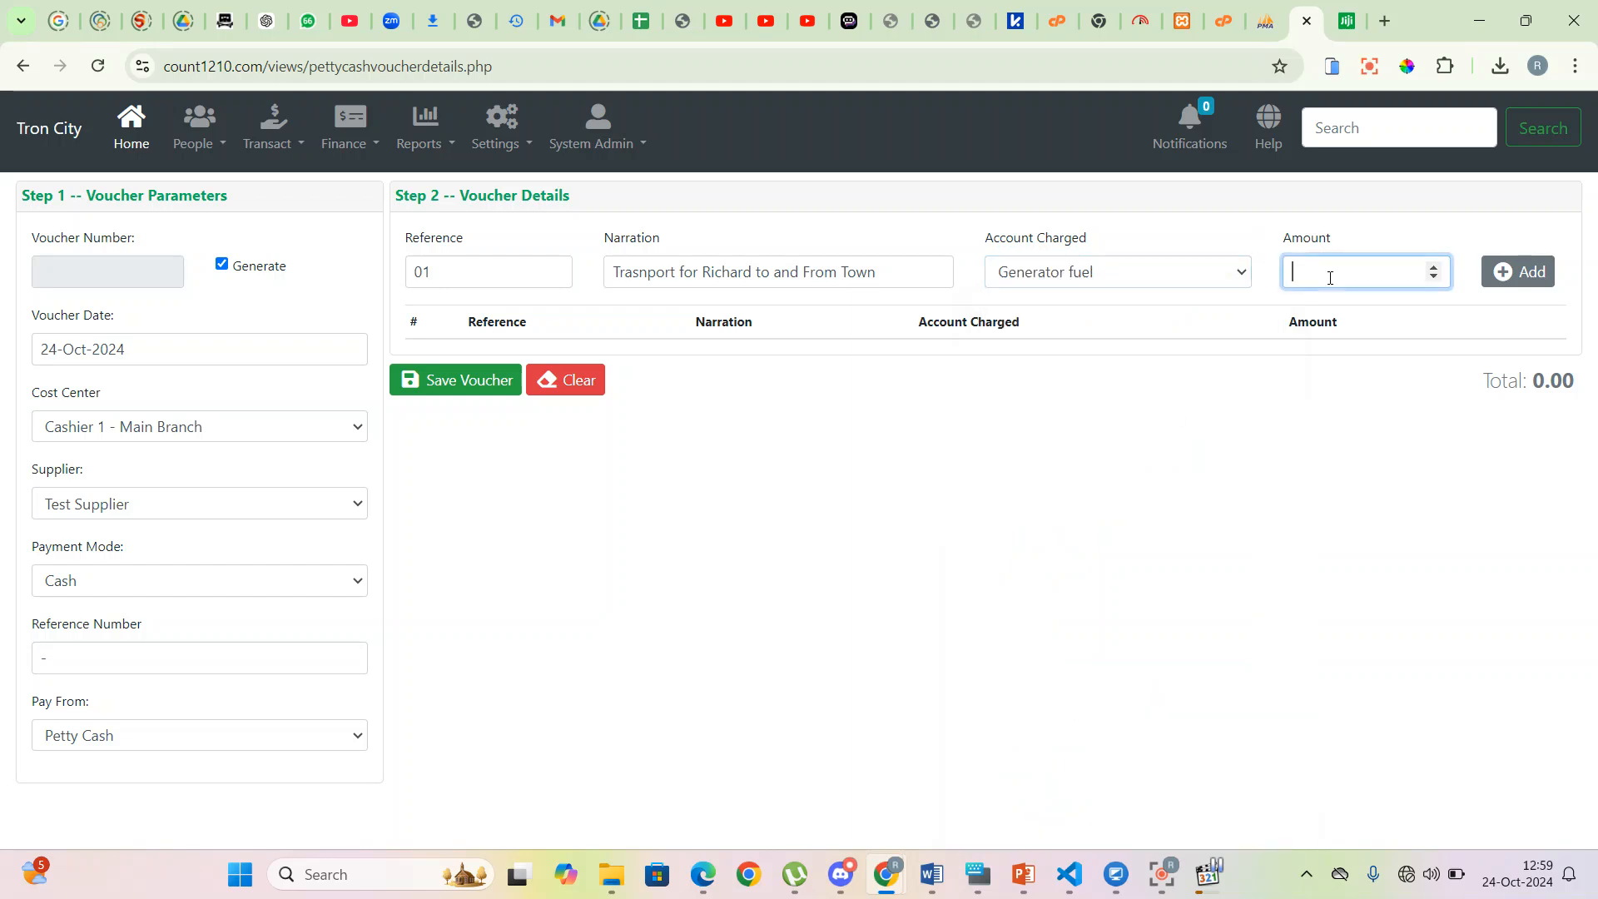
{"action": "type", "text": "500"}
{"action": "left_click", "coordinate": [1520, 272]}
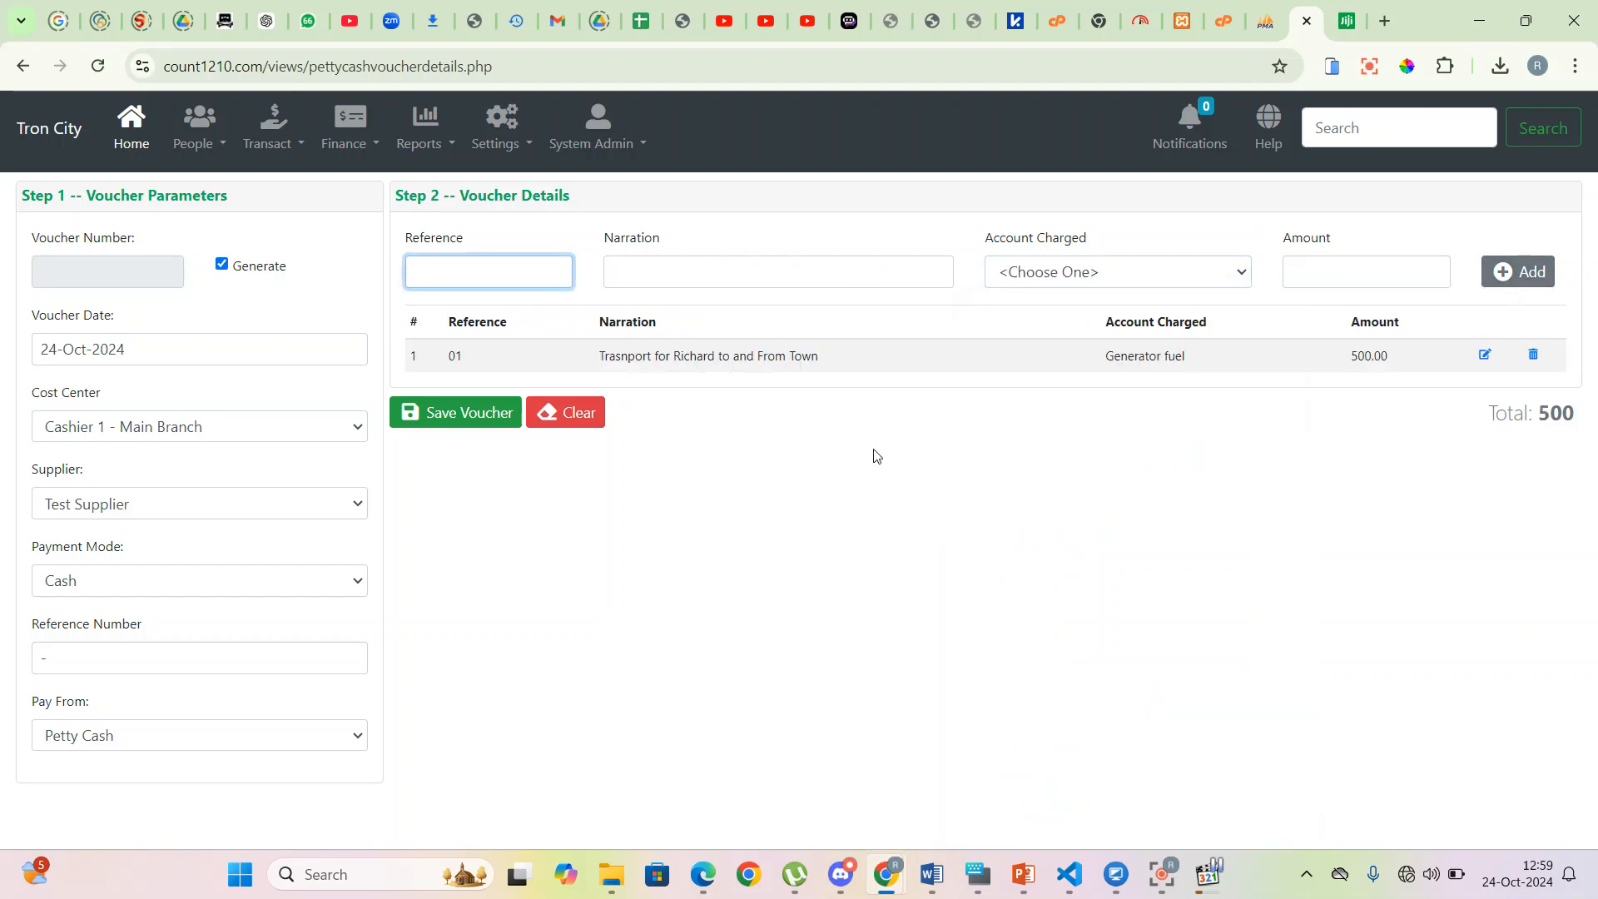
{"action": "left_click", "coordinate": [470, 428]}
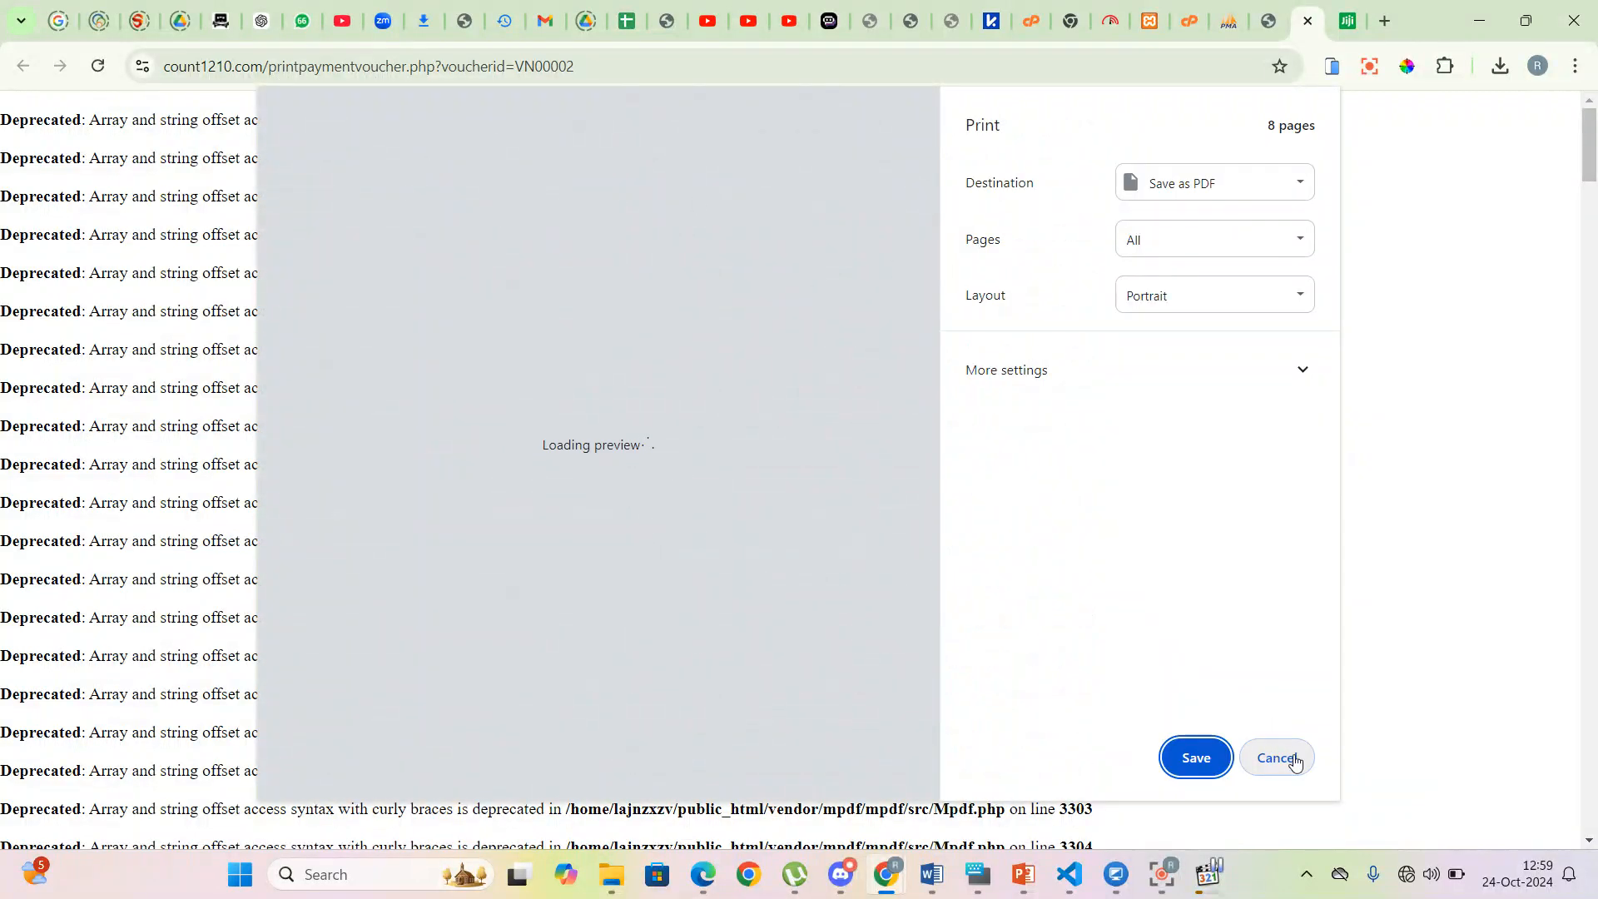
- Skip printing voucher VN00002 and return to the home dashboard
{"action": "left_click", "coordinate": [1277, 758]}
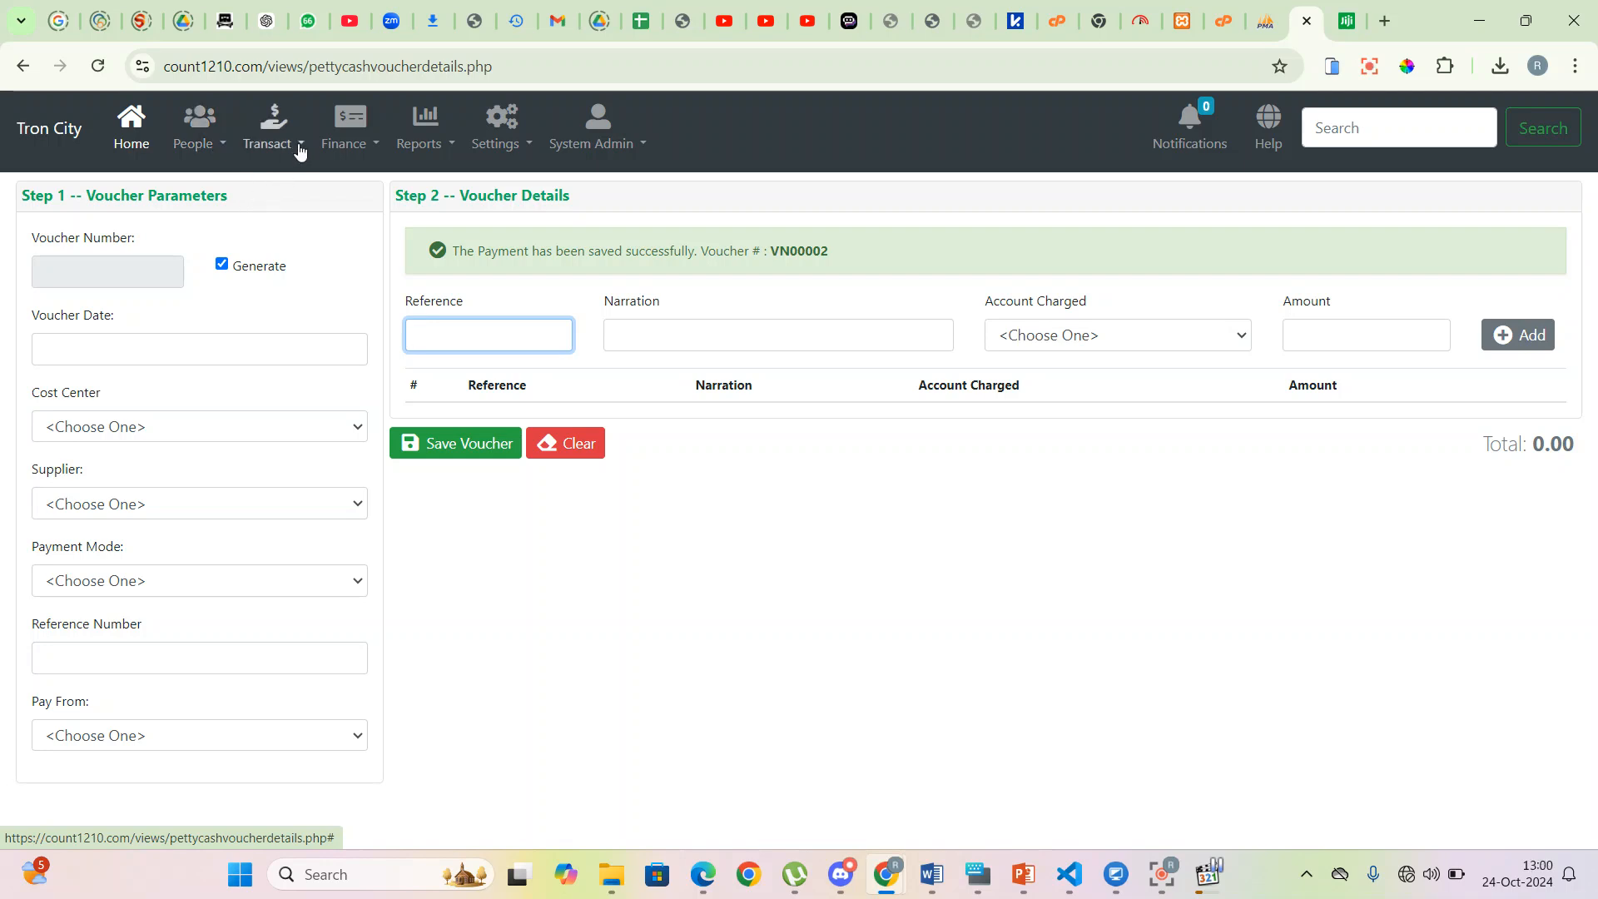
{"action": "left_click", "coordinate": [134, 125]}
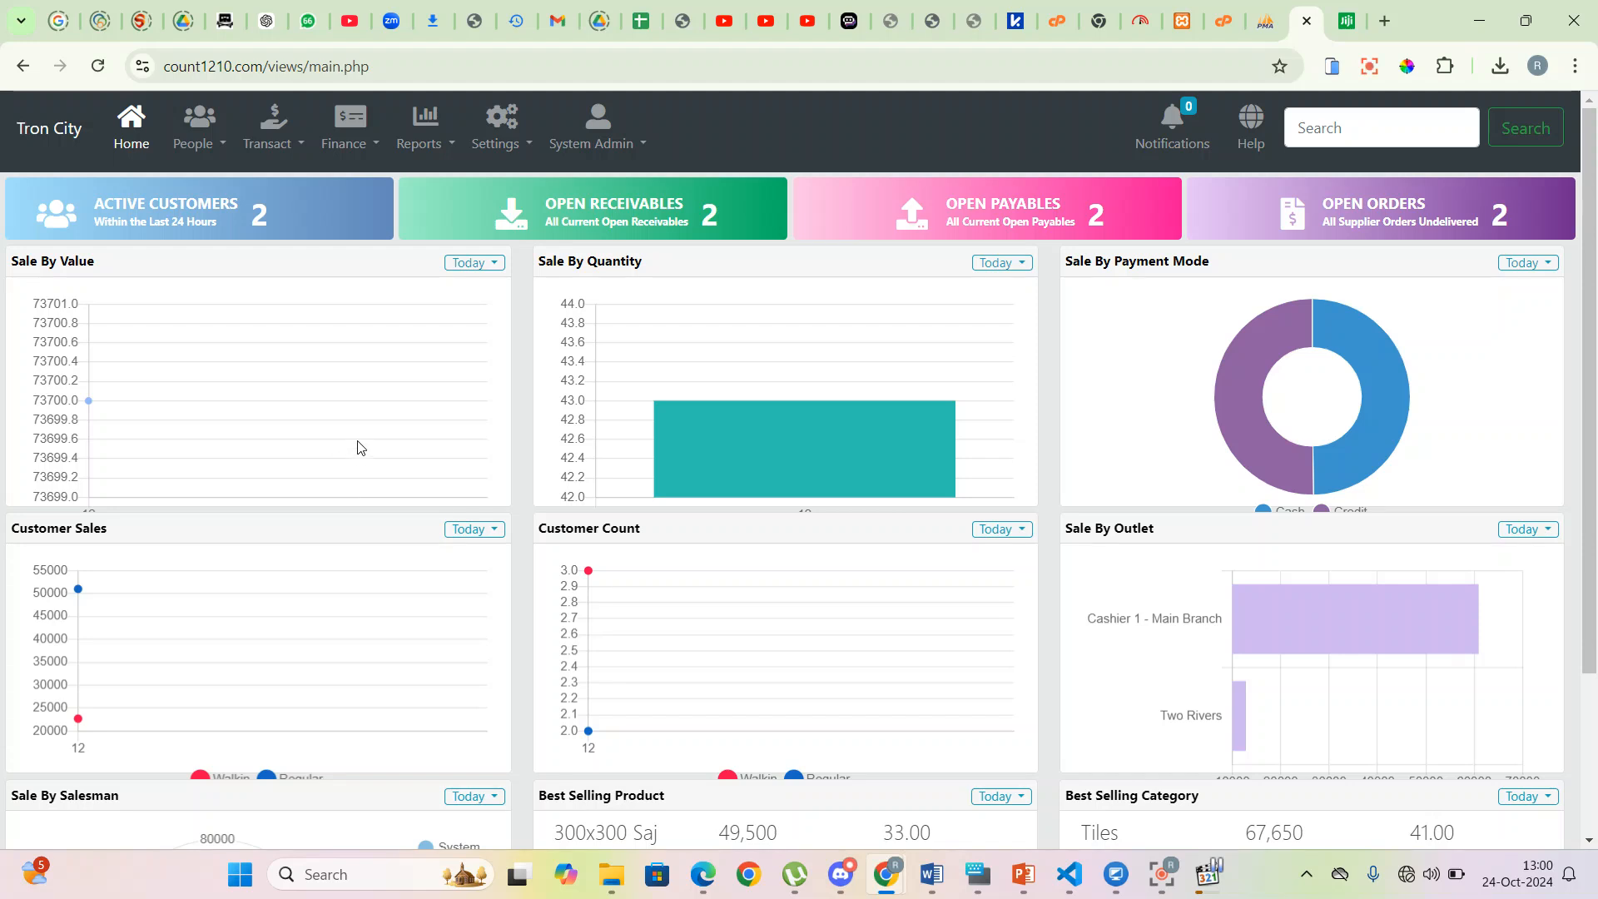
{"action": "scroll", "coordinate": [358, 448], "scroll_direction": "down", "scroll_amount": 3}
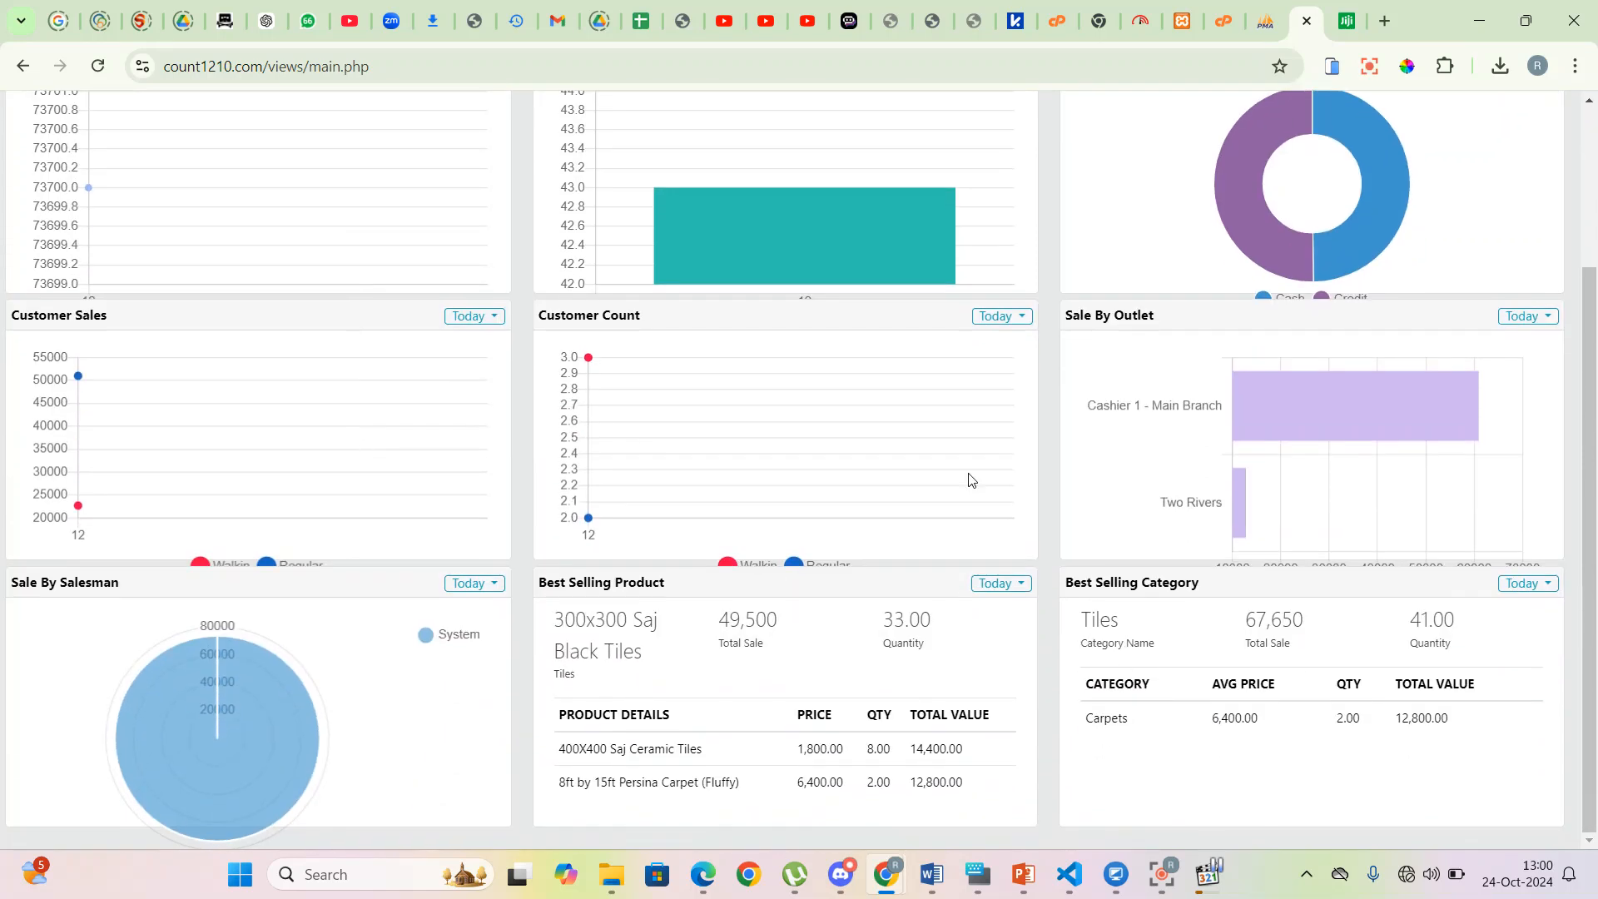
{"action": "scroll", "coordinate": [737, 774], "scroll_direction": "up", "scroll_amount": 1}
{"action": "scroll", "coordinate": [760, 743], "scroll_direction": "down", "scroll_amount": 1}
{"action": "scroll", "coordinate": [646, 649], "scroll_direction": "up", "scroll_amount": 3}
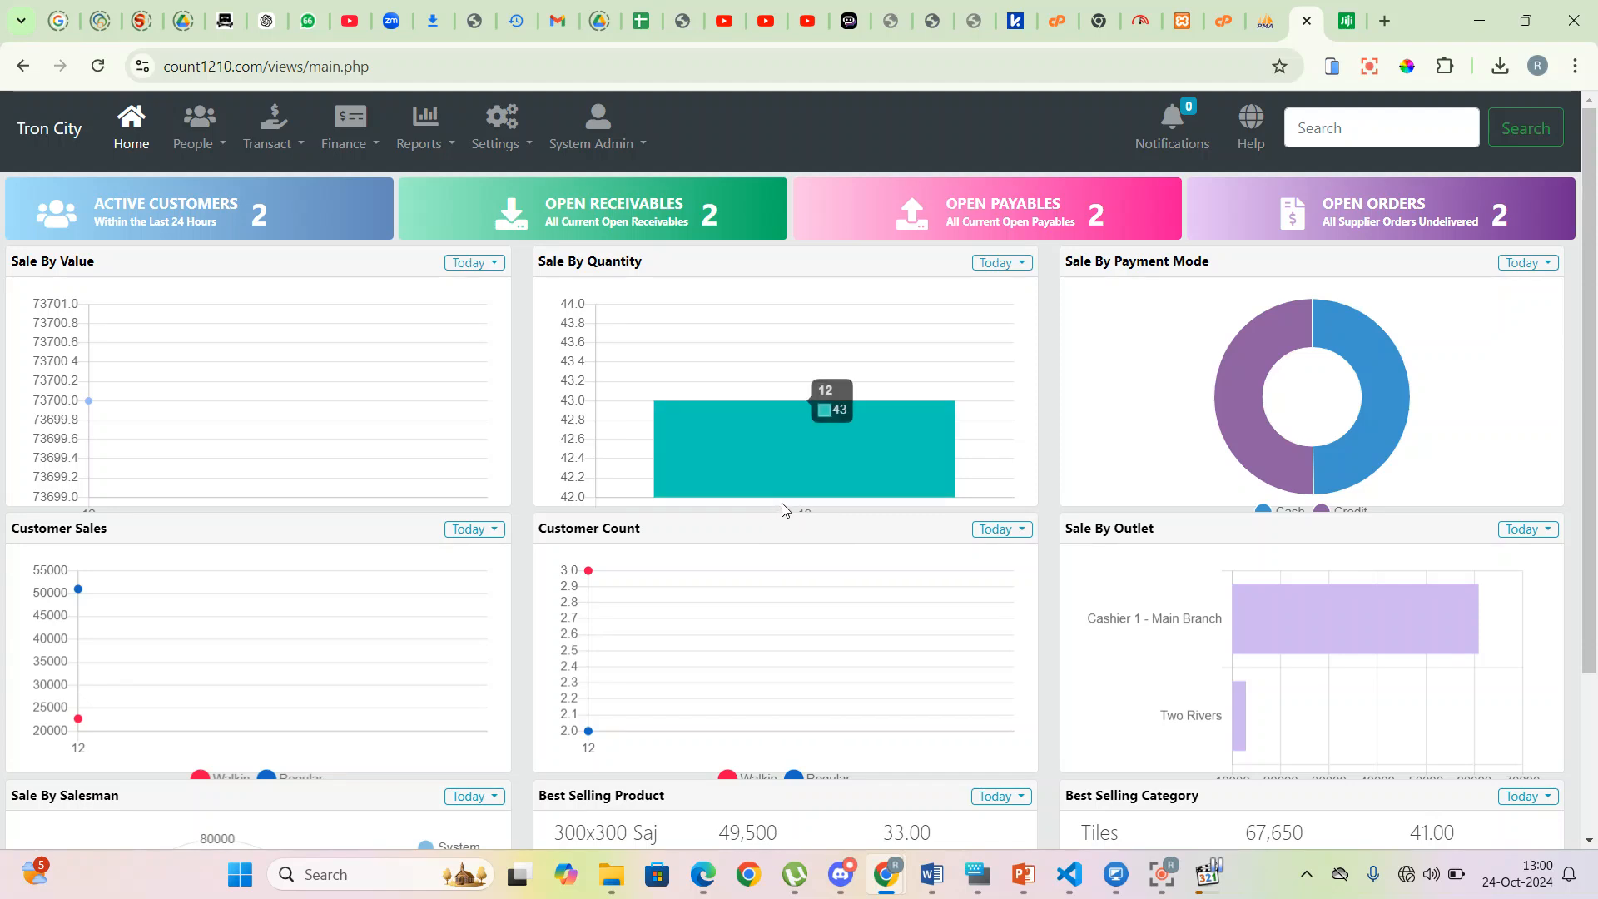
{"action": "mouse_move", "coordinate": [1246, 465]}
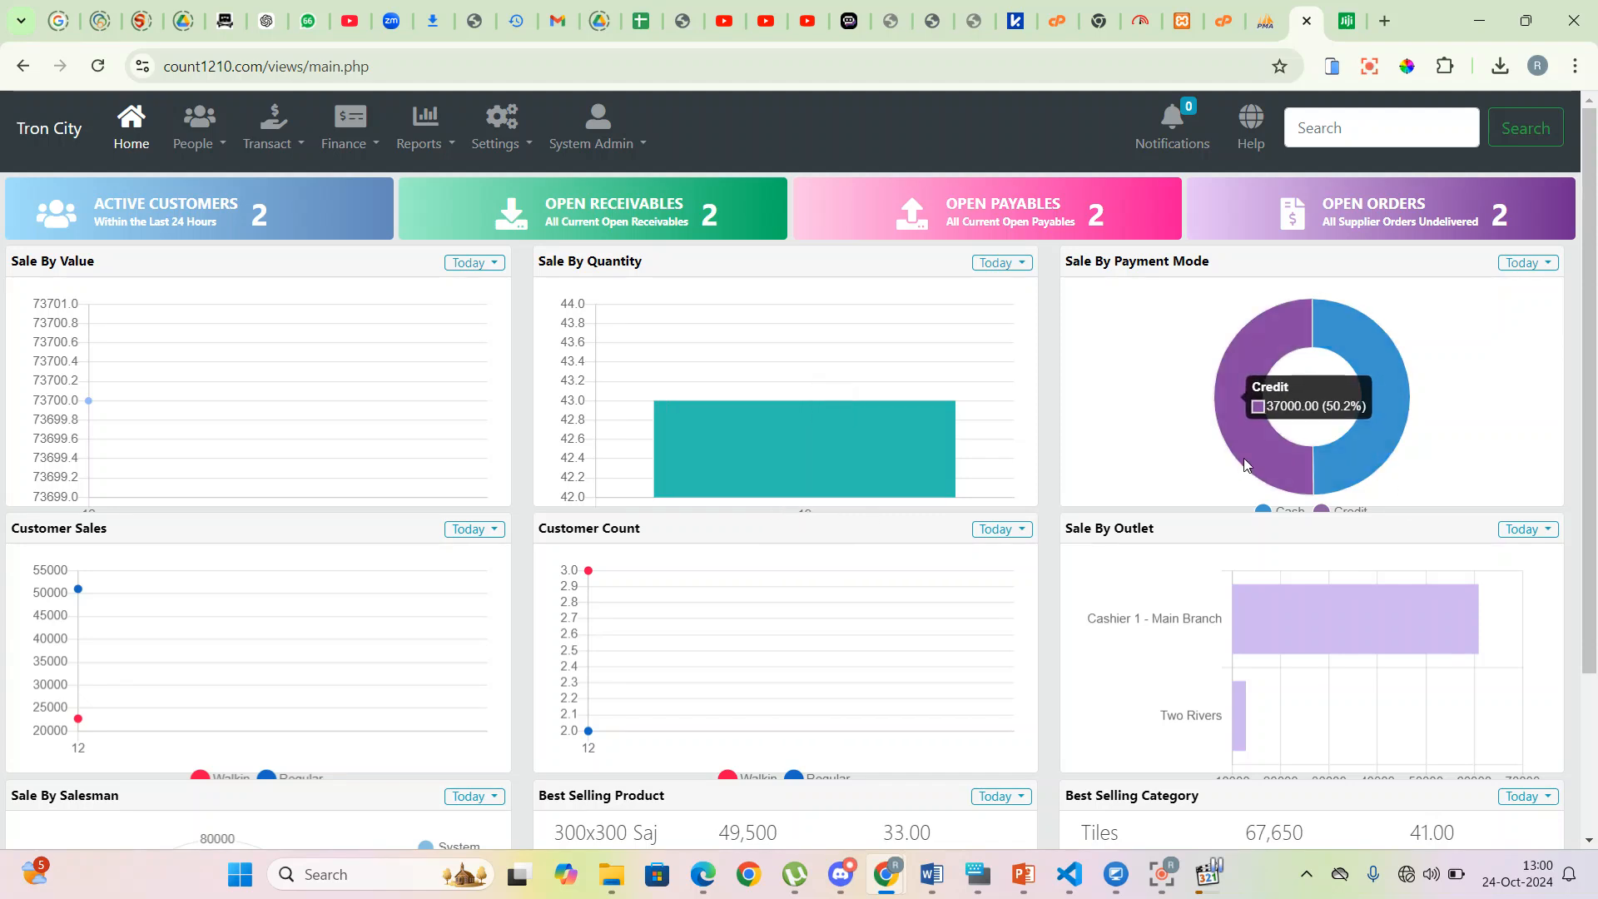
{"action": "mouse_move", "coordinate": [1238, 731]}
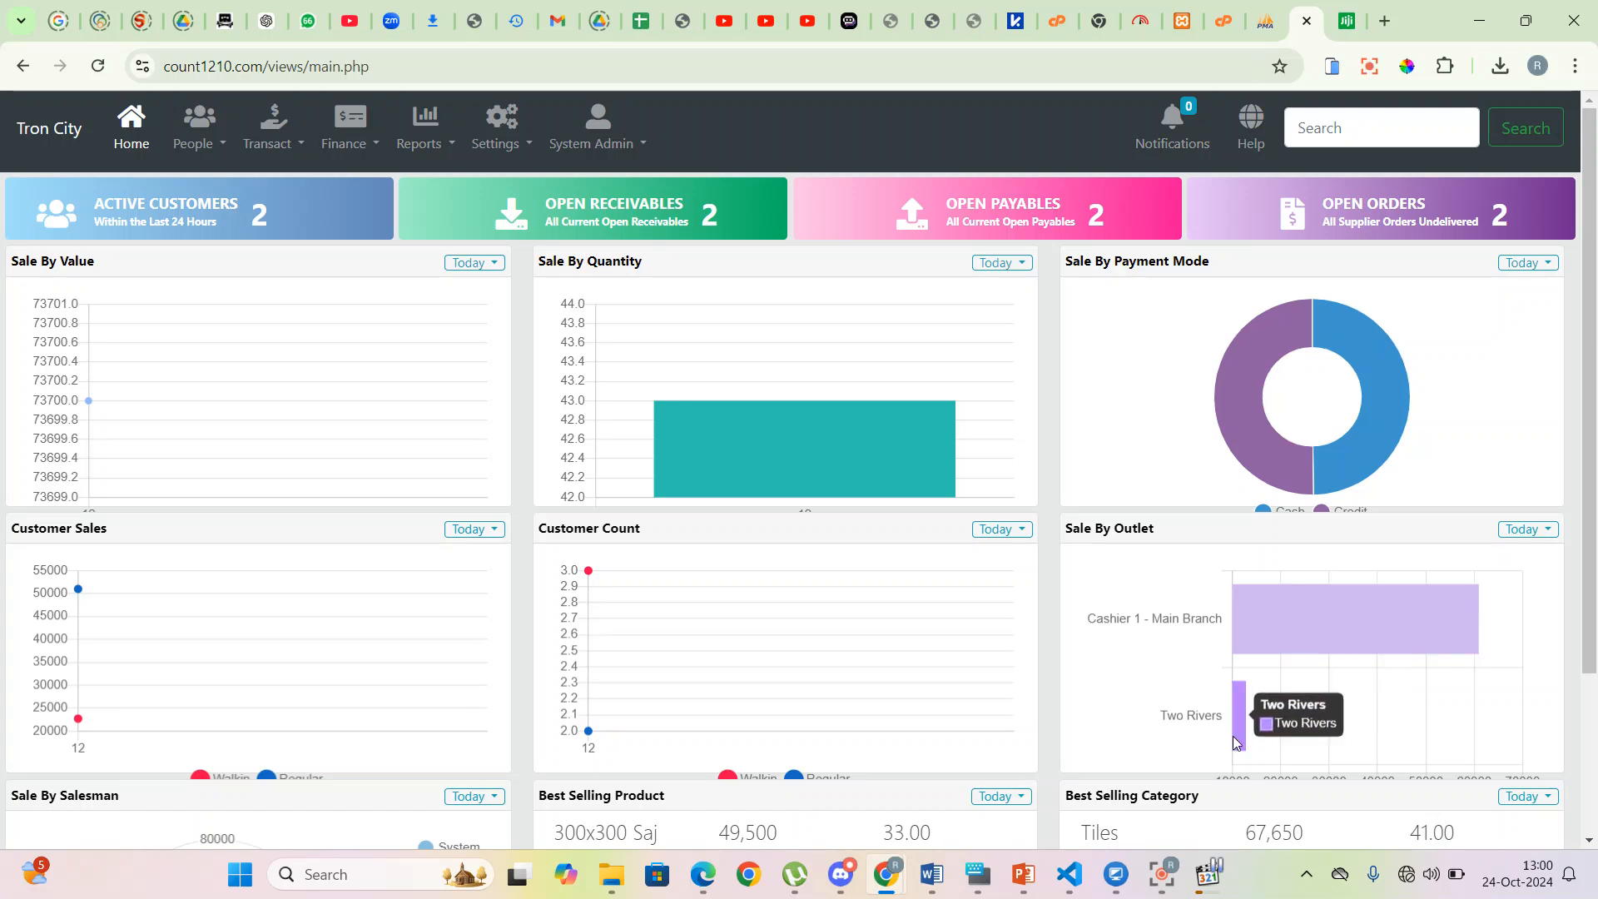
{"action": "scroll", "coordinate": [1291, 614], "scroll_direction": "down", "scroll_amount": 3}
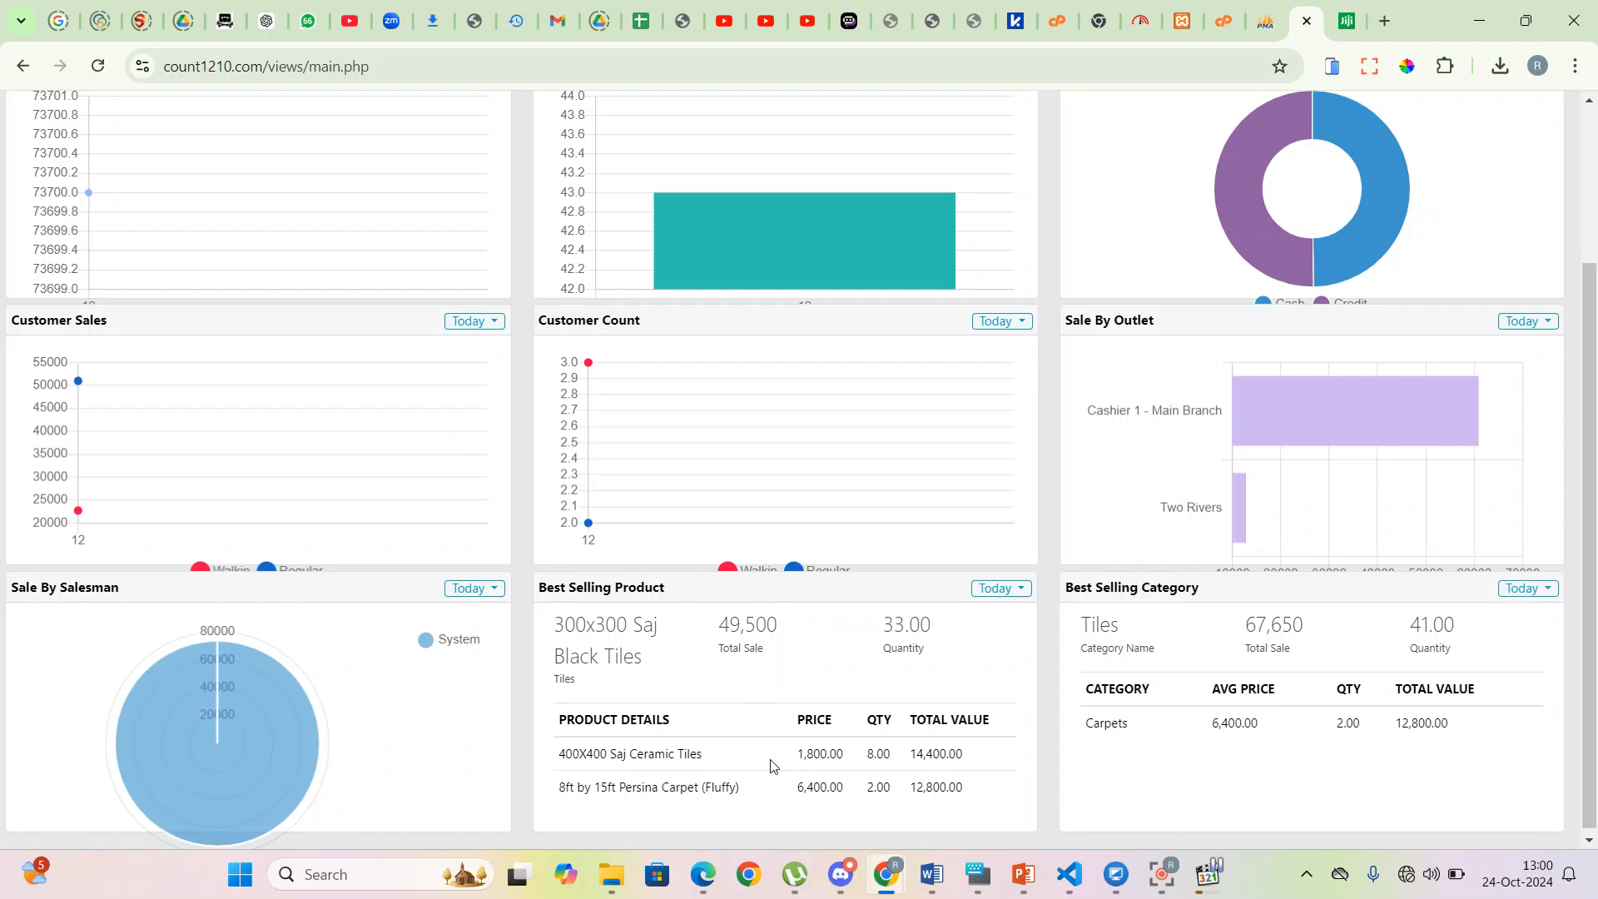
{"action": "mouse_move", "coordinate": [267, 747]}
{"action": "mouse_move", "coordinate": [230, 653]}
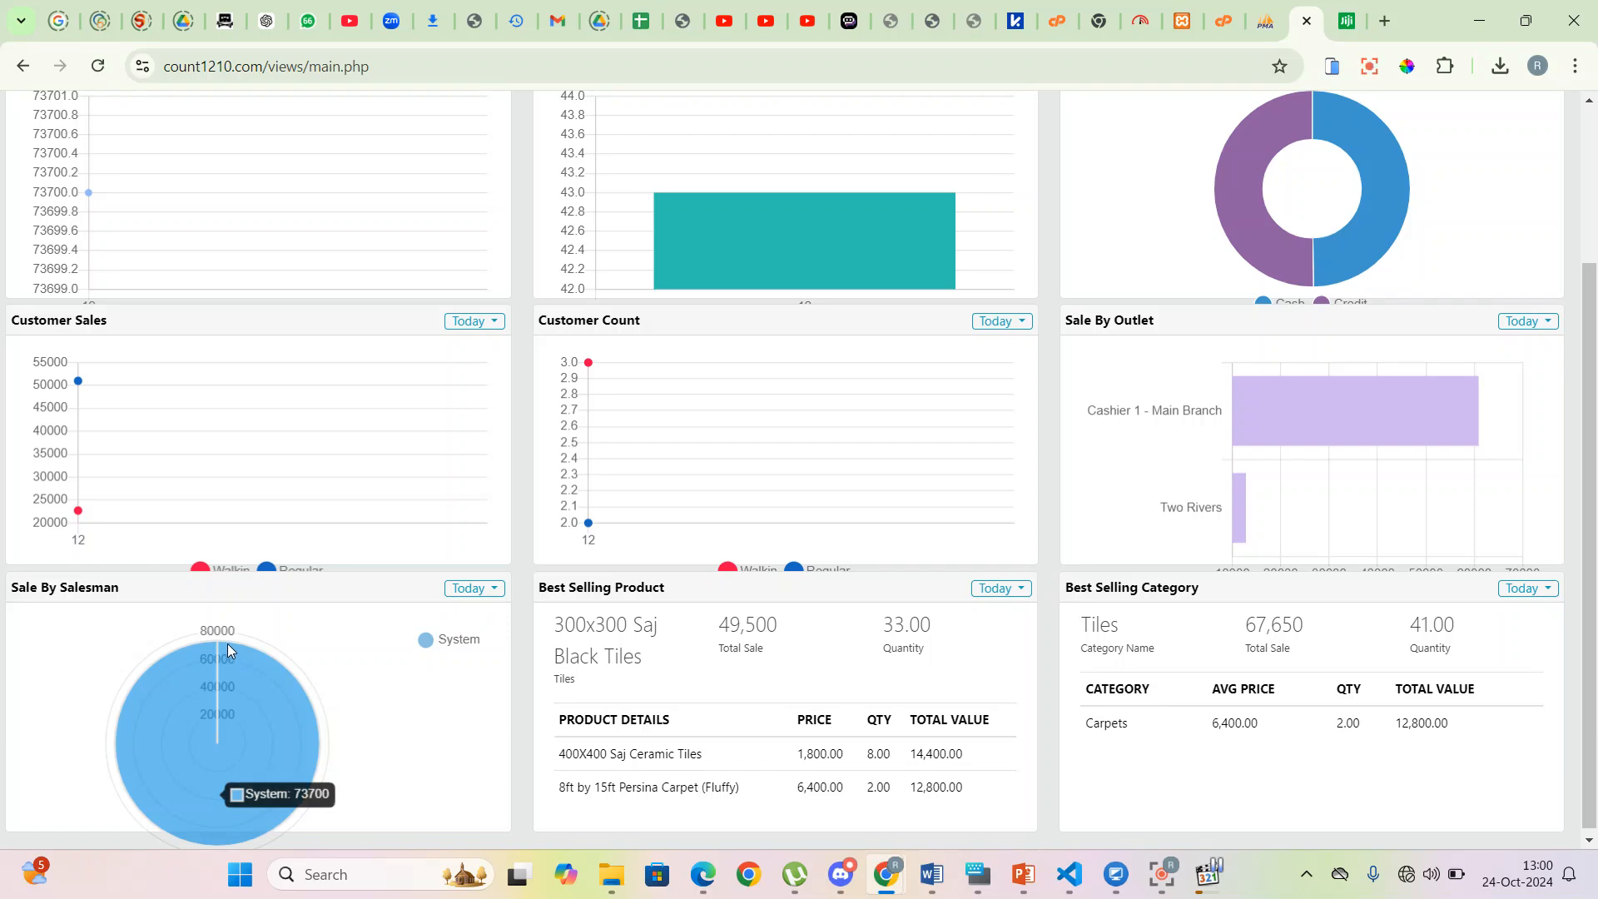
{"action": "scroll", "coordinate": [1365, 778], "scroll_direction": "up", "scroll_amount": 1}
{"action": "scroll", "coordinate": [1348, 783], "scroll_direction": "down", "scroll_amount": 1}
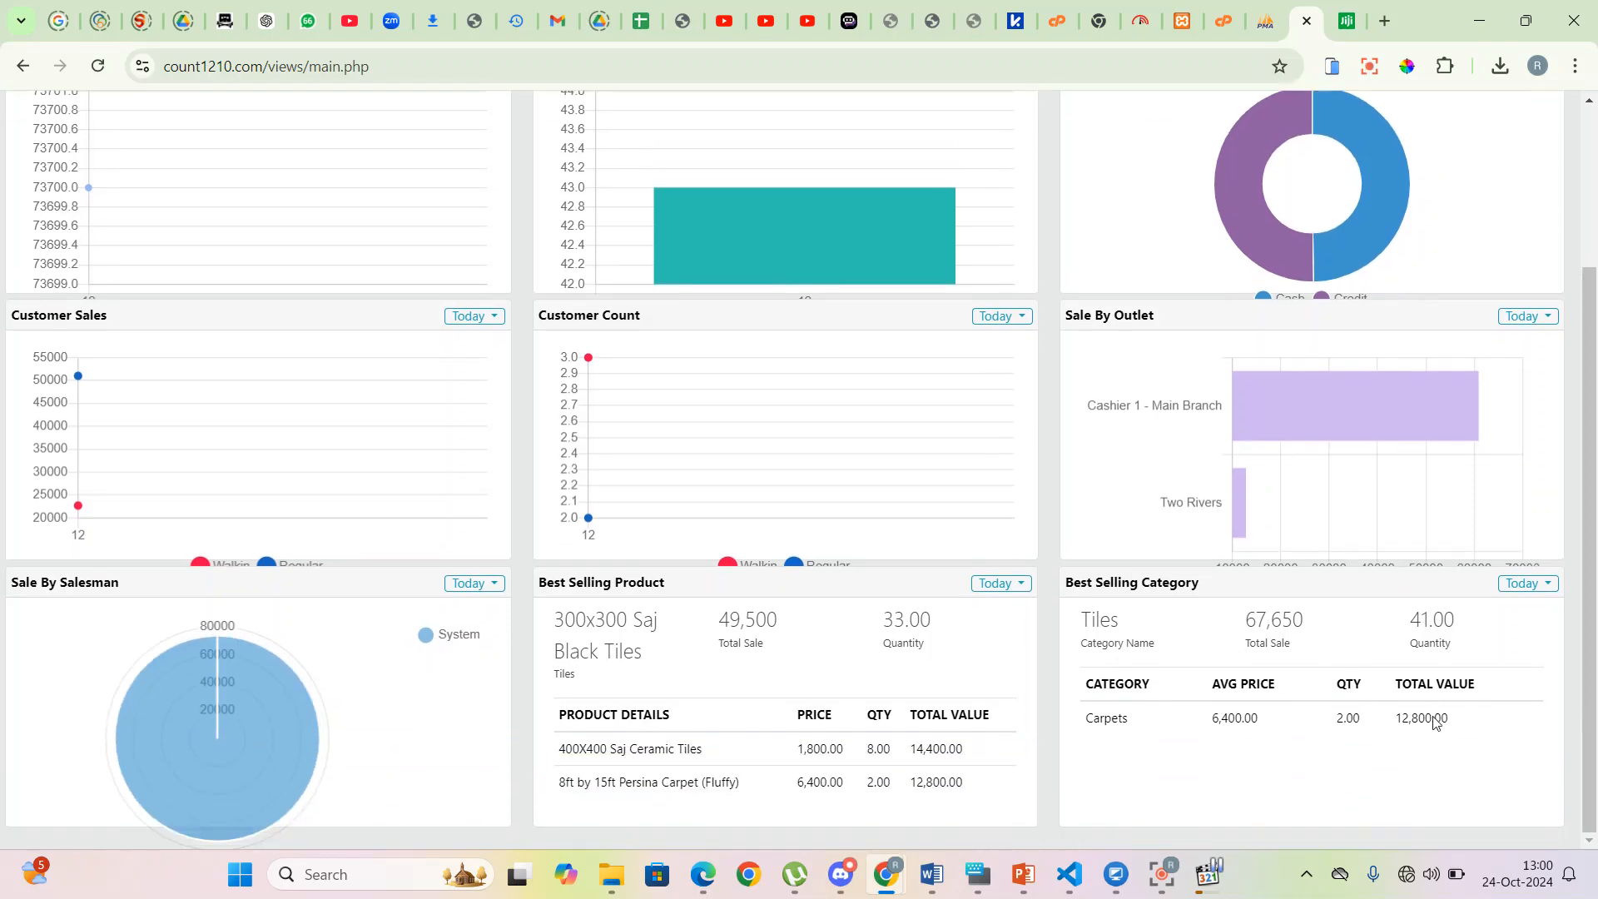
{"action": "scroll", "coordinate": [1332, 721], "scroll_direction": "up", "scroll_amount": 3}
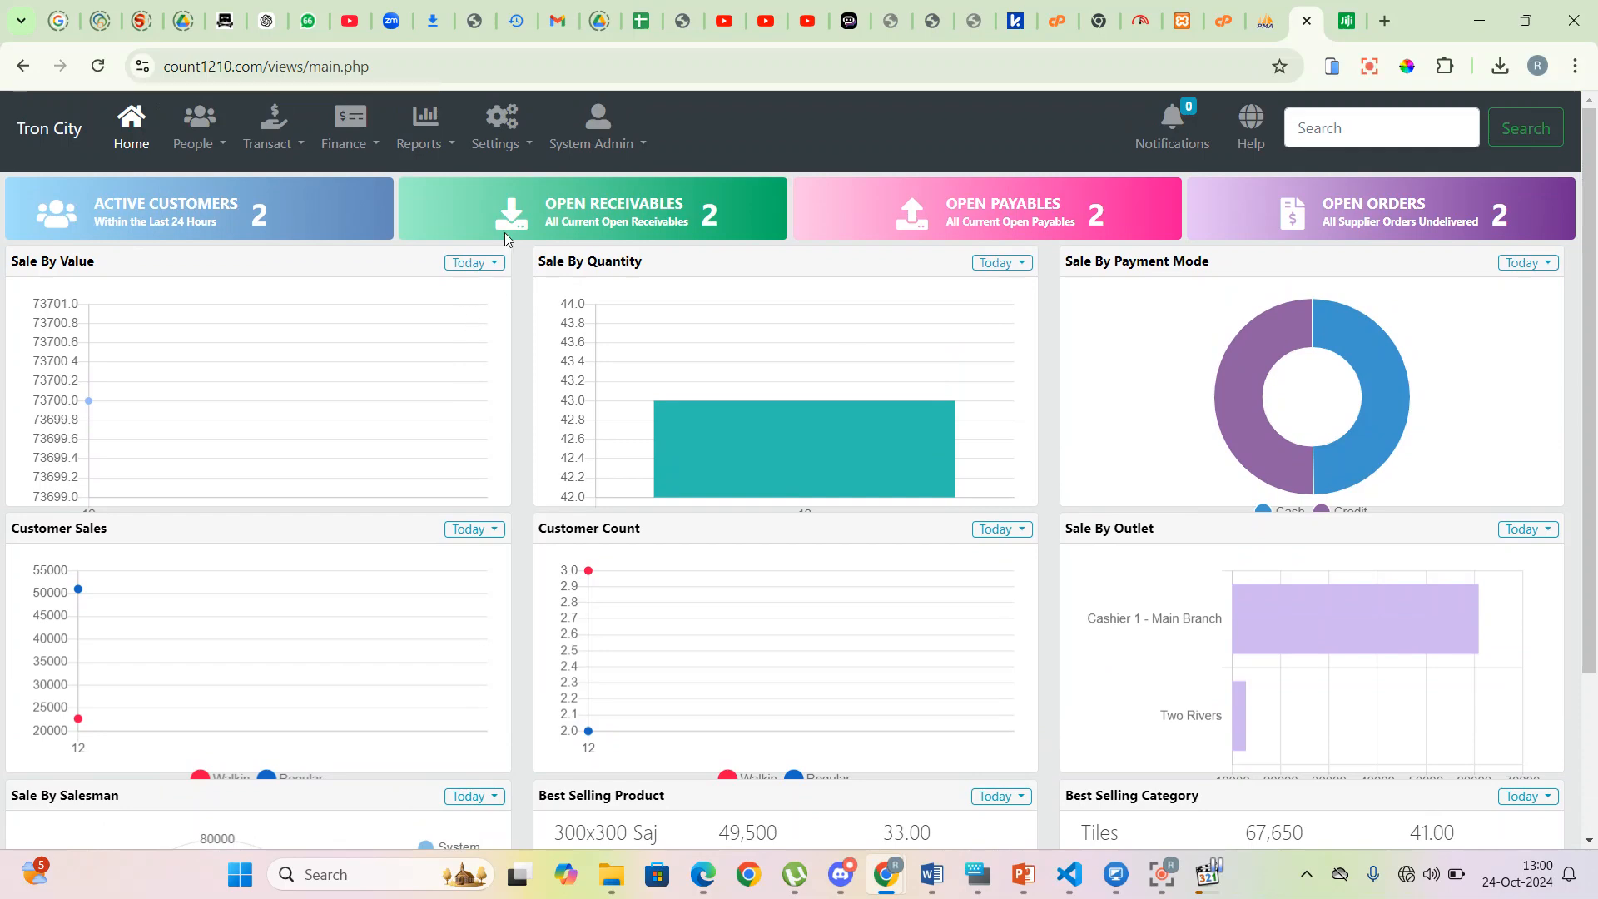
{"action": "left_click", "coordinate": [450, 147]}
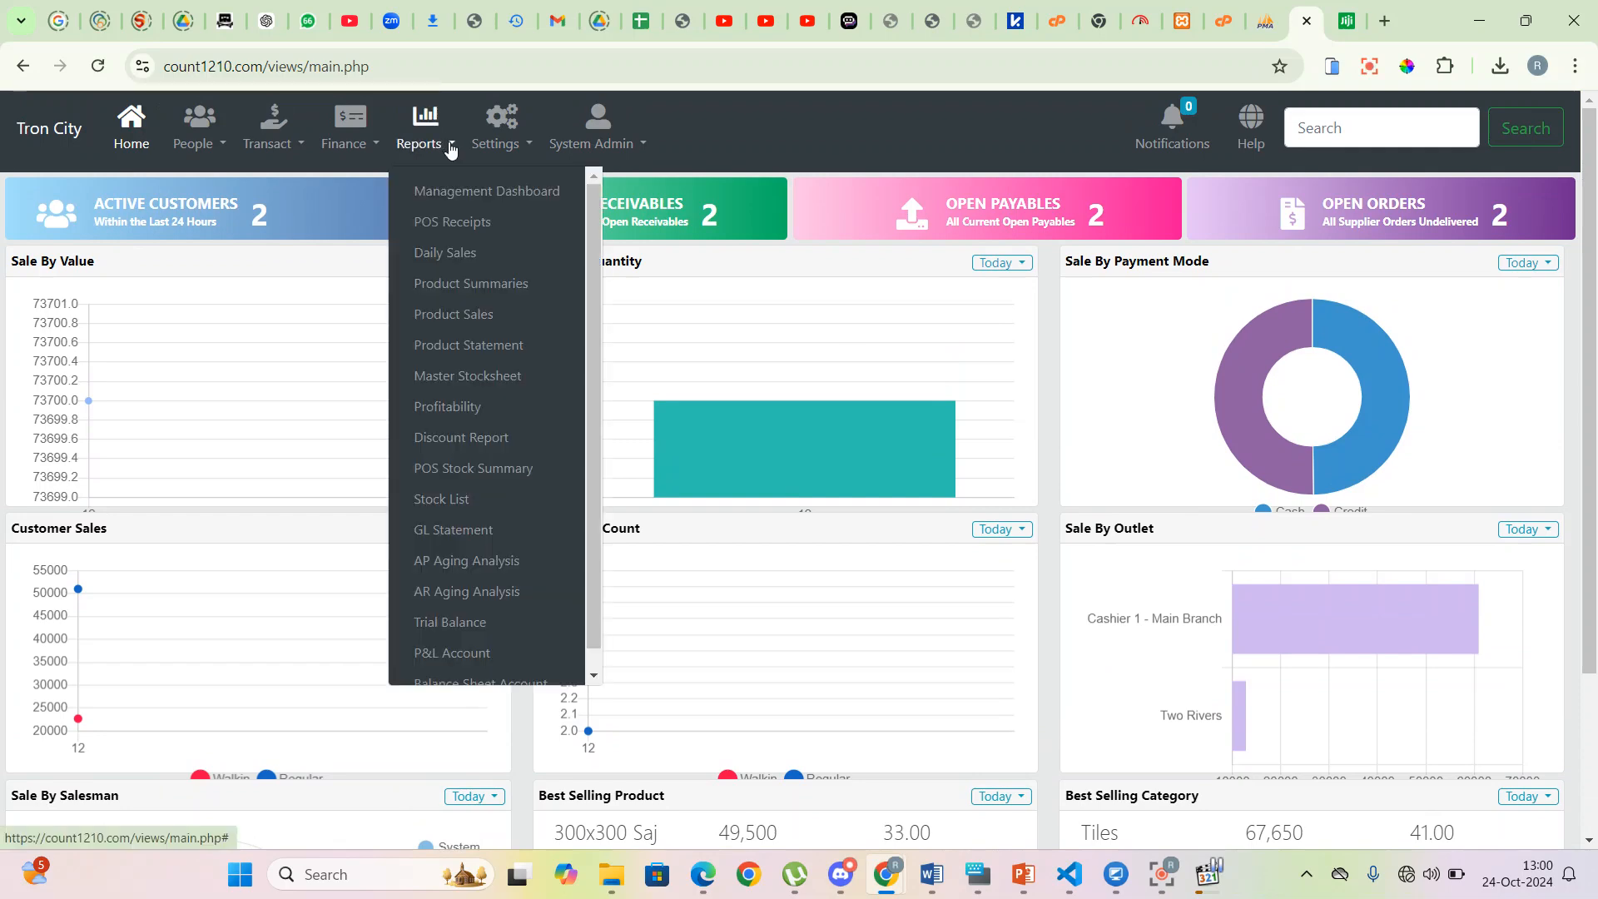
{"action": "left_click", "coordinate": [462, 254]}
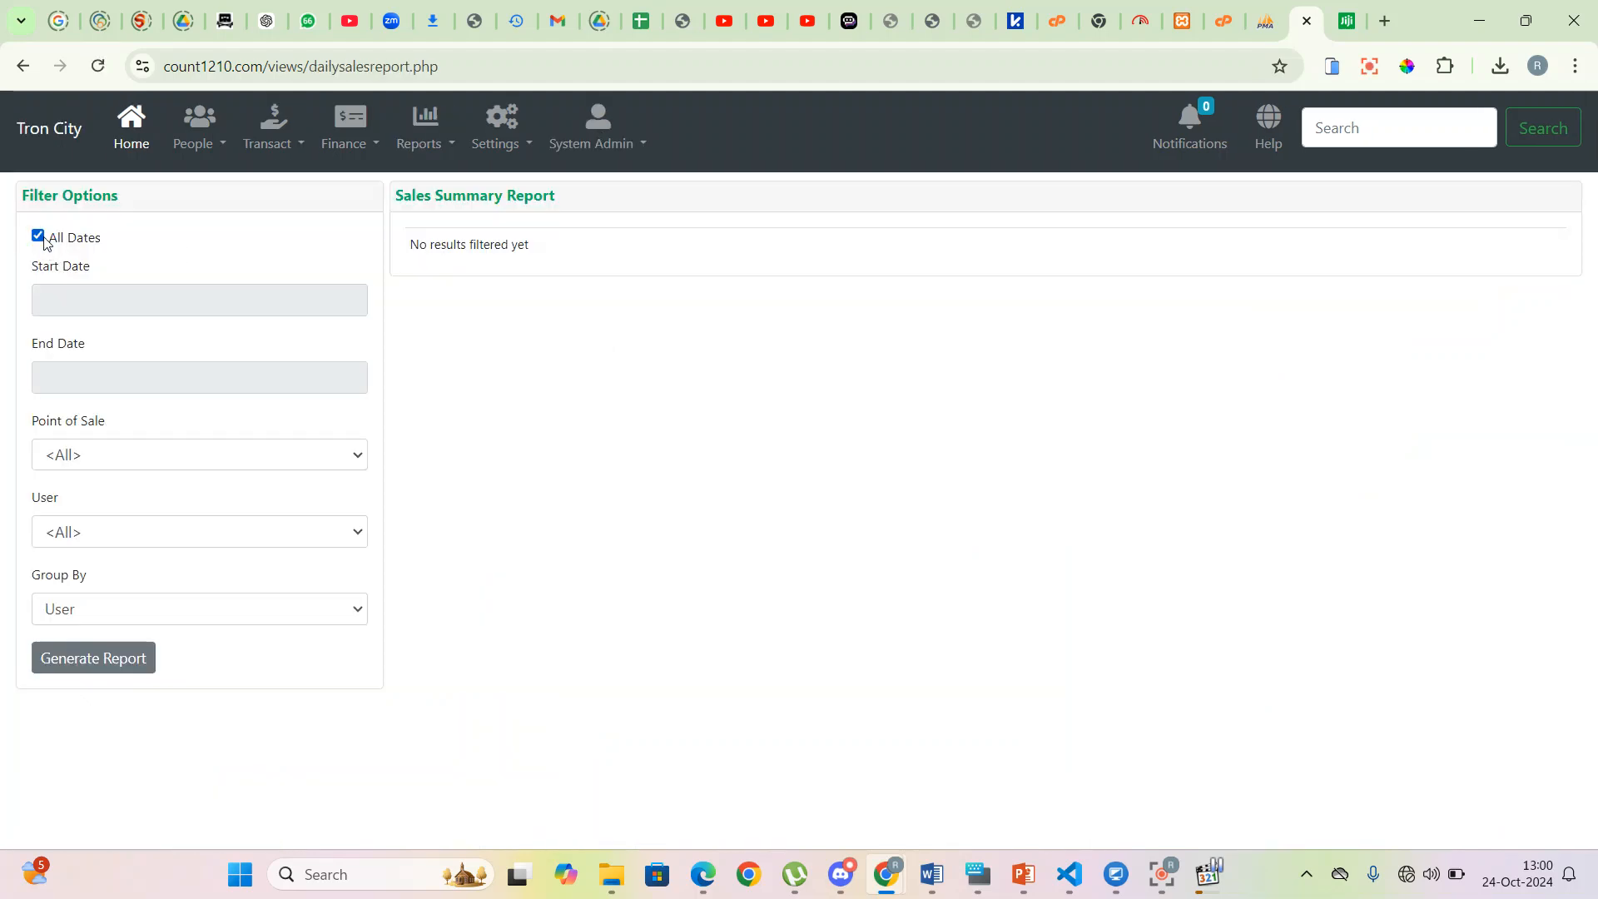
{"action": "left_click", "coordinate": [68, 298]}
{"action": "left_click", "coordinate": [119, 407]}
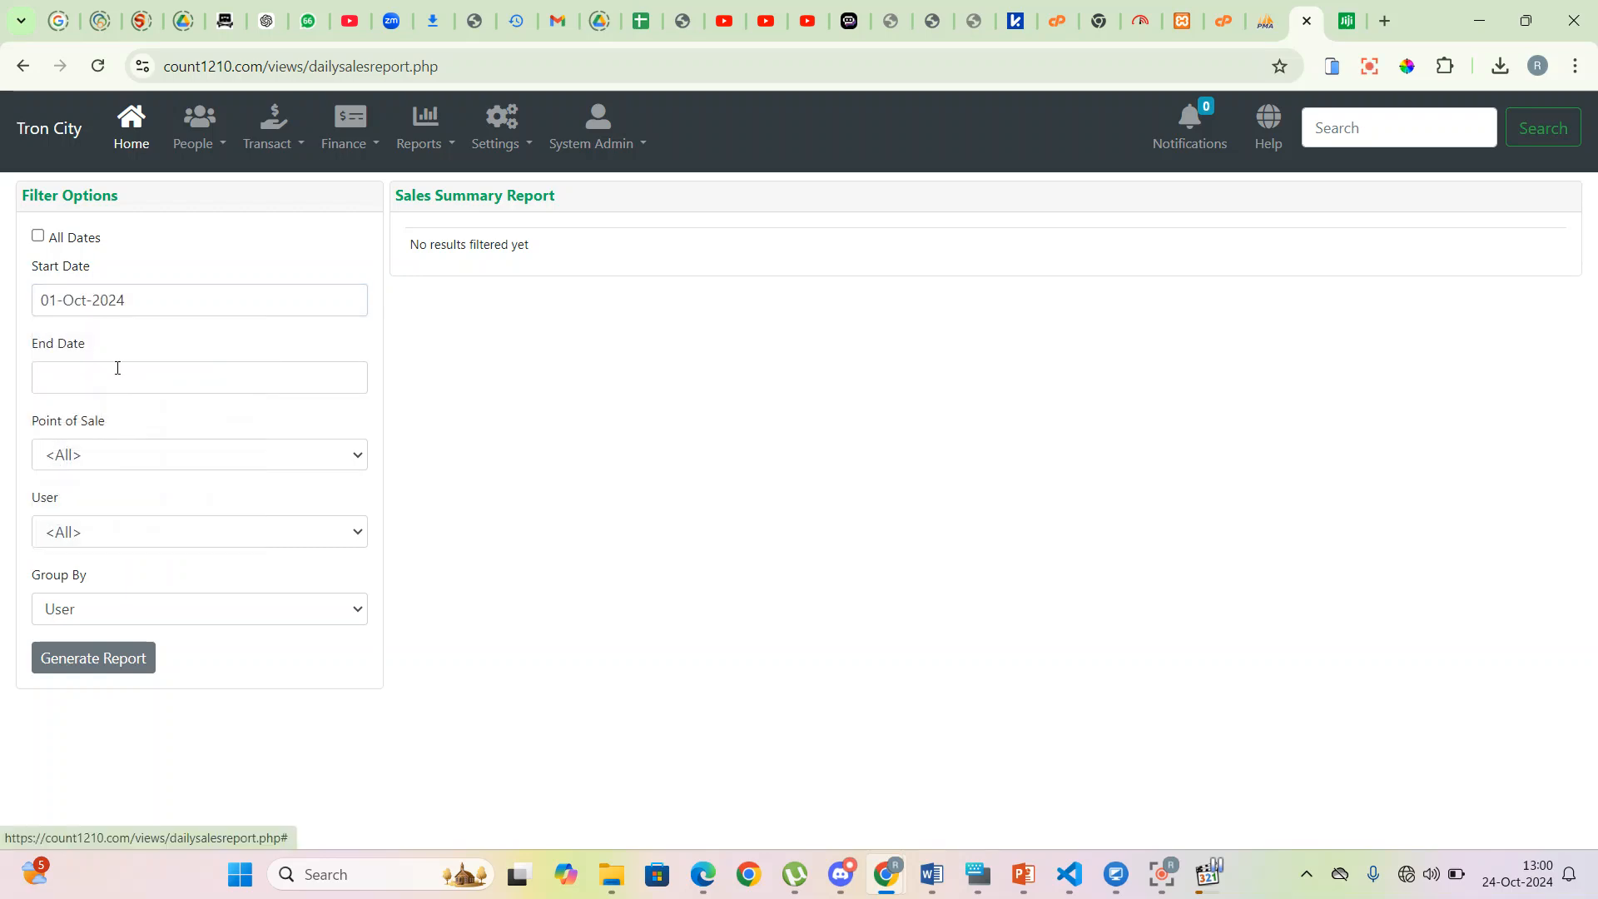
{"action": "left_click", "coordinate": [100, 300]}
{"action": "left_click", "coordinate": [183, 499]}
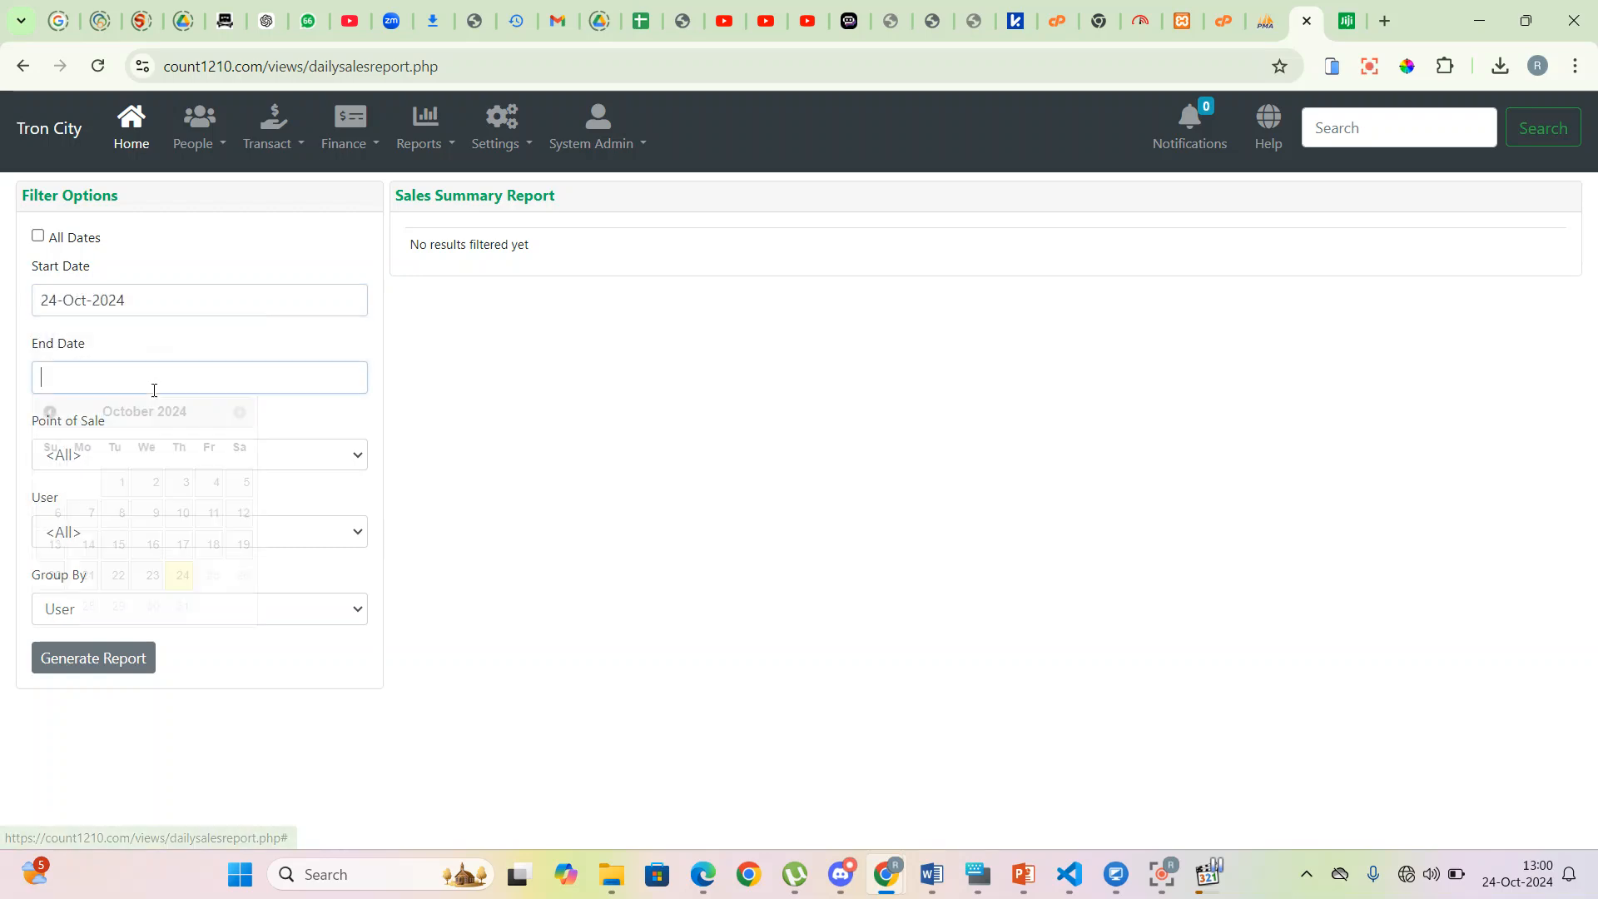
{"action": "left_click", "coordinate": [155, 384]}
{"action": "left_click", "coordinate": [182, 577]}
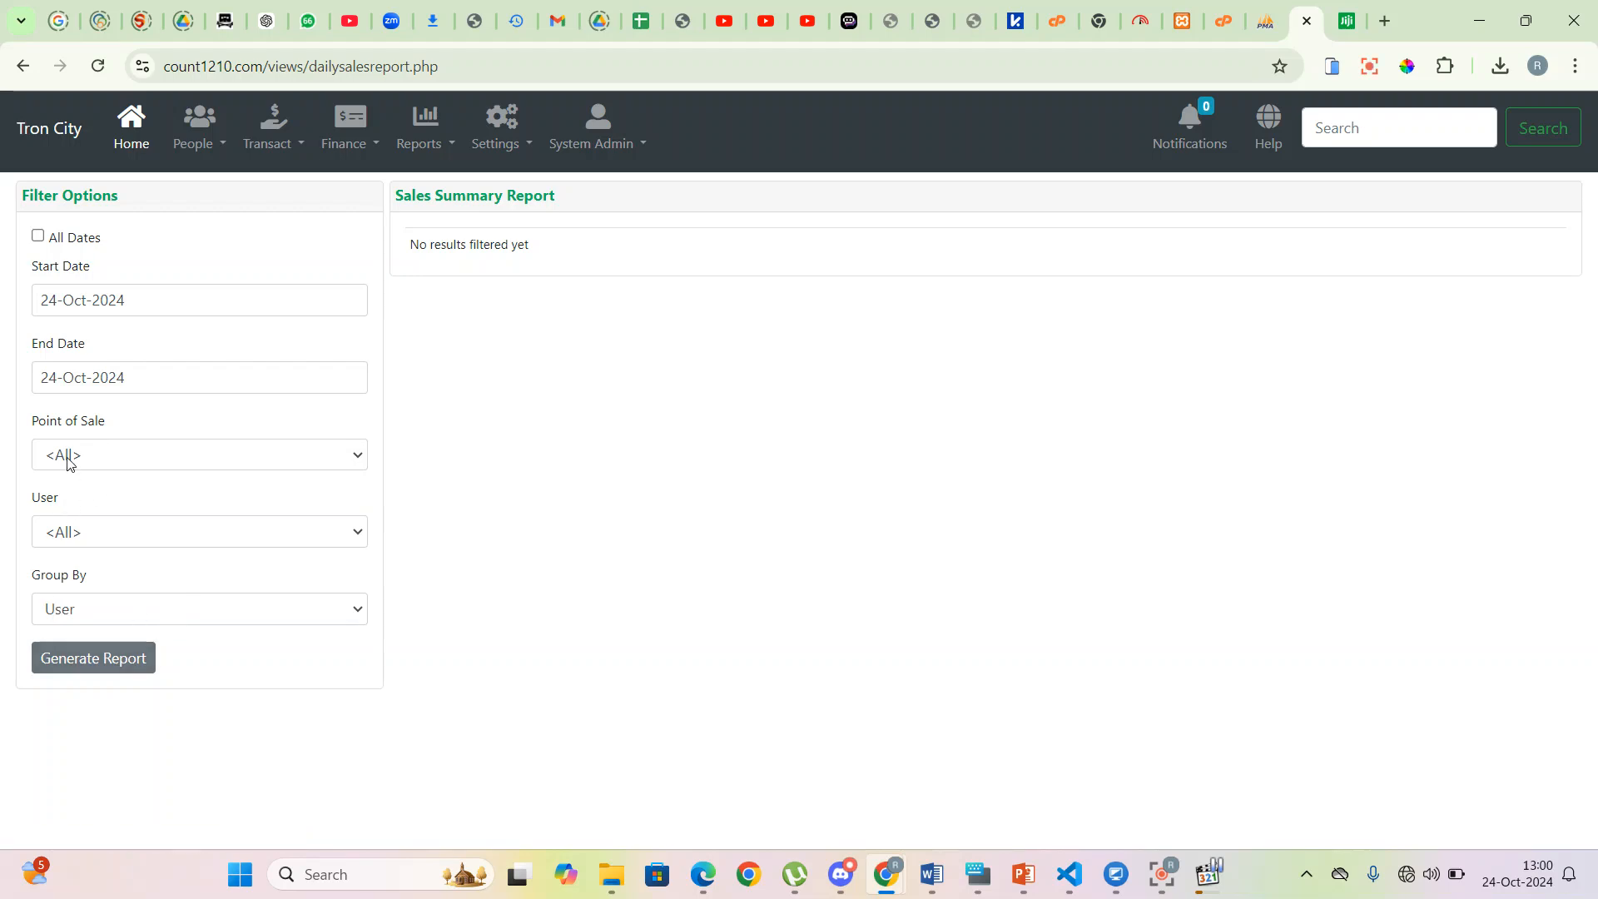
{"action": "left_click", "coordinate": [76, 457]}
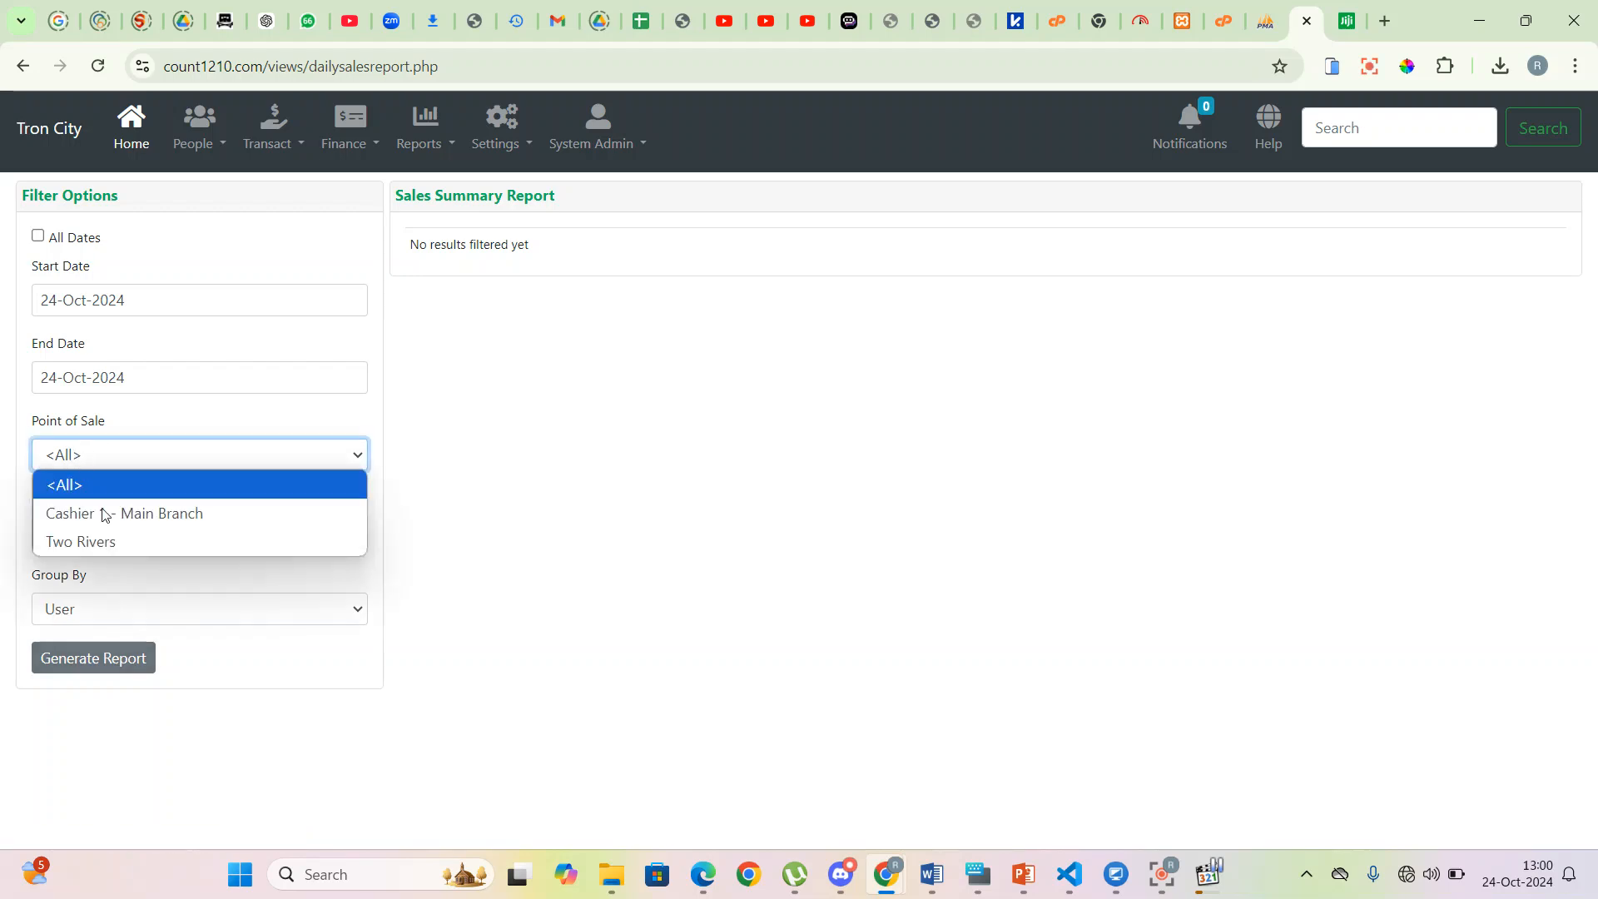
{"action": "left_click", "coordinate": [268, 444]}
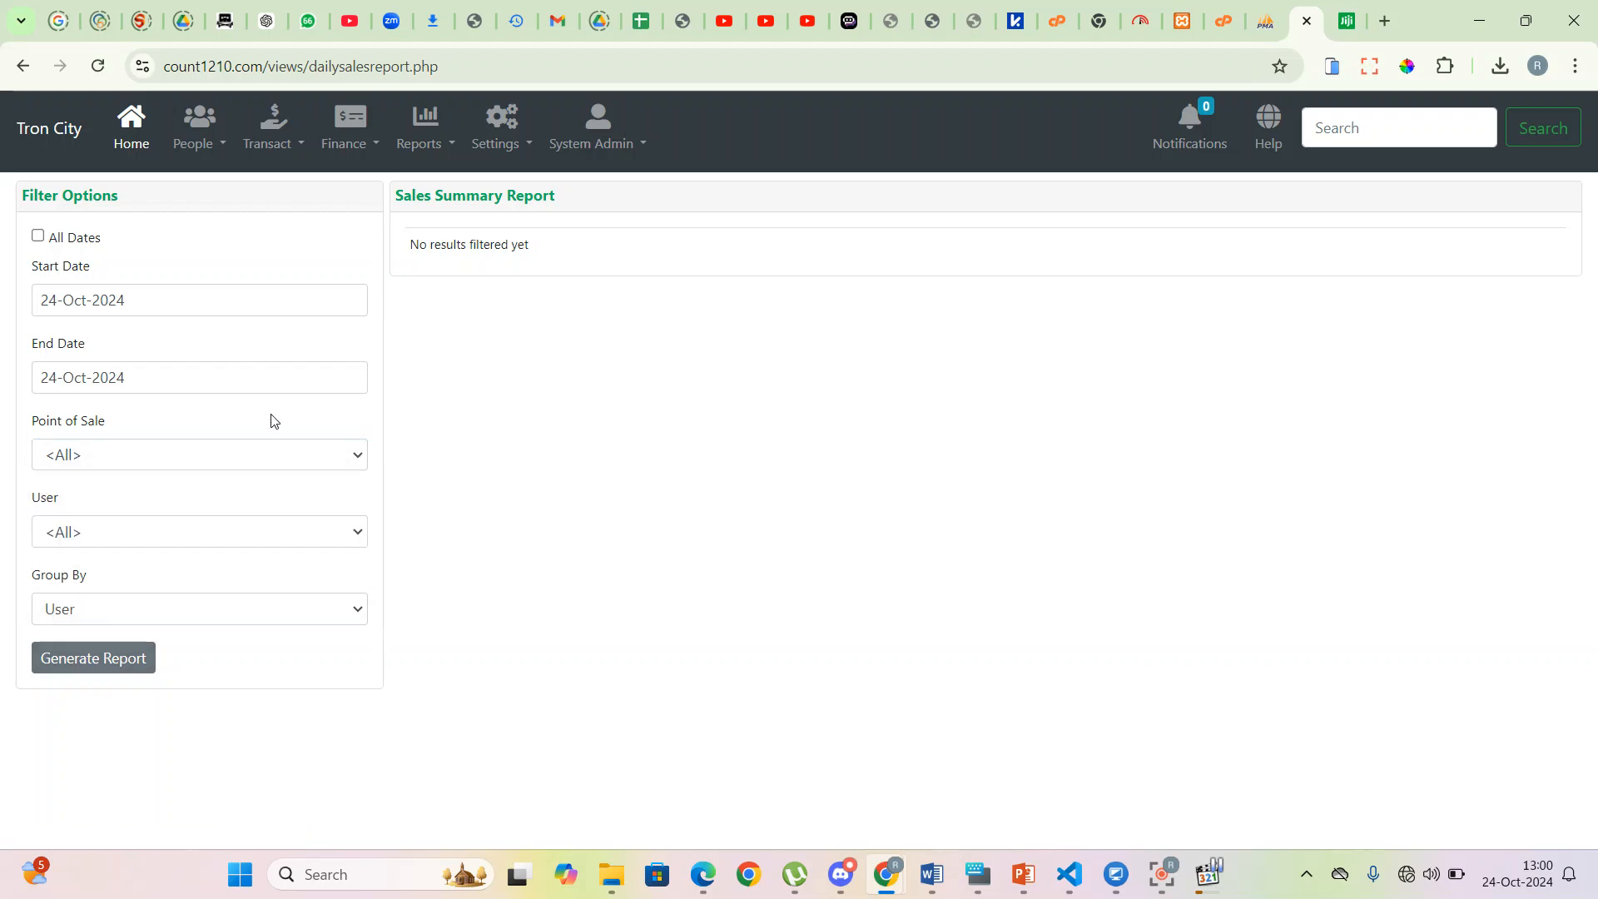
{"action": "left_click", "coordinate": [175, 543]}
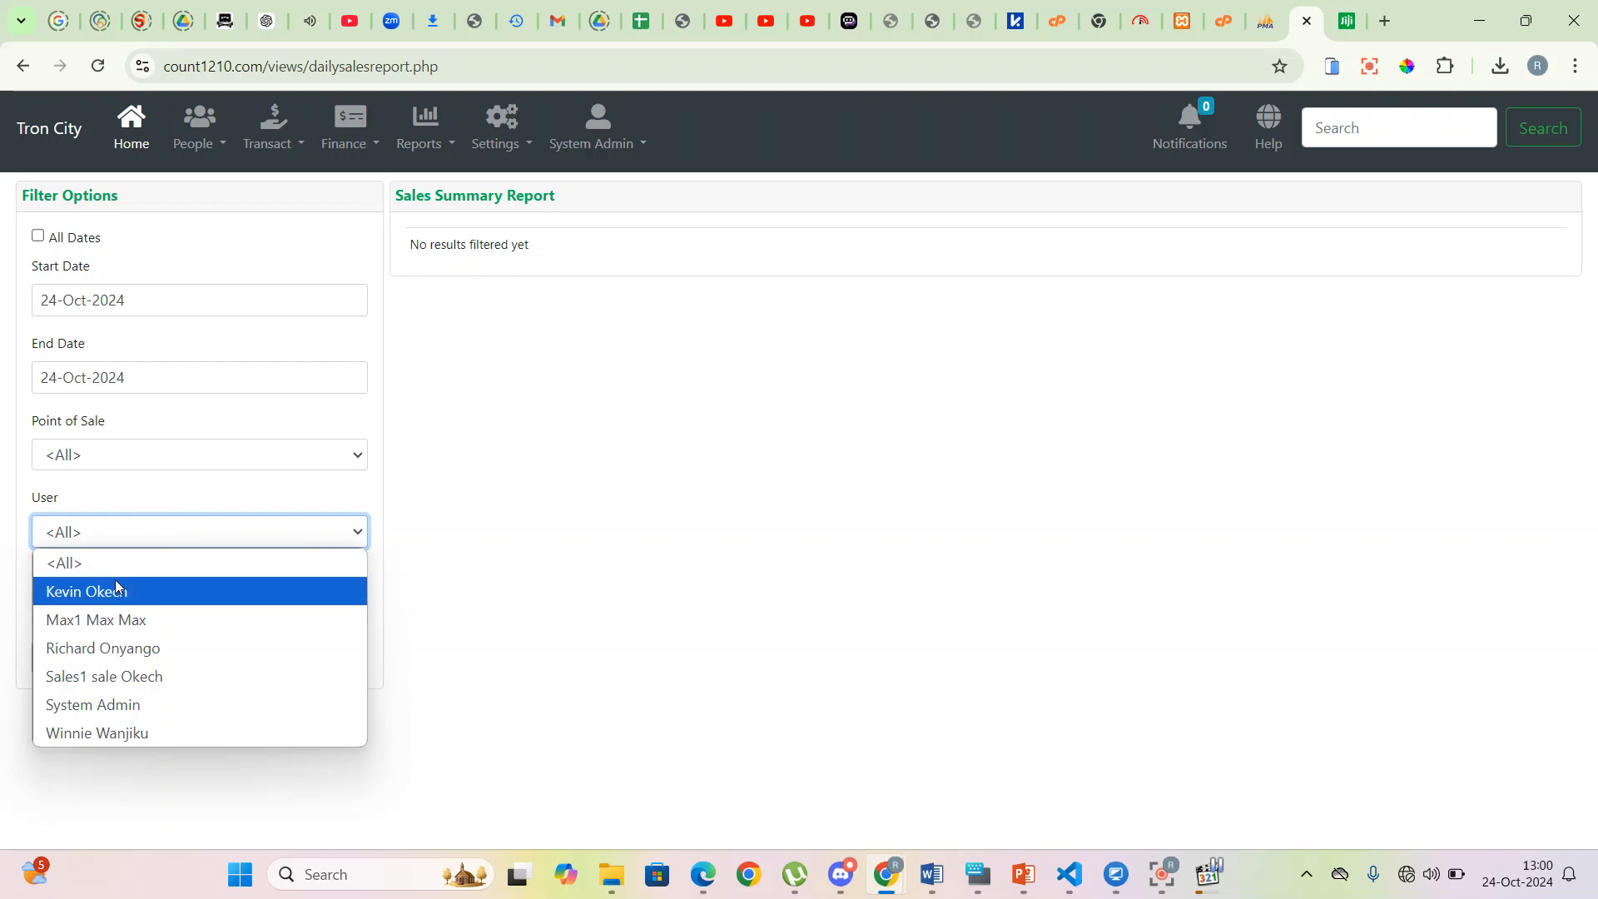
{"action": "left_click", "coordinate": [188, 458]}
{"action": "left_click", "coordinate": [213, 561]}
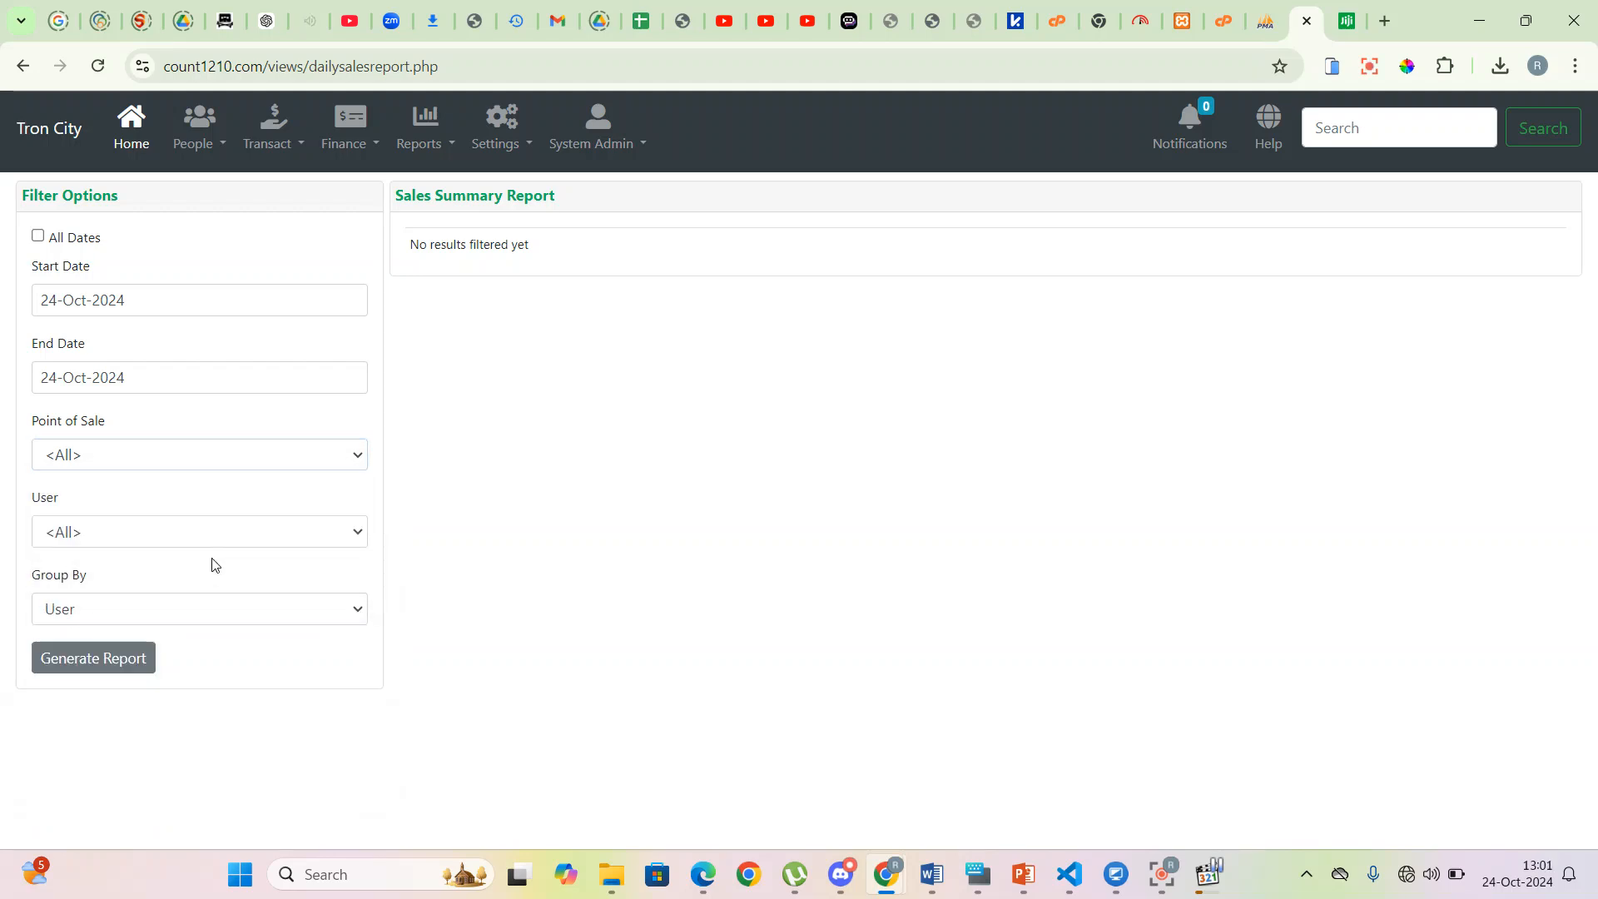
- Generate the 24-Oct-2024 sales summary and review Cashier 1 - Main Branch, Two Rivers and 73,700.00 total
{"action": "left_click", "coordinate": [92, 660]}
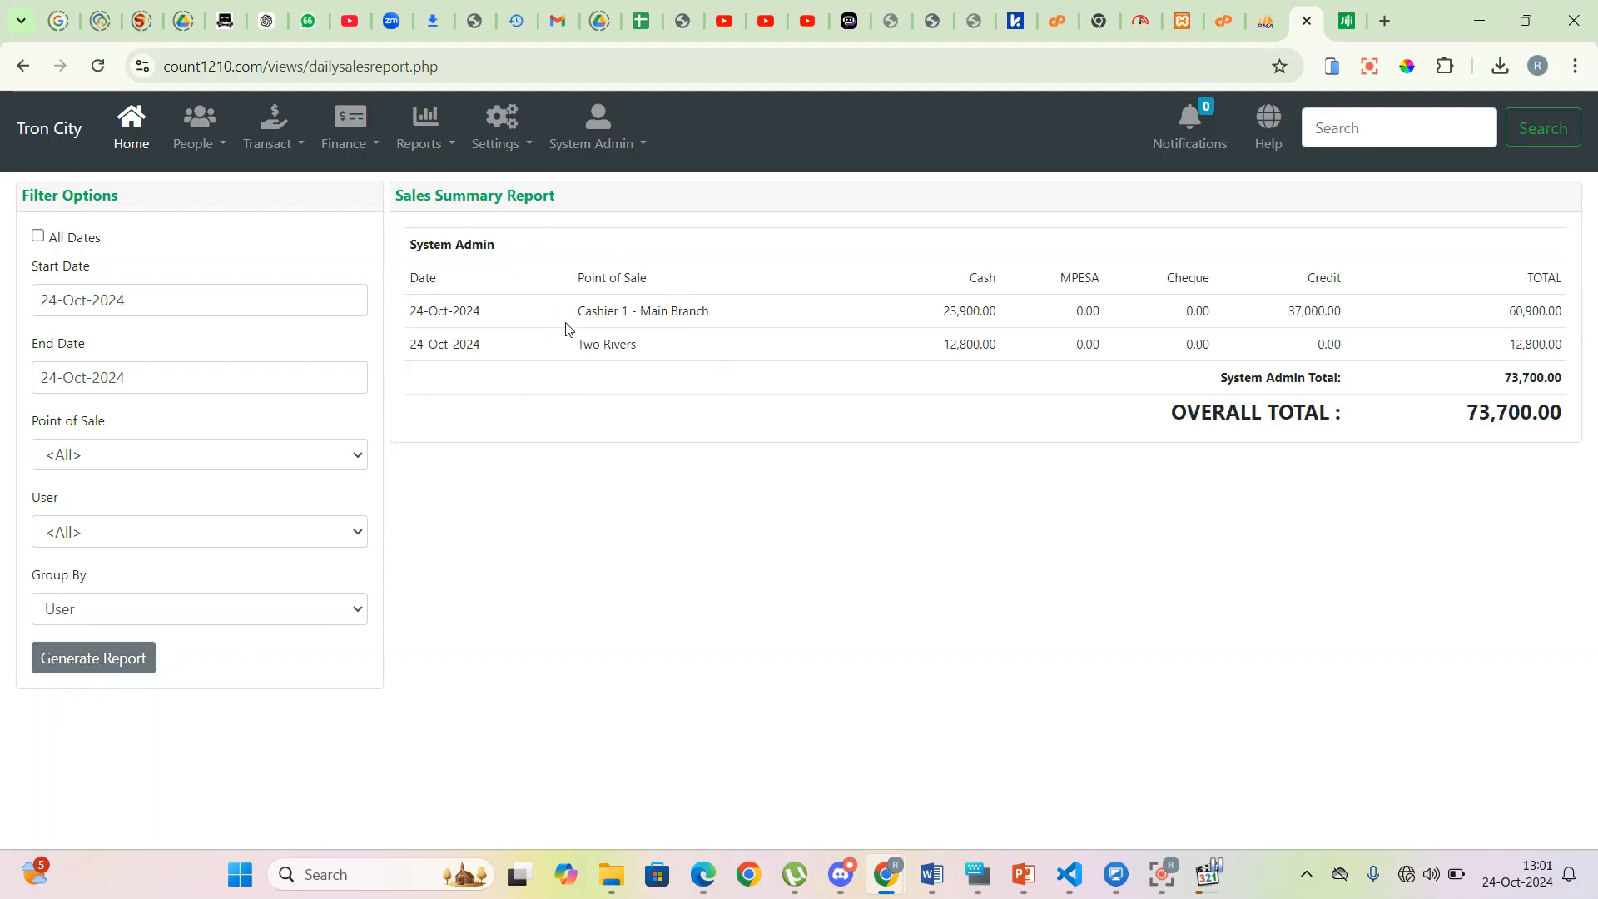
{"action": "left_click_drag", "start_coordinate": [546, 324], "coordinate": [711, 322]}
{"action": "left_click_drag", "start_coordinate": [931, 325], "coordinate": [1003, 323]}
{"action": "left_click_drag", "start_coordinate": [1296, 317], "coordinate": [1576, 321]}
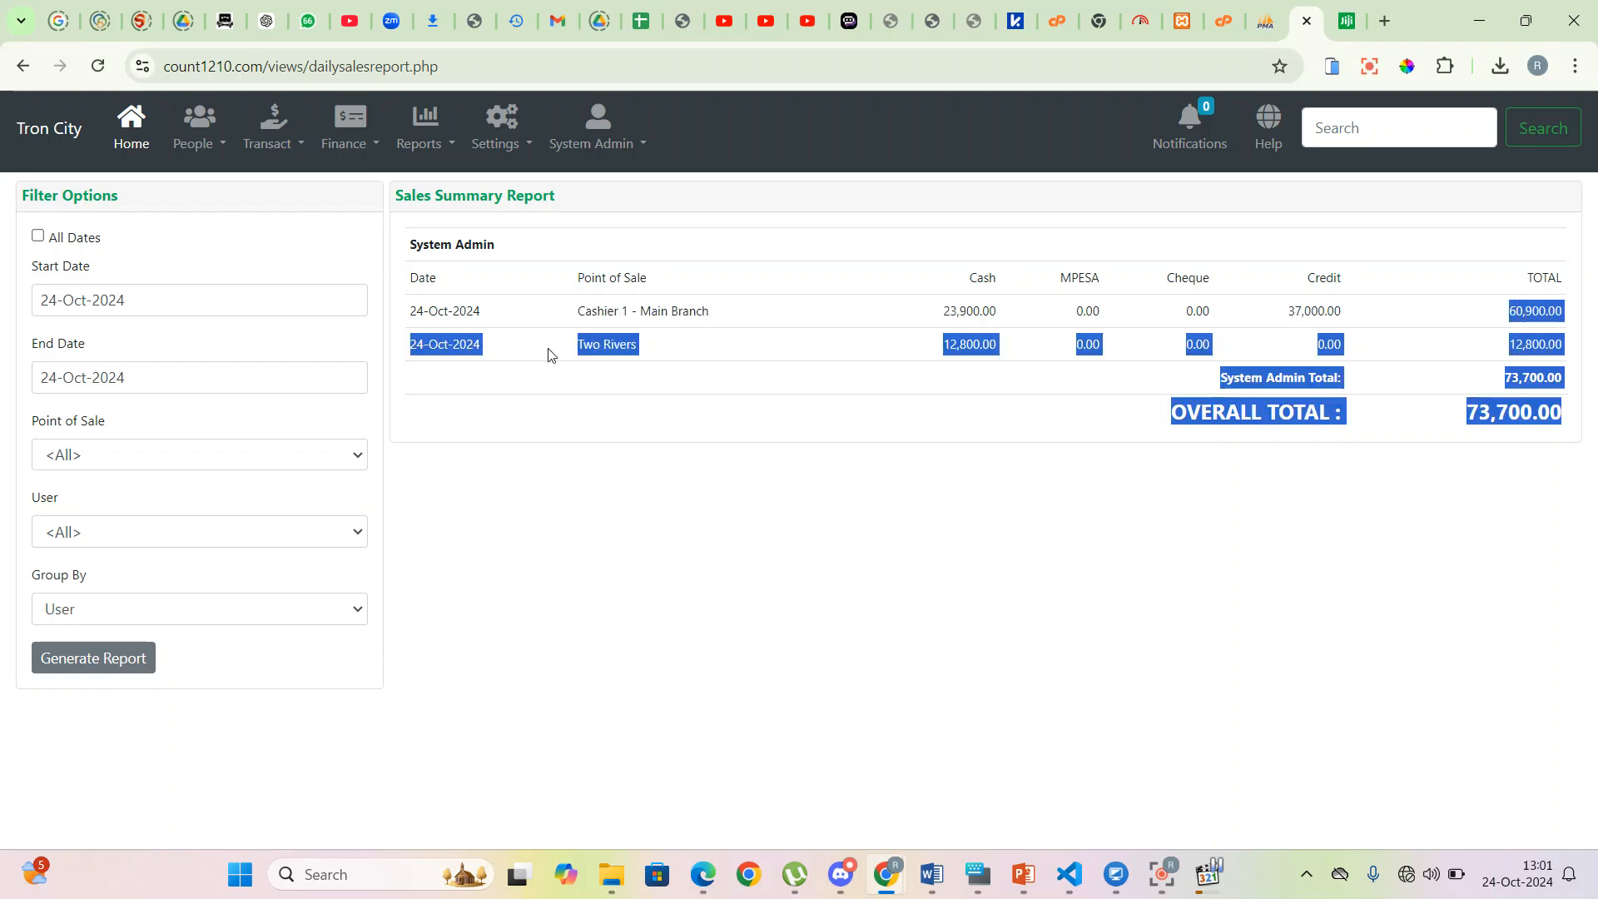
{"action": "left_click", "coordinate": [464, 379]}
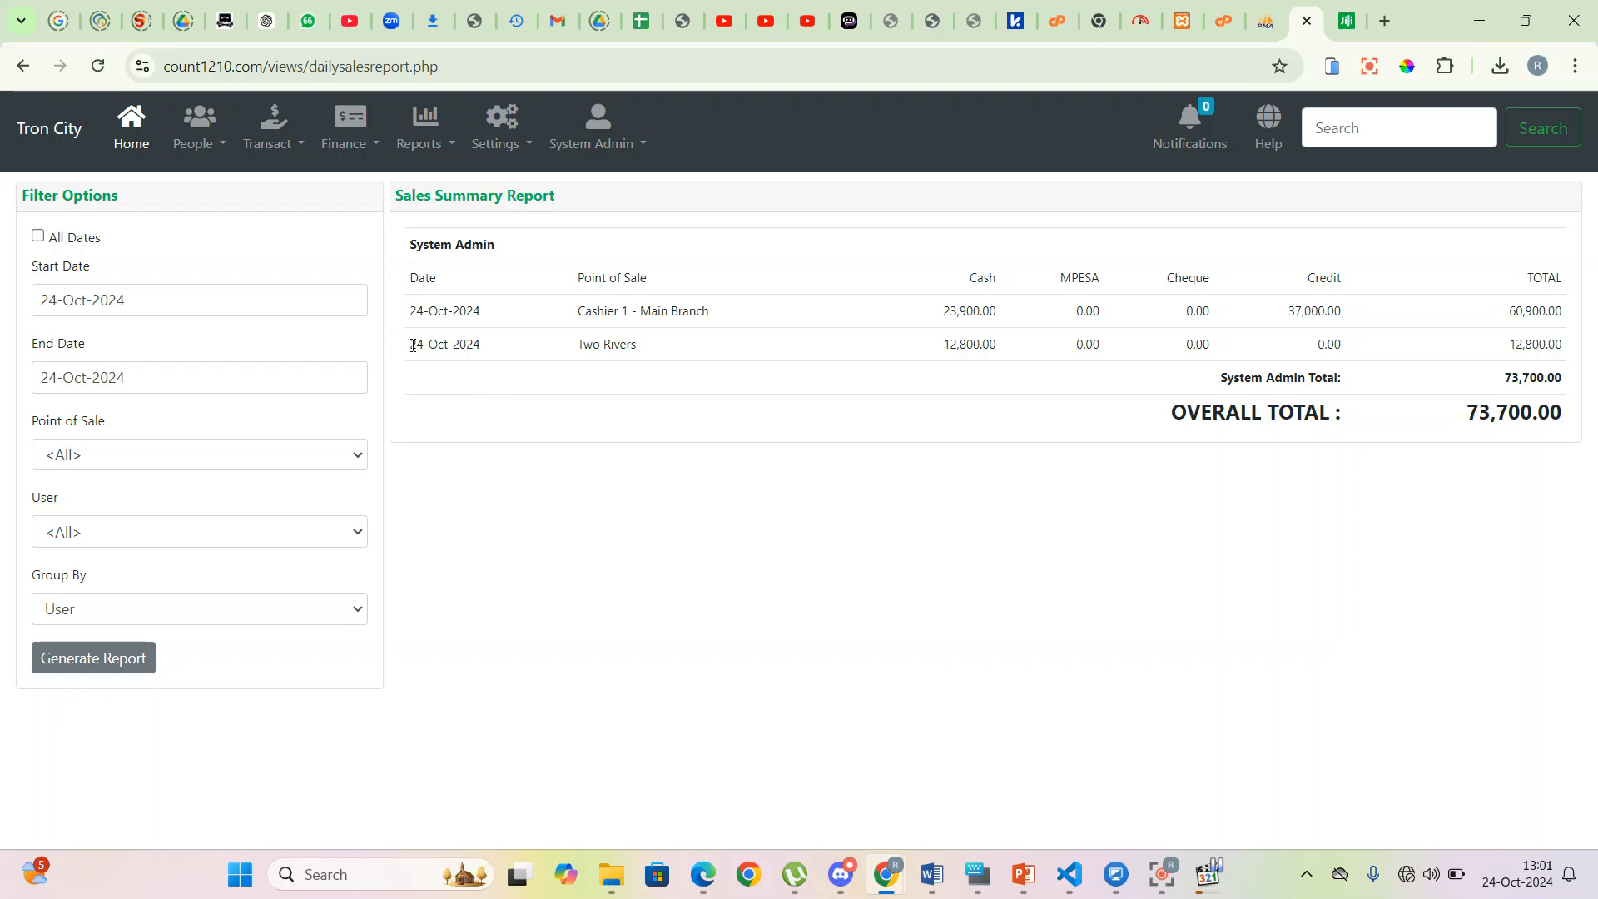
{"action": "left_click_drag", "start_coordinate": [413, 253], "coordinate": [518, 258]}
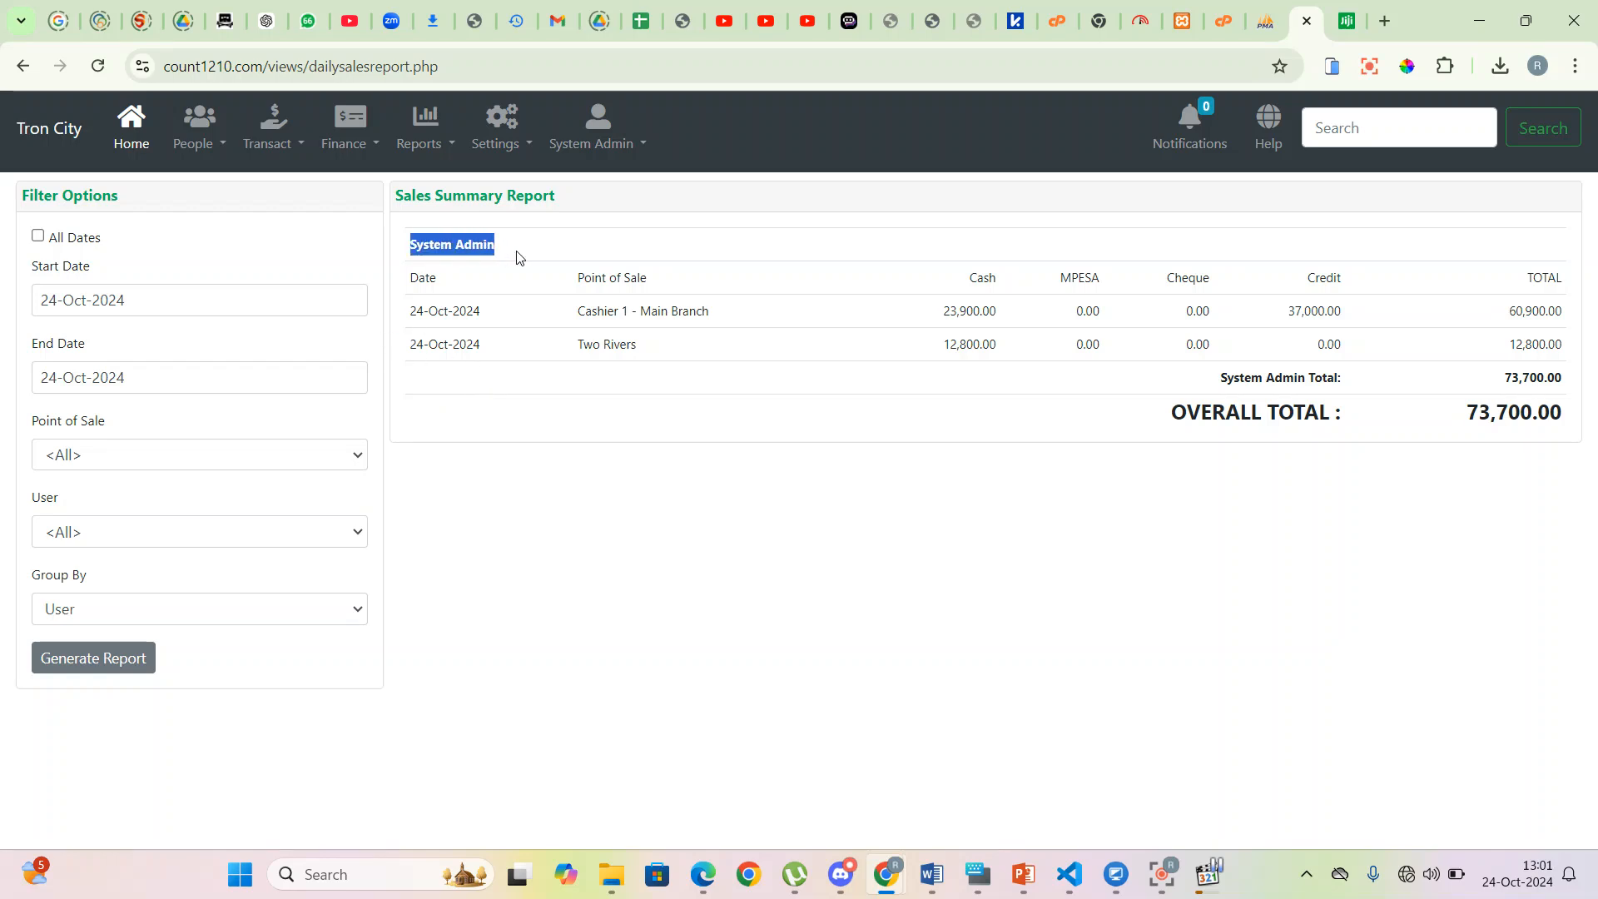
{"action": "left_click_drag", "start_coordinate": [551, 312], "coordinate": [737, 324]}
{"action": "left_click_drag", "start_coordinate": [579, 346], "coordinate": [670, 357]}
{"action": "left_click_drag", "start_coordinate": [581, 315], "coordinate": [721, 321]}
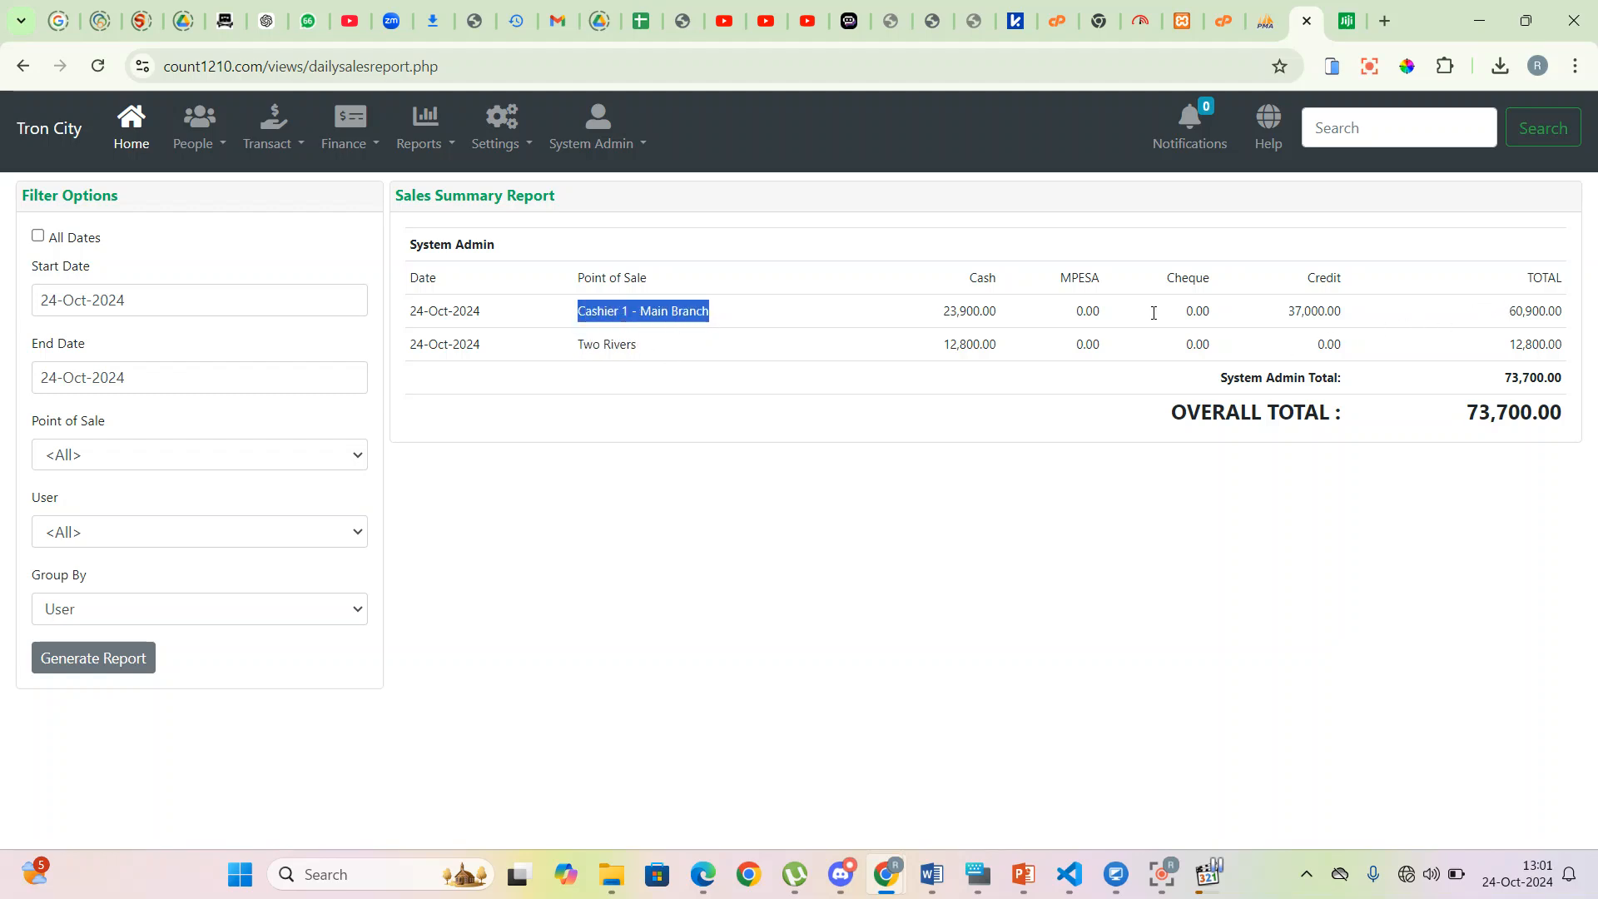
{"action": "left_click_drag", "start_coordinate": [573, 350], "coordinate": [687, 349]}
{"action": "left_click_drag", "start_coordinate": [1470, 406], "coordinate": [1581, 426]}
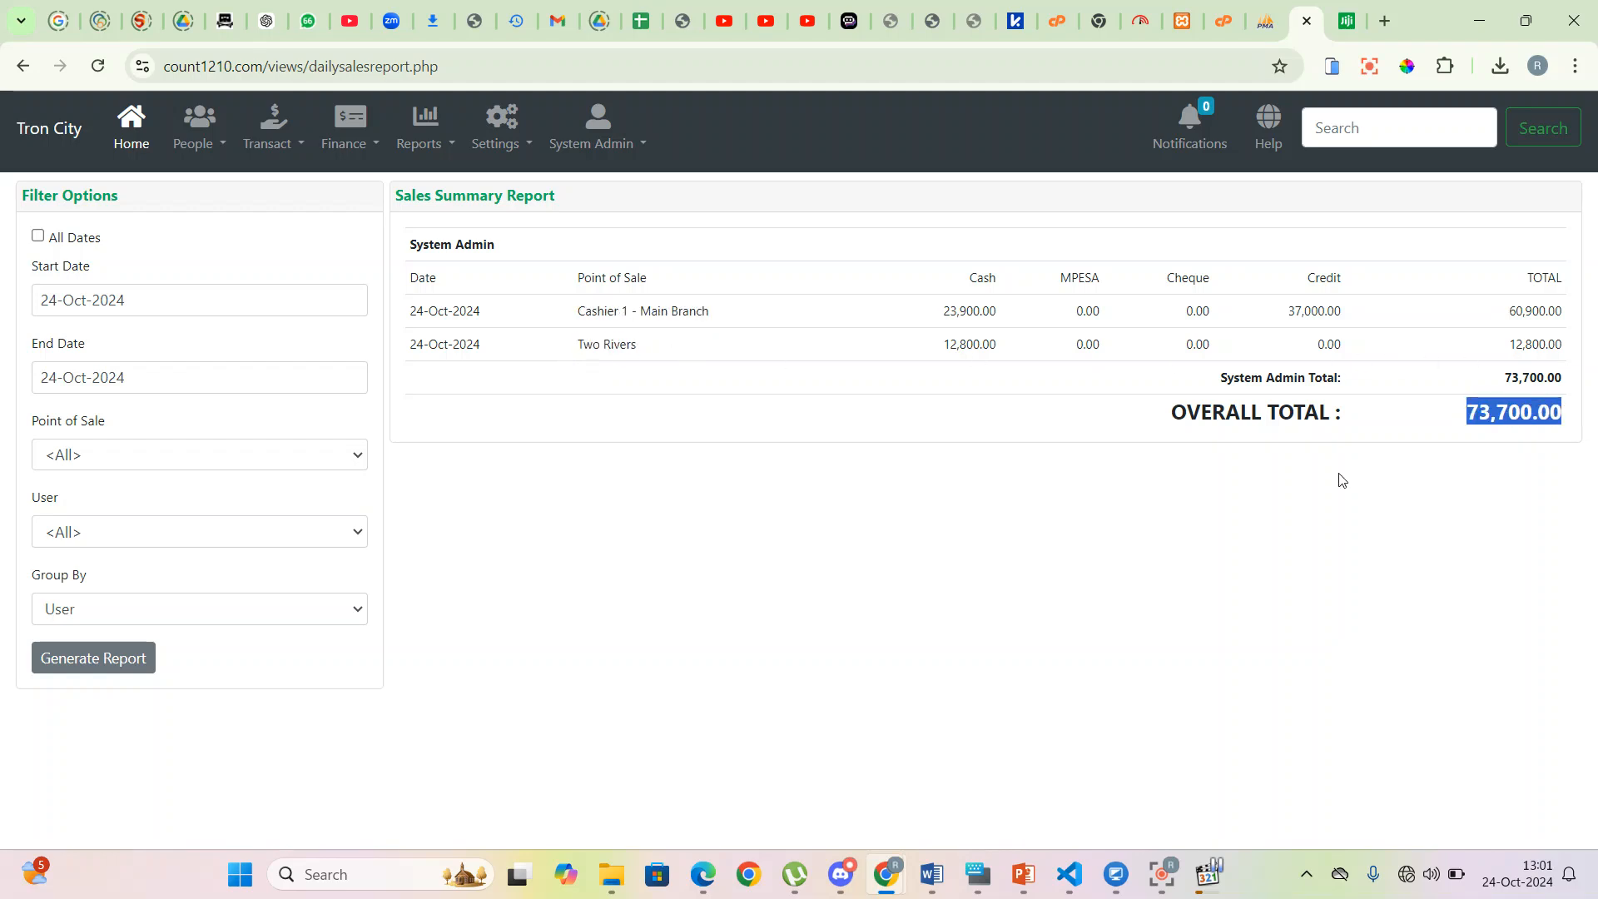
- Regenerate the sales summary grouped by Date and review its rows
{"action": "left_click", "coordinate": [129, 616]}
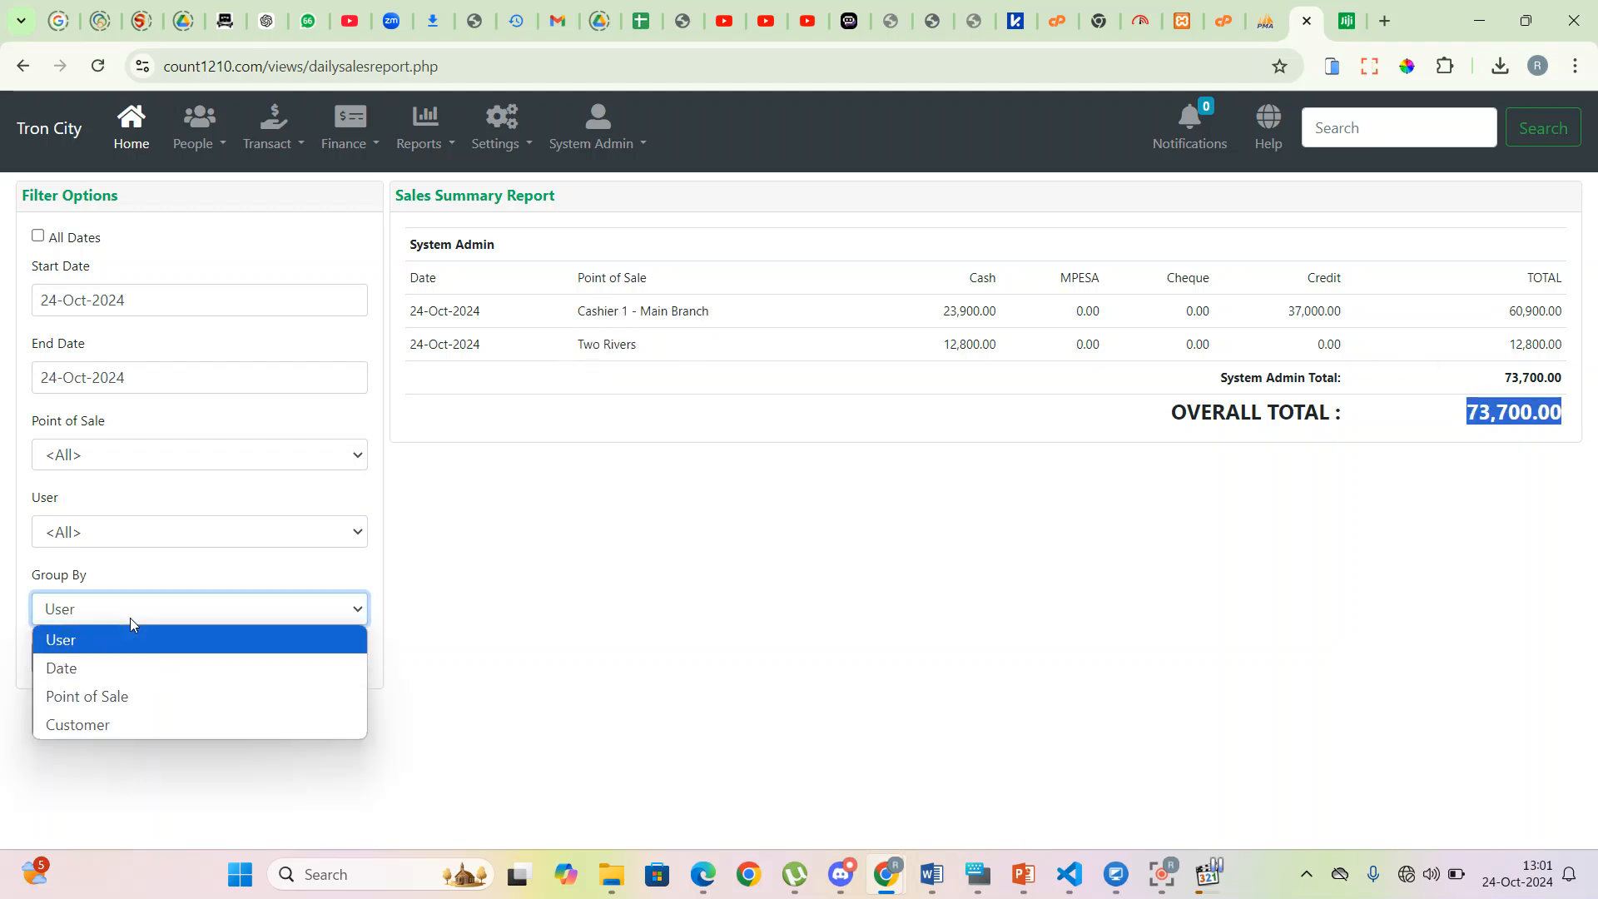
{"action": "left_click", "coordinate": [97, 669]}
{"action": "left_click", "coordinate": [94, 659]}
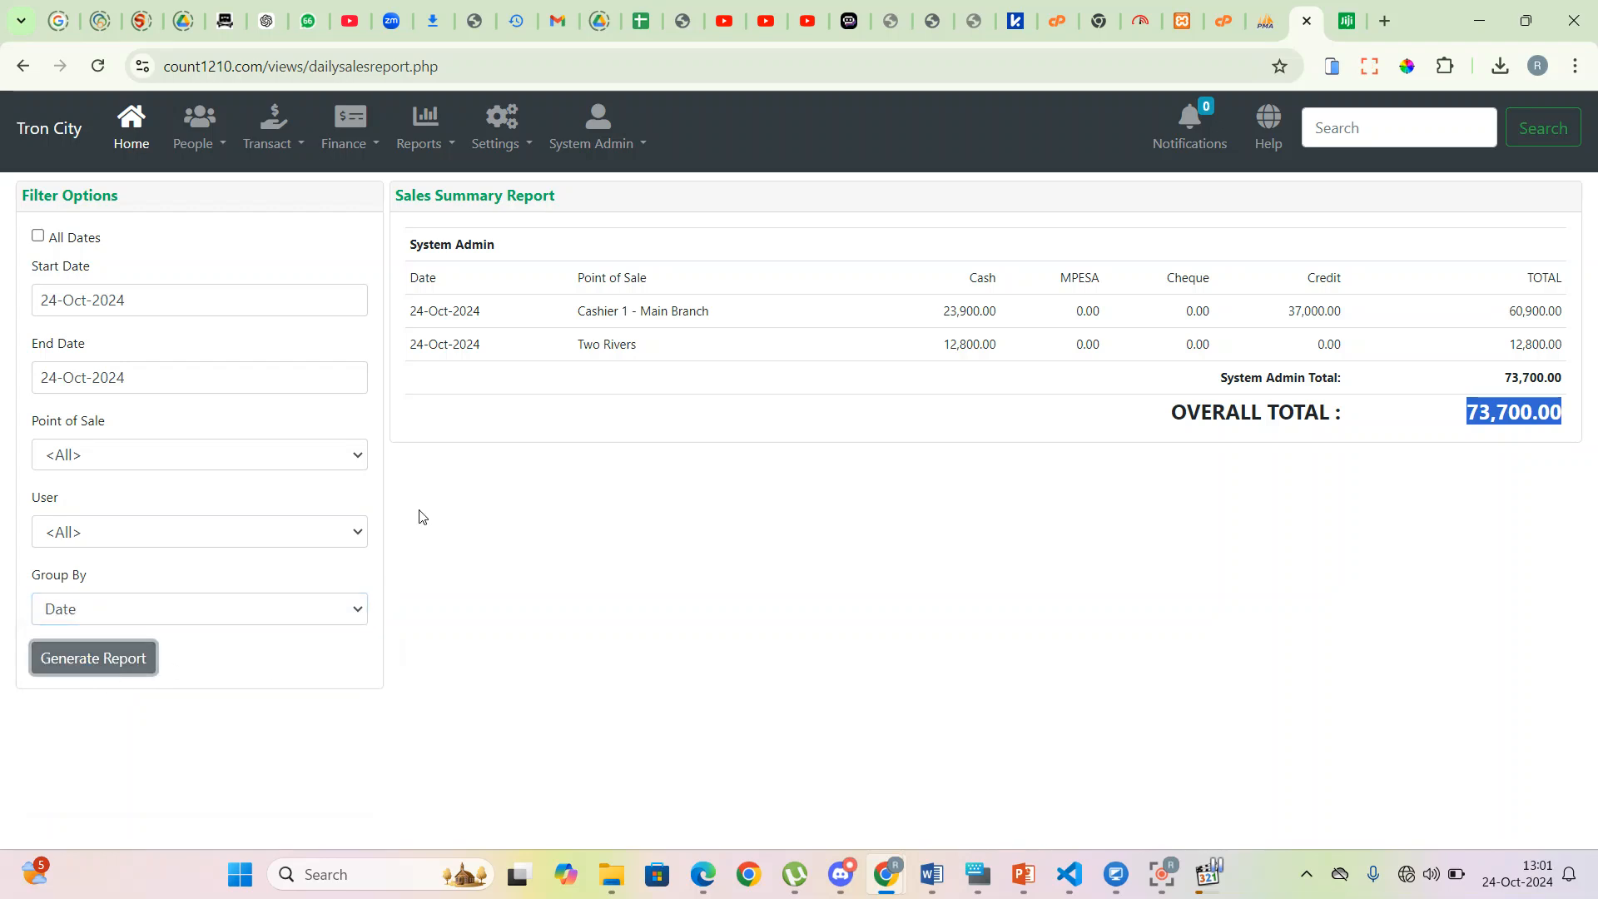
{"action": "left_click", "coordinate": [671, 545]}
{"action": "left_click", "coordinate": [117, 657]}
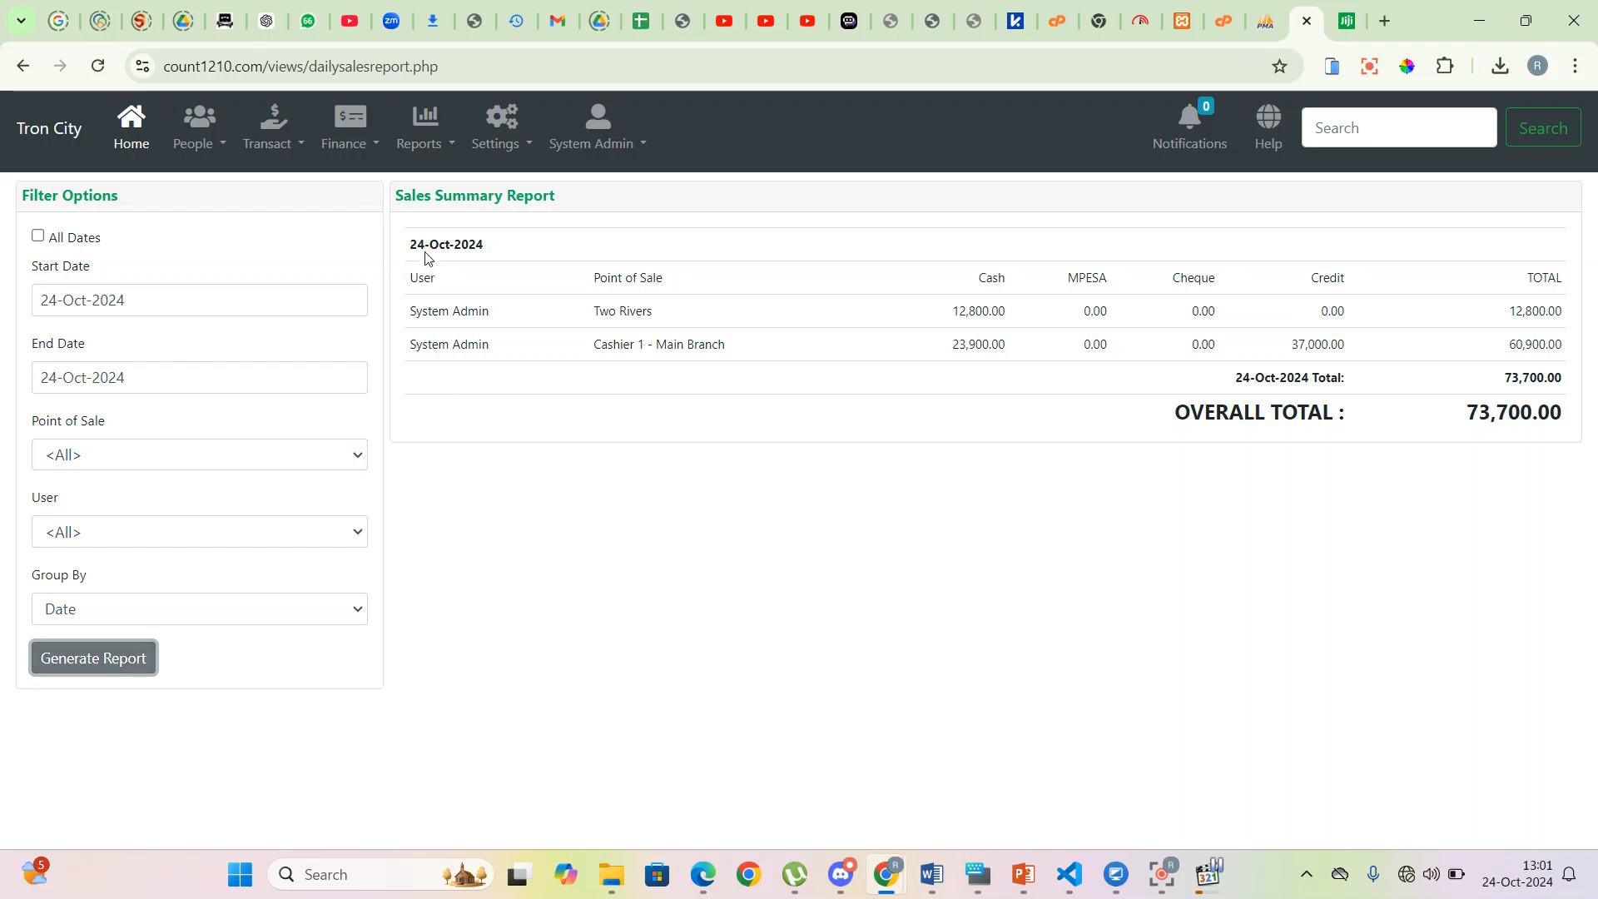
{"action": "left_click_drag", "start_coordinate": [408, 253], "coordinate": [1581, 373]}
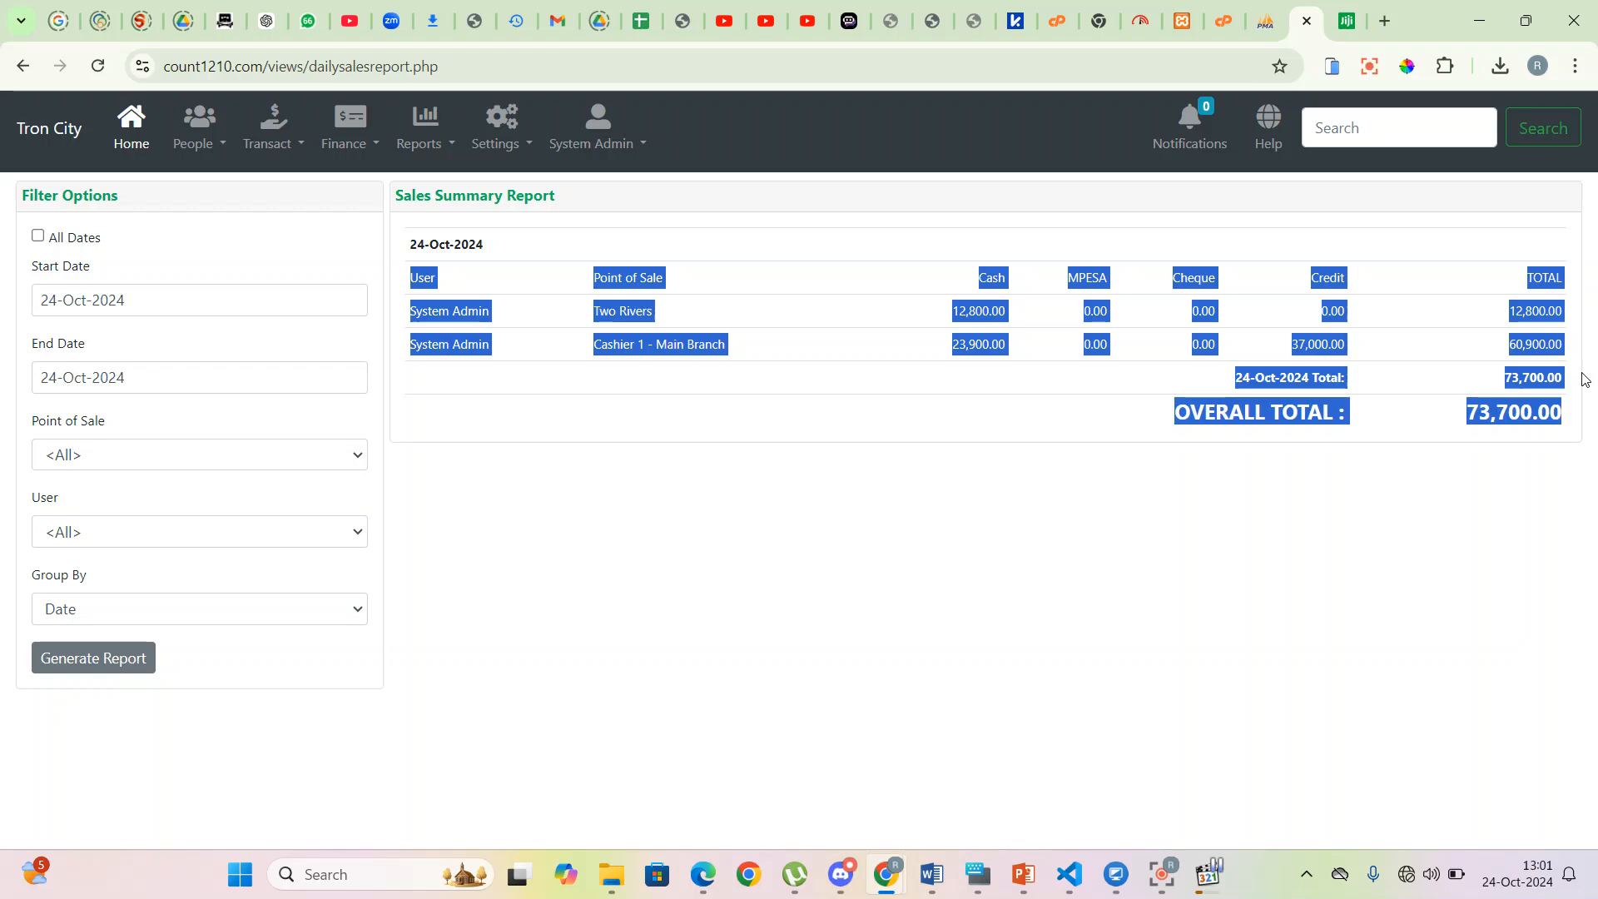
- Regenerate the summary by Point of Sale: Cashier 1 - Main Branch 60,900.00, Two Rivers 12,800.00
{"action": "left_click", "coordinate": [638, 652]}
{"action": "left_click", "coordinate": [90, 613]}
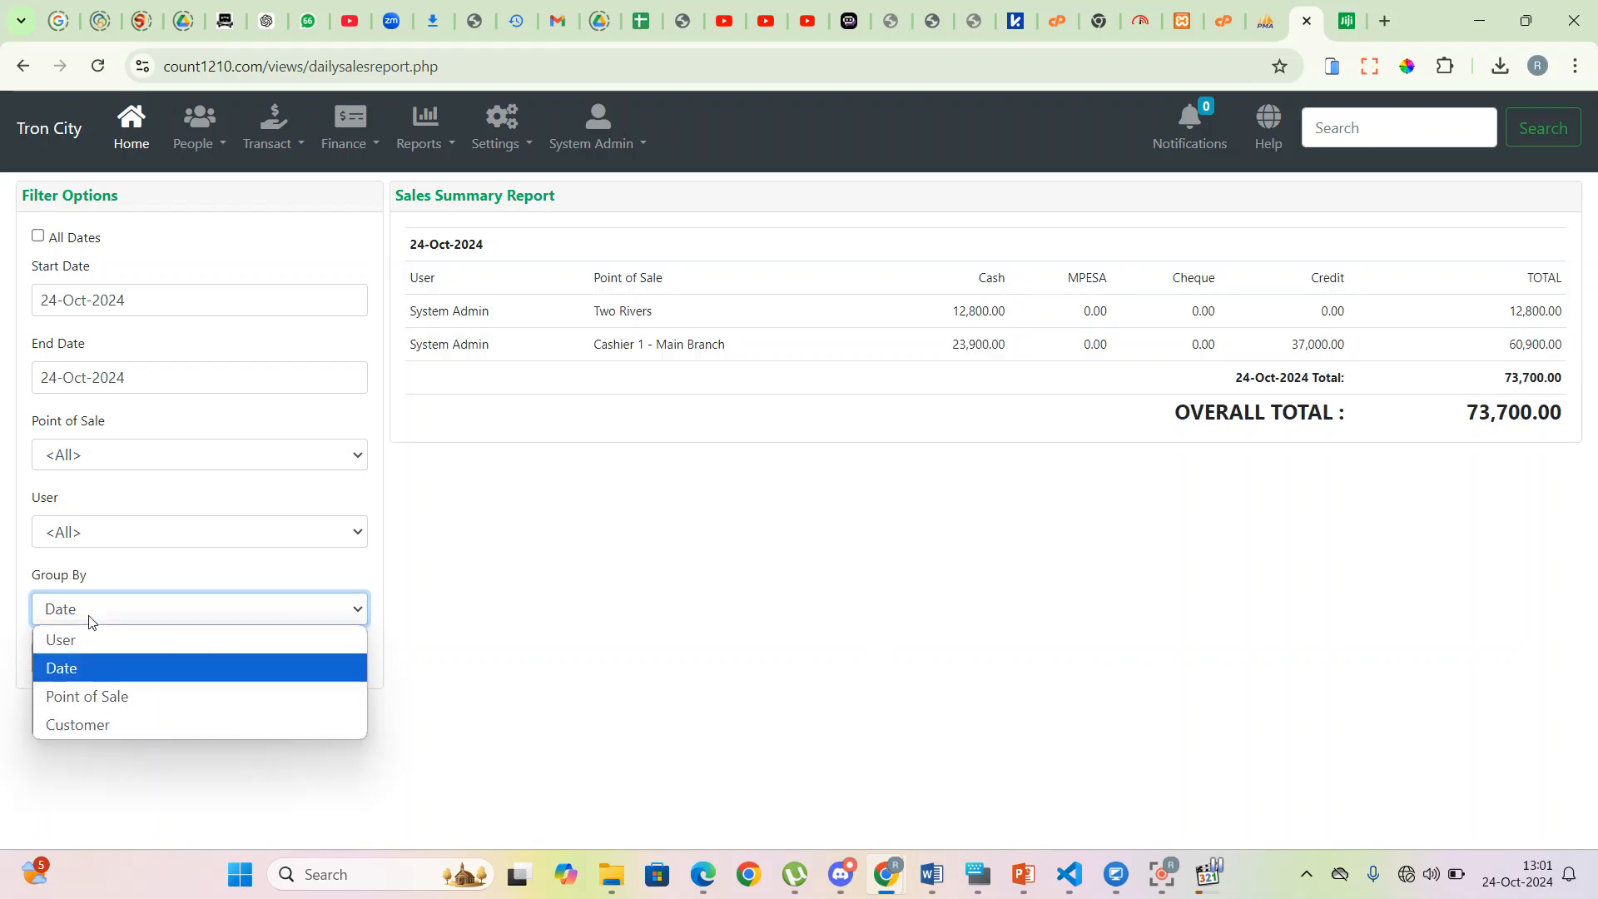
{"action": "left_click", "coordinate": [111, 705]}
{"action": "left_click", "coordinate": [95, 660]}
{"action": "left_click_drag", "start_coordinate": [570, 247], "coordinate": [394, 243]}
{"action": "left_click_drag", "start_coordinate": [403, 326], "coordinate": [999, 312]}
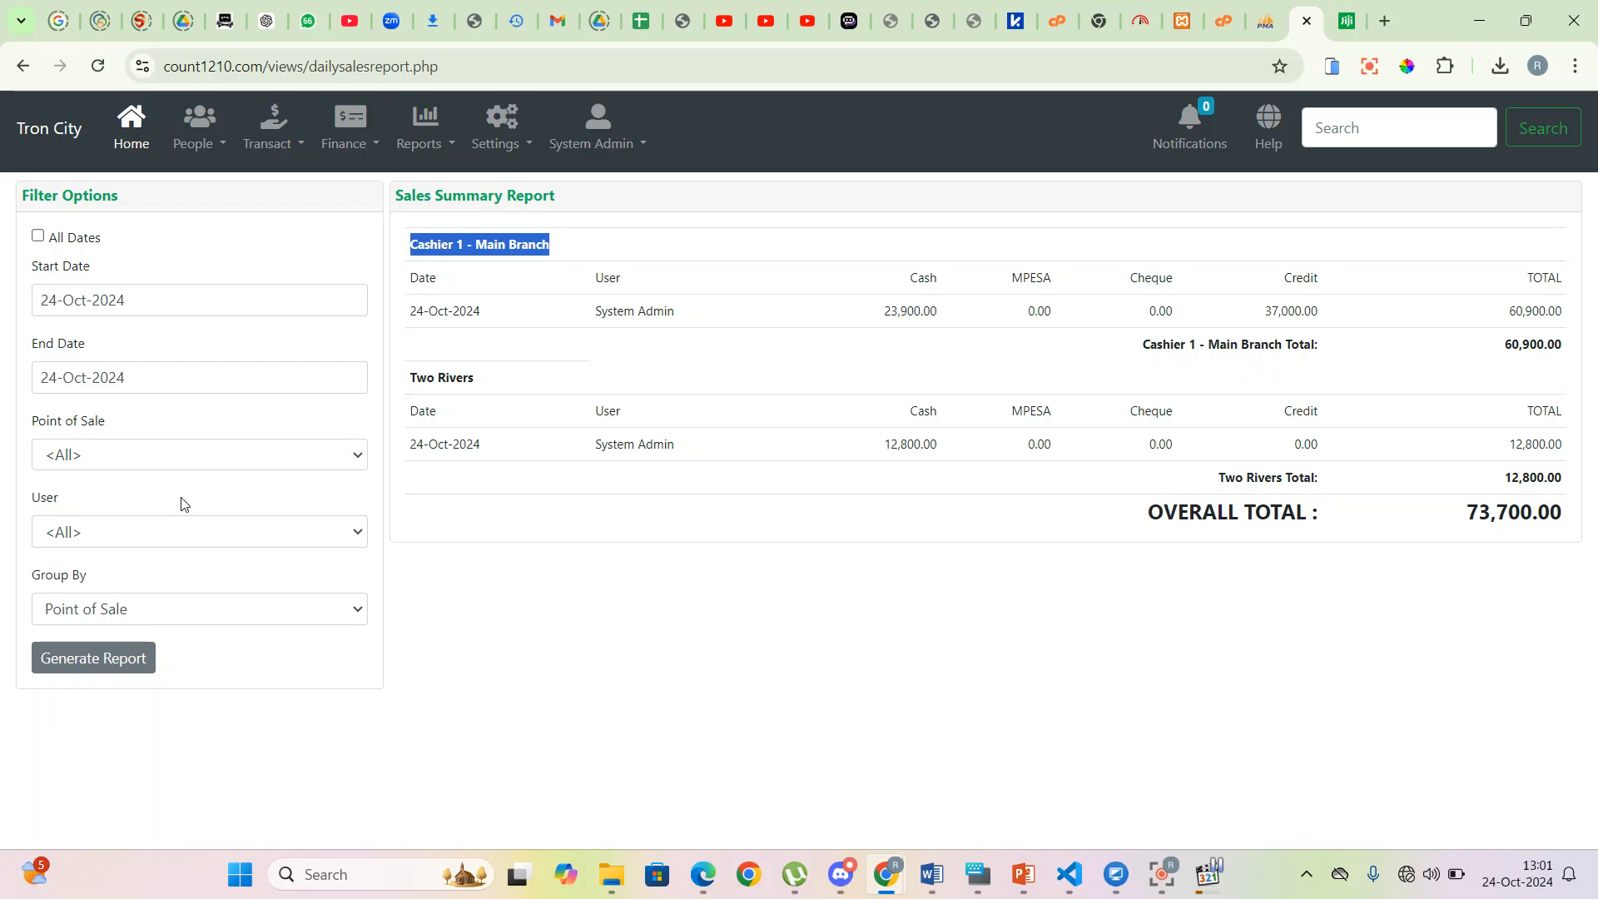
{"action": "left_click", "coordinate": [801, 578]}
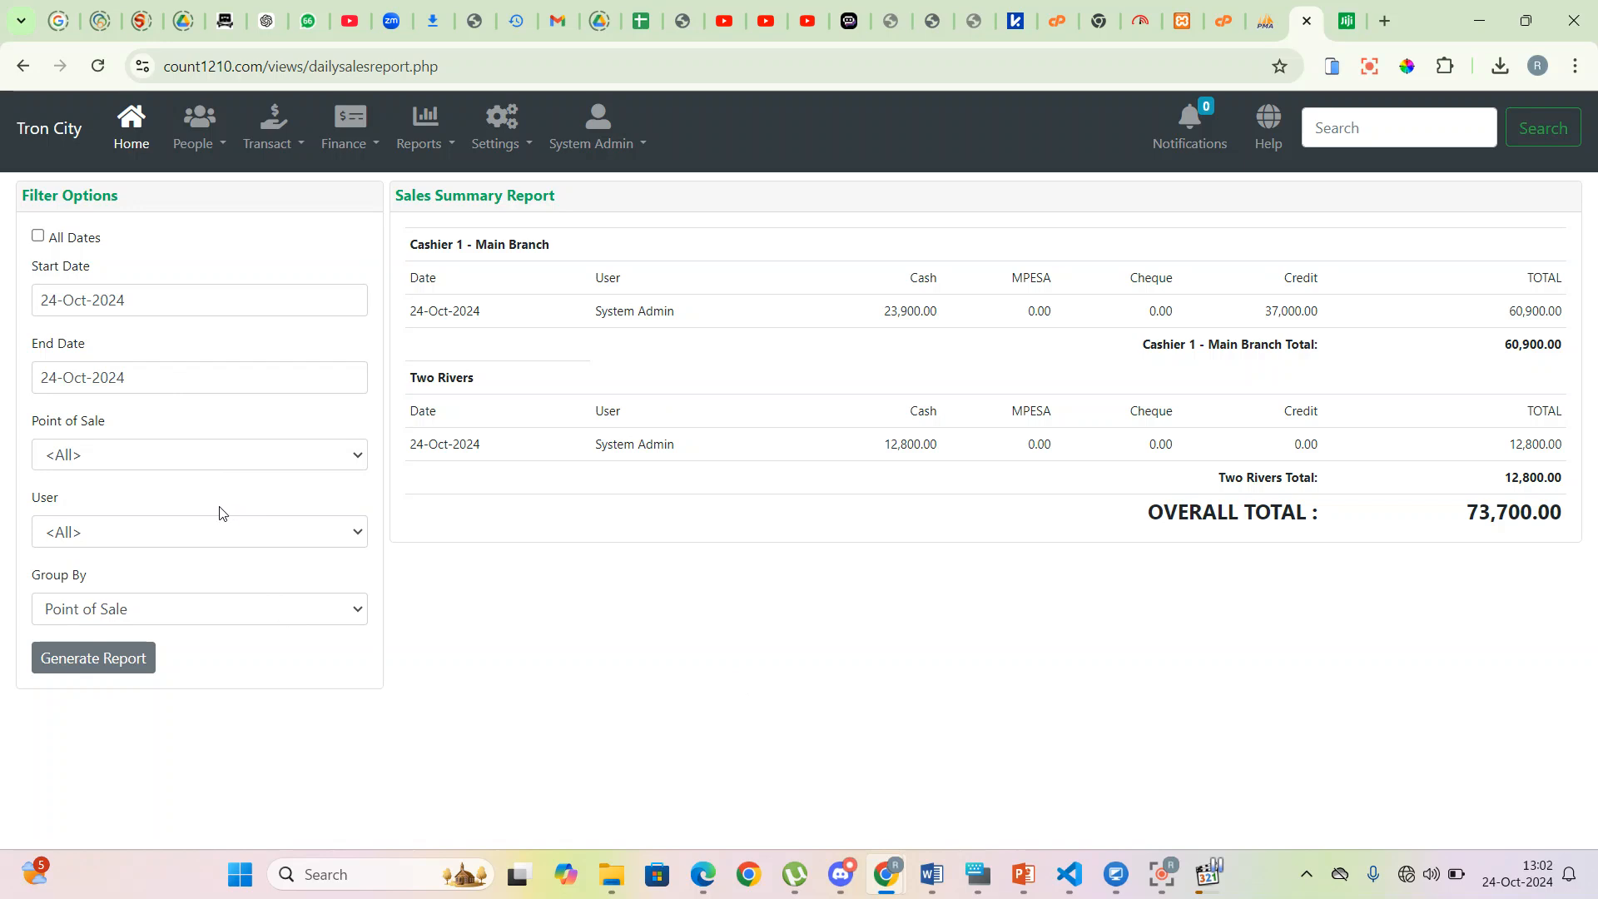
{"action": "left_click", "coordinate": [301, 150]}
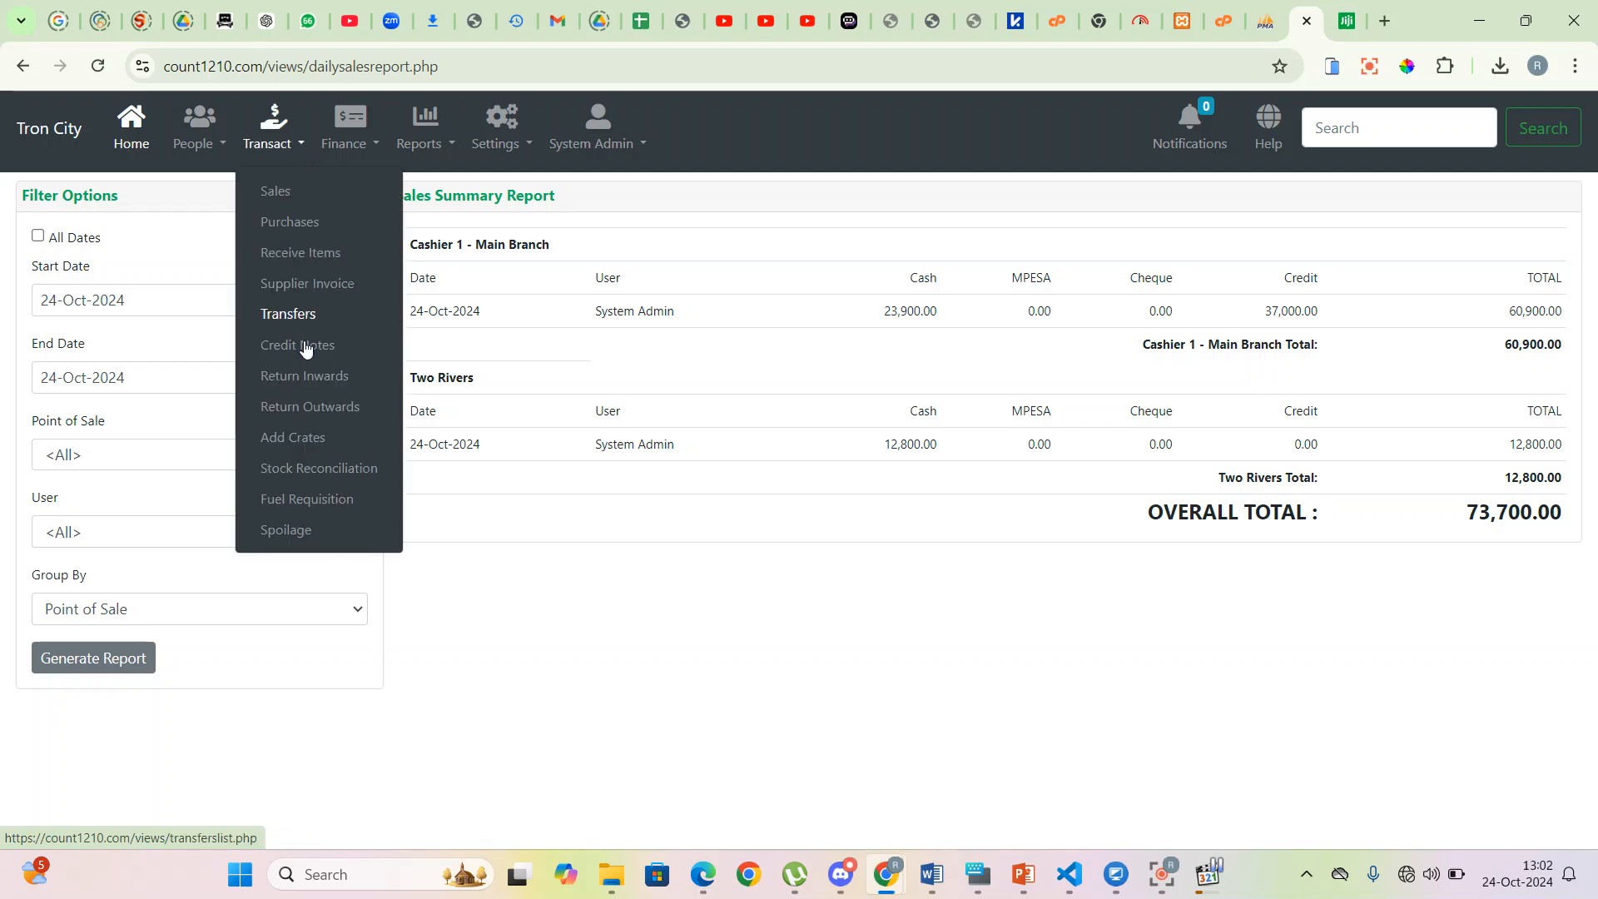
- On Banking, filter Cashier 1 - Main Branch Cash receipts and select both, totalling 23,900.00
{"action": "left_click", "coordinate": [371, 144]}
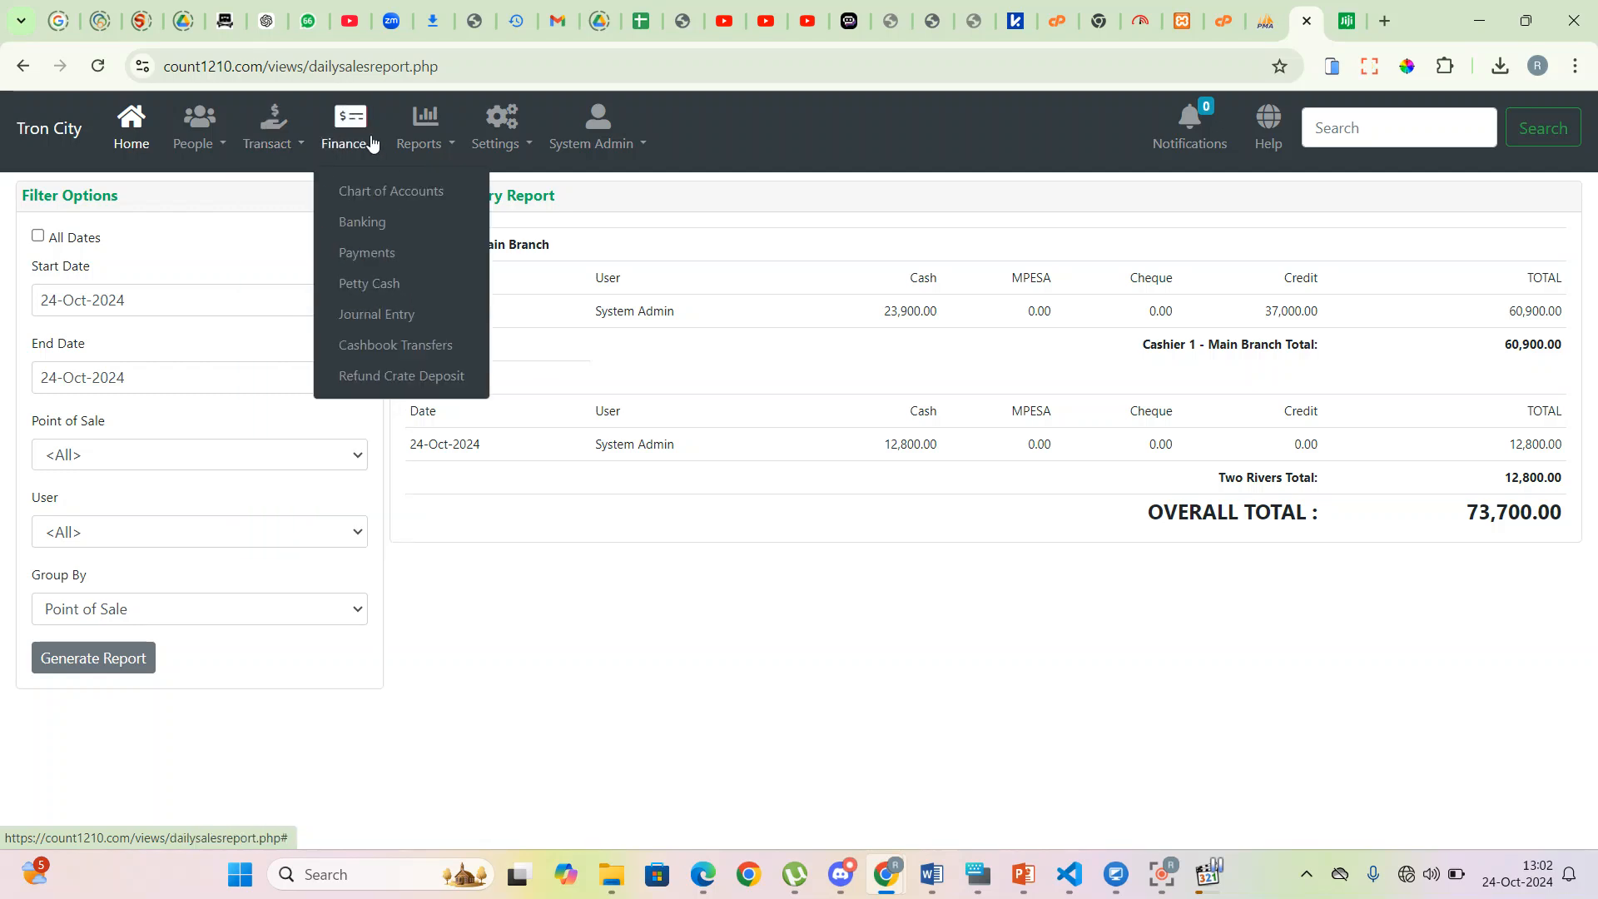
{"action": "left_click", "coordinate": [367, 223]}
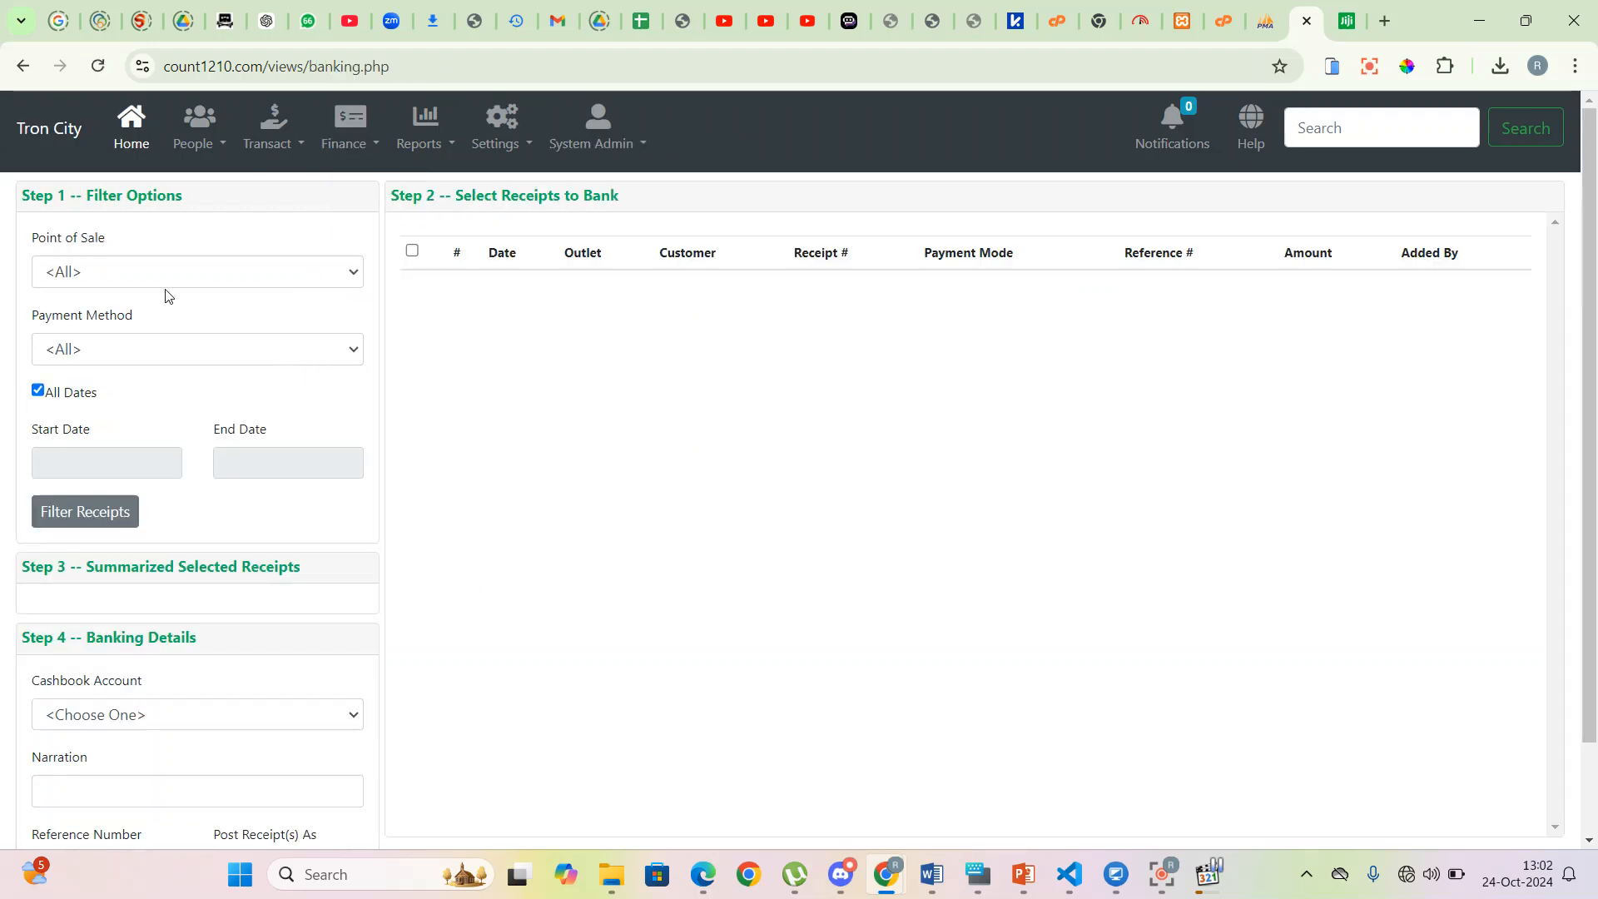
{"action": "left_click", "coordinate": [223, 275]}
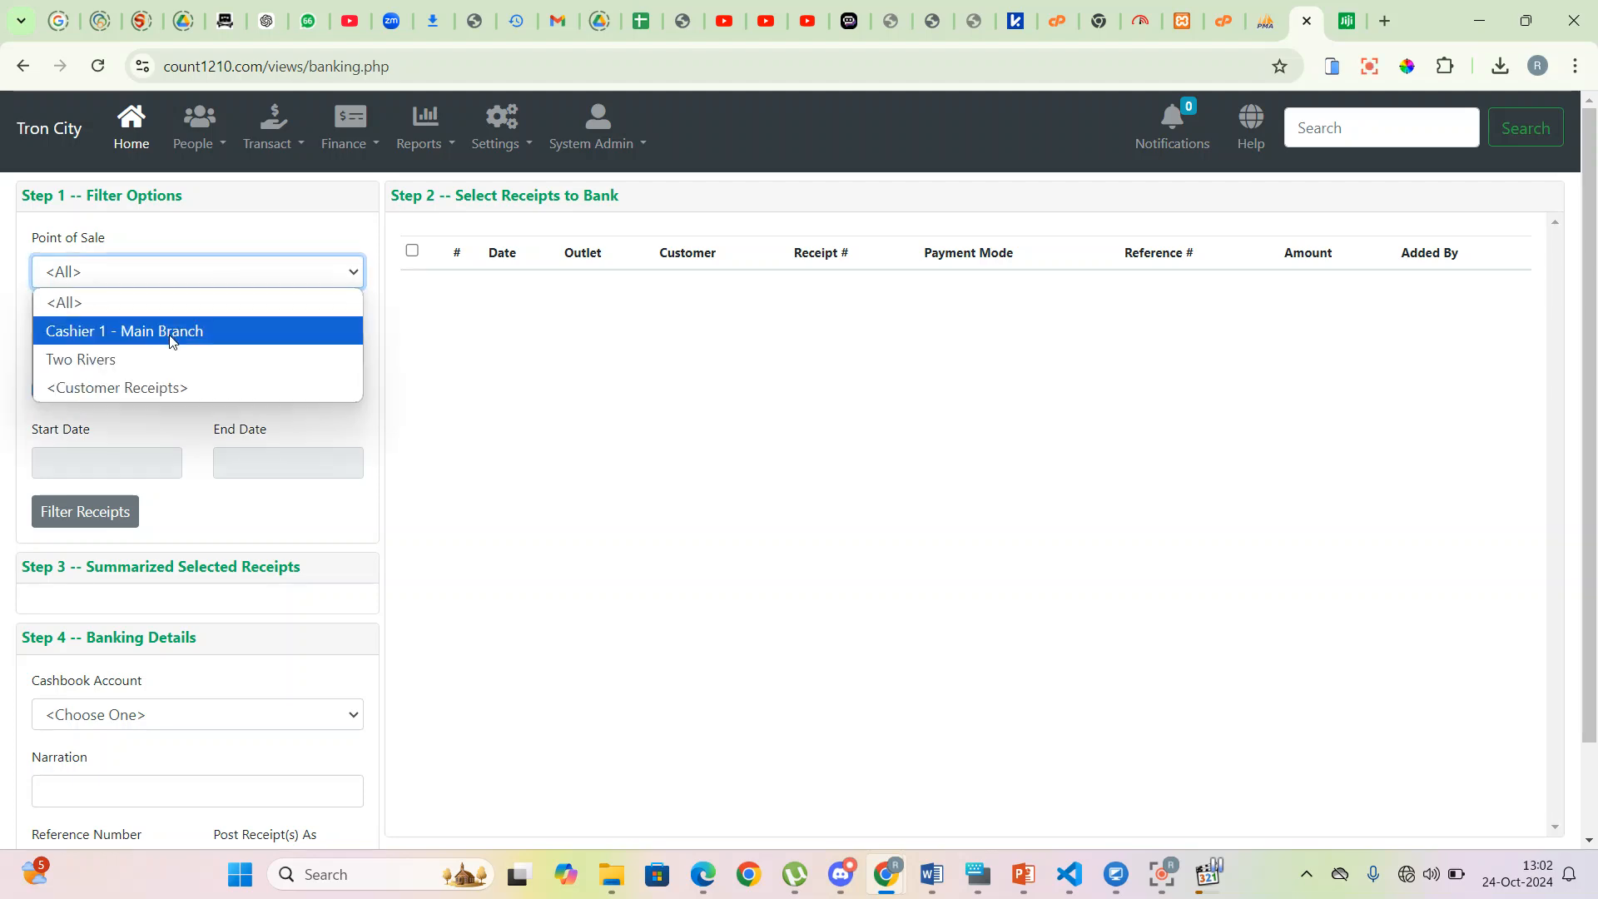
{"action": "left_click", "coordinate": [171, 335]}
{"action": "left_click", "coordinate": [86, 354]}
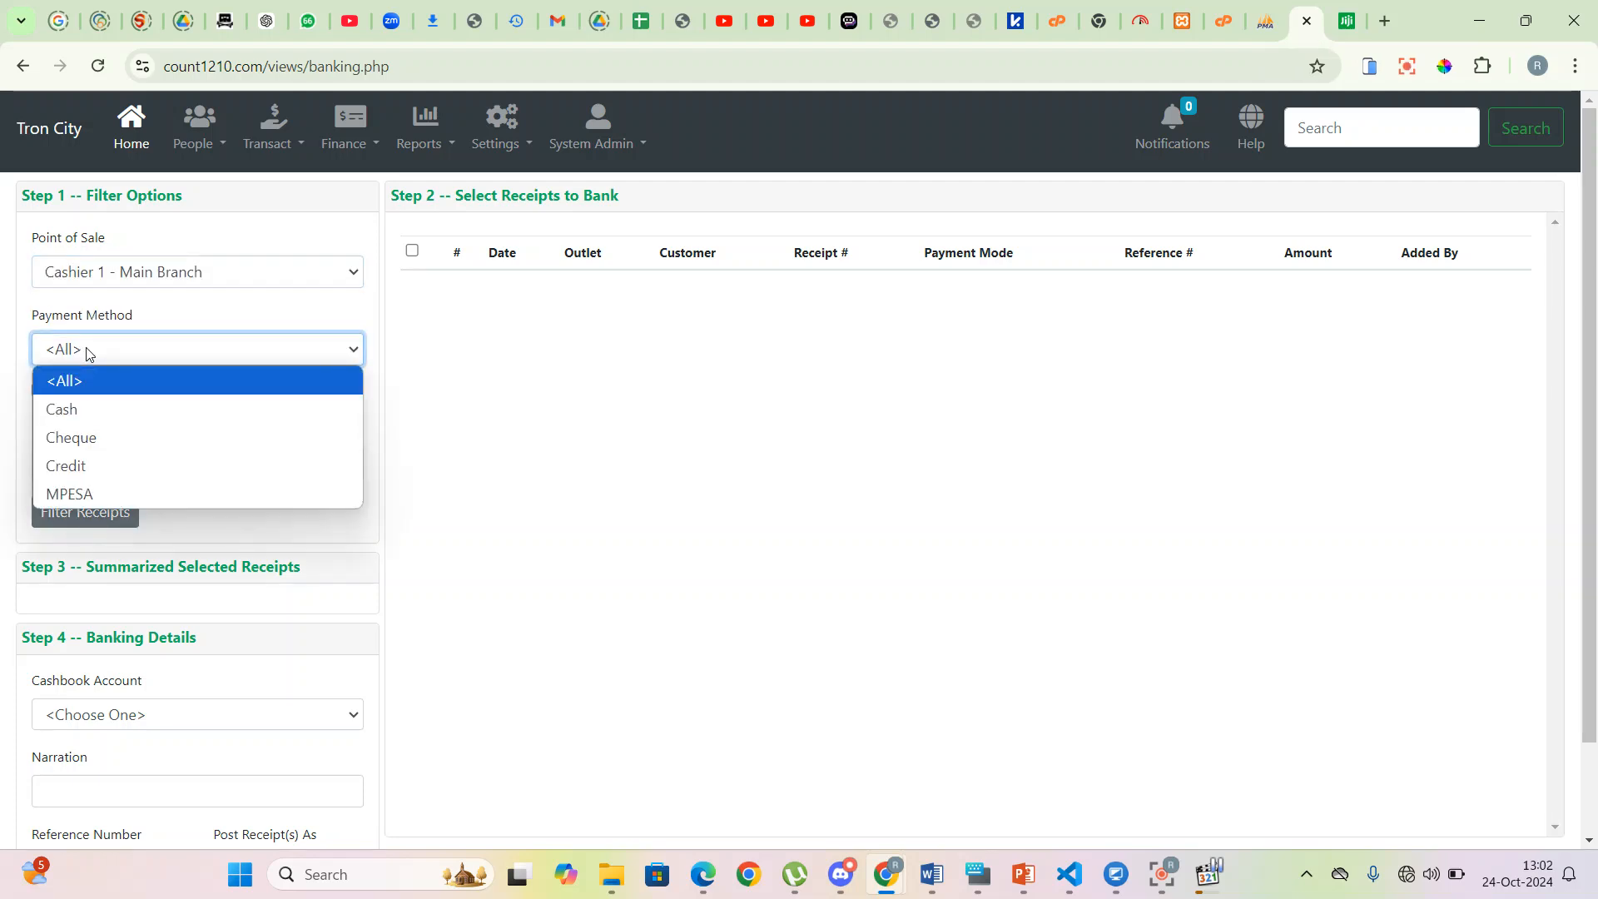
{"action": "left_click", "coordinate": [81, 415]}
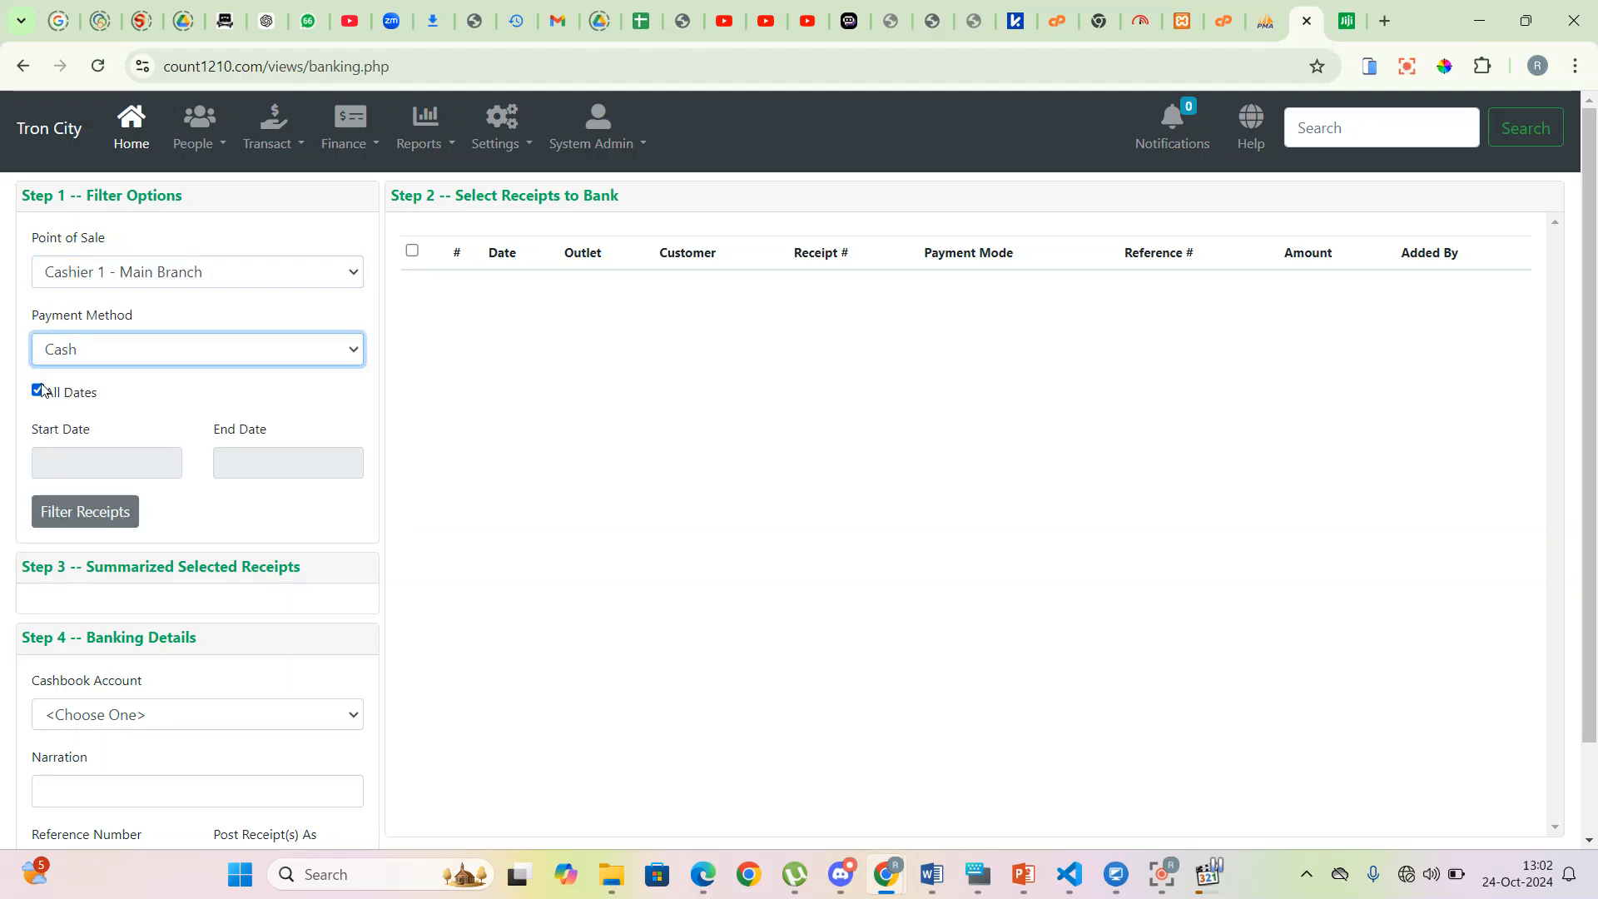
{"action": "left_click", "coordinate": [85, 513]}
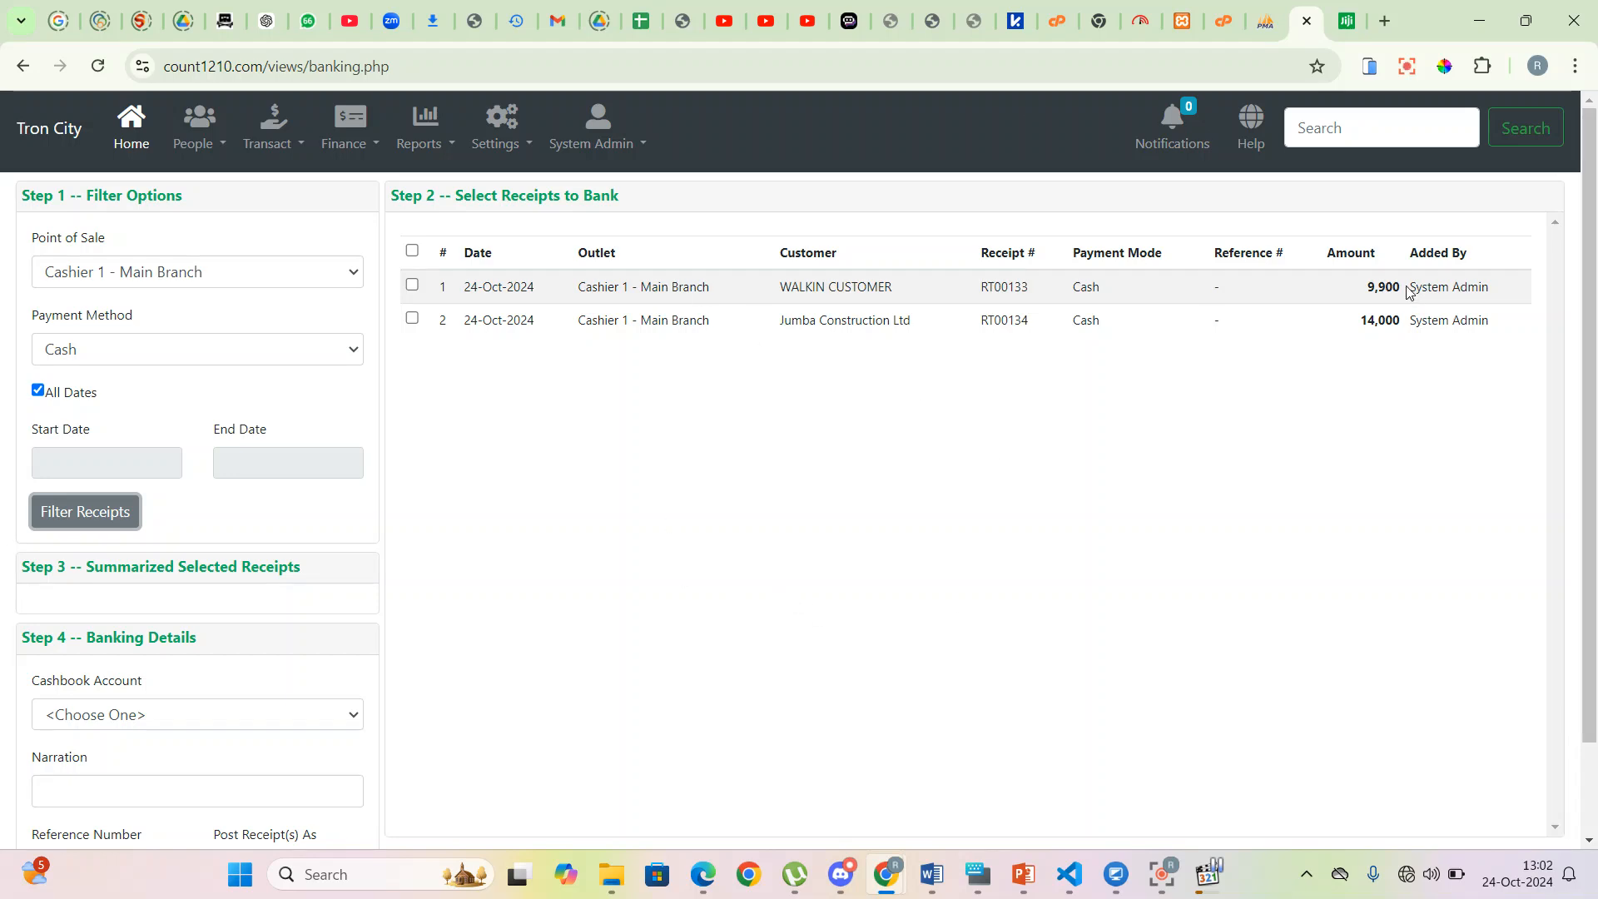
{"action": "left_click", "coordinate": [413, 252]}
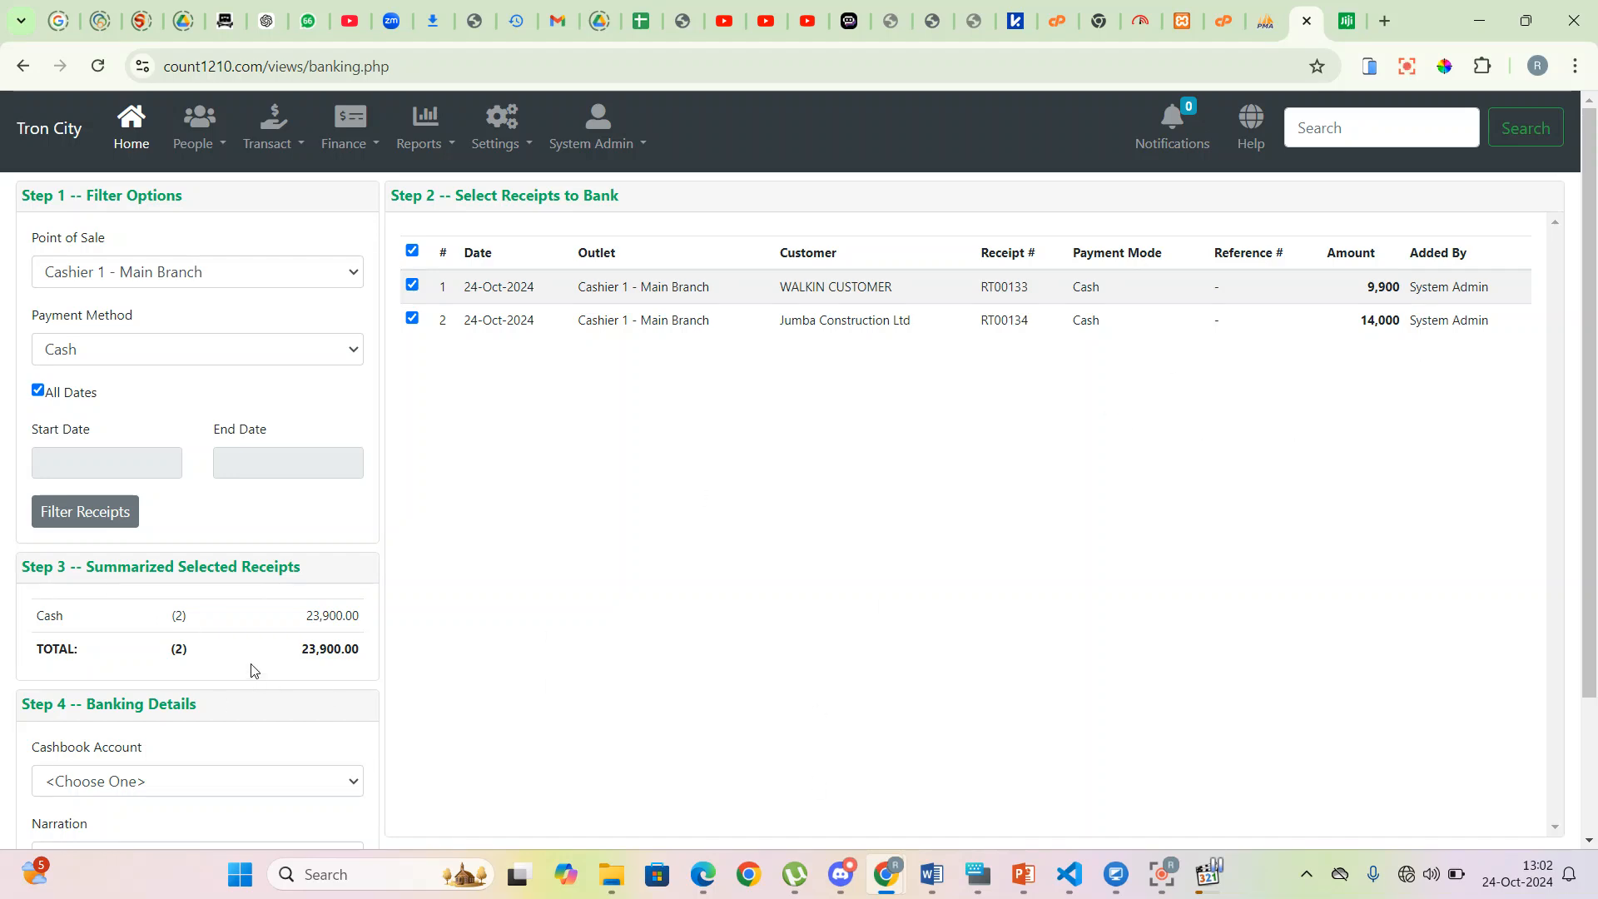
- Choose KCB Operations as cashbook account, narration 'Daily banking', reference 'DEPOSITSLIP#'
{"action": "left_click_drag", "start_coordinate": [272, 658], "coordinate": [365, 660]}
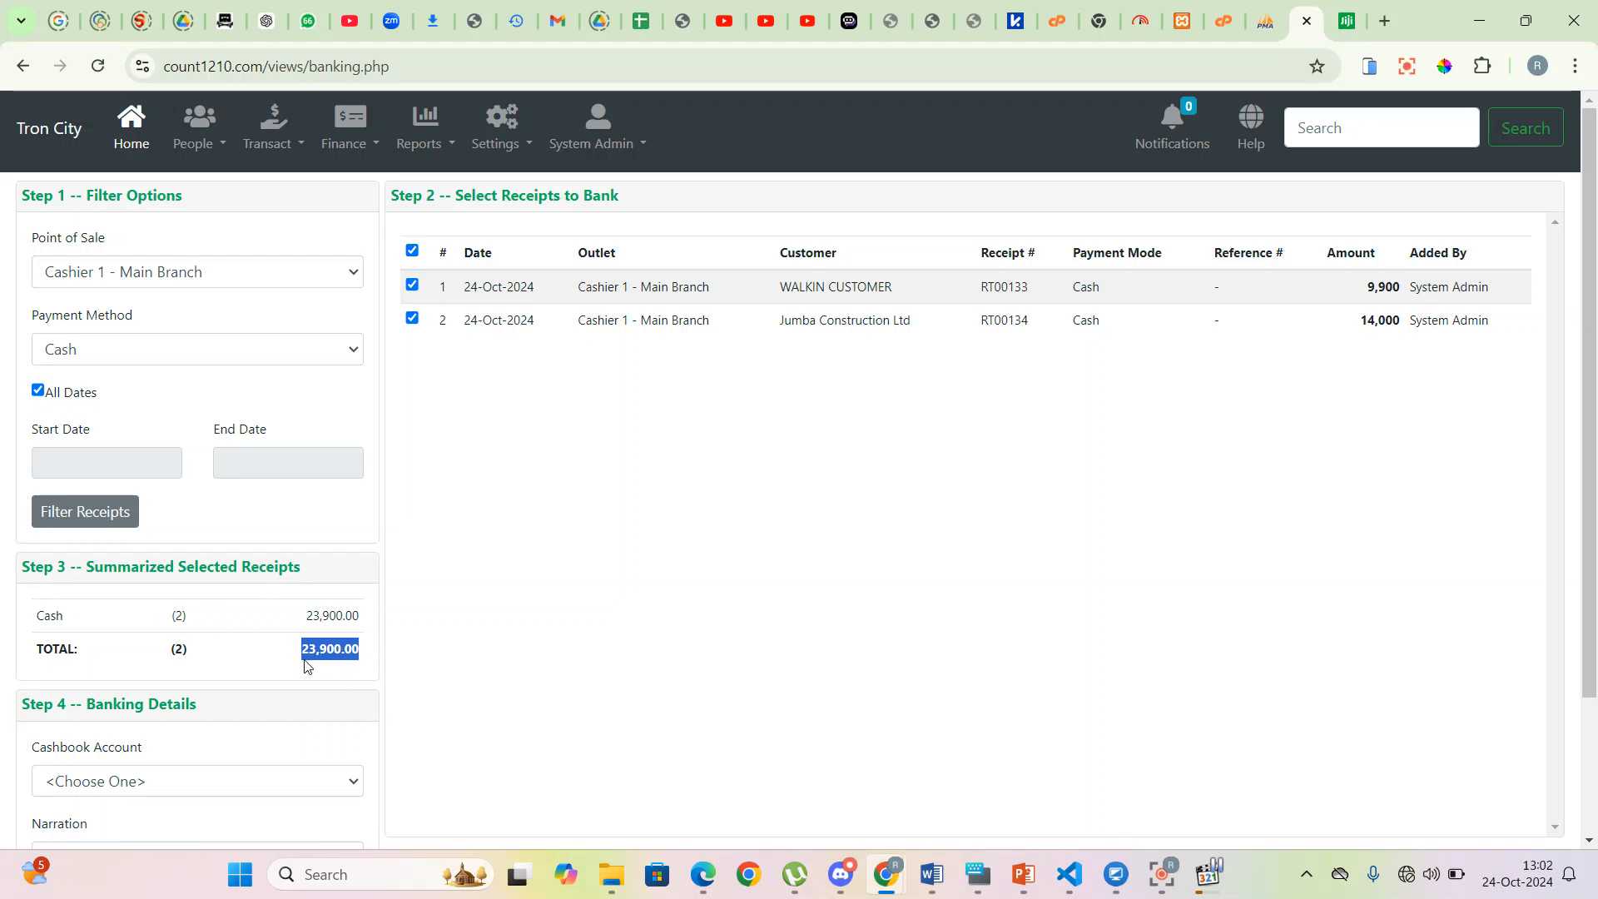
{"action": "scroll", "coordinate": [221, 594], "scroll_direction": "down", "scroll_amount": 2}
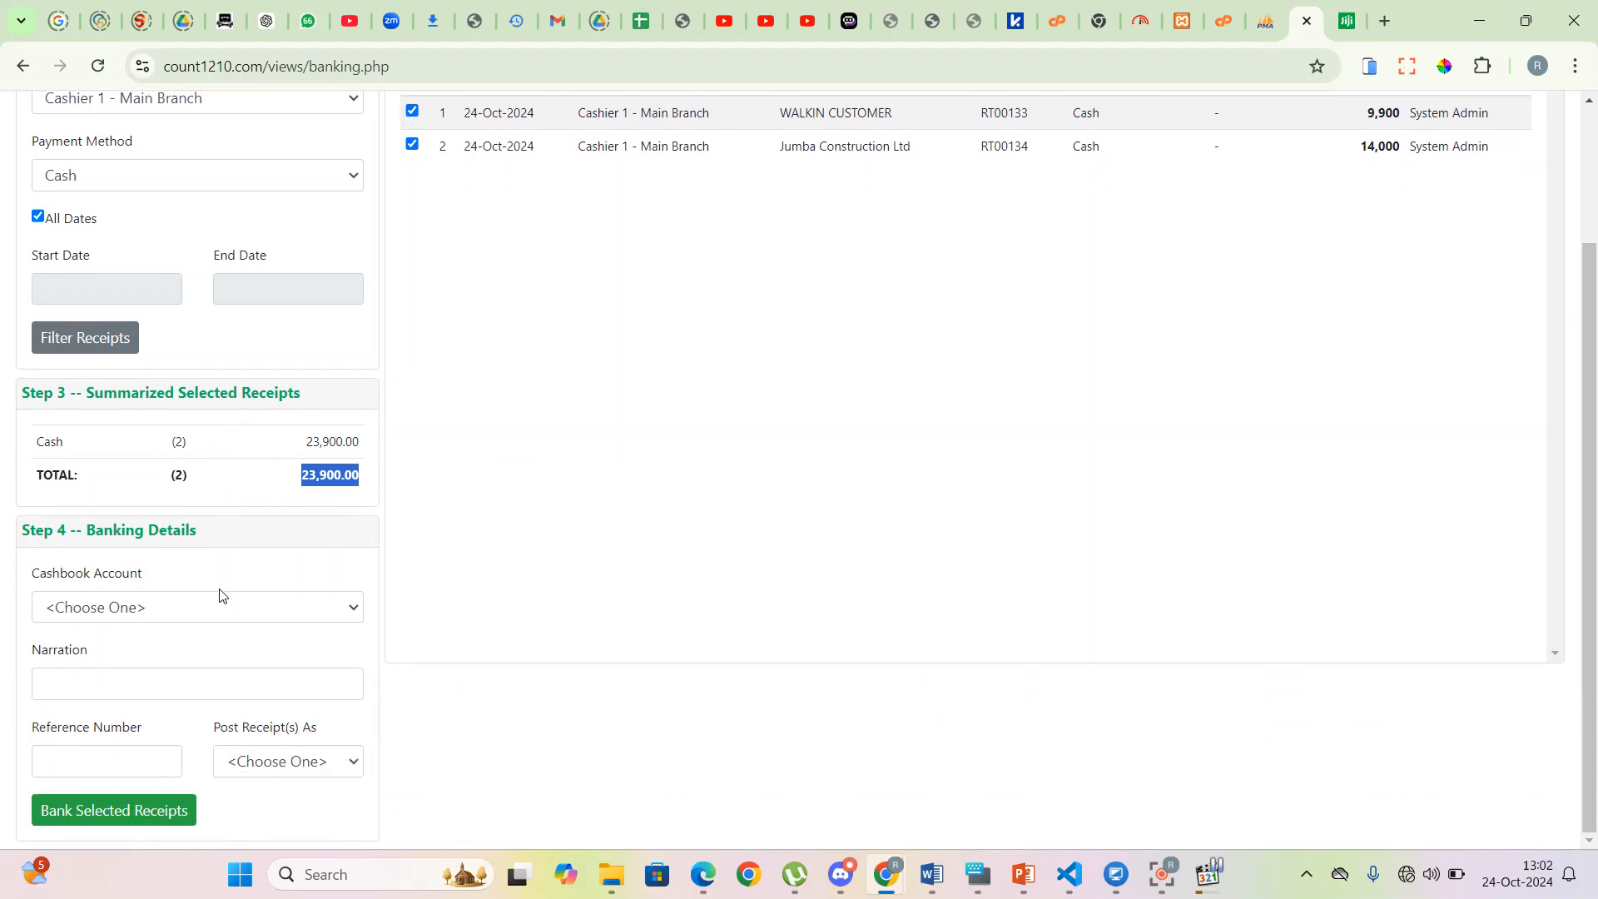
{"action": "left_click", "coordinate": [168, 610]}
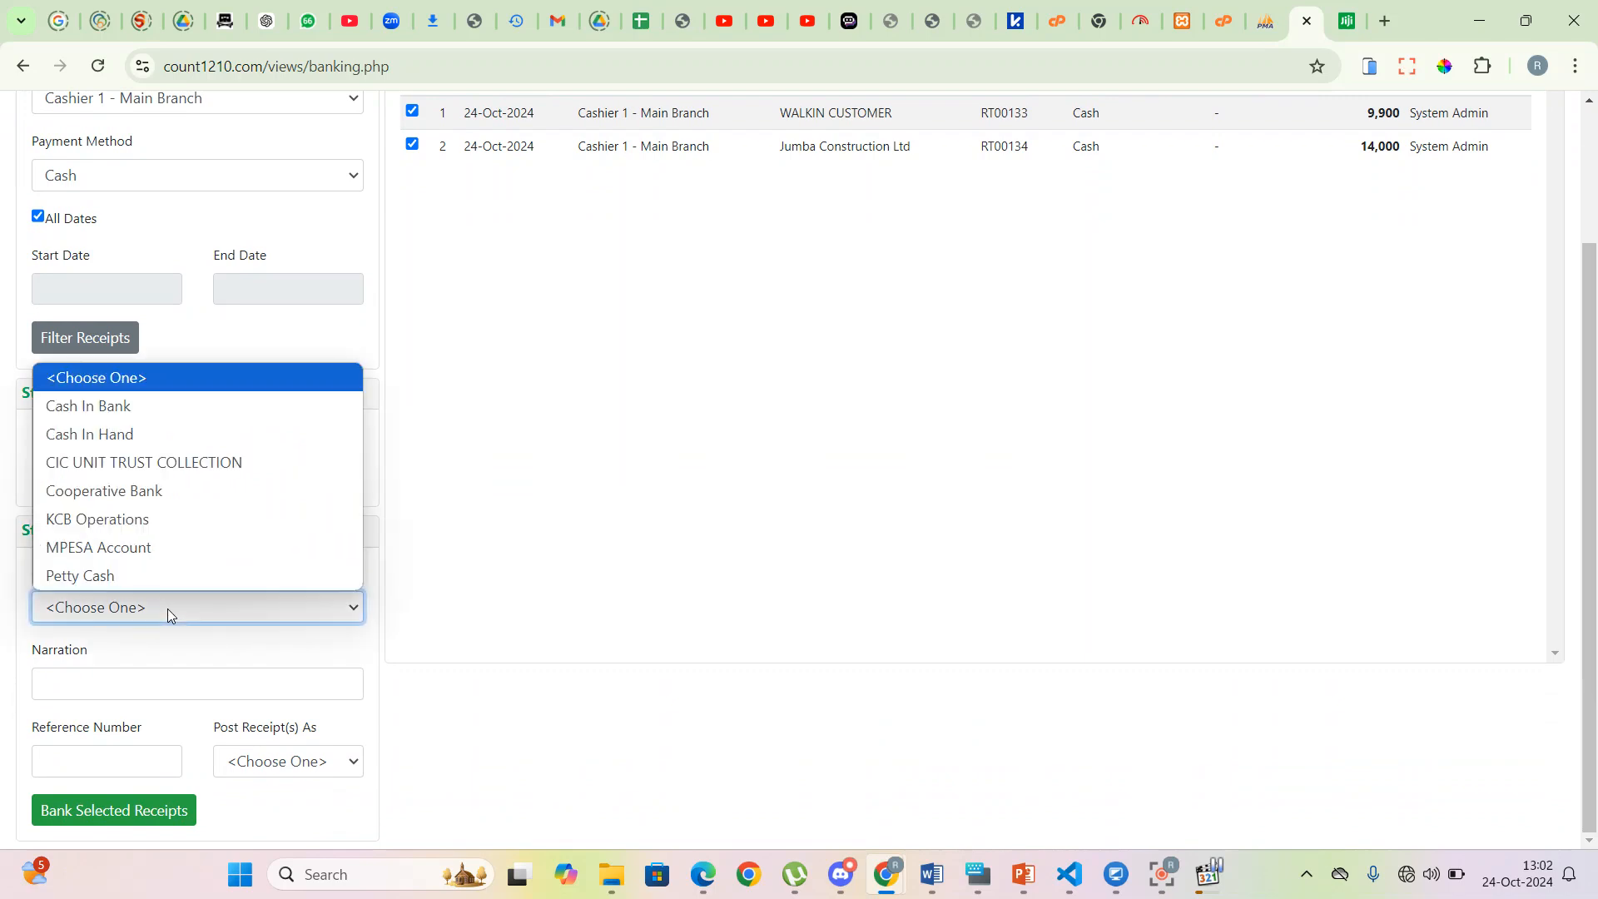
{"action": "left_click", "coordinate": [137, 519]}
{"action": "left_click", "coordinate": [117, 687]}
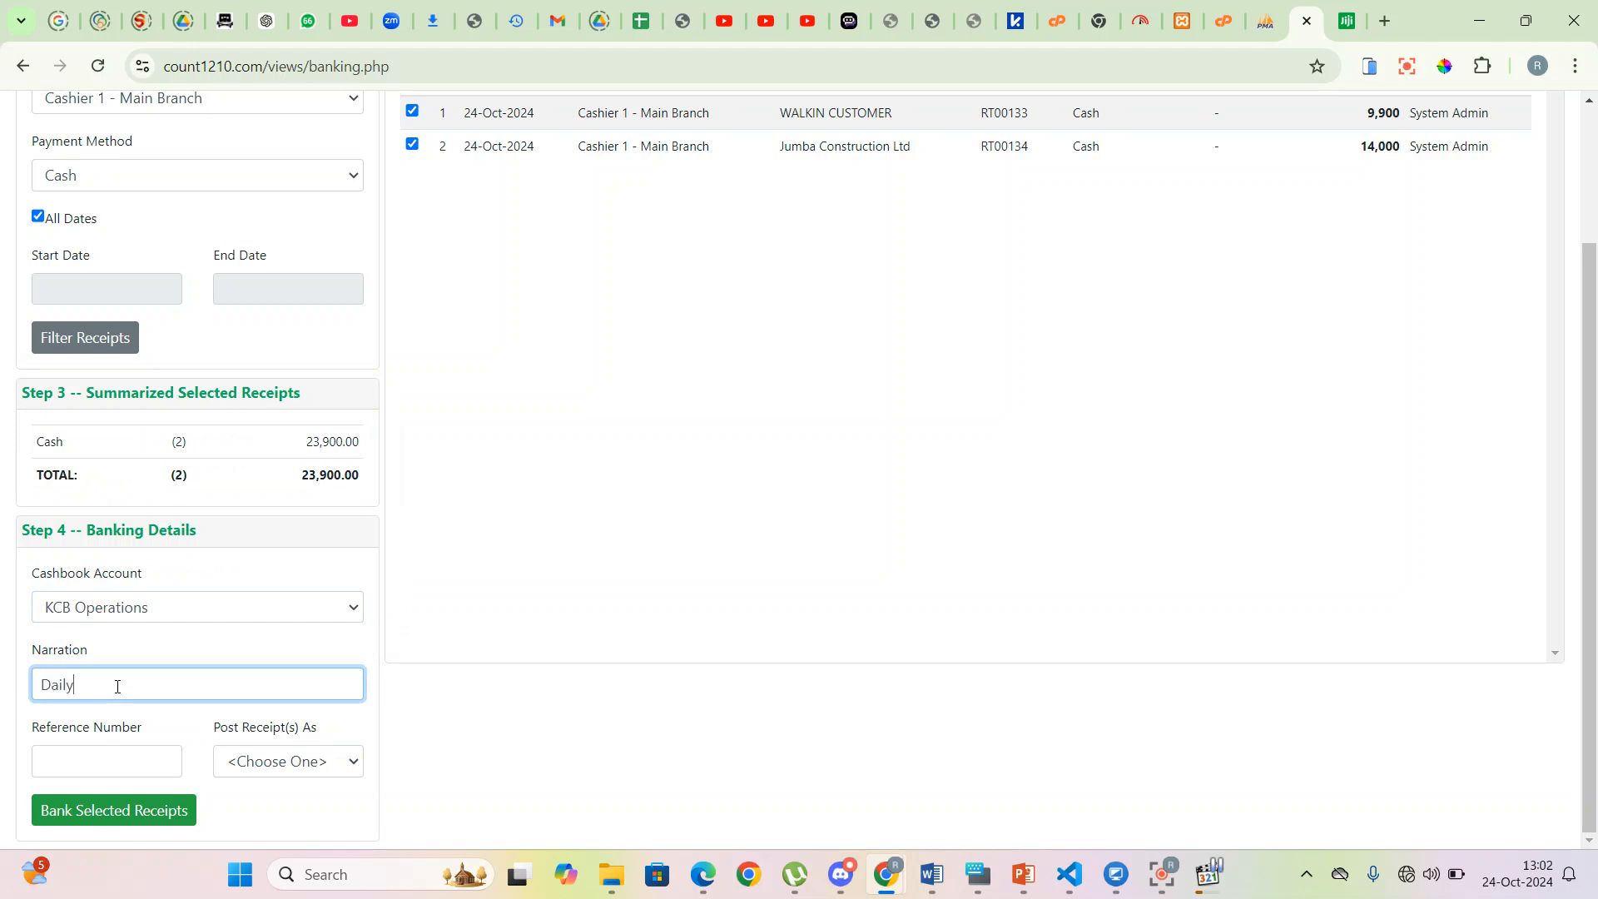
{"action": "type", "text": "Daily banking"}
{"action": "left_click", "coordinate": [112, 751]}
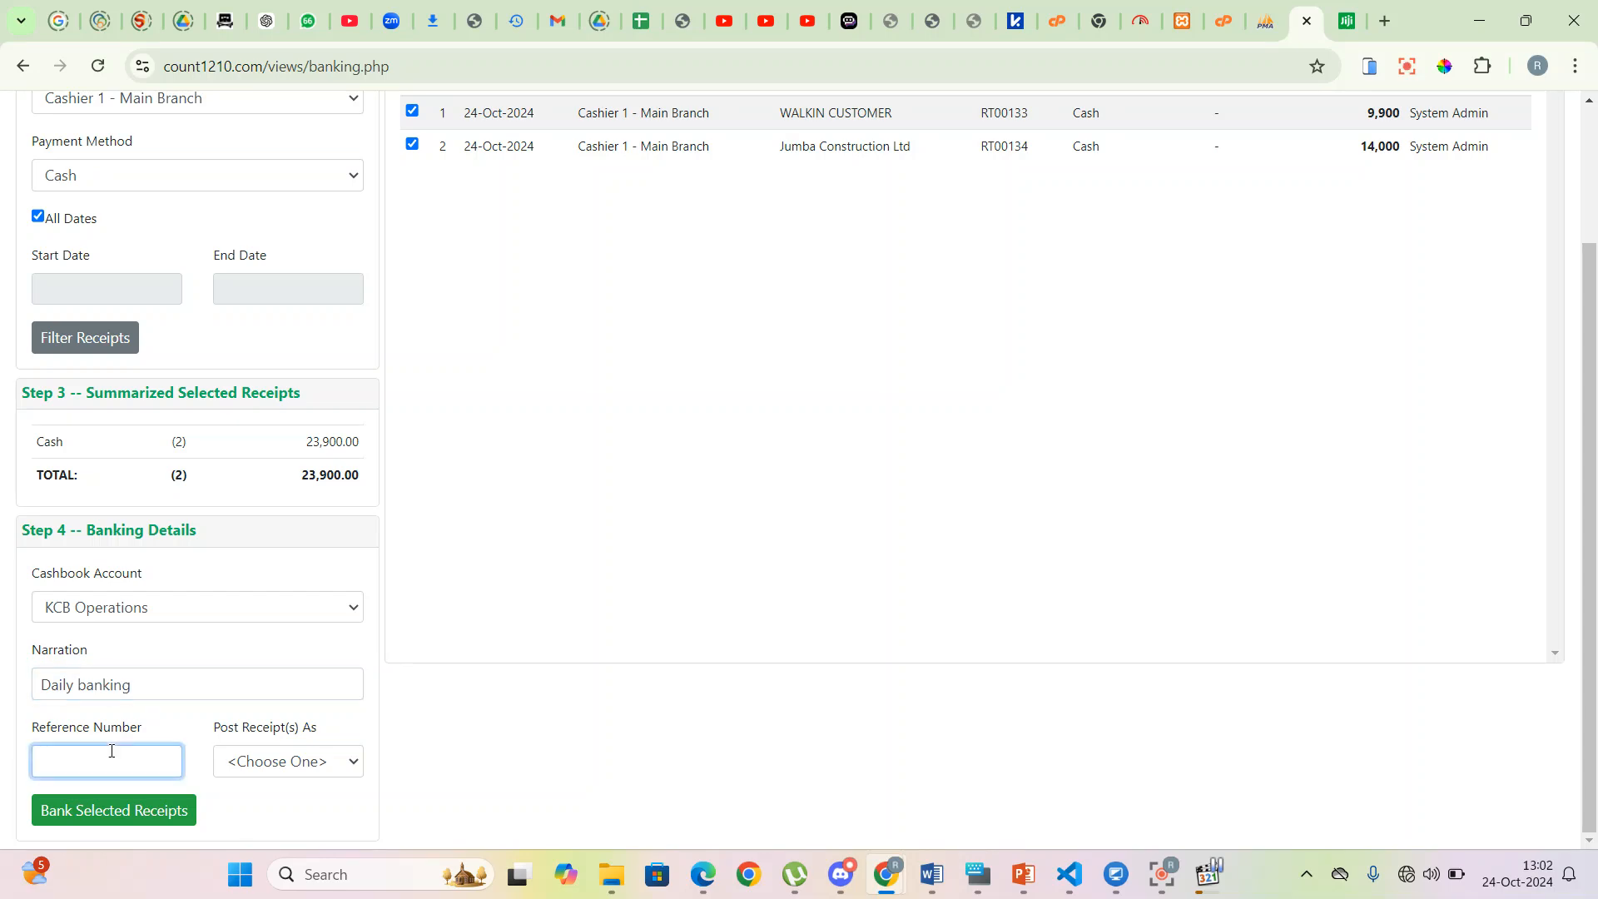
{"action": "left_click_drag", "start_coordinate": [154, 754], "coordinate": [2, 770]}
{"action": "type", "text": "DEPOSITSLIP#"}
- Set receipts to post as Grouped, after briefly trying Single
{"action": "left_click", "coordinate": [338, 766]}
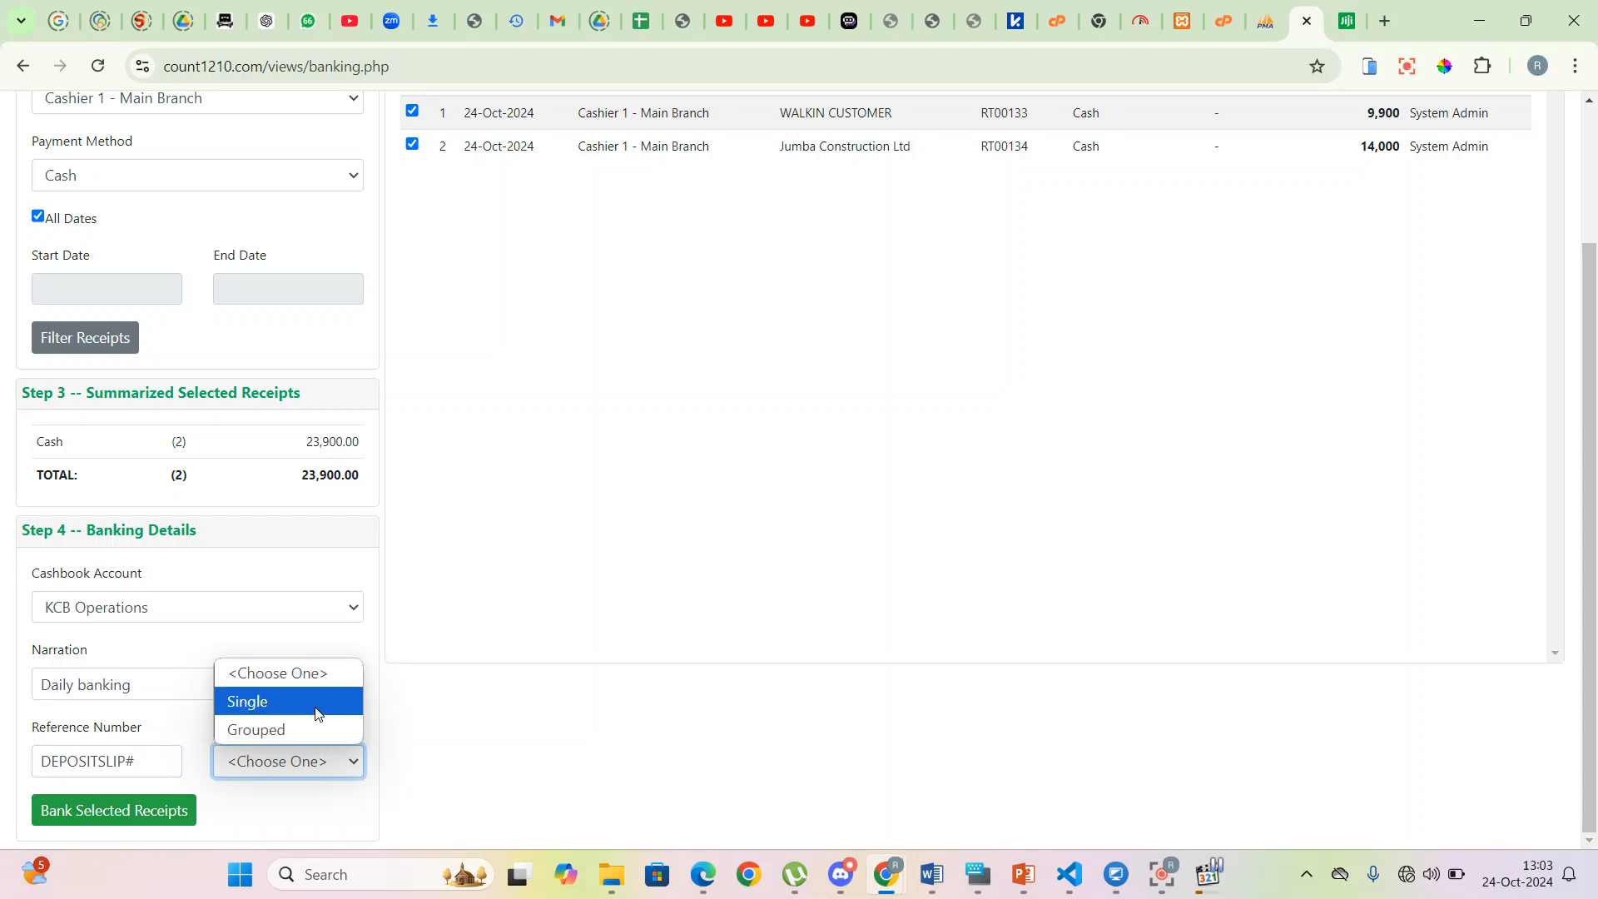
{"action": "left_click", "coordinate": [314, 729]}
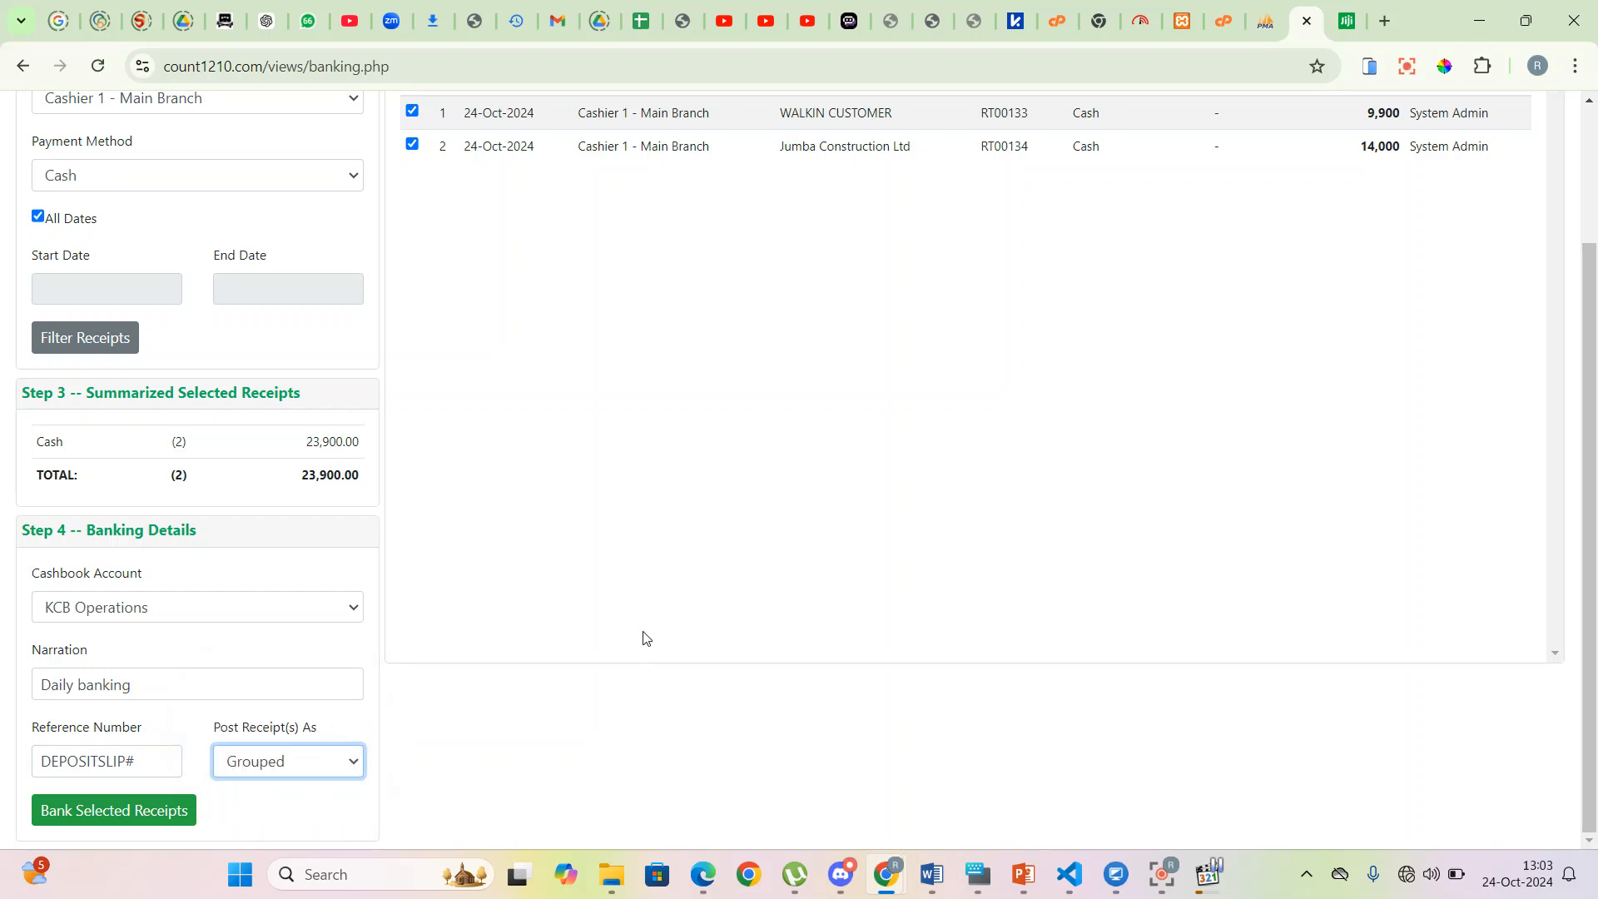
{"action": "scroll", "coordinate": [1286, 145], "scroll_direction": "up", "scroll_amount": 1}
{"action": "scroll", "coordinate": [653, 417], "scroll_direction": "up", "scroll_amount": 2}
{"action": "scroll", "coordinate": [289, 475], "scroll_direction": "down", "scroll_amount": 3}
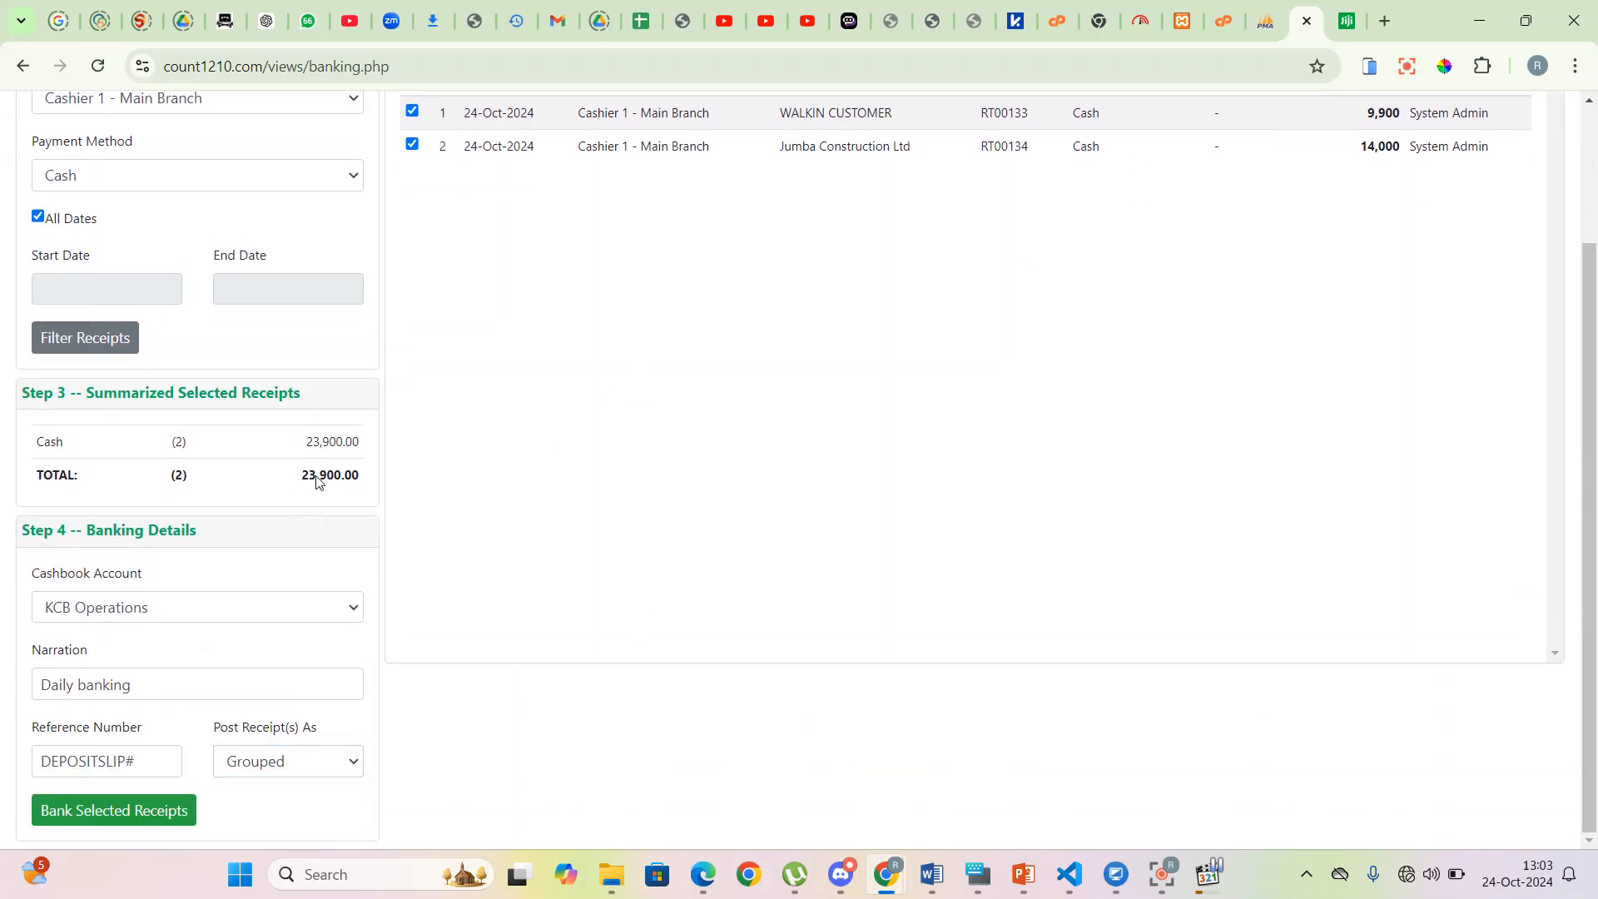
{"action": "left_click_drag", "start_coordinate": [297, 475], "coordinate": [371, 480]}
{"action": "left_click", "coordinate": [421, 556]}
{"action": "left_click", "coordinate": [344, 769]}
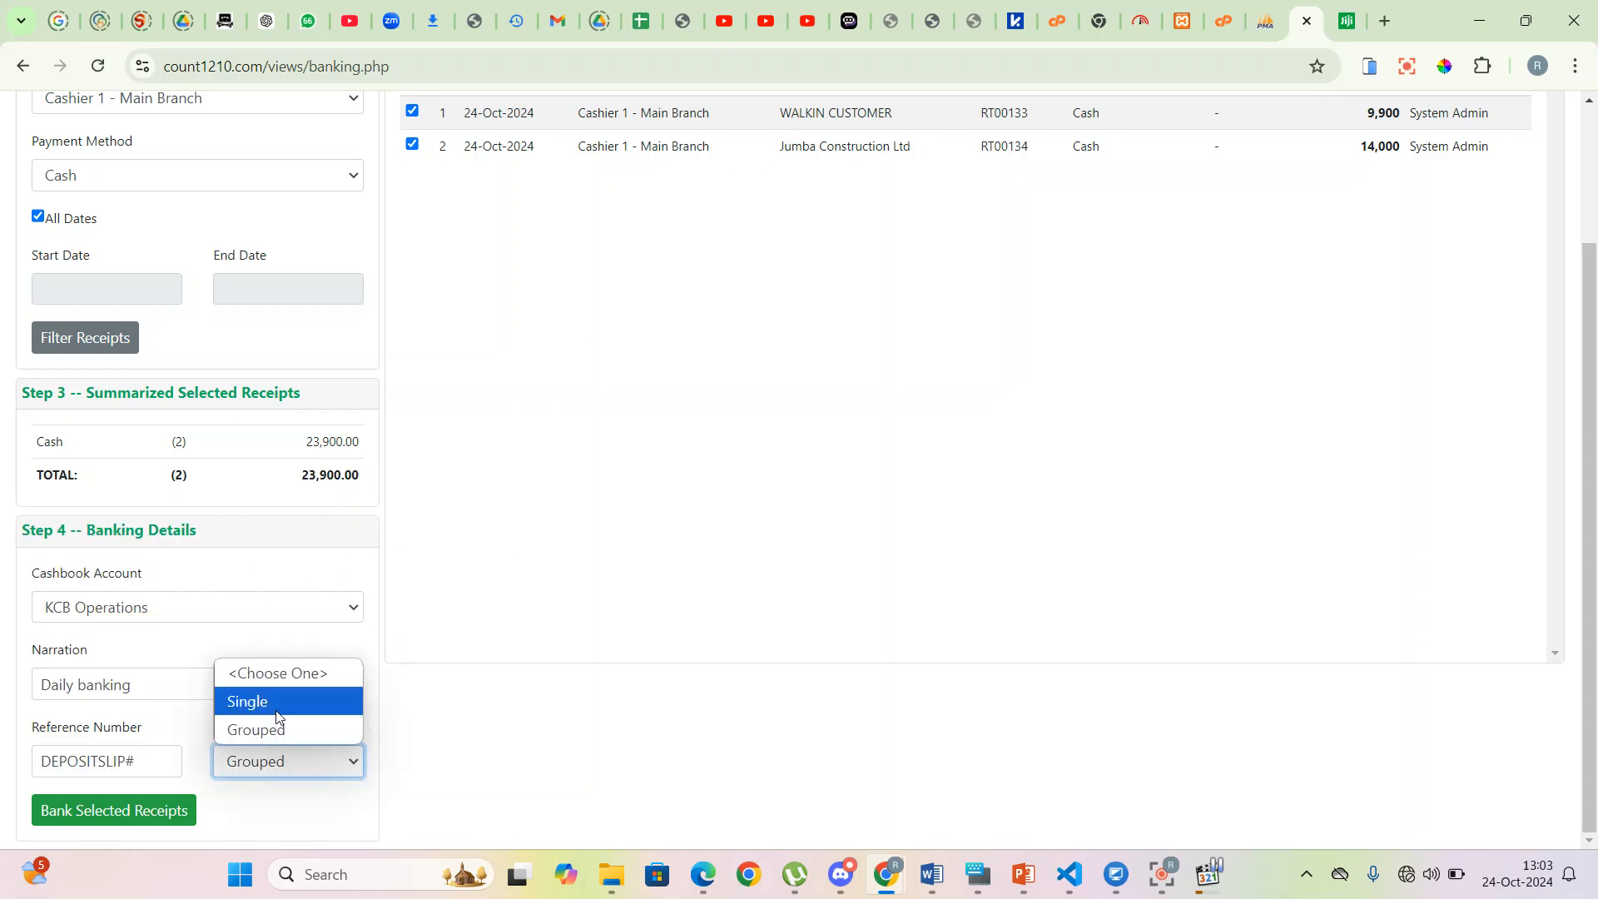
{"action": "left_click", "coordinate": [268, 702]}
{"action": "scroll", "coordinate": [613, 424], "scroll_direction": "up", "scroll_amount": 3}
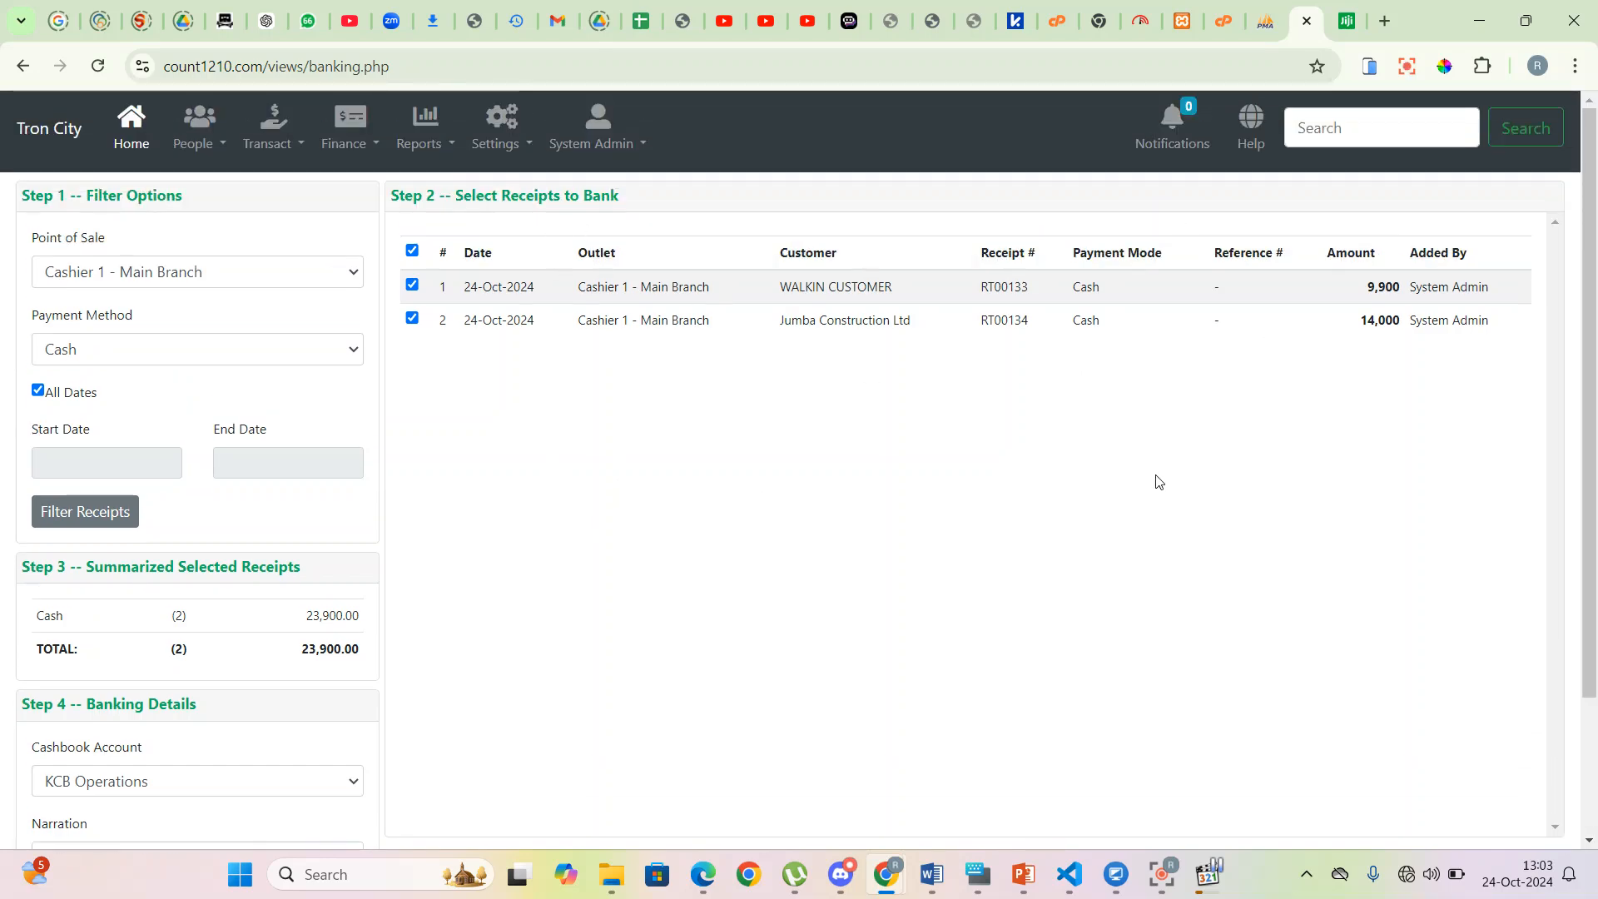
{"action": "scroll", "coordinate": [1170, 486], "scroll_direction": "down", "scroll_amount": 2}
{"action": "left_click", "coordinate": [339, 764]}
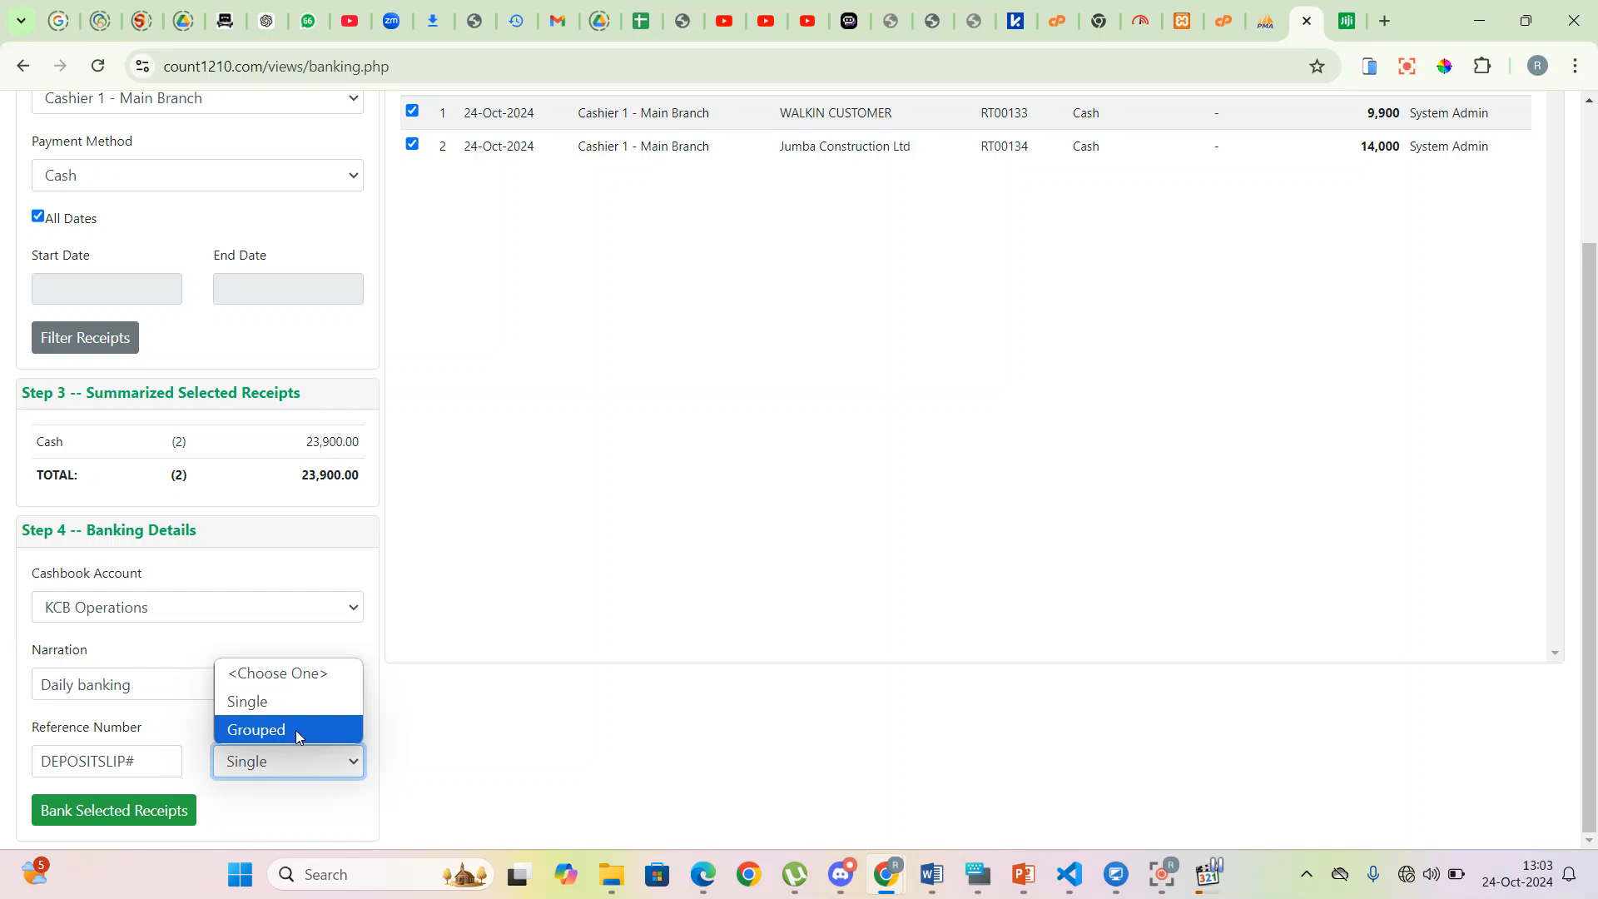
{"action": "left_click", "coordinate": [297, 731]}
- Keep Grouped posting and bank the selected 23,900.00 in receipts into KCB Operations
{"action": "left_click", "coordinate": [133, 811]}
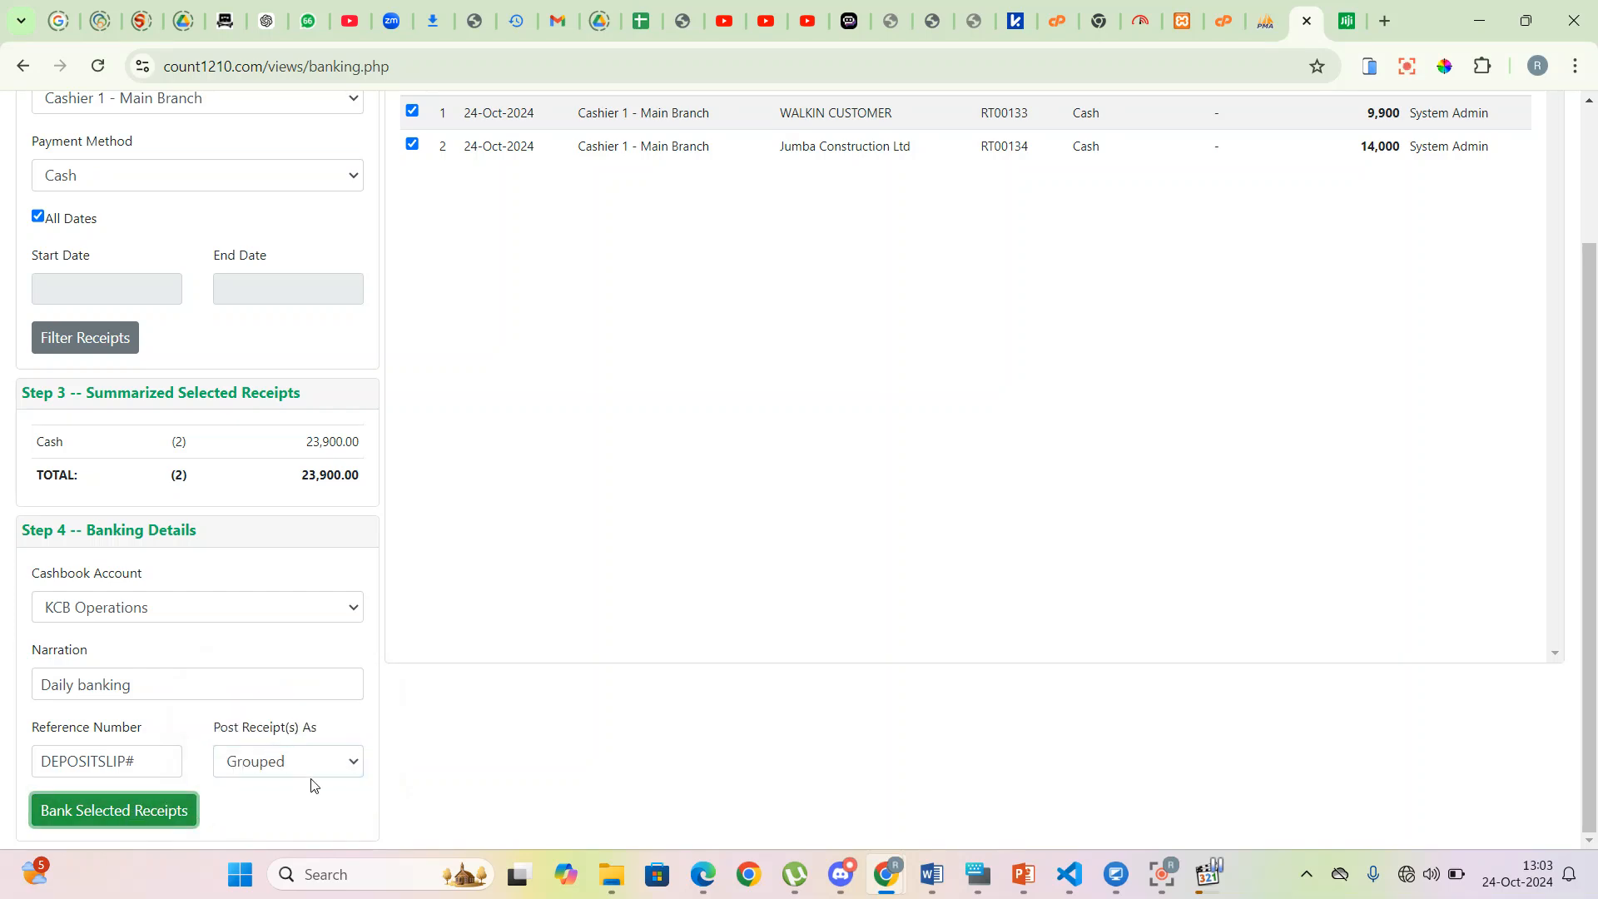
{"action": "scroll", "coordinate": [327, 780], "scroll_direction": "up", "scroll_amount": 2}
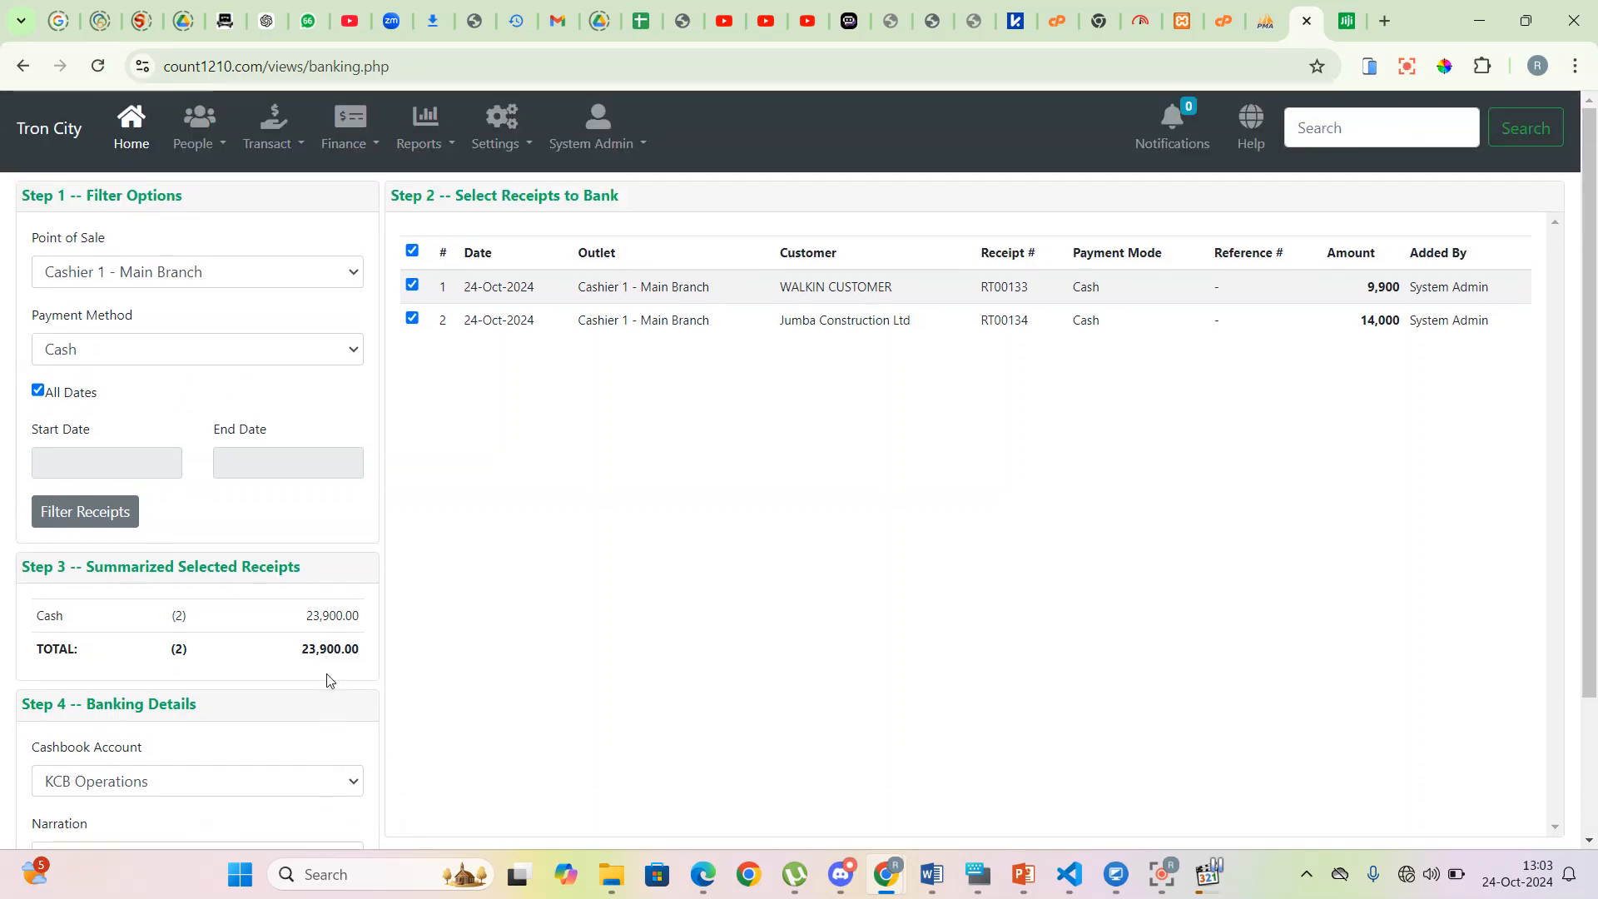
{"action": "scroll", "coordinate": [330, 666], "scroll_direction": "down", "scroll_amount": 2}
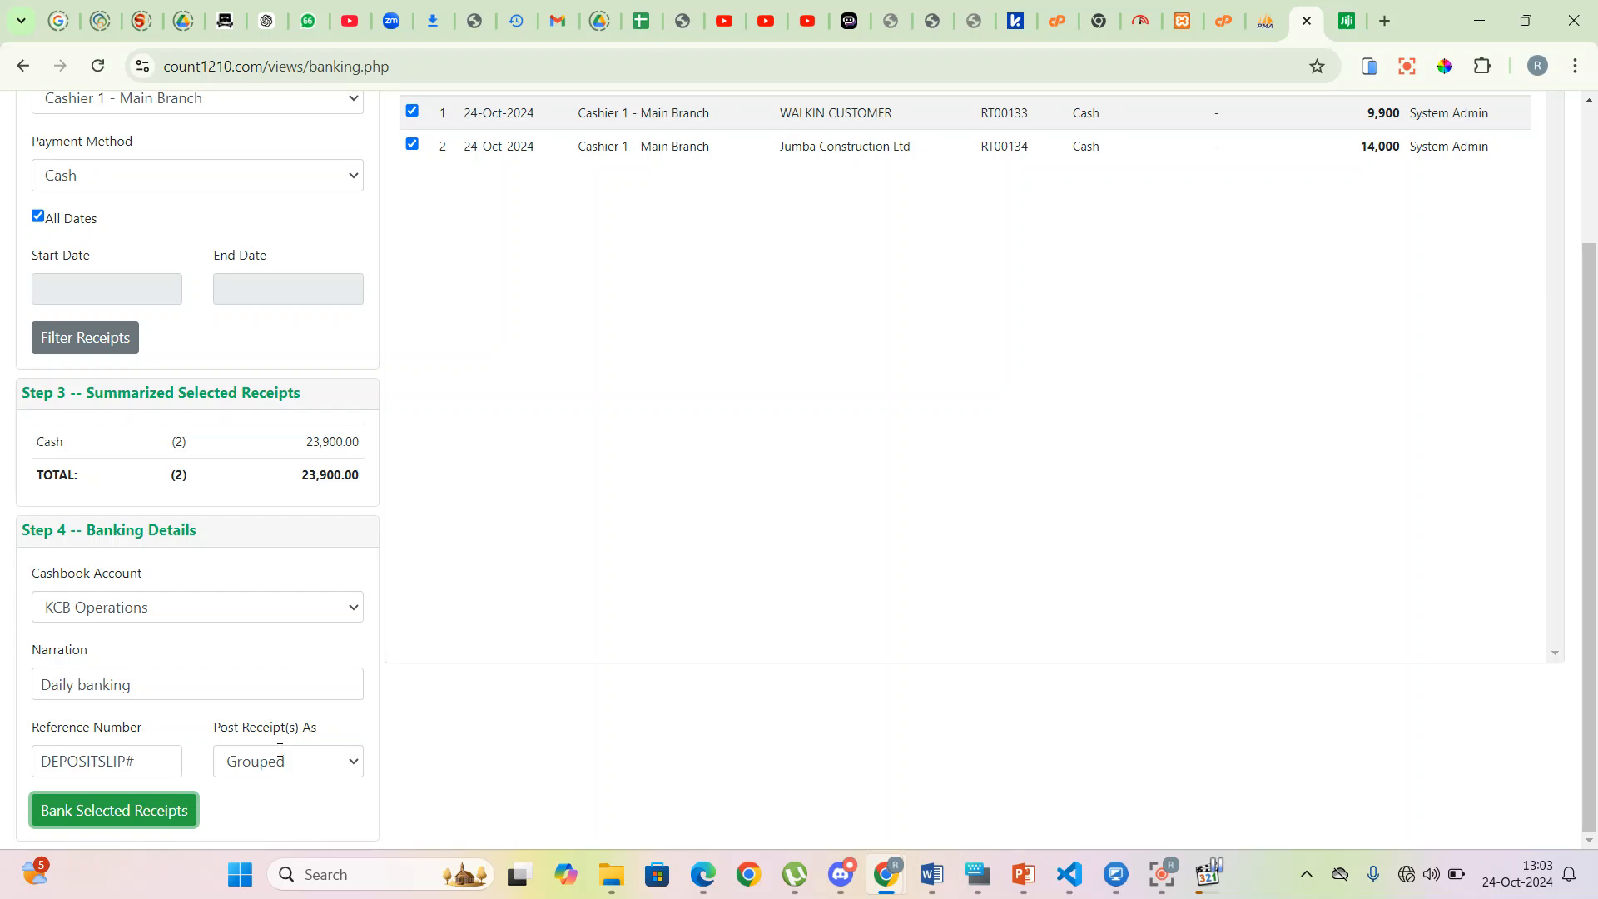
{"action": "left_click", "coordinate": [148, 817]}
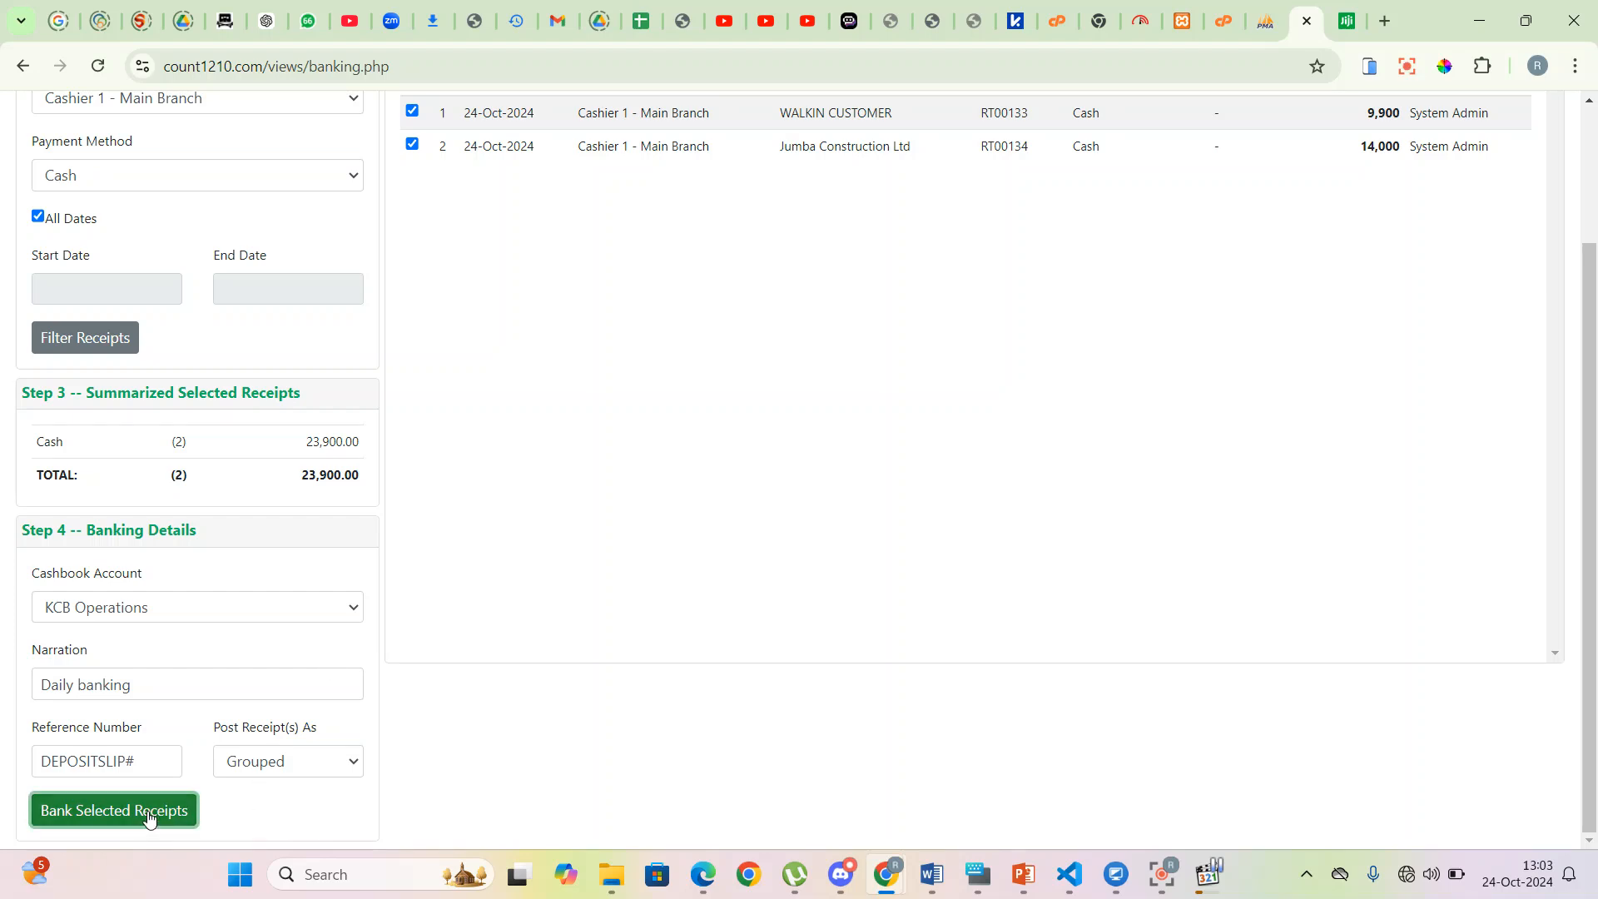
{"action": "scroll", "coordinate": [418, 766], "scroll_direction": "up", "scroll_amount": 2}
- Open the browser developer tools on the Network panel beside the banking page
{"action": "right_click", "coordinate": [435, 381]}
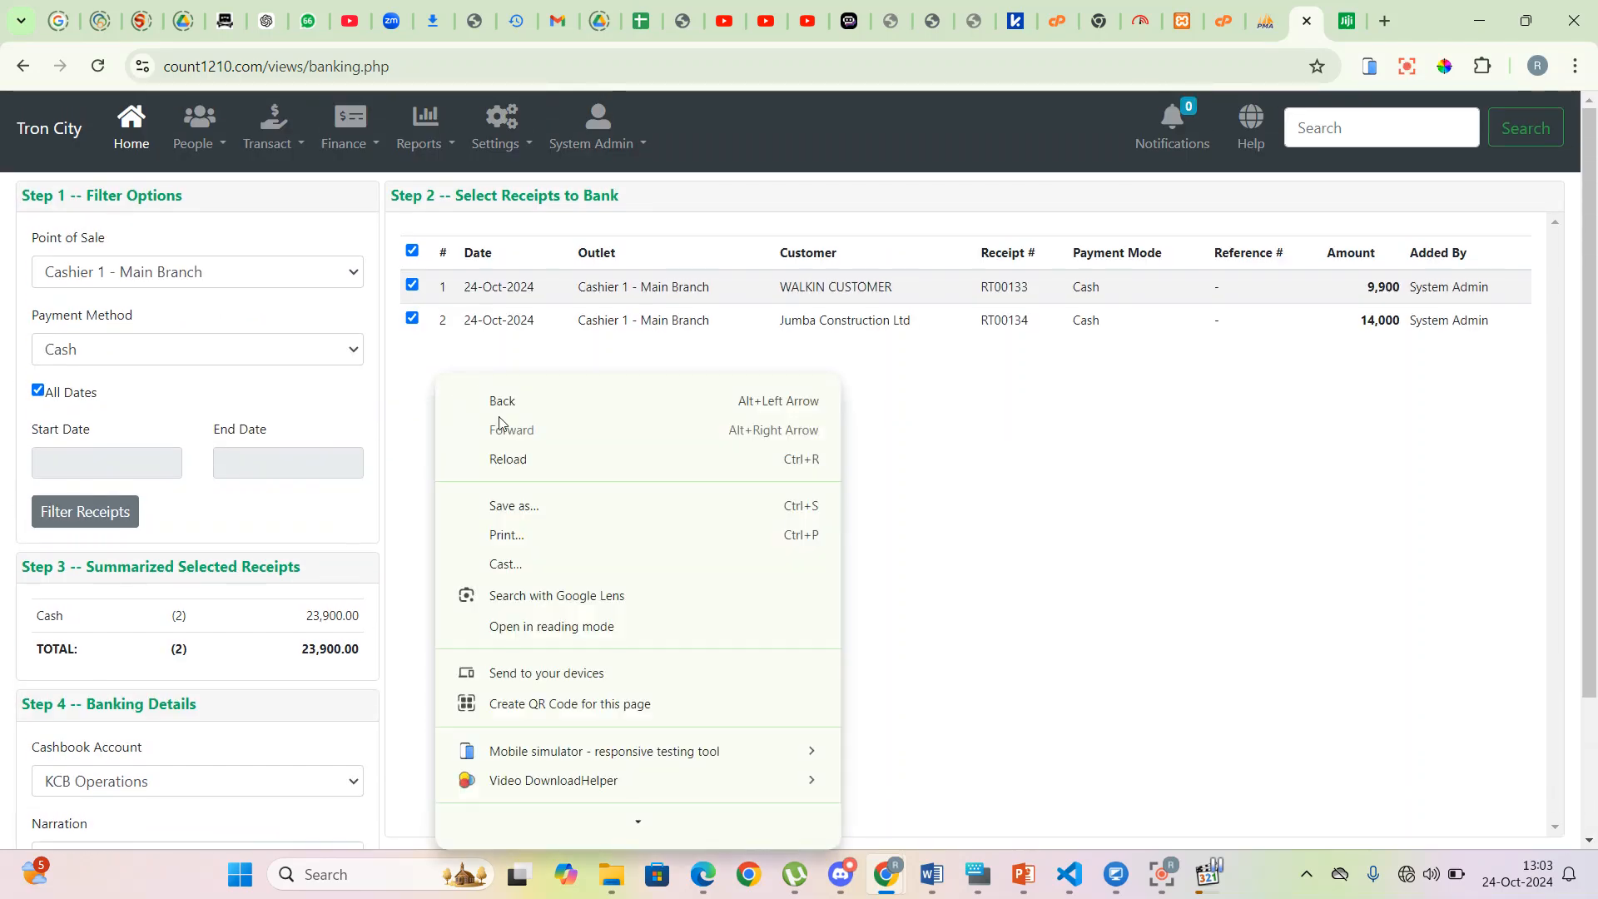
{"action": "scroll", "coordinate": [528, 789], "scroll_direction": "down", "scroll_amount": 2}
{"action": "left_click", "coordinate": [509, 823]}
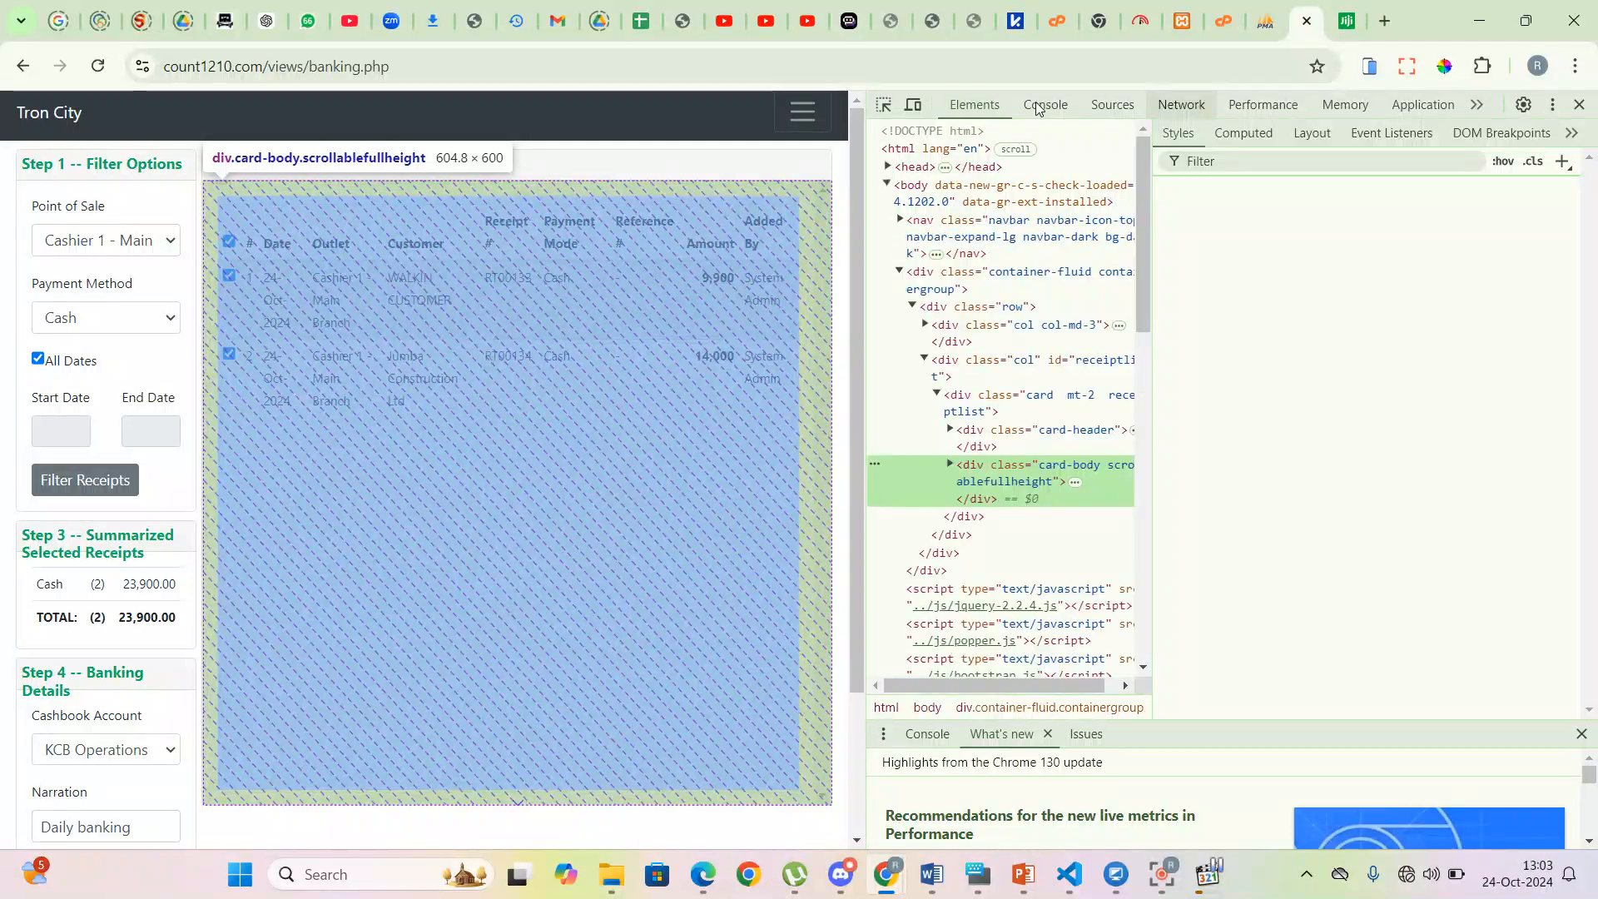
{"action": "left_click", "coordinate": [1039, 106]}
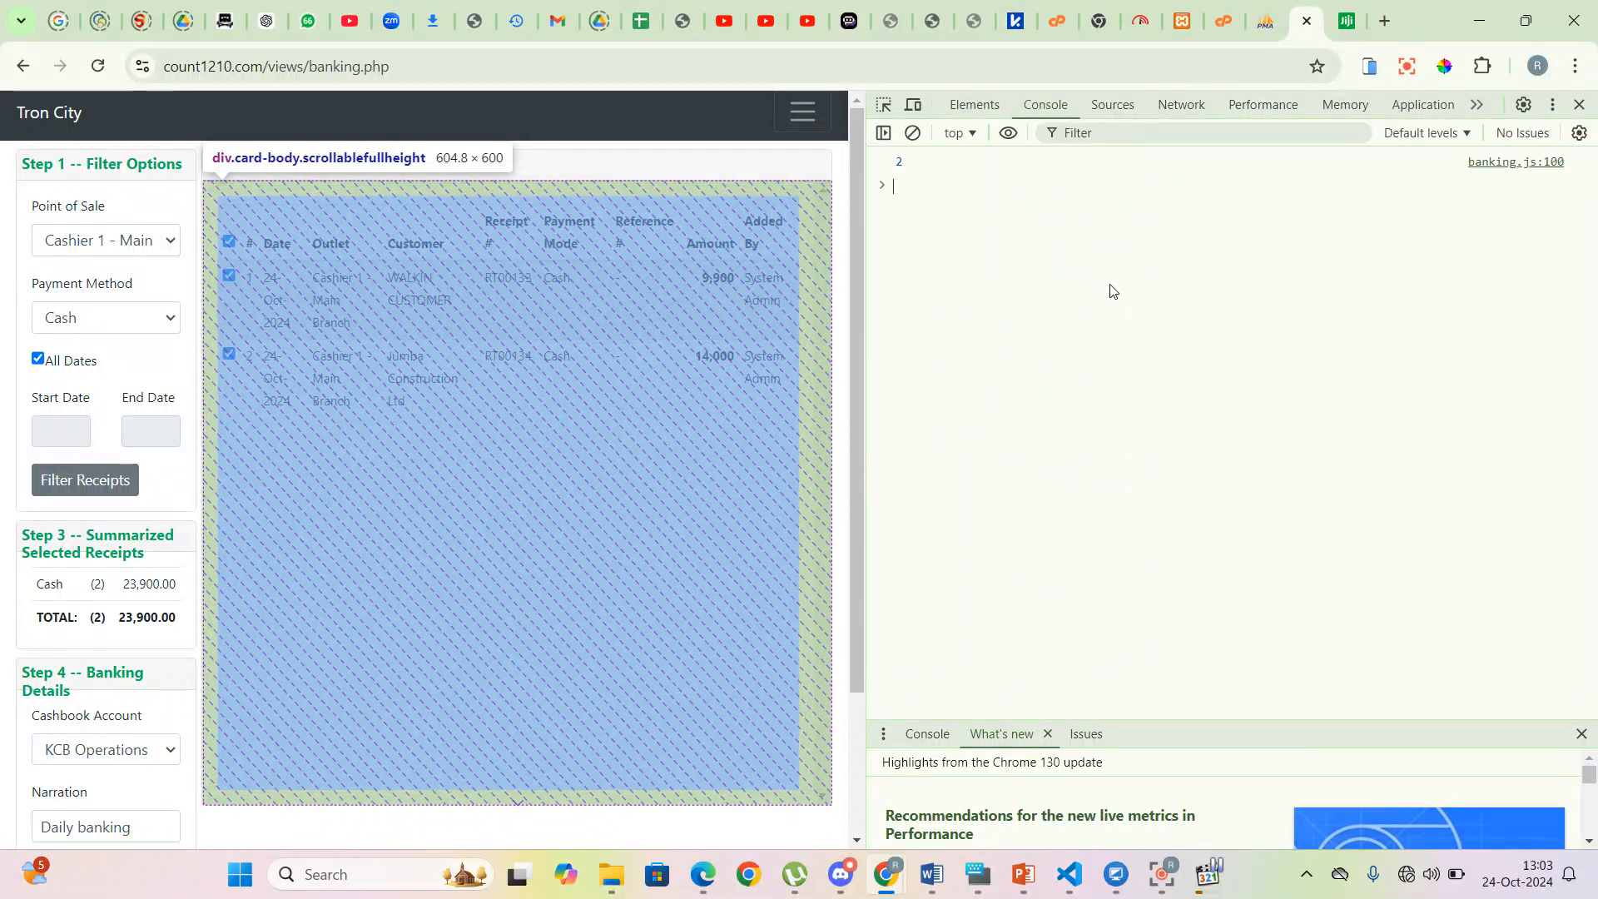
{"action": "left_click", "coordinate": [1181, 105]}
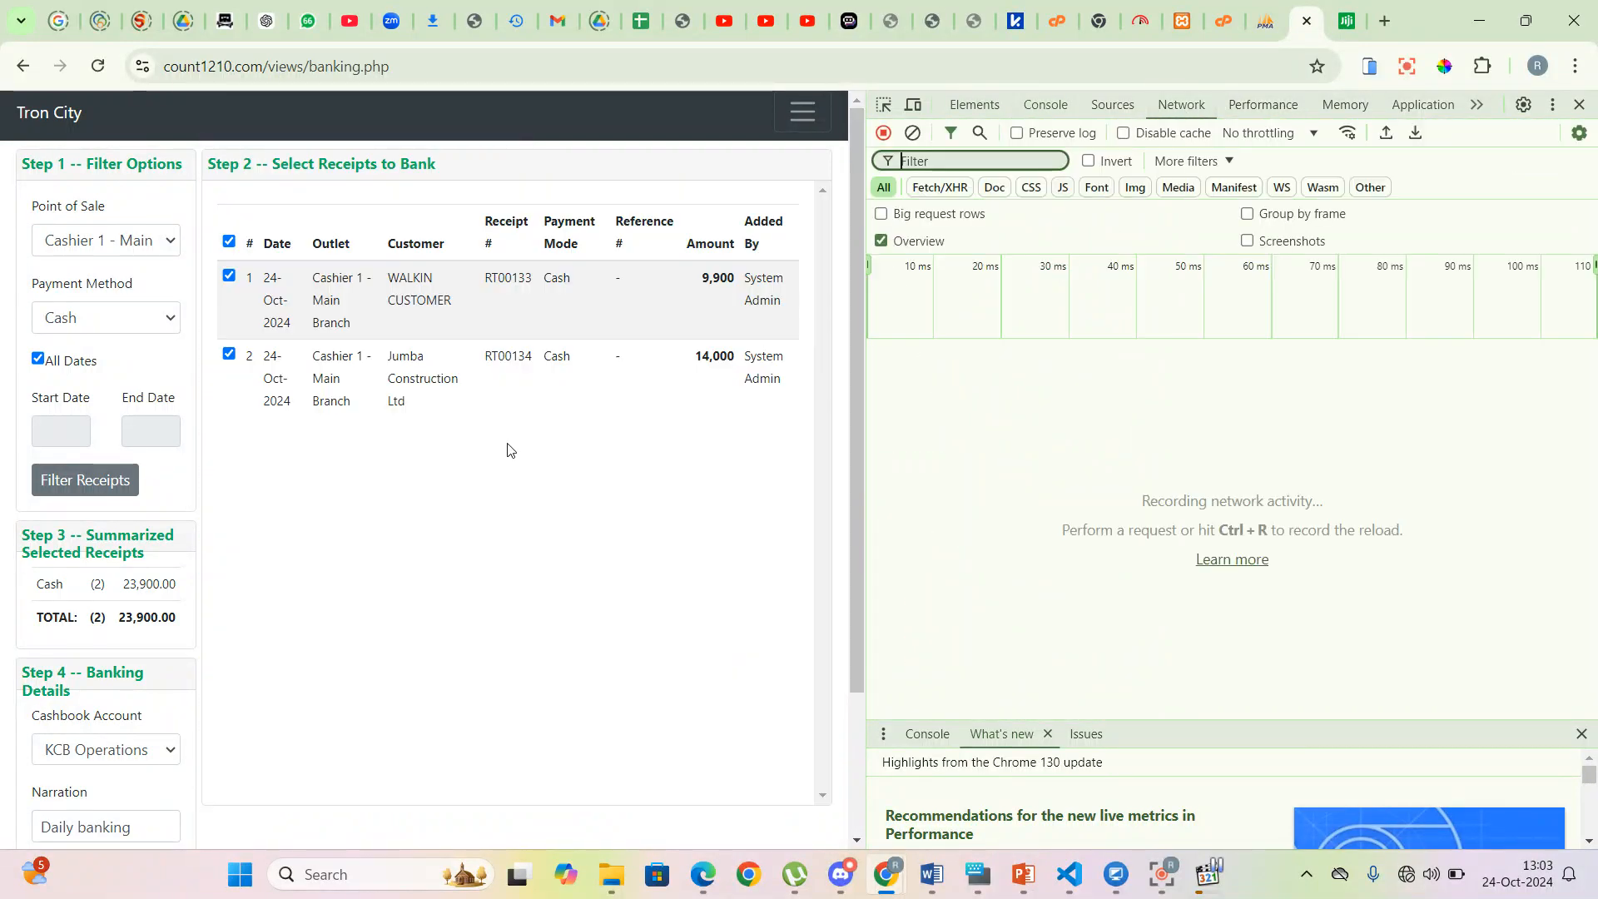
{"action": "left_click_drag", "start_coordinate": [867, 265], "coordinate": [1426, 305]}
{"action": "left_click_drag", "start_coordinate": [1321, 298], "coordinate": [1281, 297]}
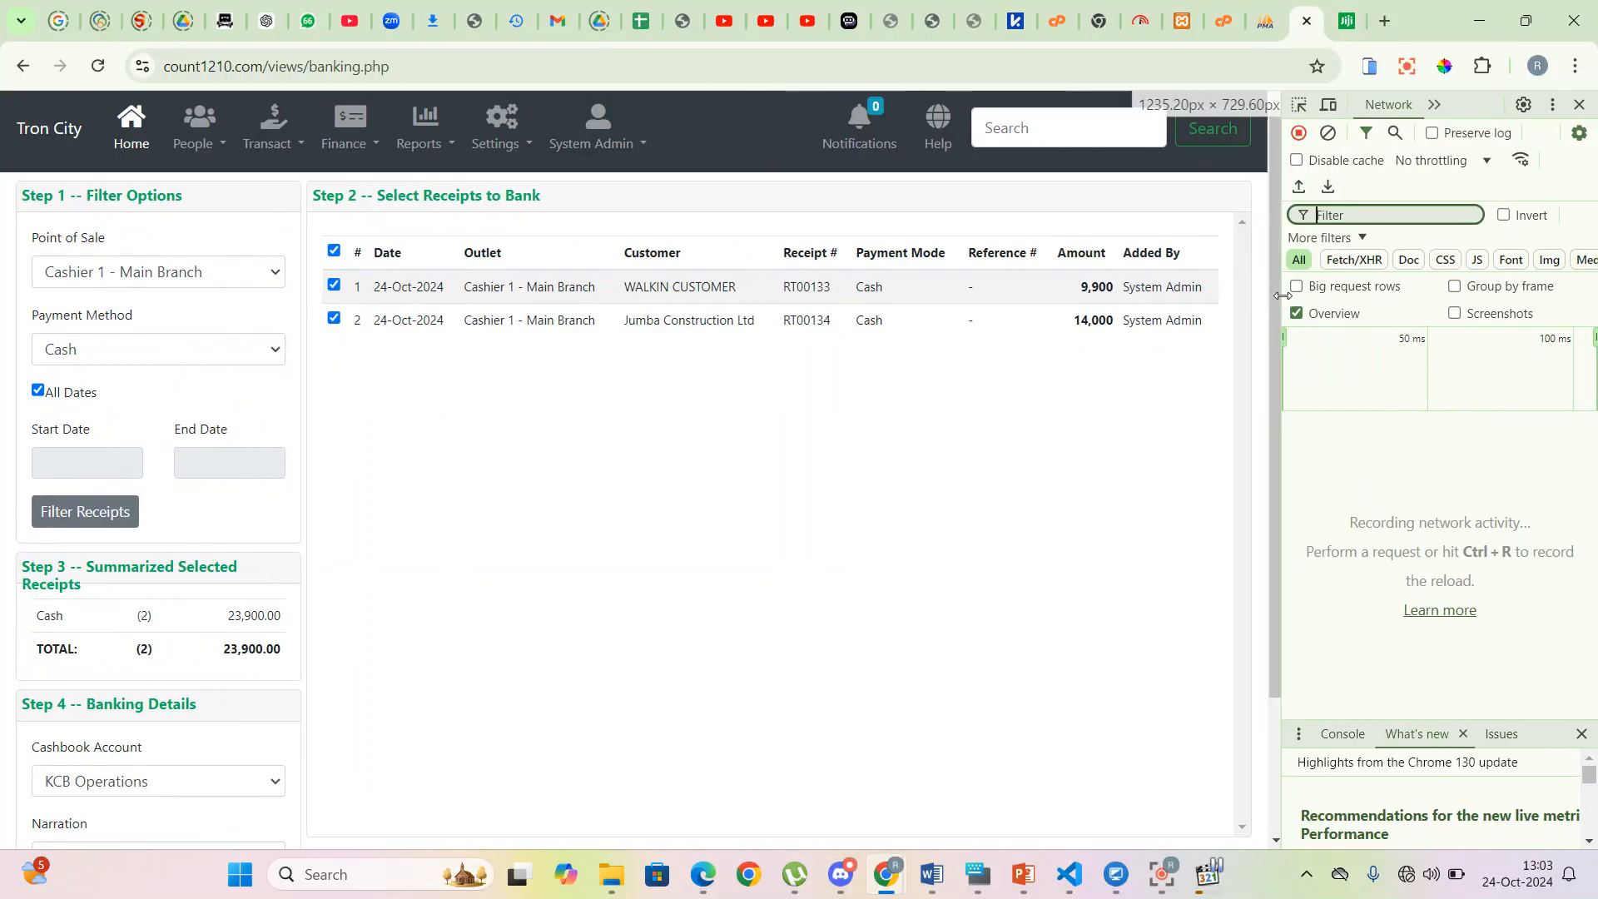
{"action": "scroll", "coordinate": [125, 778], "scroll_direction": "down", "scroll_amount": 2}
- Resubmit the receipts, inspect the possalesoperations.php request, then close developer tools
{"action": "left_click", "coordinate": [104, 804]}
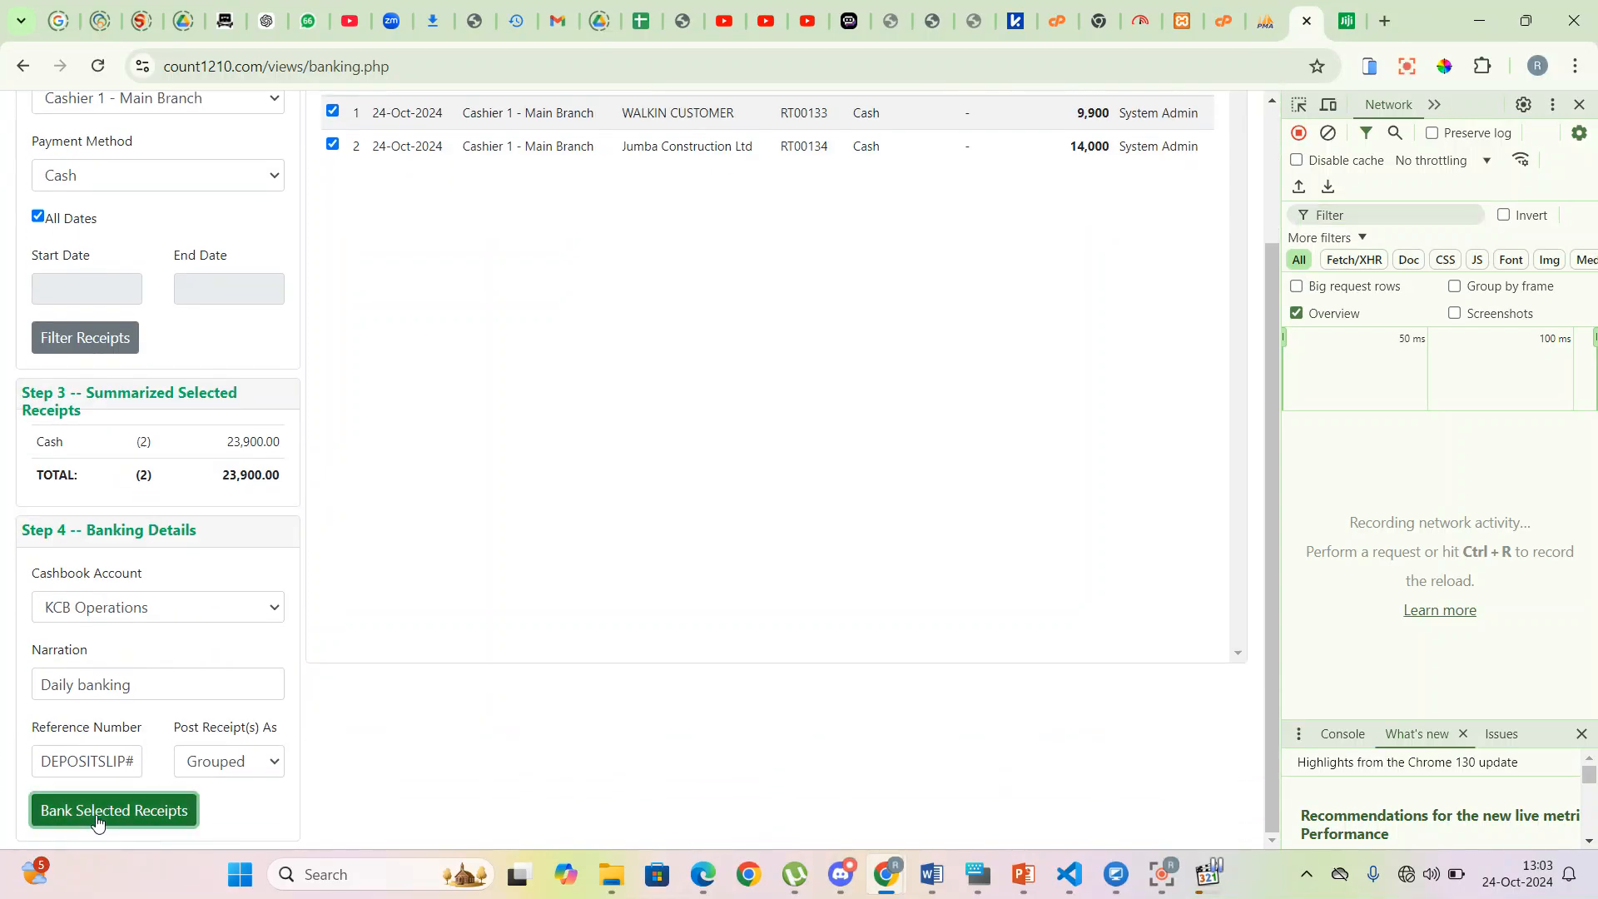
{"action": "left_click", "coordinate": [1354, 456]}
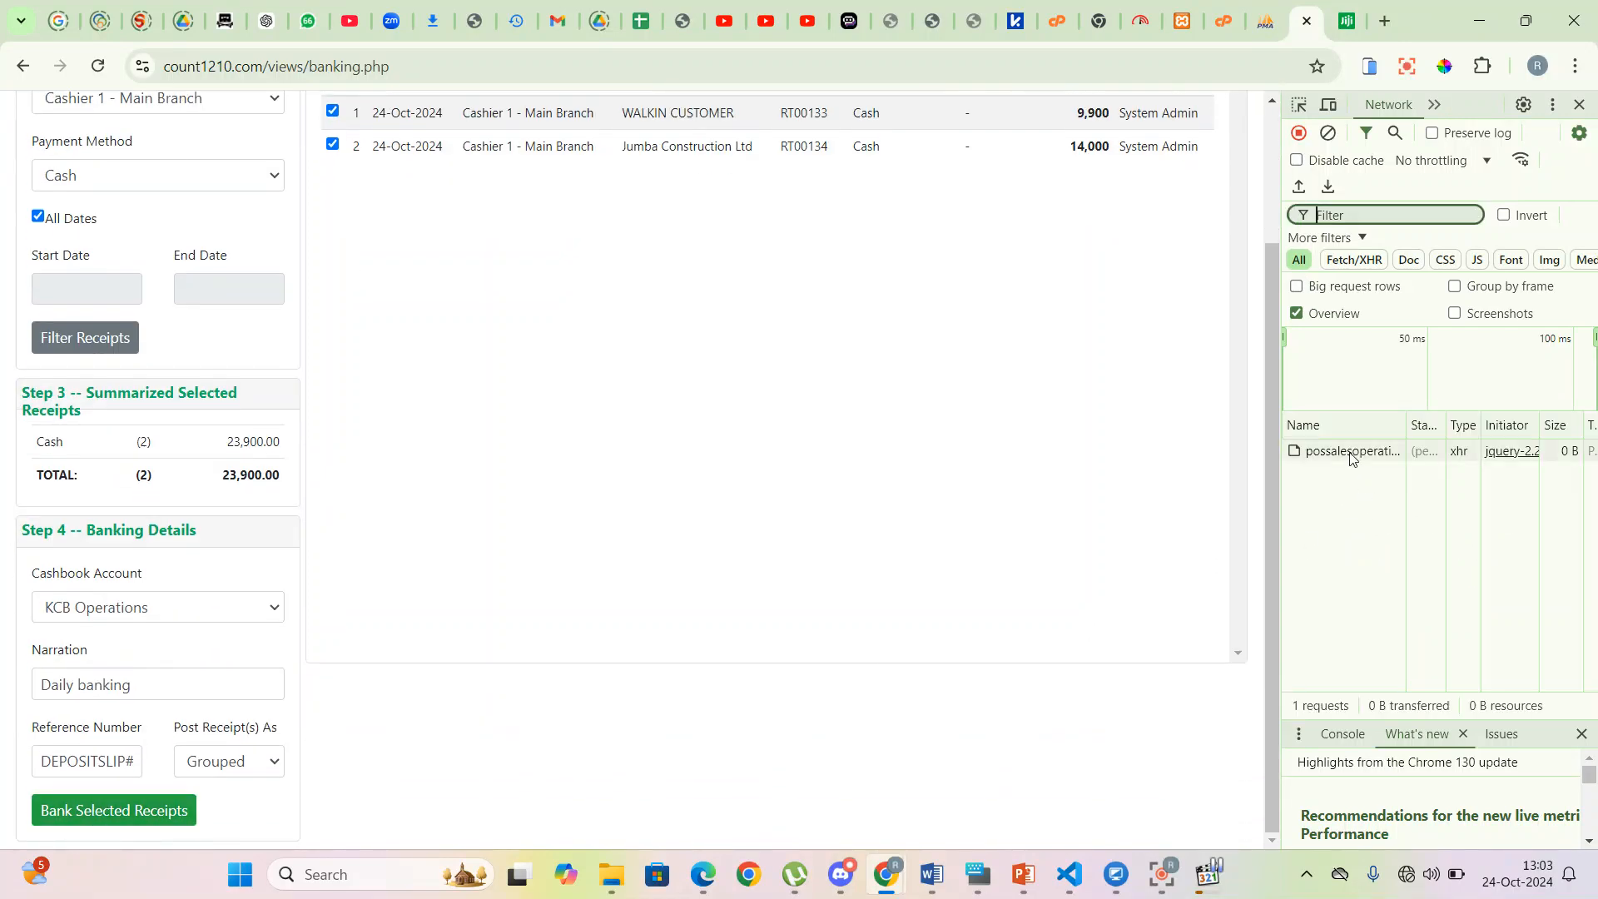
{"action": "left_click_drag", "start_coordinate": [1569, 719], "coordinate": [1571, 712]}
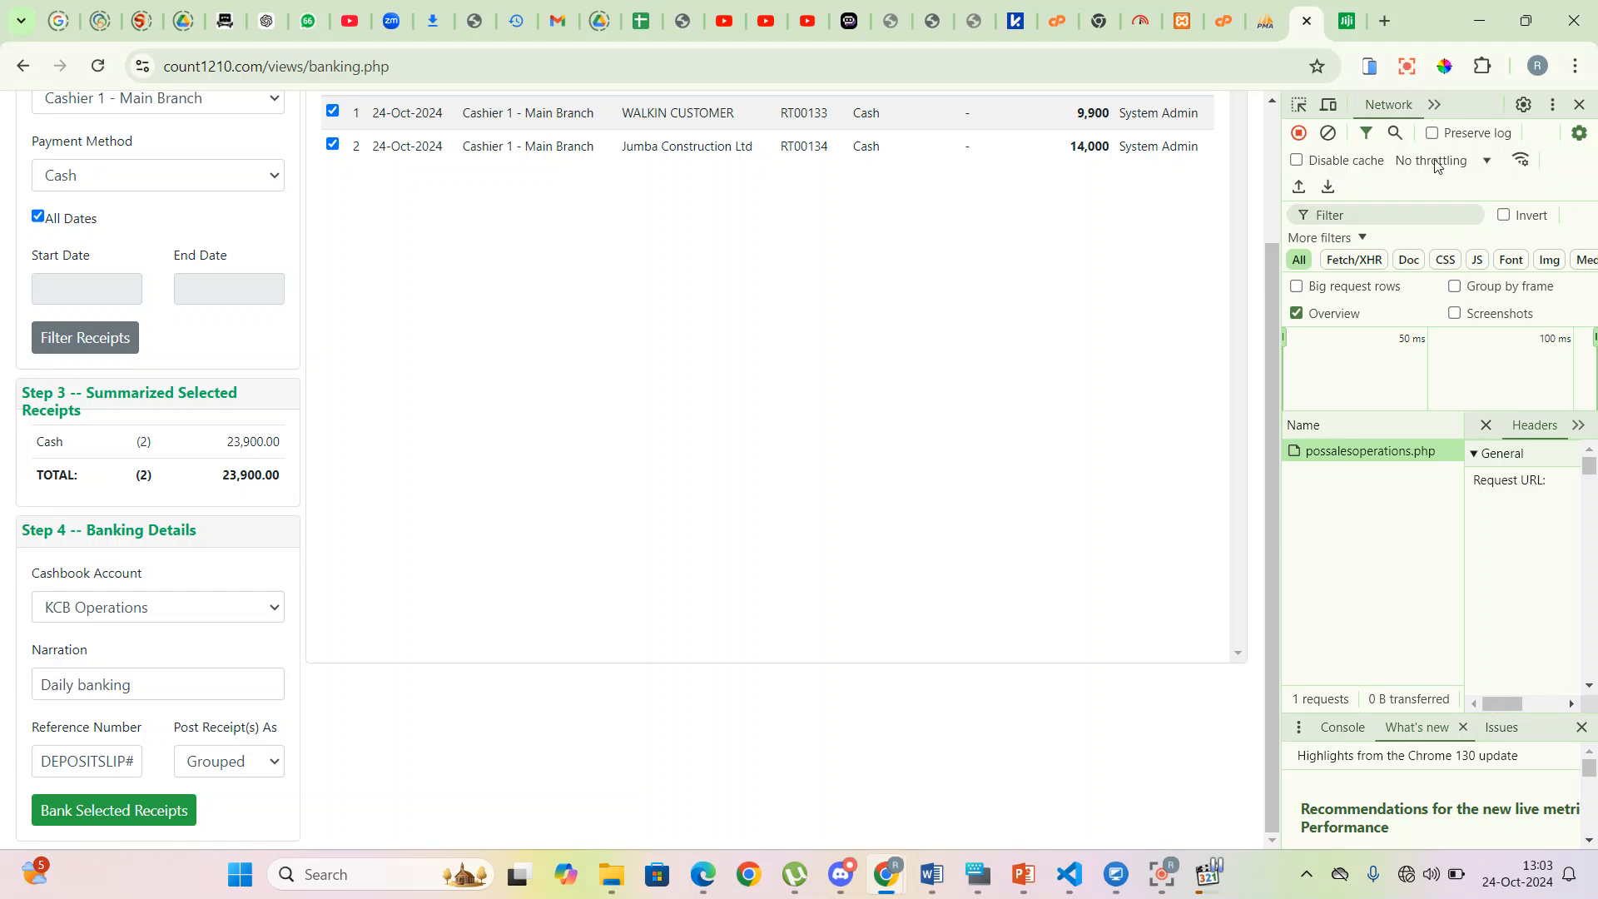
{"action": "left_click", "coordinate": [1579, 104]}
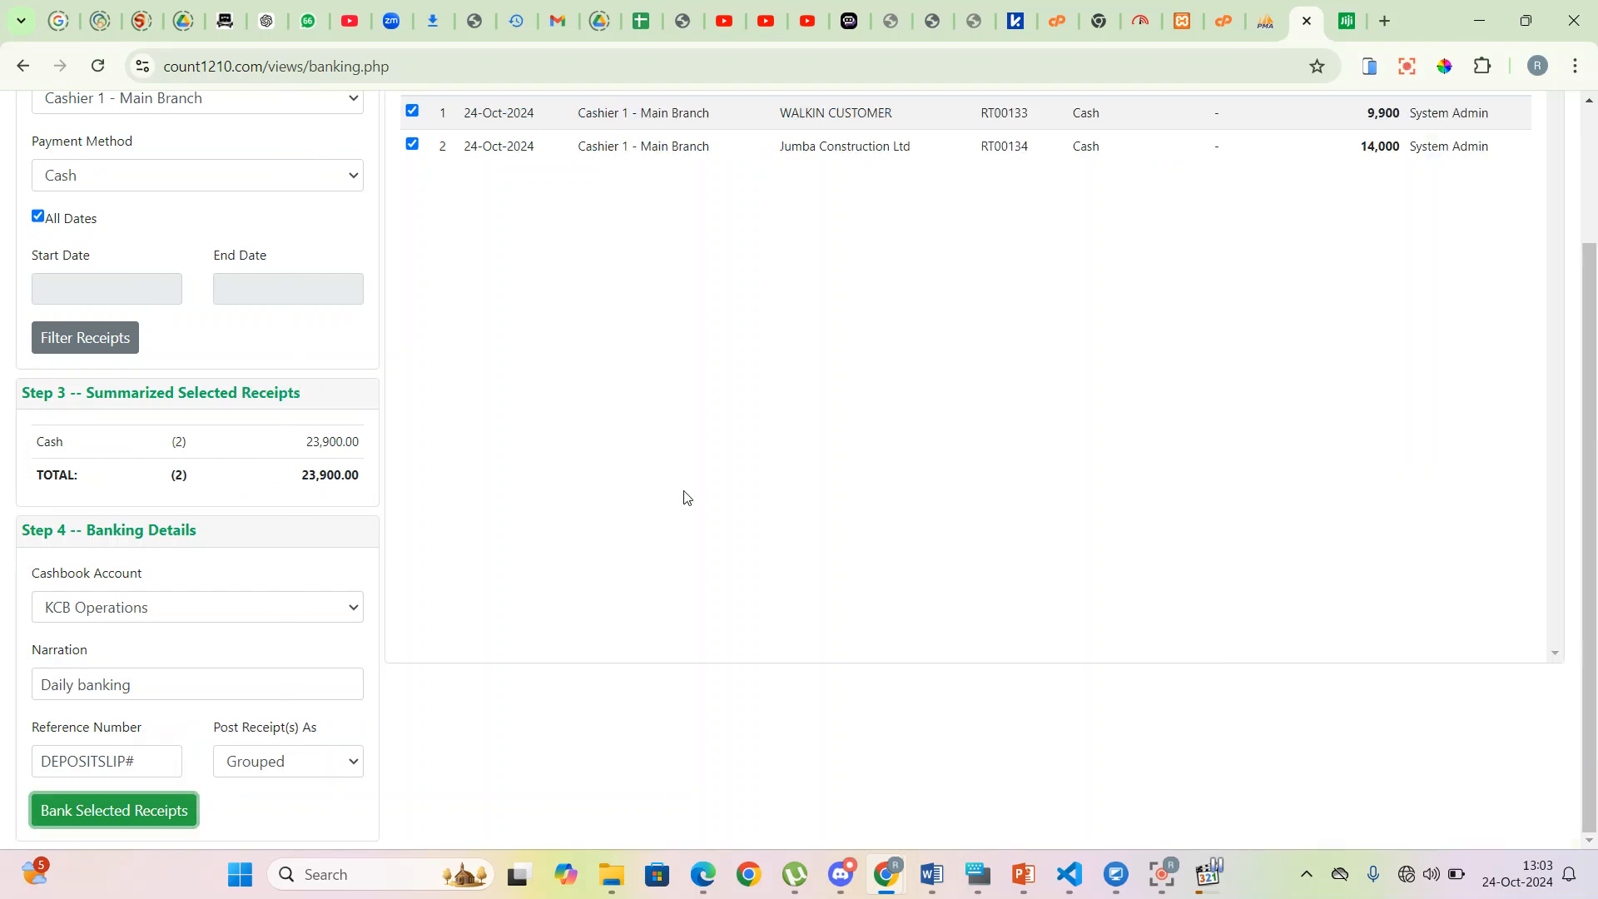
{"action": "scroll", "coordinate": [685, 500], "scroll_direction": "up", "scroll_amount": 2}
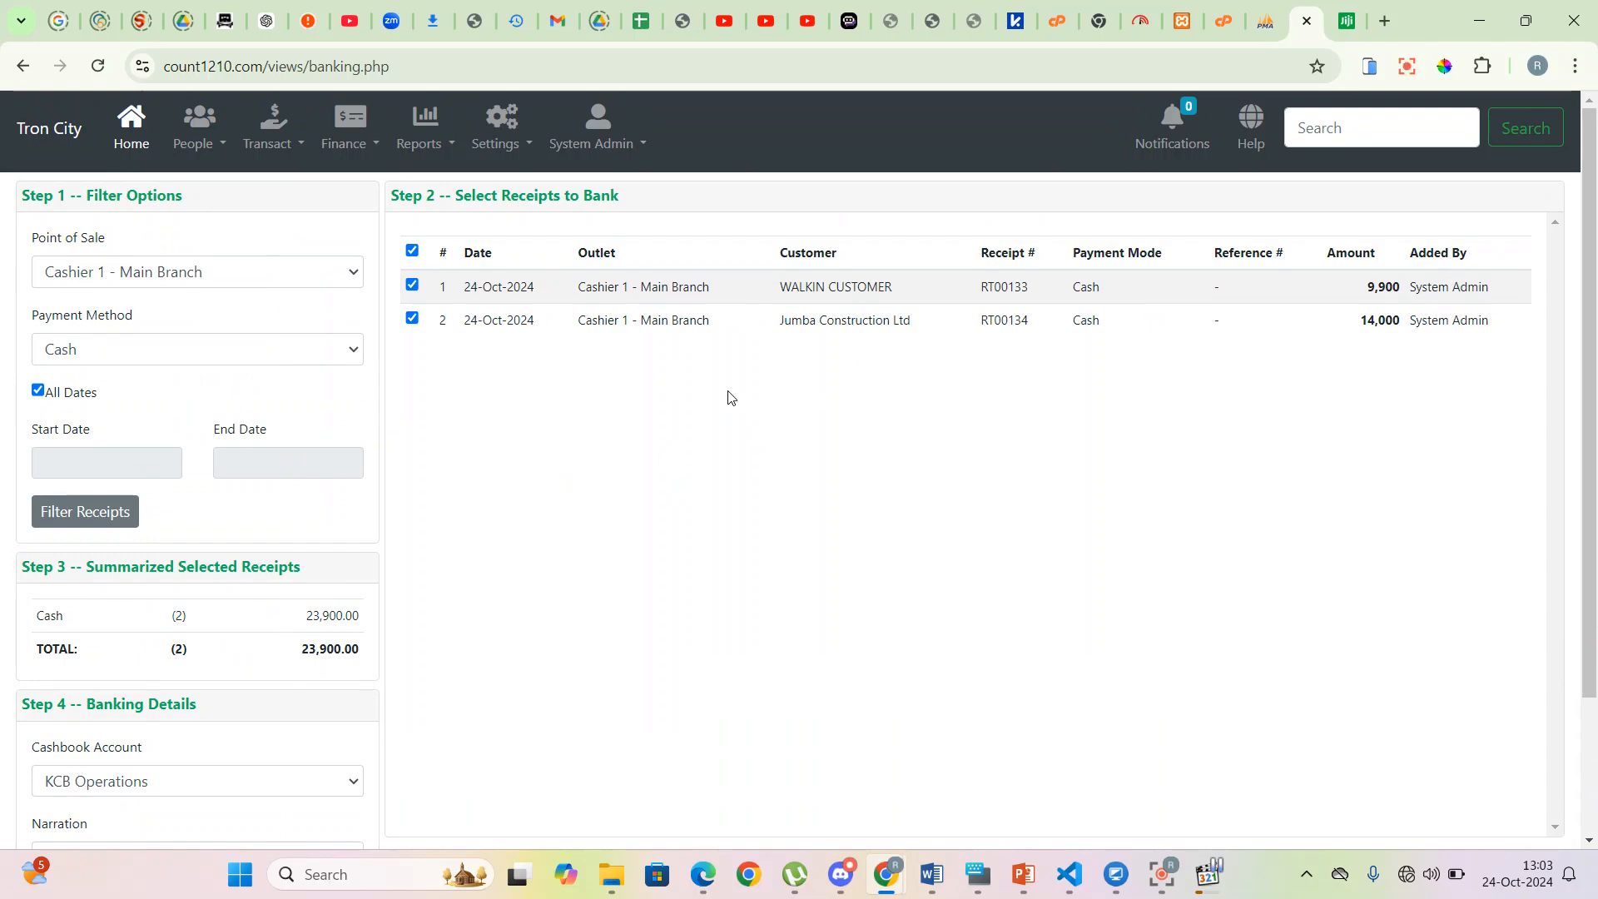
{"action": "left_click", "coordinate": [310, 147]}
{"action": "left_click", "coordinate": [750, 480]}
{"action": "left_click", "coordinate": [374, 145]}
{"action": "left_click", "coordinate": [374, 192]}
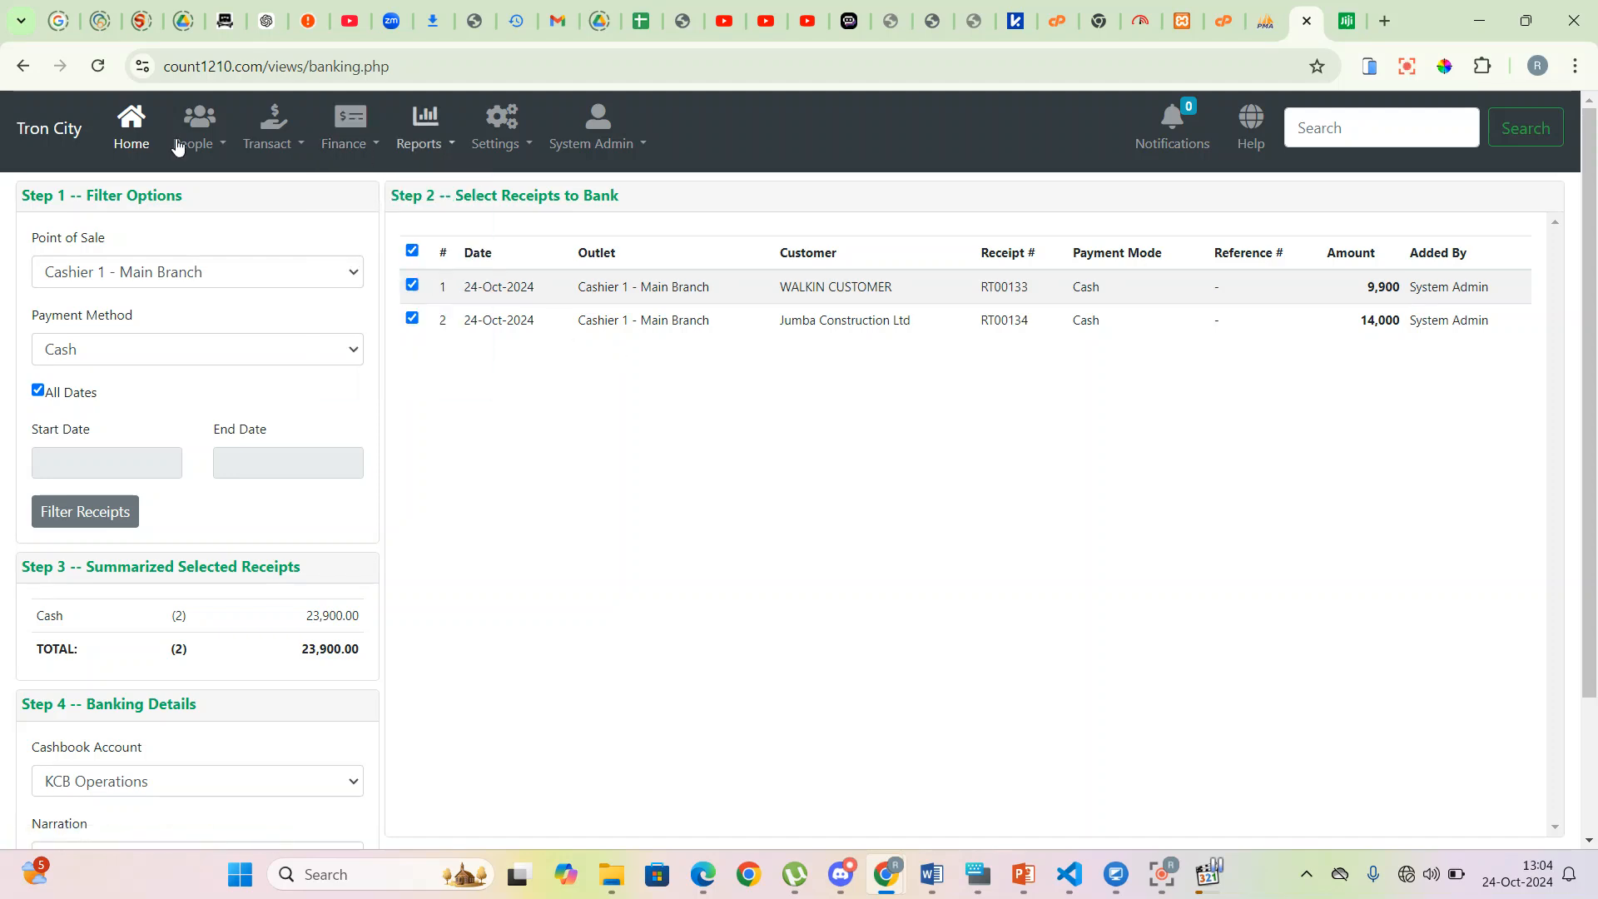